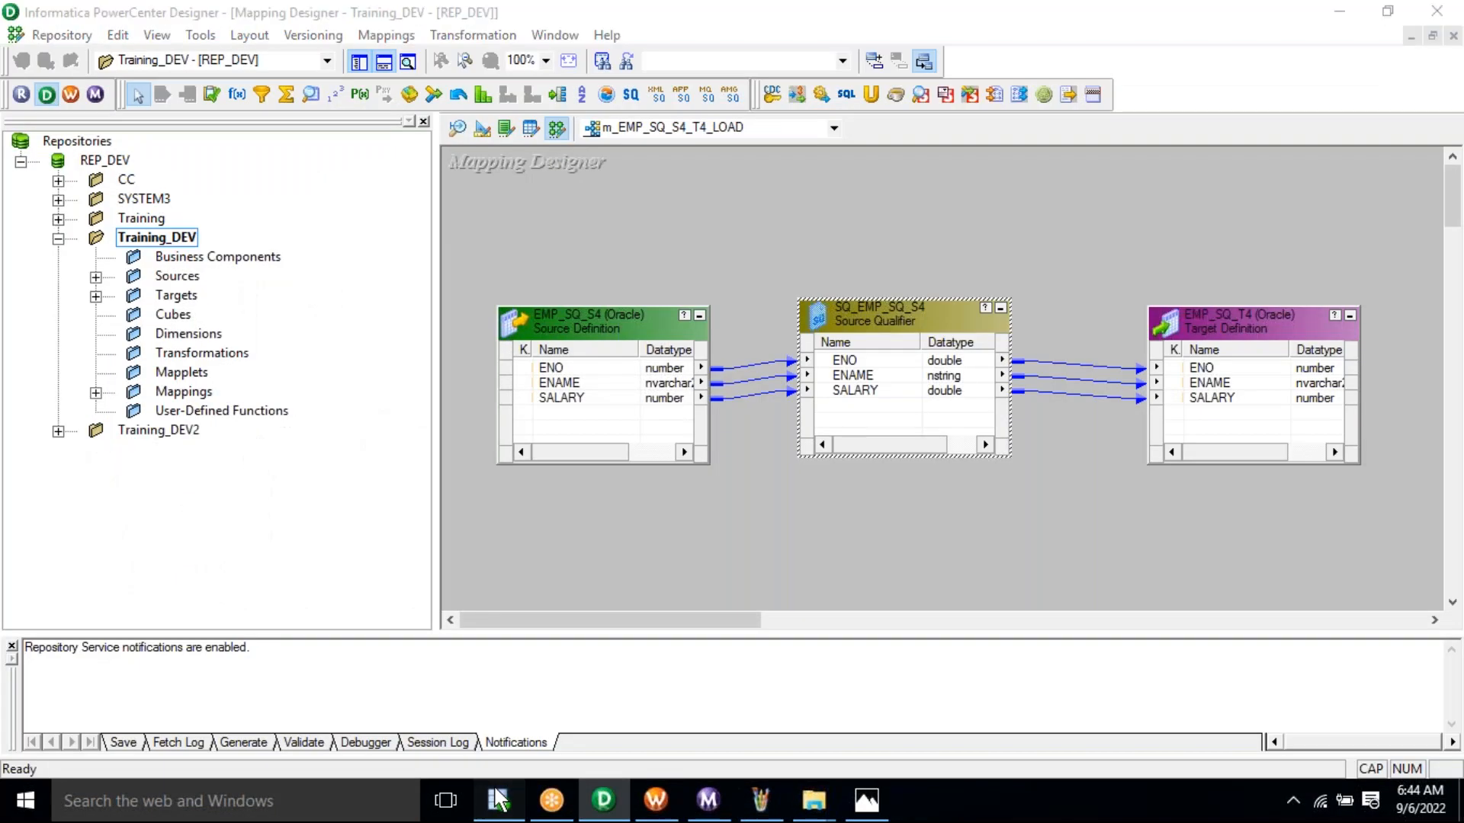
Copy the source table name EMP_EXP_S1 from the query in Oracle SQL Developer and return to PowerCenter Designer.
left_click(499, 800)
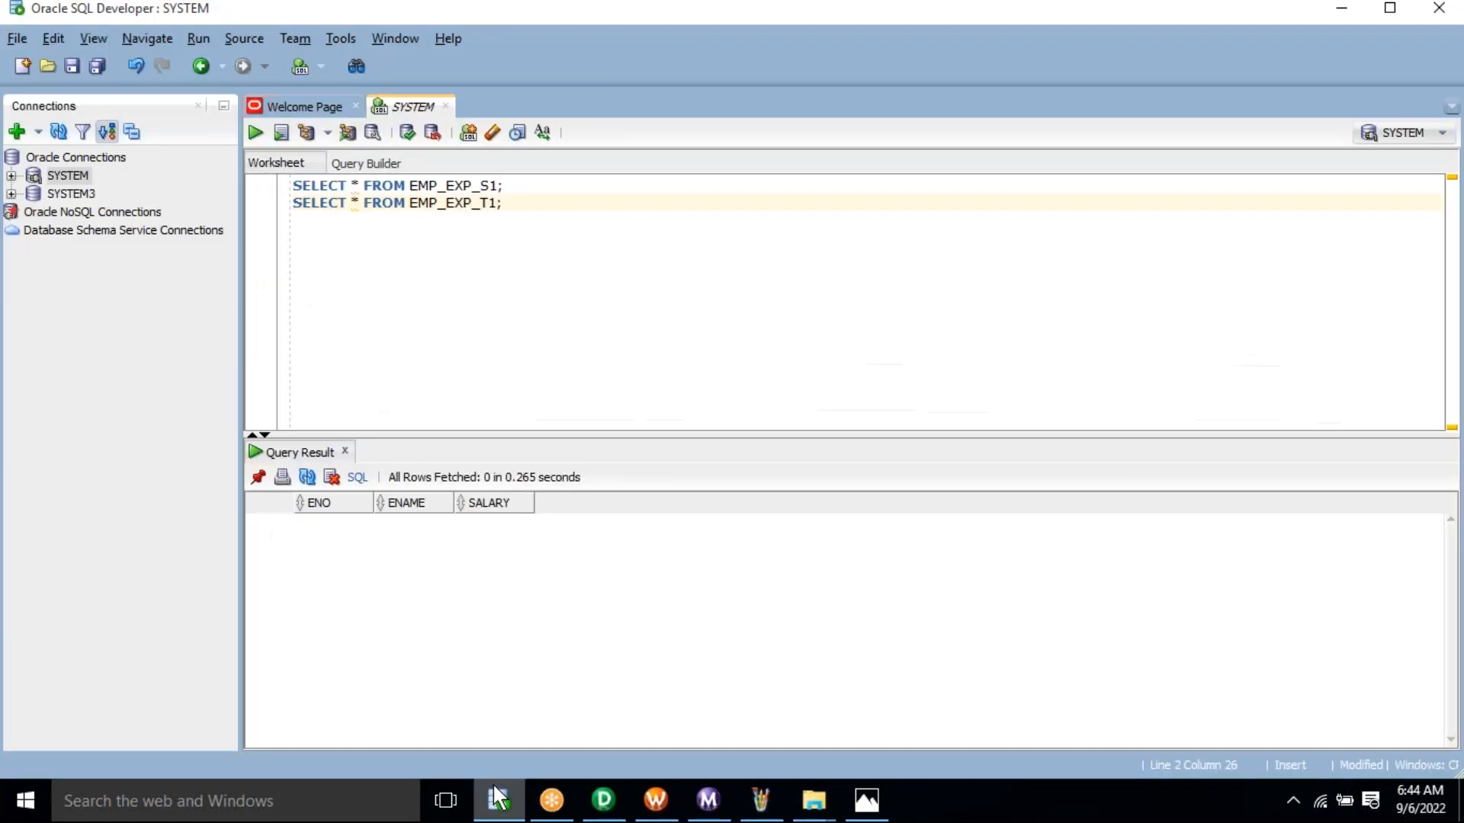
double_click(449, 185)
key("ctrl+c")
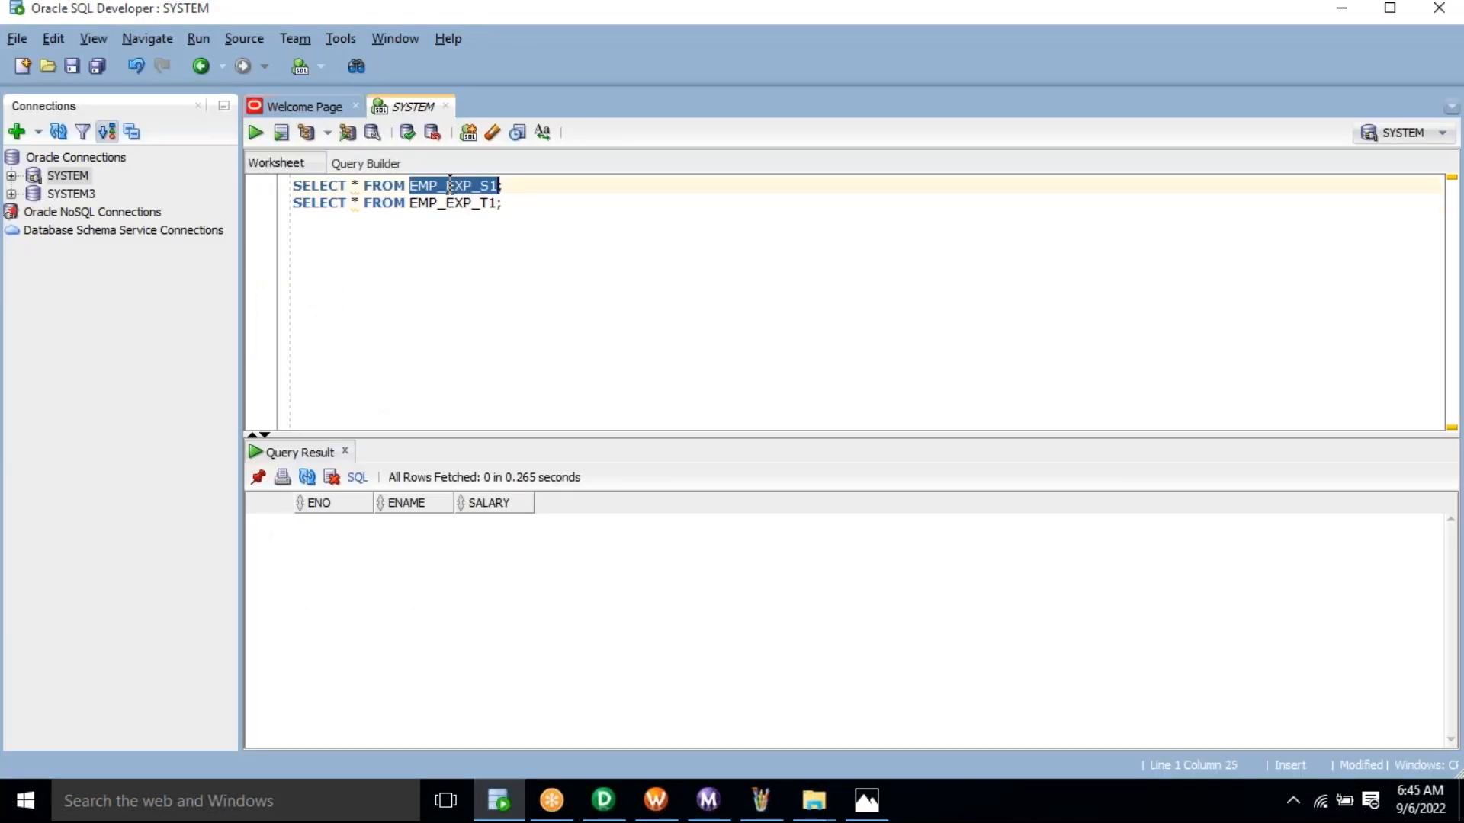
key("alt+Tab")
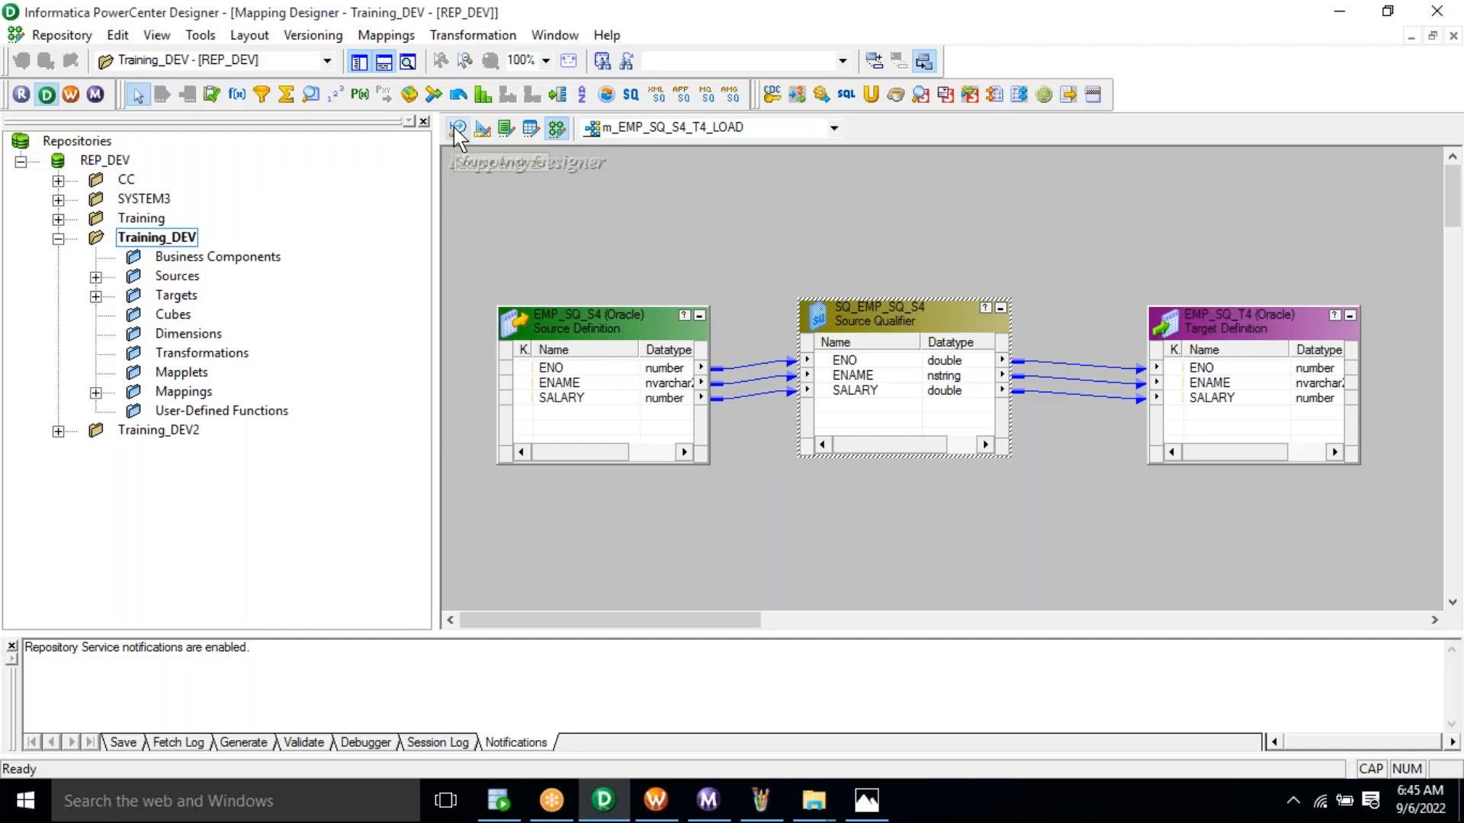
Open the Source Analyzer and clear all objects from its workspace.
left_click(457, 129)
right_click(761, 223)
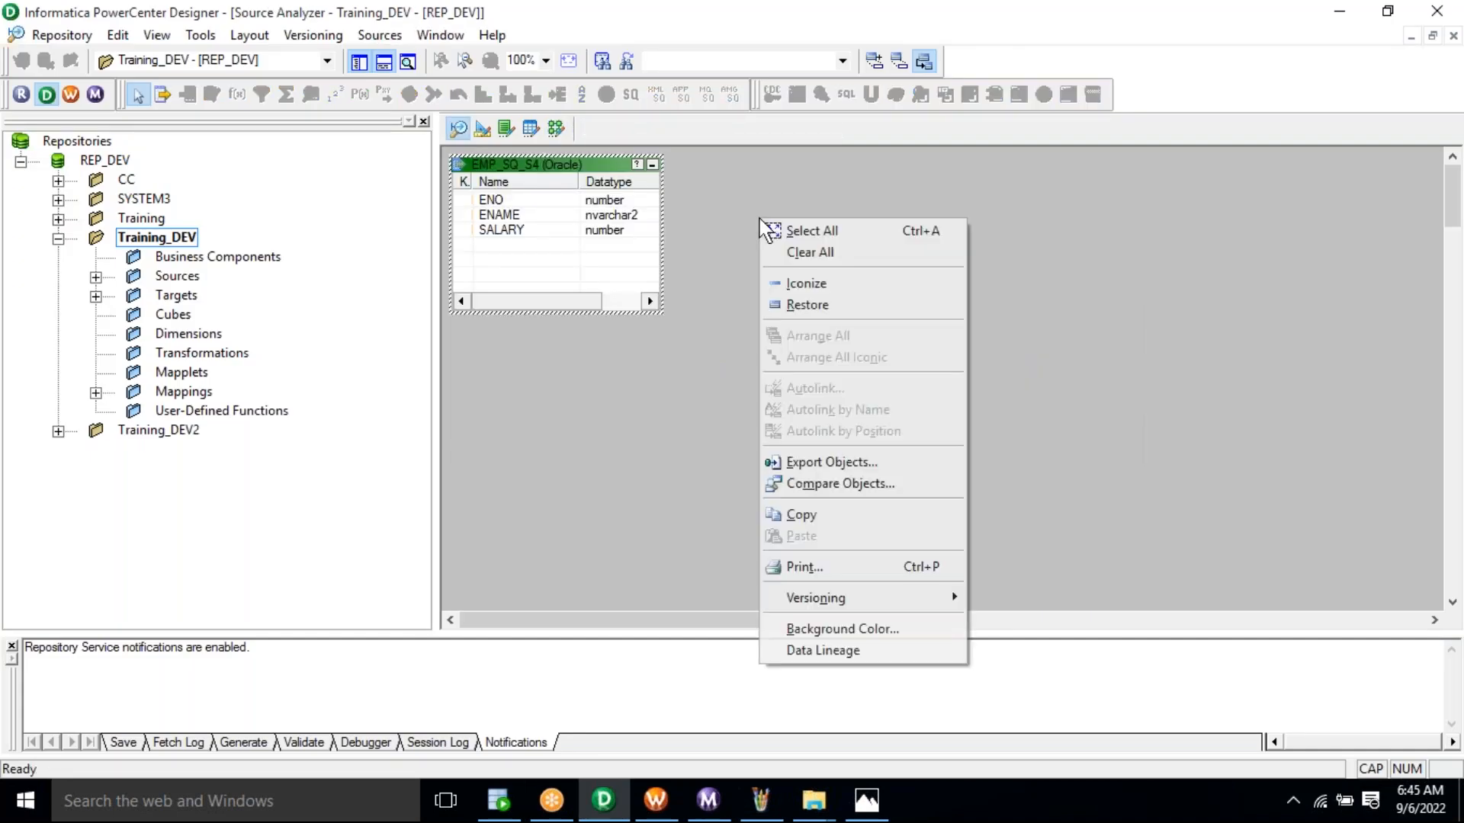
left_click(810, 253)
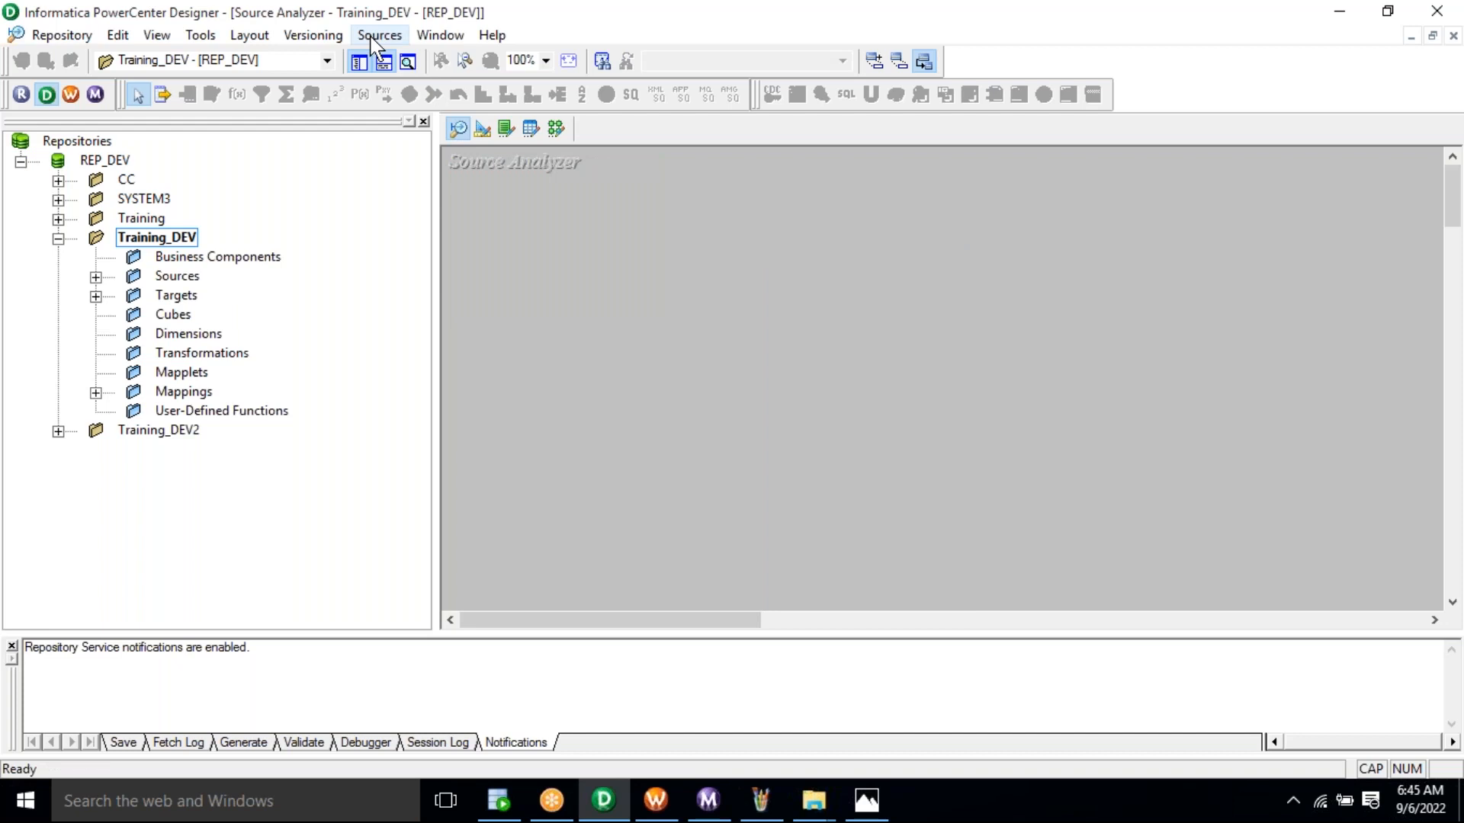
Start a source import from the database, filter for table EMP_EXP_S1, and connect to Training_DEV with the account password.
left_click(375, 38)
left_click(389, 57)
left_click(765, 465)
key("ctrl+v")
double_click(605, 288)
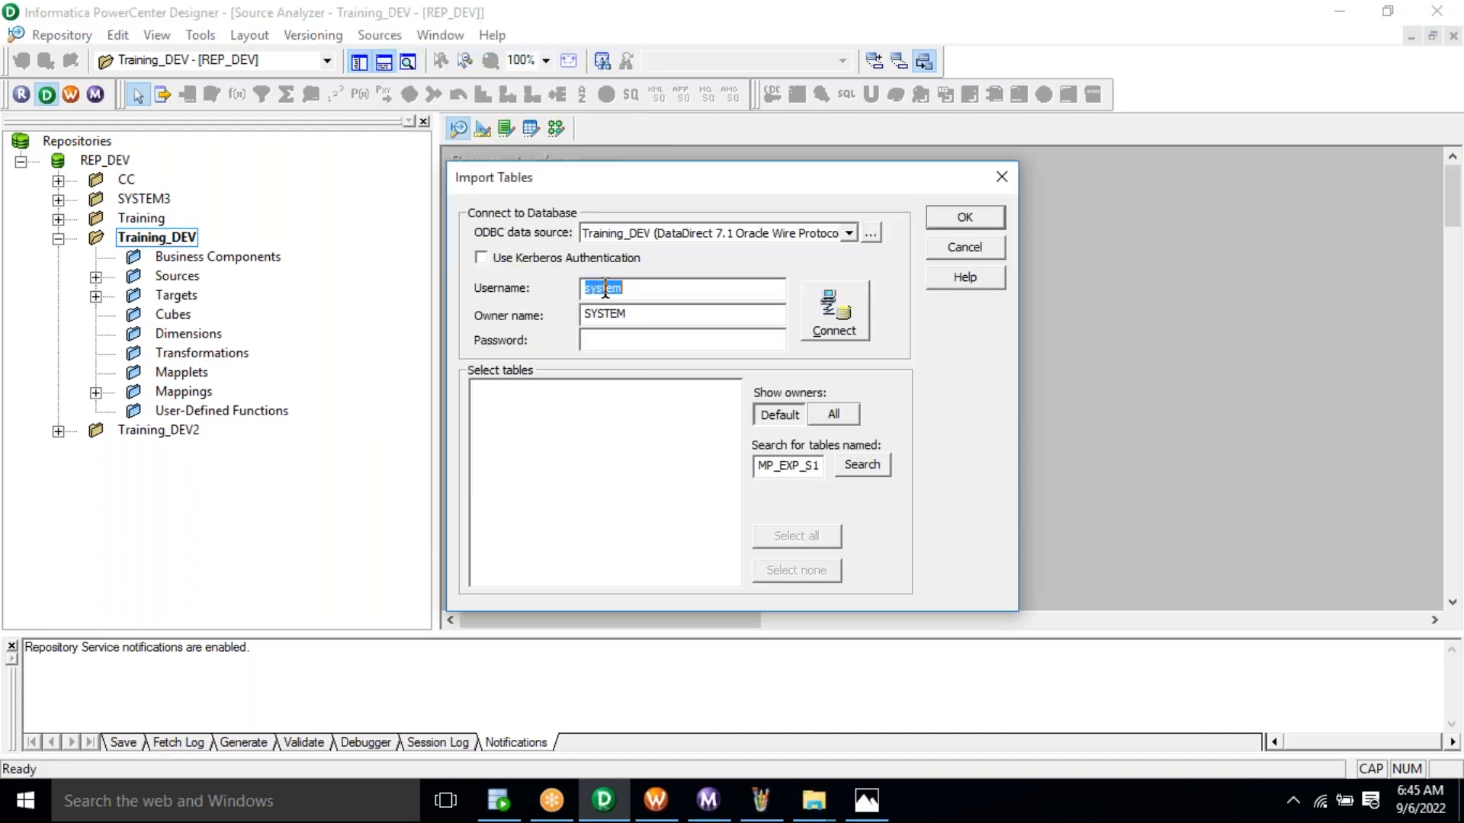
key("Tab")
key("Tab")
type("******")
key("alt+c")
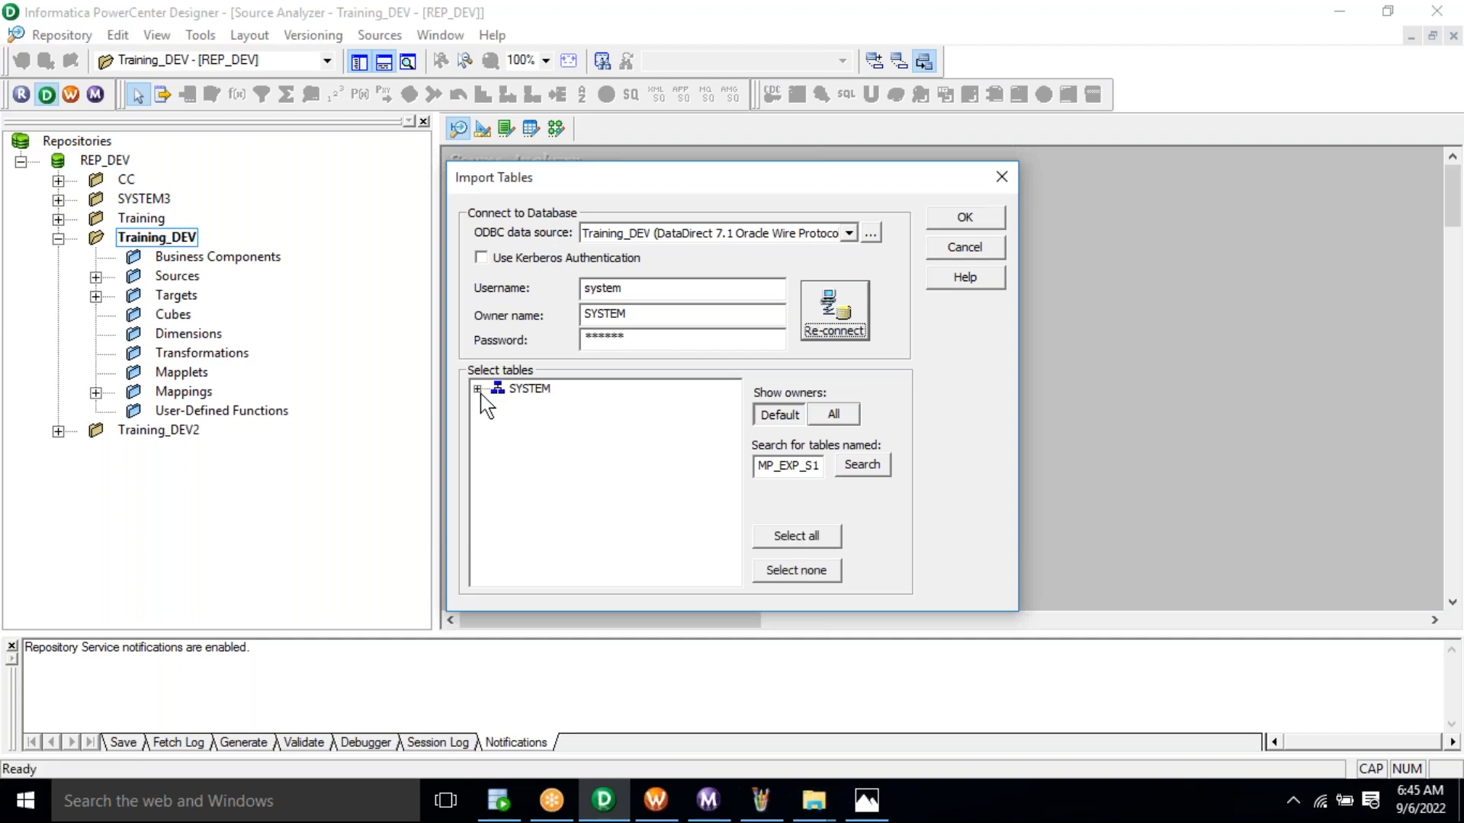
Import the EMP_EXP_S1 table from the SYSTEM tables as a source definition.
left_click(478, 390)
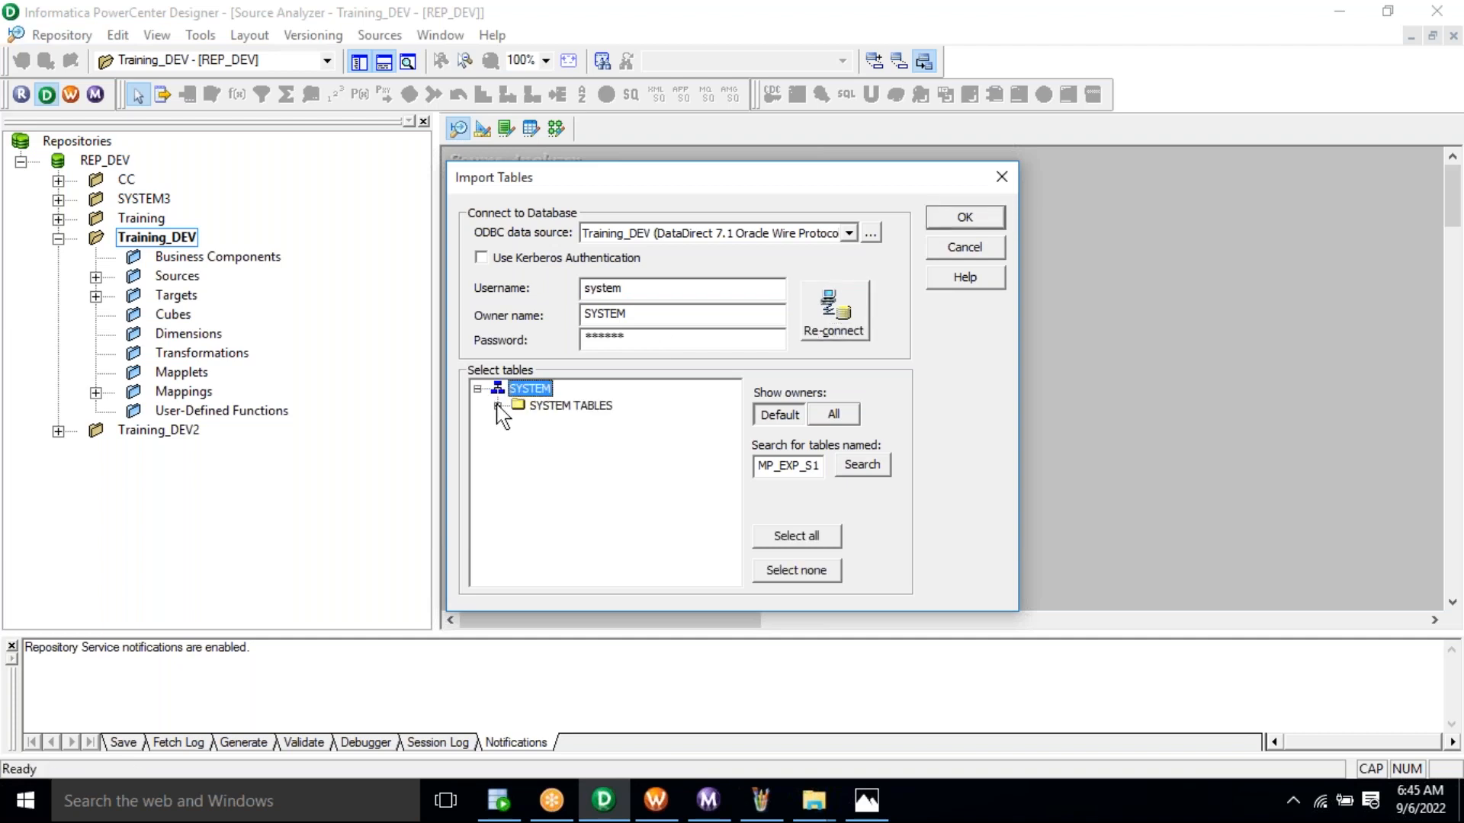
left_click(499, 406)
left_click(584, 423)
left_click(966, 210)
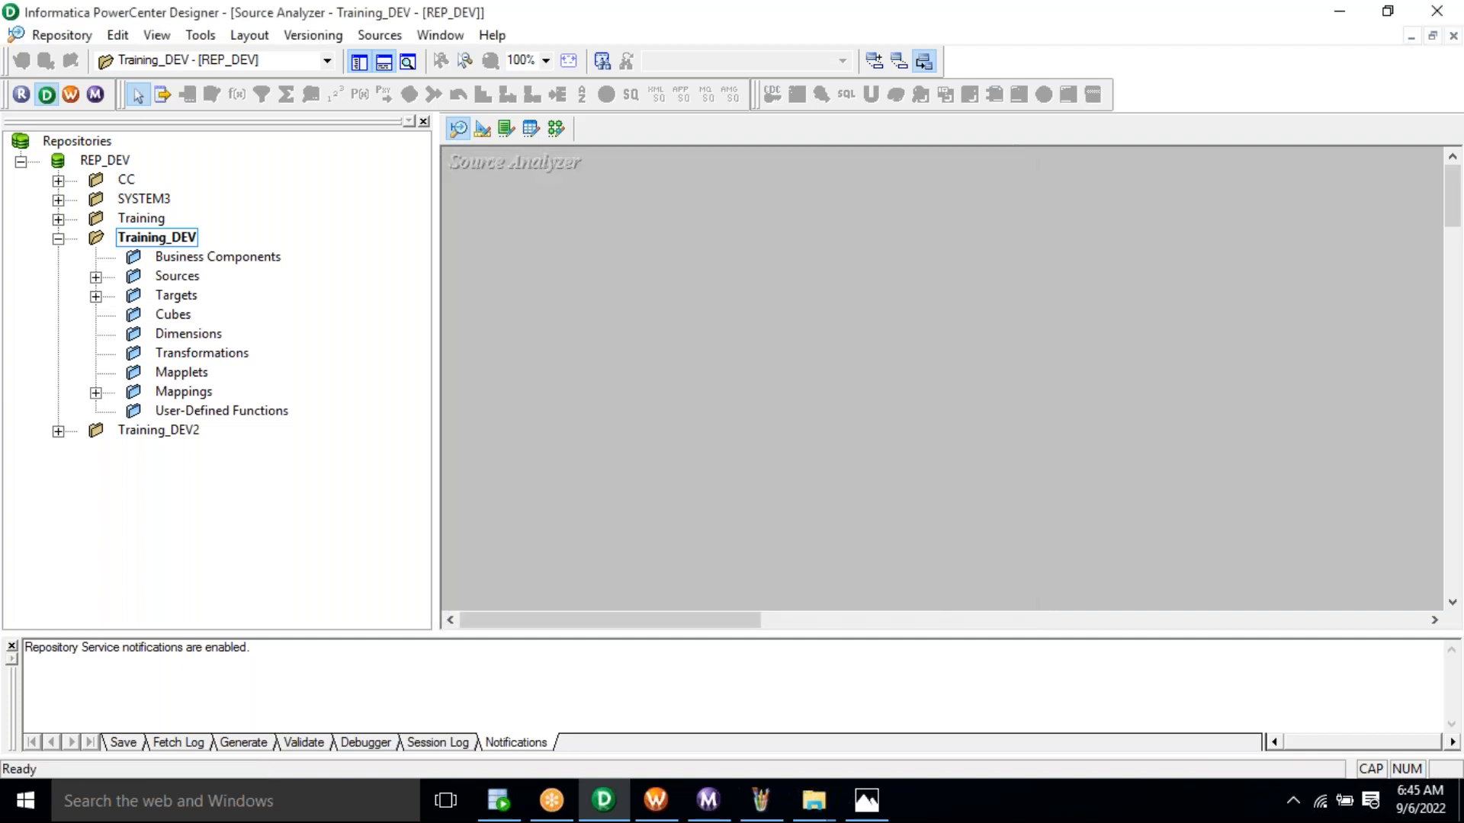
Open the Target Designer and clear all objects from its workspace.
left_click(482, 128)
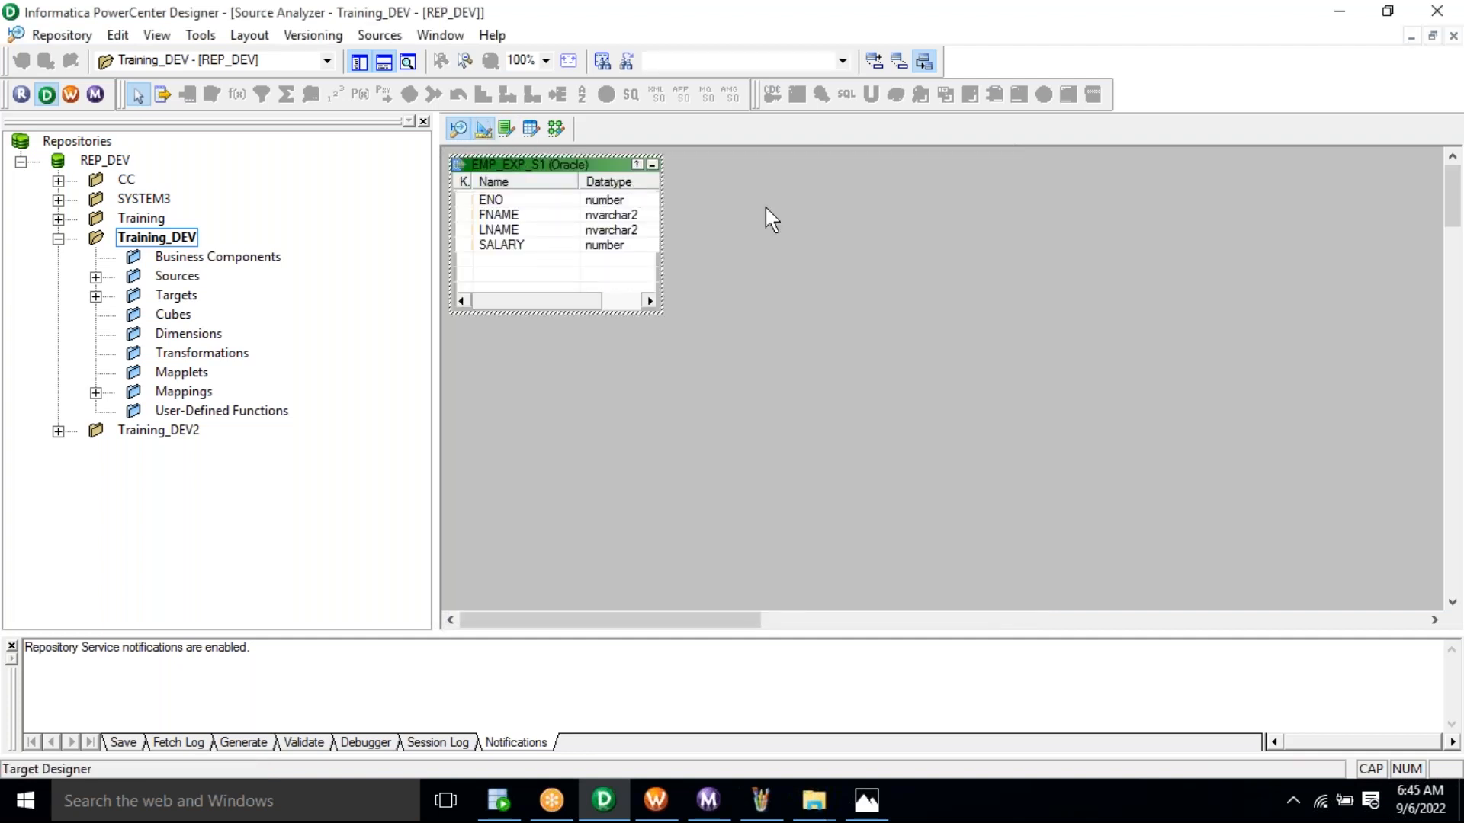
right_click(766, 207)
left_click(820, 243)
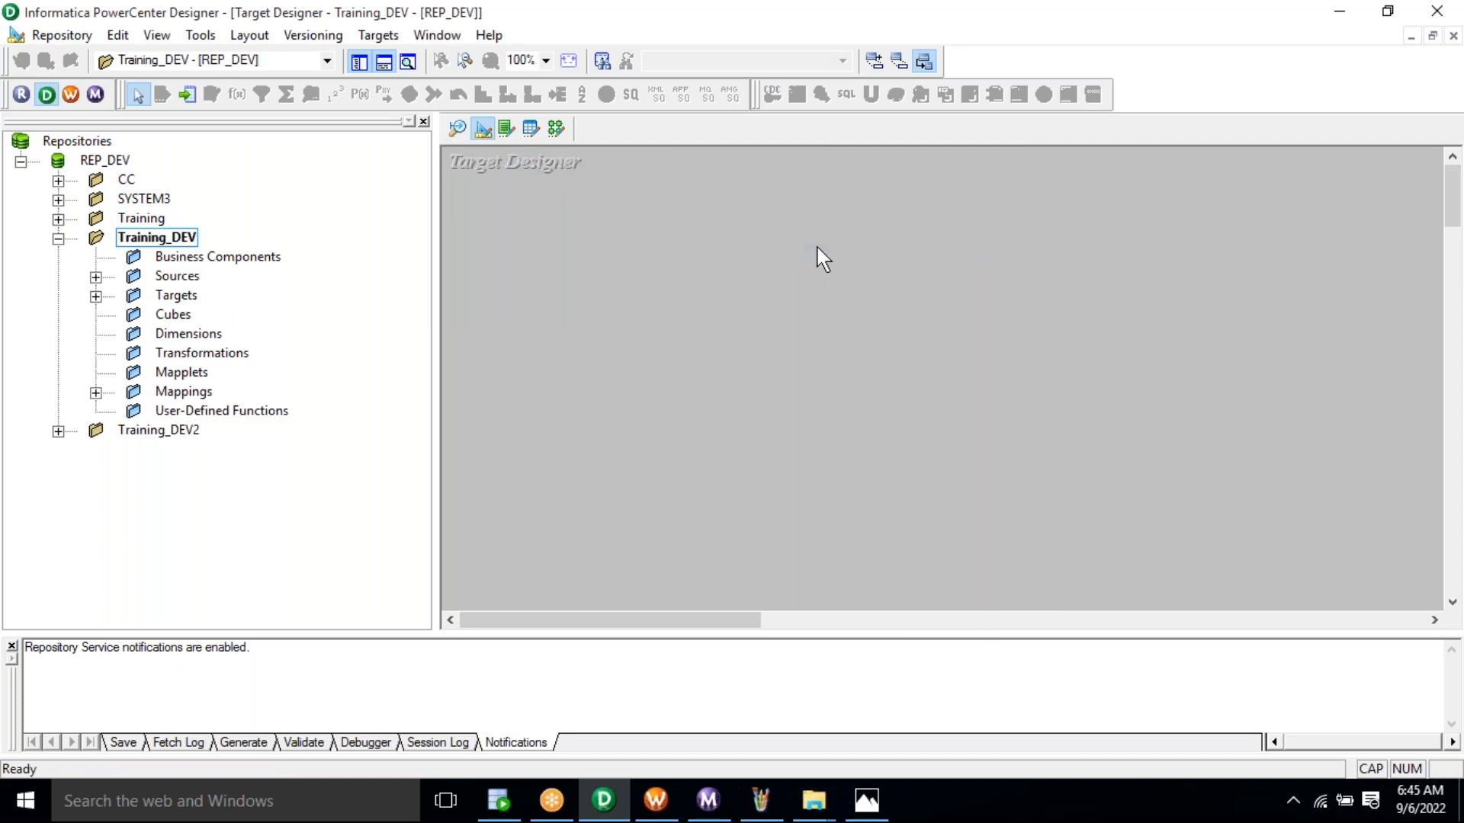
Copy the target table name EMP_EXP_T1 from the query in Oracle SQL Developer and return to PowerCenter Designer.
key("alt+Tab")
double_click(481, 203)
key("ctrl+c")
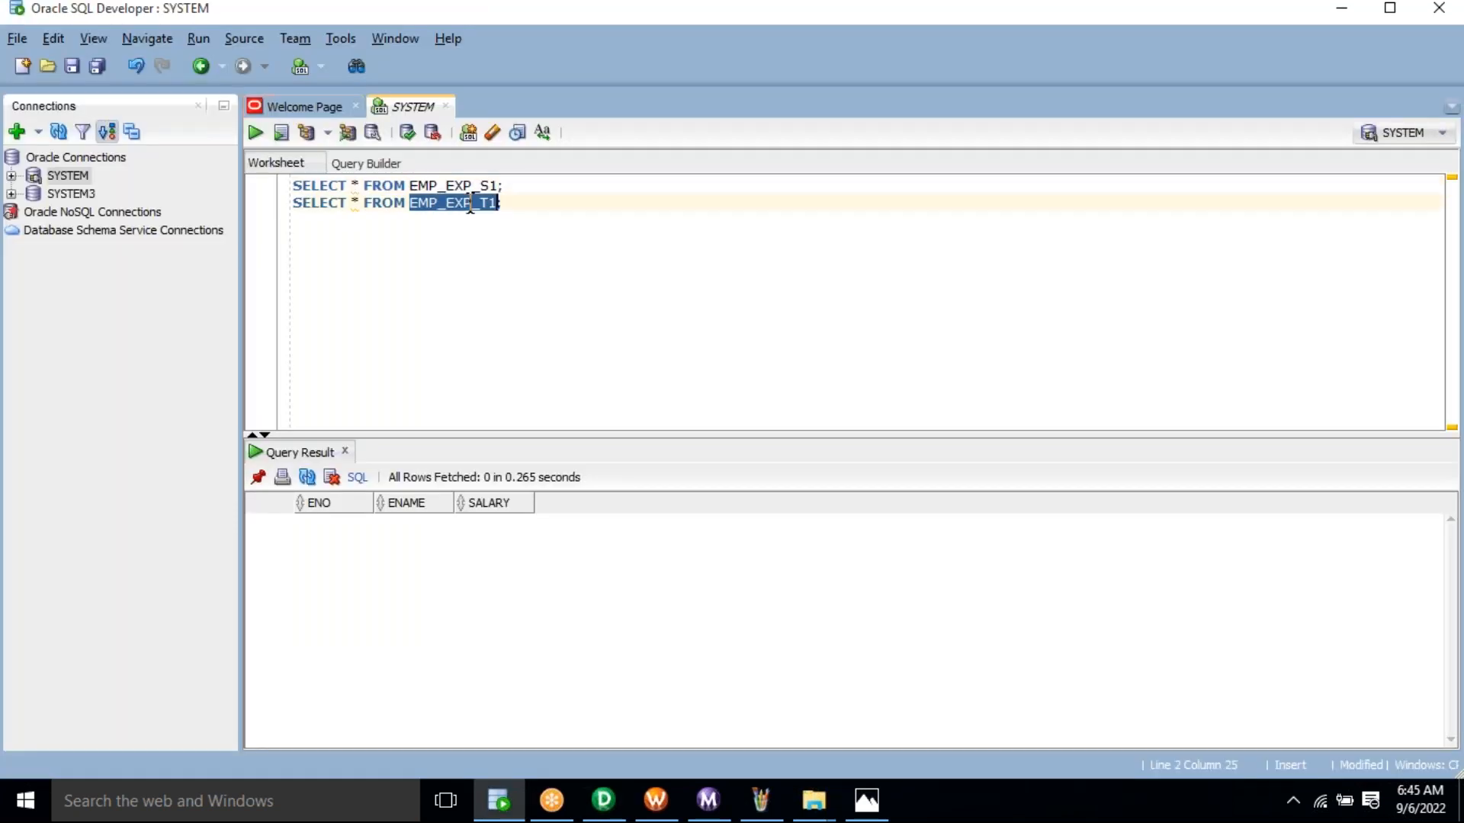
key("alt+Tab")
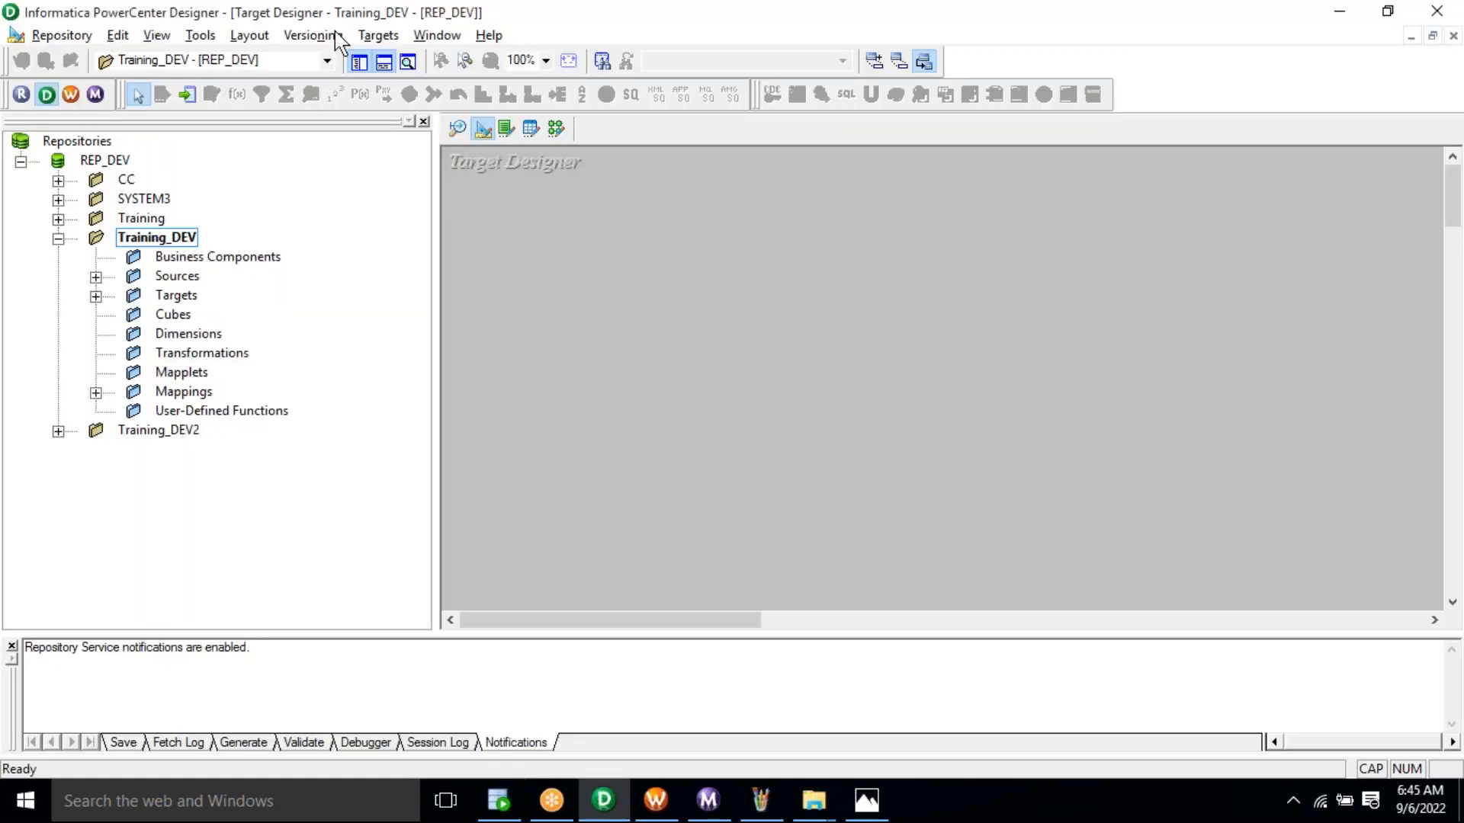
Start a target import from the database, filter for table EMP_EXP_T1, and connect to Training_DEV with the account password.
left_click(389, 40)
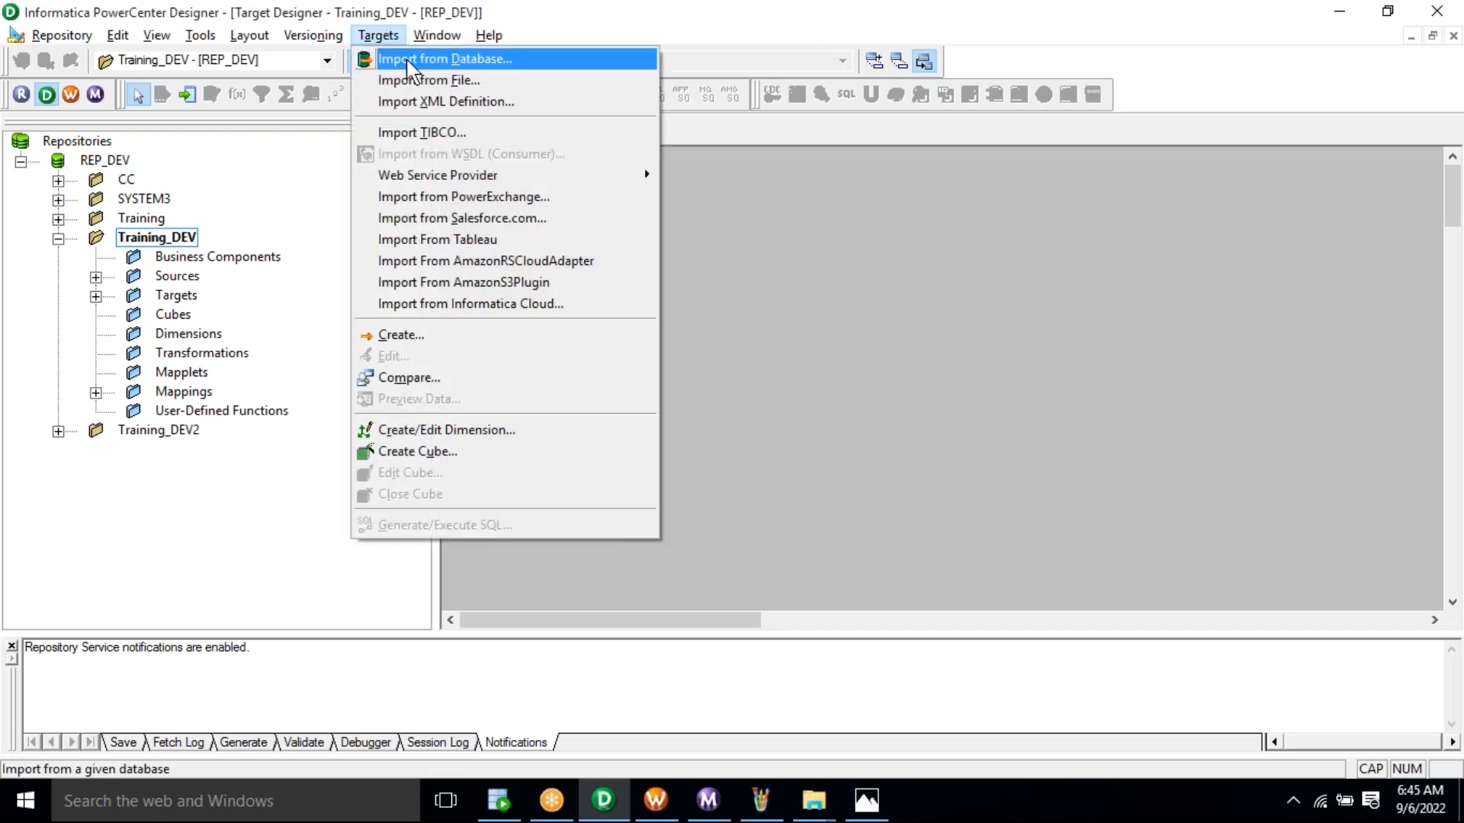
left_click(406, 60)
left_click(788, 466)
key("ctrl+v")
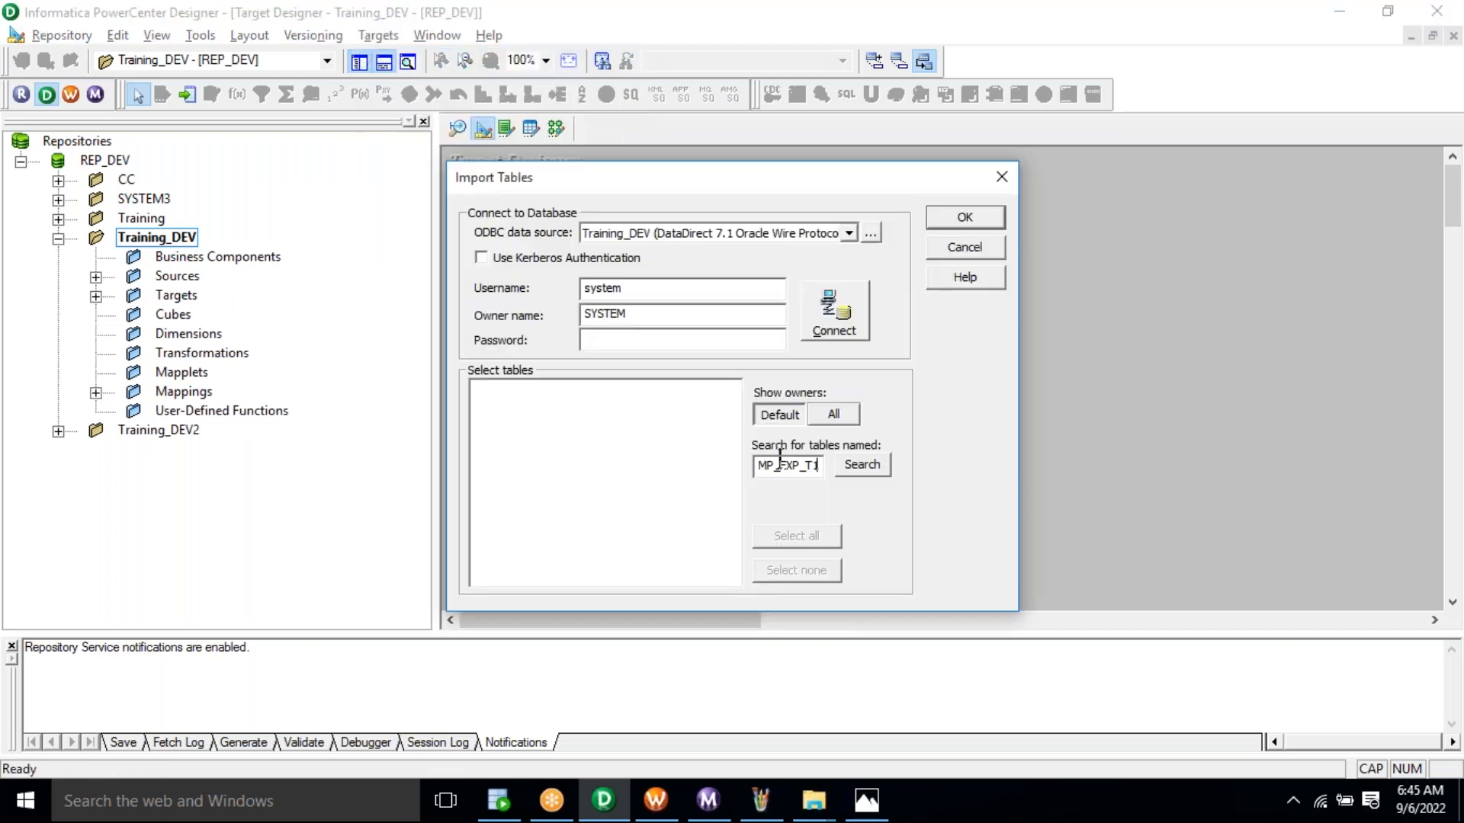
double_click(611, 291)
key("ctrl+c")
key("Tab")
key("Tab")
key("ctrl+v")
left_click(838, 323)
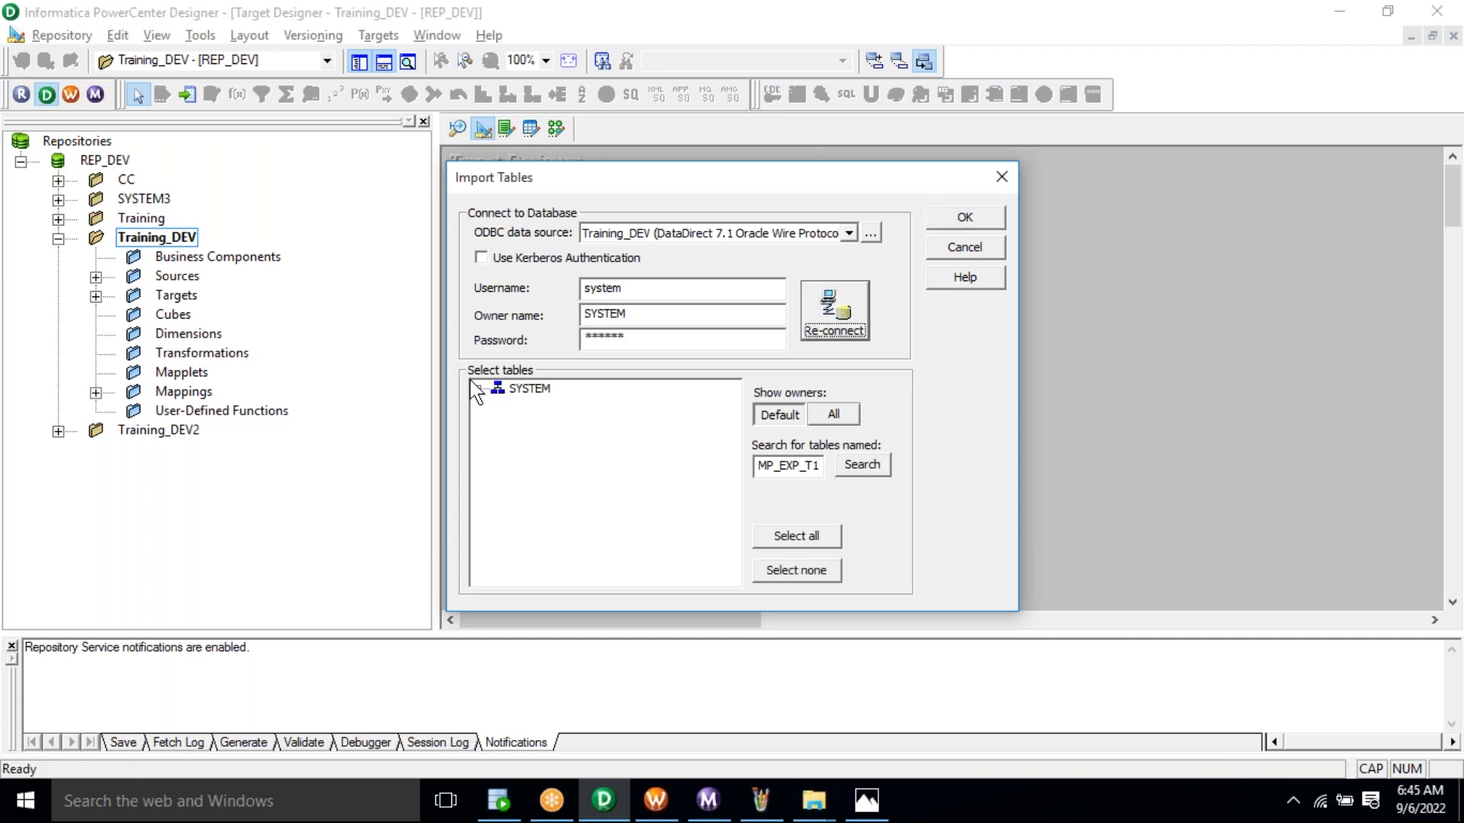
Import the EMP_EXP_T1 table from the SYSTEM tables as a target definition.
left_click(477, 388)
left_click(498, 405)
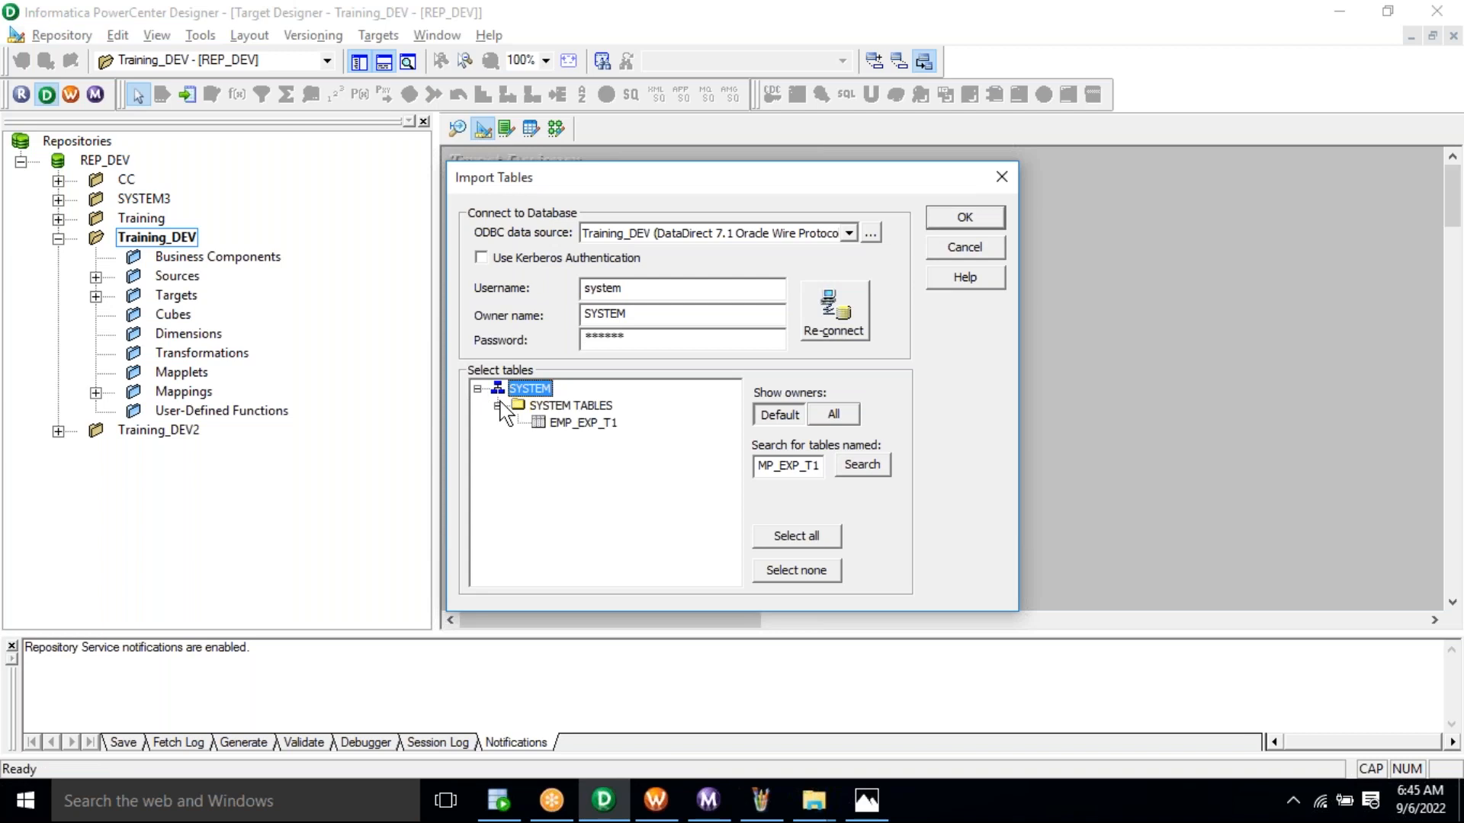
left_click(590, 423)
left_click(965, 217)
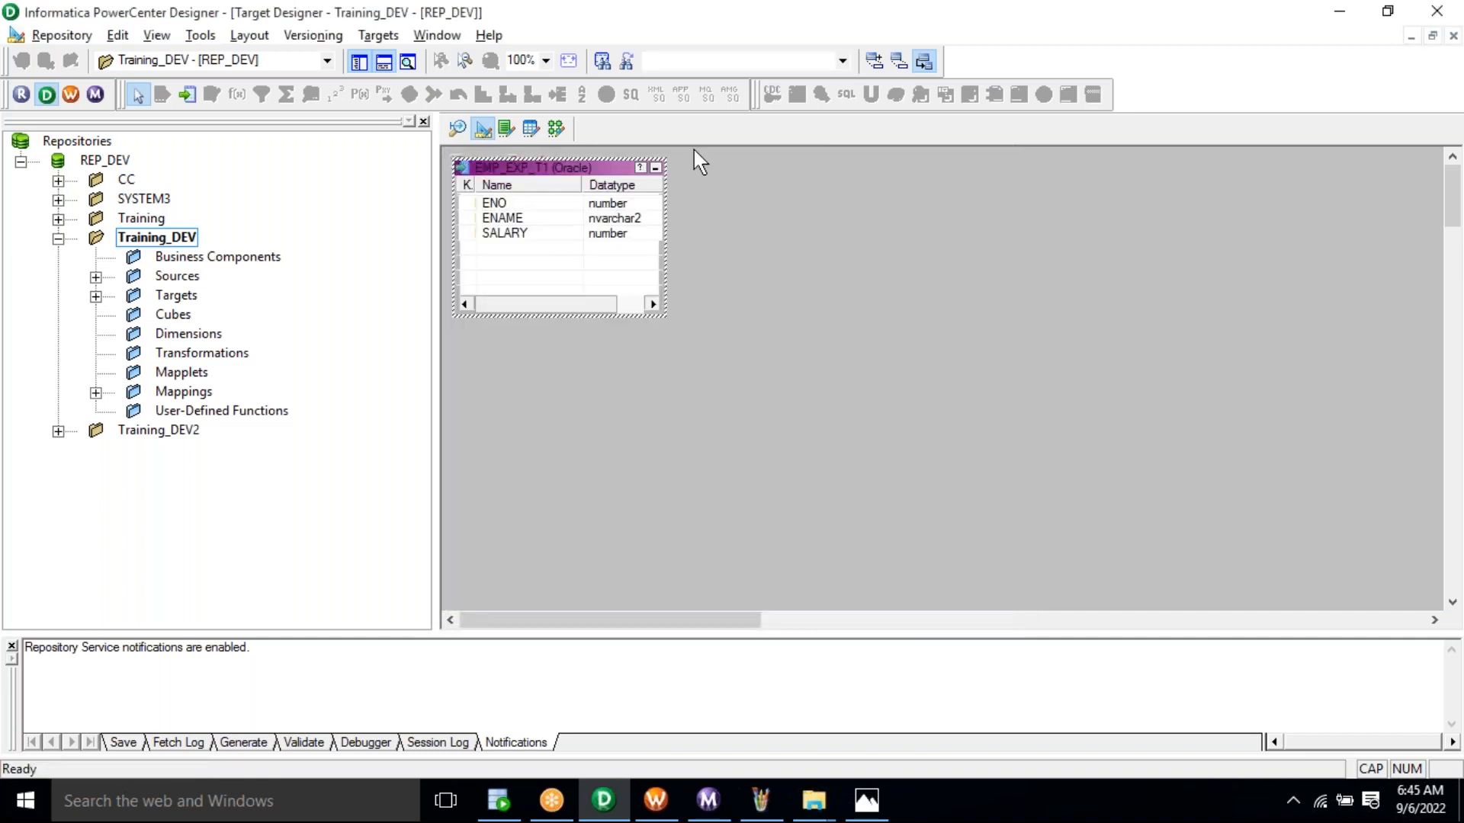
Create a new mapping named m_EMP_EXP_S1_T1_LOAD in the Mapping Designer.
left_click(557, 129)
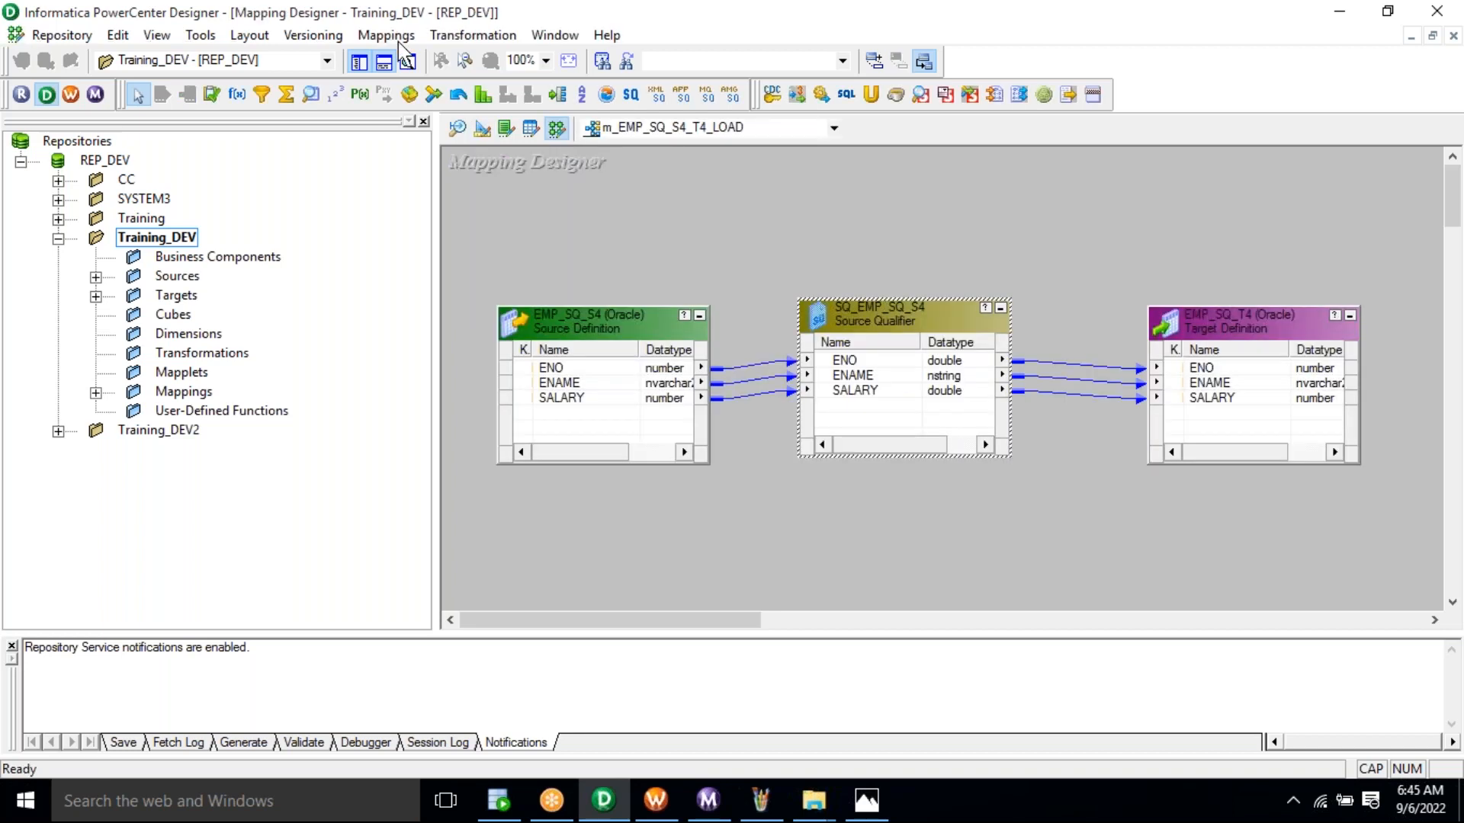
left_click(389, 35)
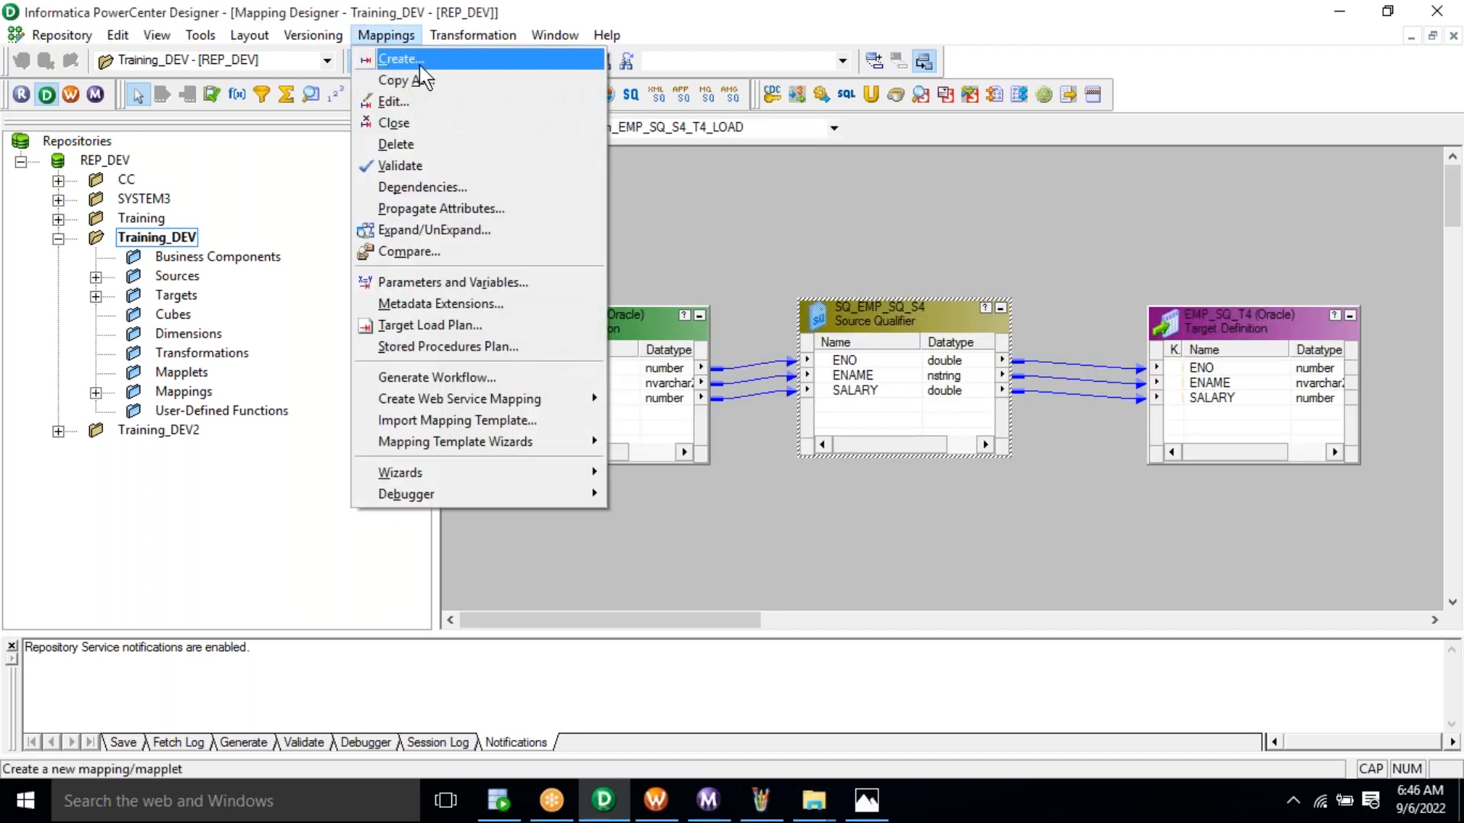
left_click(420, 65)
type("m")
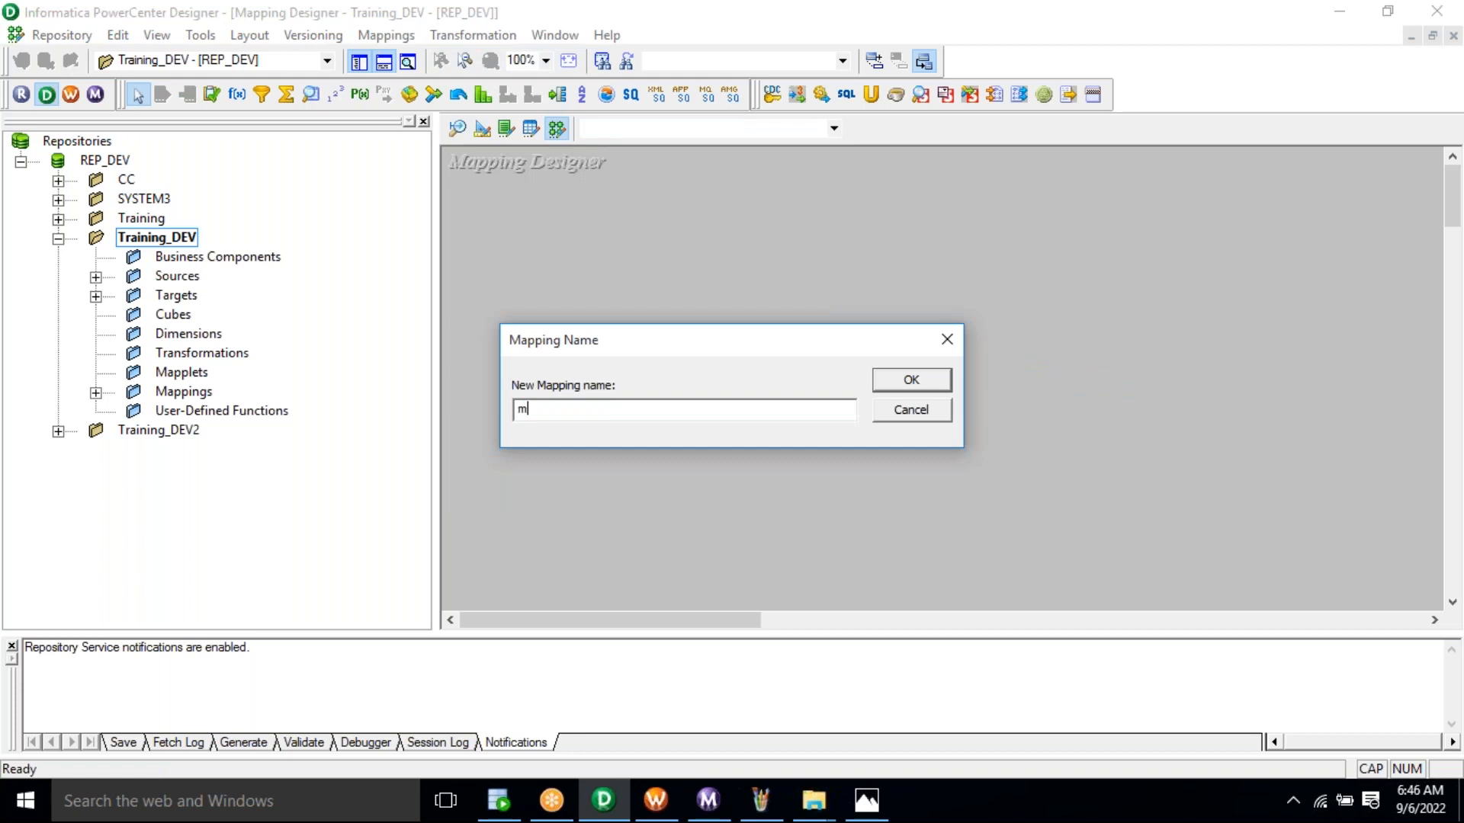
type("_EMP_EXP_S1_T1_LOAD")
key("ctrl+a")
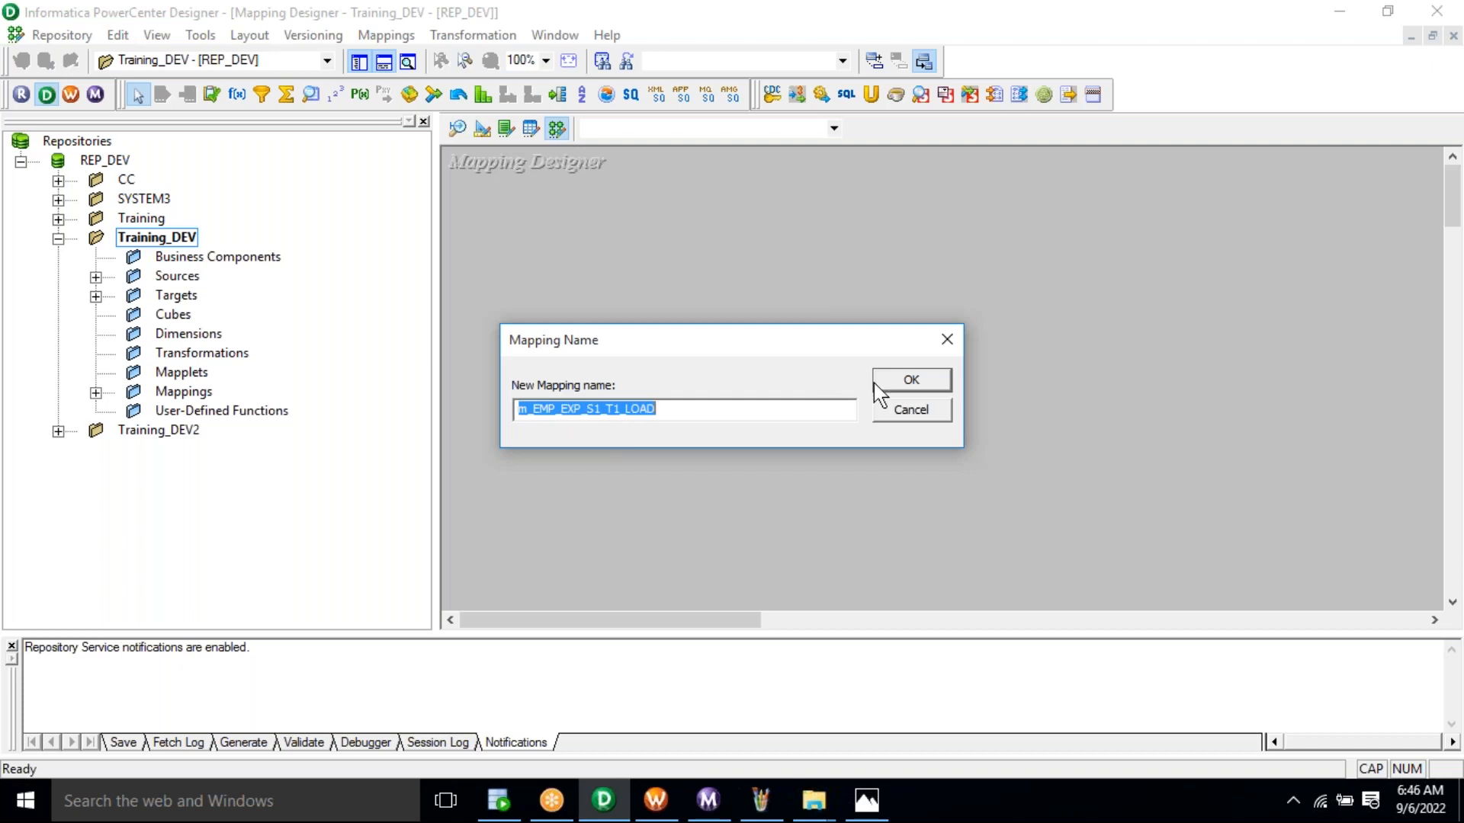
left_click(895, 386)
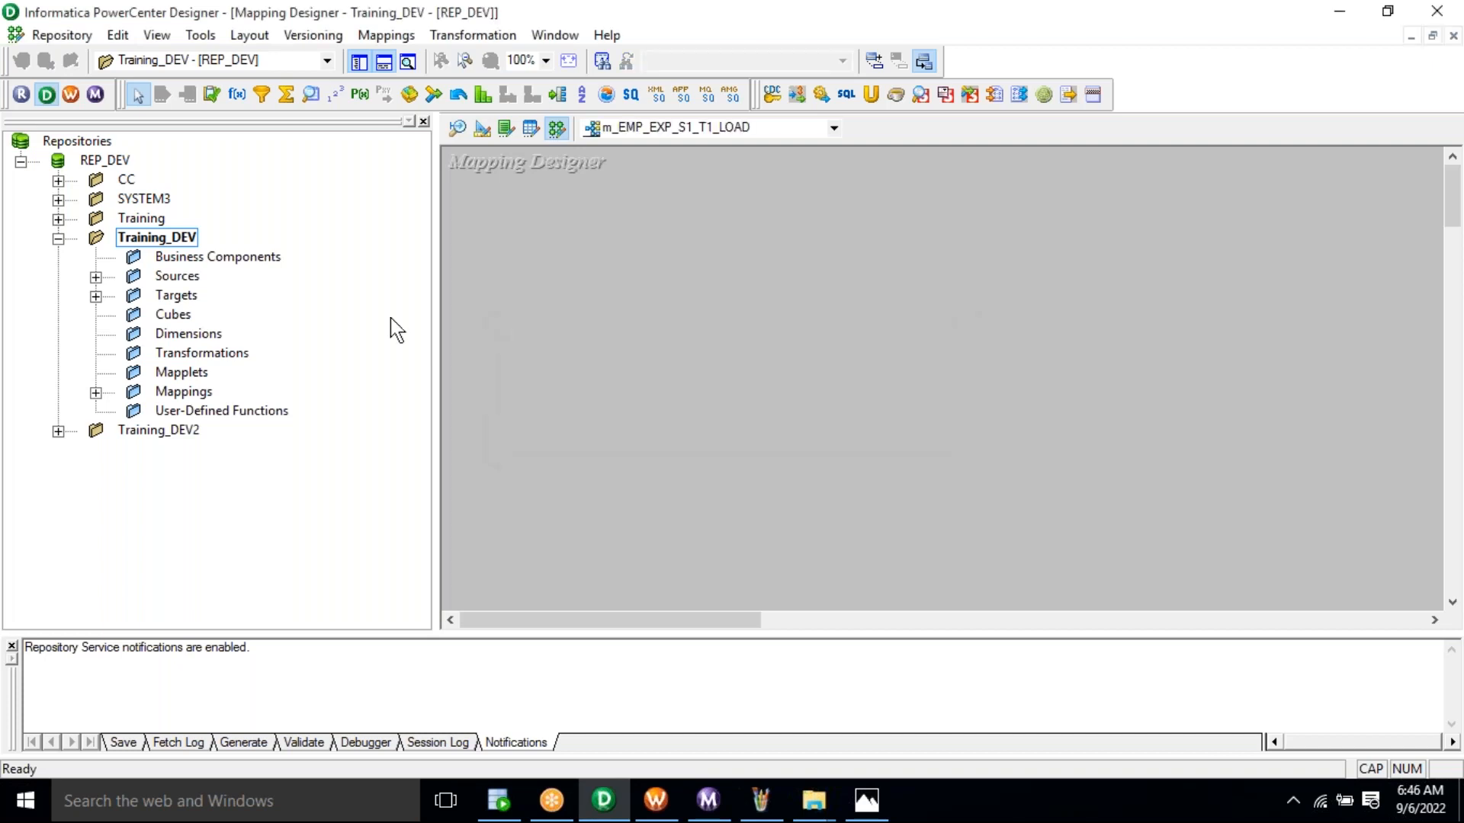
Add the EMP_EXP_S1 source from the Training_DEV sources to the mapping.
double_click(177, 277)
double_click(227, 297)
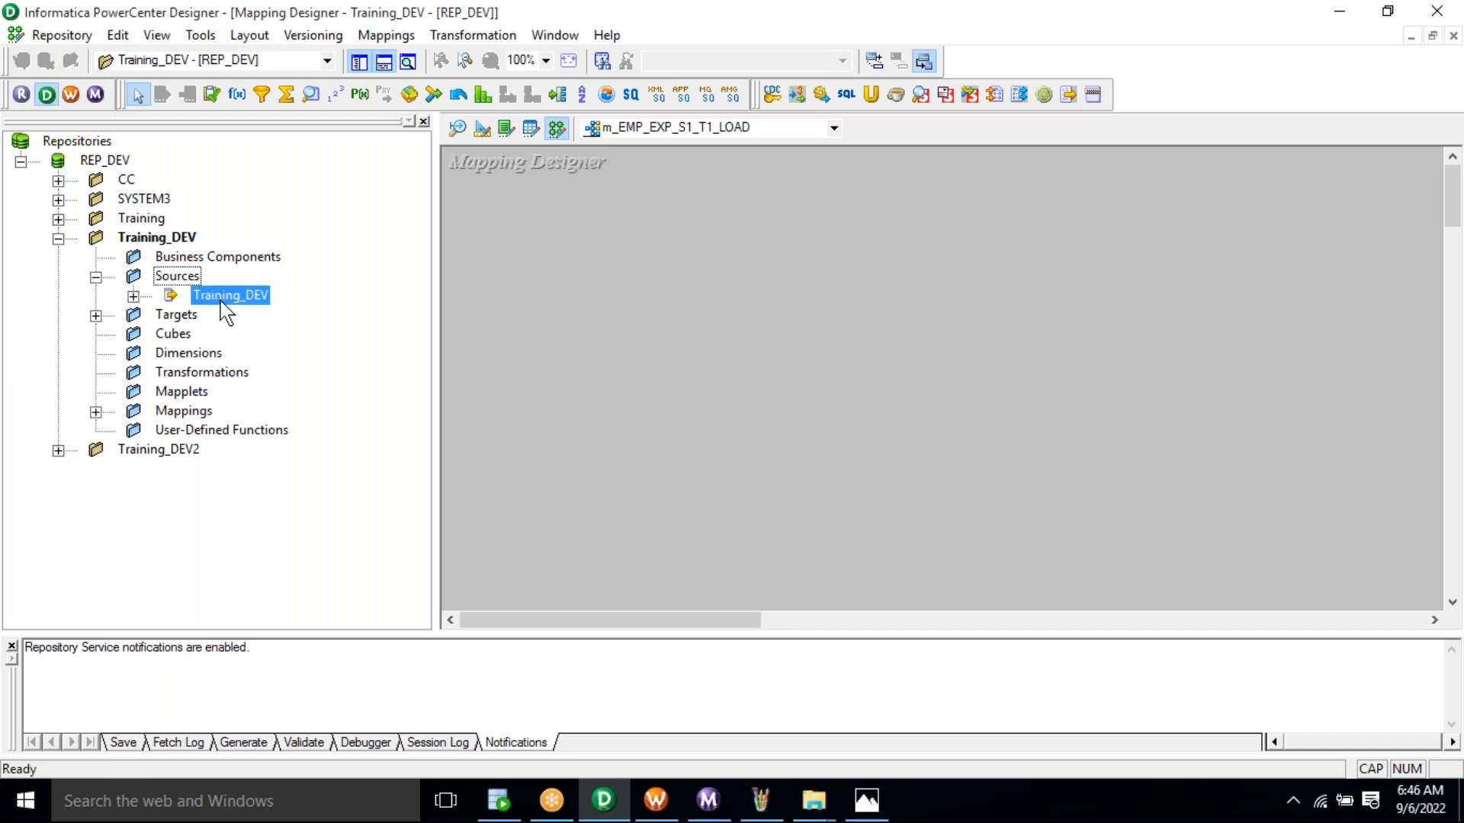
left_click(267, 319)
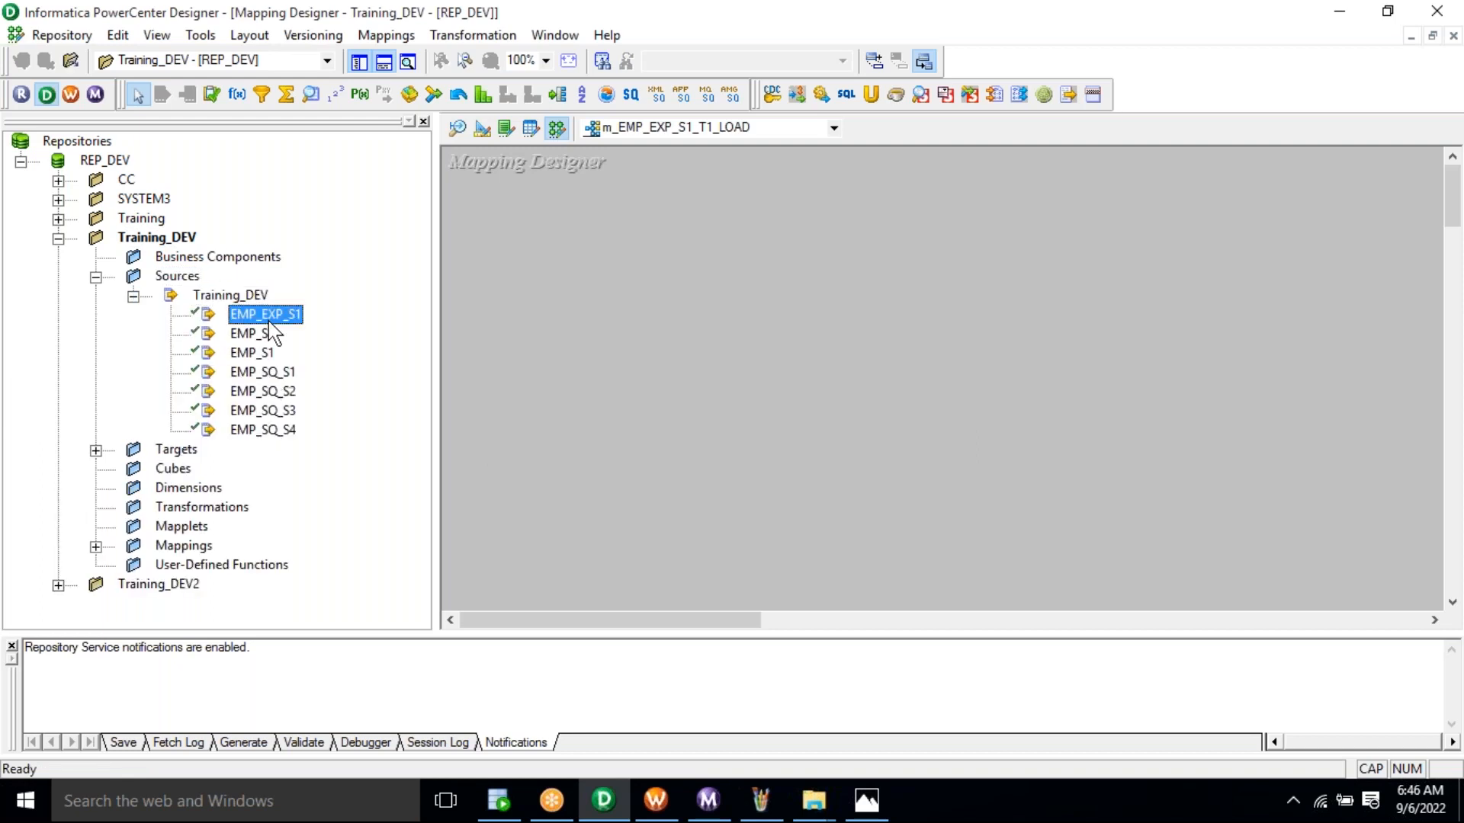
left_click_drag(268, 320, 543, 257)
Add the EMP_EXP_T1 target to the mapping, well apart from the source and its Source Qualifier.
left_click(179, 451)
double_click(183, 452)
left_click(230, 470)
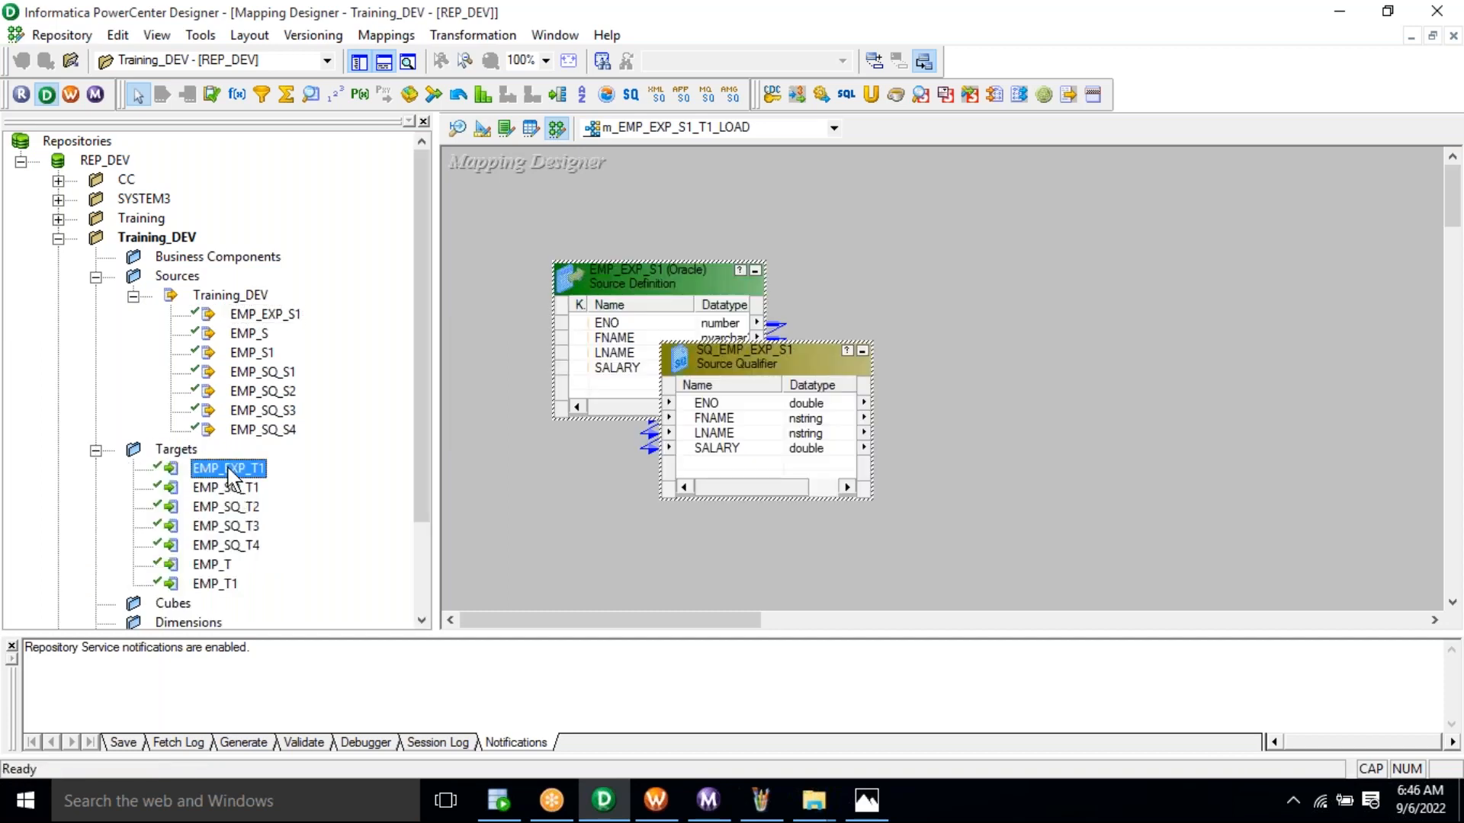
left_click_drag(229, 473, 1064, 305)
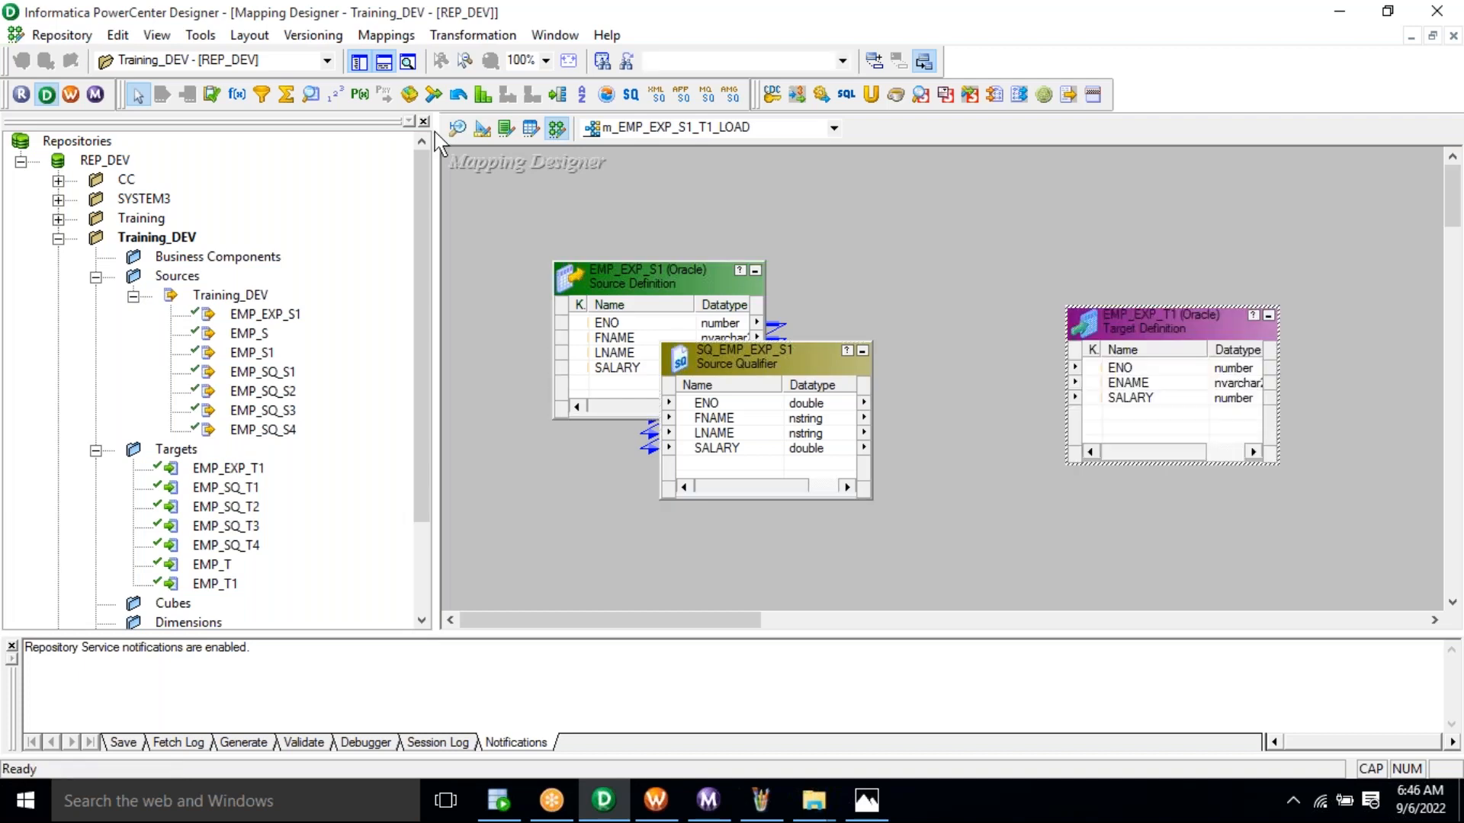
Hide the repository navigator and space out the source, Source Qualifier and target side by side in the mapping.
left_click(359, 62)
left_click_drag(755, 317, 1124, 286)
left_click_drag(340, 363, 550, 289)
left_click_drag(213, 276, 189, 309)
left_click_drag(474, 320, 465, 347)
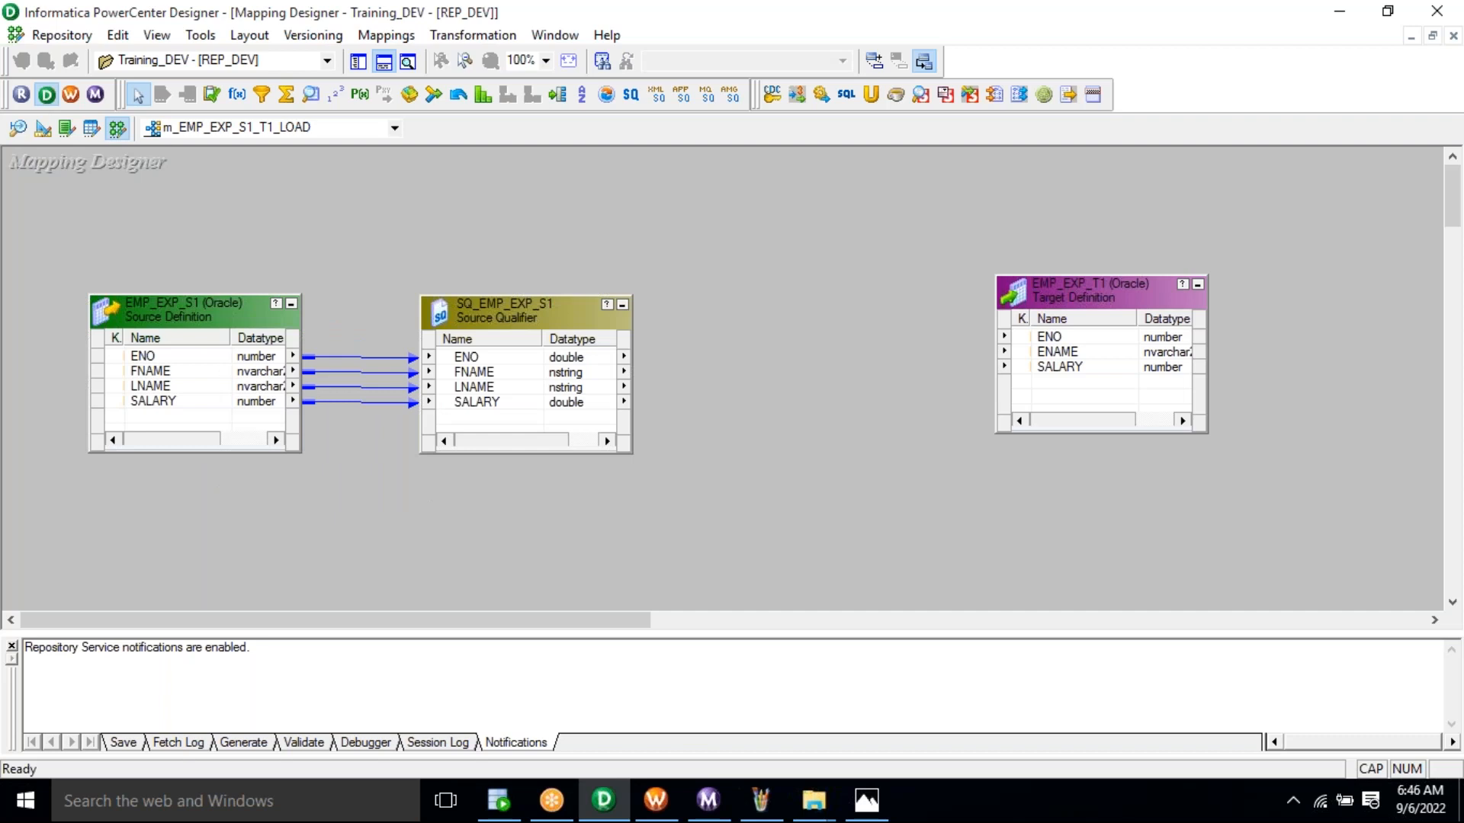
Link the Source Qualifier's ENO and SALARY ports to the matching ENO and SALARY columns of target EMP_EXP_T1.
left_click(511, 376)
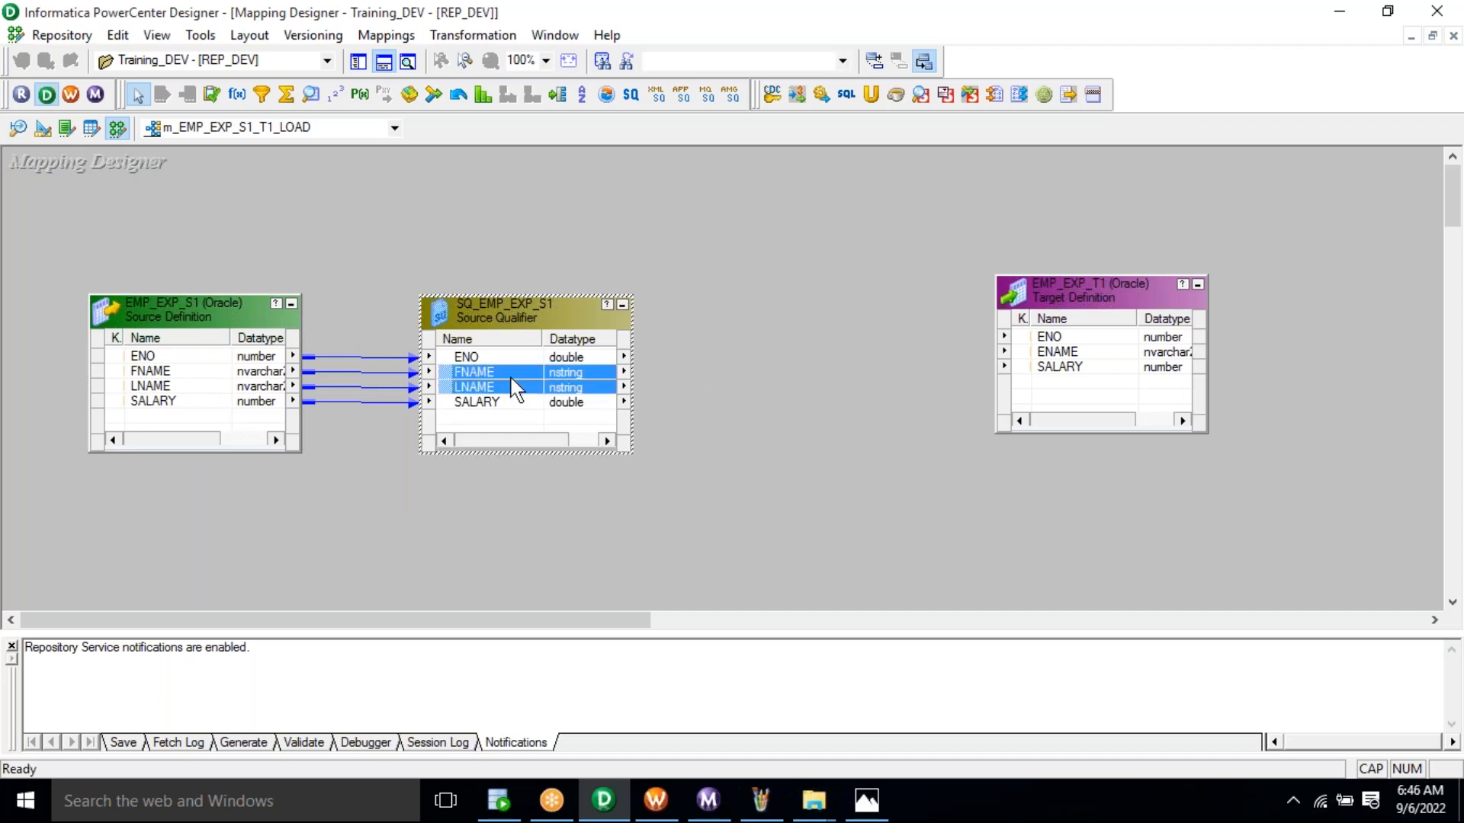
left_click(1077, 355)
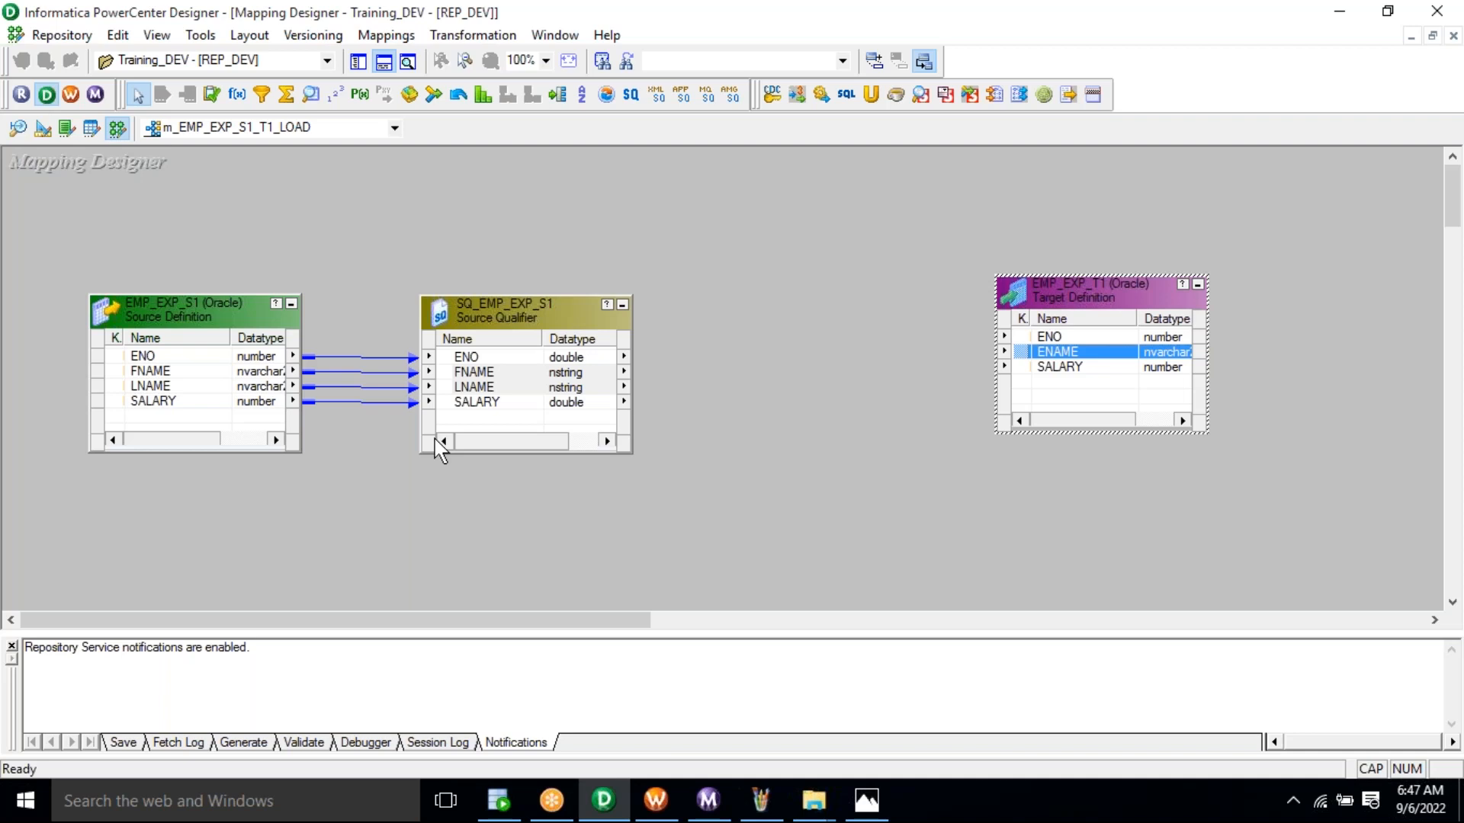
left_click(486, 358)
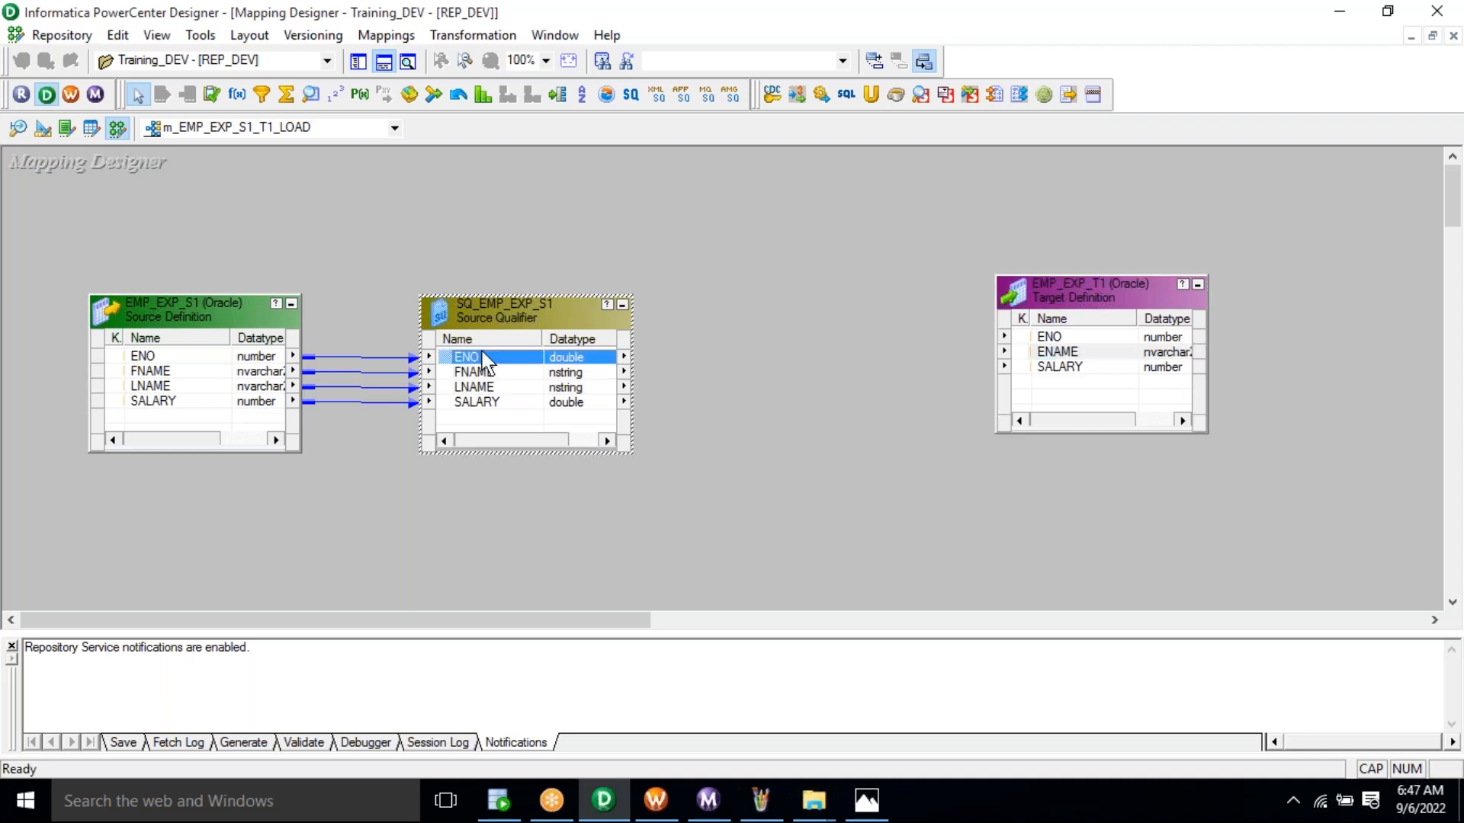
left_click_drag(466, 366, 1052, 338)
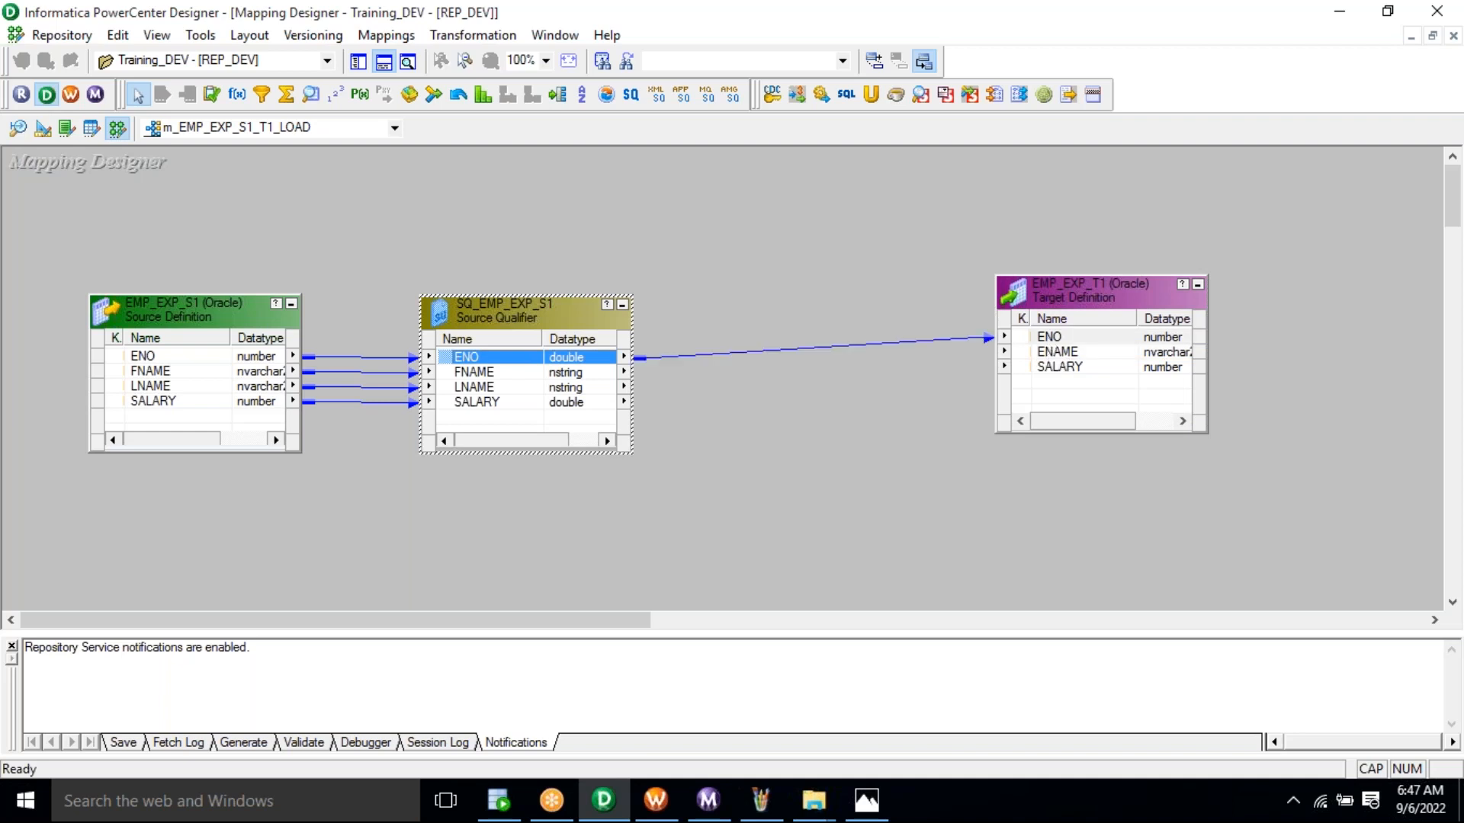
left_click(478, 402)
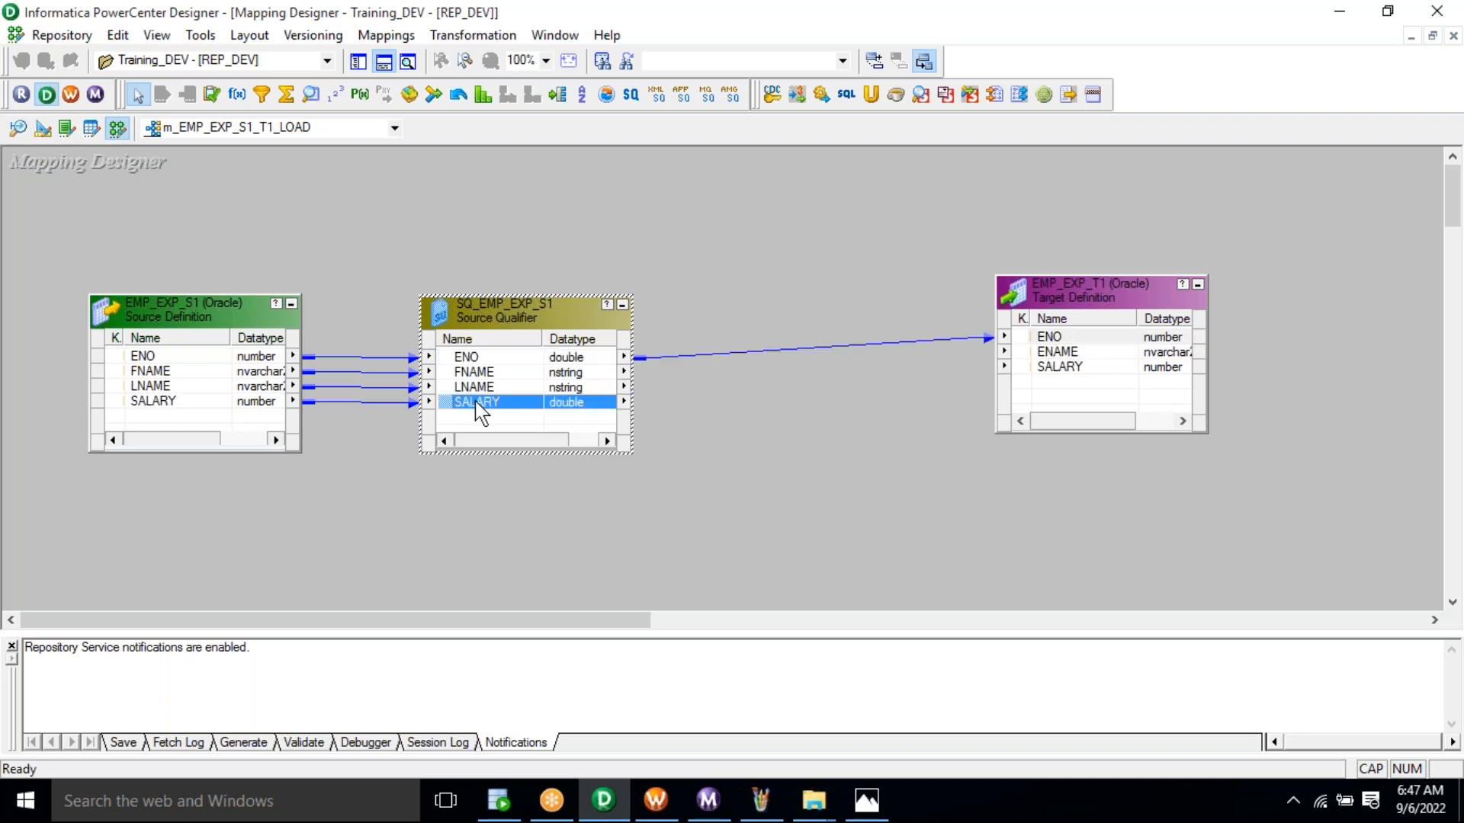
left_click_drag(476, 401, 1058, 369)
Try to link the Source Qualifier's FNAME and LNAME ports together to target column ENAME, declining removal of the existing SALARY link.
left_click(507, 373)
left_click(507, 387, "ctrl")
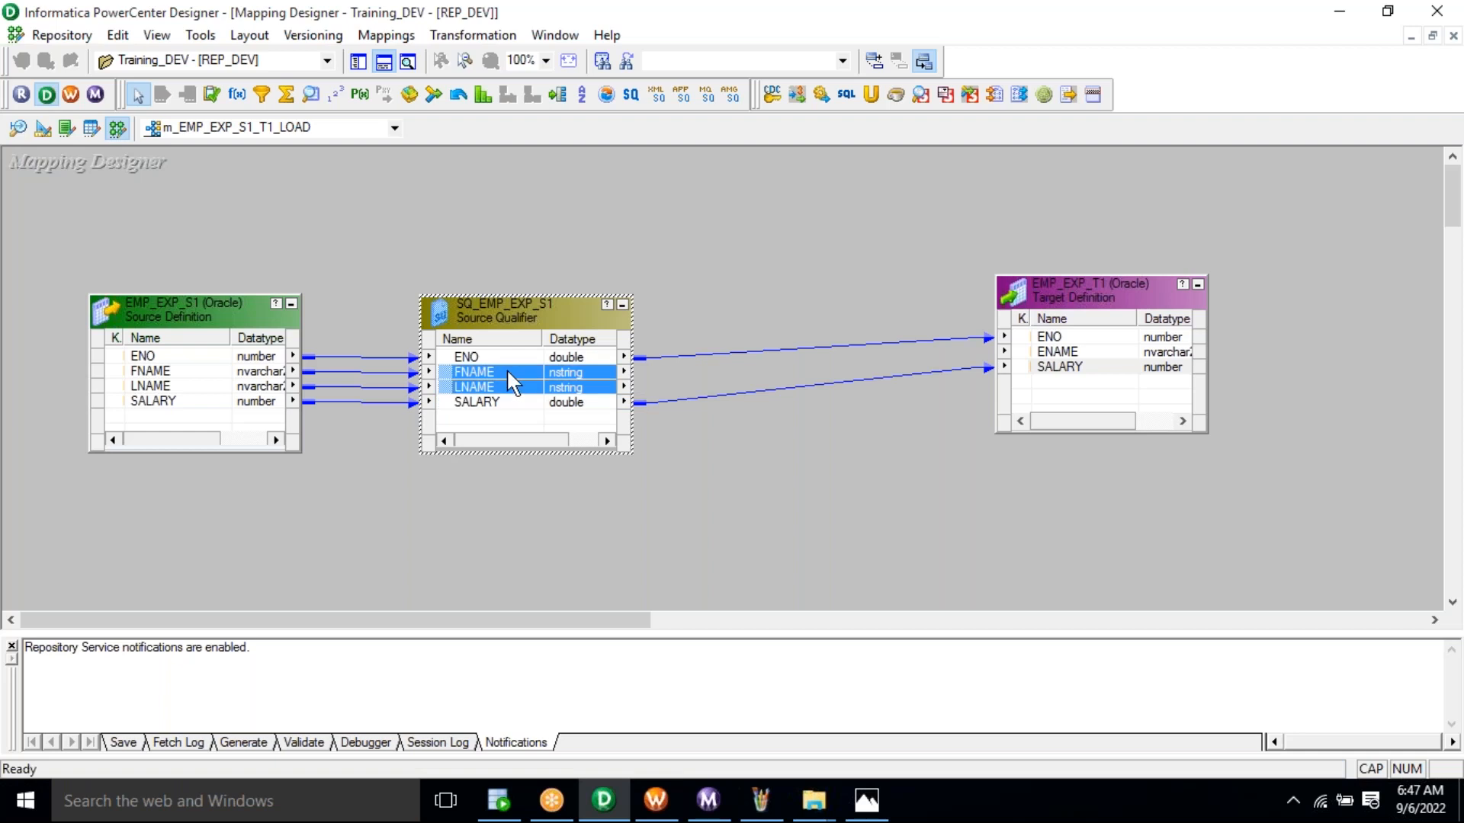
left_click_drag(502, 370, 1052, 364)
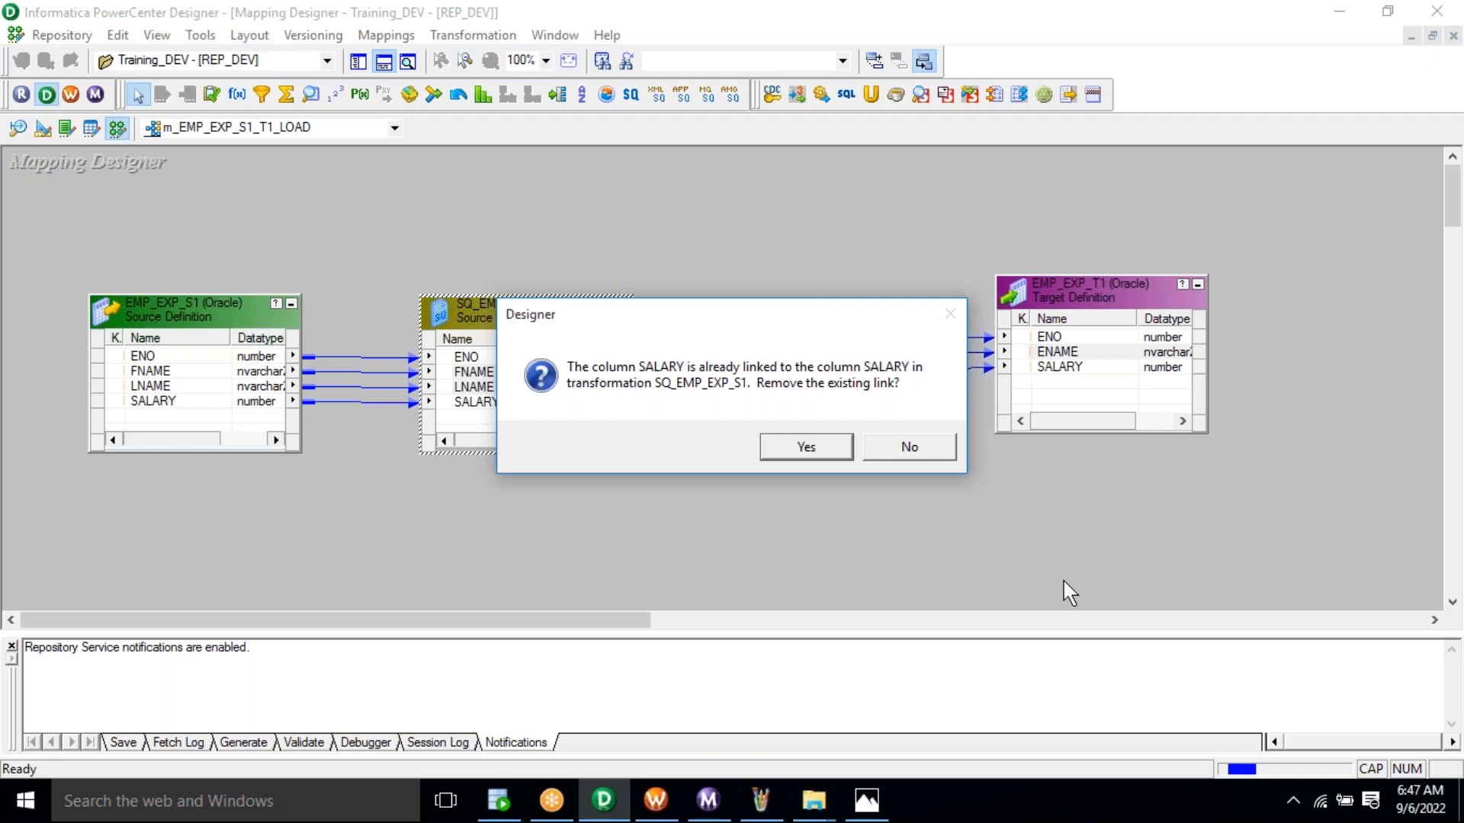
left_click(1039, 41)
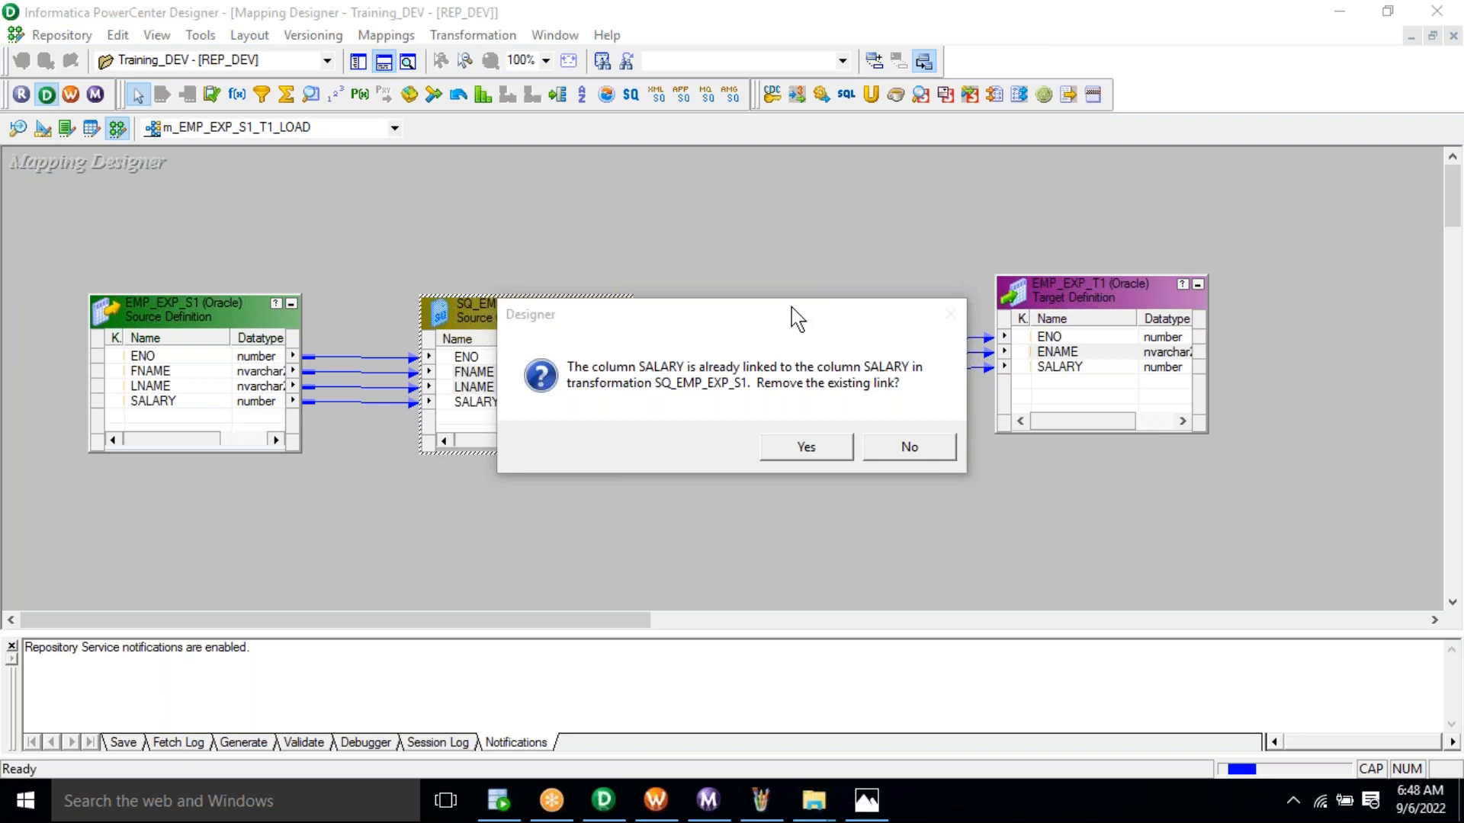
left_click(793, 375)
left_click_drag(789, 314, 794, 508)
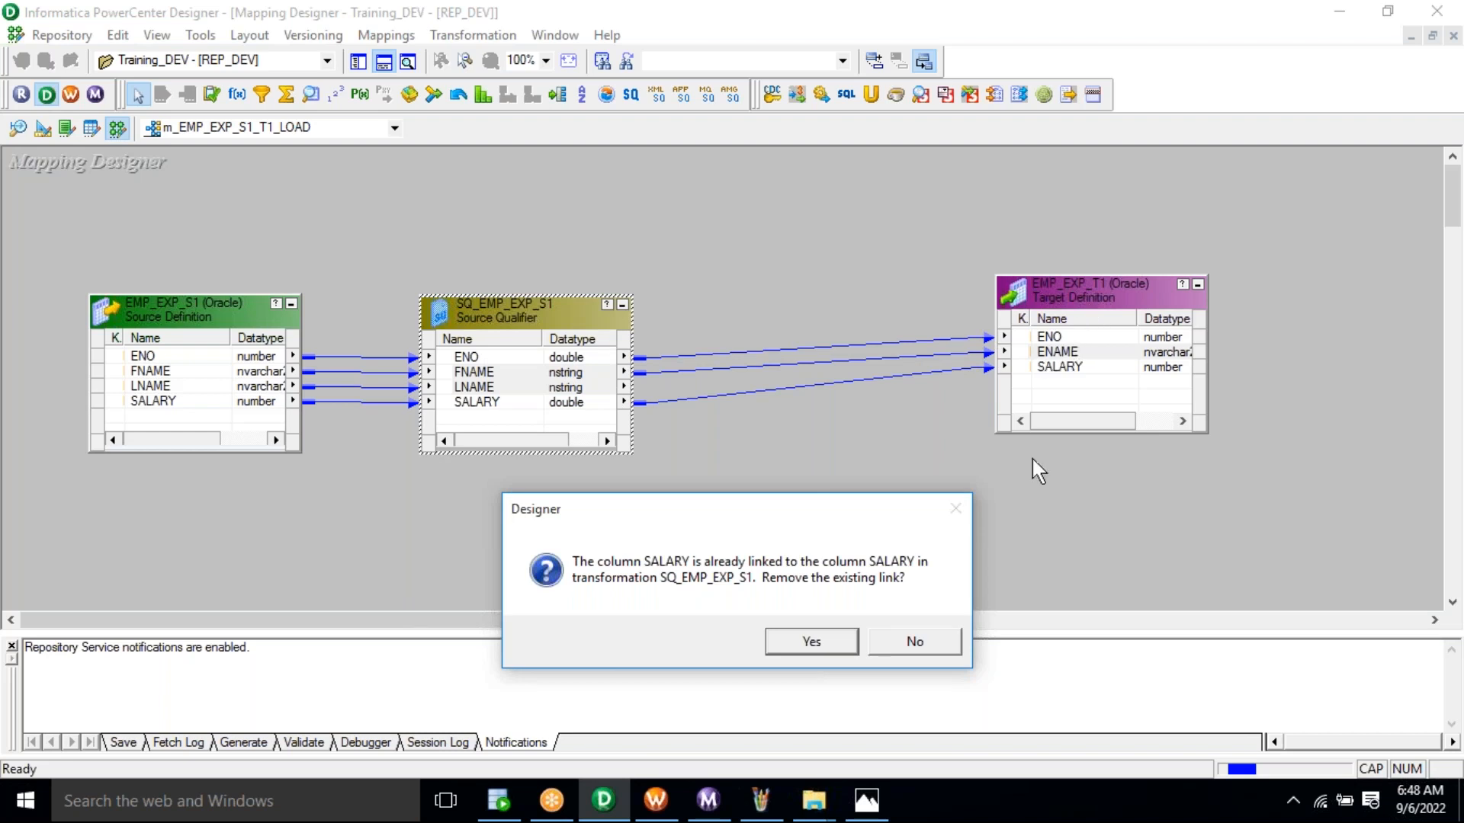
left_click(867, 800)
left_click(915, 644)
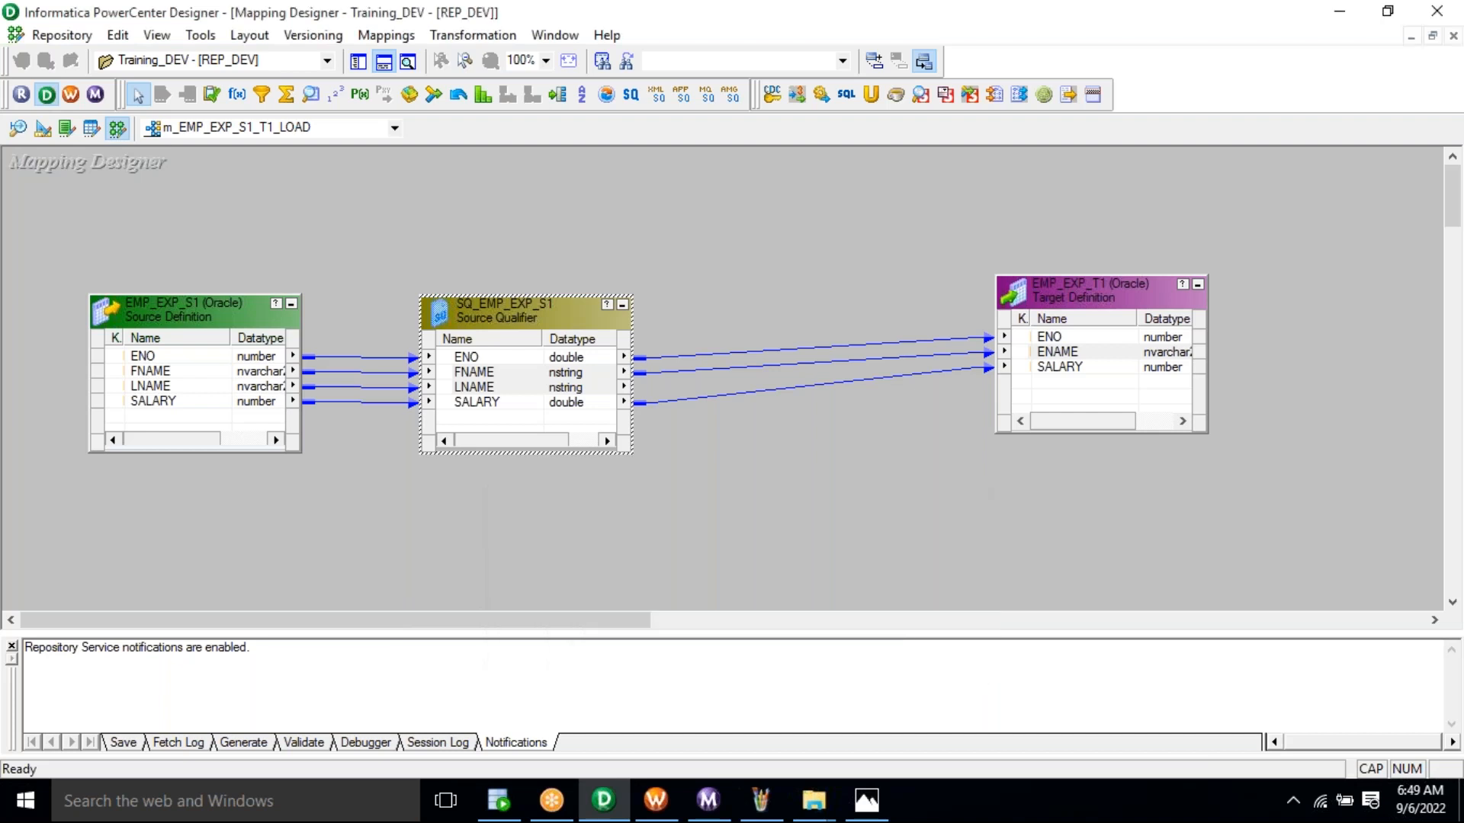
Check the many-to-one linking notes in 7_EXP.bmp, and inspect the Source Qualifier's transformation settings without changing them.
key("alt+Tab")
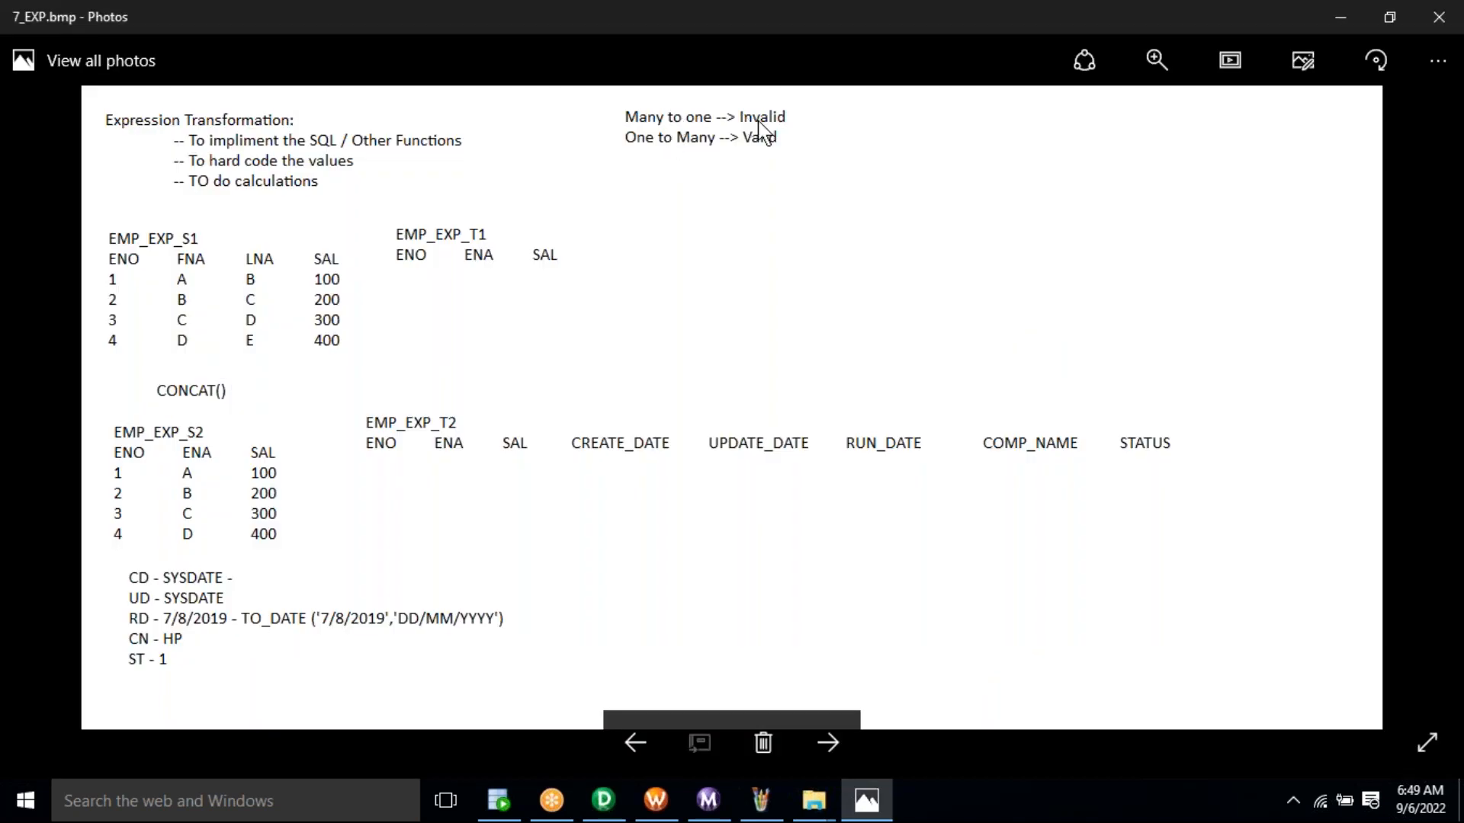
key("alt+Tab")
left_click(552, 375)
left_click(552, 385, "ctrl")
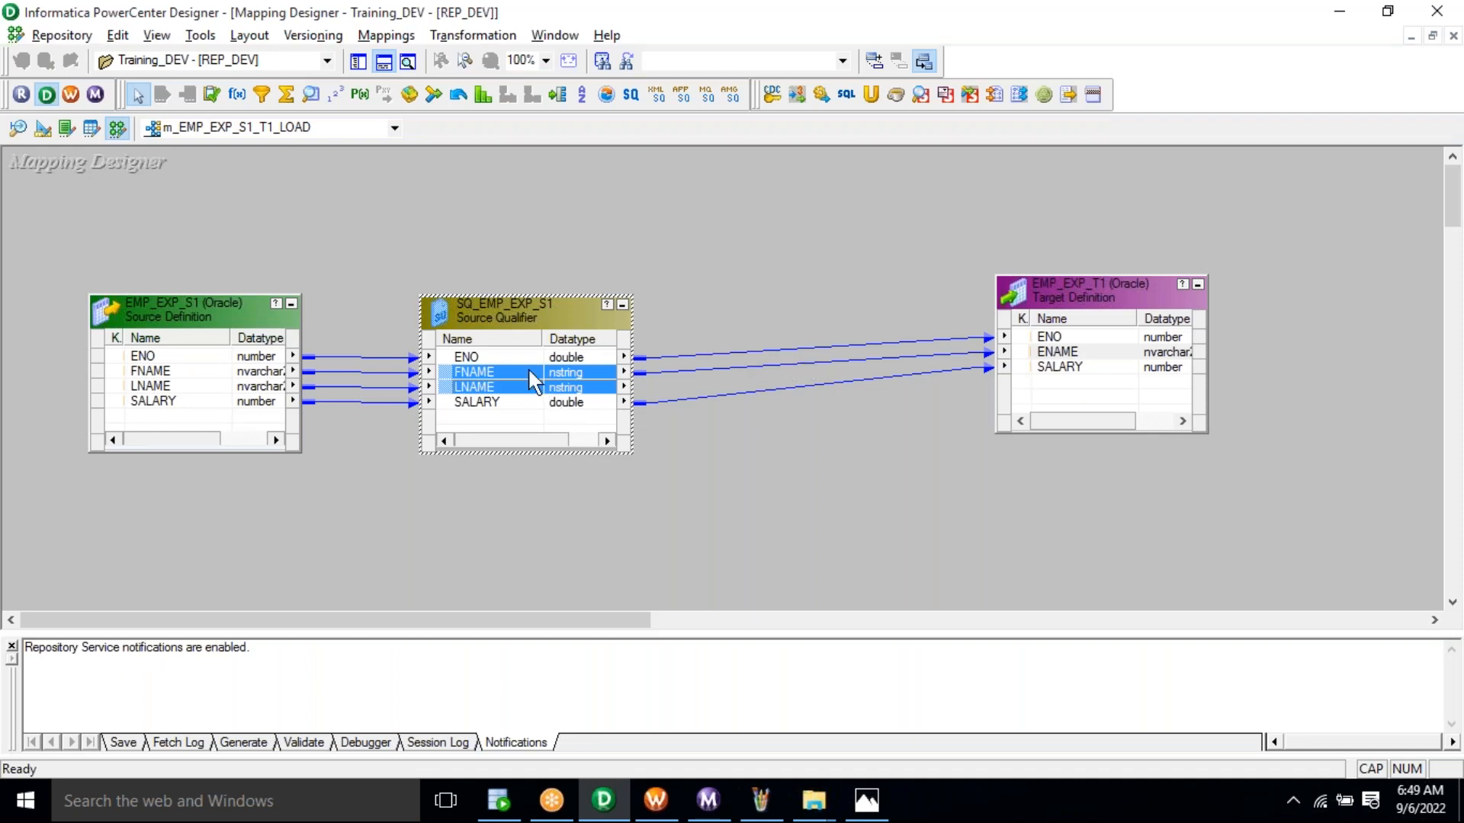
double_click(523, 322)
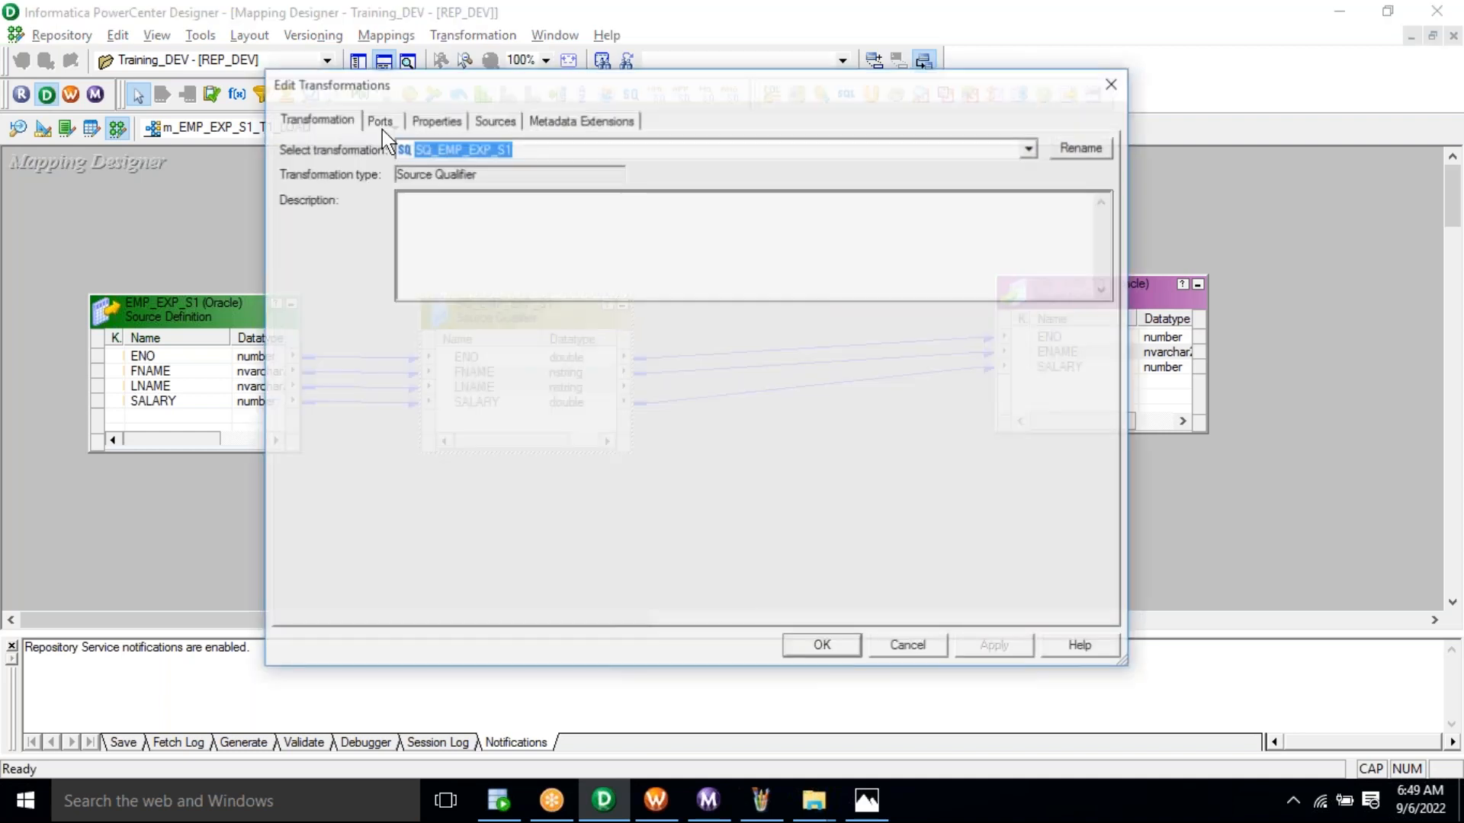
left_click(382, 126)
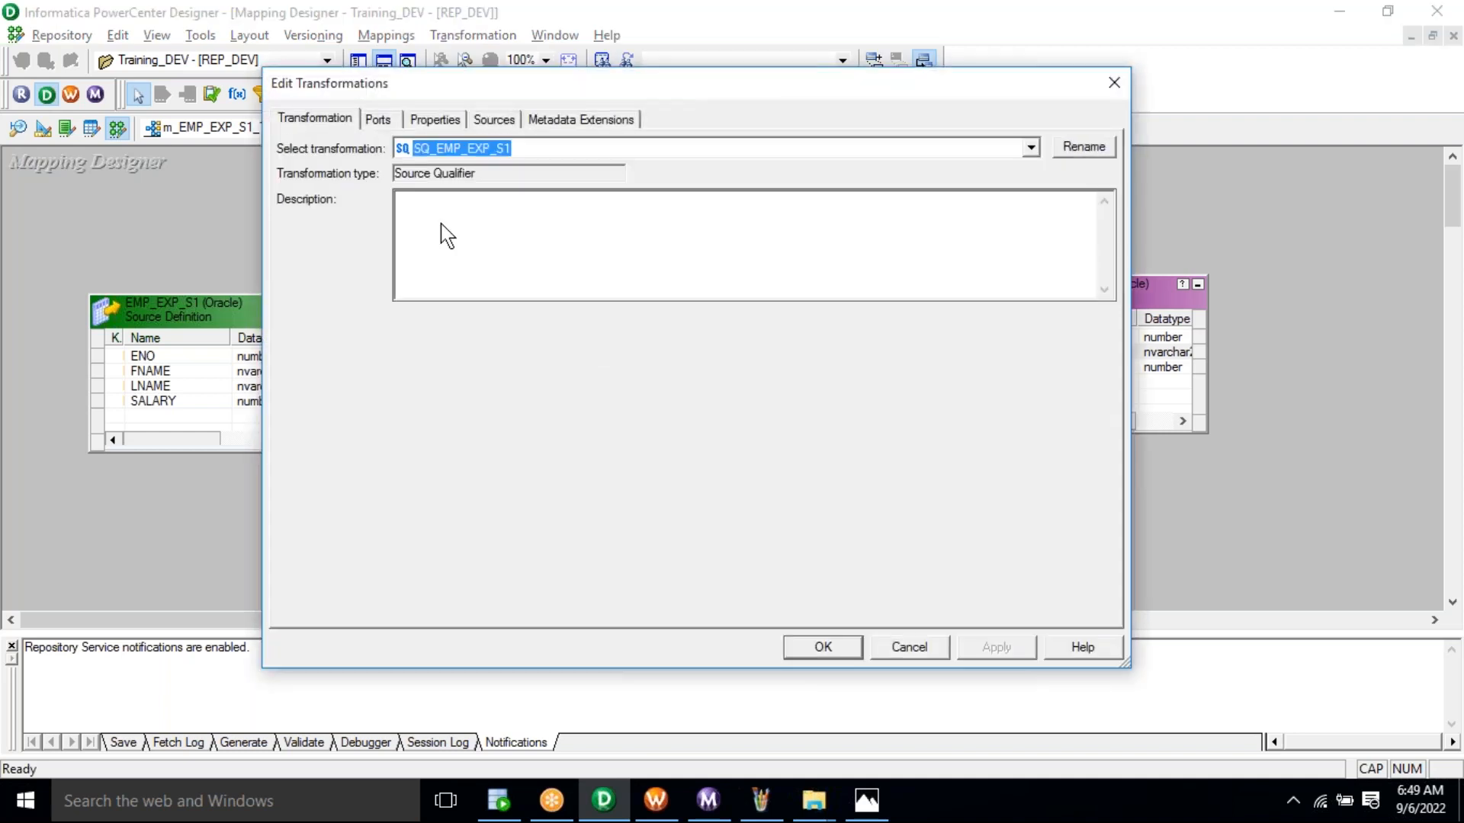
key("Escape")
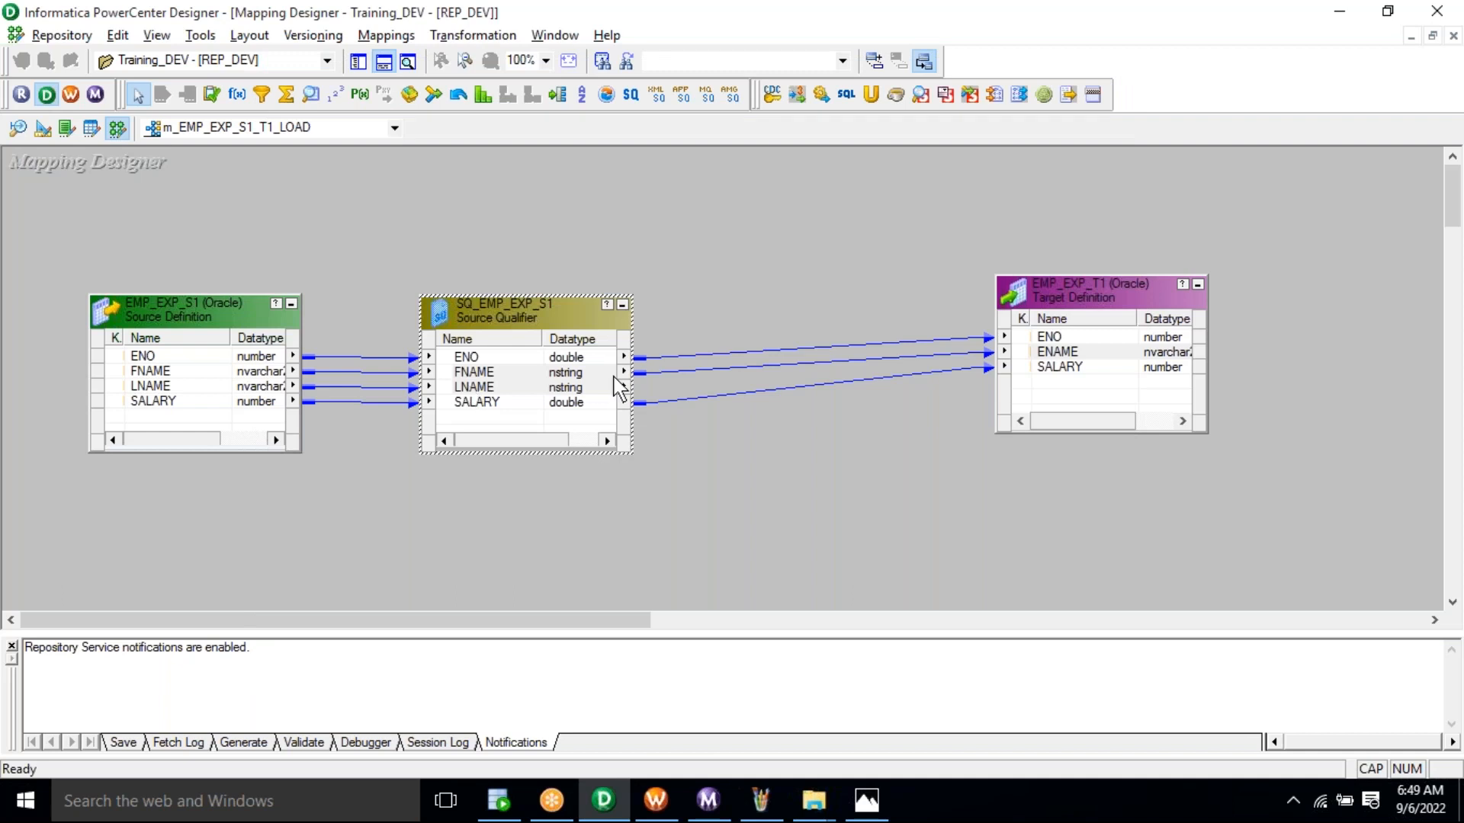
Delete all links between Source Qualifier SQ_EMP_EXP_S1 and target EMP_EXP_T1.
left_click_drag(890, 302, 835, 438)
key("Delete")
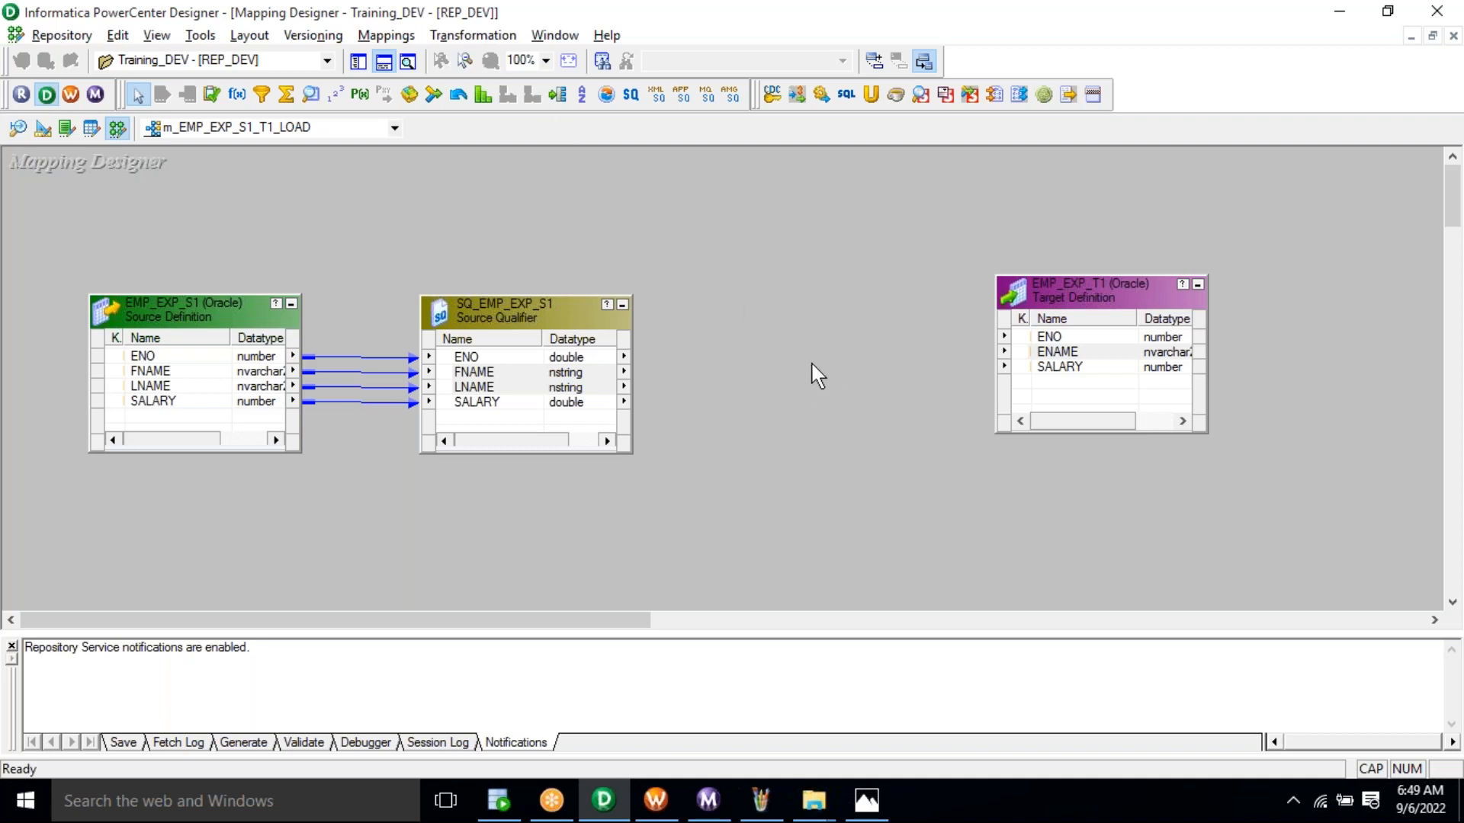
Create an Expression transformation named EXP in the mapping.
left_click(466, 38)
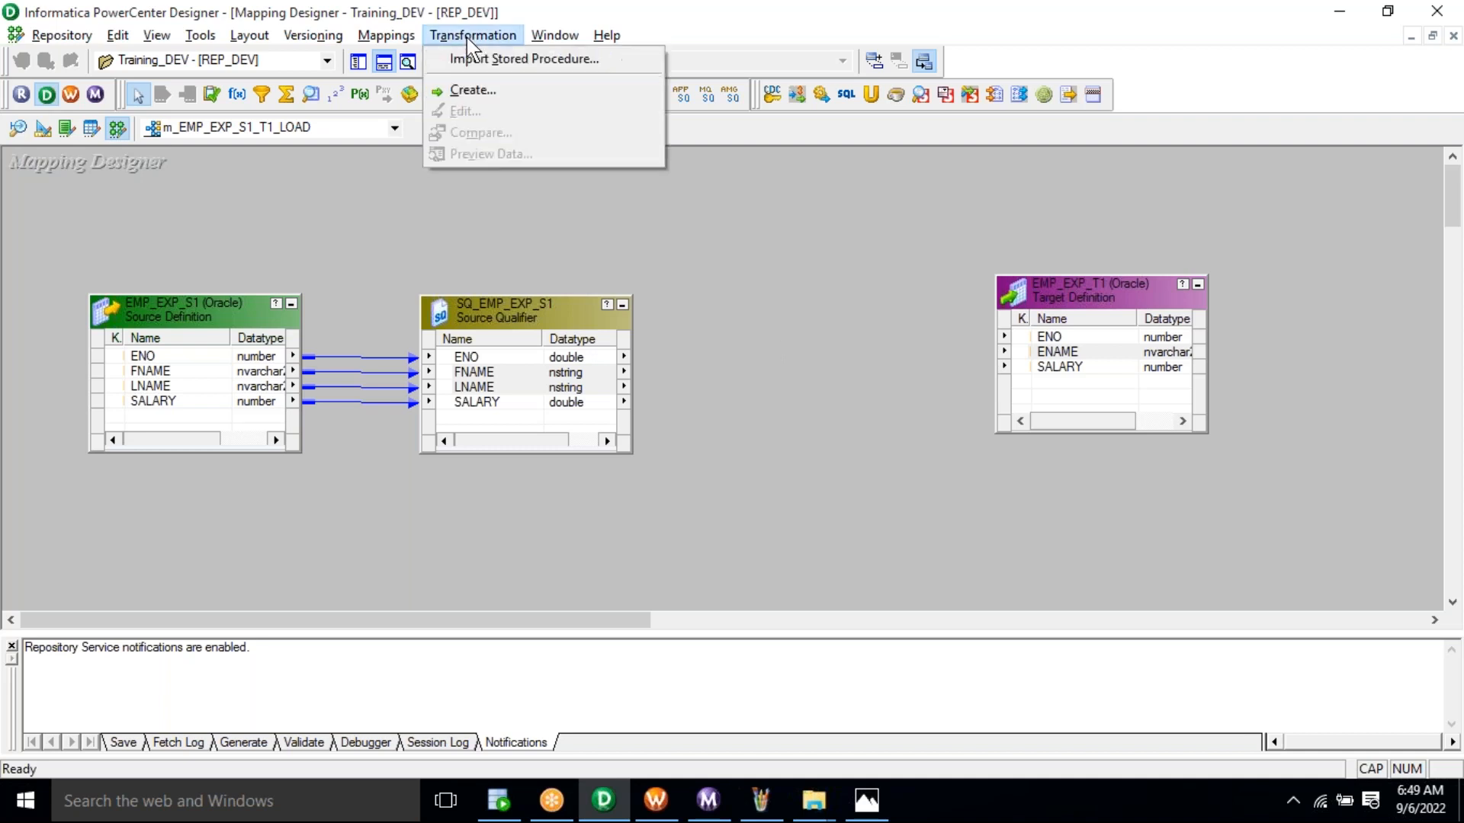
left_click(497, 107)
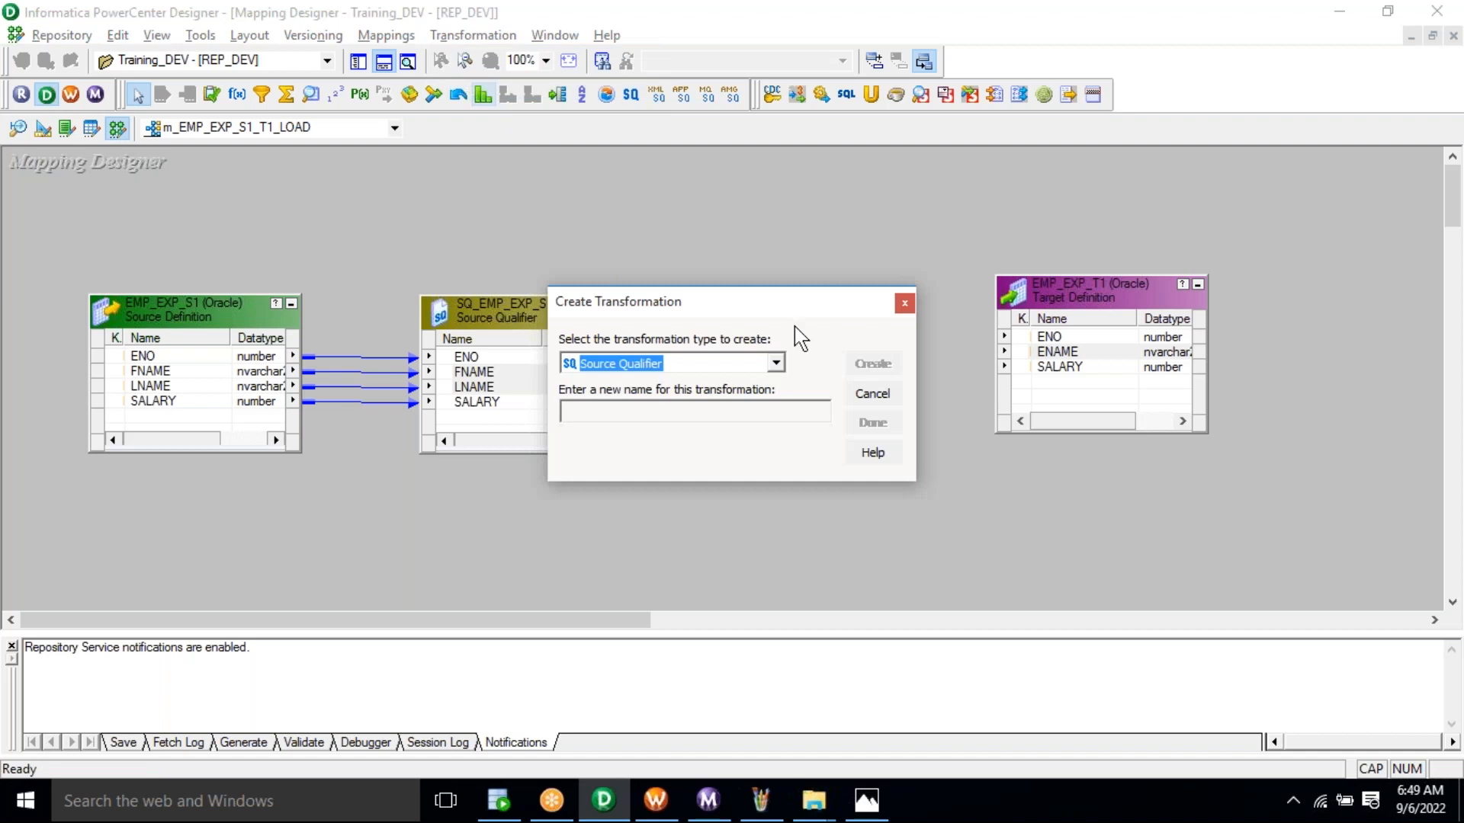
left_click(777, 363)
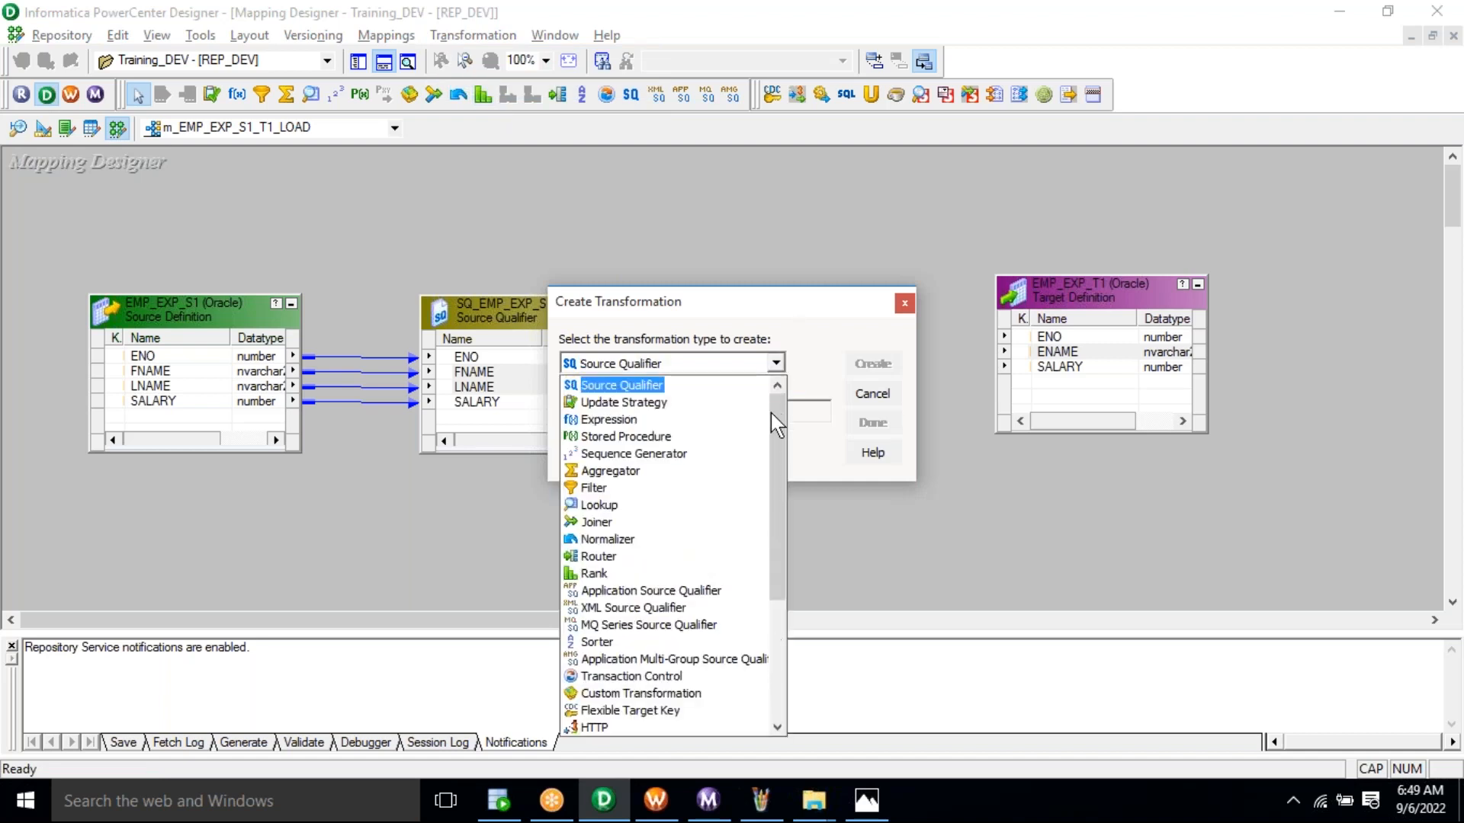
left_click_drag(778, 423, 777, 392)
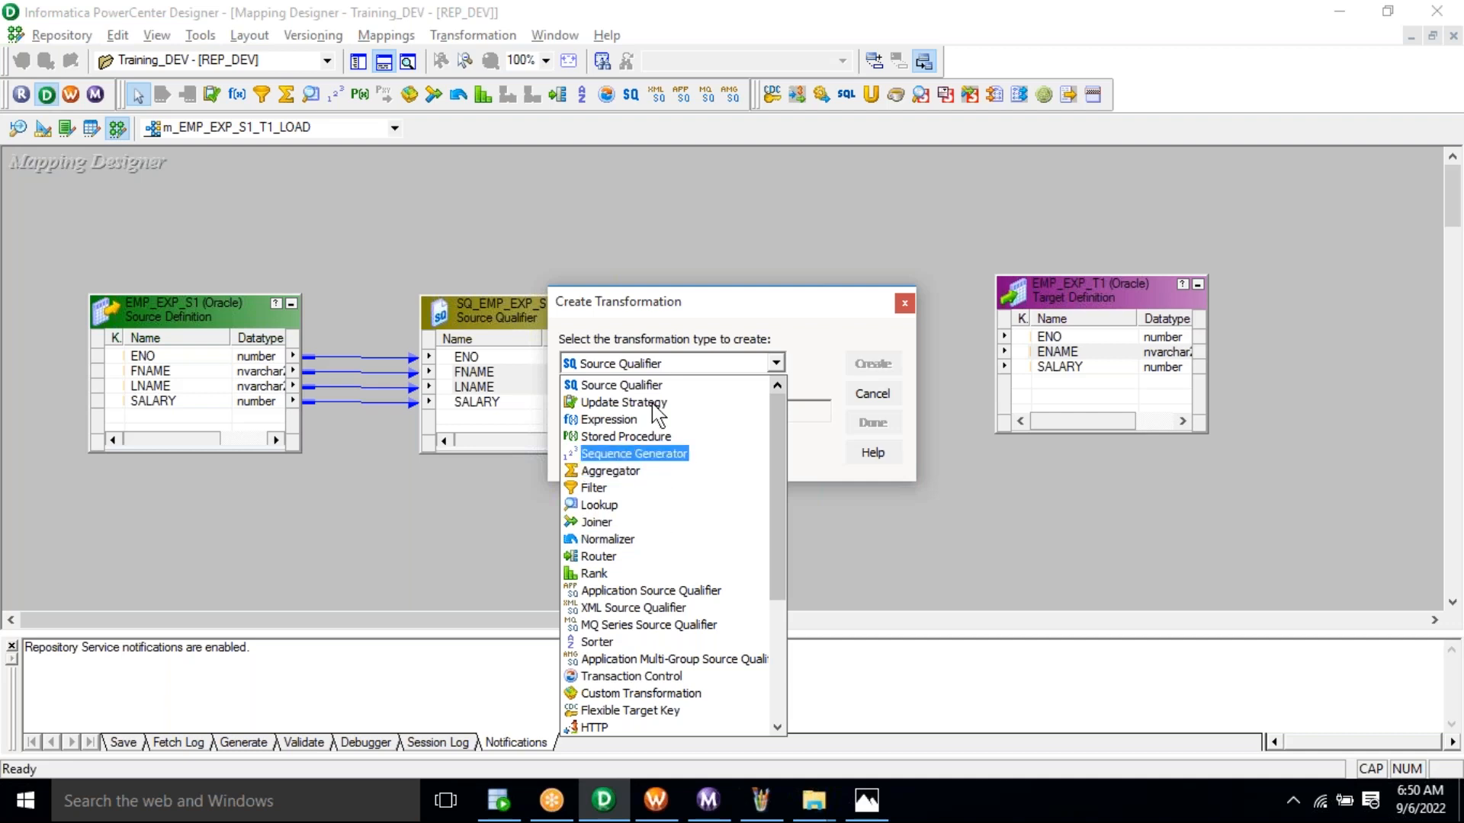
left_click(628, 423)
left_click(624, 416)
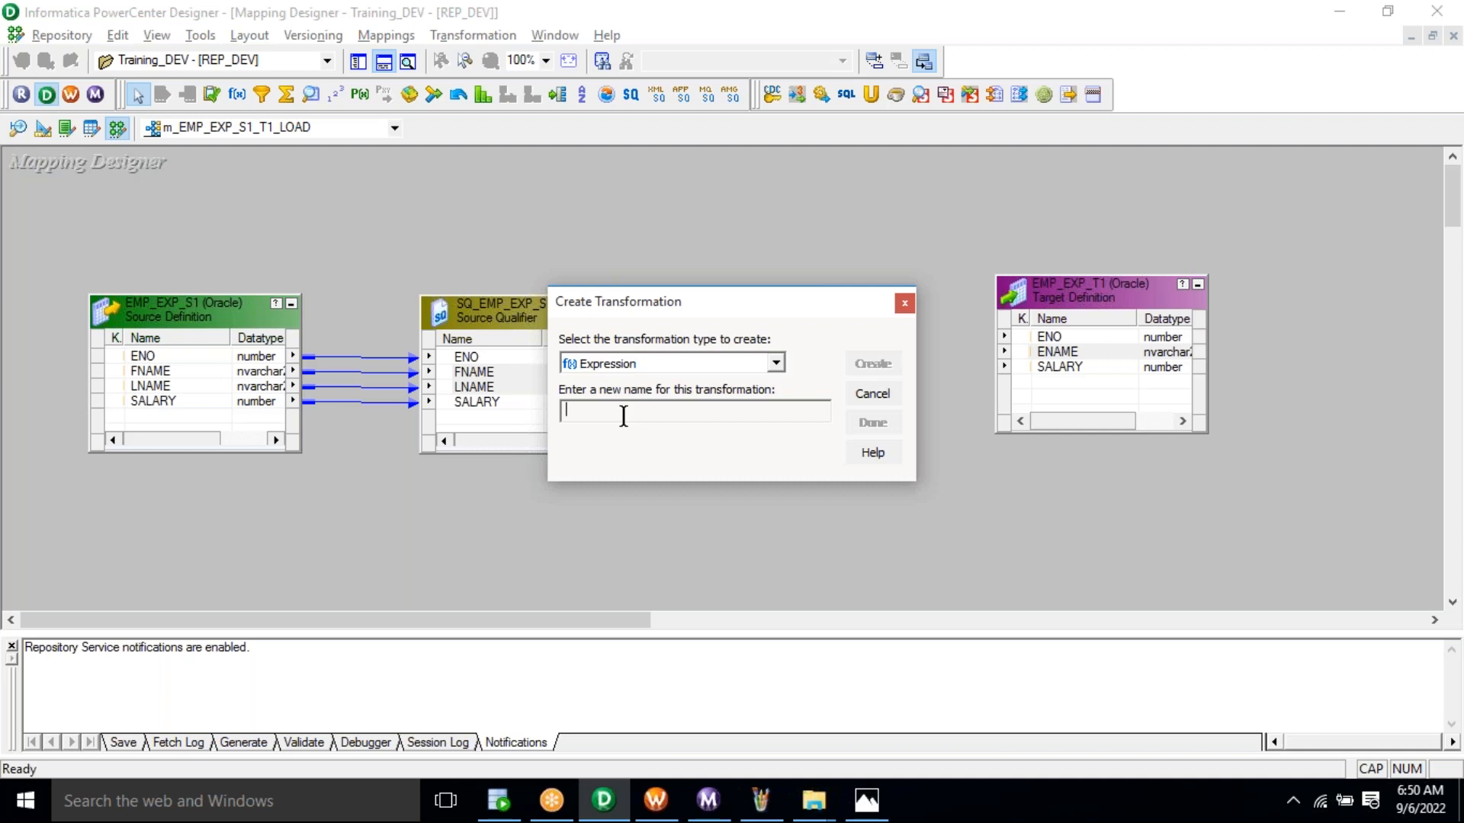
type("EXP")
left_click(867, 363)
left_click(873, 423)
Place the EXP transformation between the Source Qualifier and the target, shift the target further away, and make EXP taller.
left_click_drag(215, 264, 831, 305)
left_click_drag(1059, 278, 1113, 284)
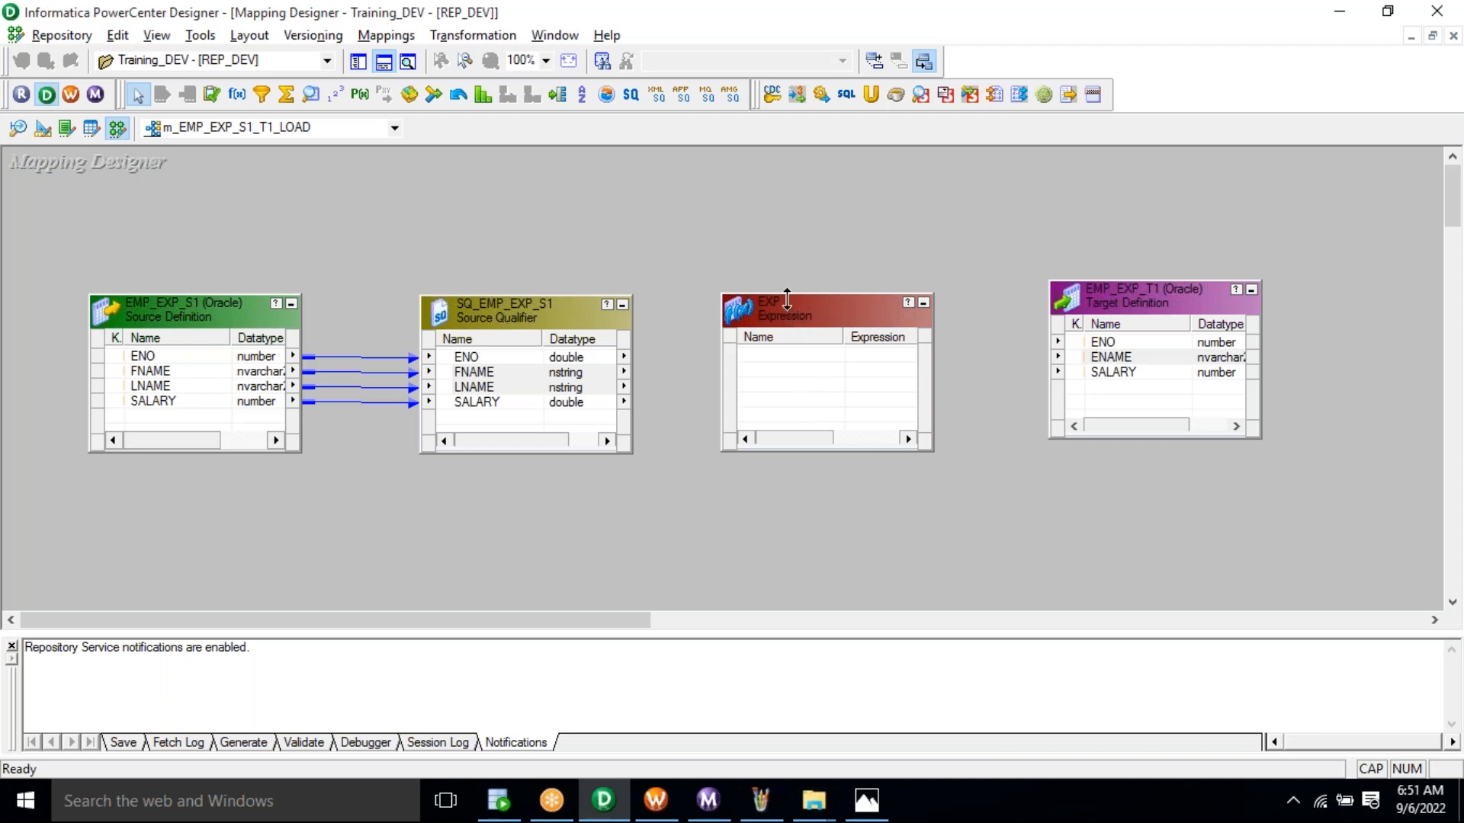
left_click_drag(783, 295, 783, 260)
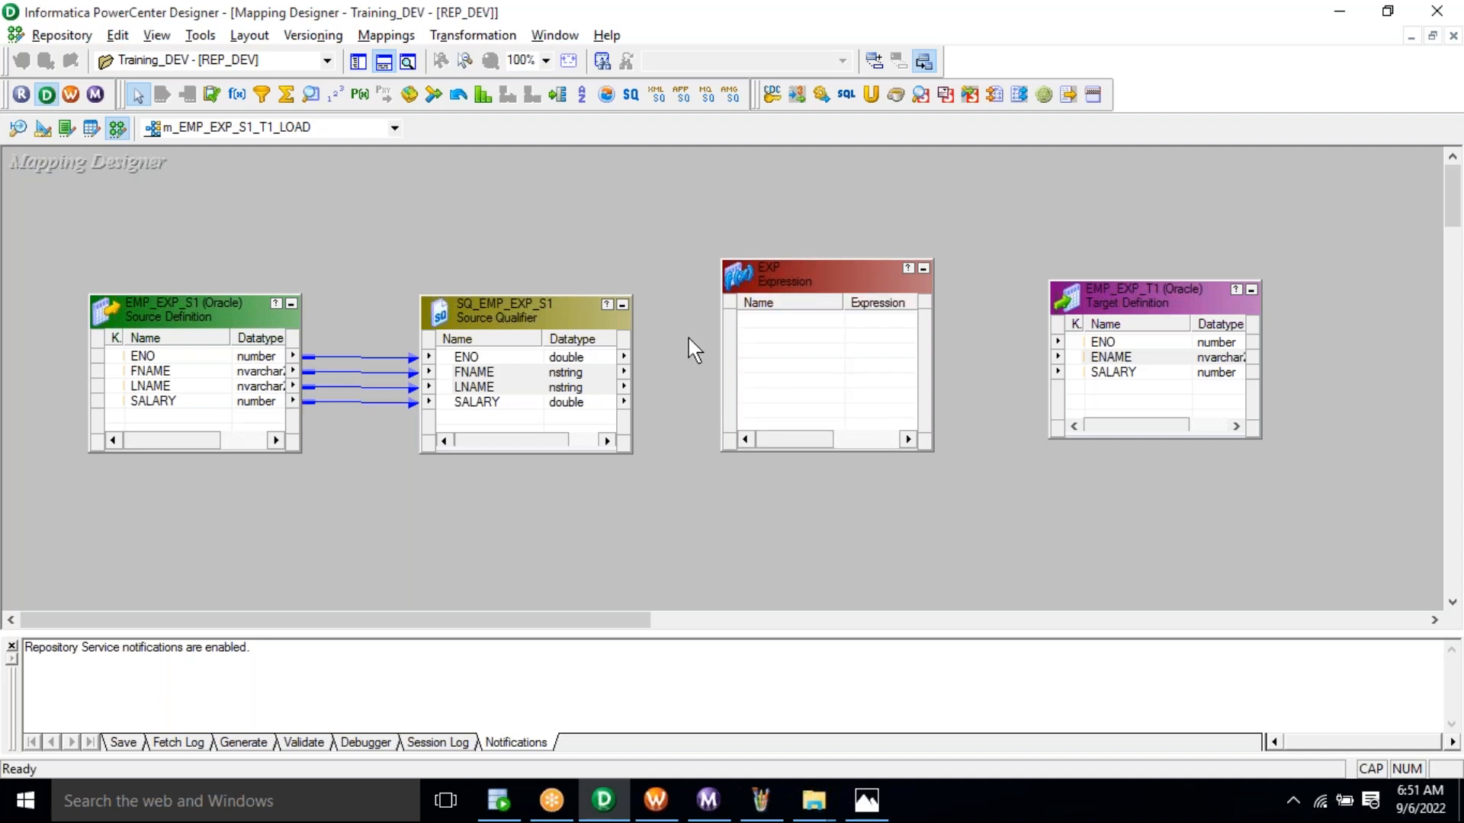
Bring the Source Qualifier's ENO, FNAME, LNAME and SALARY ports into the EXP transformation as linked ports.
left_click(509, 357)
right_click(463, 363)
left_click(509, 374)
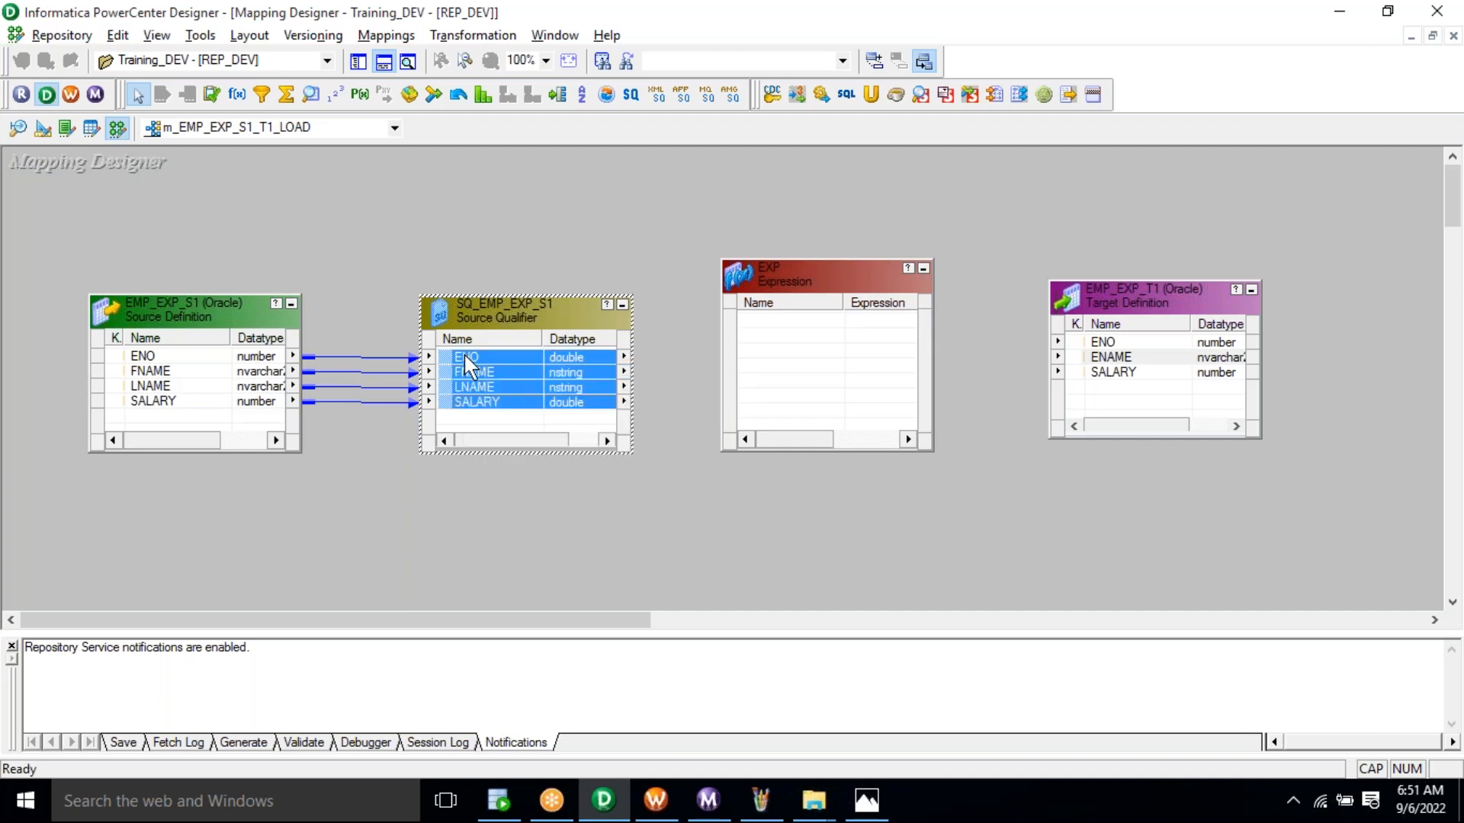
left_click_drag(461, 355, 760, 323)
left_click_drag(676, 309, 676, 402)
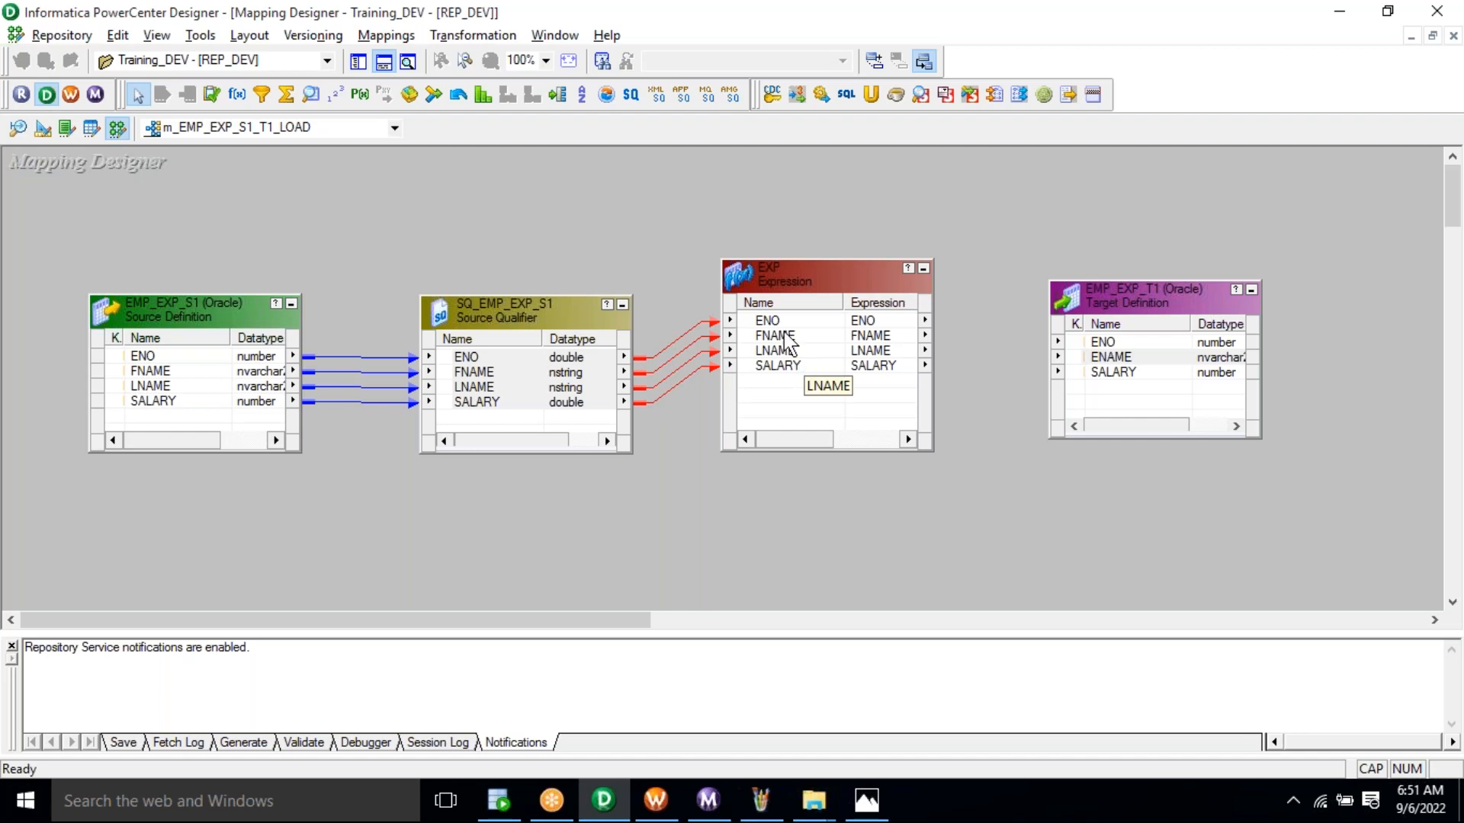
Link EXP's ENO and SALARY ports to the matching ENO and SALARY columns of target EMP_EXP_T1.
left_click(768, 324)
mouse_move(768, 324)
left_mouse_down()
mouse_move(1013, 317)
mouse_move(1109, 353)
left_mouse_up()
left_click(832, 367)
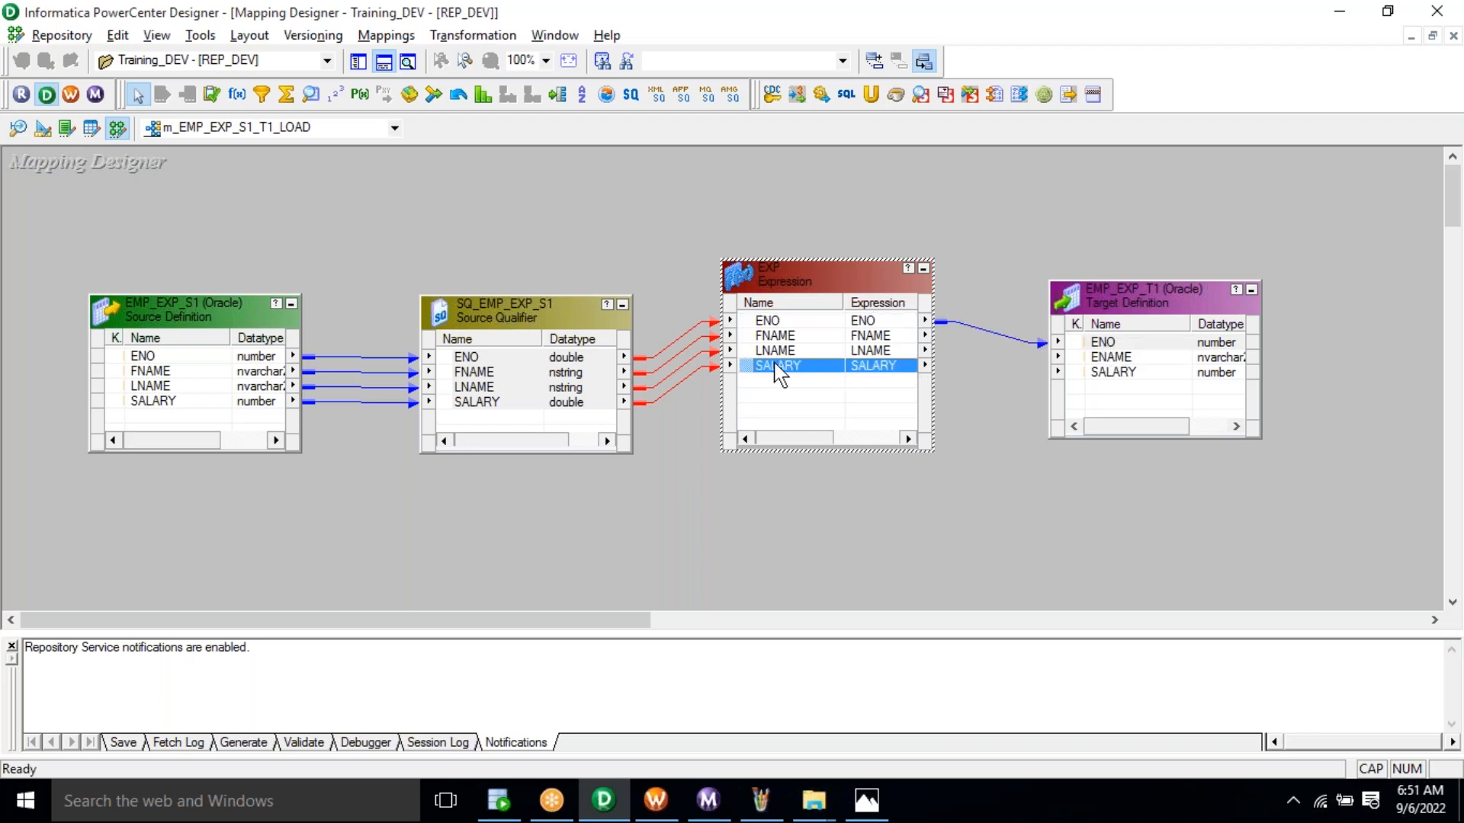
left_click_drag(769, 374, 1106, 378)
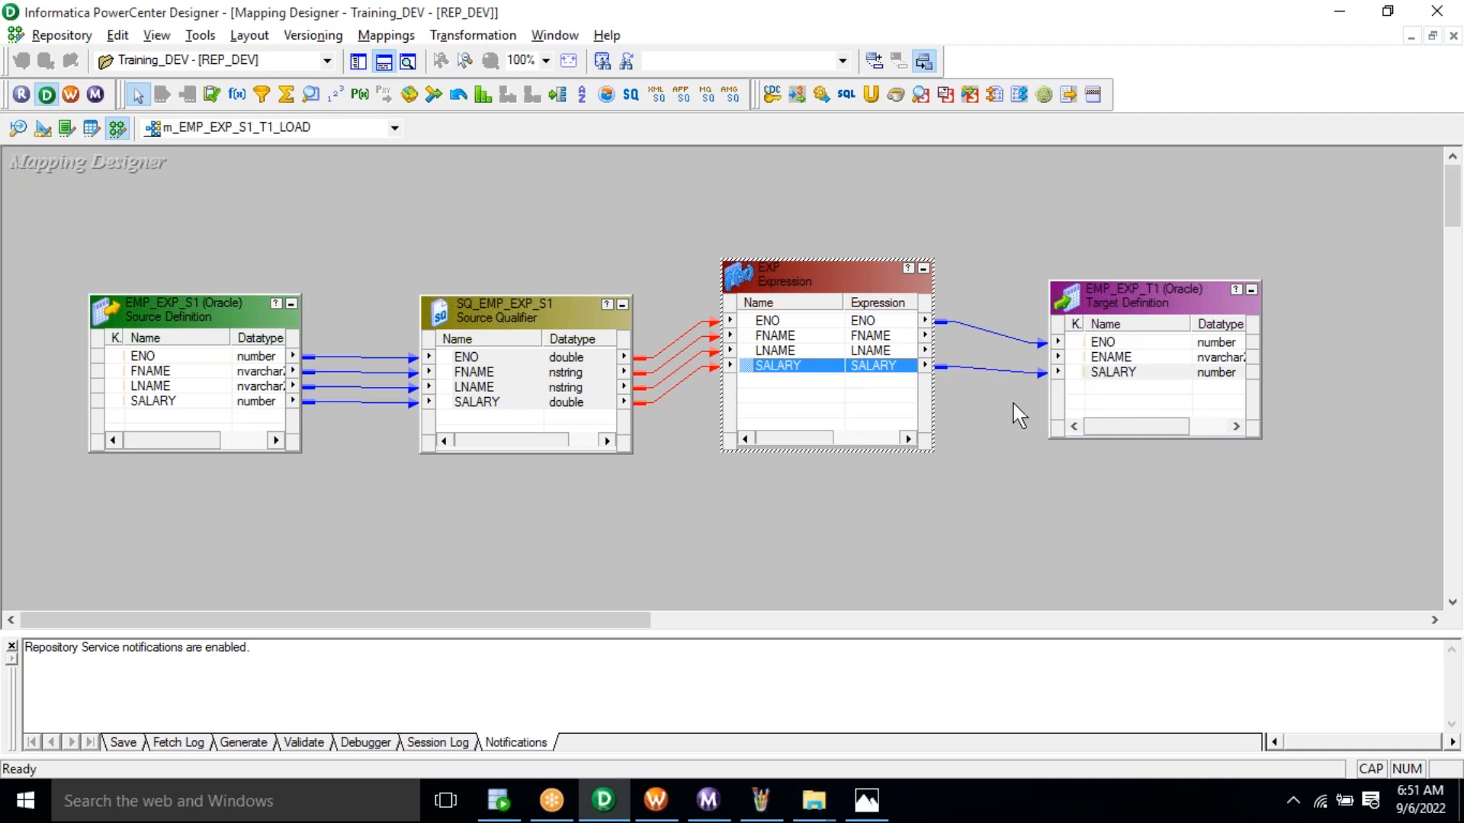
left_click(816, 335)
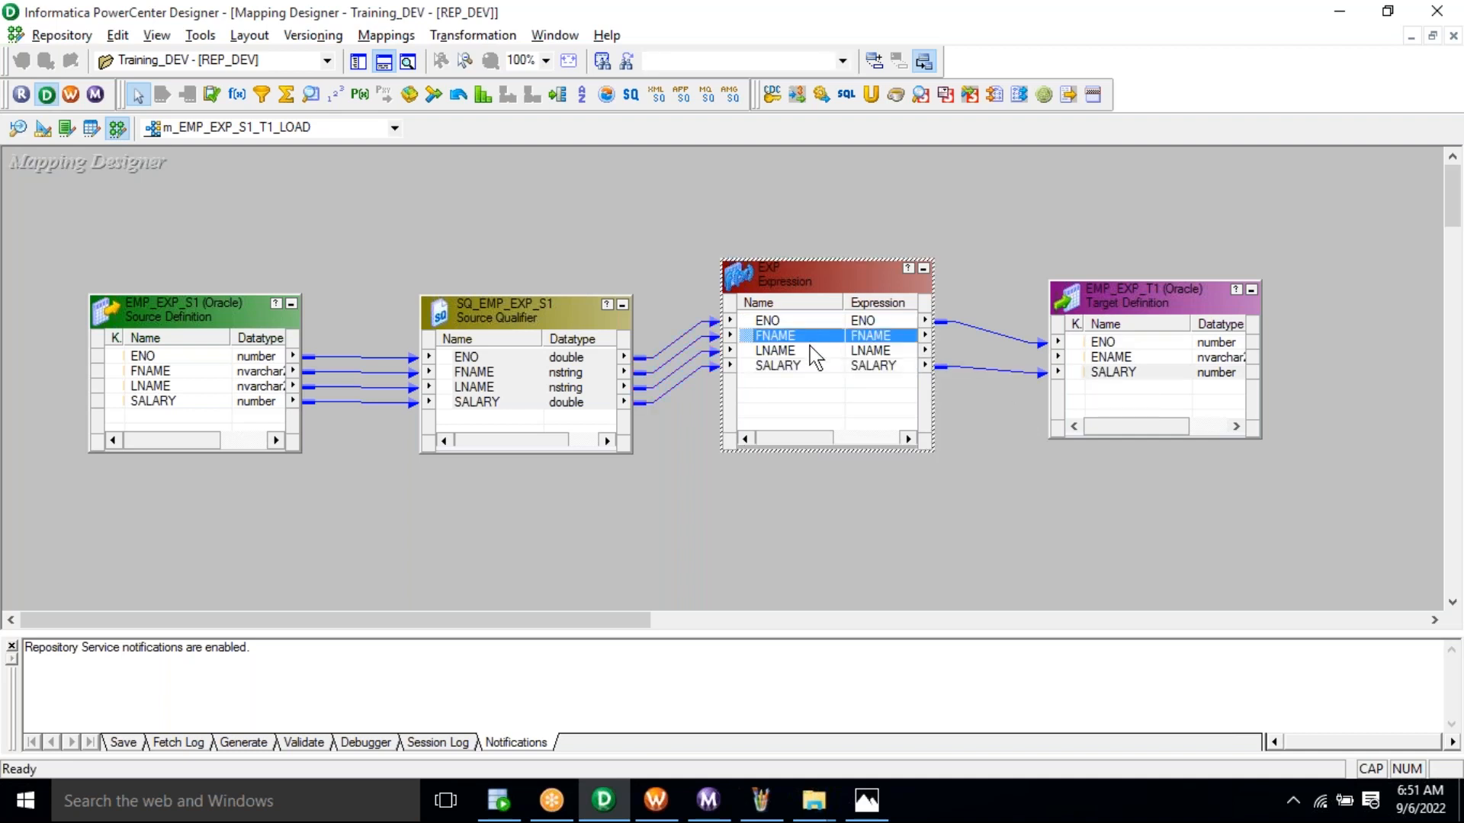
left_click(1111, 358)
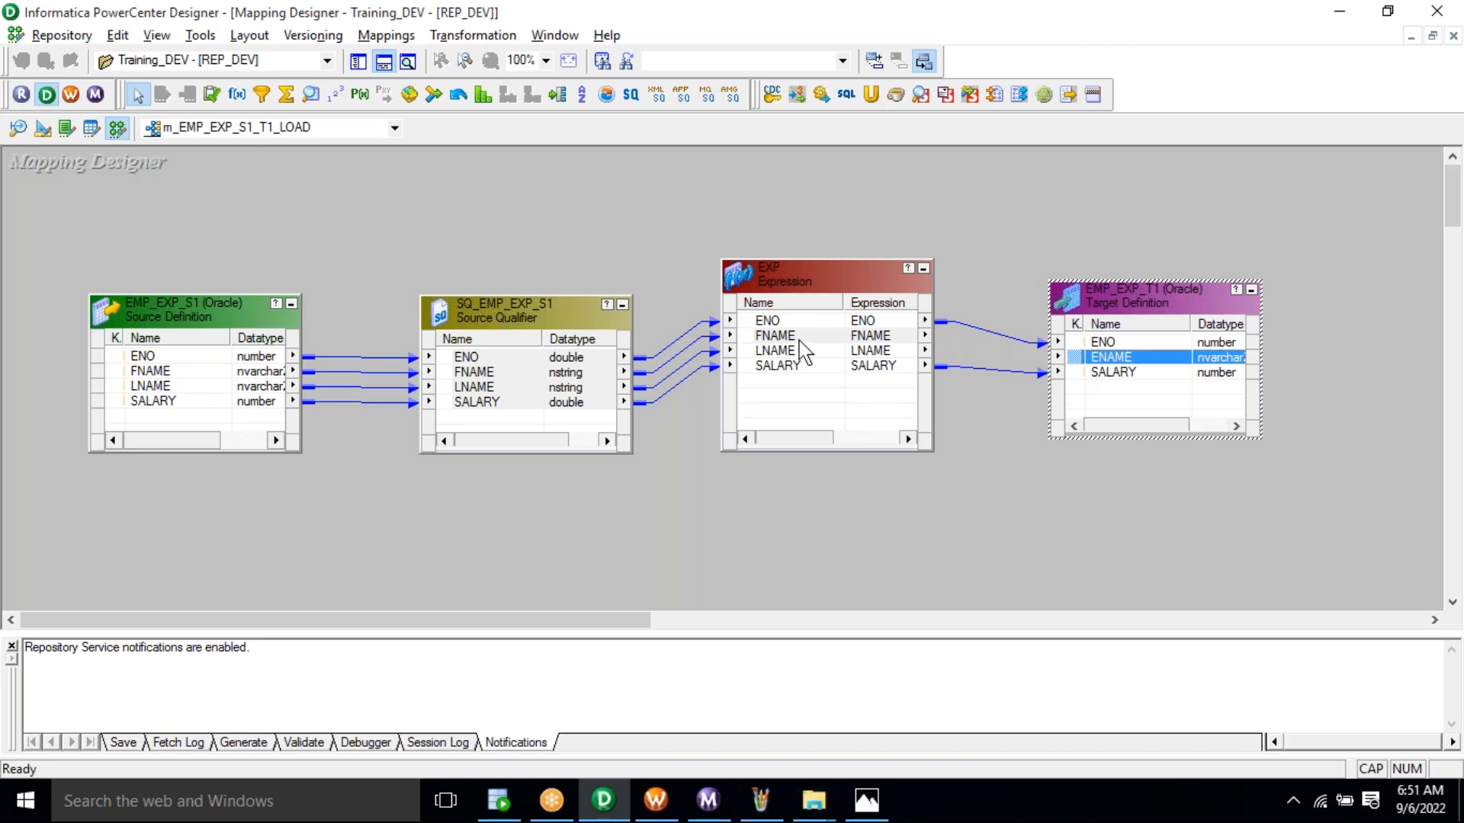
Add a new port named ENAME_O after SALARY in the EXP transformation.
right_click(789, 284)
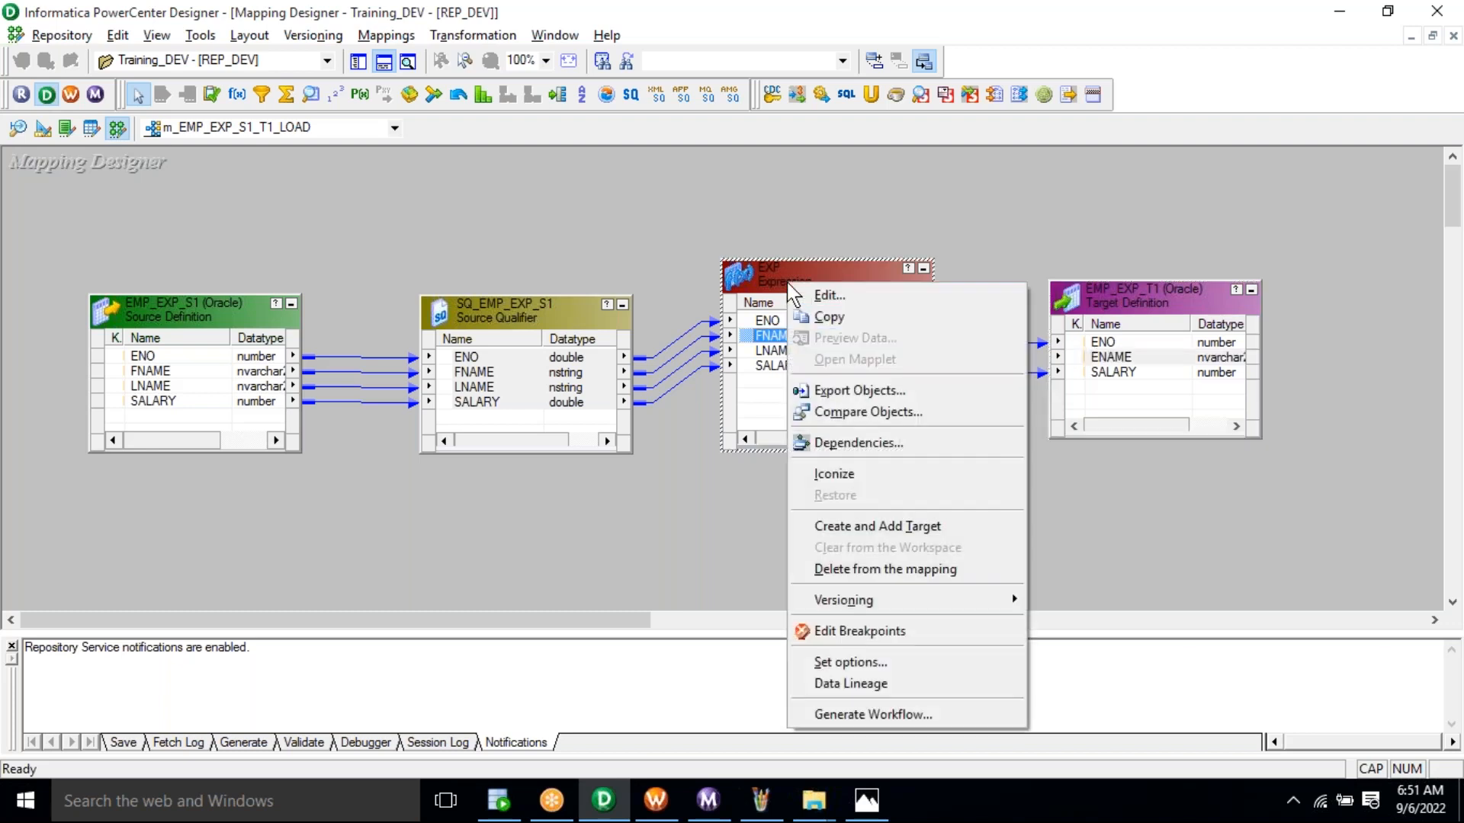
left_click(866, 296)
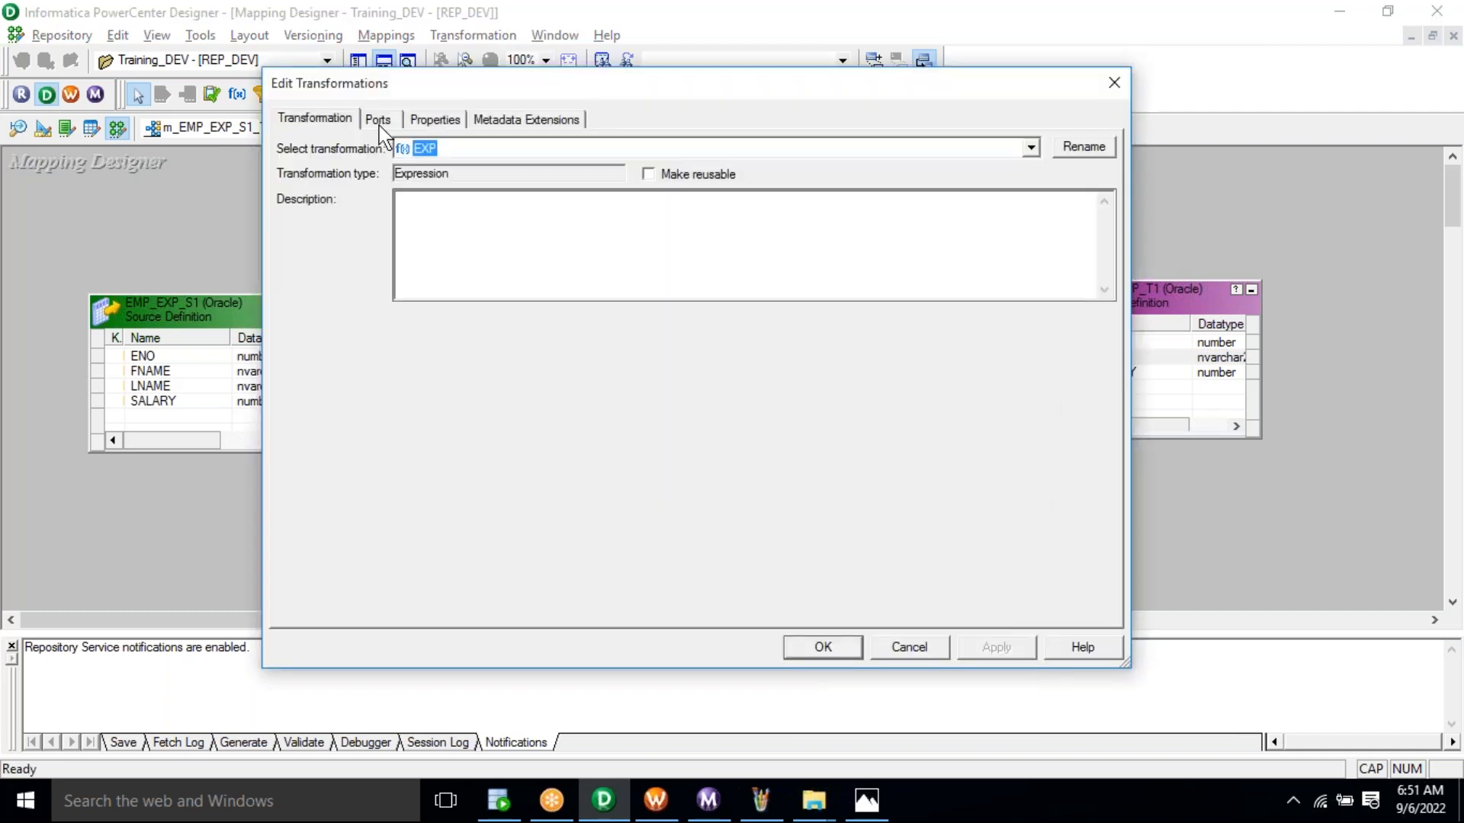
left_click(378, 120)
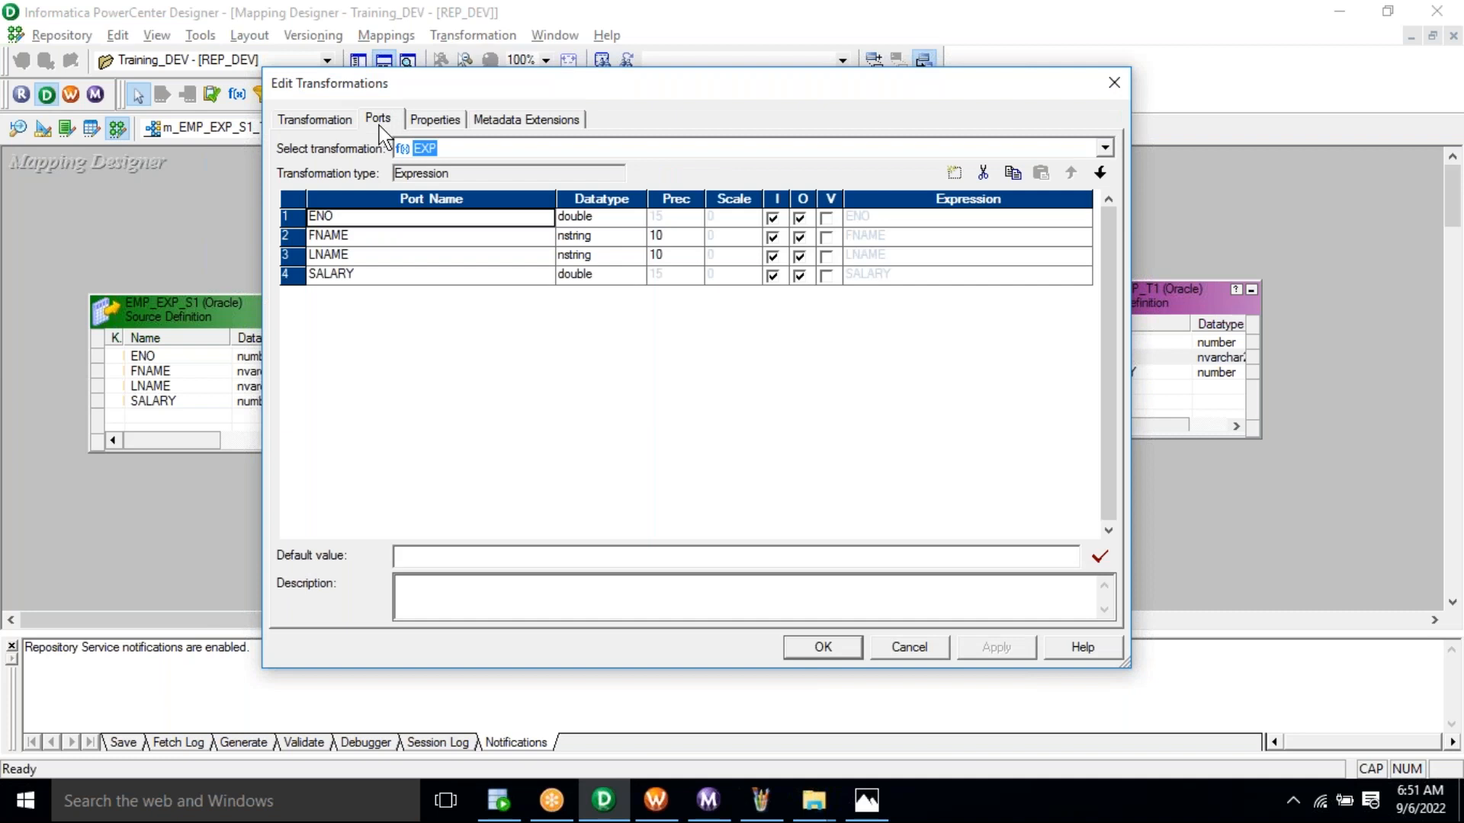
left_click(355, 279)
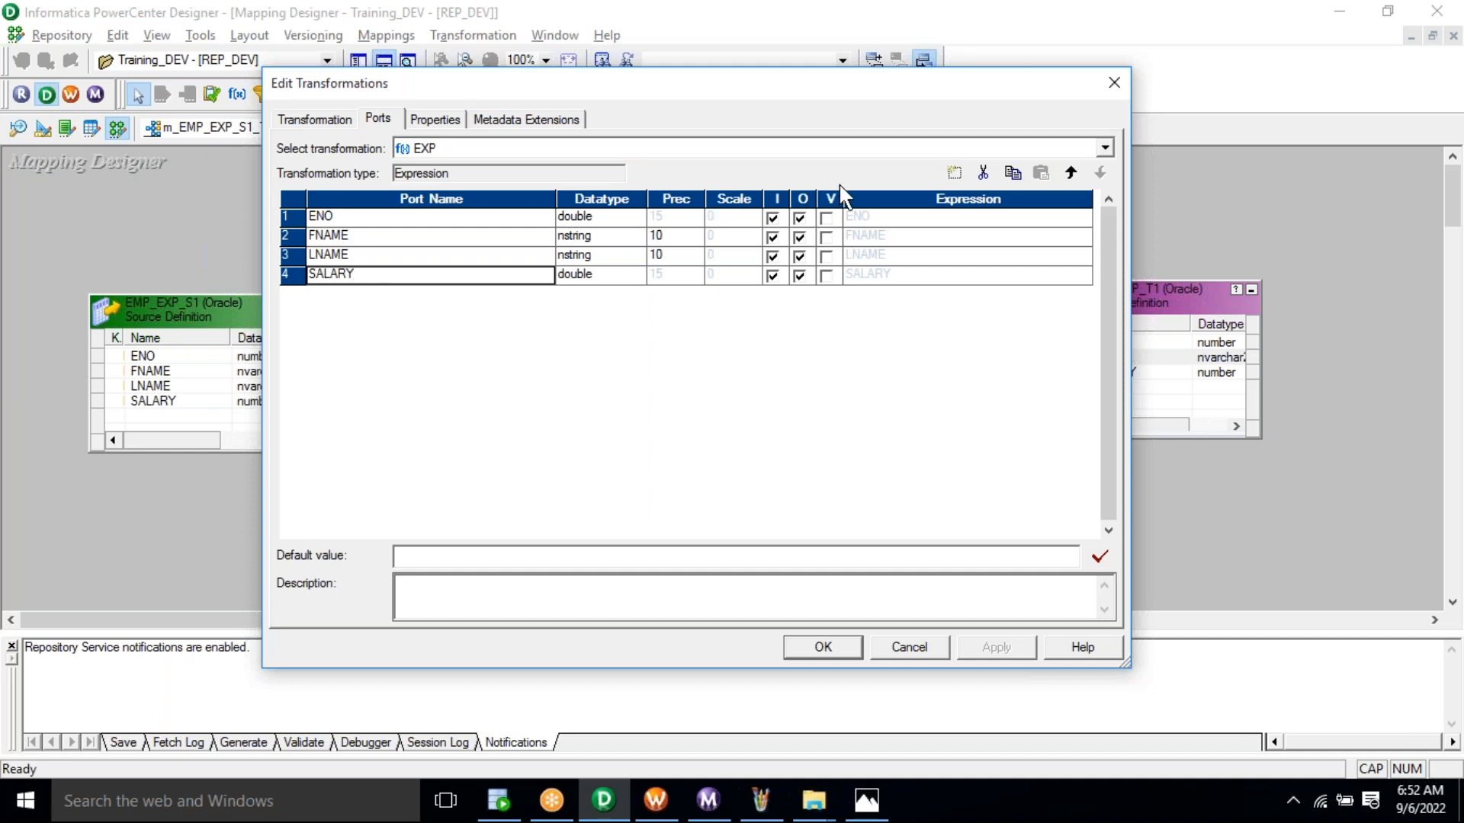
left_click(959, 181)
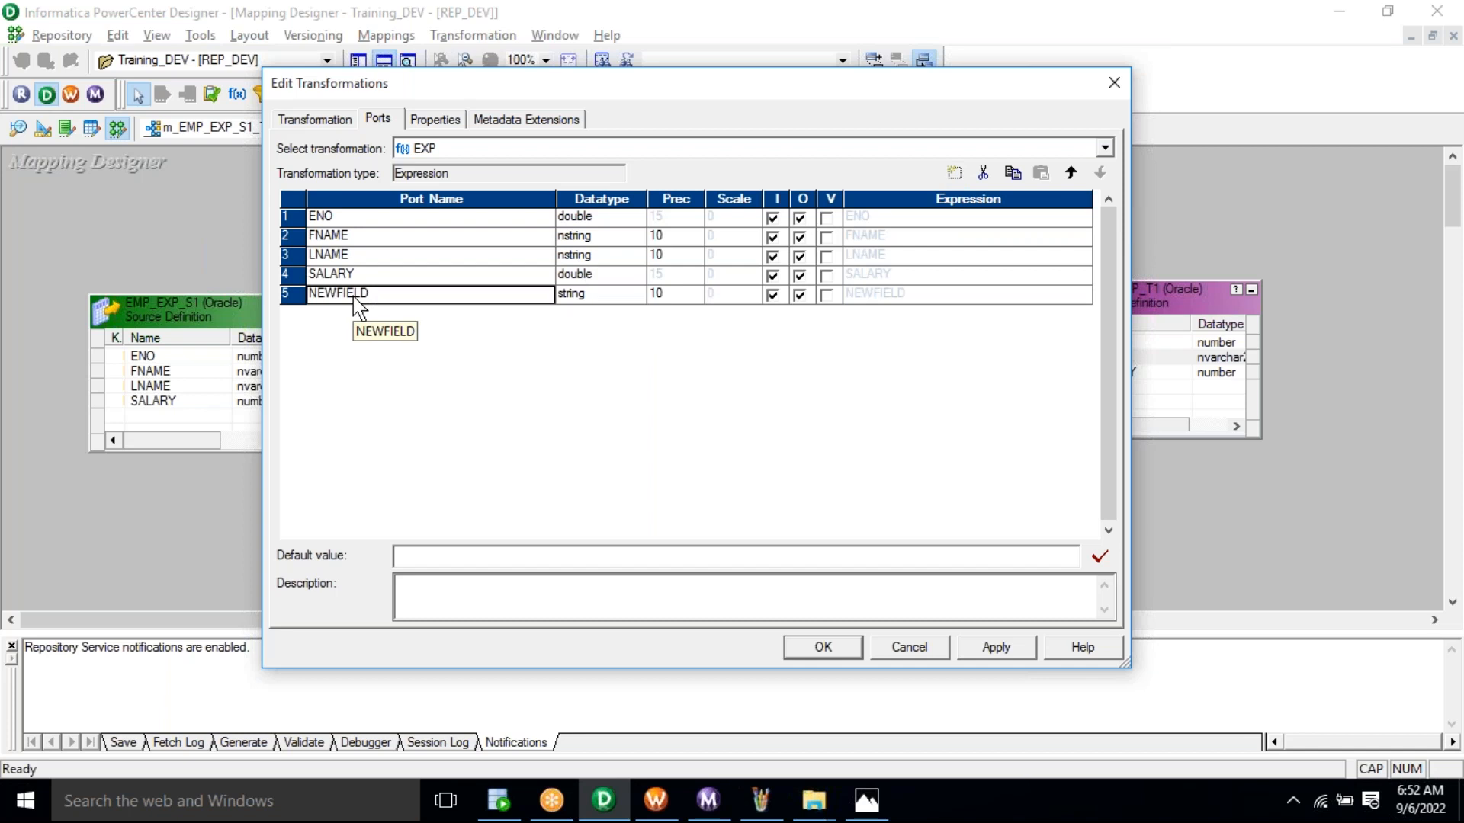
double_click(324, 293)
key("BackSpace")
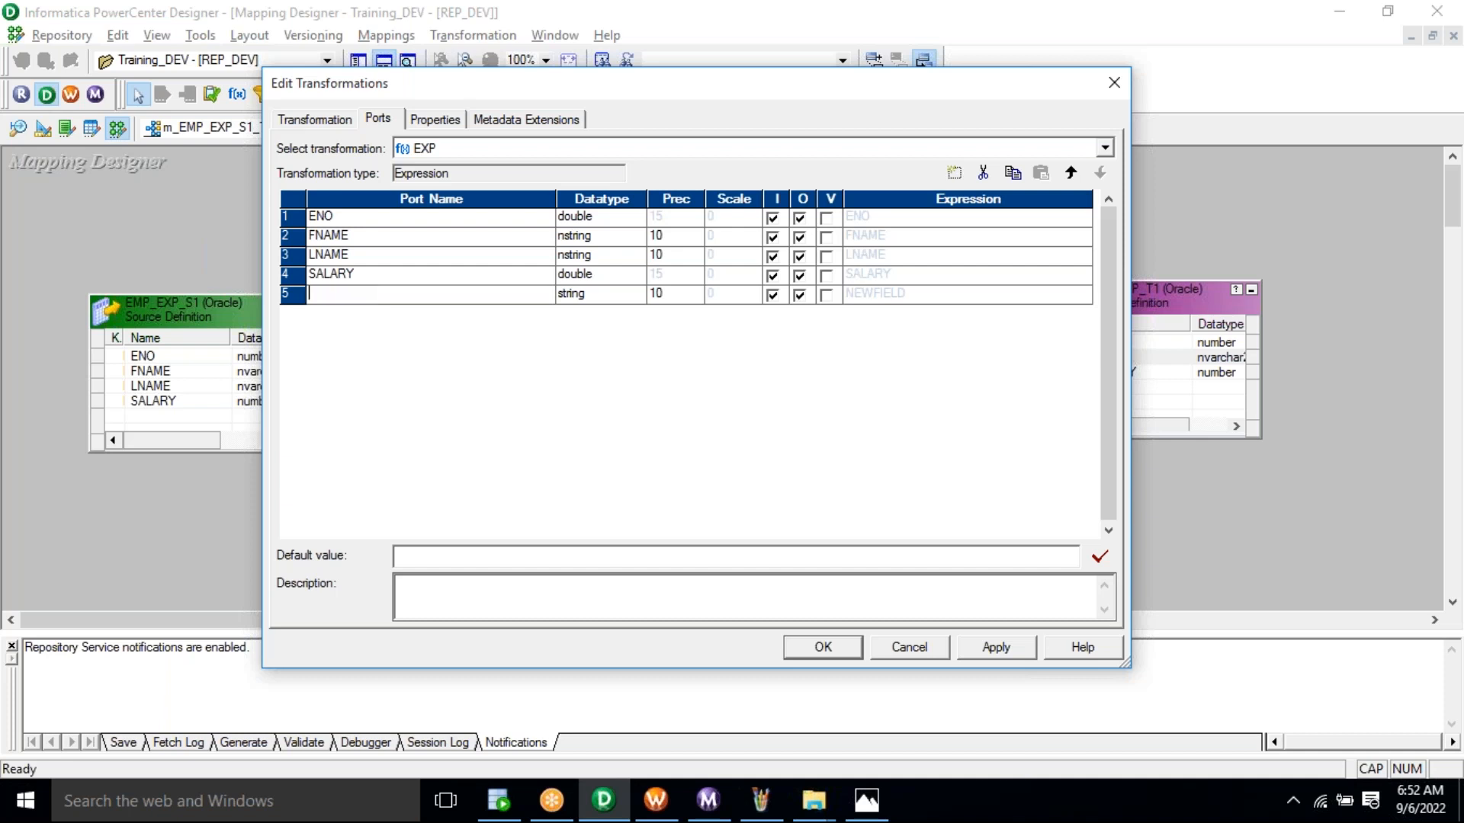
type("ENAME_O")
left_click_drag(349, 296, 376, 294)
Set the precision of the ENAME_O port to 100.
left_click(662, 297)
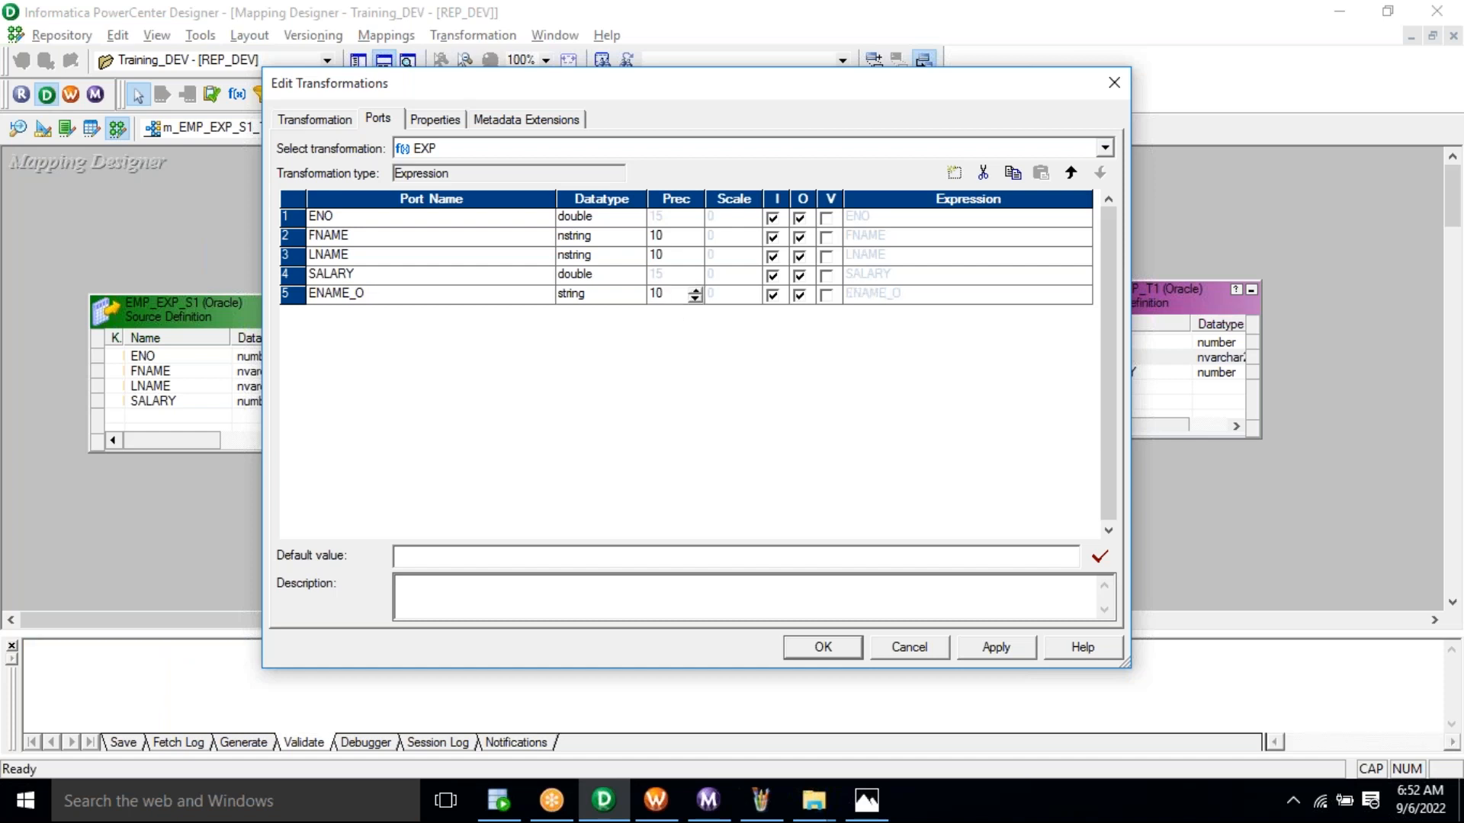
type("0")
left_click(454, 294)
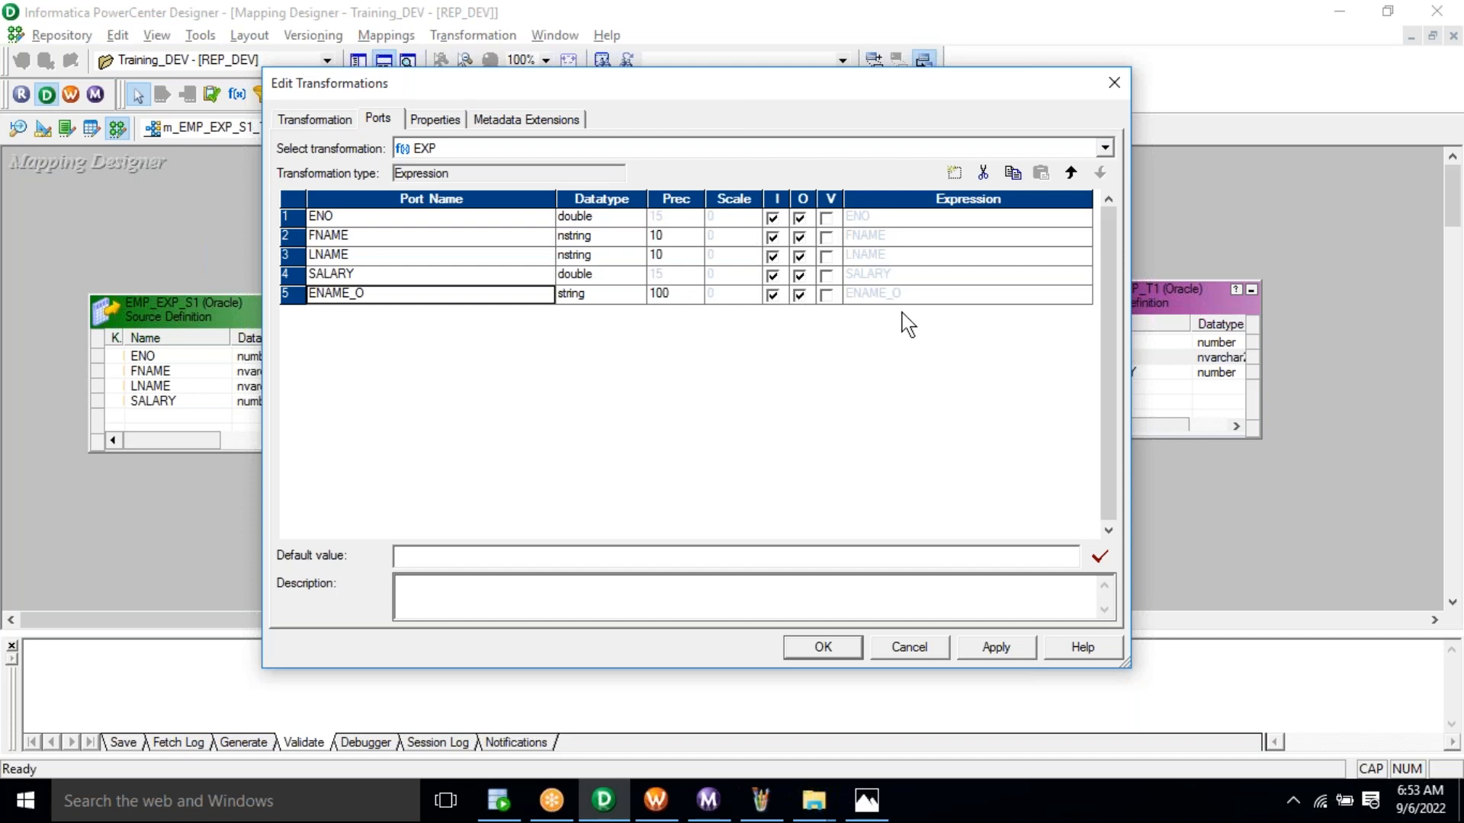
Try making ENAME_O an output-only port with an editable expression, and restore its input option.
left_click(773, 295)
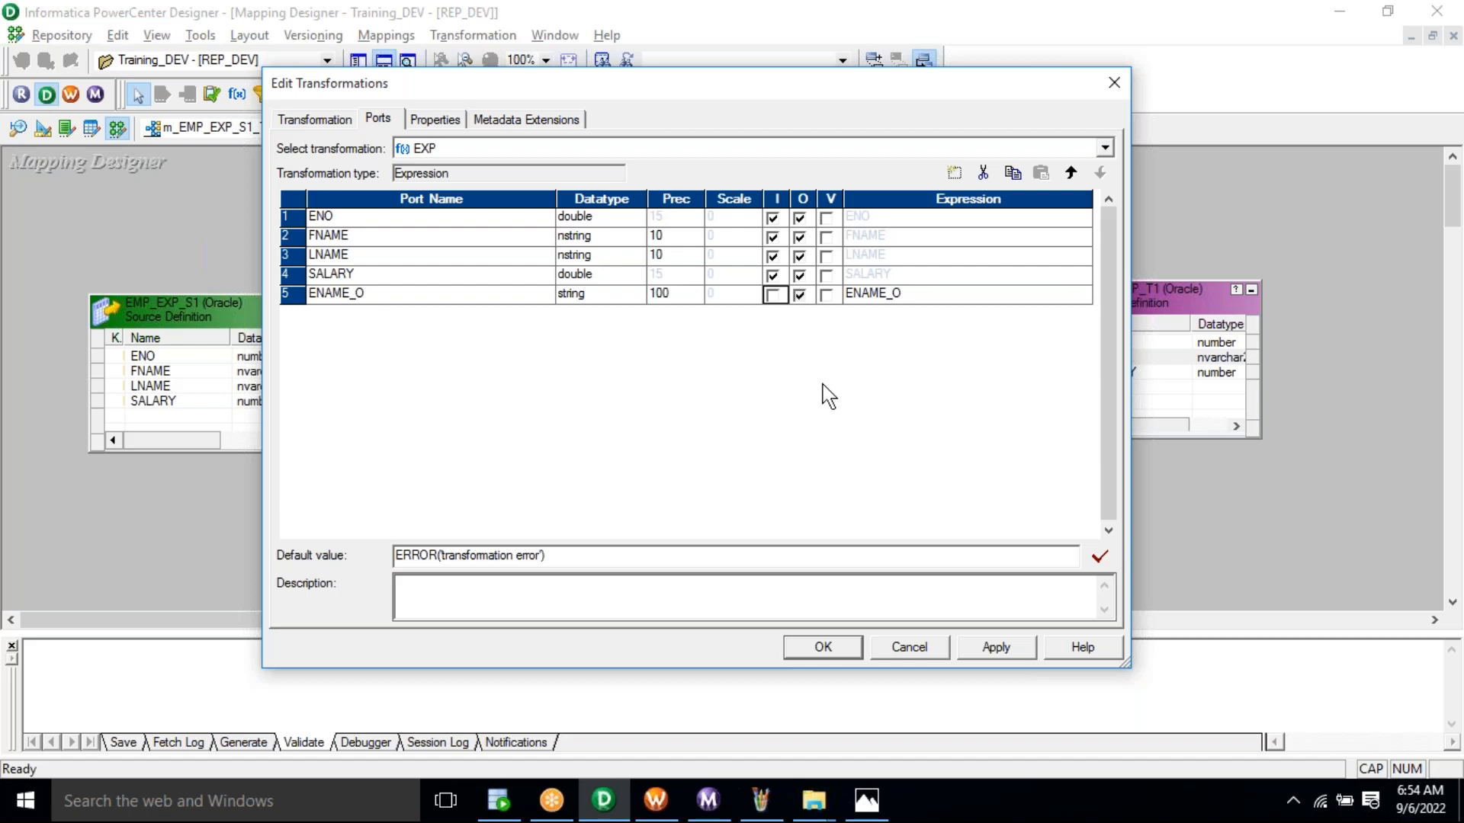
left_click(972, 299)
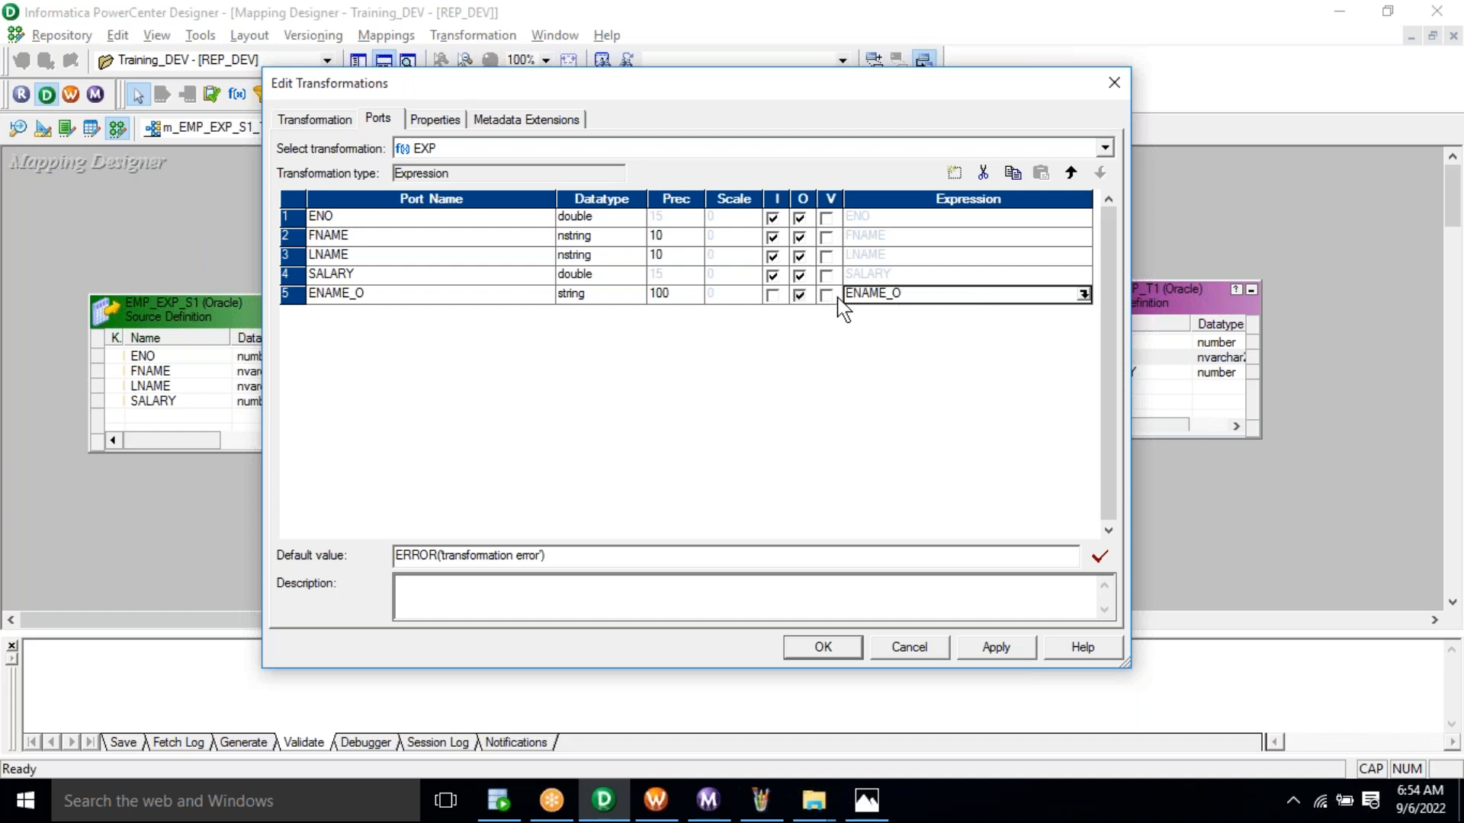
left_click(772, 296)
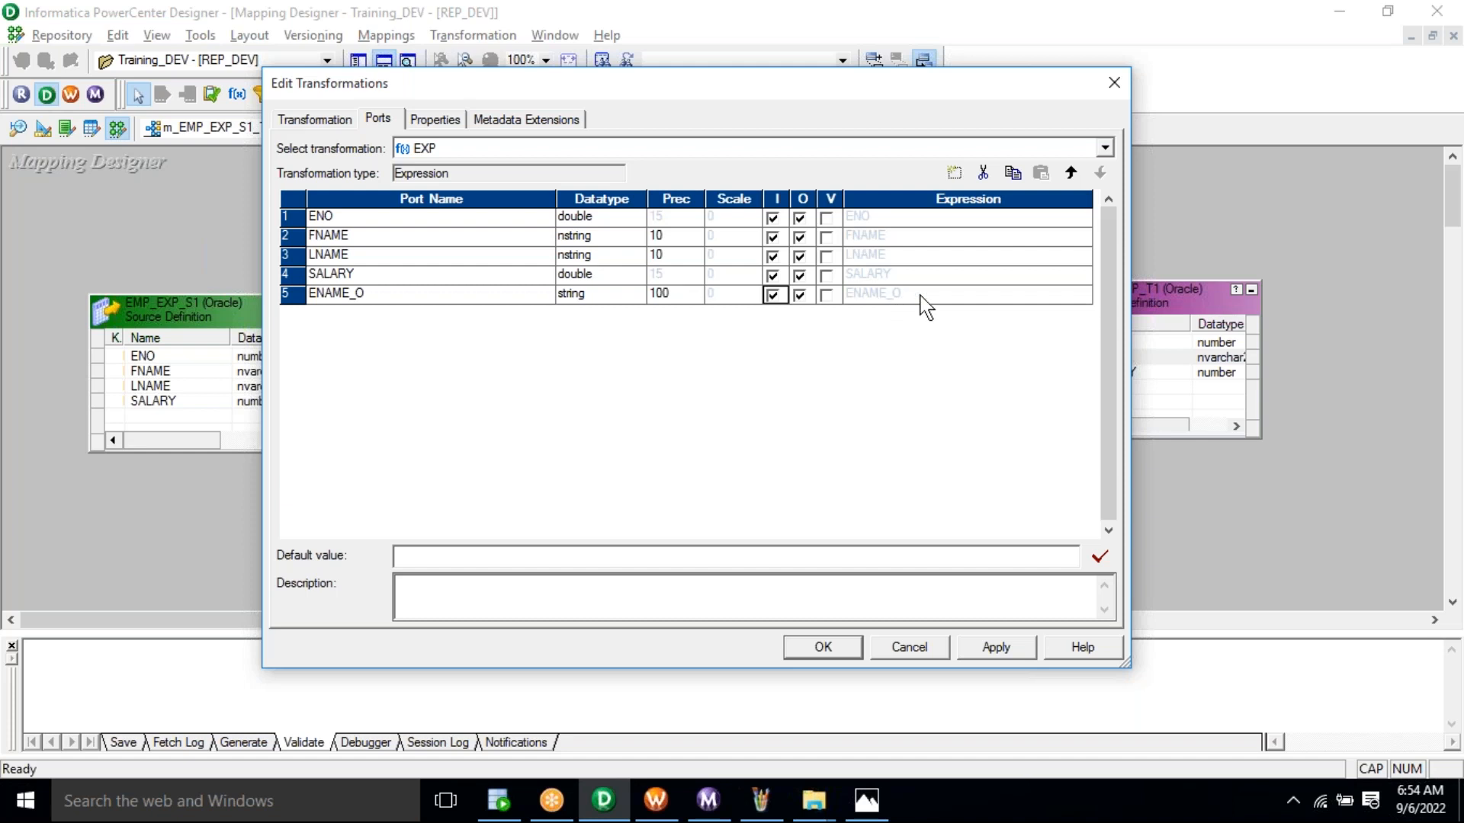
Make ENAME_O an output-only port and clear its default expression in the Expression Editor.
left_click(772, 295)
left_click(937, 295)
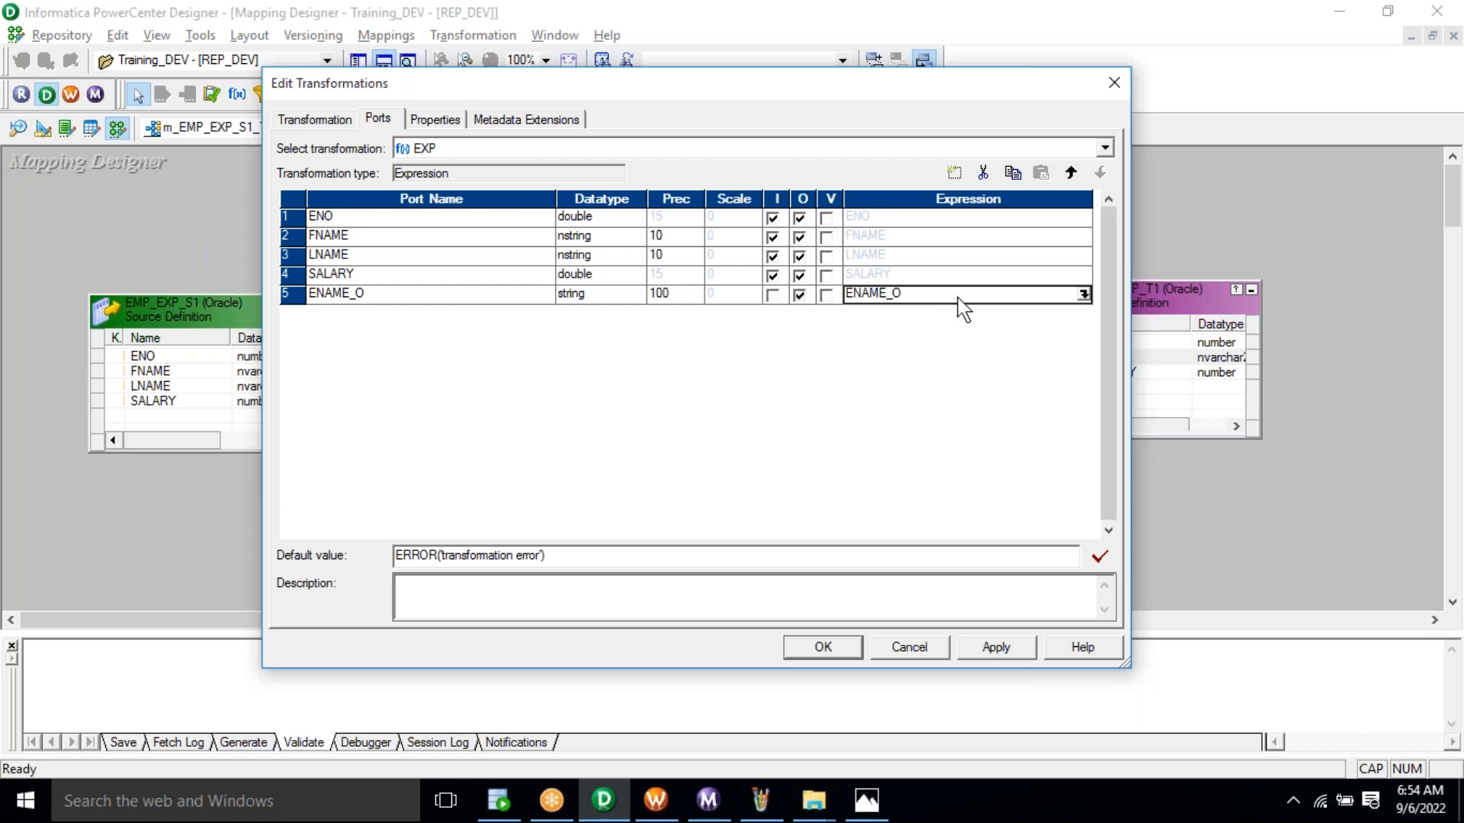
left_click(1082, 295)
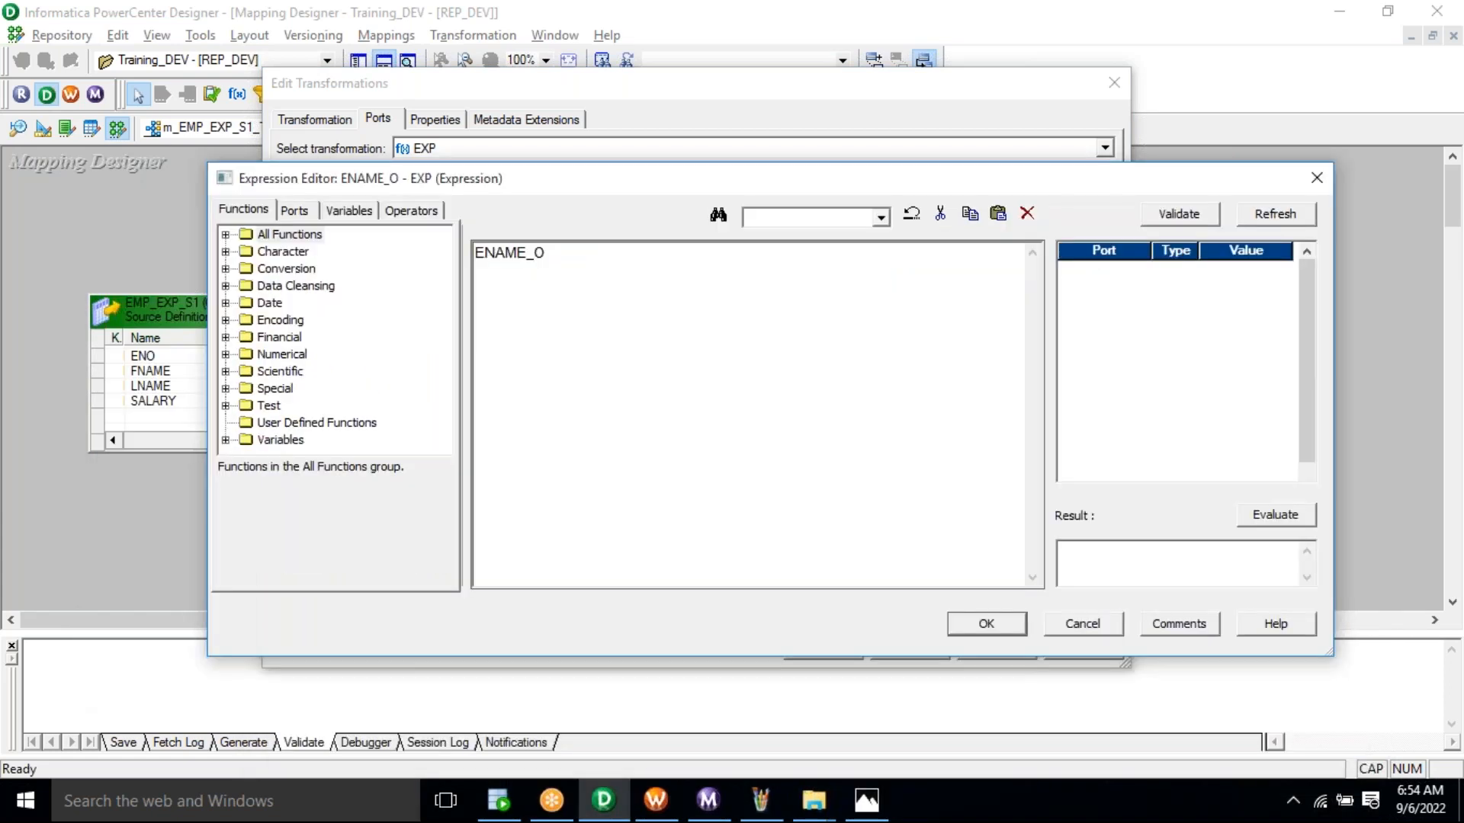
key("Delete")
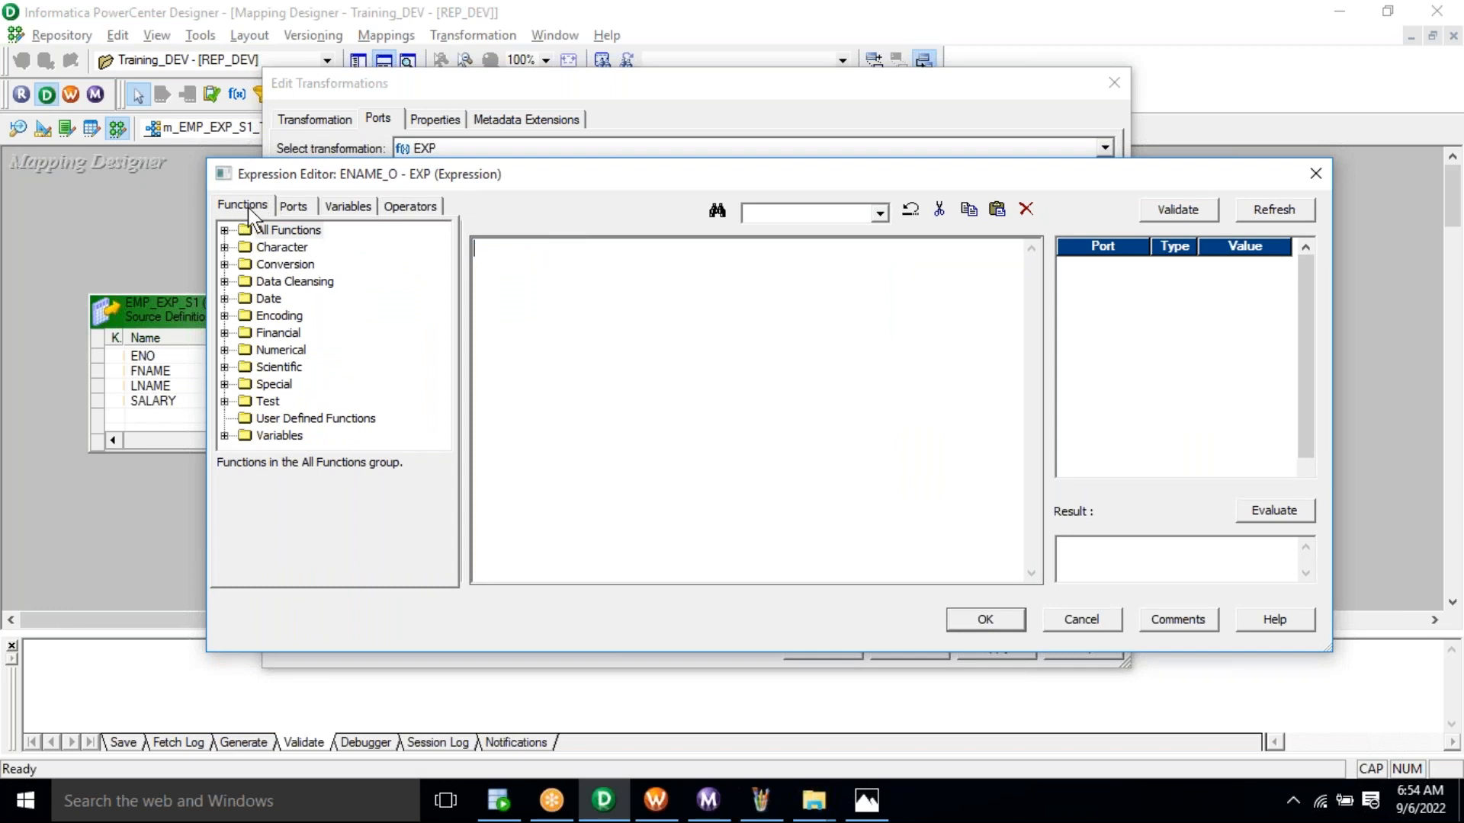
Insert the Concat function from the full function list into the ENAME_O expression.
left_click(224, 231)
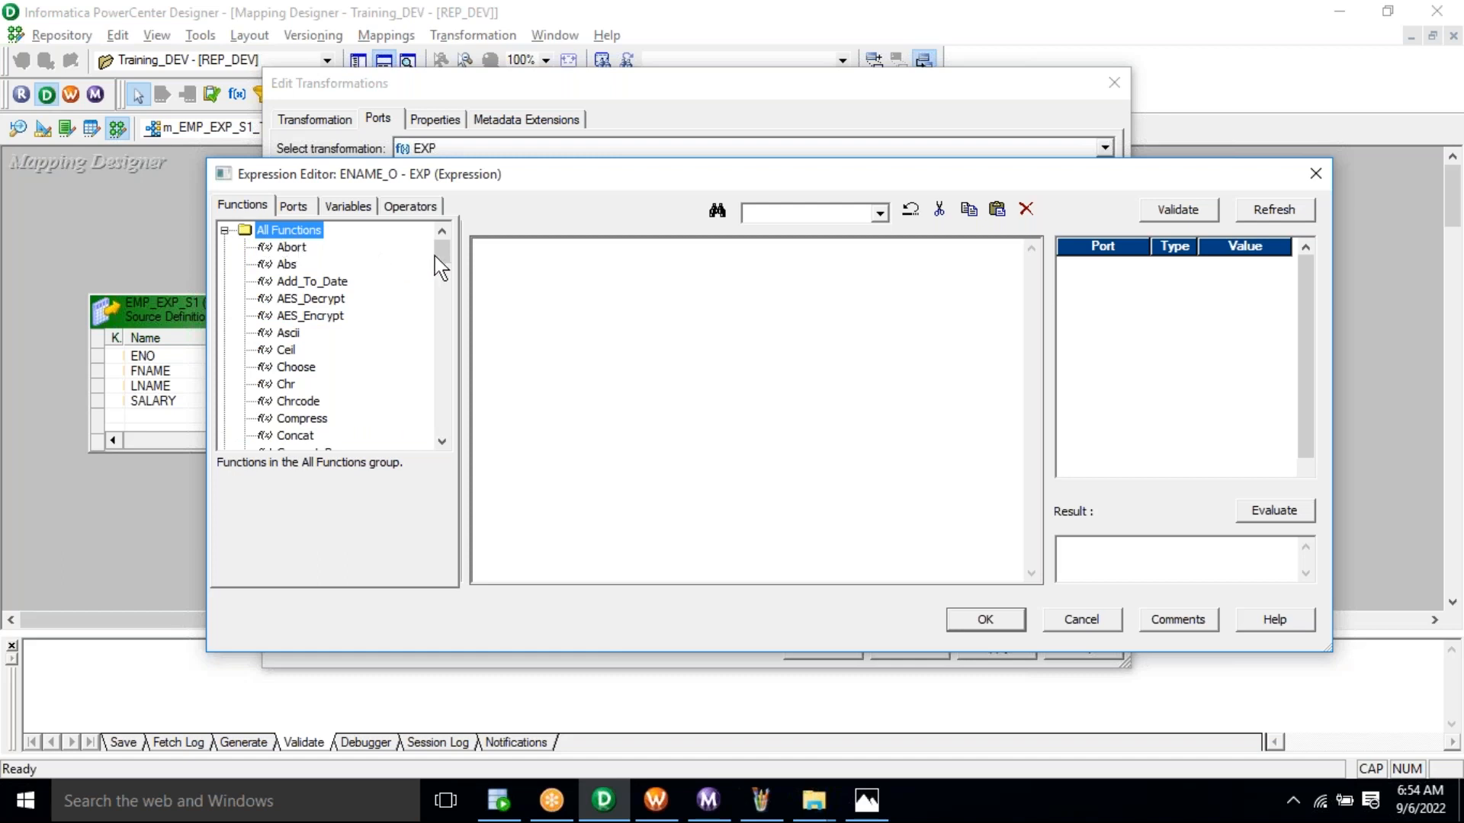
left_click_drag(445, 258, 444, 387)
mouse_move(440, 286)
left_mouse_down()
mouse_move(437, 249)
mouse_move(440, 272)
left_mouse_up()
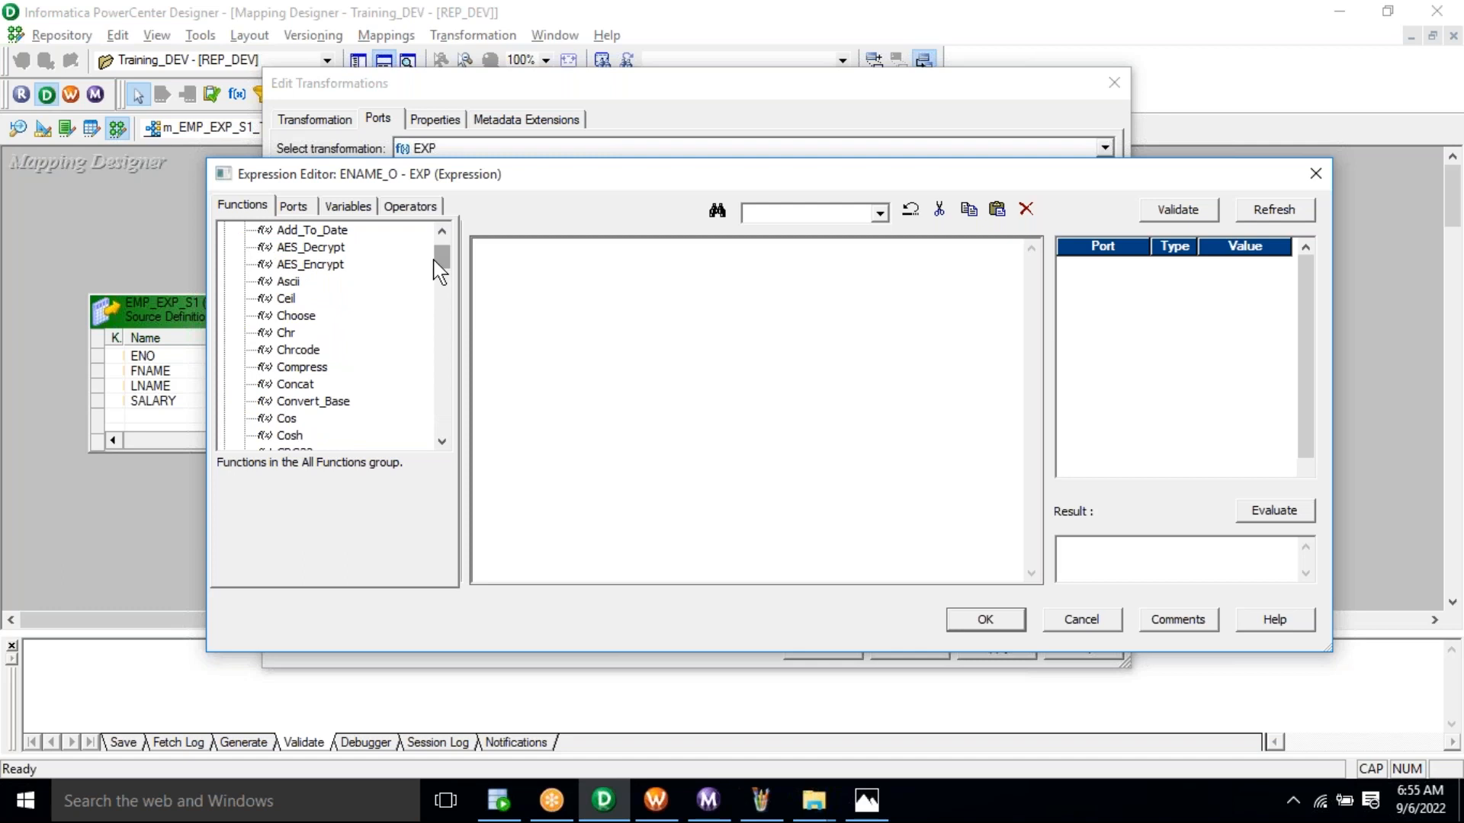
left_click(295, 387)
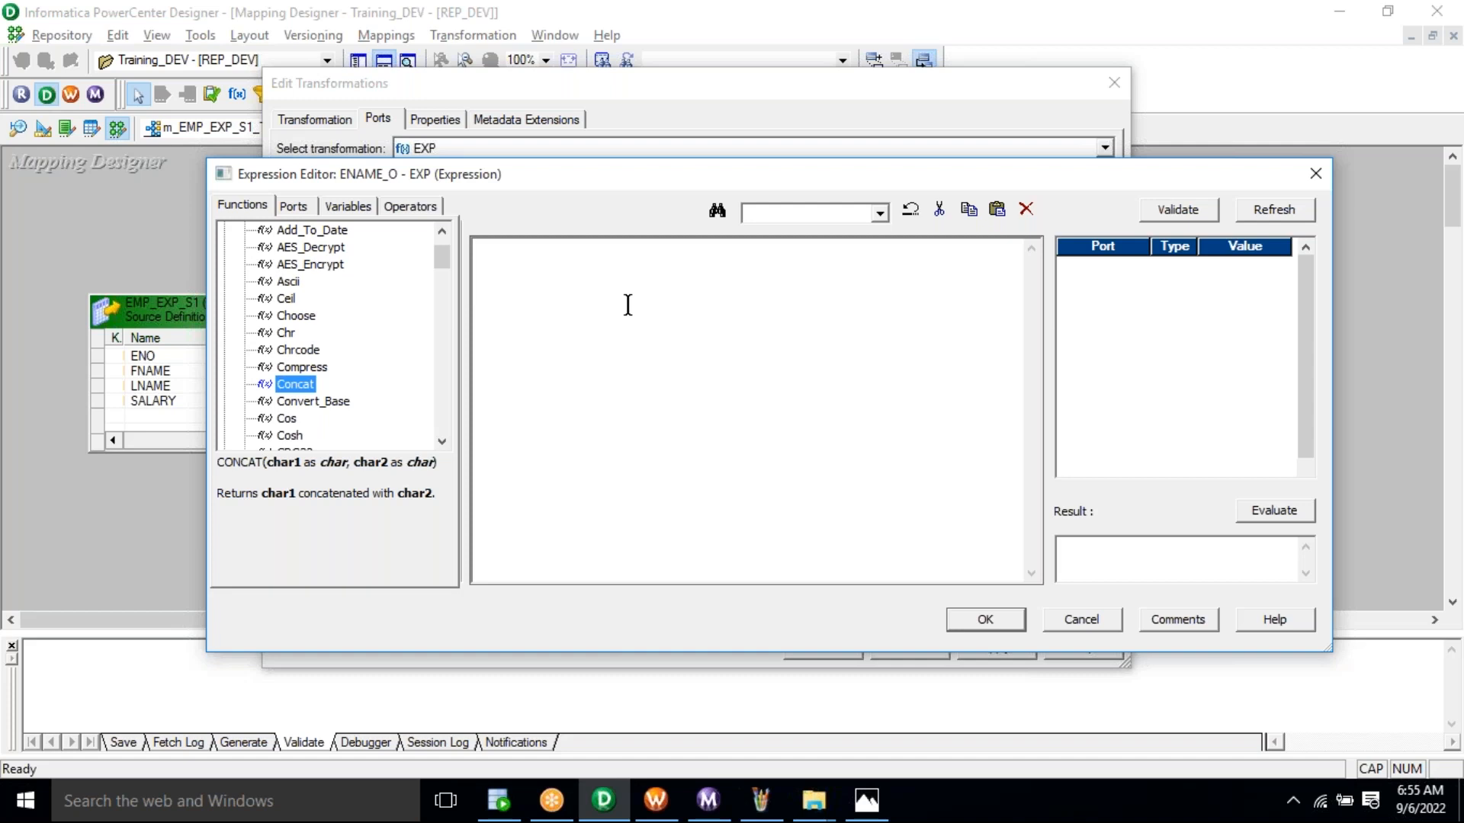
double_click(295, 387)
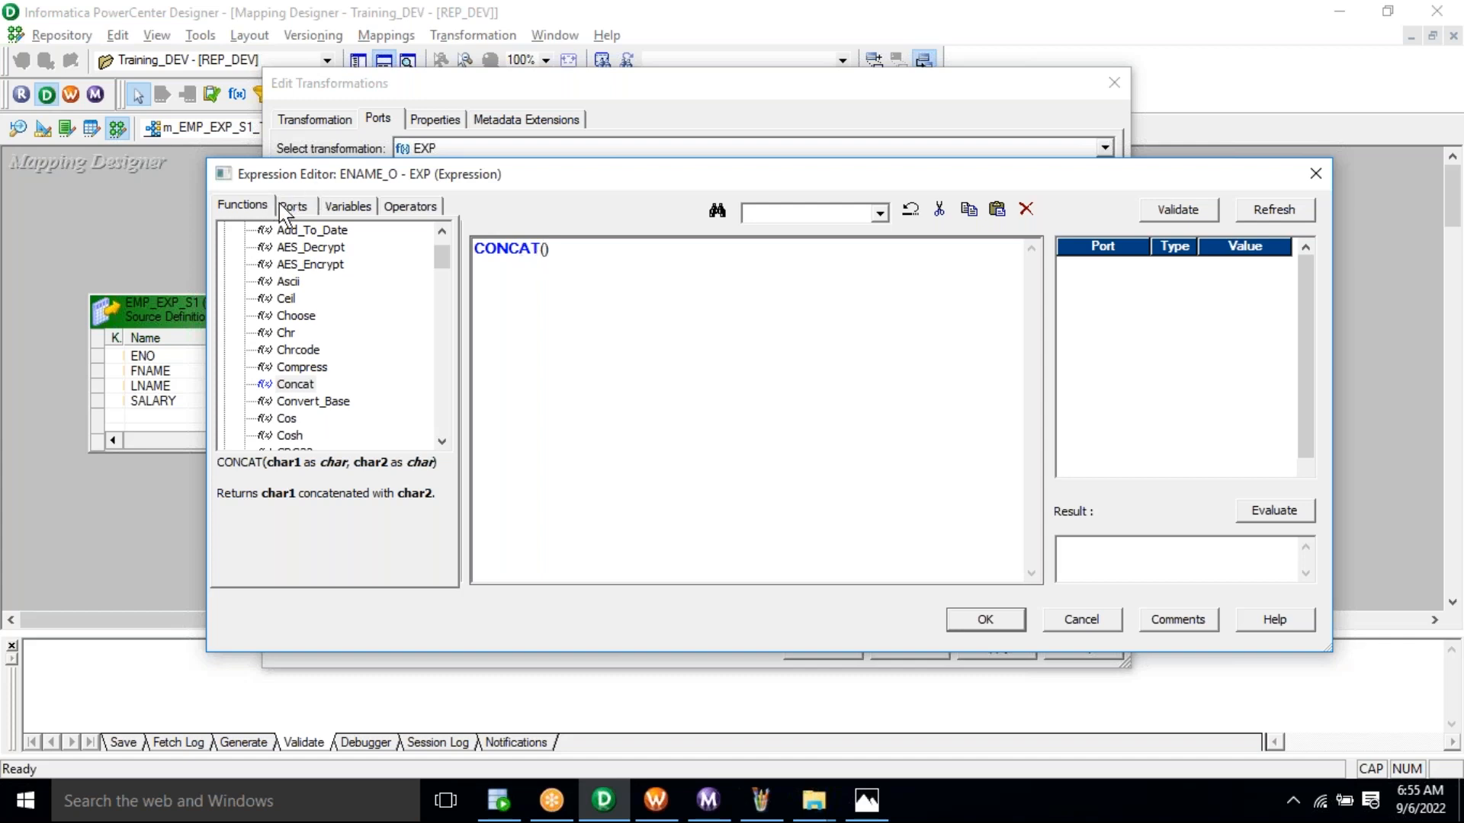
Add the EXP ports FNAME and LNAME as arguments so the expression reads CONCAT(FNAME,LNAME).
left_click(305, 209)
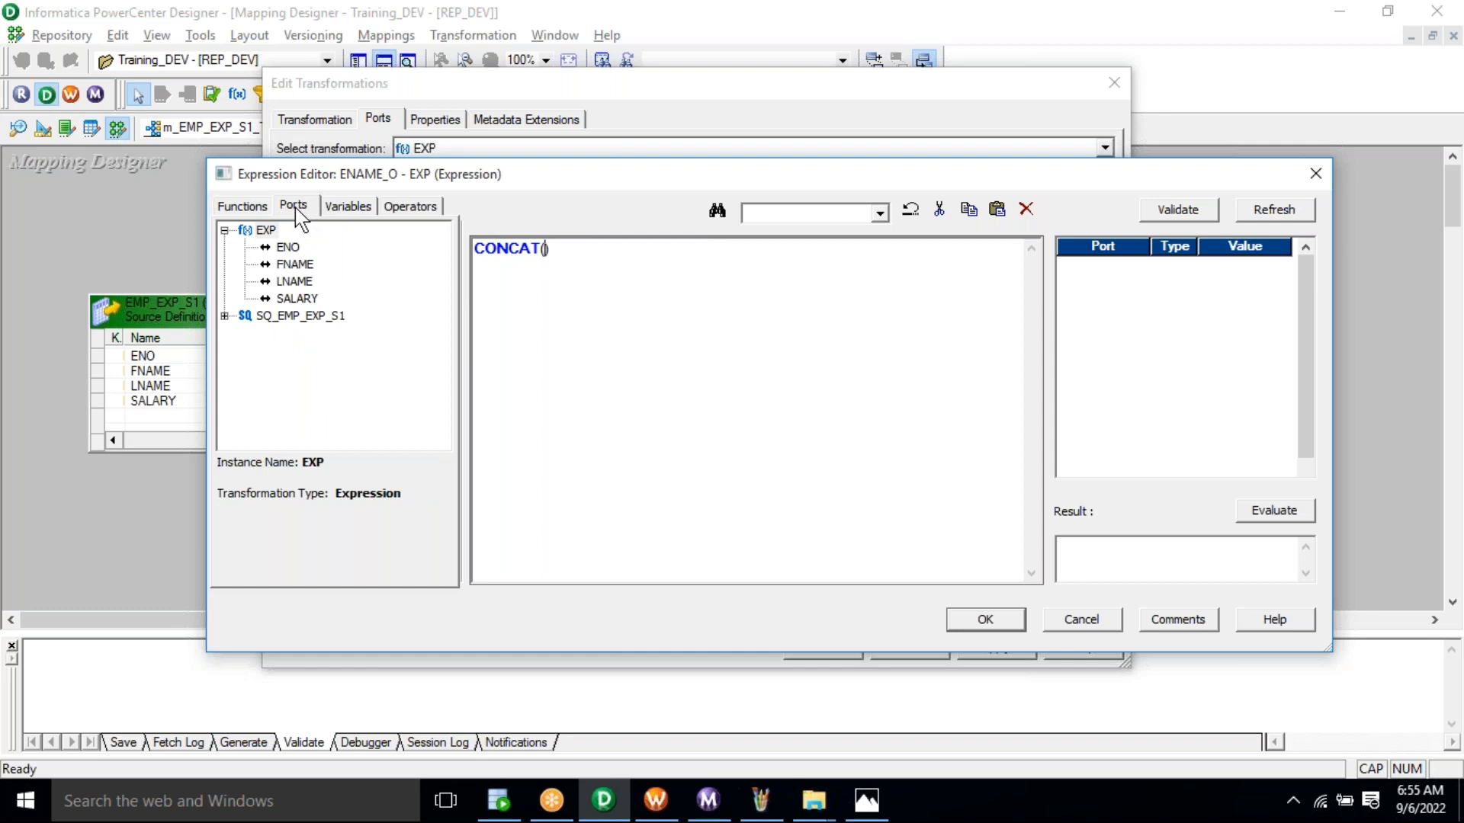
left_click(295, 265)
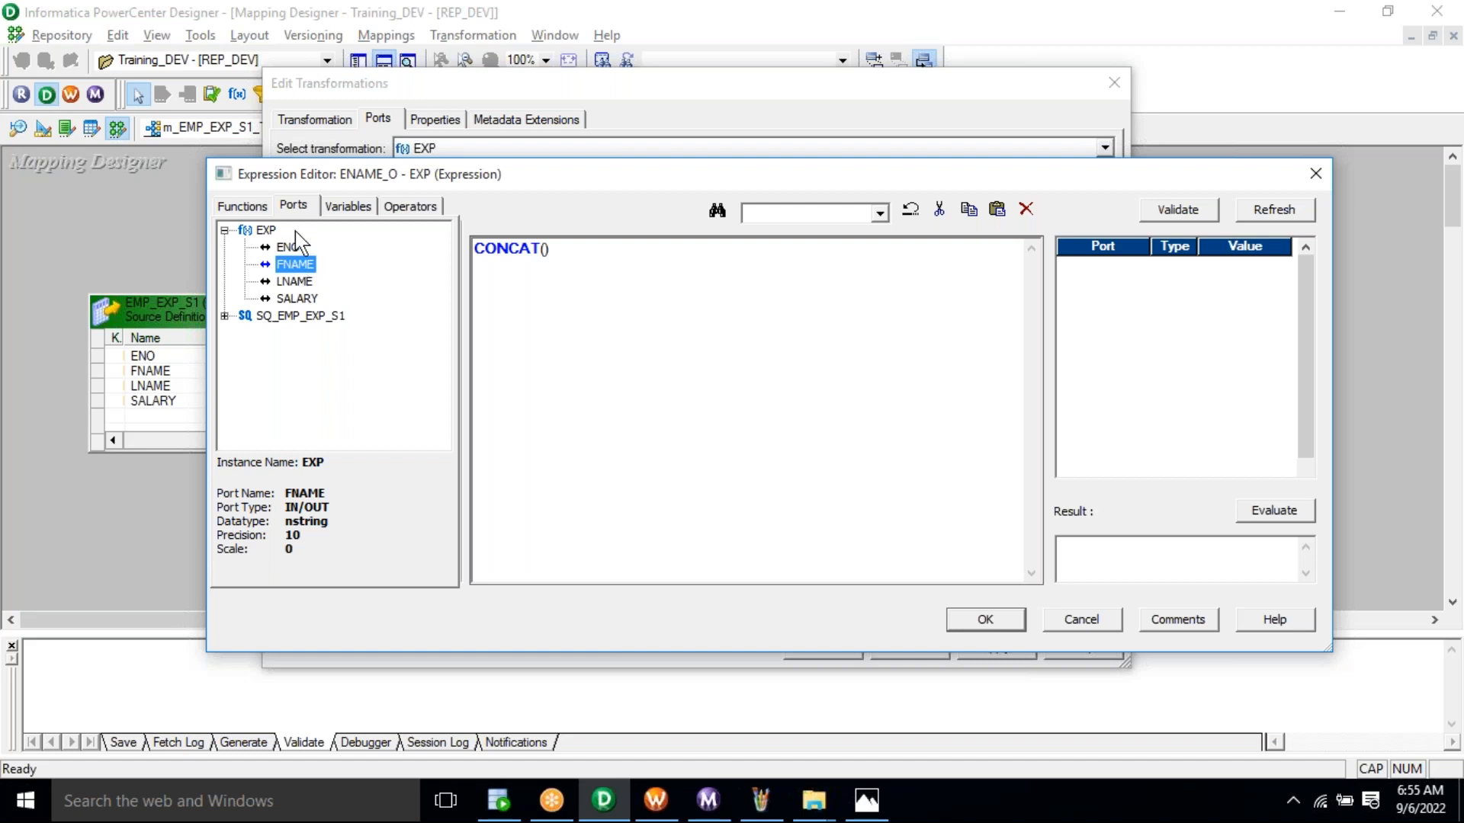
double_click(295, 265)
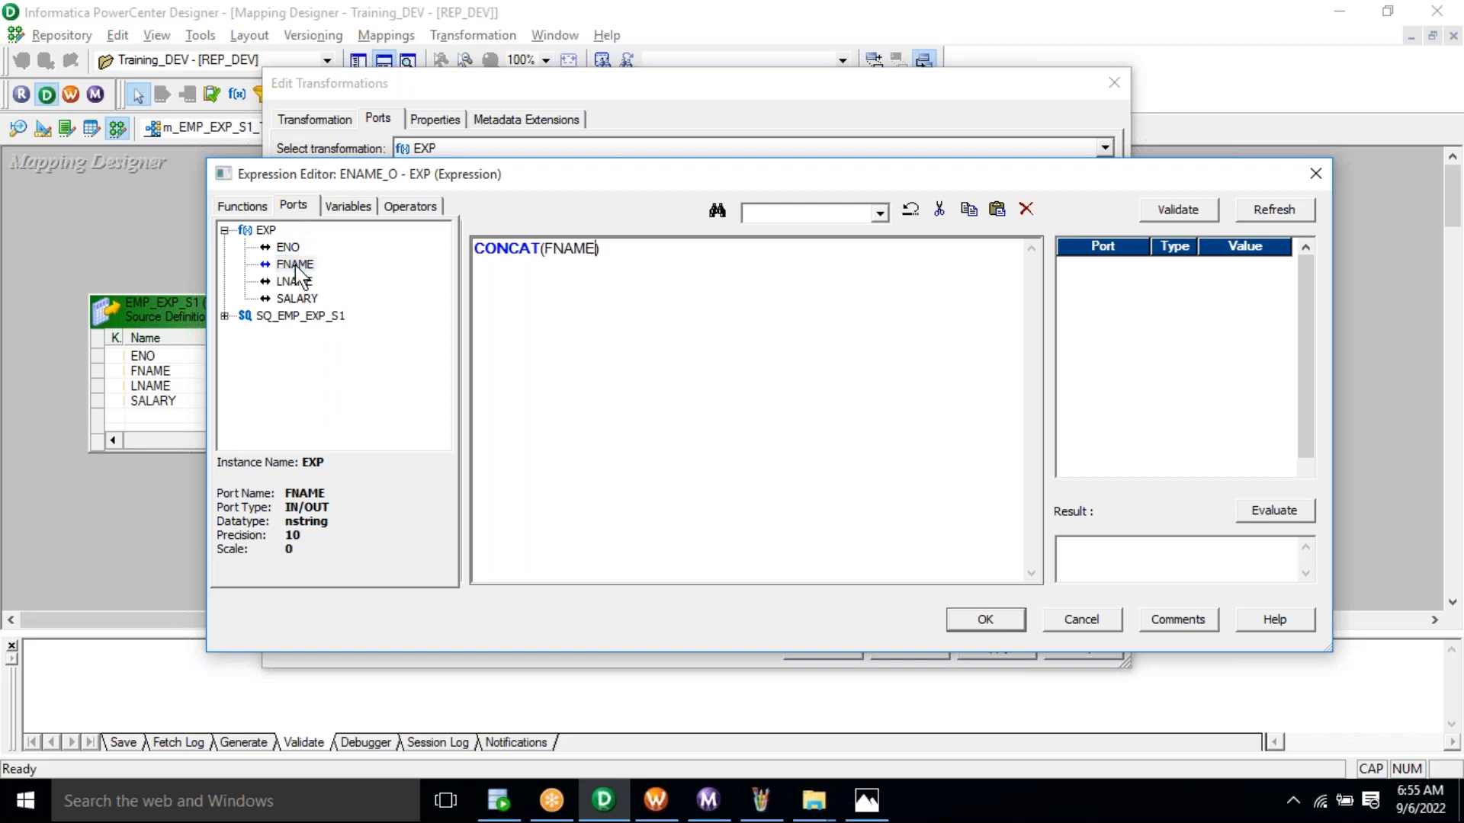
type(",")
left_click(295, 284)
double_click(295, 284)
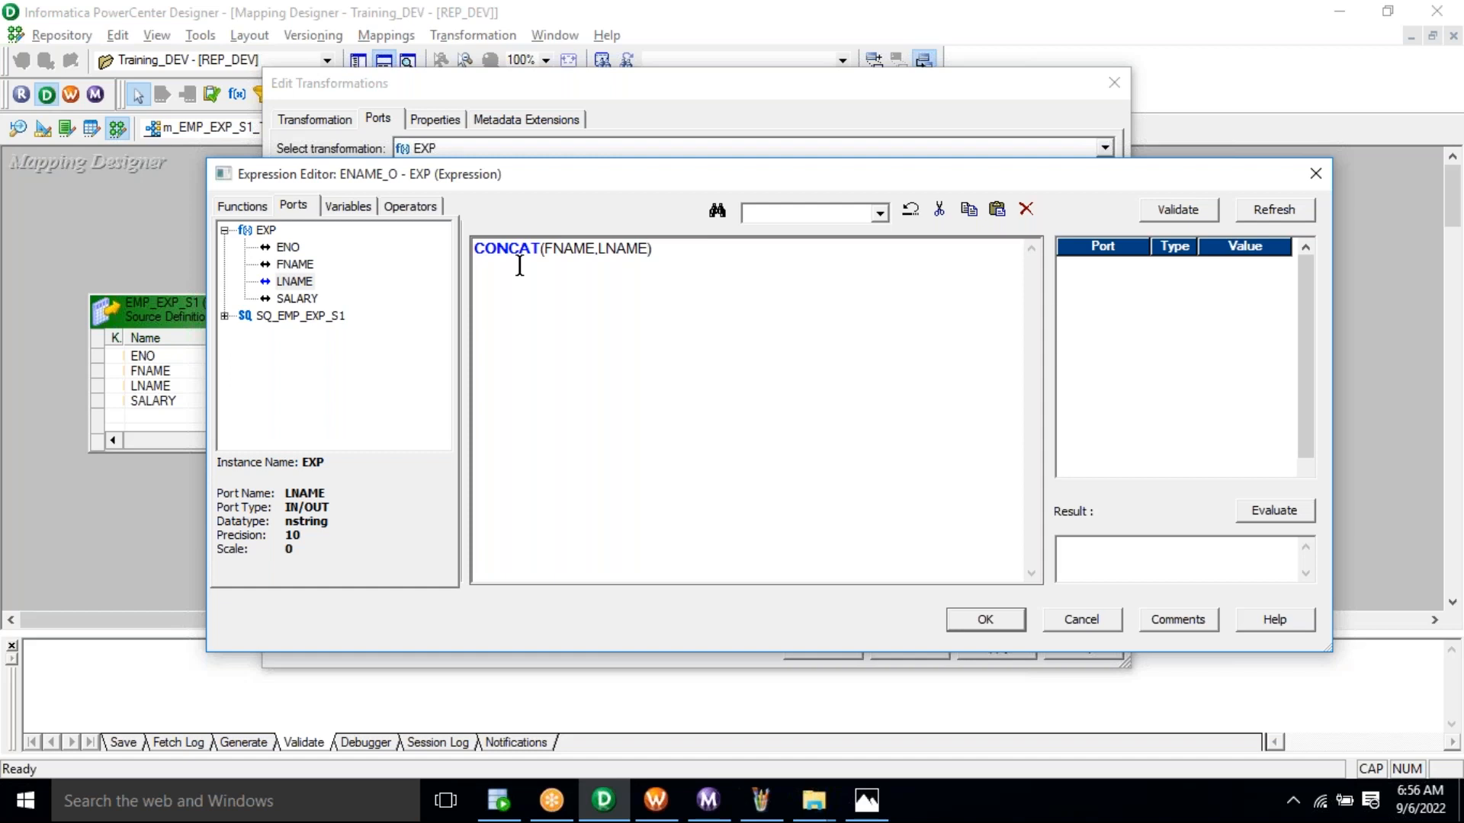
Validate the ENAME_O expression, accept it, and apply the port changes to the EXP transformation.
left_click(631, 289)
left_click(1188, 210)
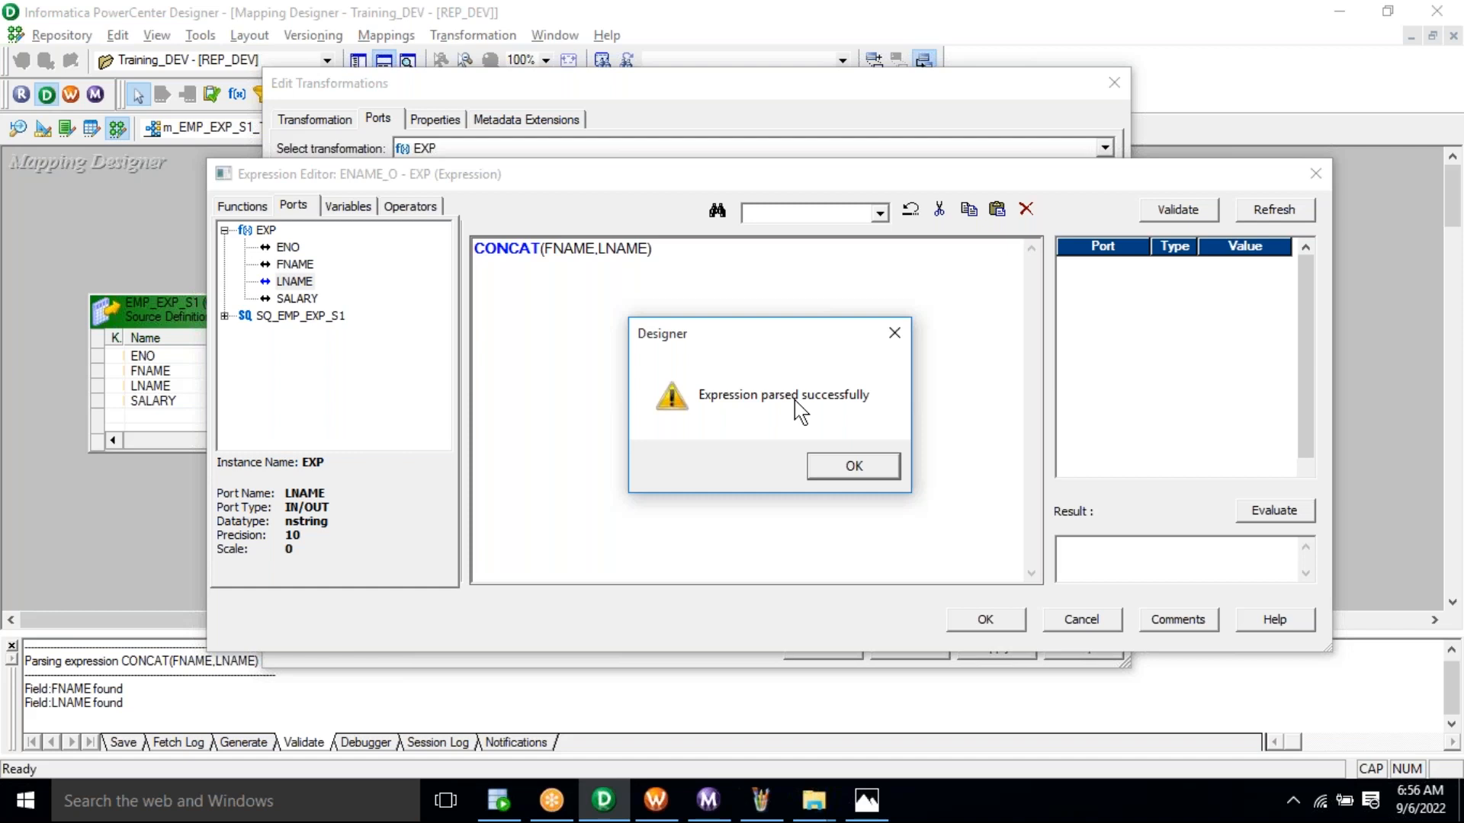
left_click(848, 468)
left_click(979, 619)
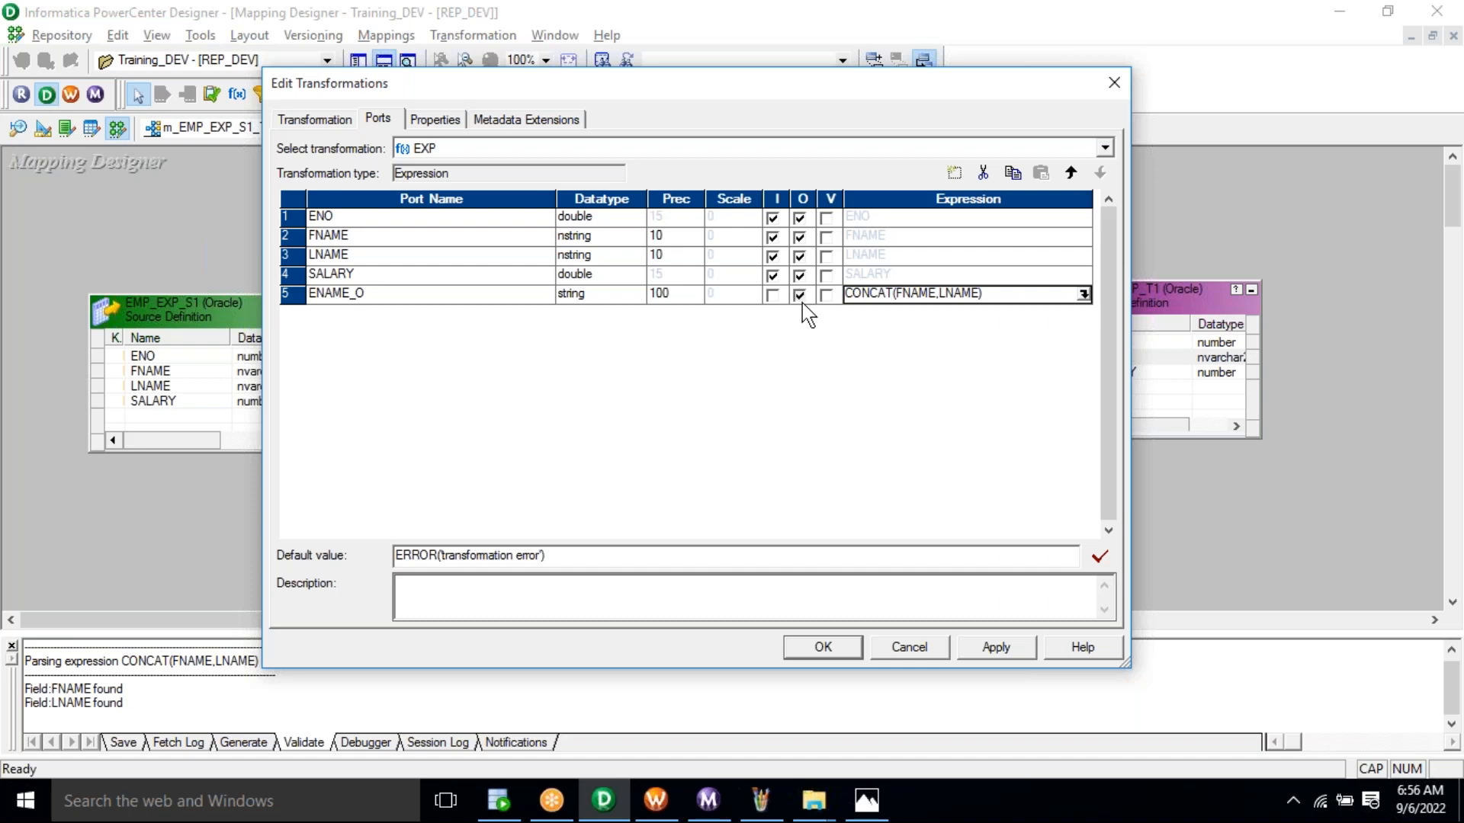
left_click(360, 294)
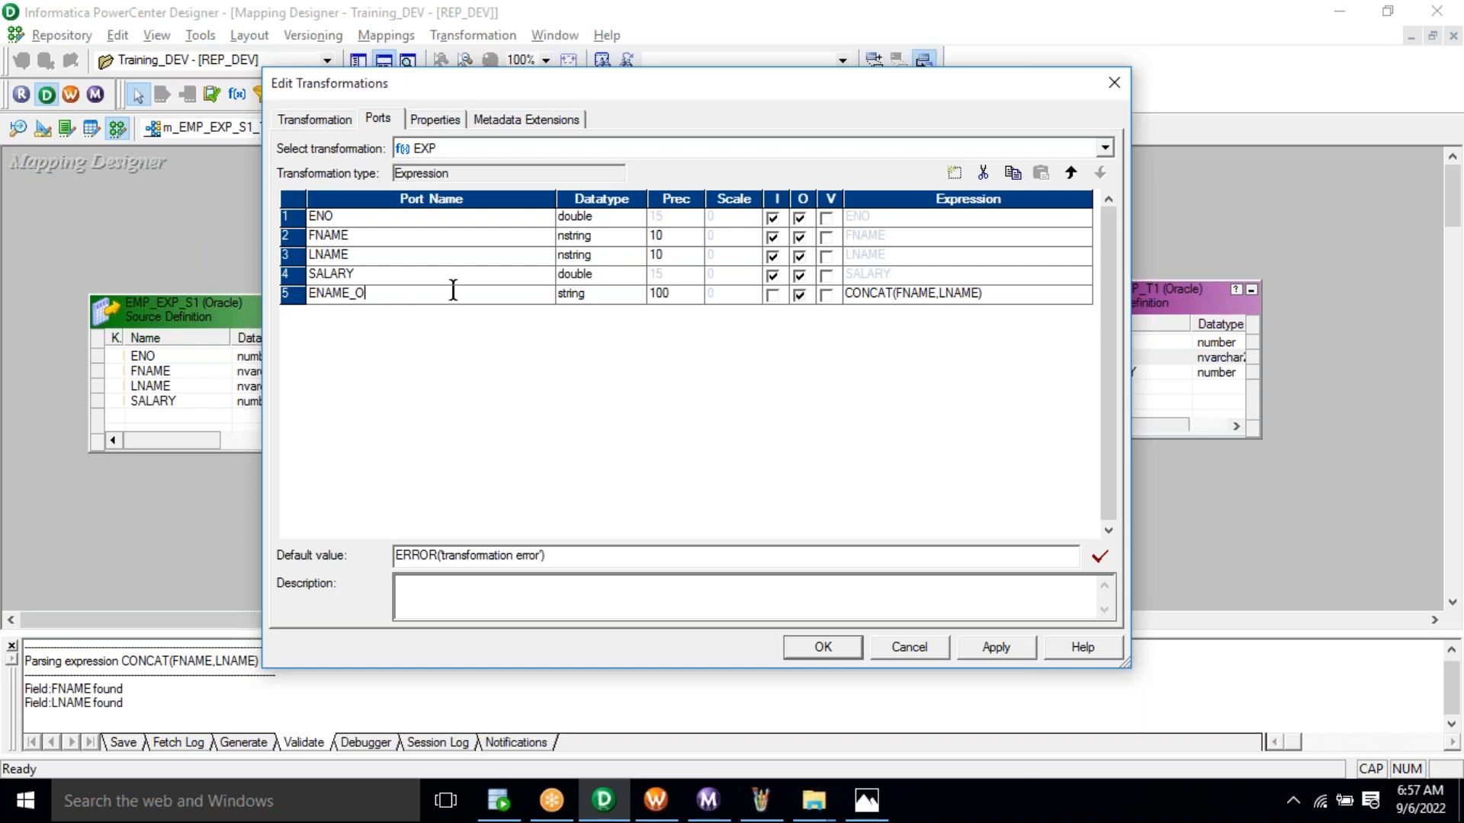
left_click(996, 647)
left_click(824, 648)
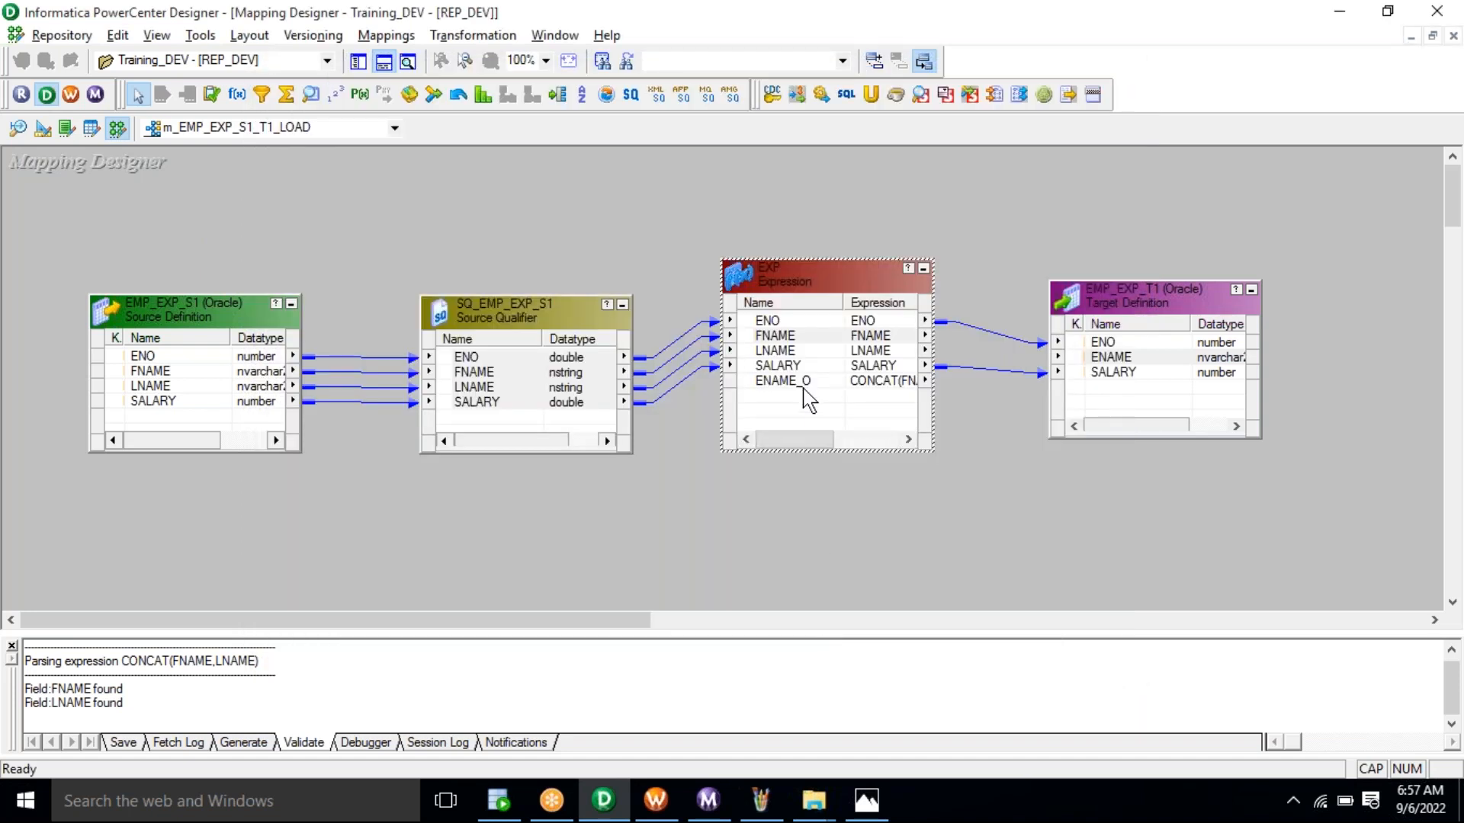
Link EXP's ENAME_O port to the ENAME column of target EMP_EXP_T1.
left_click(805, 381)
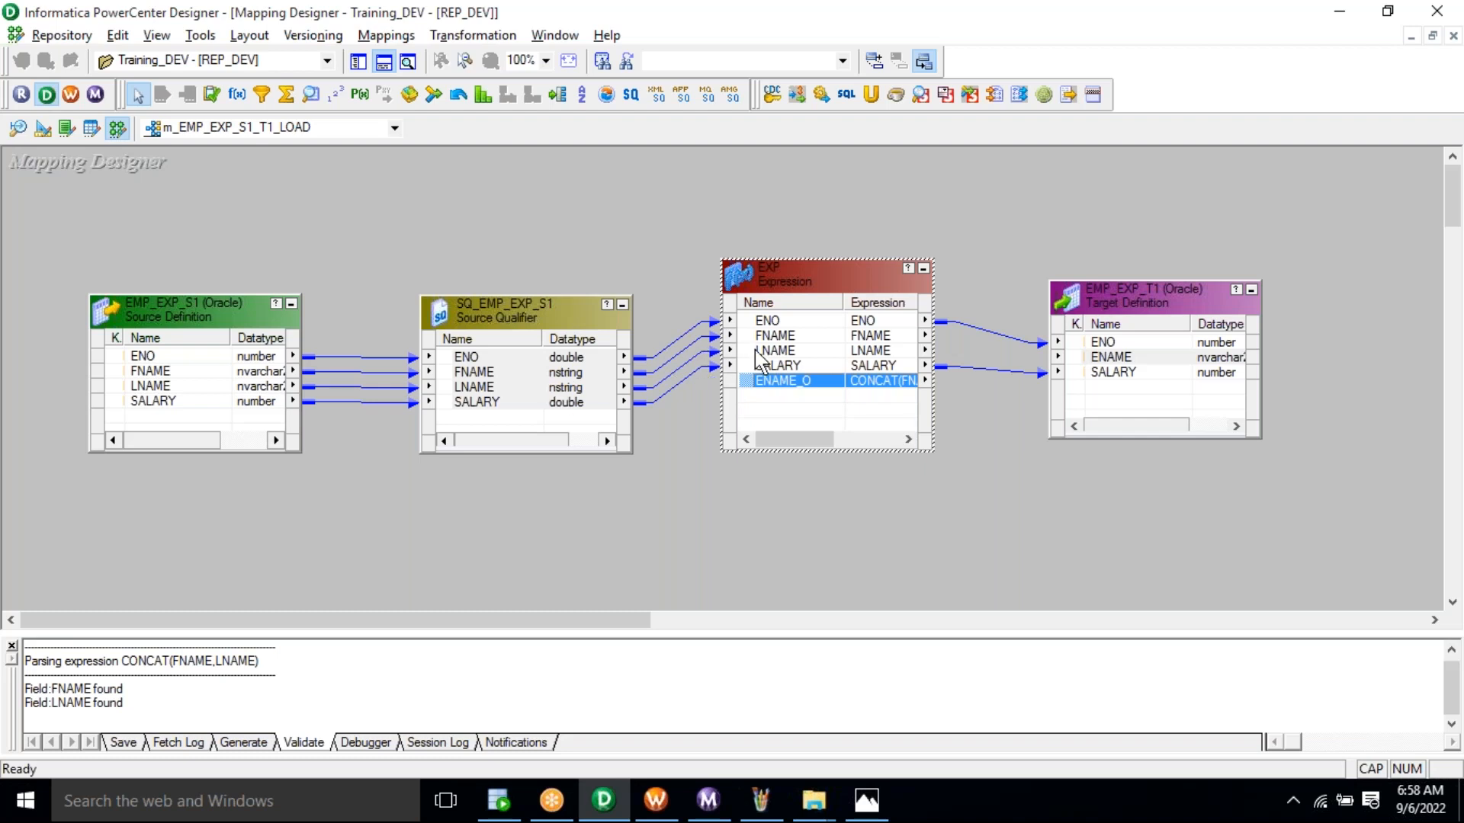
left_click(776, 337)
left_click(776, 353)
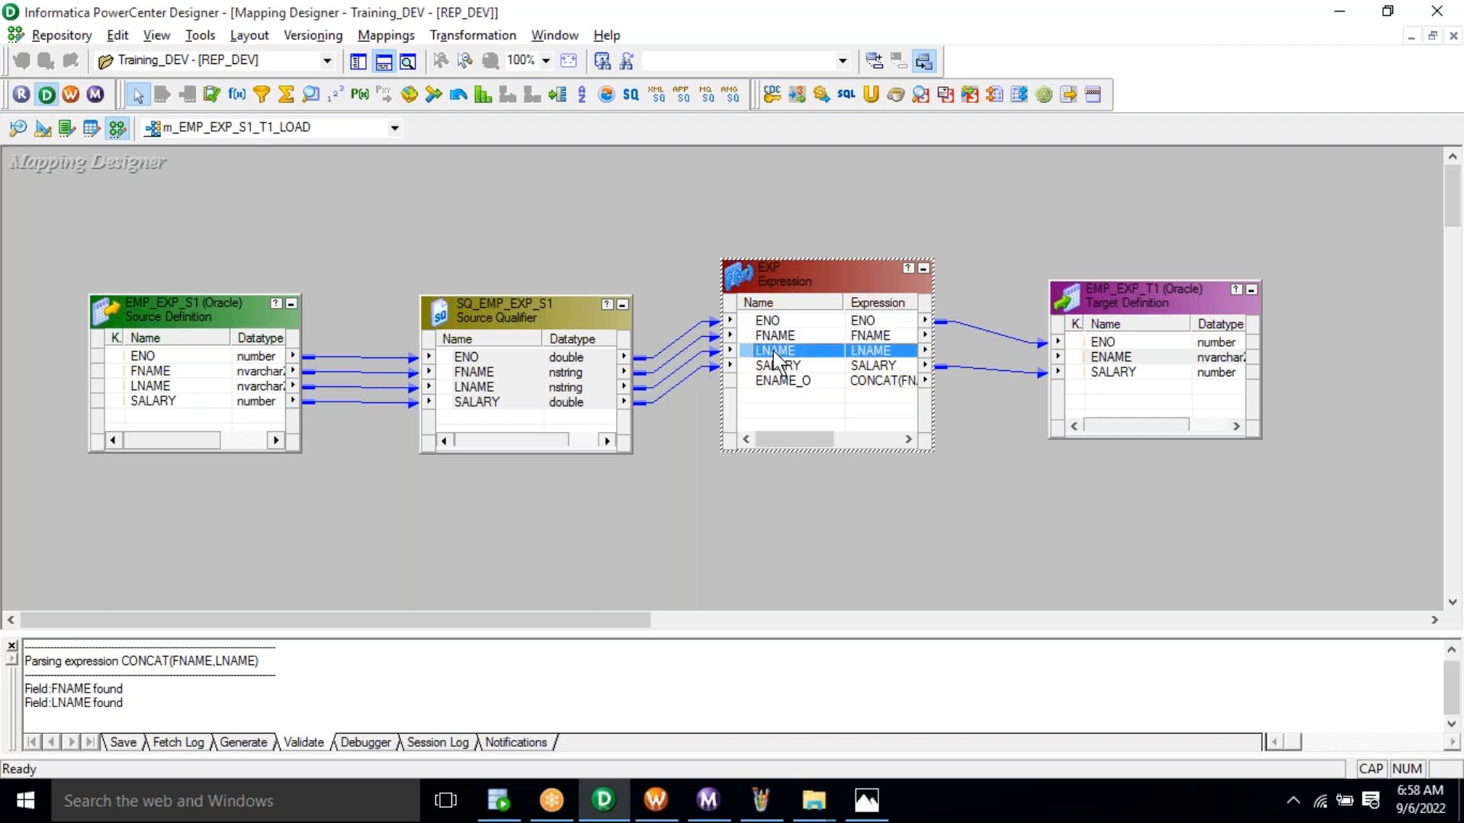
left_click(897, 381)
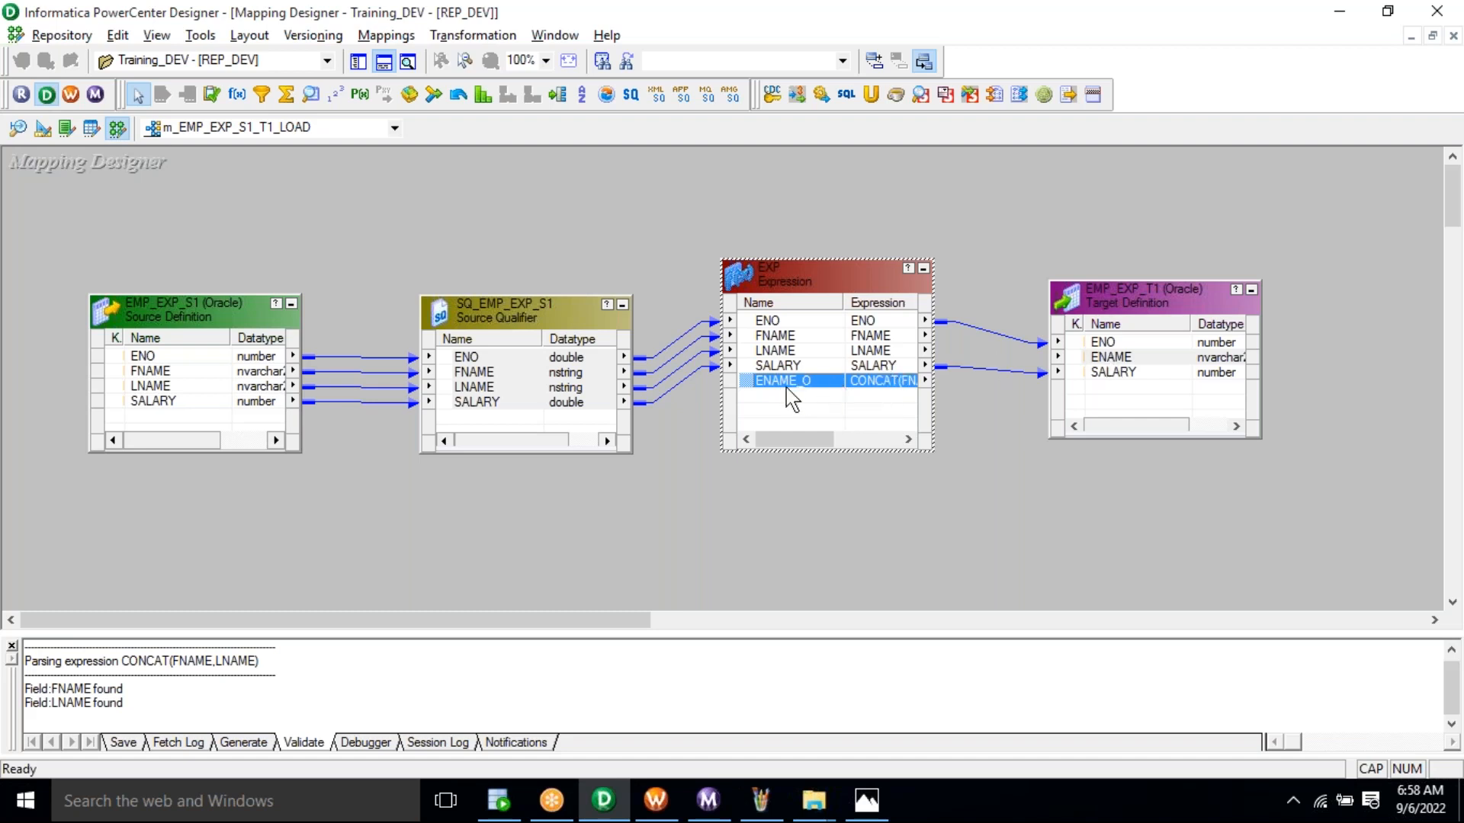
left_click_drag(765, 382, 1111, 360)
left_click(1061, 512)
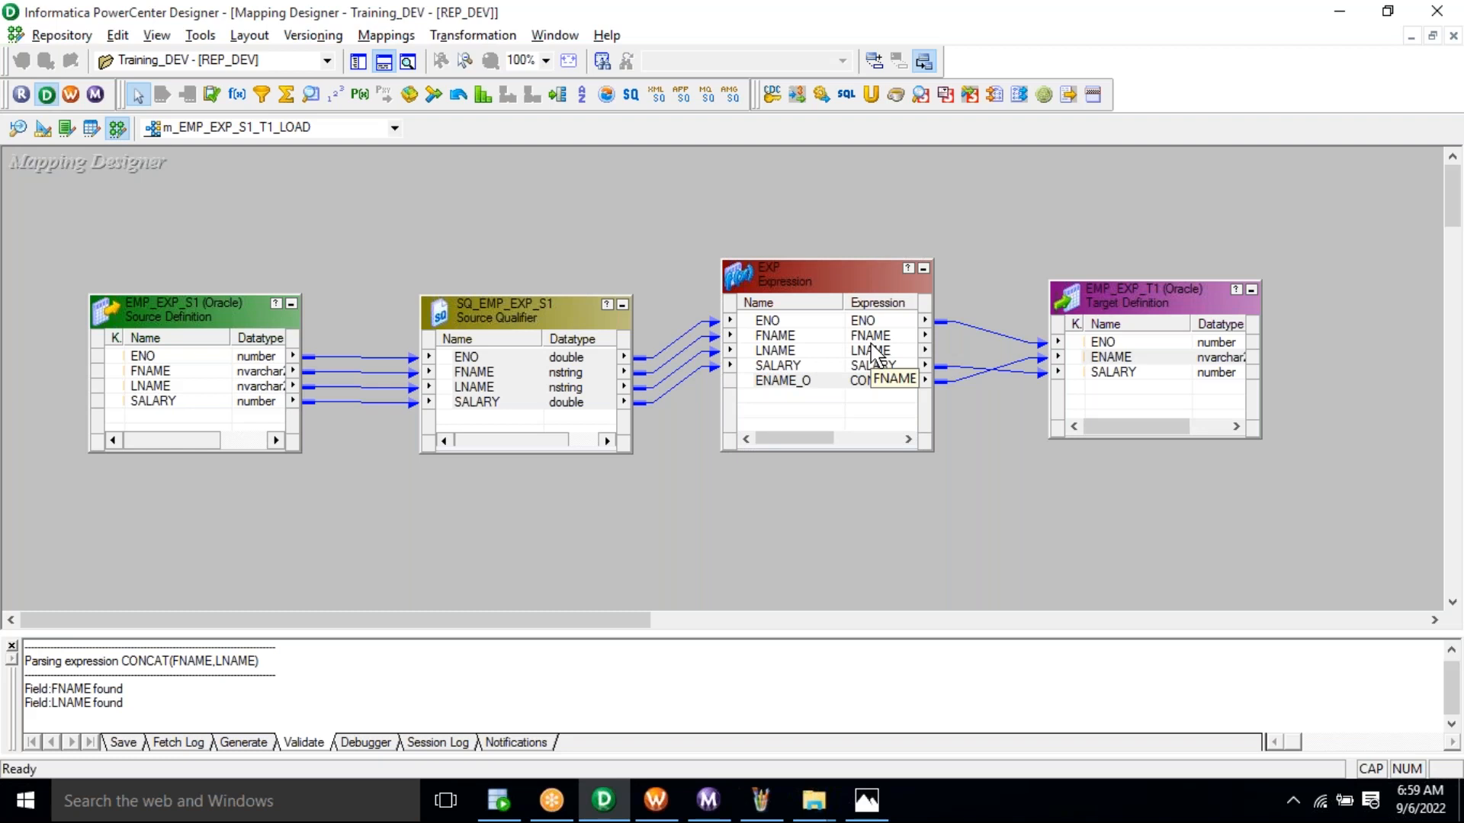
Review the FNAME and ENAME_O ports, the target ENAME column, and ENAME_O's port settings and expression in EXP.
left_click(798, 337)
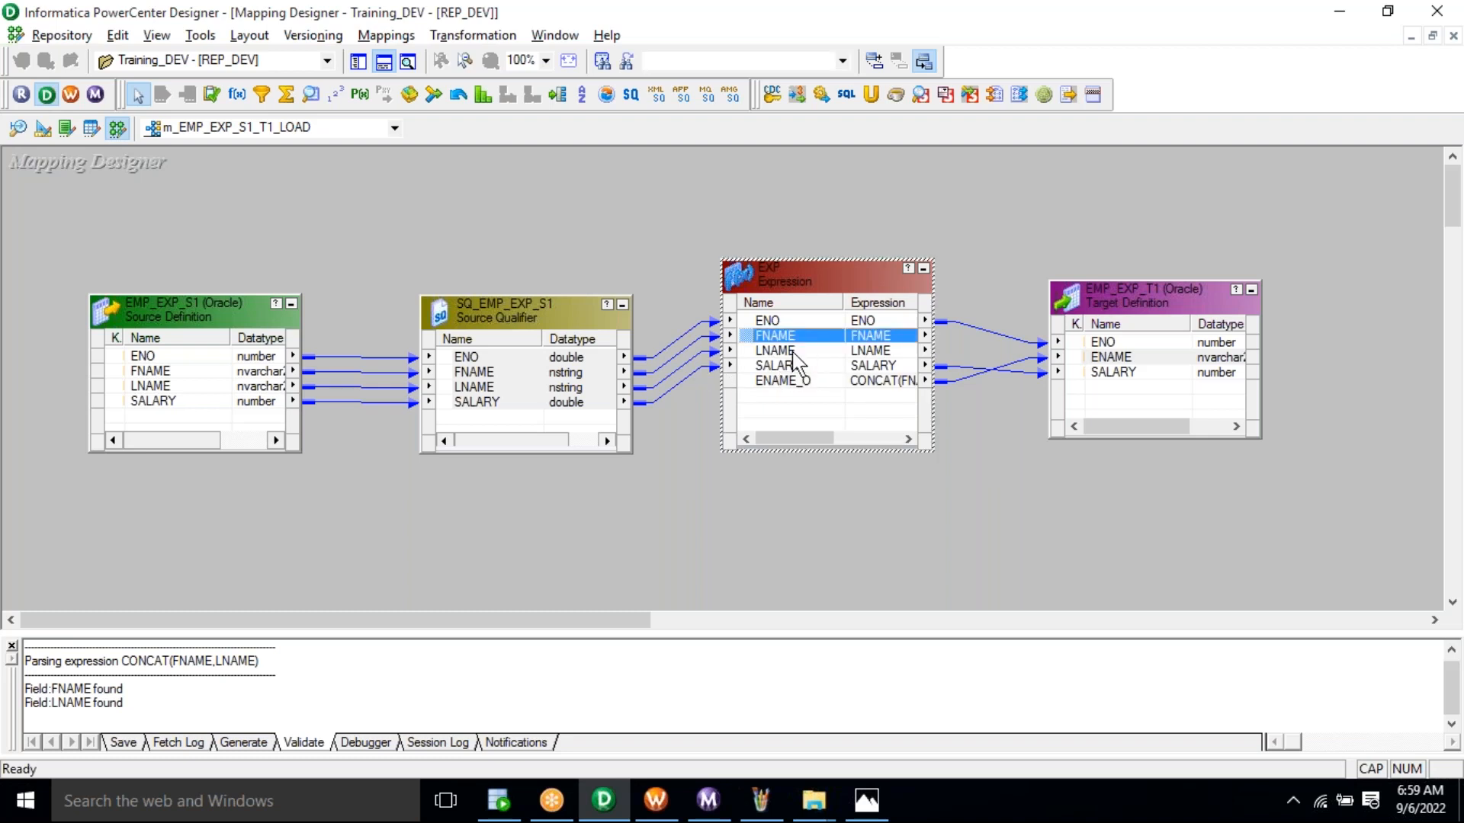
left_click(874, 382)
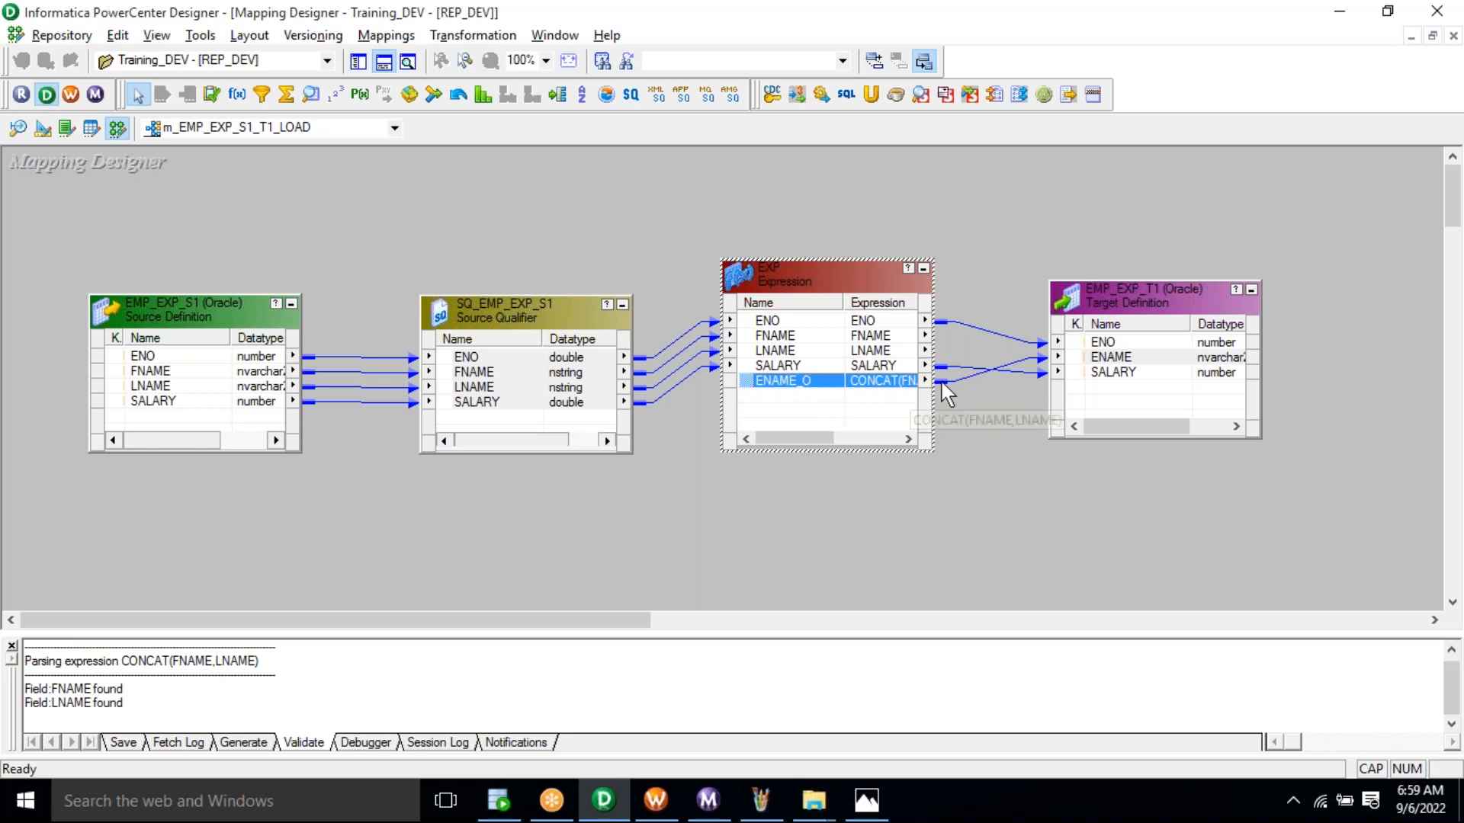
left_click(1117, 356)
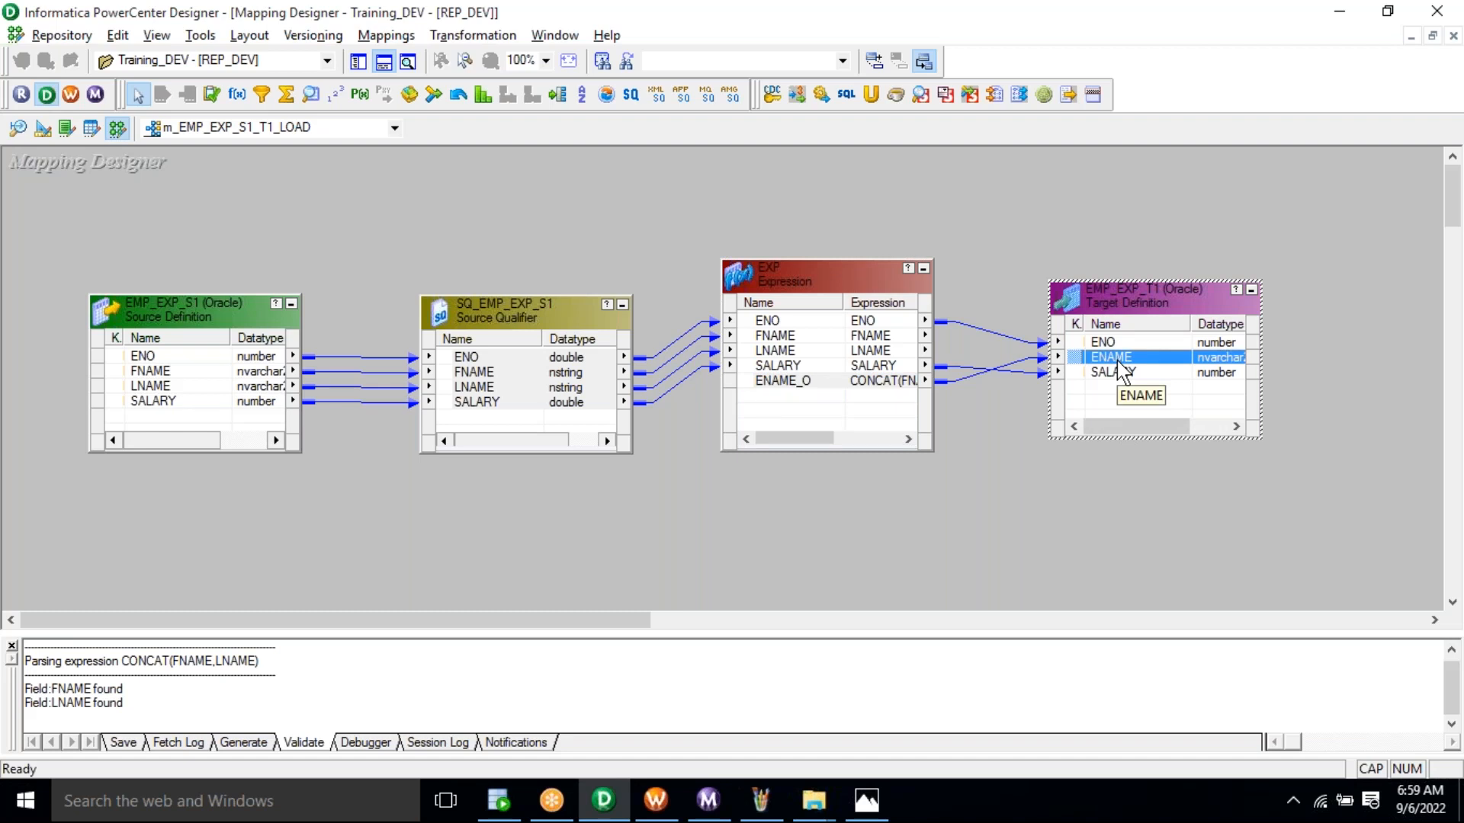
left_click(794, 272)
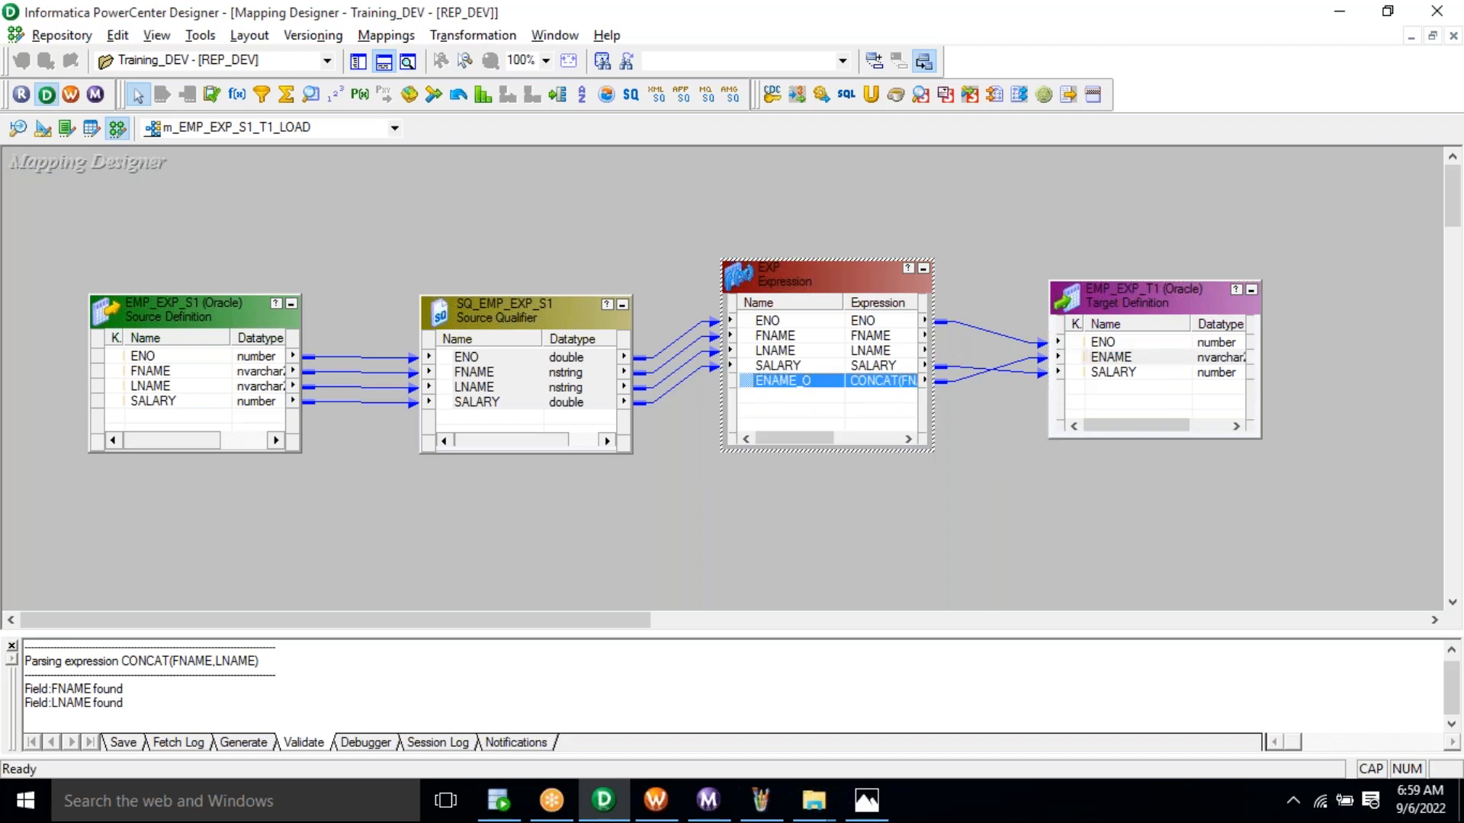
double_click(794, 272)
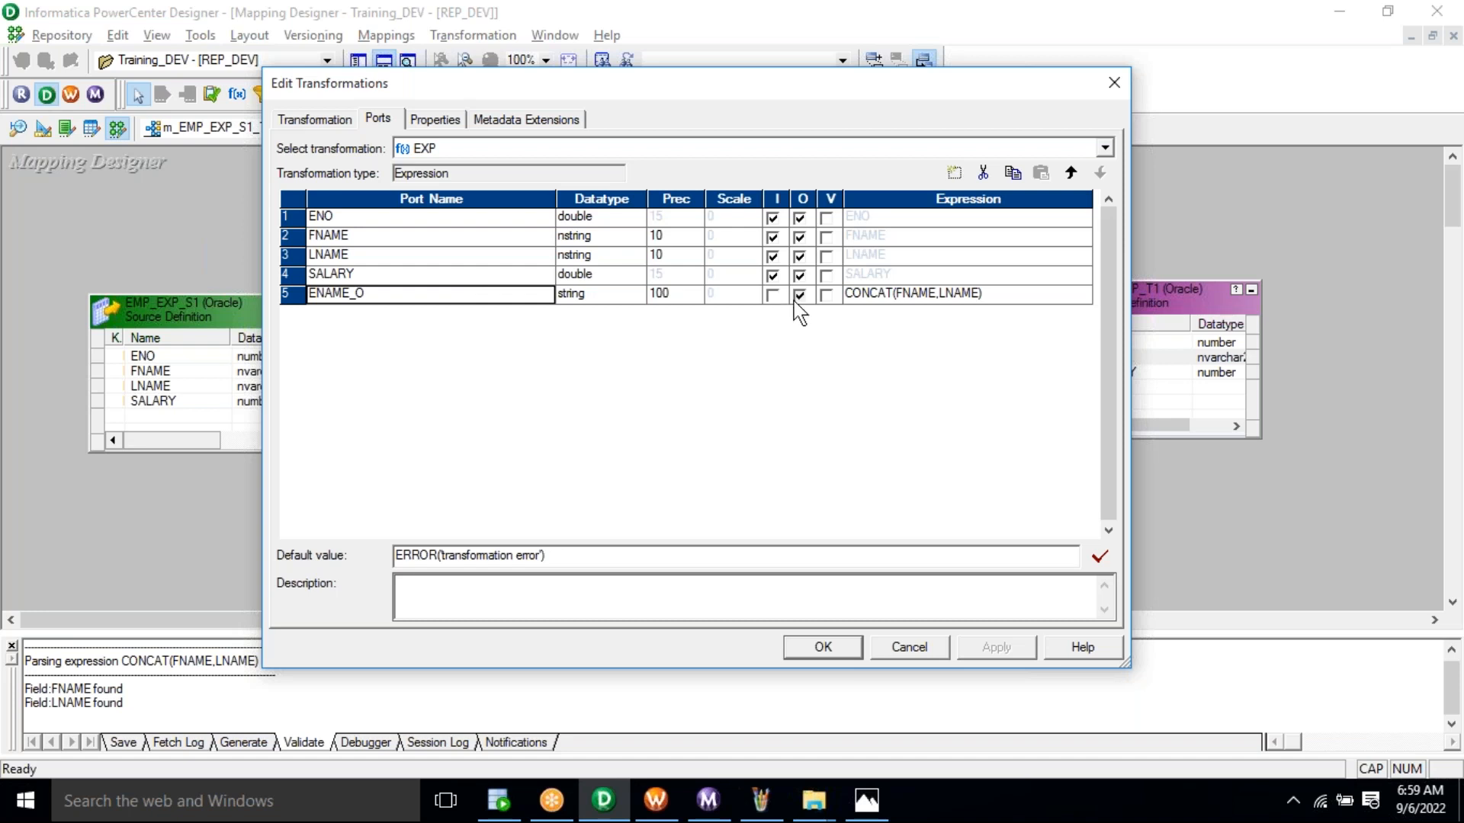
left_click(940, 294)
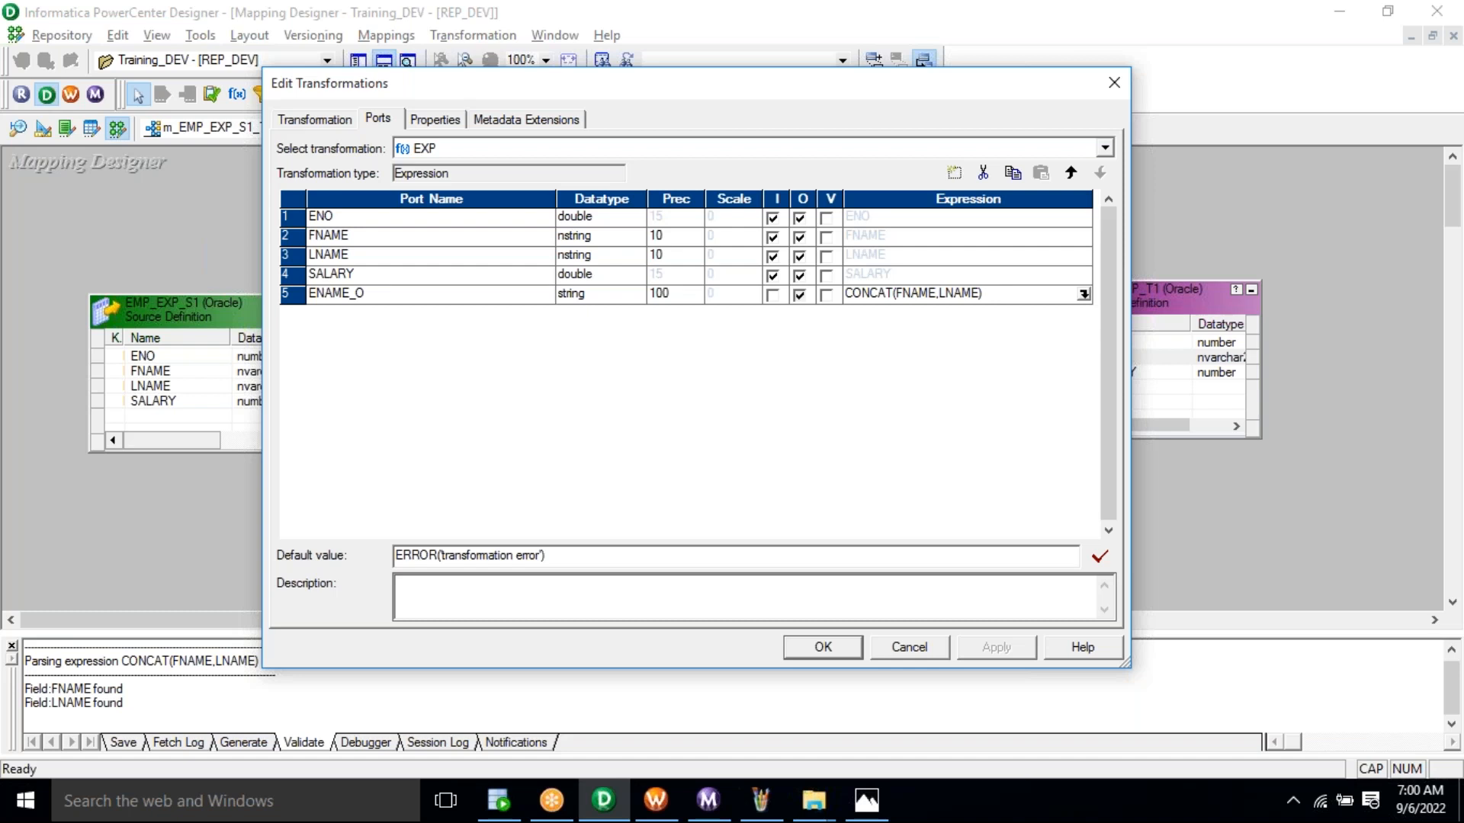
left_click(819, 646)
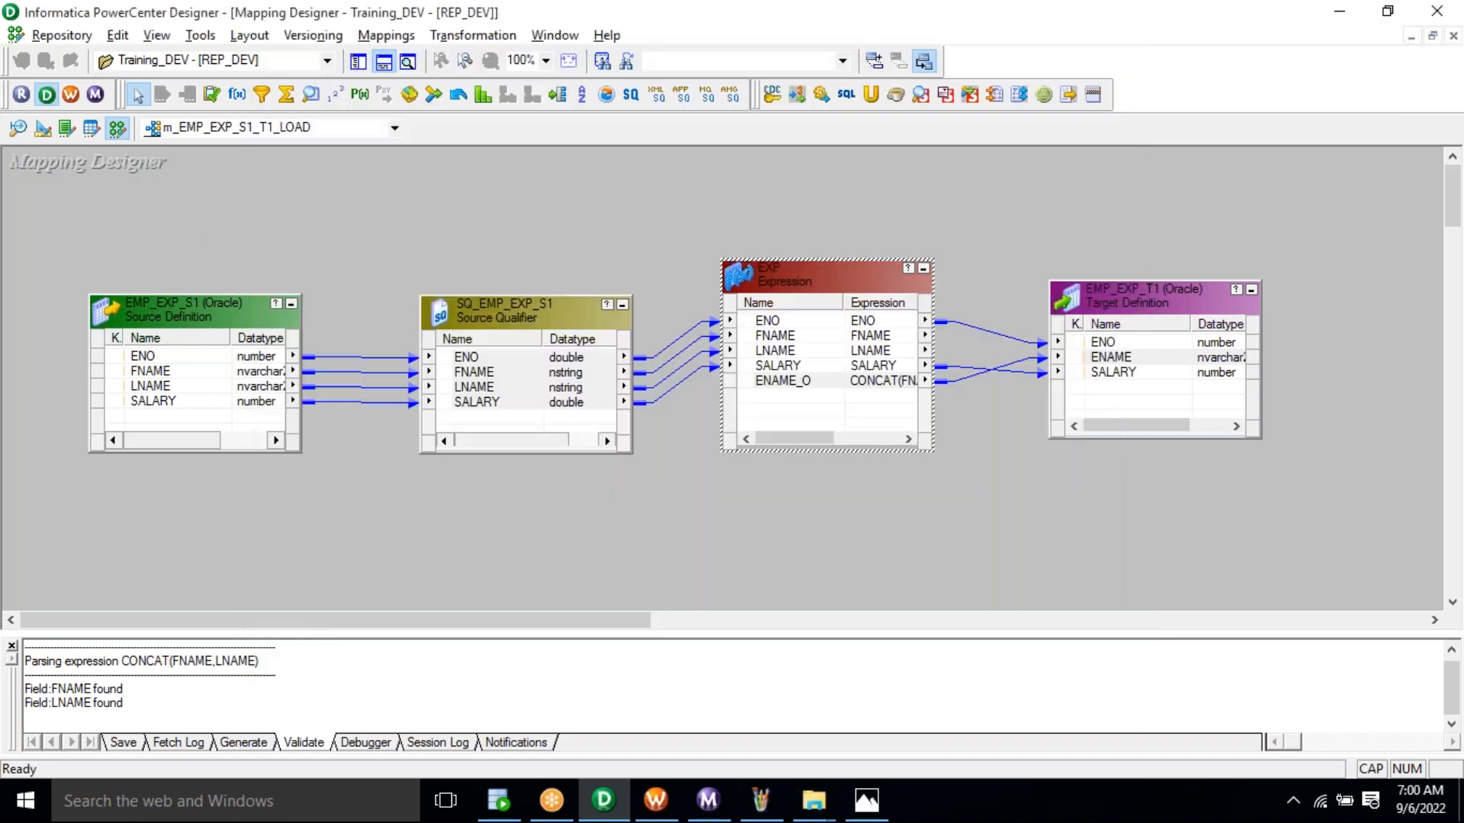
Save the mapping m_EMP_EXP_S1_T1_LOAD to the repository.
left_click(57, 41)
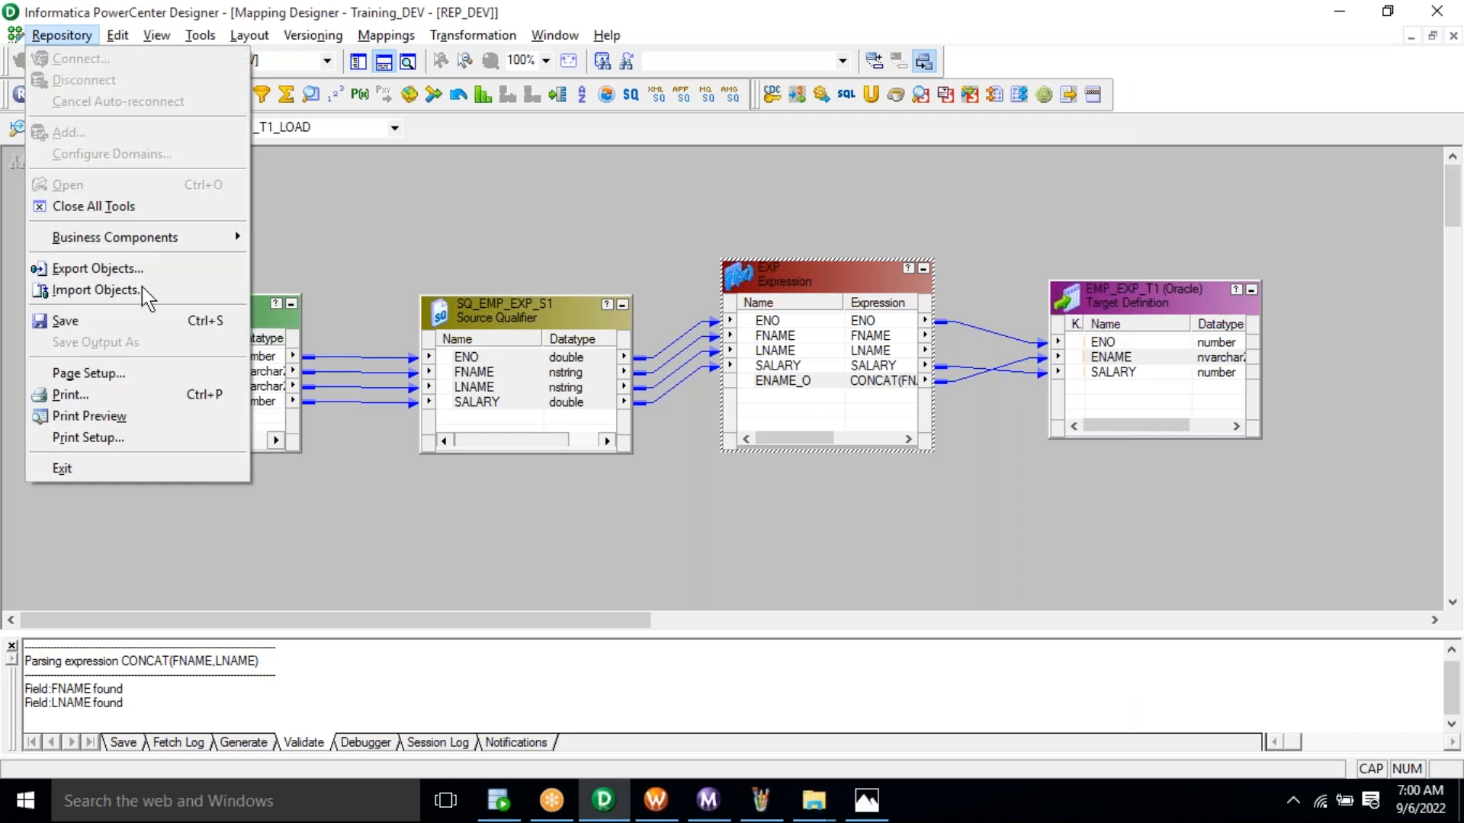
left_click(169, 332)
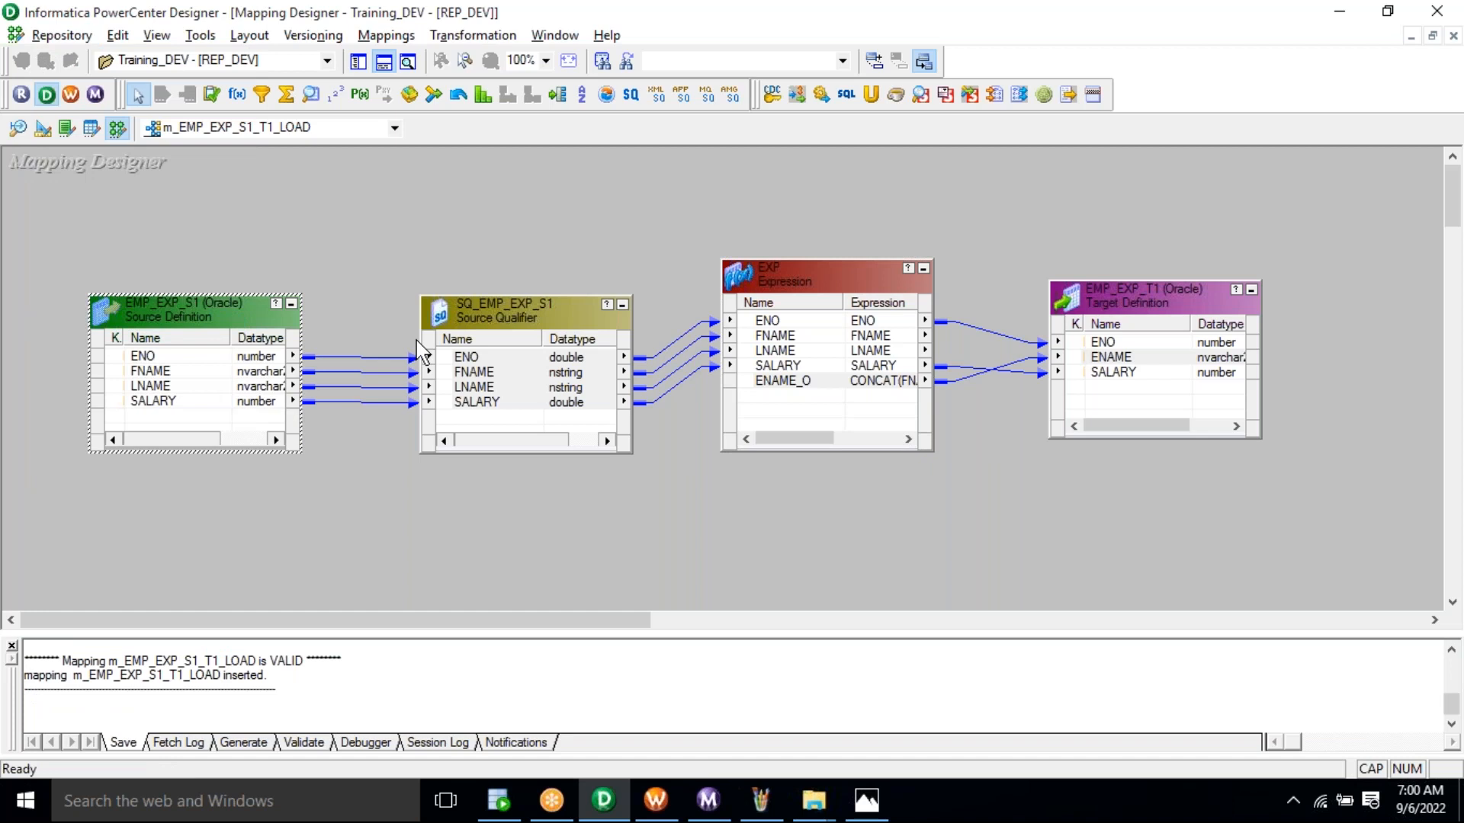
left_click(417, 343)
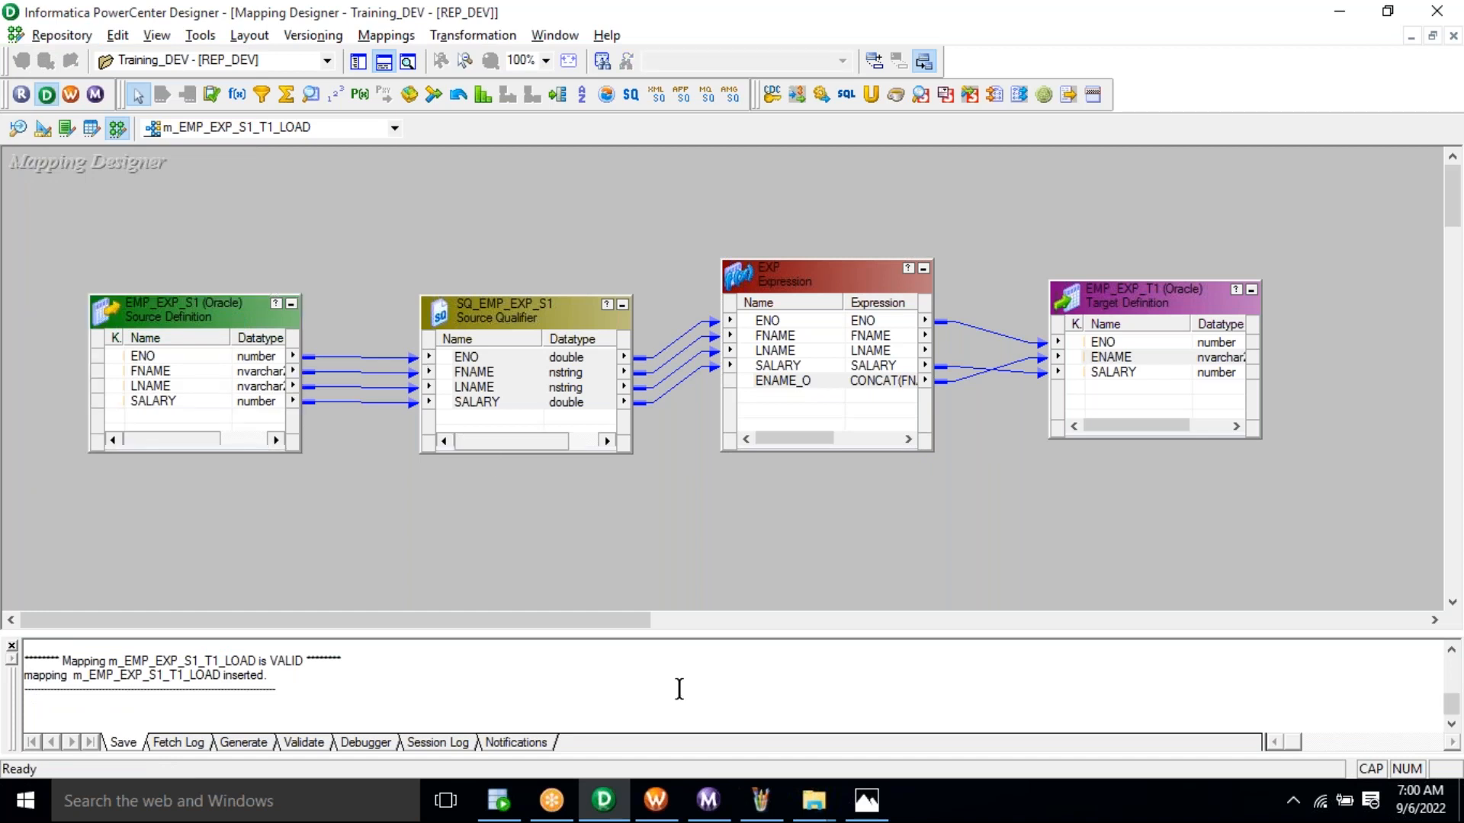
Switch to Workflow Manager, clear the Task Developer workspace, and create session s_m_EMP_EXP_S1_T1_LOAD for mapping m_EMP_EXP_S1_T1_LOAD.
left_click(656, 800)
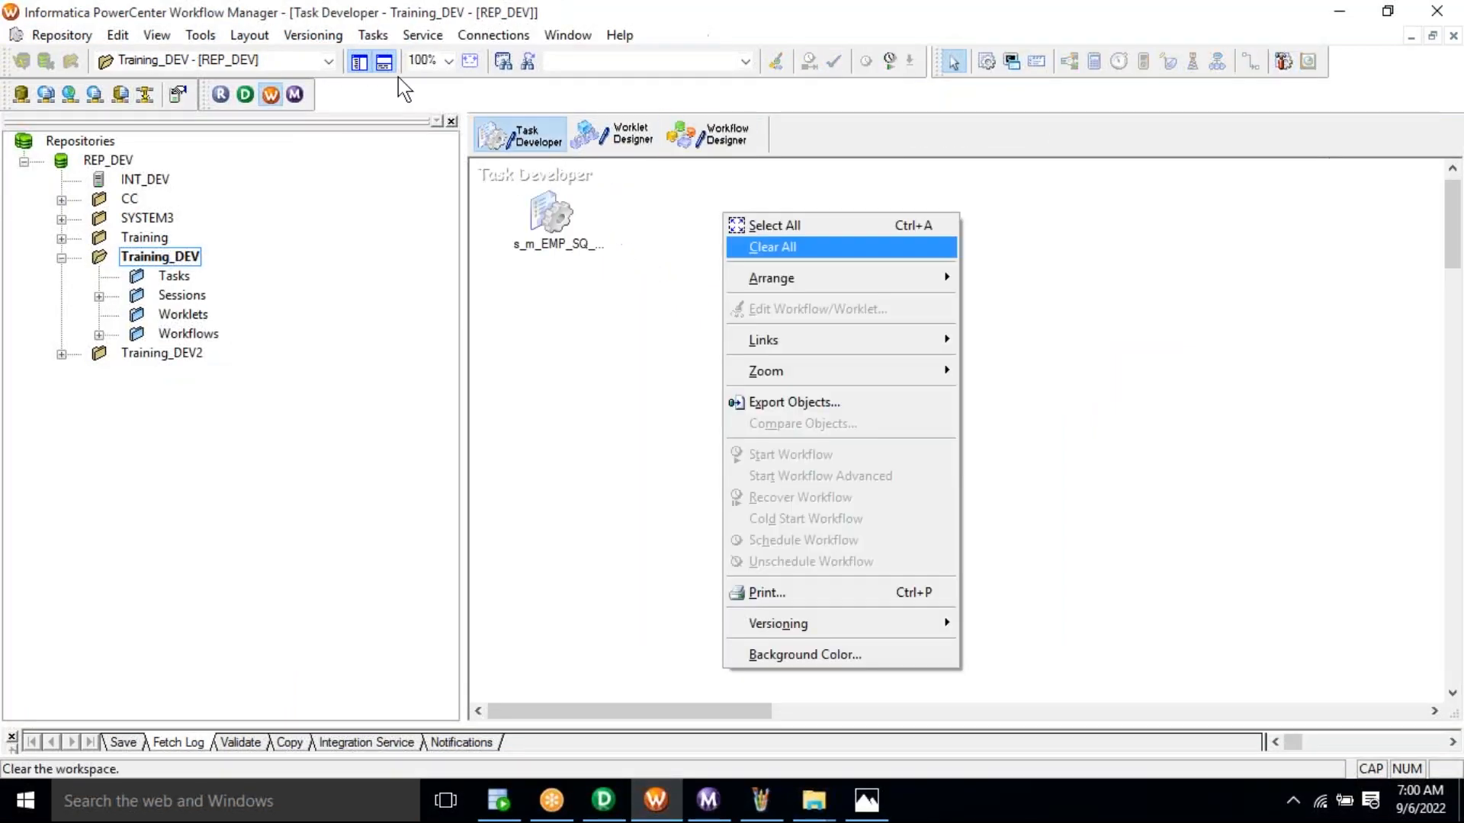
key("Return")
left_click(369, 35)
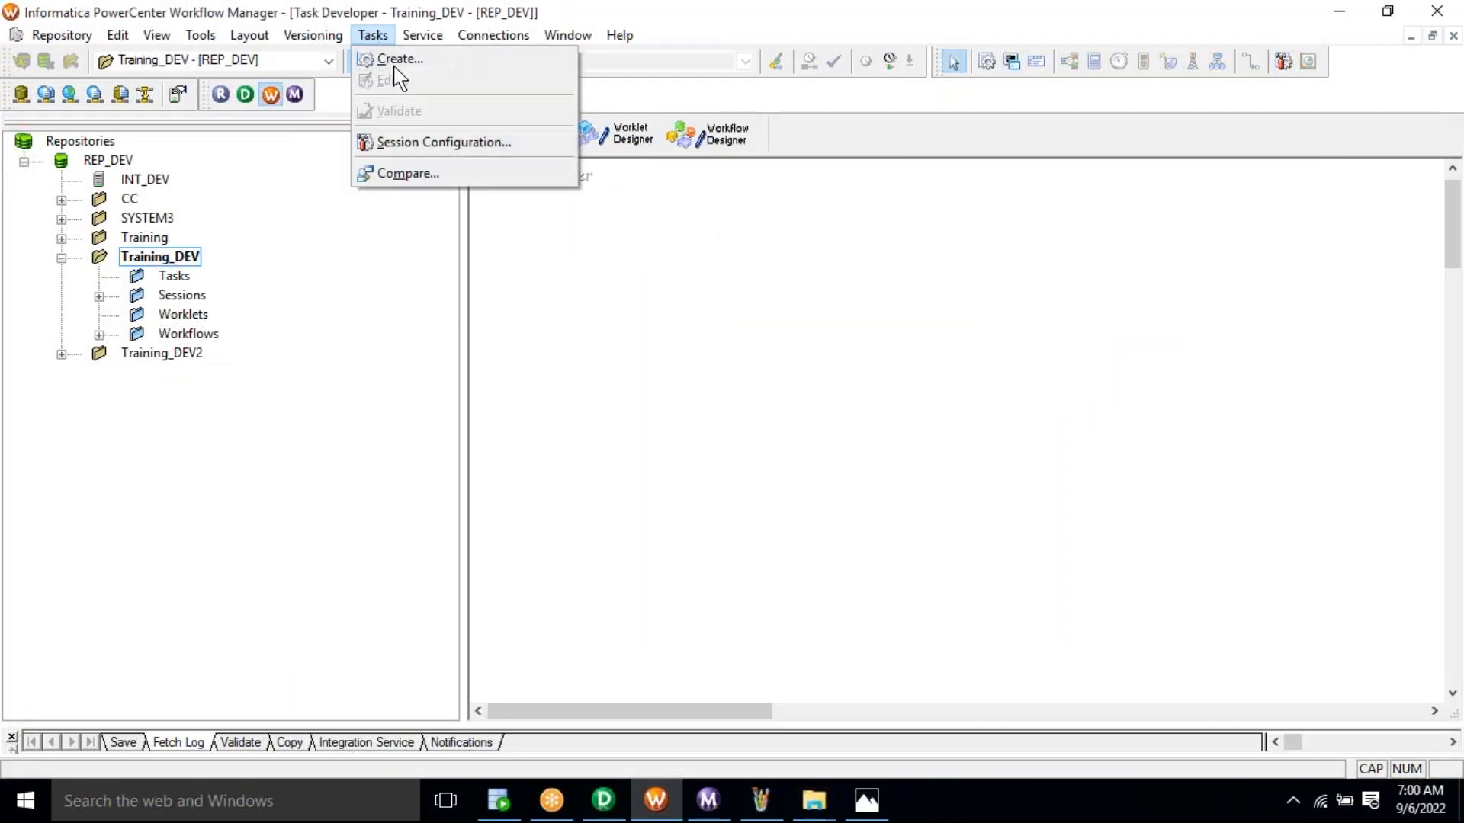
left_click(395, 60)
key("Caps_Lock")
type("s_m_EMP_EXP_S1_T1_LOAD")
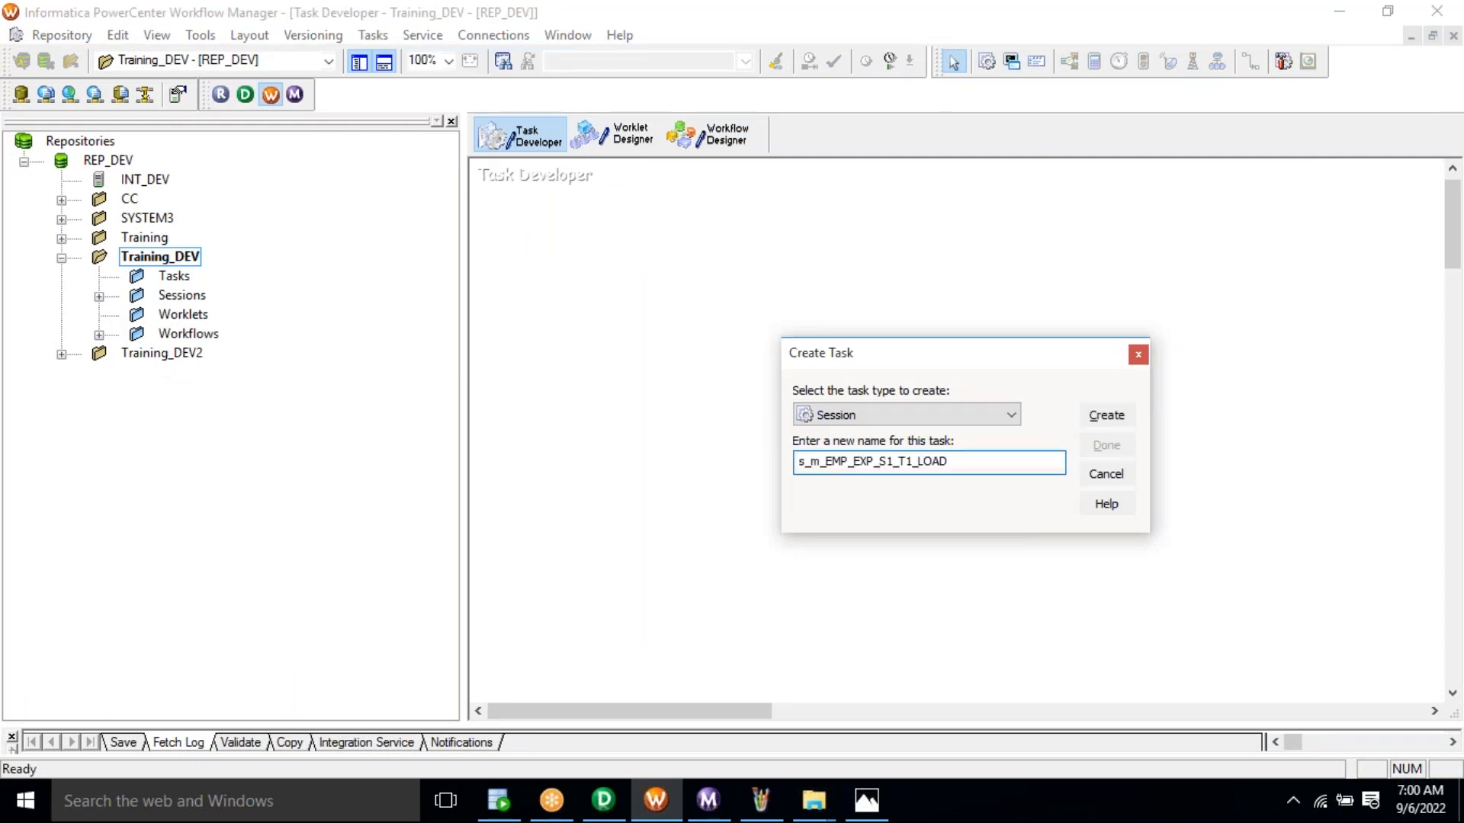
key("Return")
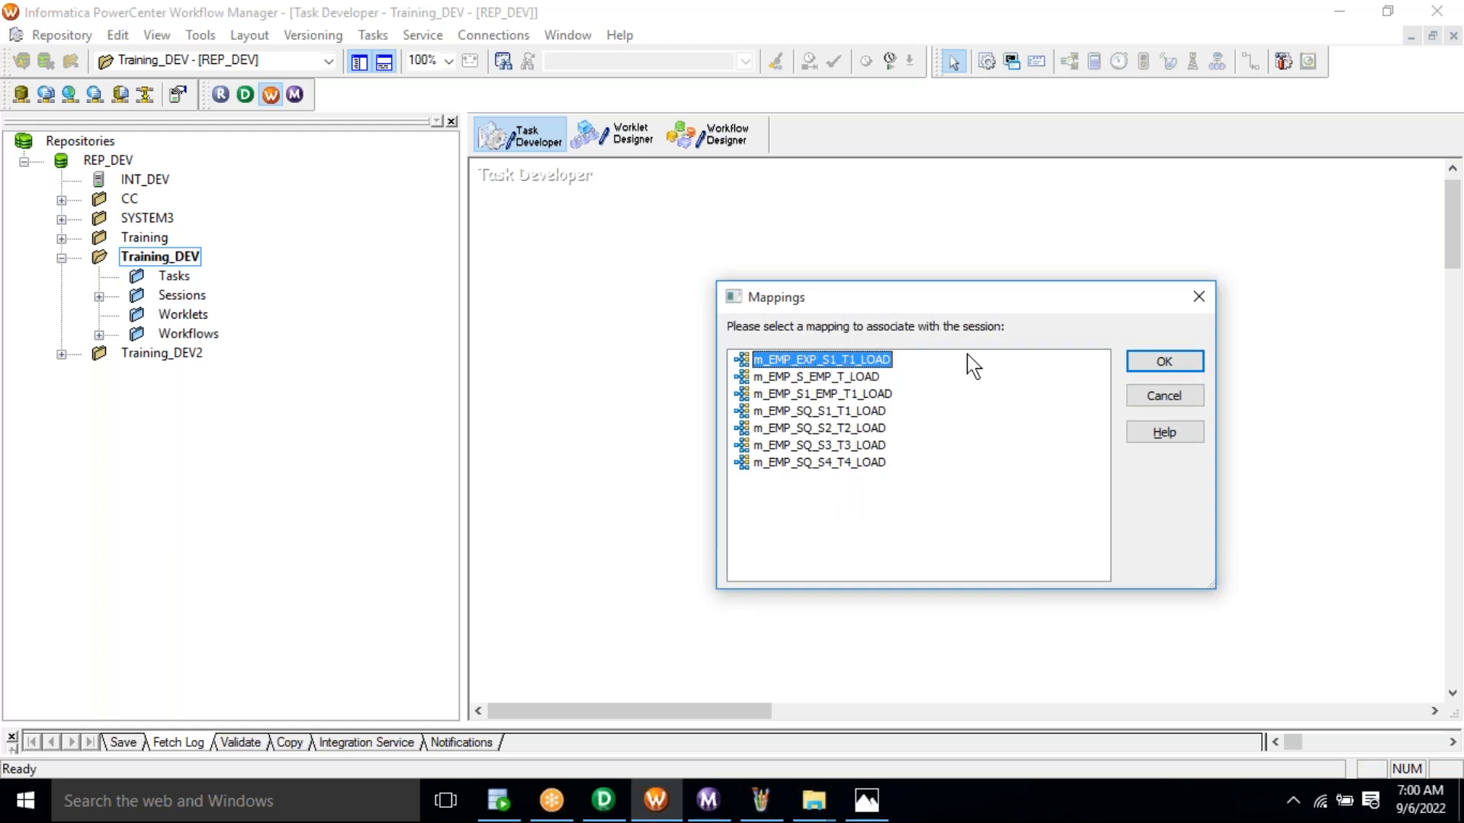
left_click(1164, 364)
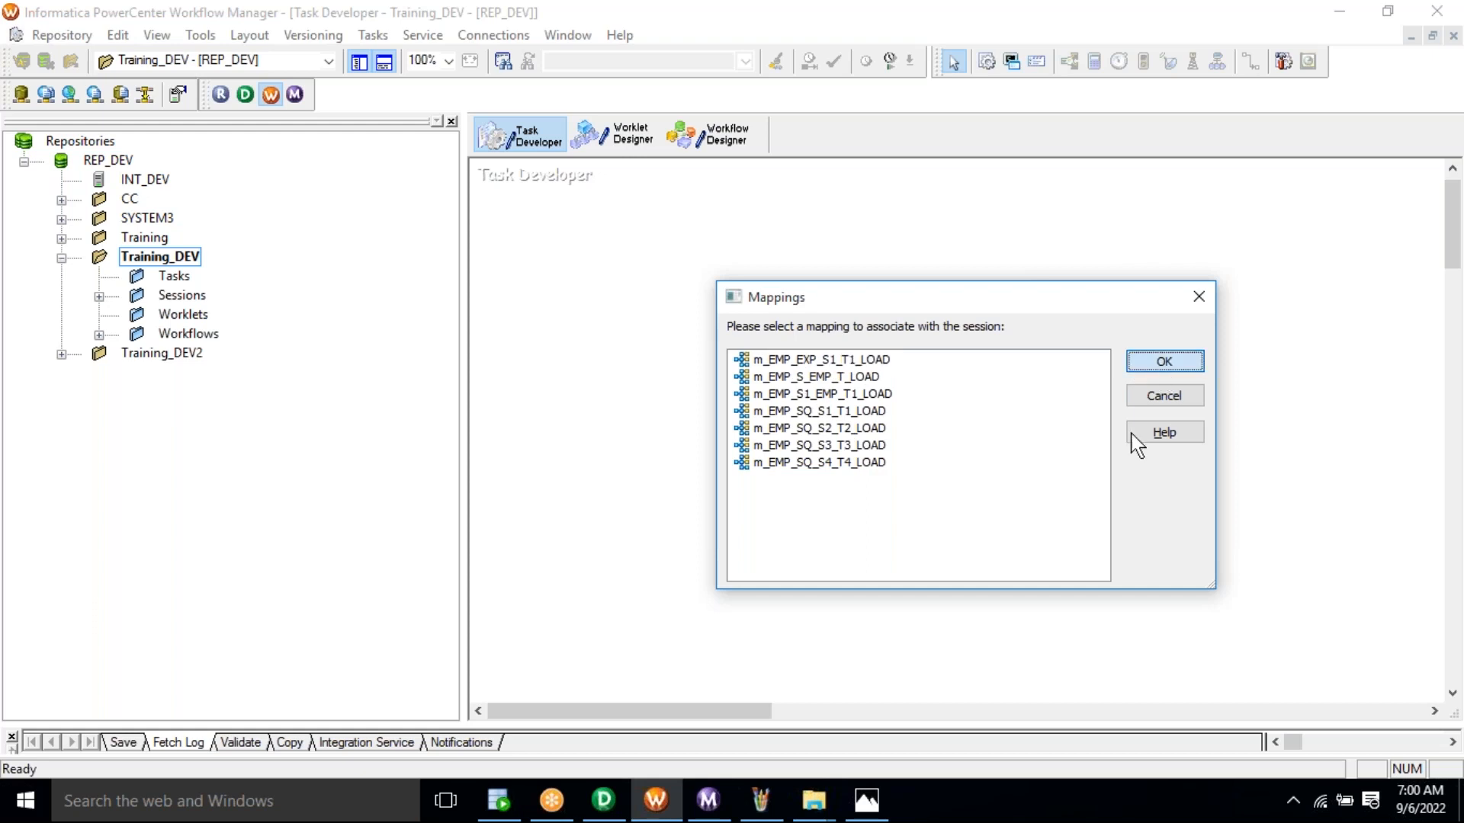
left_click(1109, 450)
Create a workflow named wf_m_EMP_EXP_S1_T1_LOAD in Workflow Designer, using integration service INT_DEV.
left_click(744, 149)
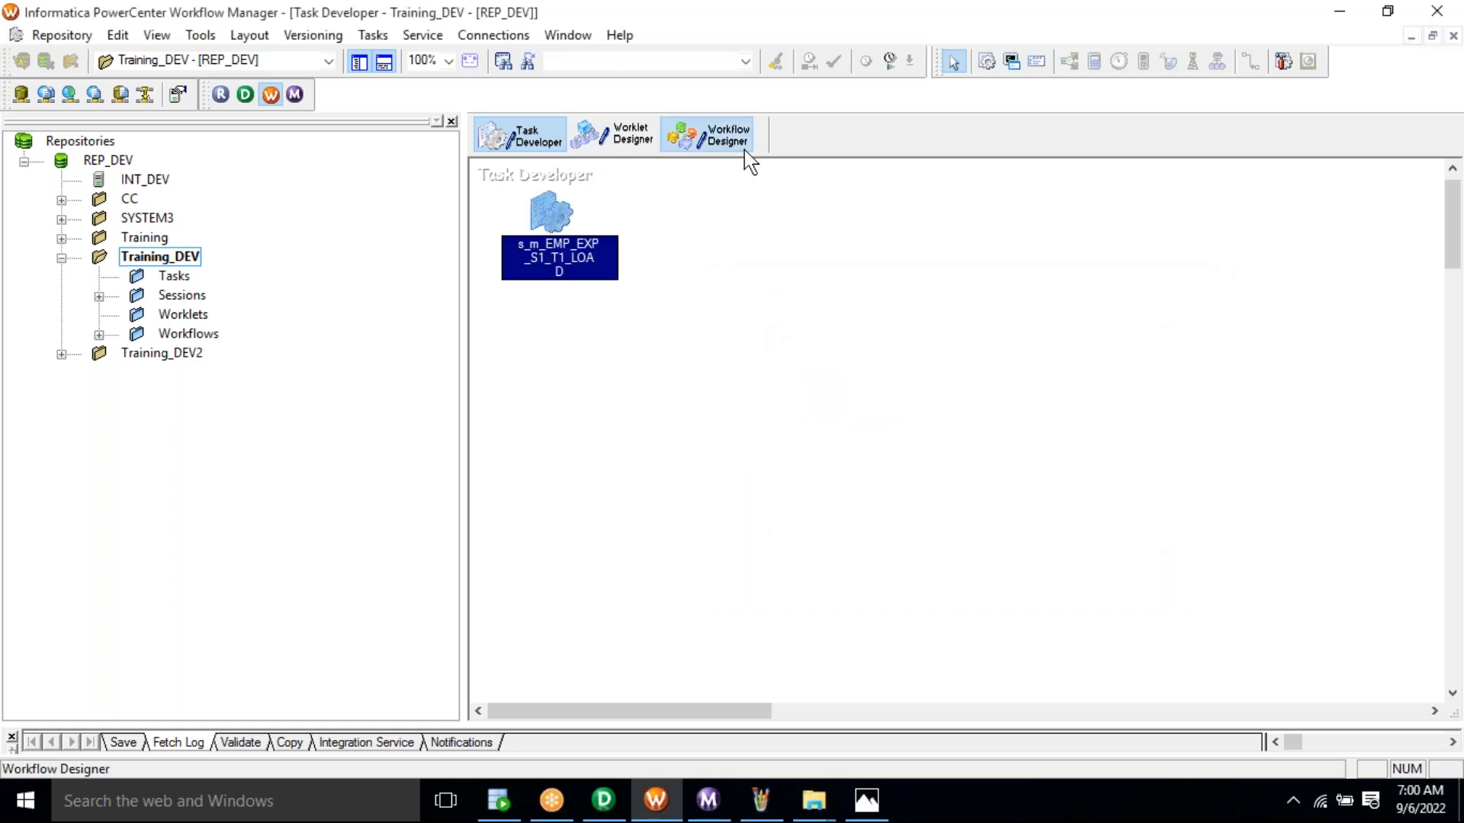
left_click(385, 35)
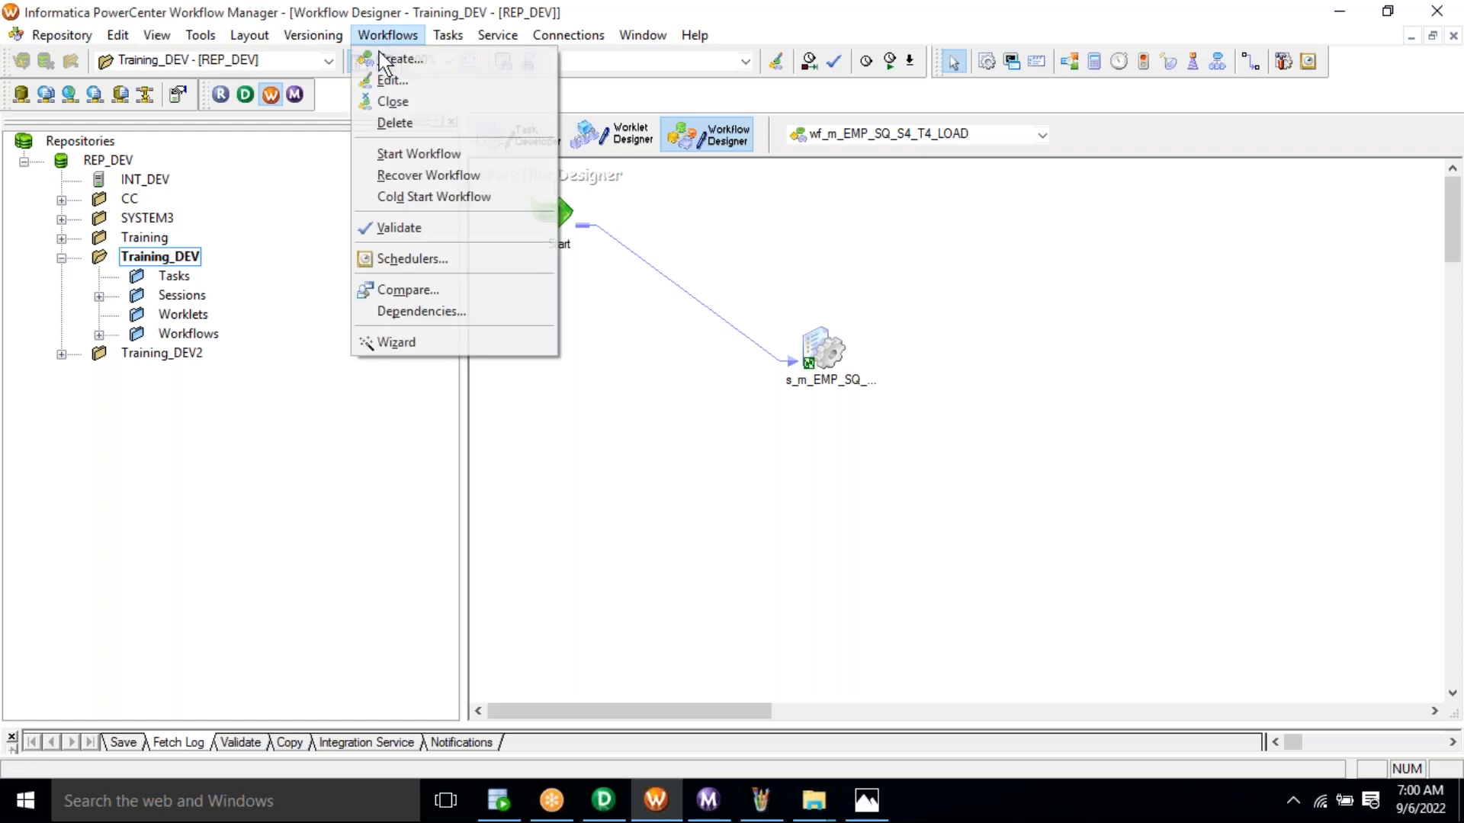
left_click(385, 60)
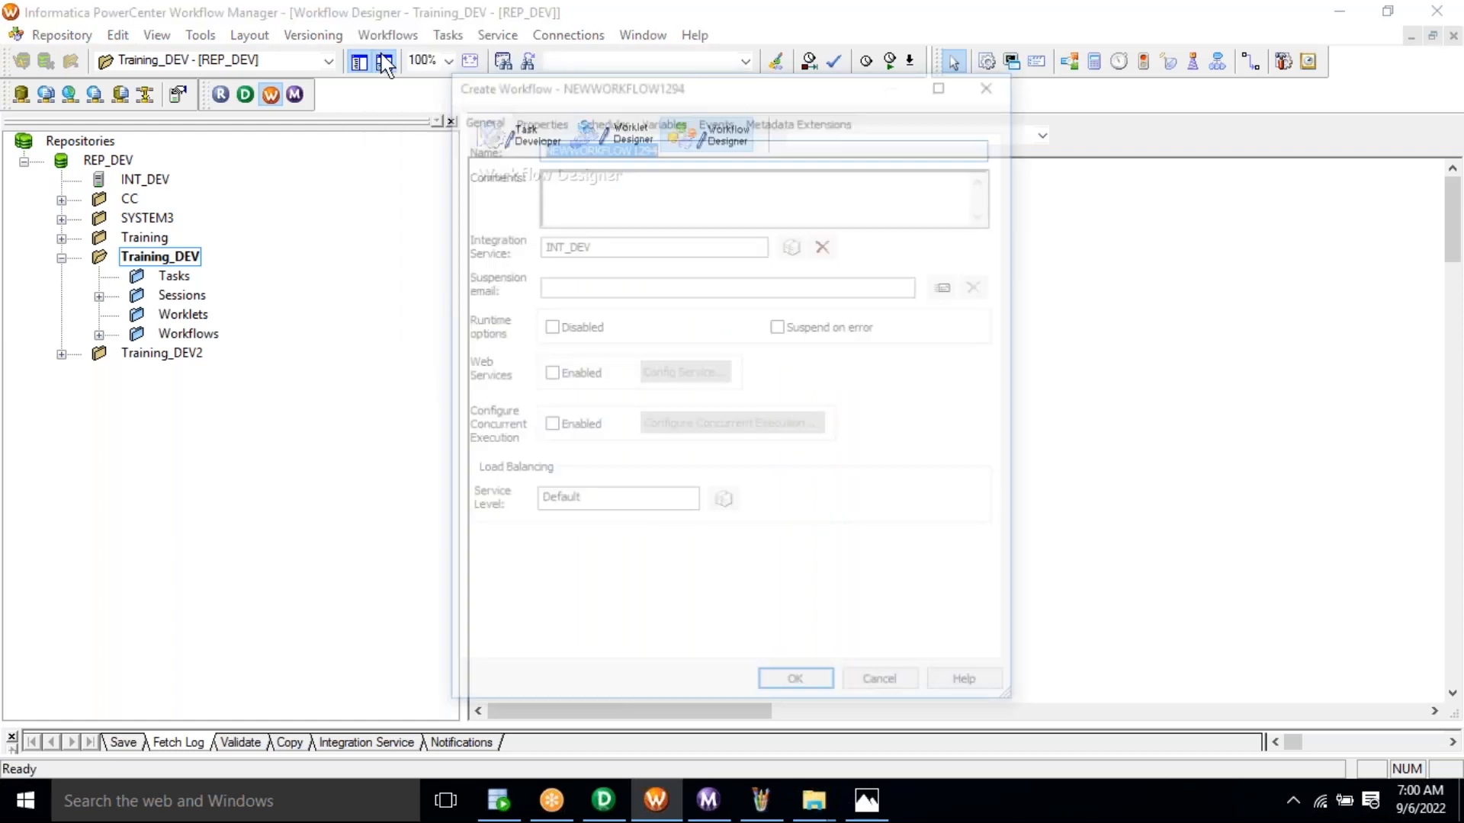
type("wf_m_EMP_EXP_S1_T1_LOAD")
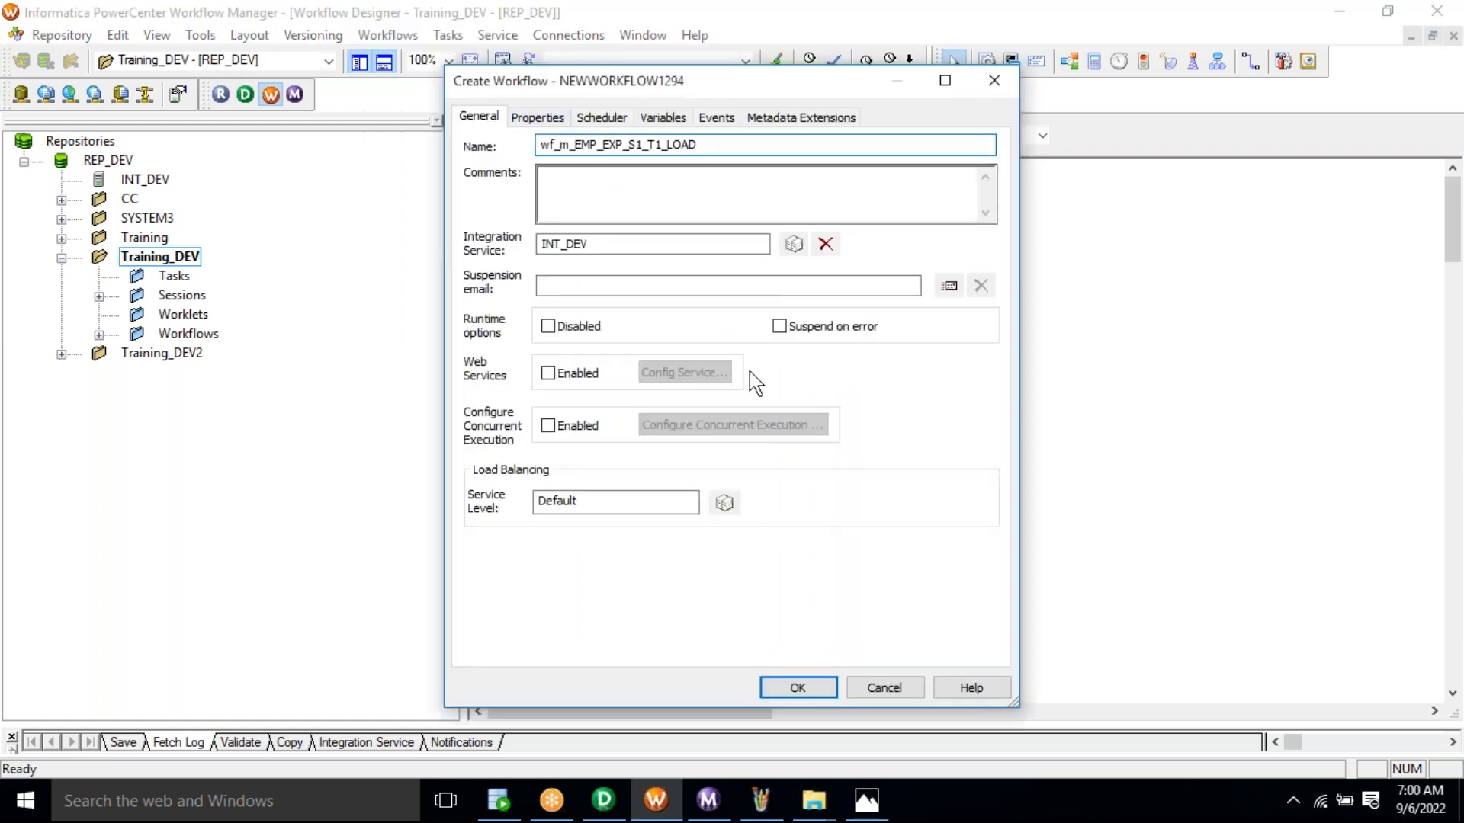
left_click(797, 690)
Add session s_m_EMP_EXP_S1_T1_LOAD to the workflow and link the Start task to it.
left_click(190, 300)
double_click(190, 301)
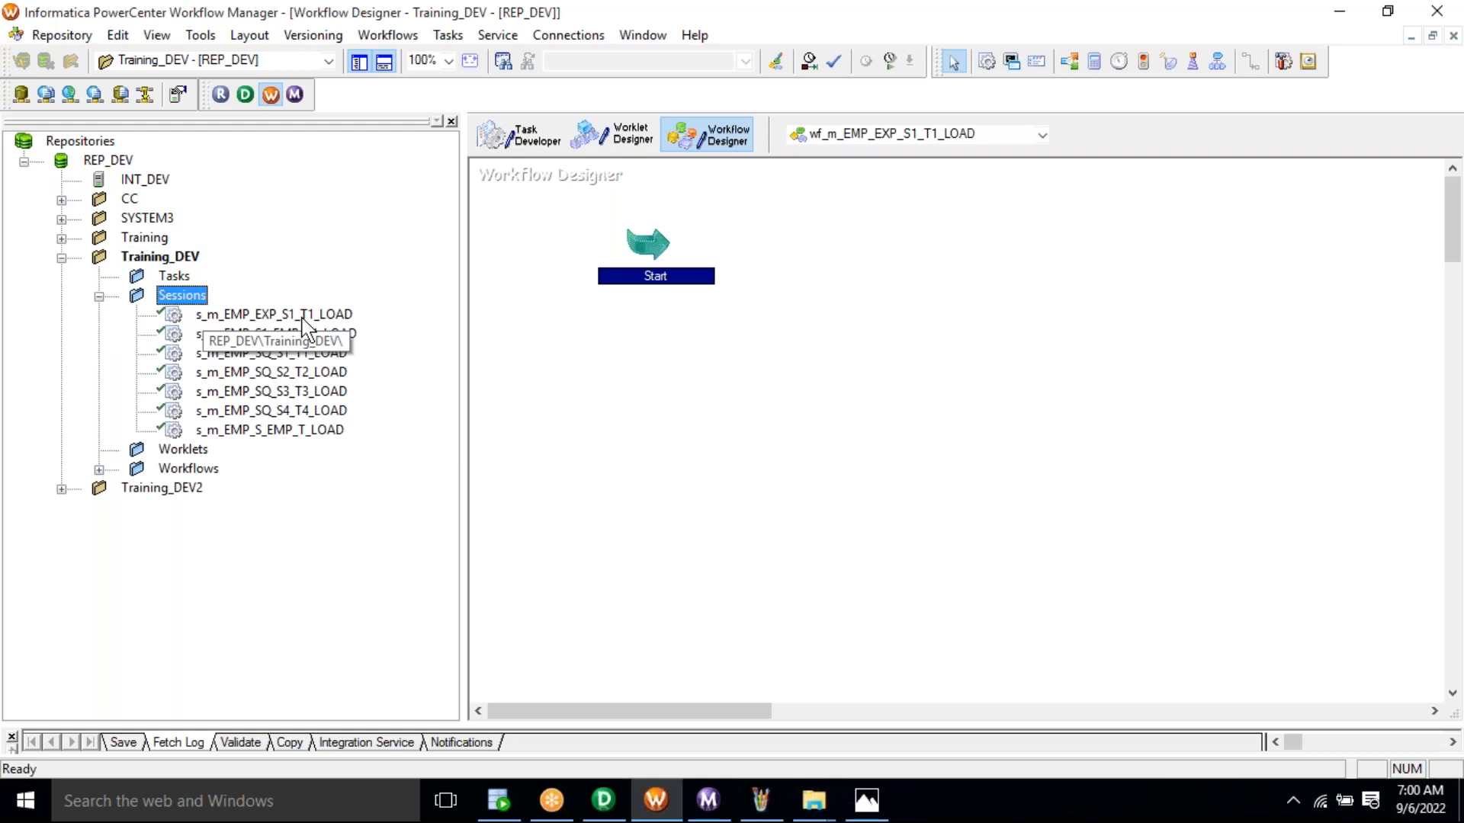
left_click(302, 315)
left_click_drag(302, 315, 908, 320)
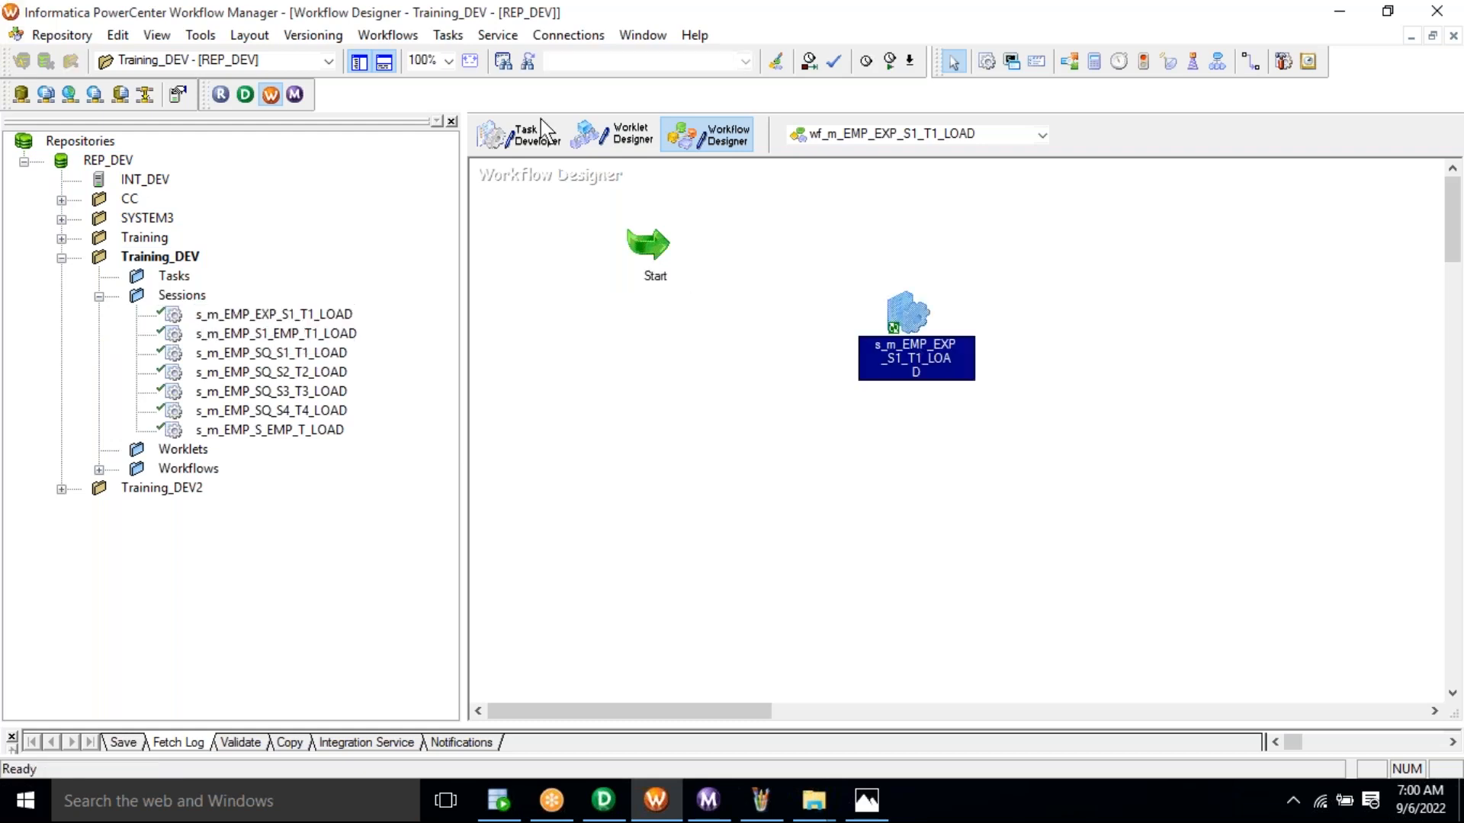
left_click(448, 36)
left_click(506, 161)
mouse_move(642, 262)
left_mouse_down()
mouse_move(648, 241)
mouse_move(910, 322)
left_mouse_up()
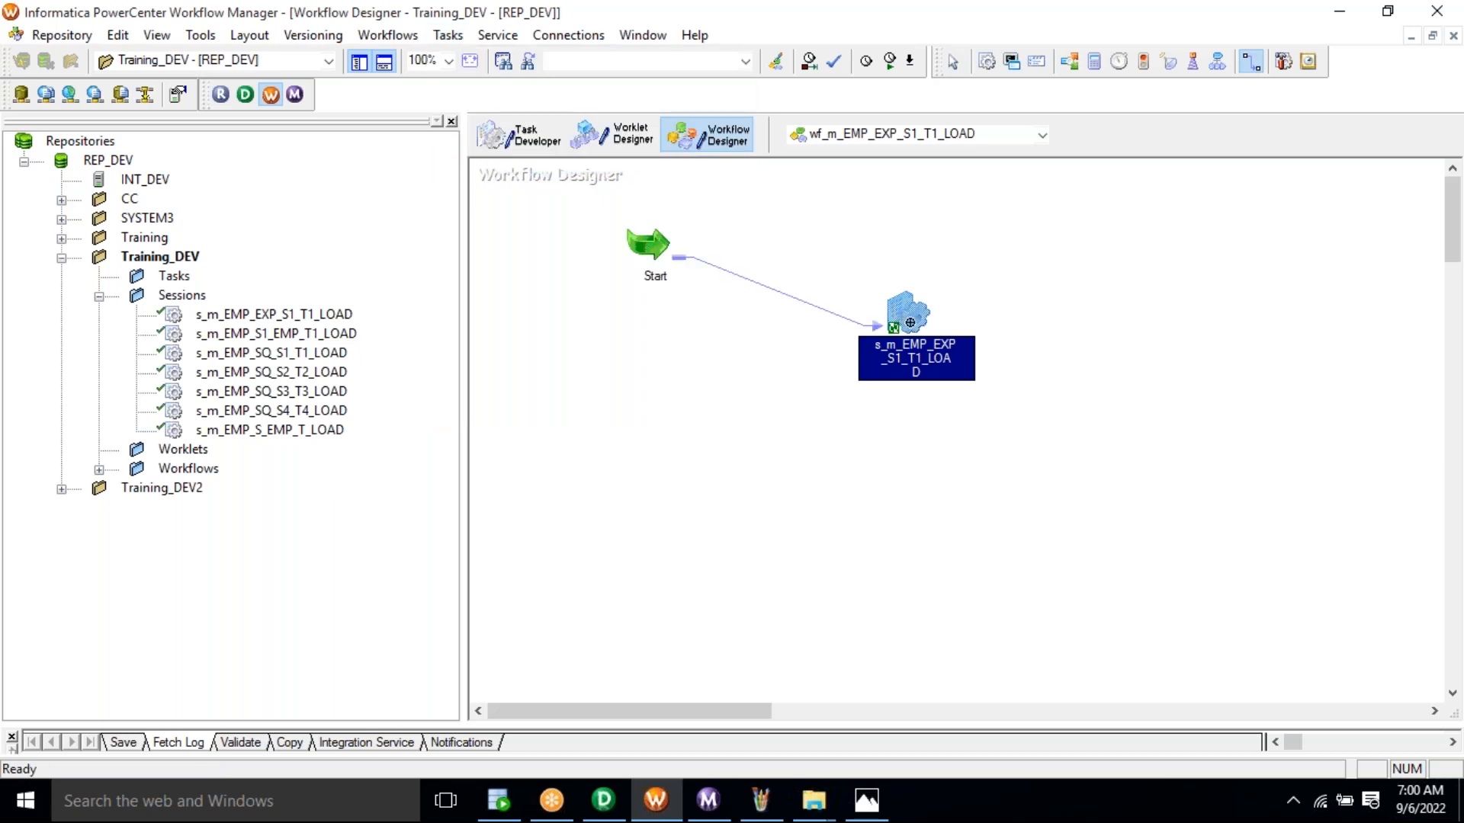
Save workflow wf_m_EMP_EXP_S1_T1_LOAD to the repository and start it.
left_click(62, 35)
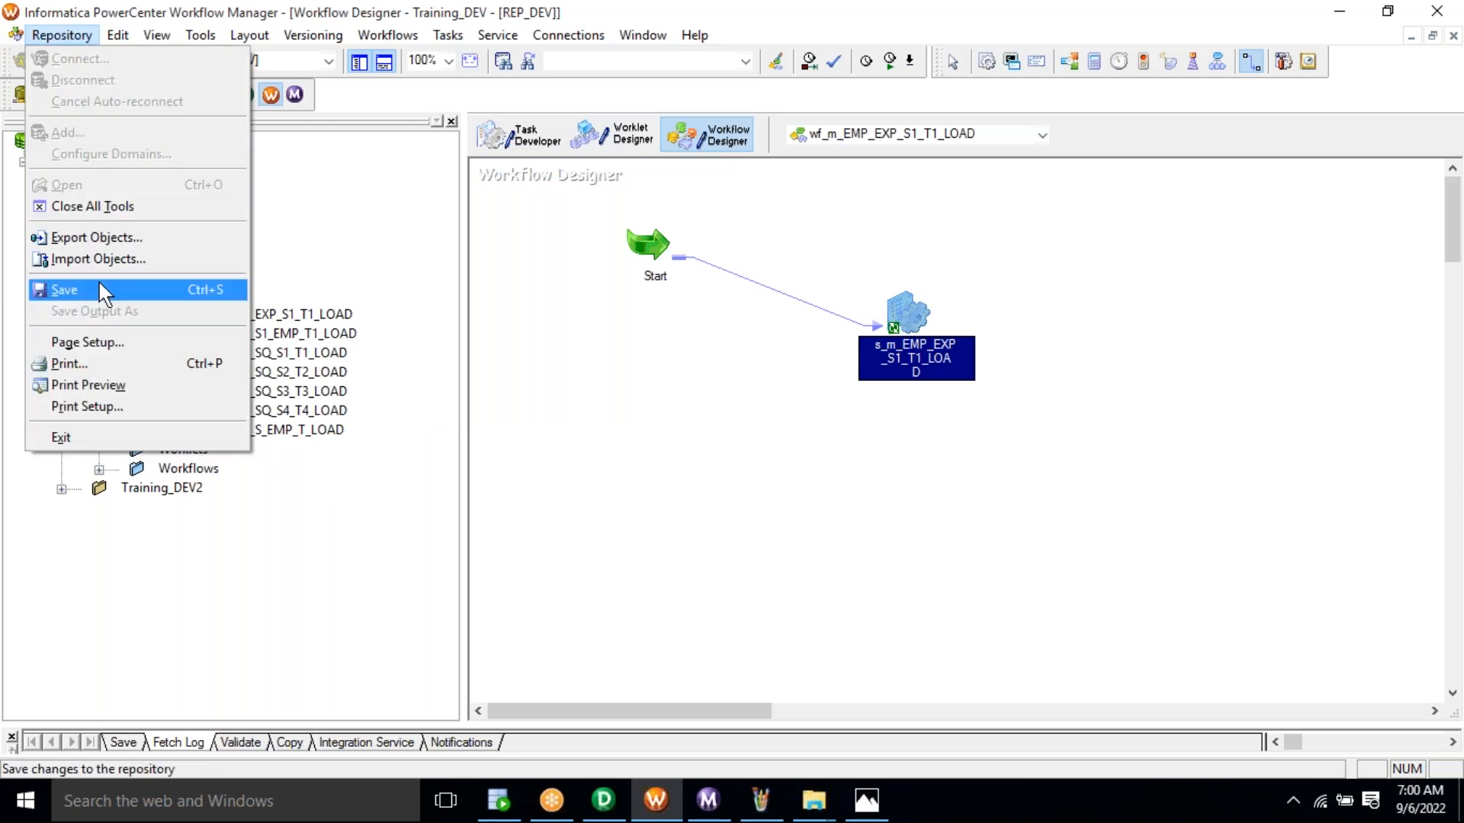
left_click(98, 283)
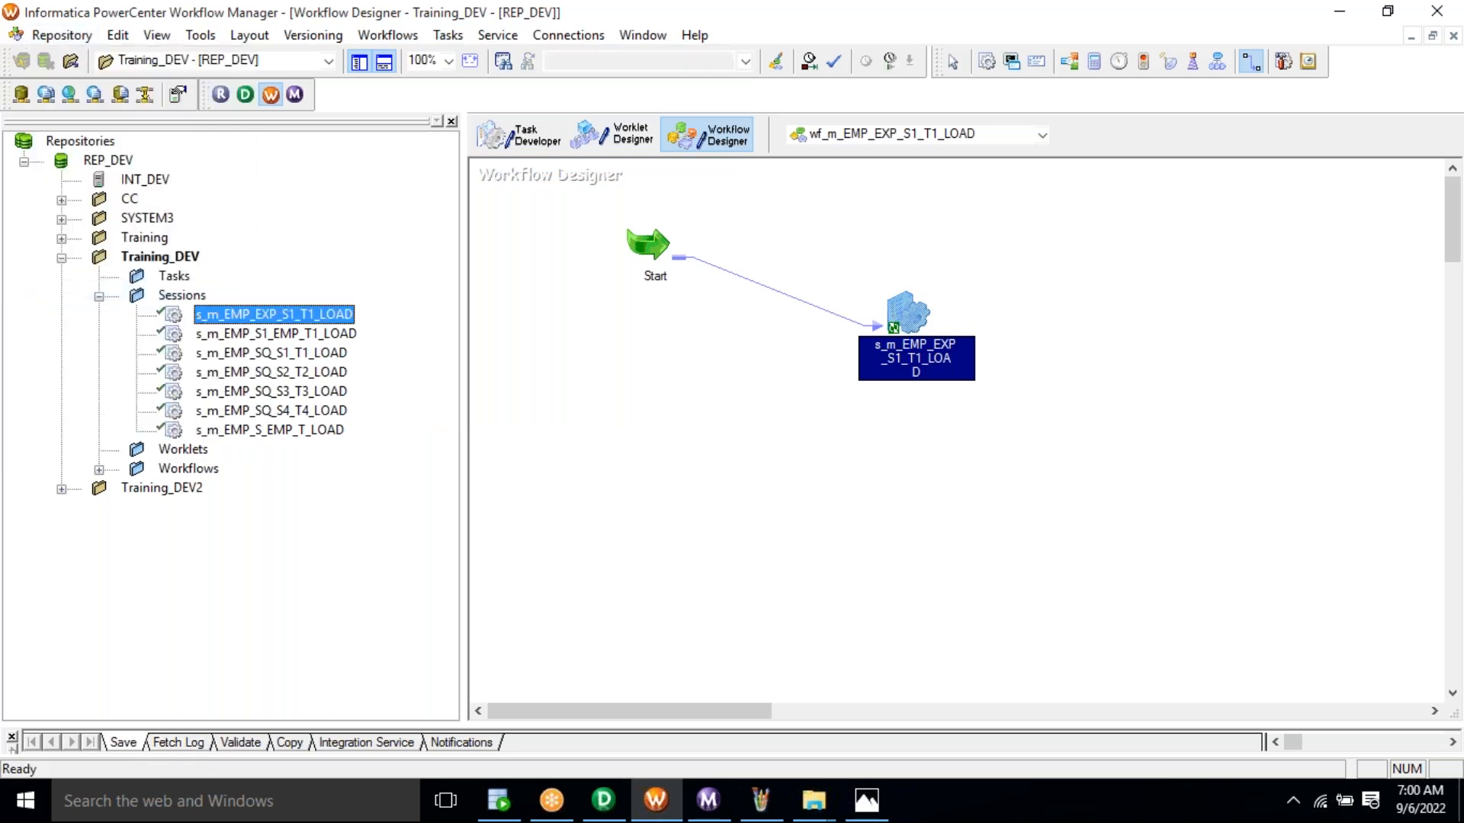
left_click(615, 453)
right_click(615, 453)
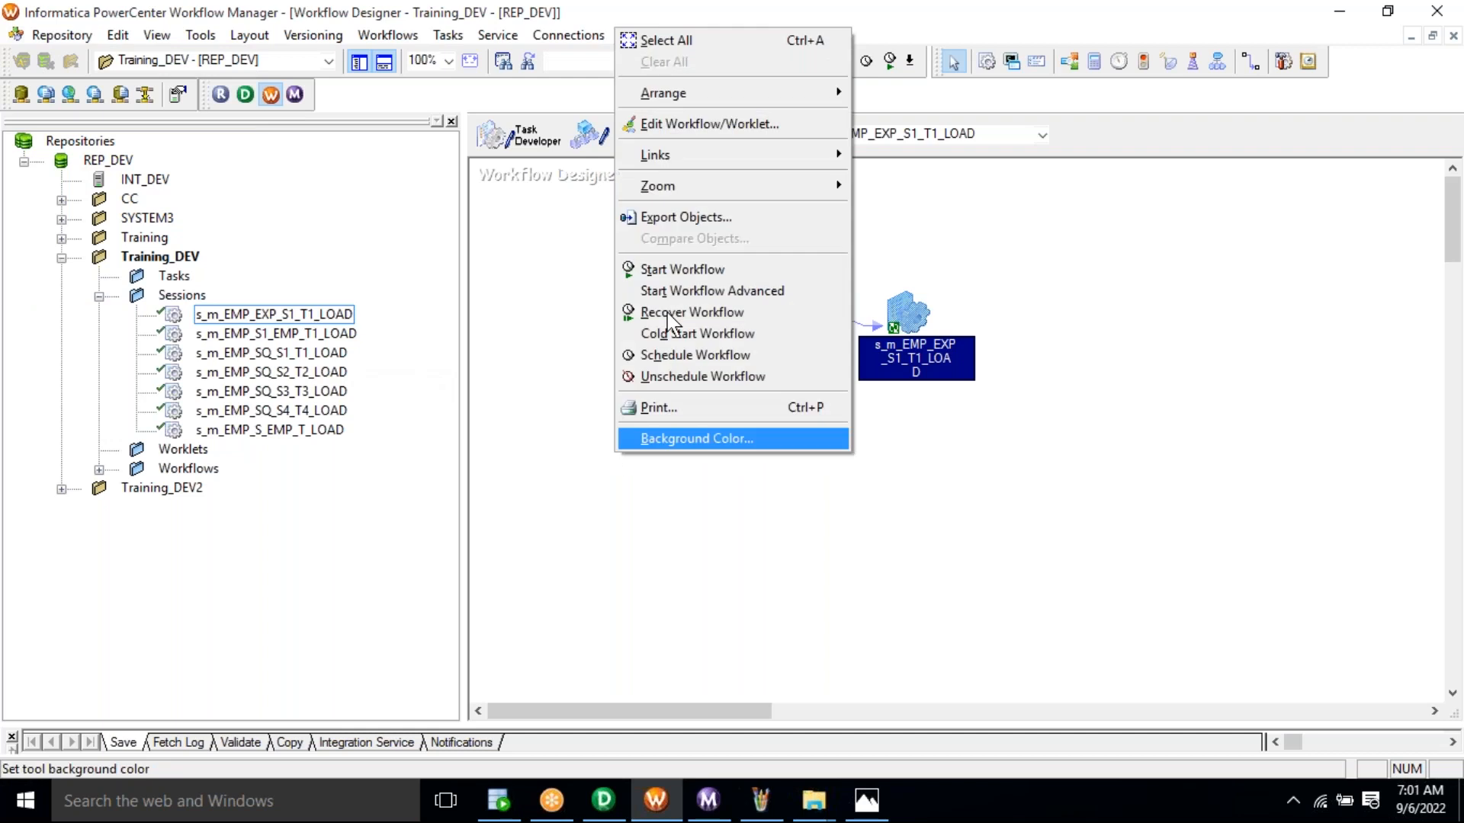
left_click(662, 275)
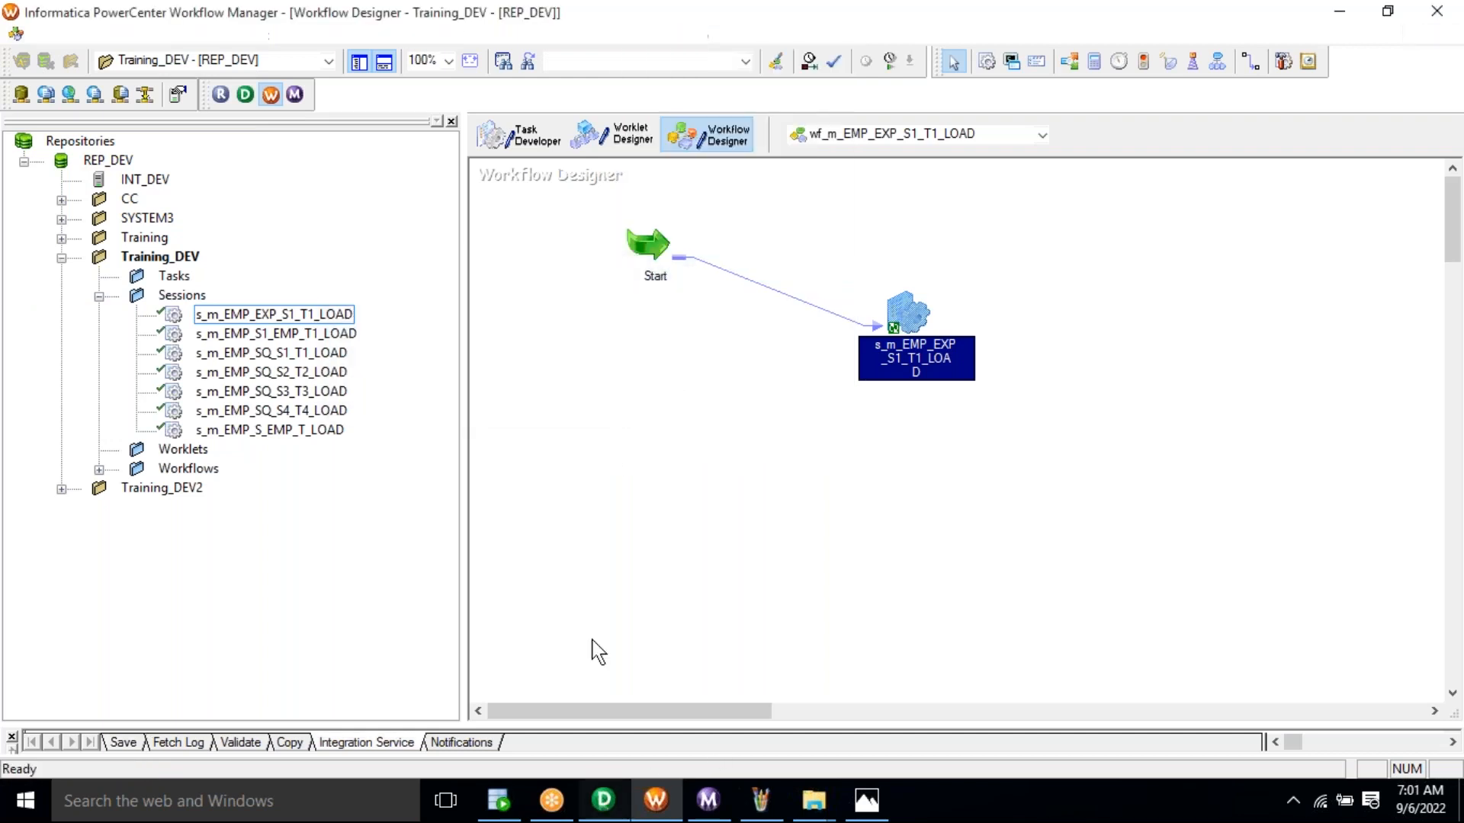
Inspect the links from SQ_EMP_EXP_S1 into EXP in Designer, and query source table EMP_EXP_S1 in SQL Developer to examine its first row.
left_click(603, 799)
left_click_drag(660, 299, 676, 402)
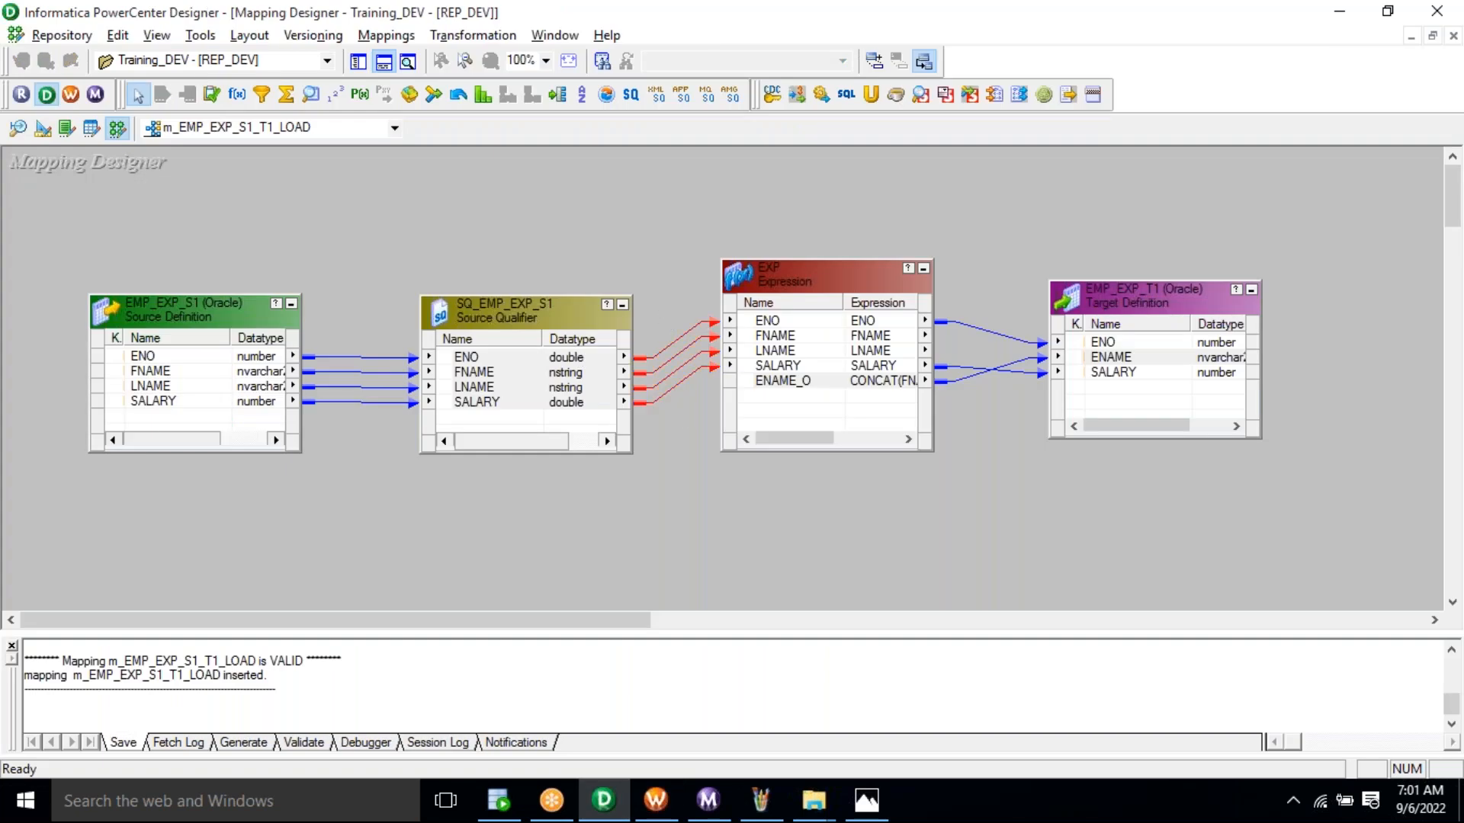
left_click(498, 800)
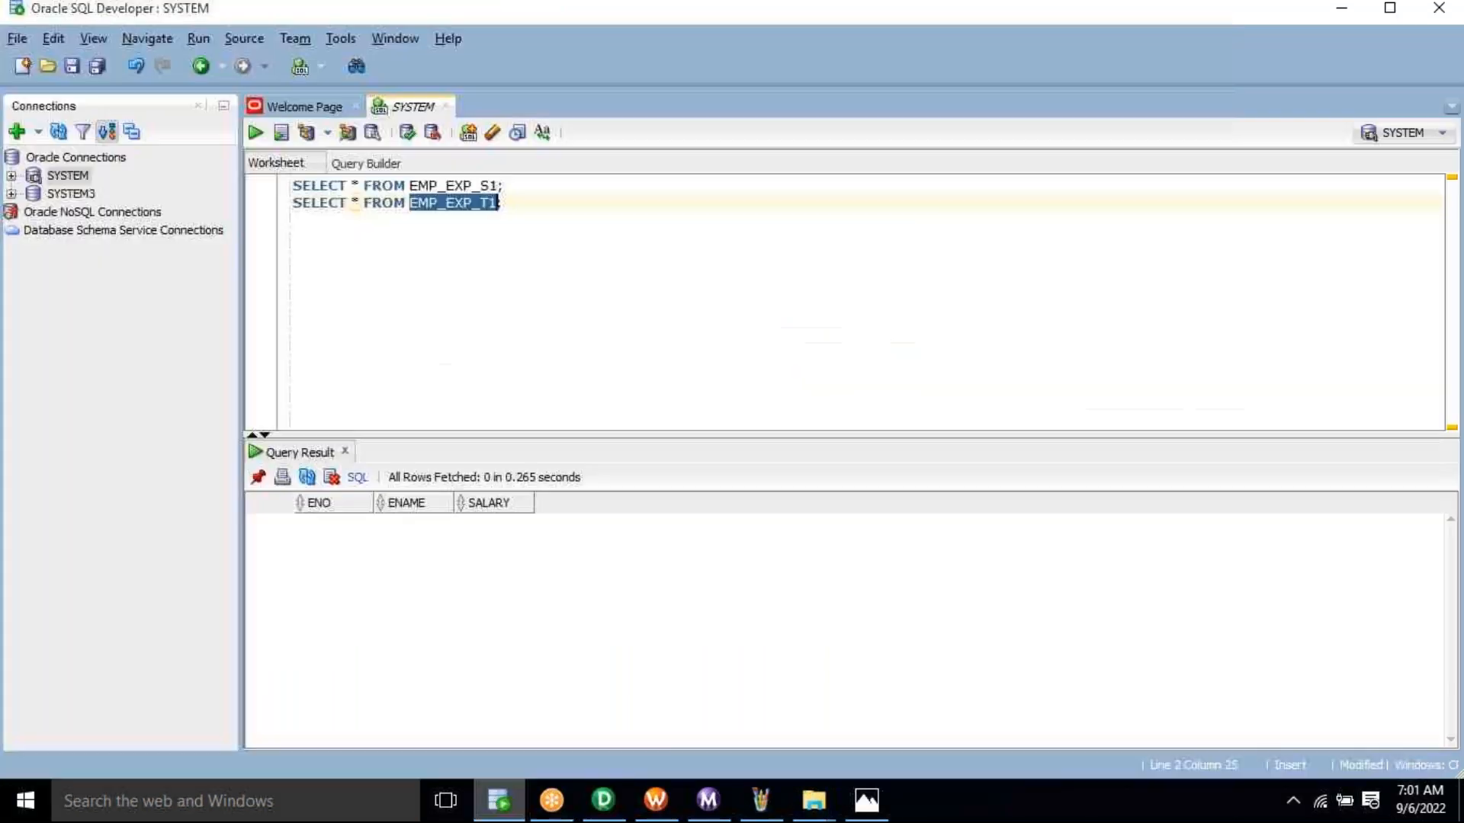
left_click(510, 187)
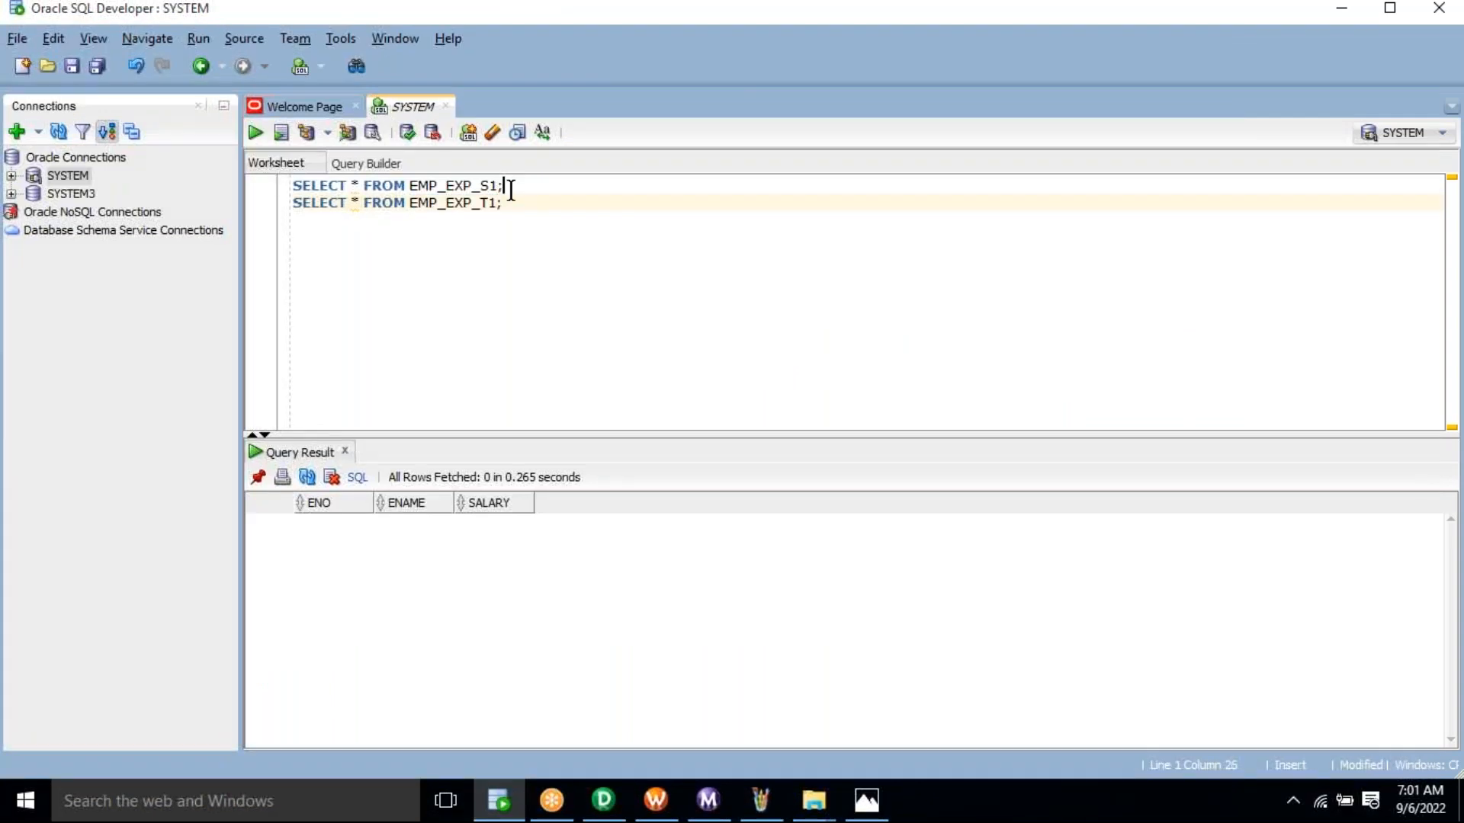
triple_click(510, 188)
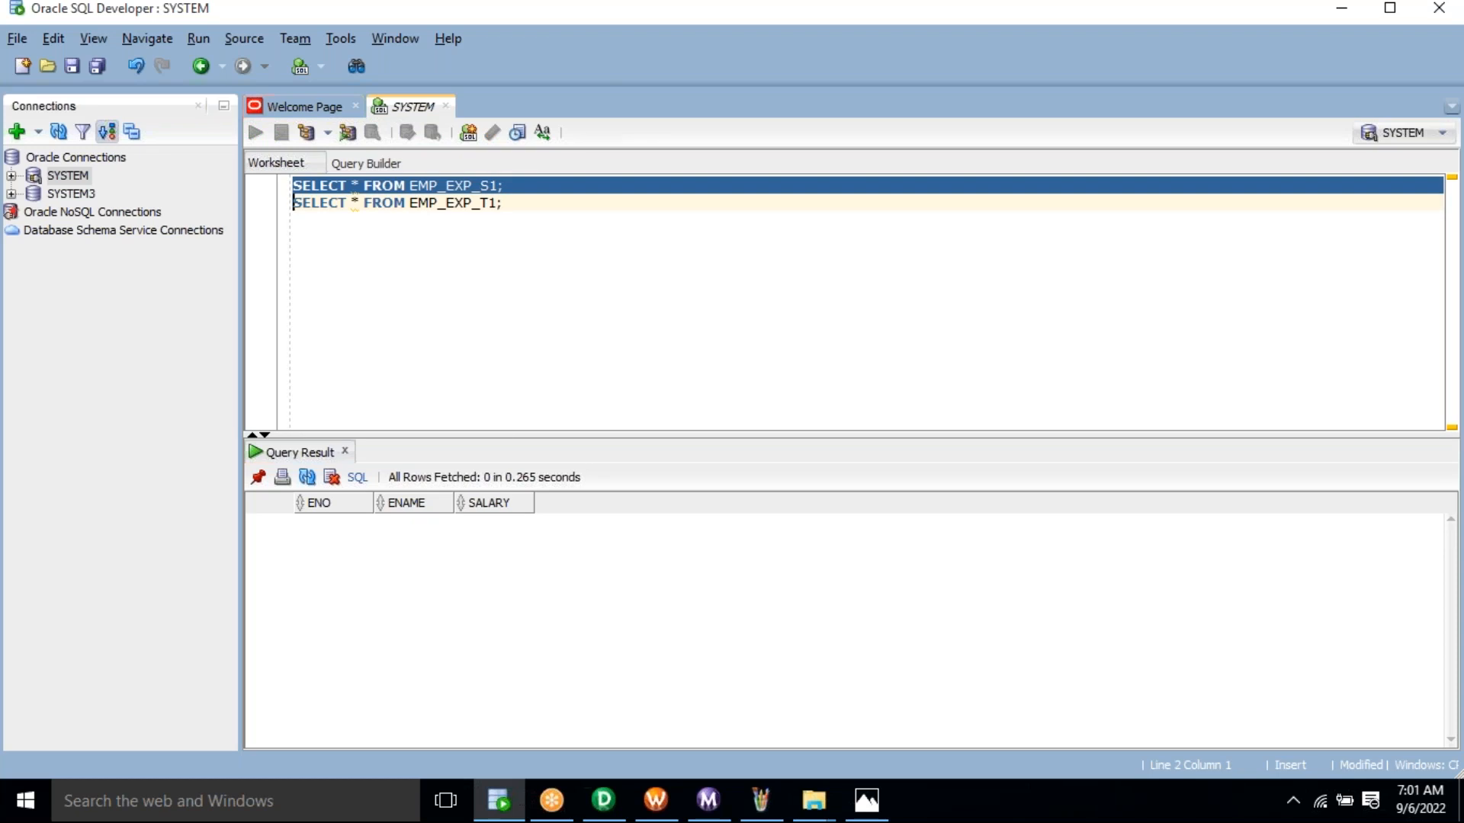
key("ctrl+Return")
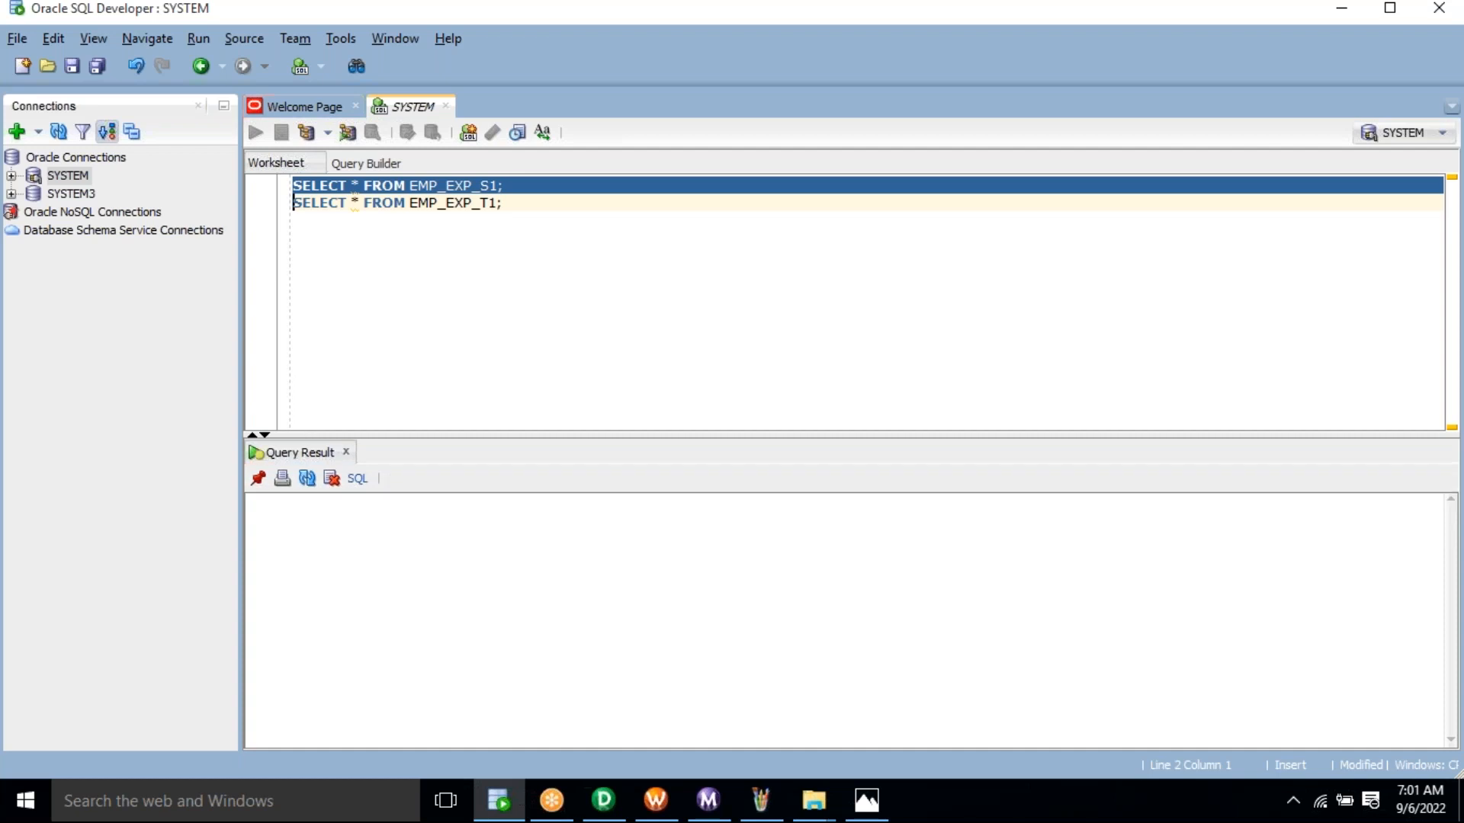
key("Left")
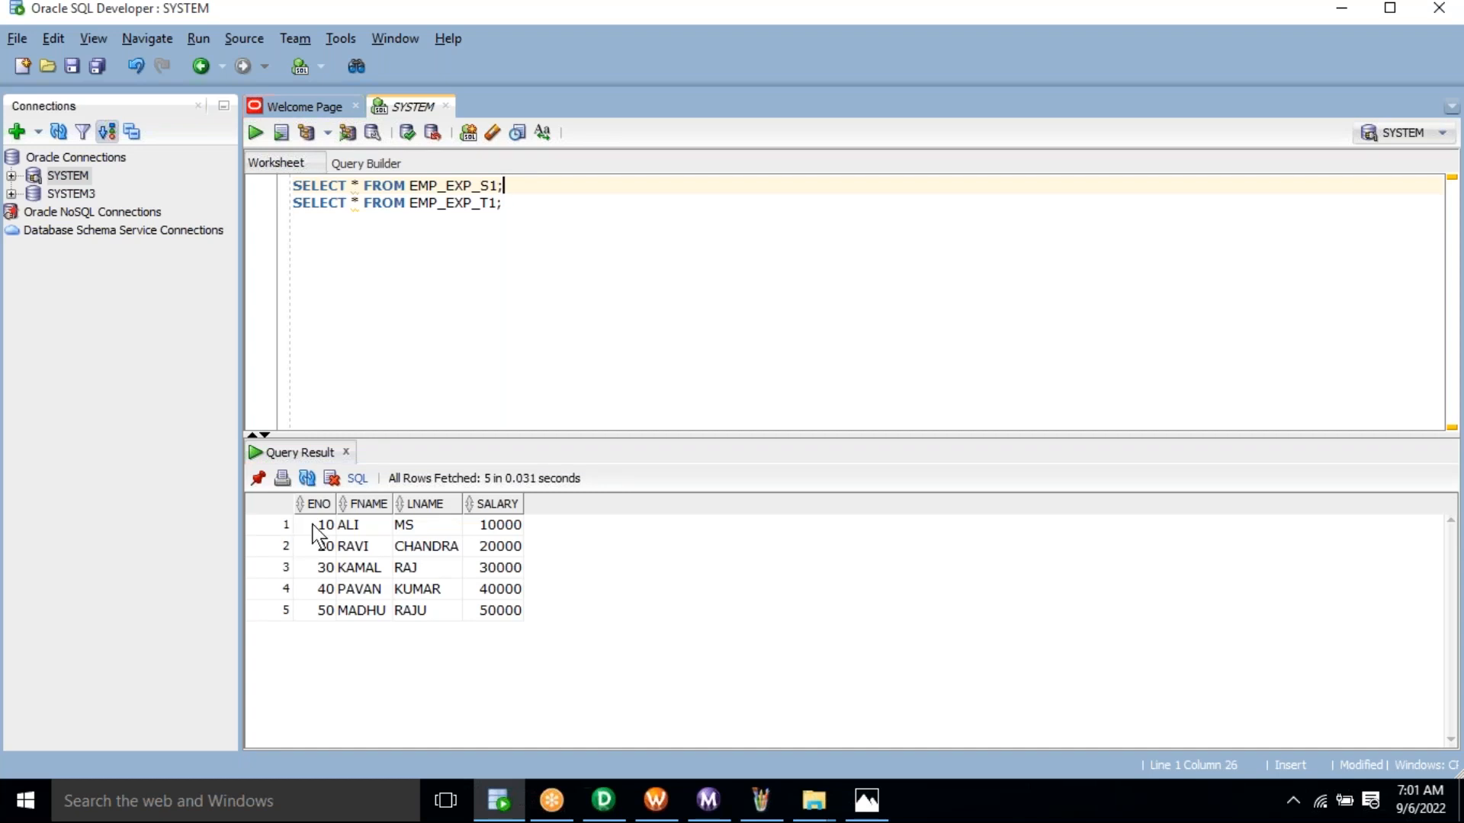
left_click(505, 526)
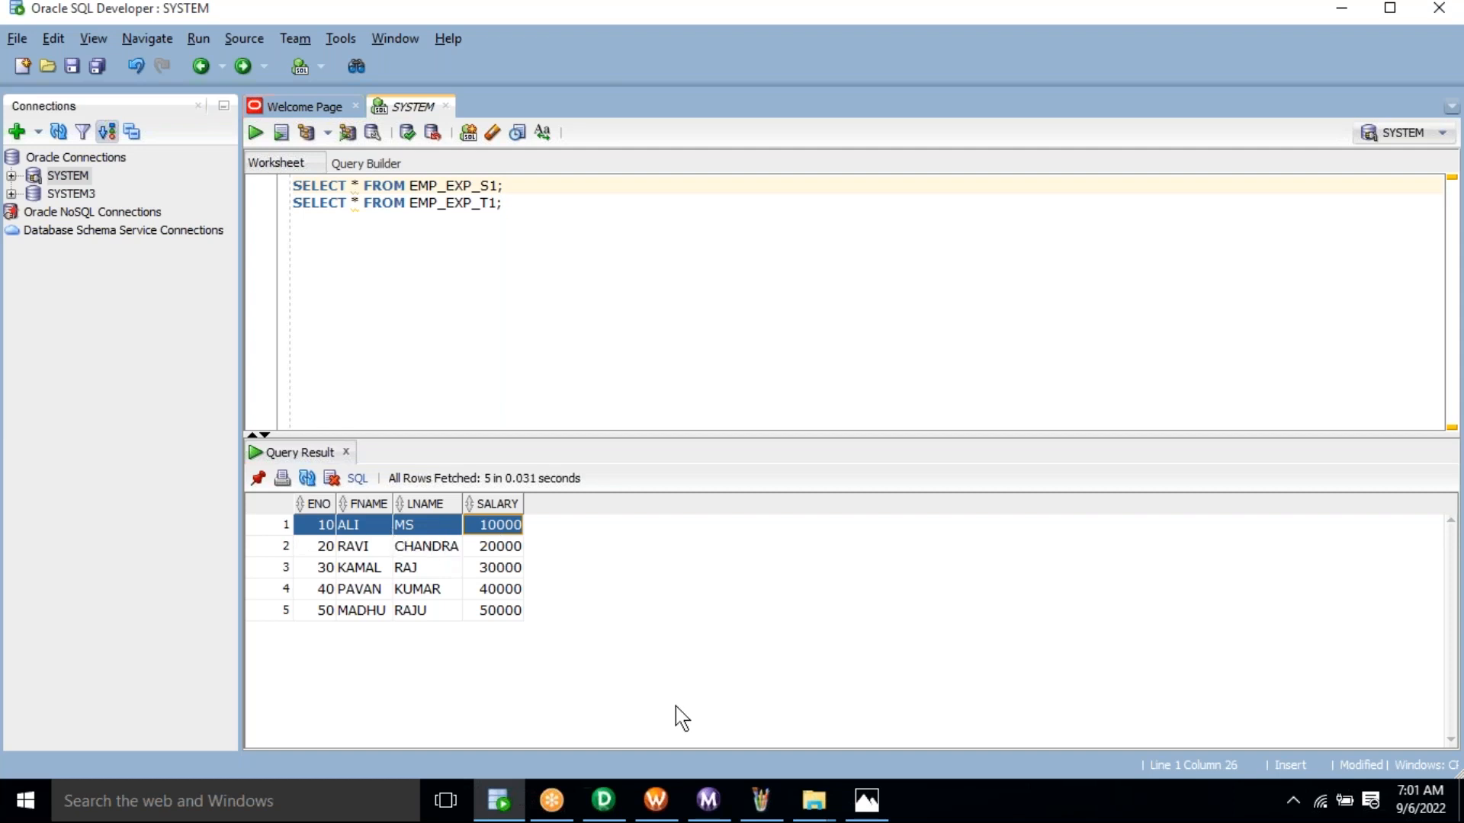
Switch to Designer and review EXP's LNAME and ENAME_O ports and the ENAME column of target EMP_EXP_T1.
left_click(606, 799)
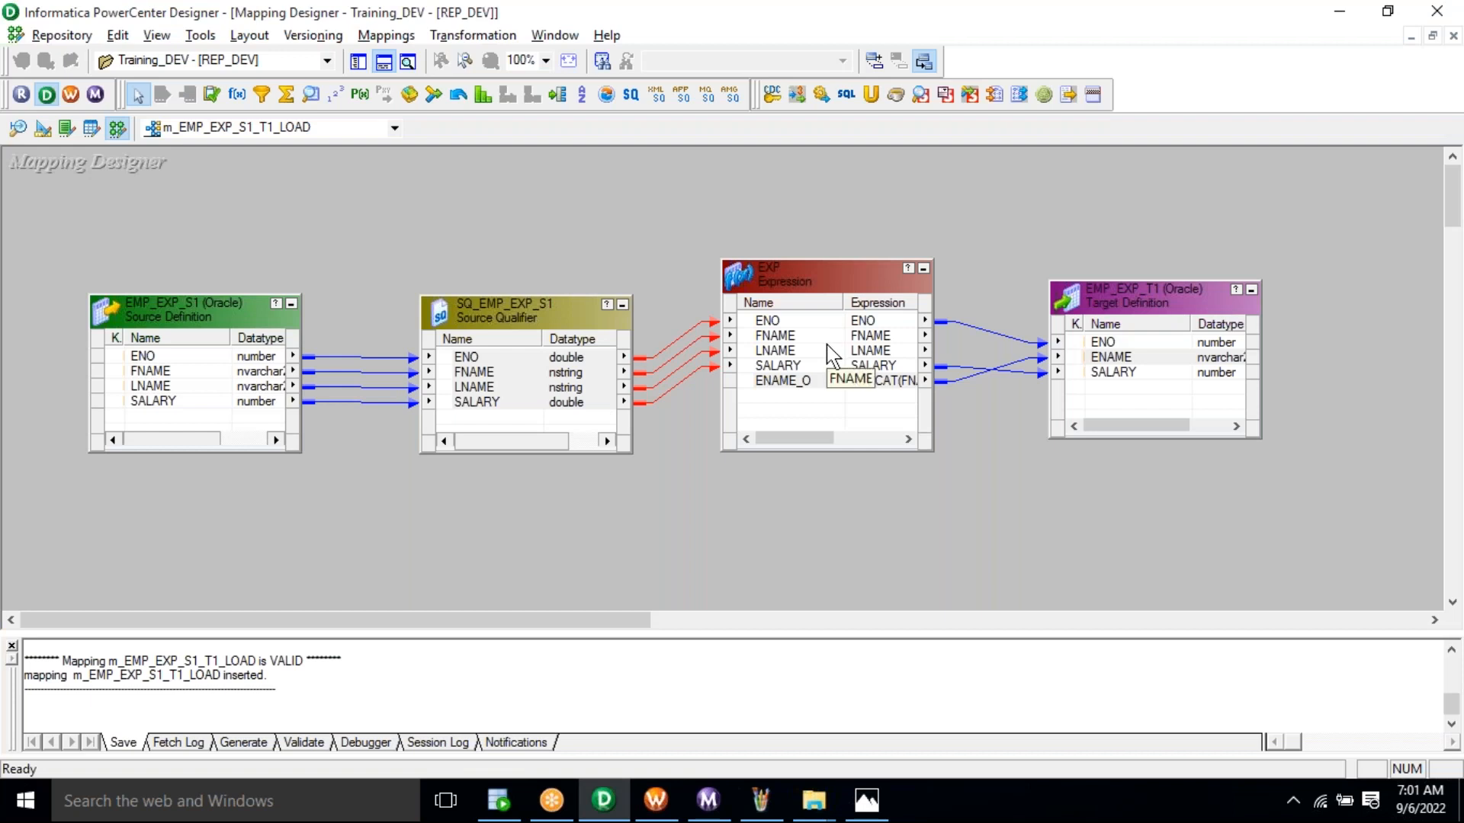
left_click(817, 345)
left_click(811, 355)
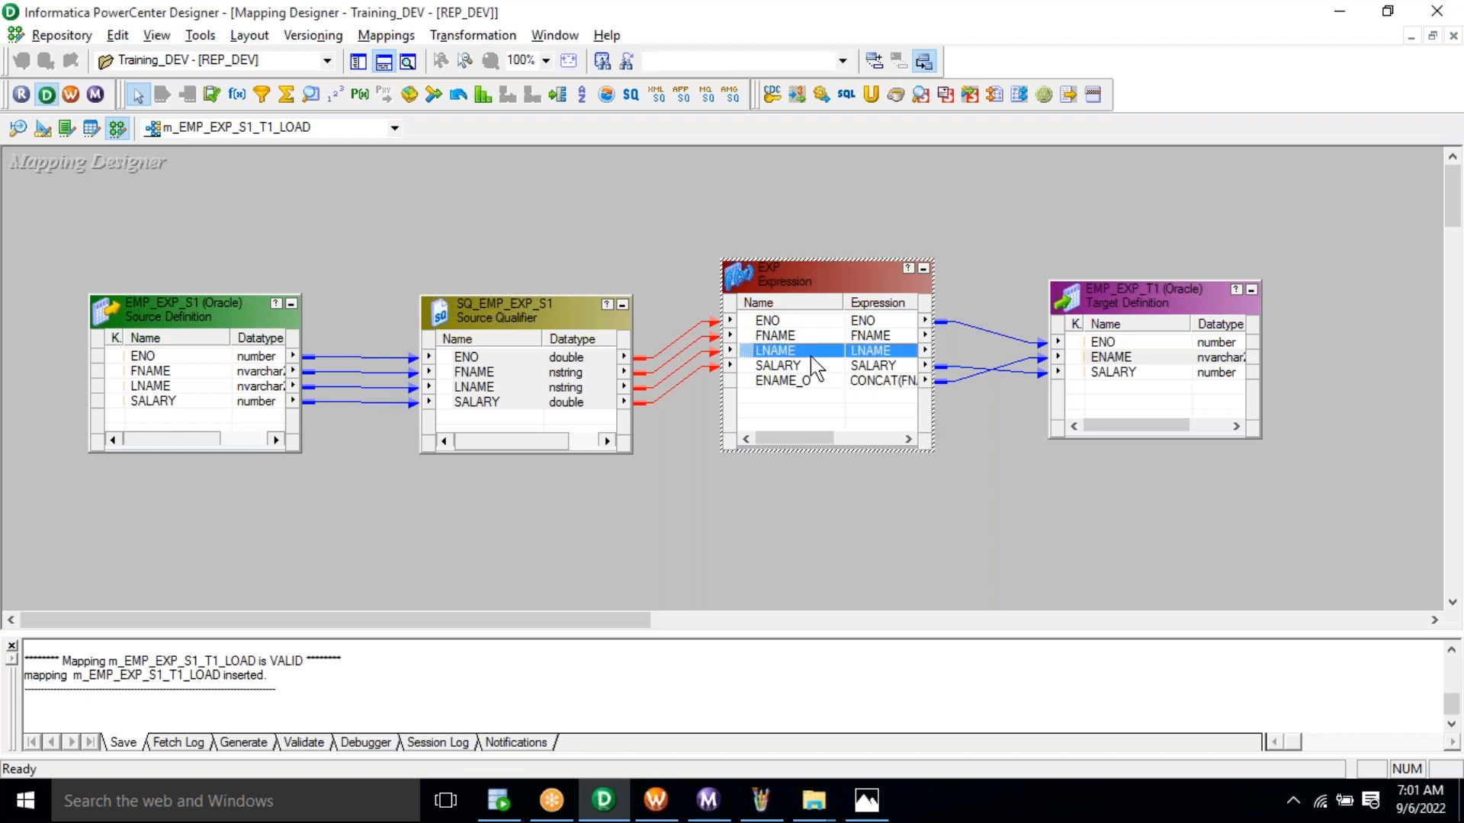
left_click(892, 387)
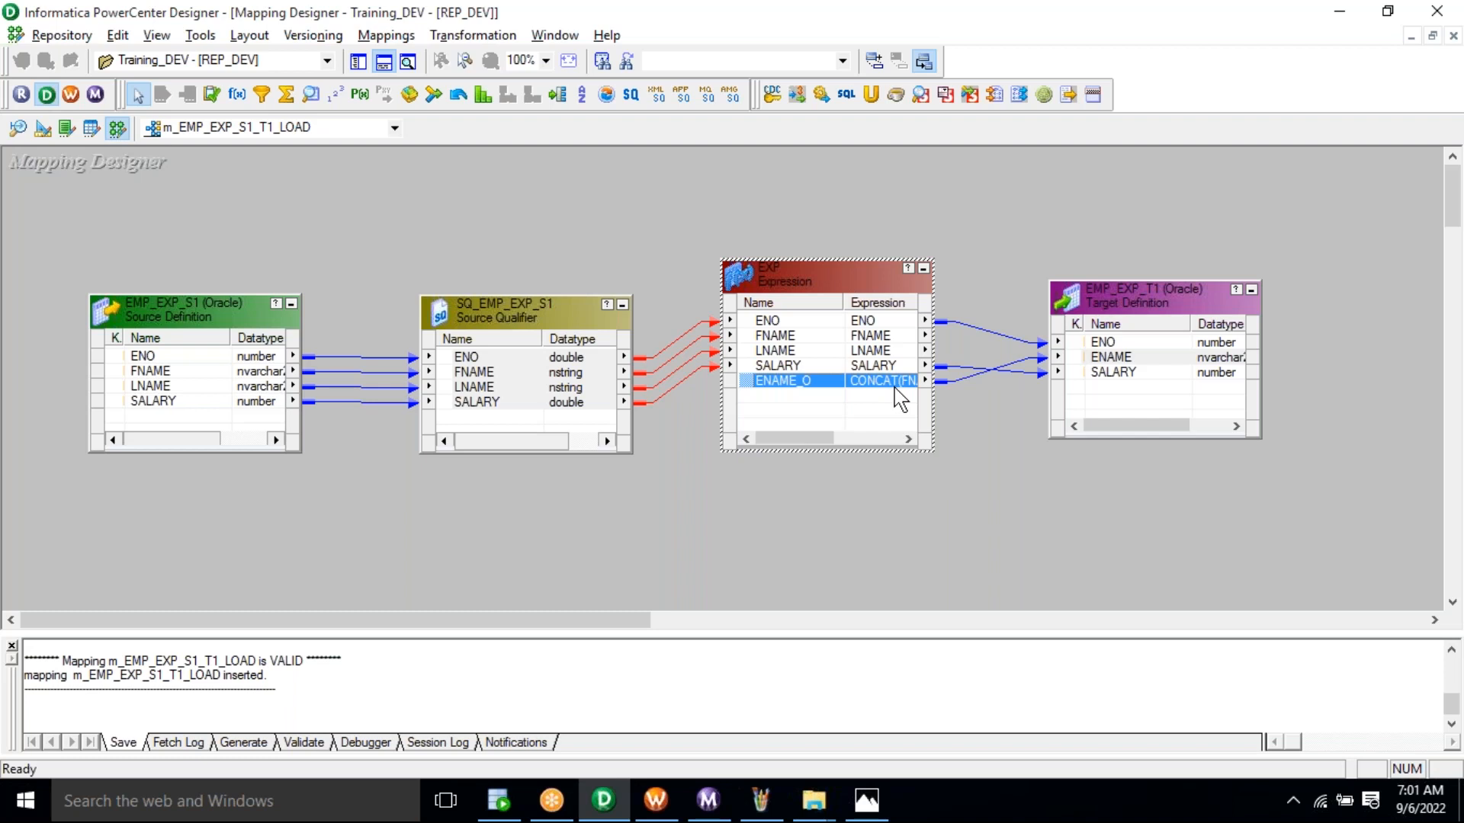
left_click(1154, 359)
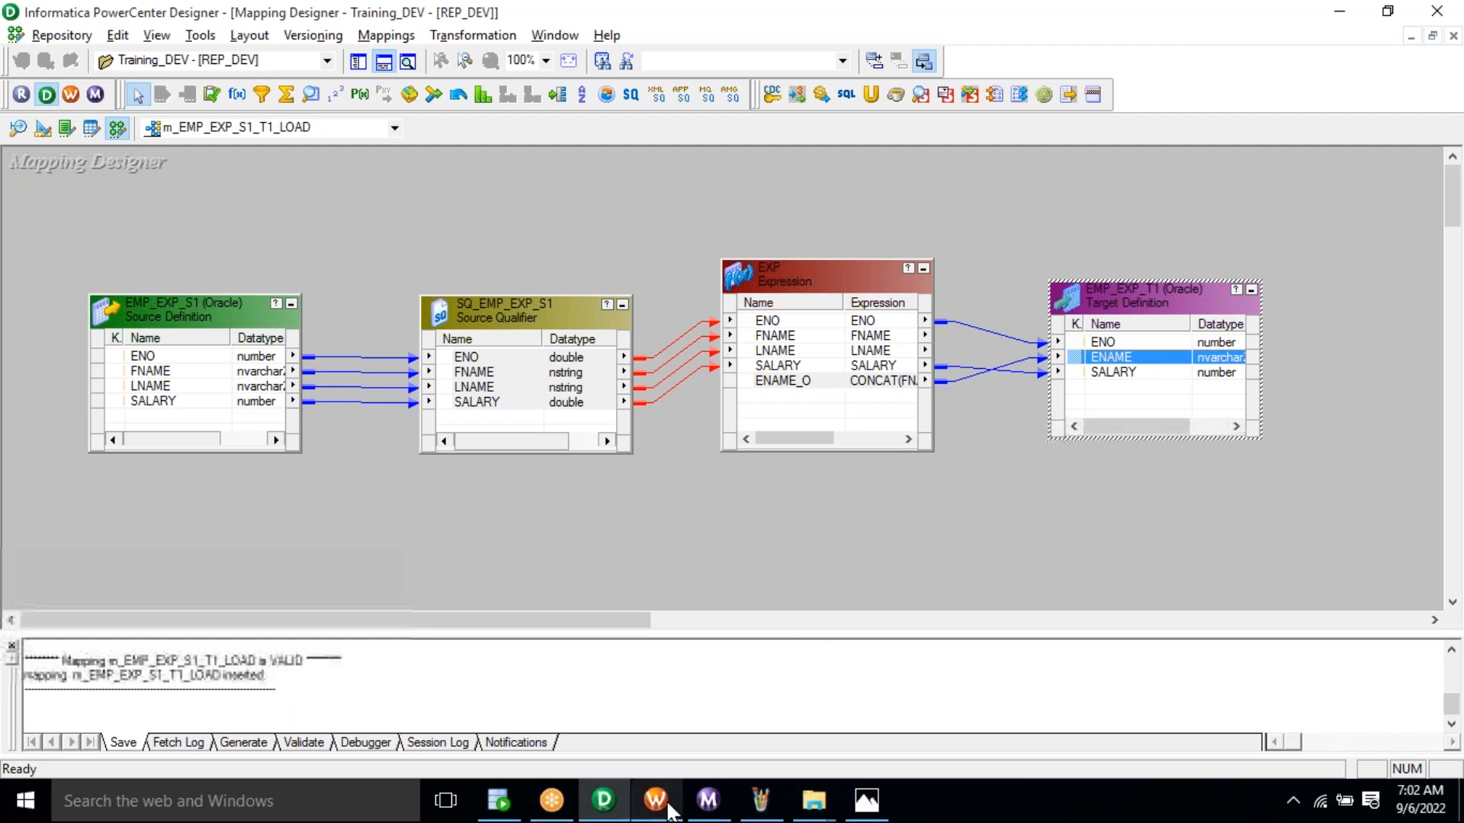
Switch to Workflow Monitor and examine the source and target statistics in the run properties of session s_m_EMP_EXP_S1_T1_LOAD.
left_click(713, 802)
left_click(433, 244)
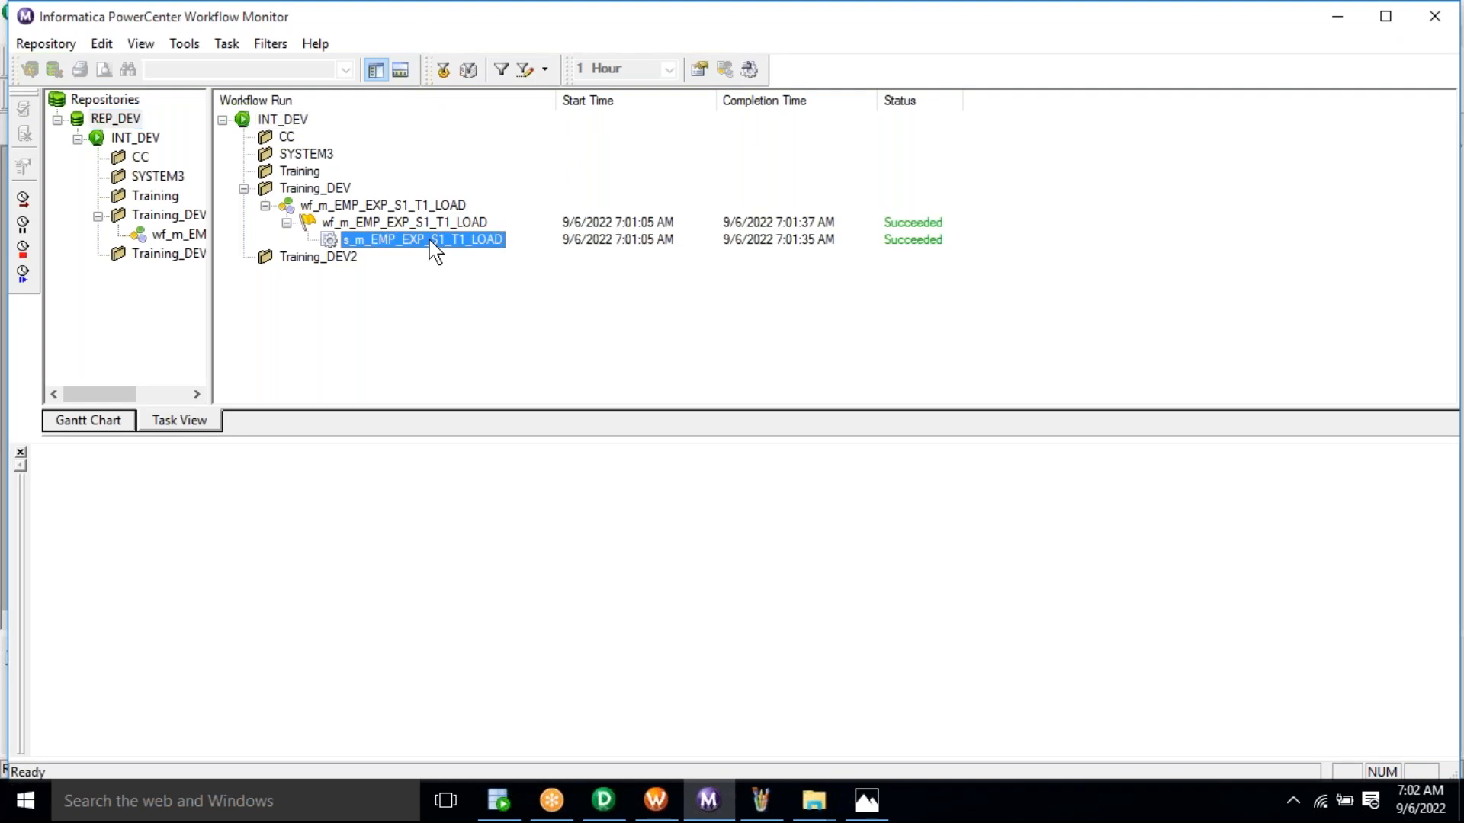
right_click(431, 241)
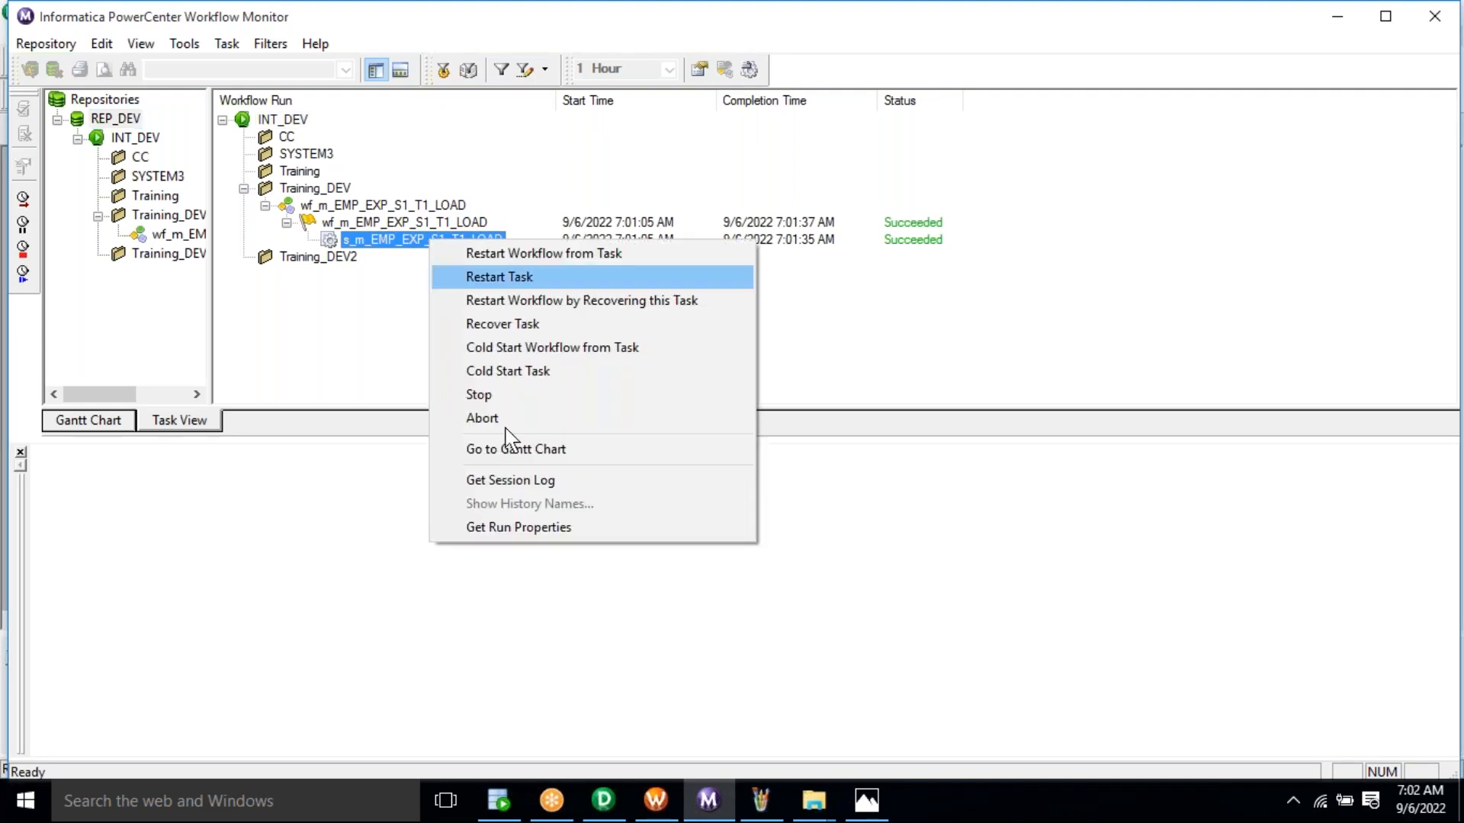
left_click(546, 534)
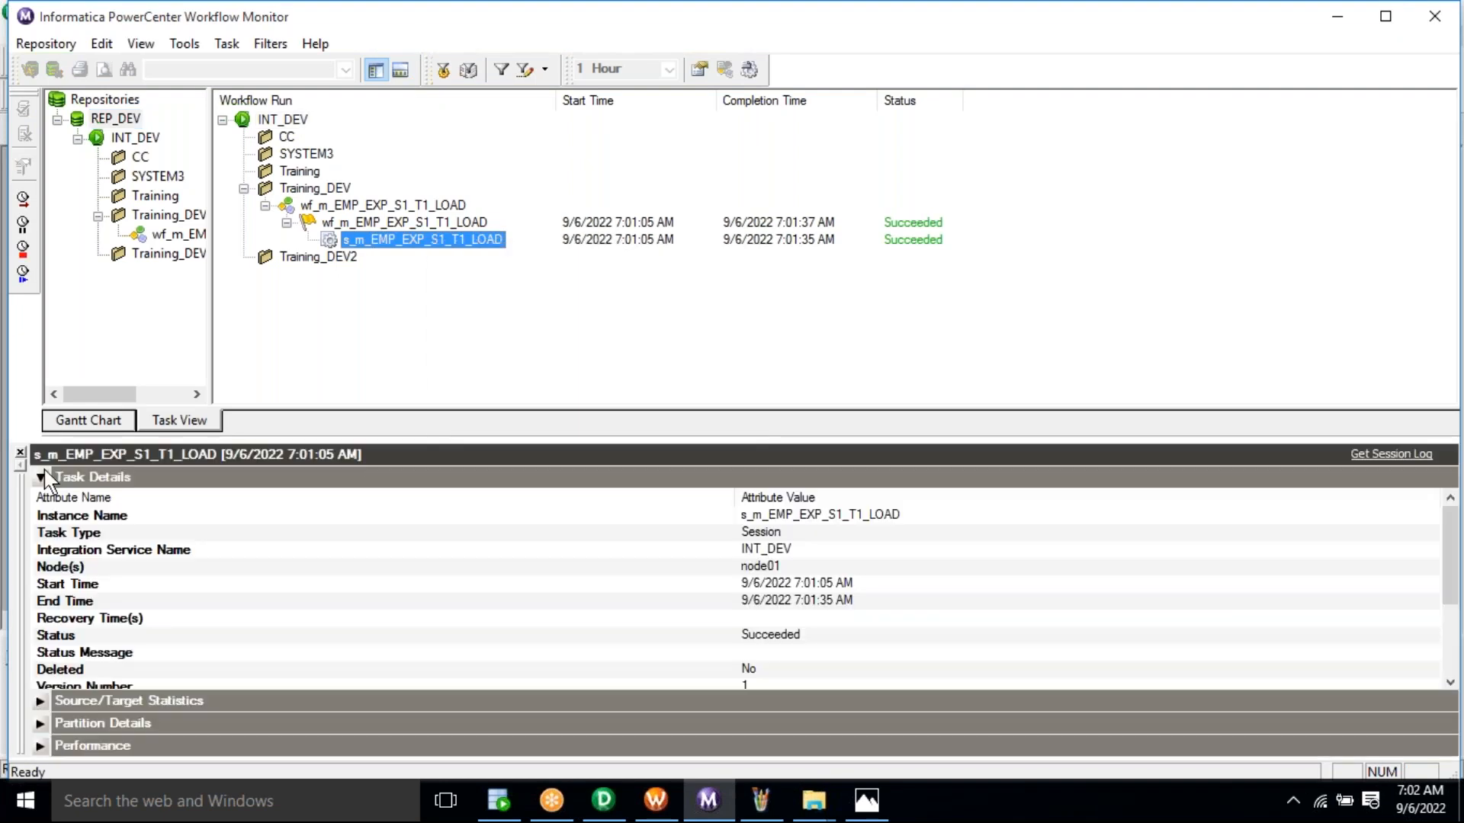
left_click(42, 478)
left_click(41, 500)
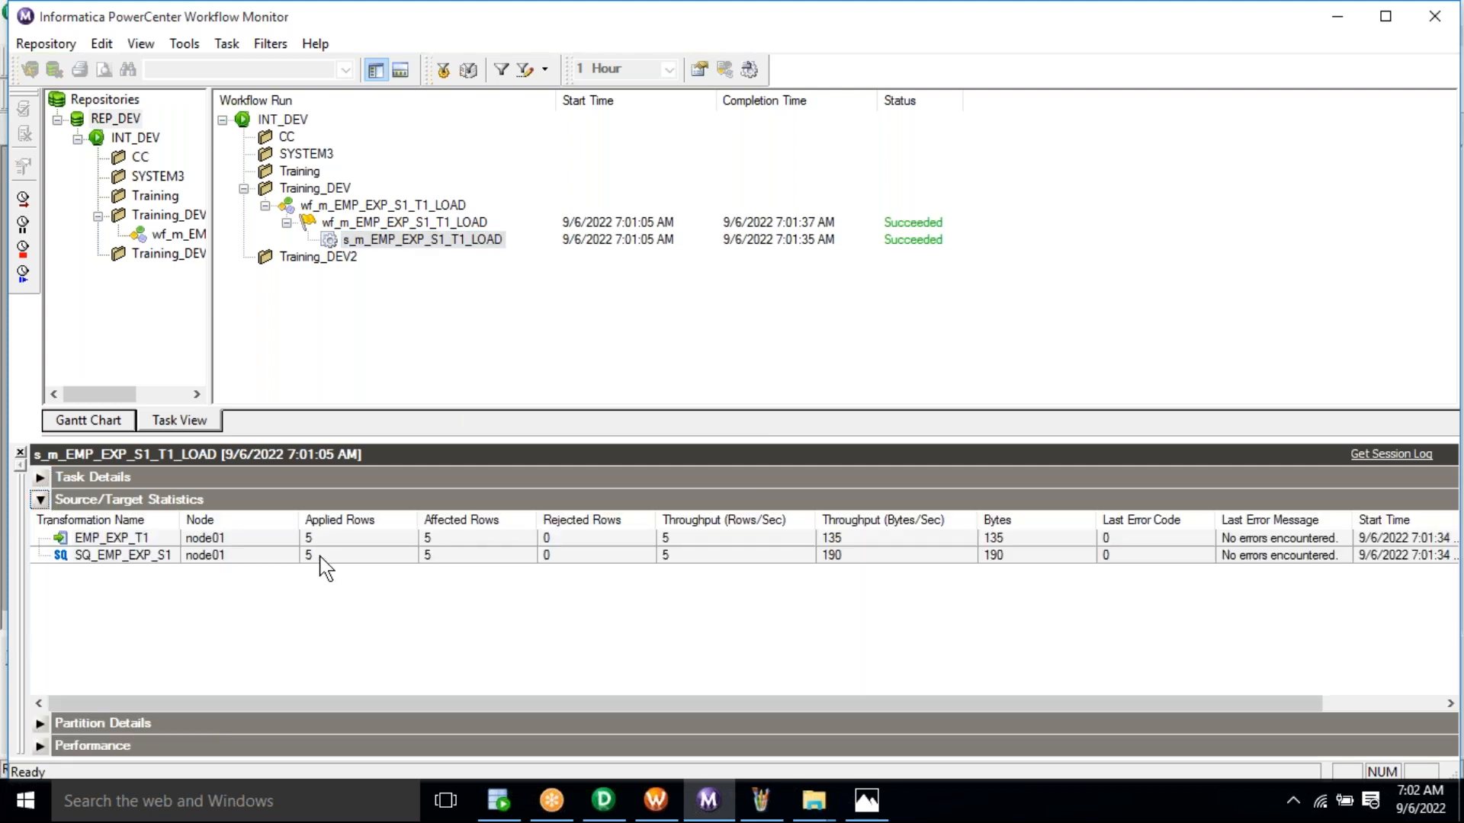
left_click(321, 556)
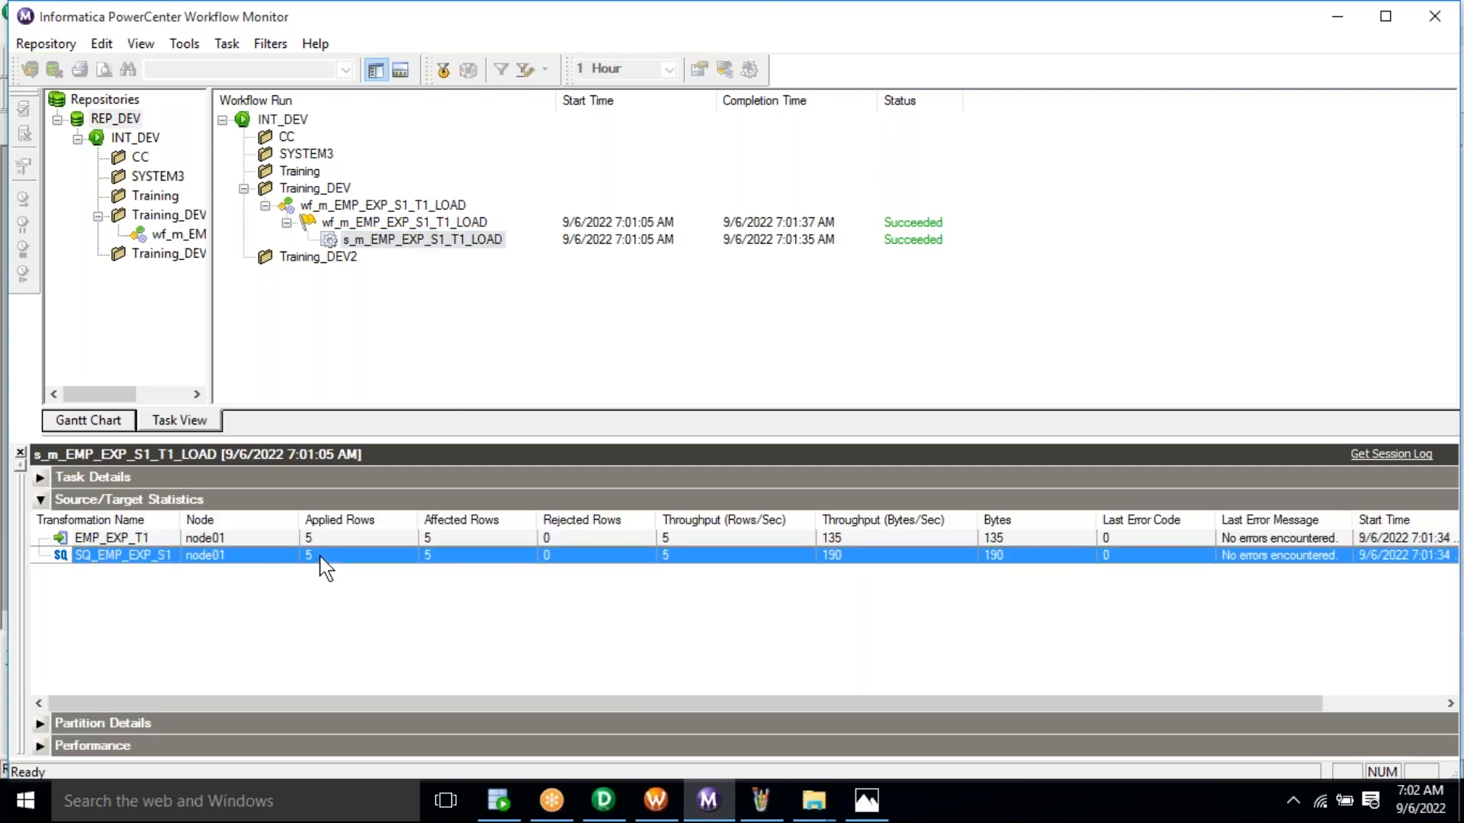
left_click(313, 539)
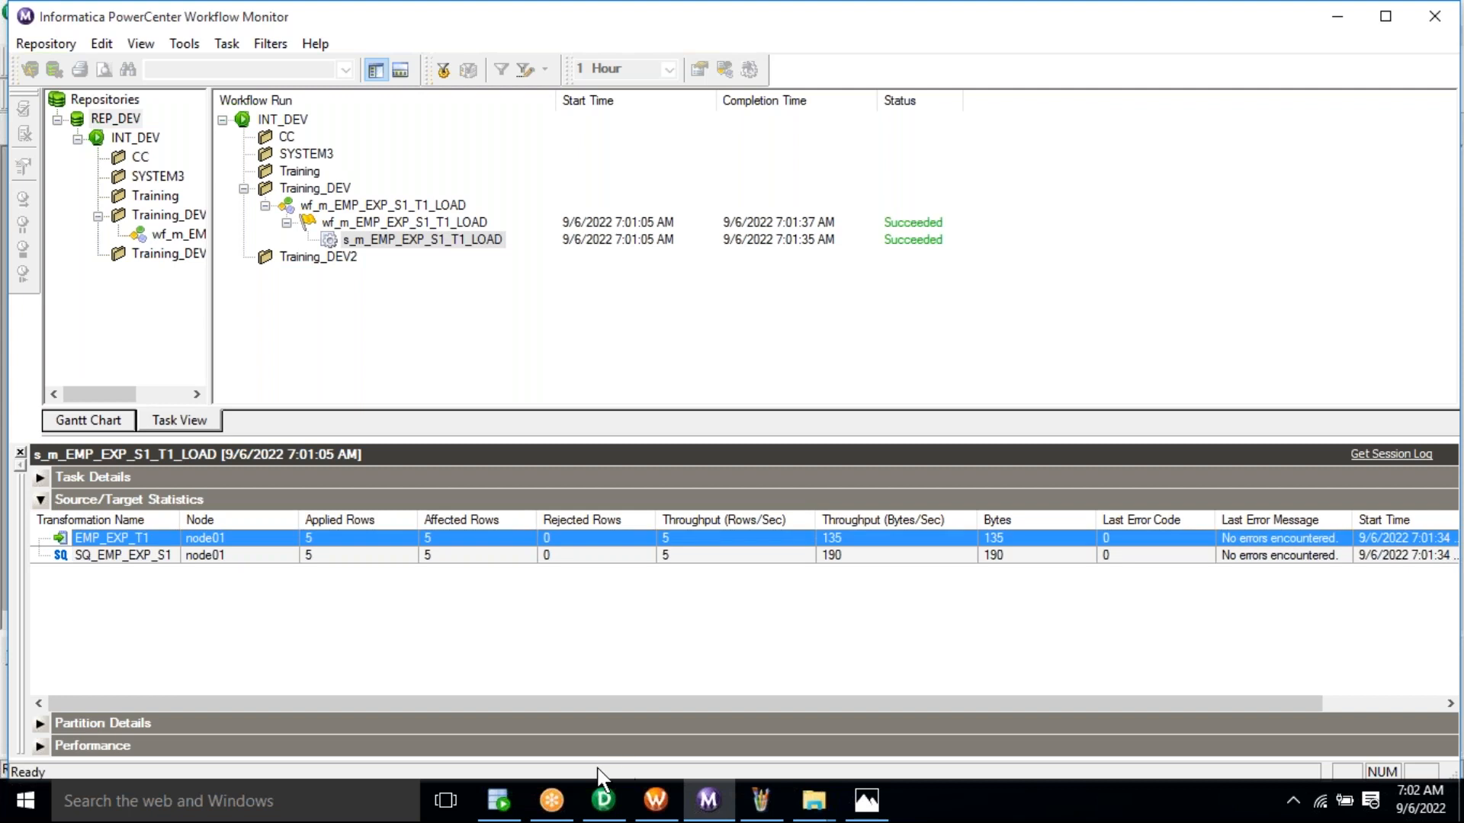
Switch to SQL Developer, query target table EMP_EXP_T1, and examine the values in its ENAME column.
left_click(497, 806)
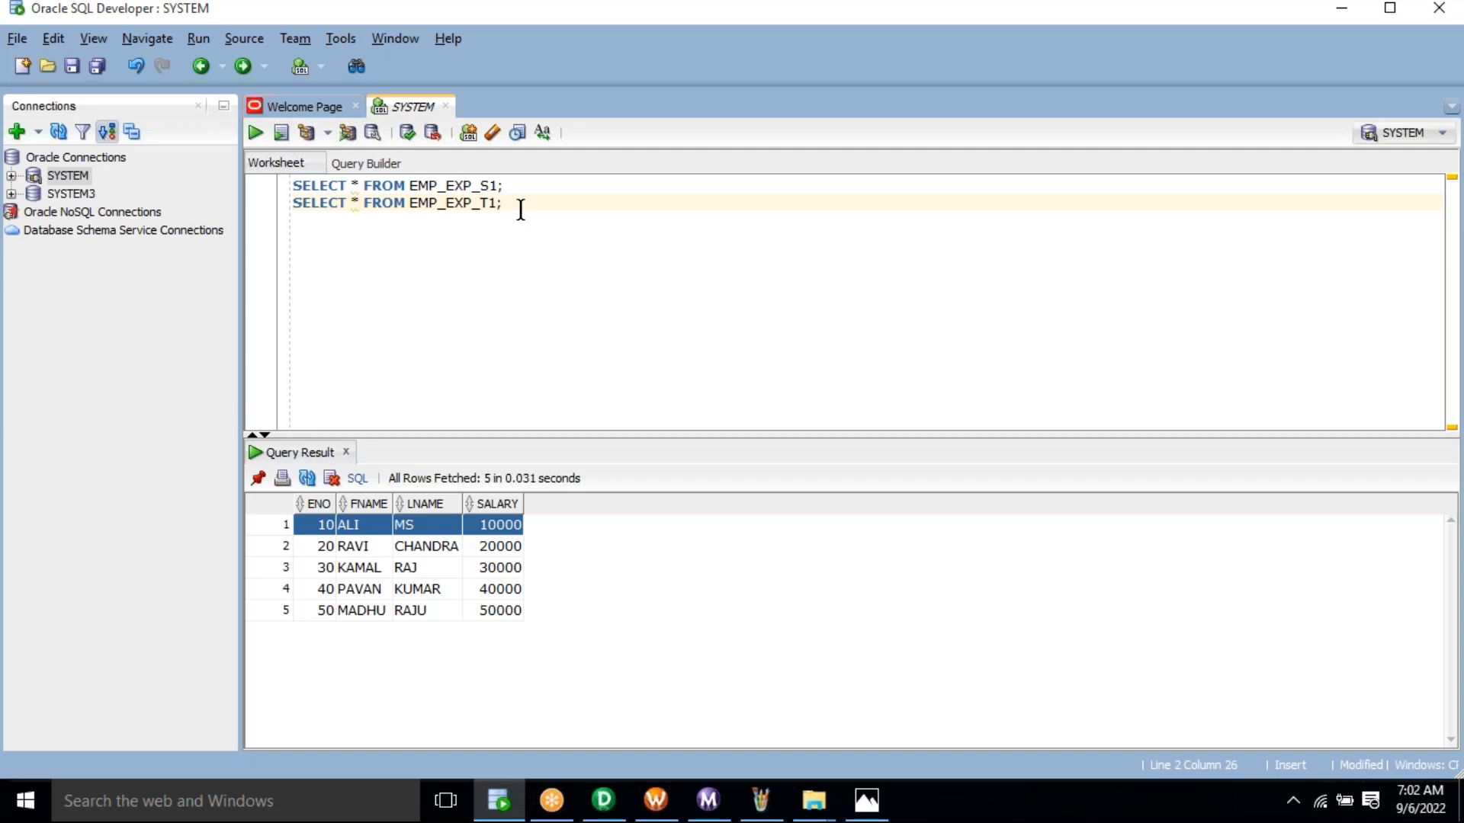
key("ctrl+Return")
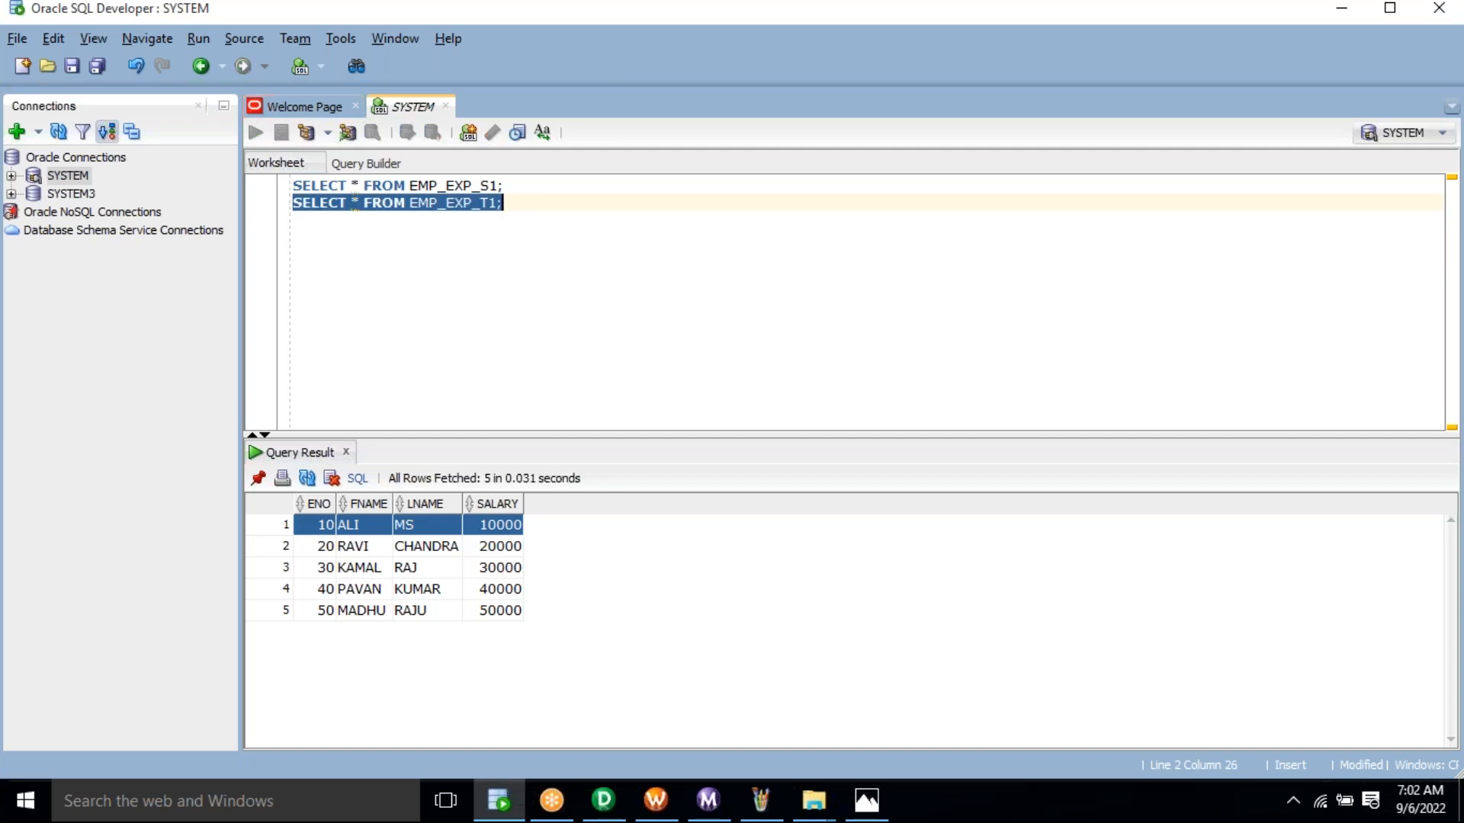
left_click(382, 531)
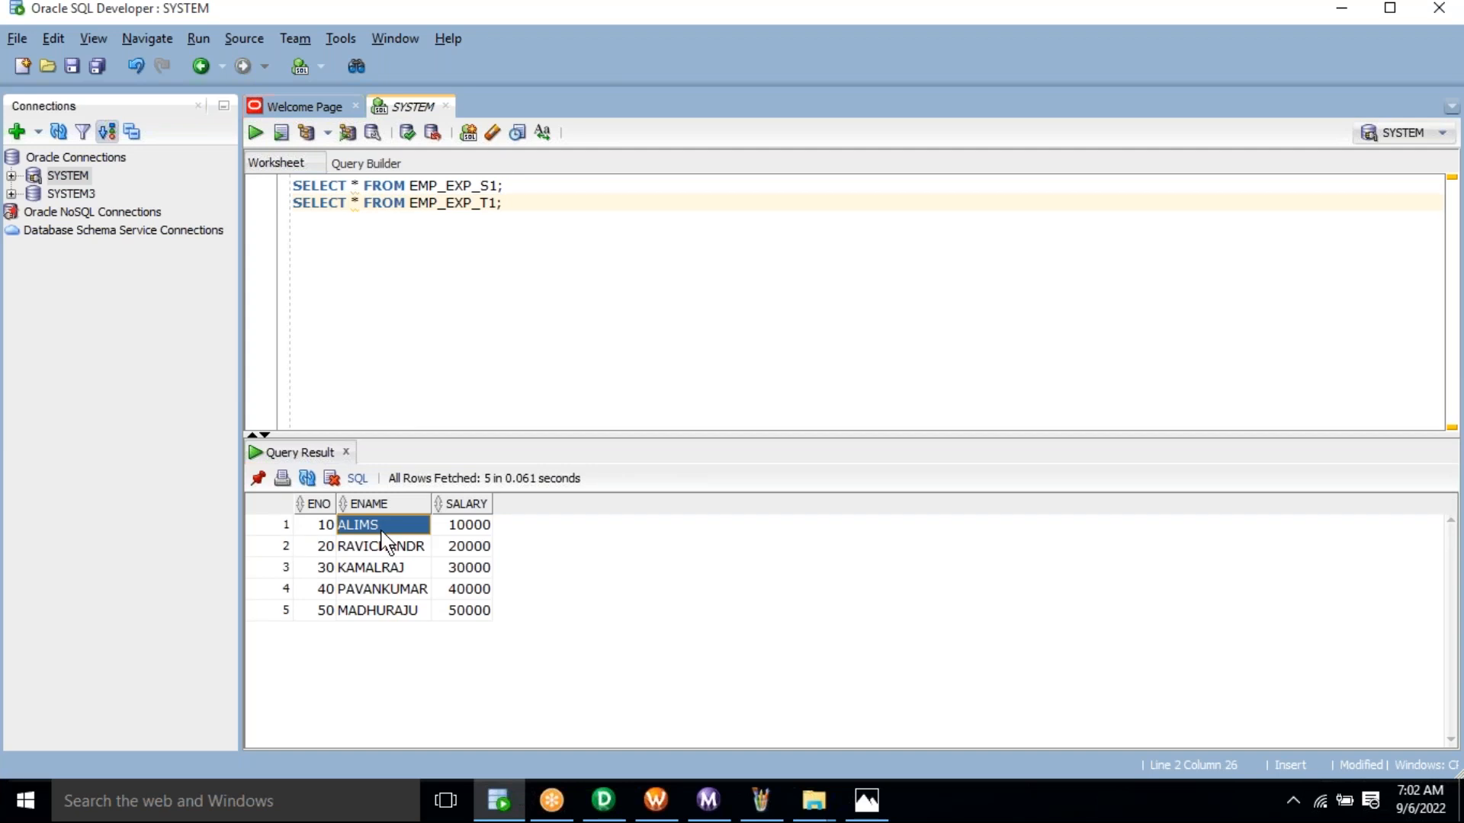
left_click(381, 548)
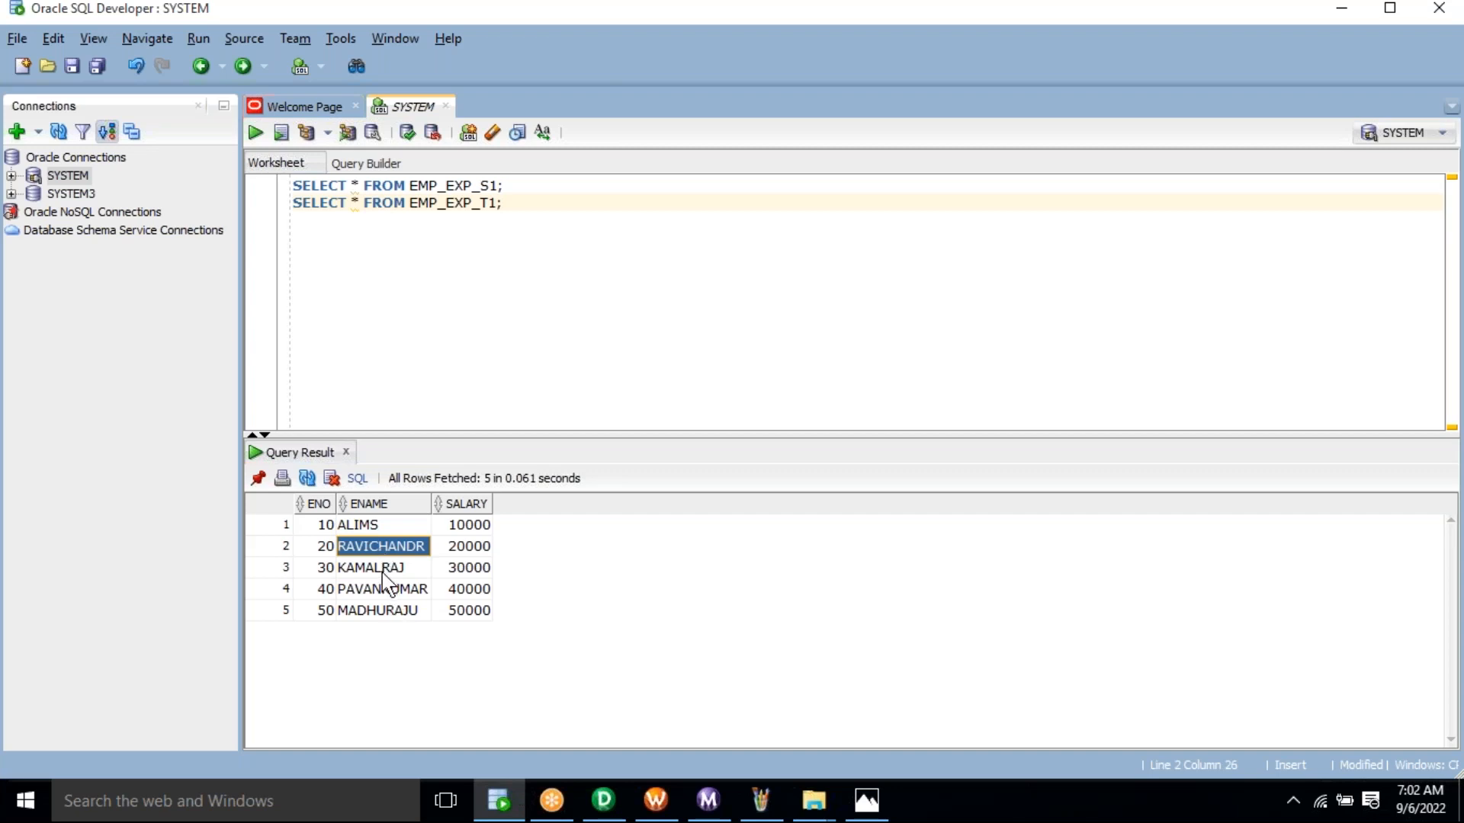
left_click_drag(386, 591, 398, 622)
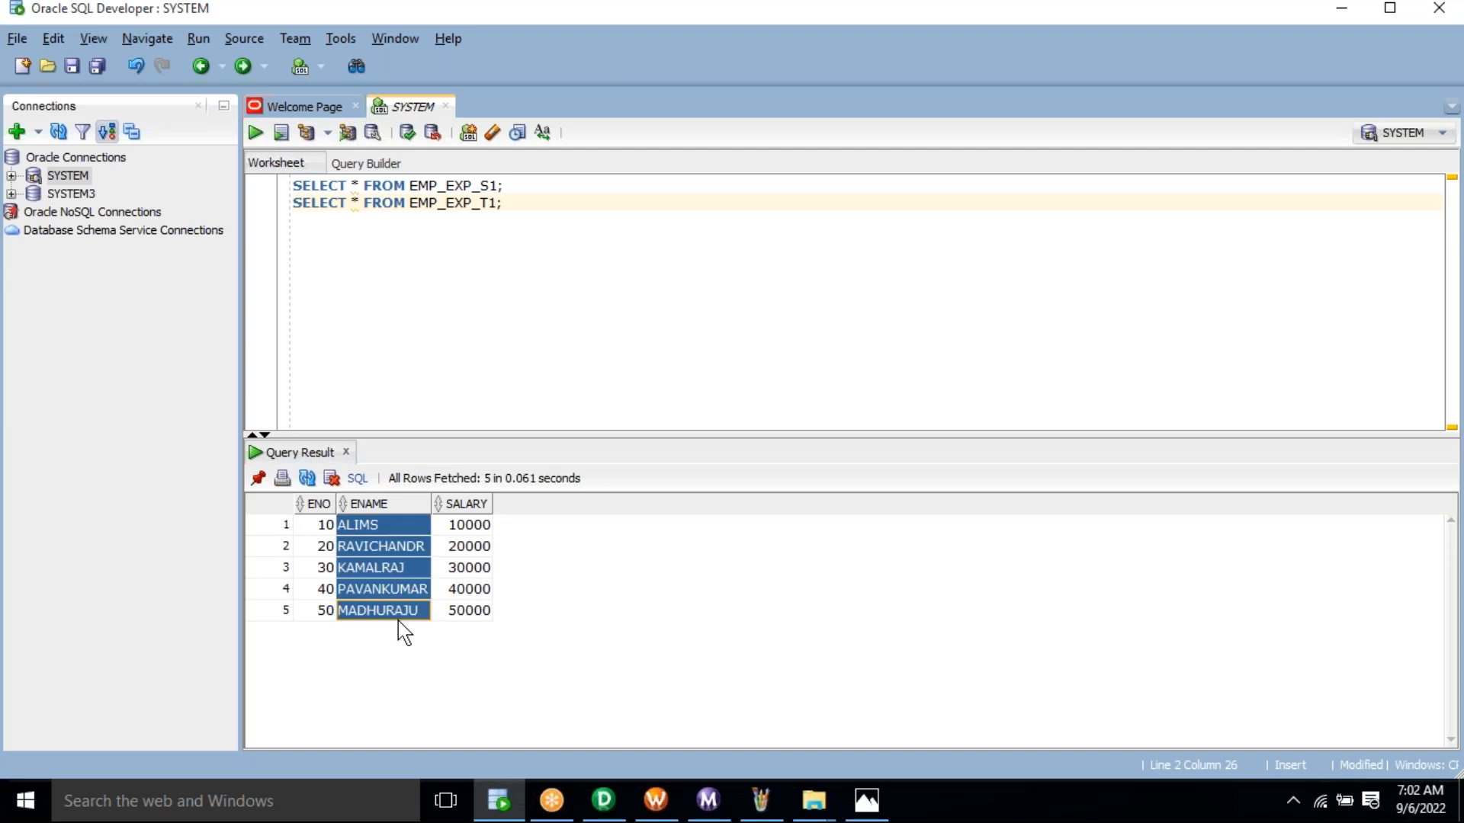
Switch to Designer to review mapping m_EMP_EXP_S1_T1_LOAD, and open 7_EXP.bmp in Photos to examine the EMP_EXP_S2 and EMP_EXP_T2 layouts.
left_click(602, 801)
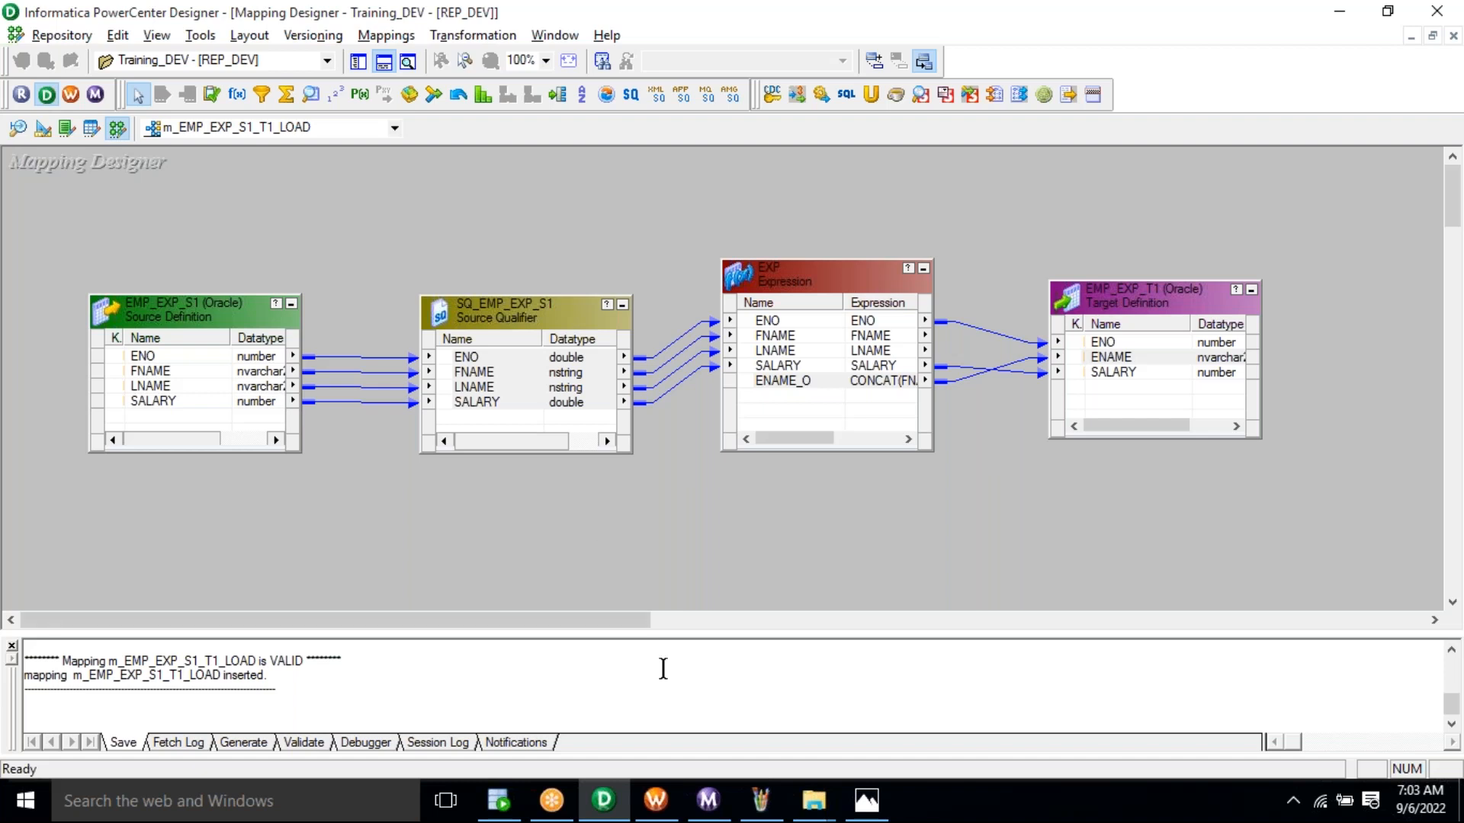
mouse_move(882, 800)
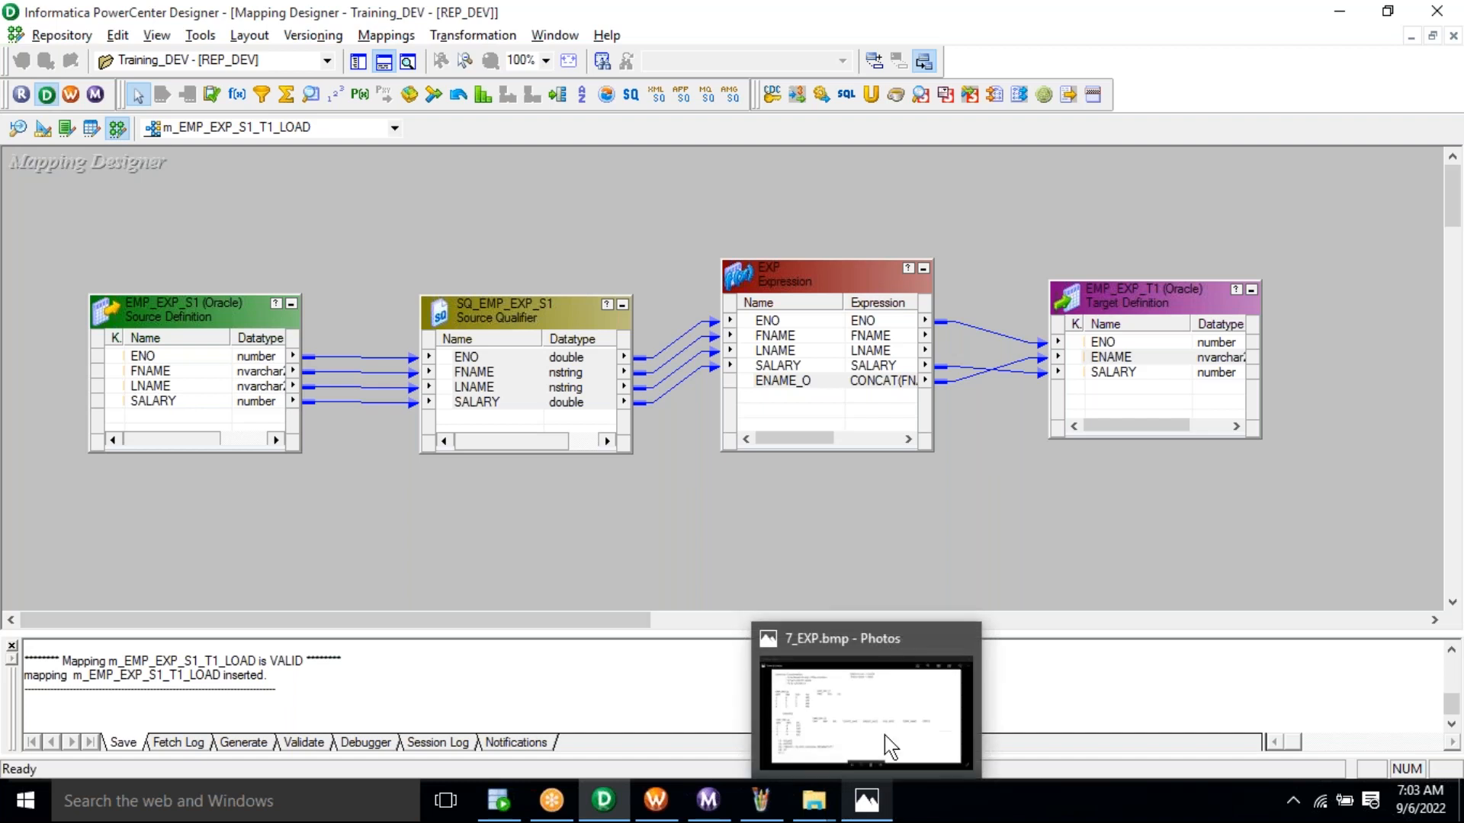
left_click(885, 735)
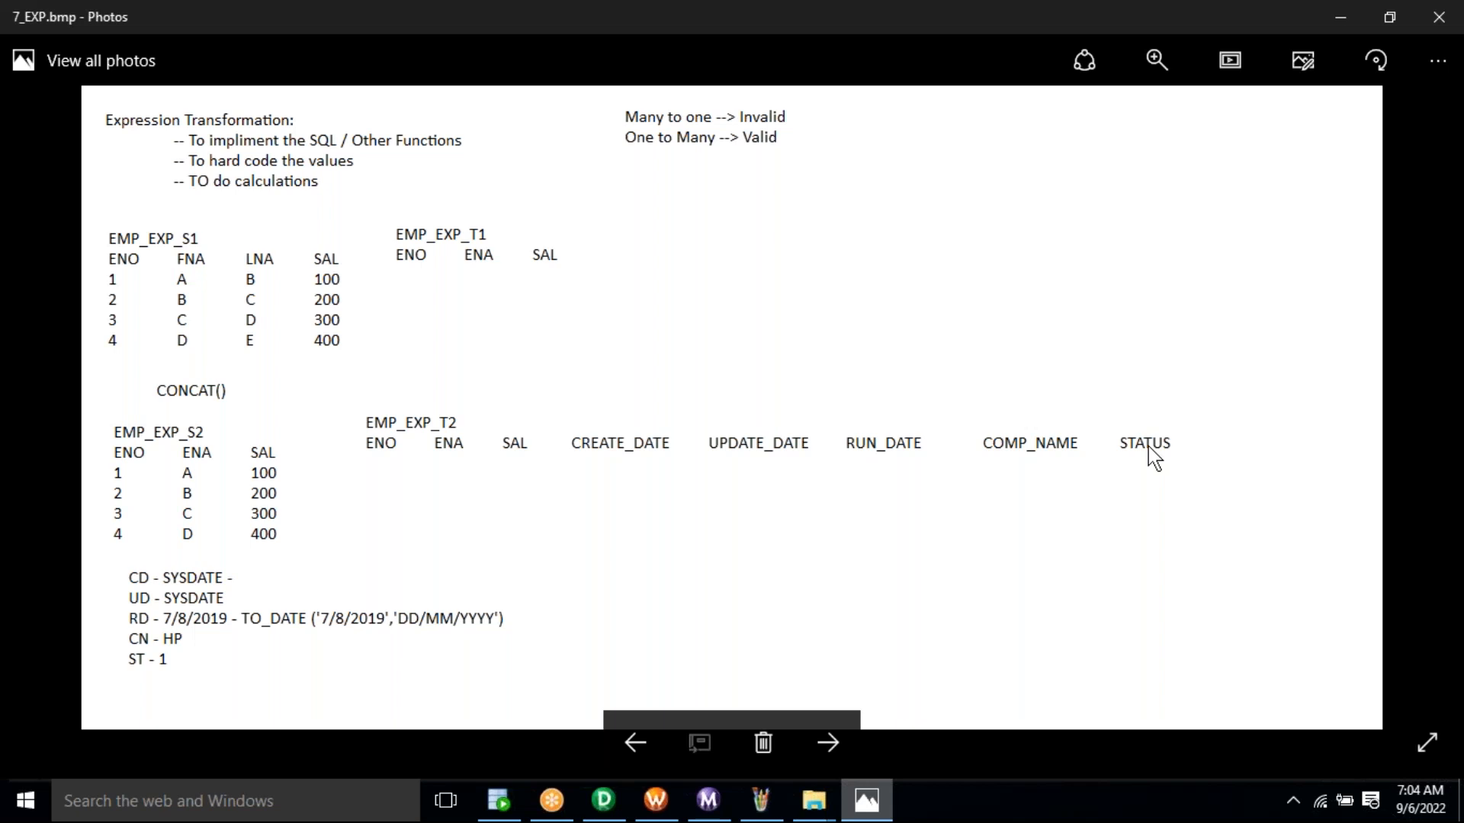
Switch to SQL Developer and duplicate the EMP_EXP_S1 and EMP_EXP_T1 queries below the originals, separated by a blank line.
left_click(500, 799)
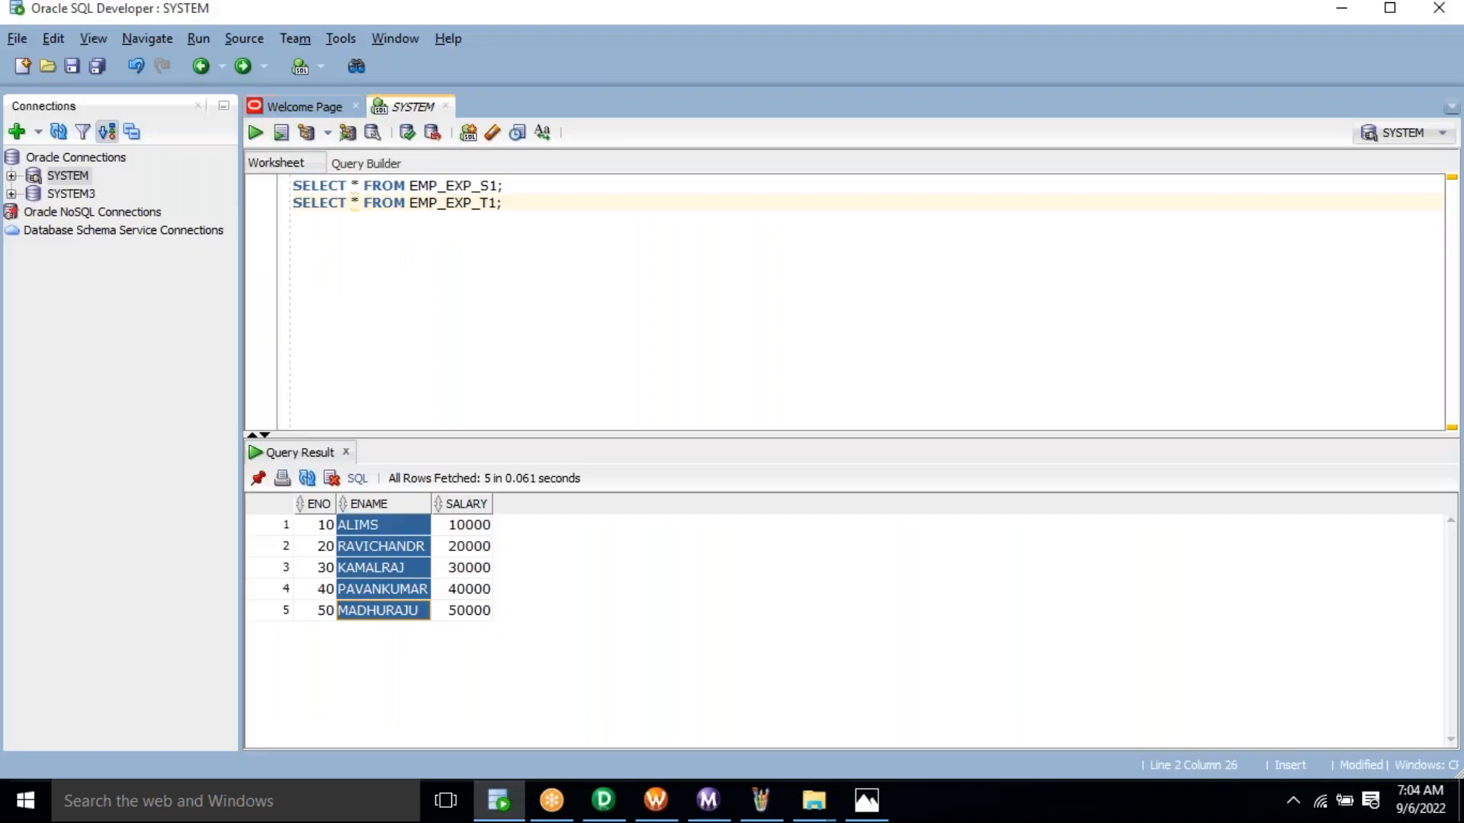
left_click(496, 184)
key("ctrl+a")
key("ctrl+c")
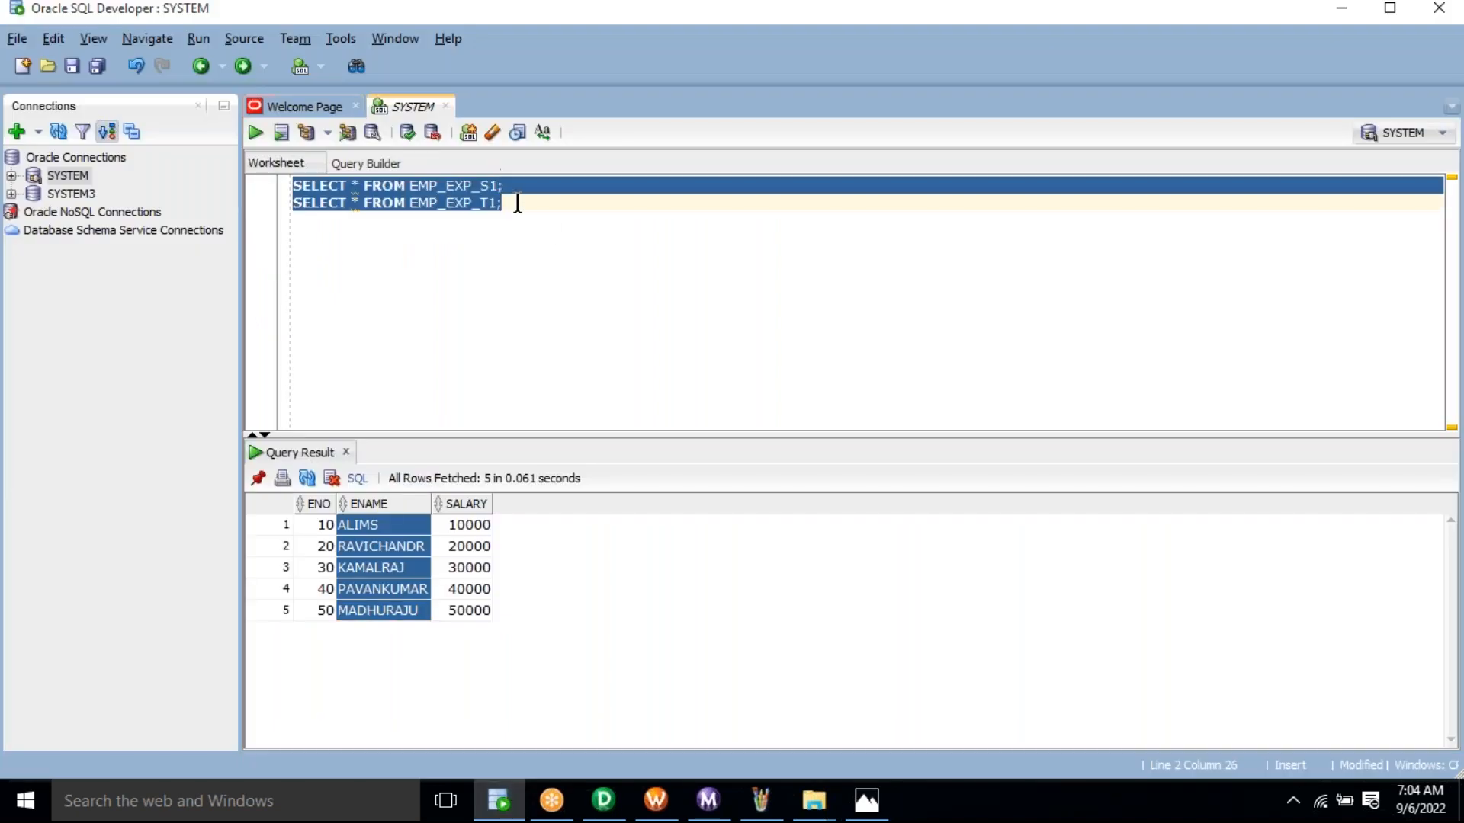
left_click(552, 231)
key("Return")
key("Return")
key("ctrl+v")
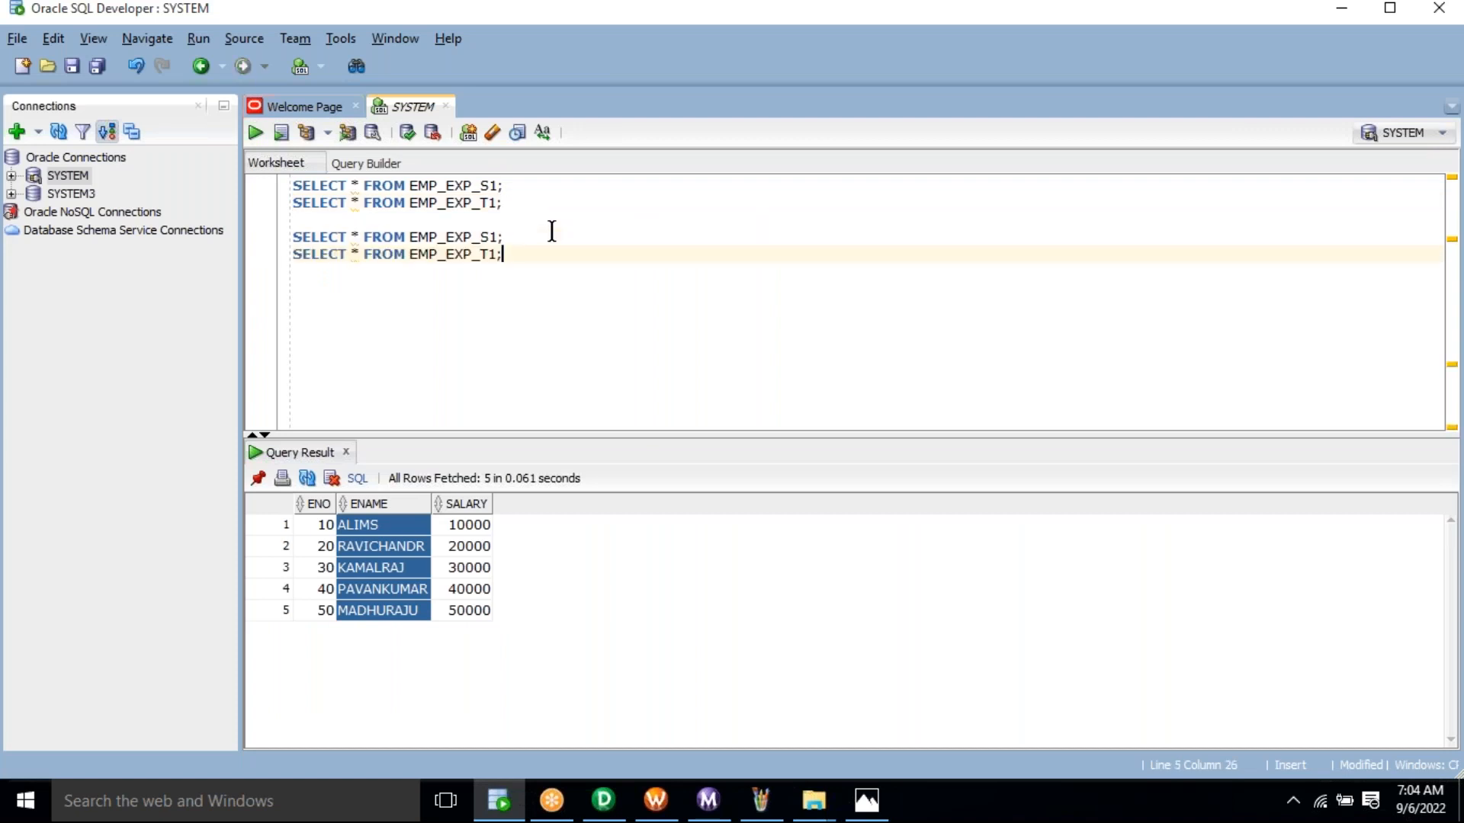
Change the first duplicated query to select from EMP_EXP_S2, run it, and examine the returned rows.
left_click(496, 237)
key("BackSpace")
type("2")
triple_click(607, 238)
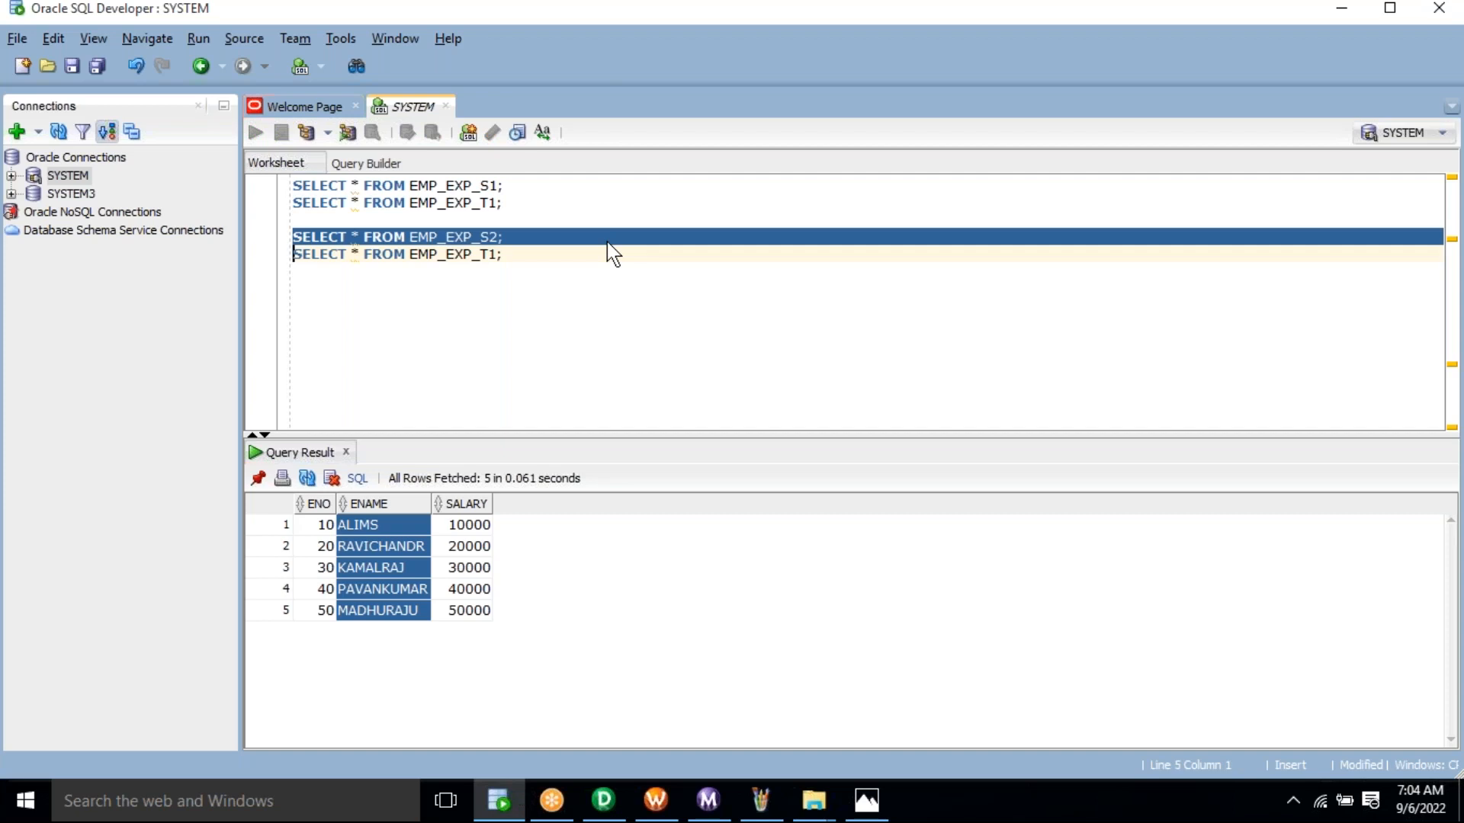
key("ctrl+Return")
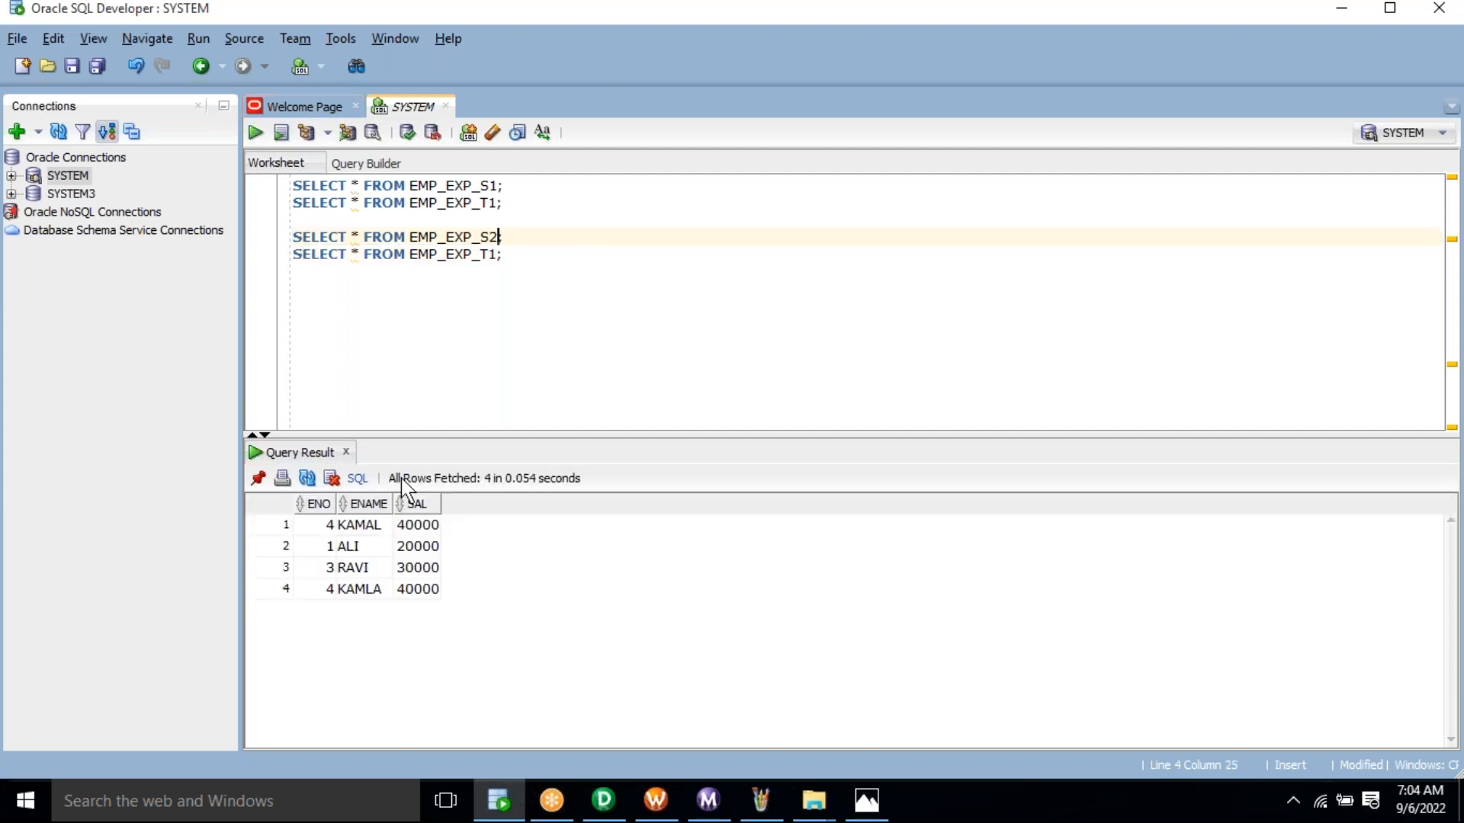
left_click_drag(324, 526, 421, 602)
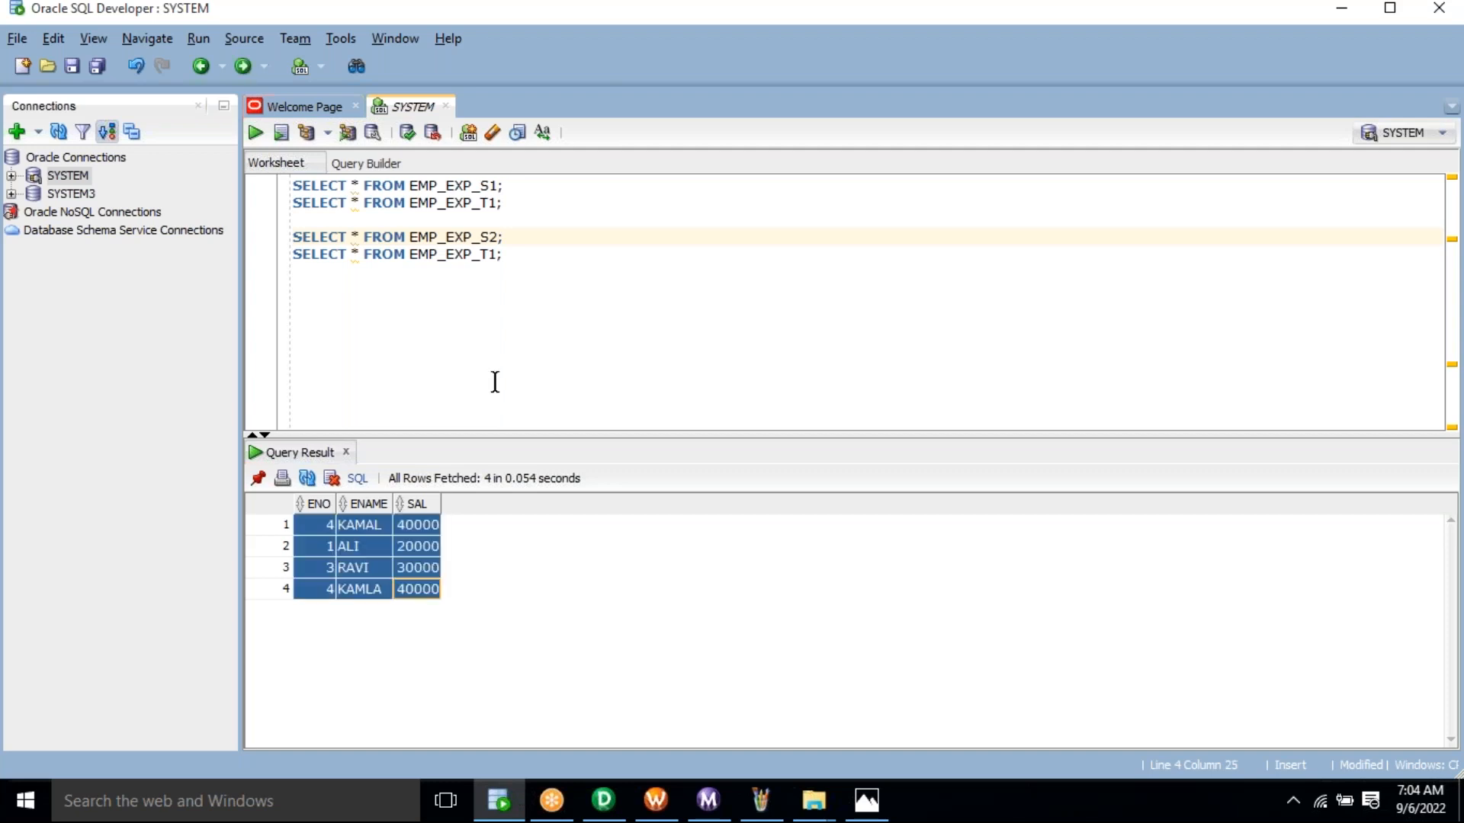
Change the second duplicated query to select from EMP_EXP_T2 and run it.
left_click(497, 255)
key("BackSpace")
type("2")
type(";")
key("ctrl+Return")
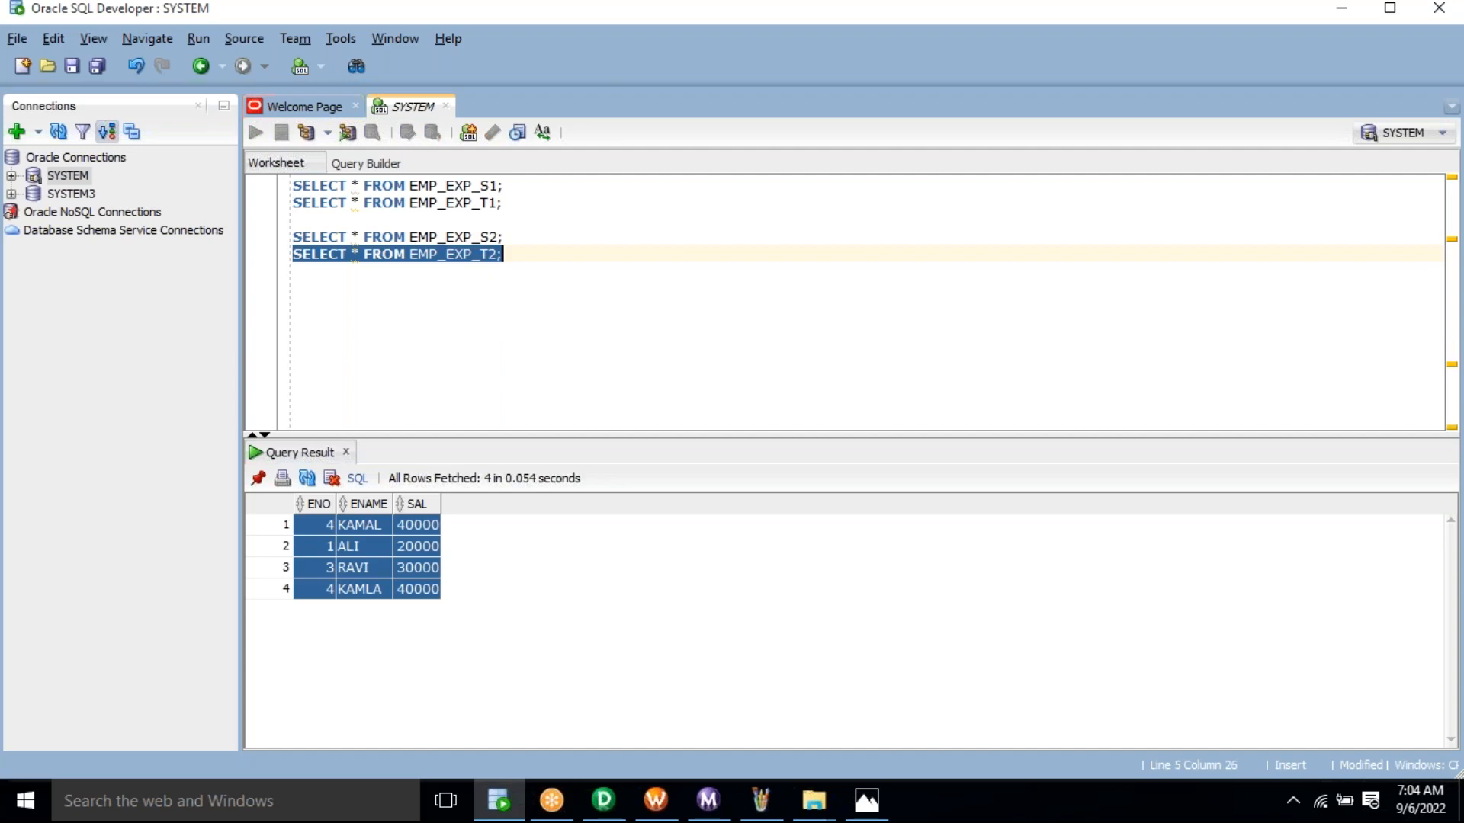
key("ctrl+Return")
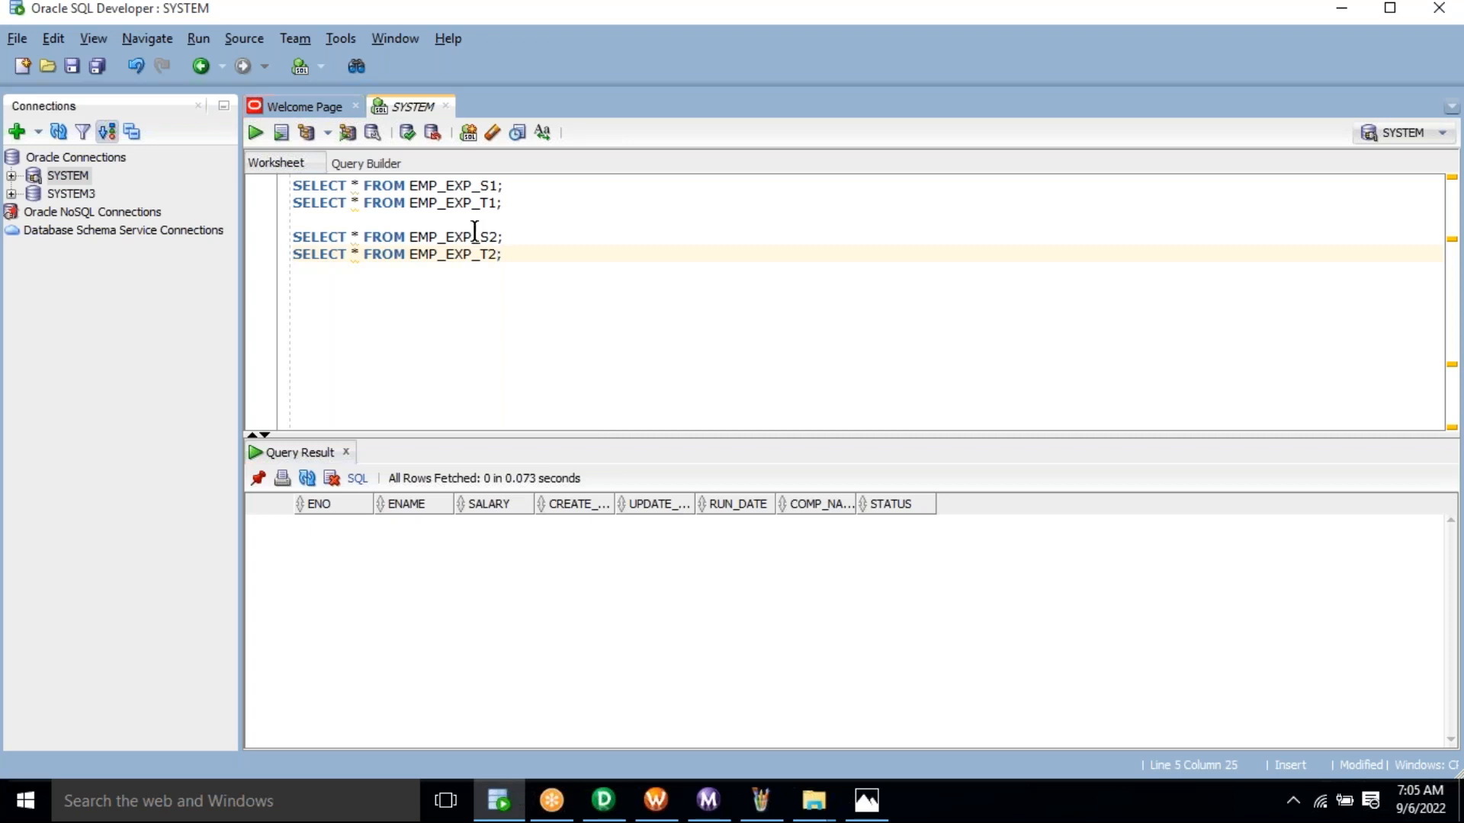
Add the statement DROP TABLE EMP_EXP_T2; below the queries, after a blank line.
double_click(462, 254)
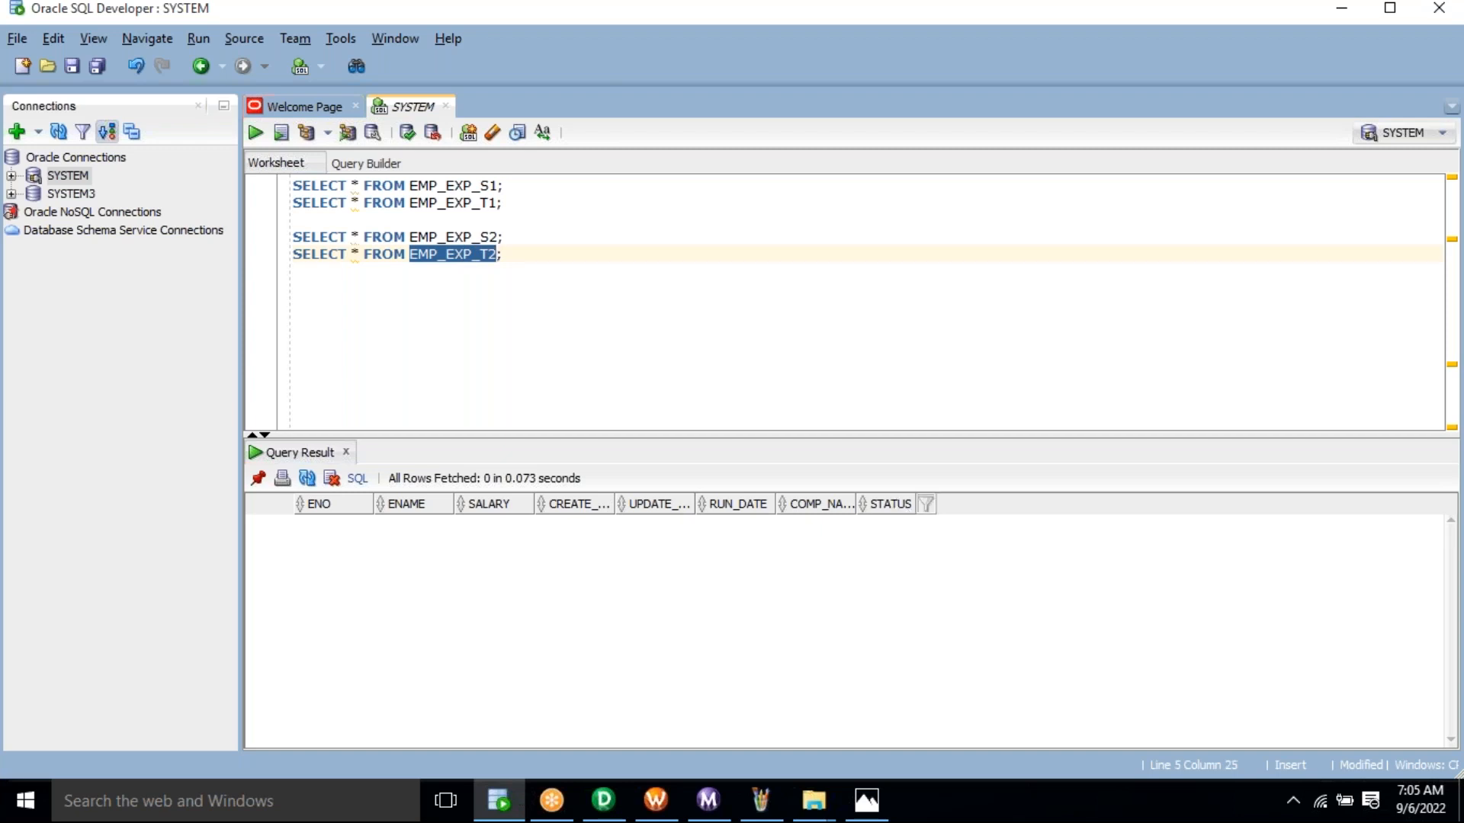
key("End")
key("Return")
key("Return")
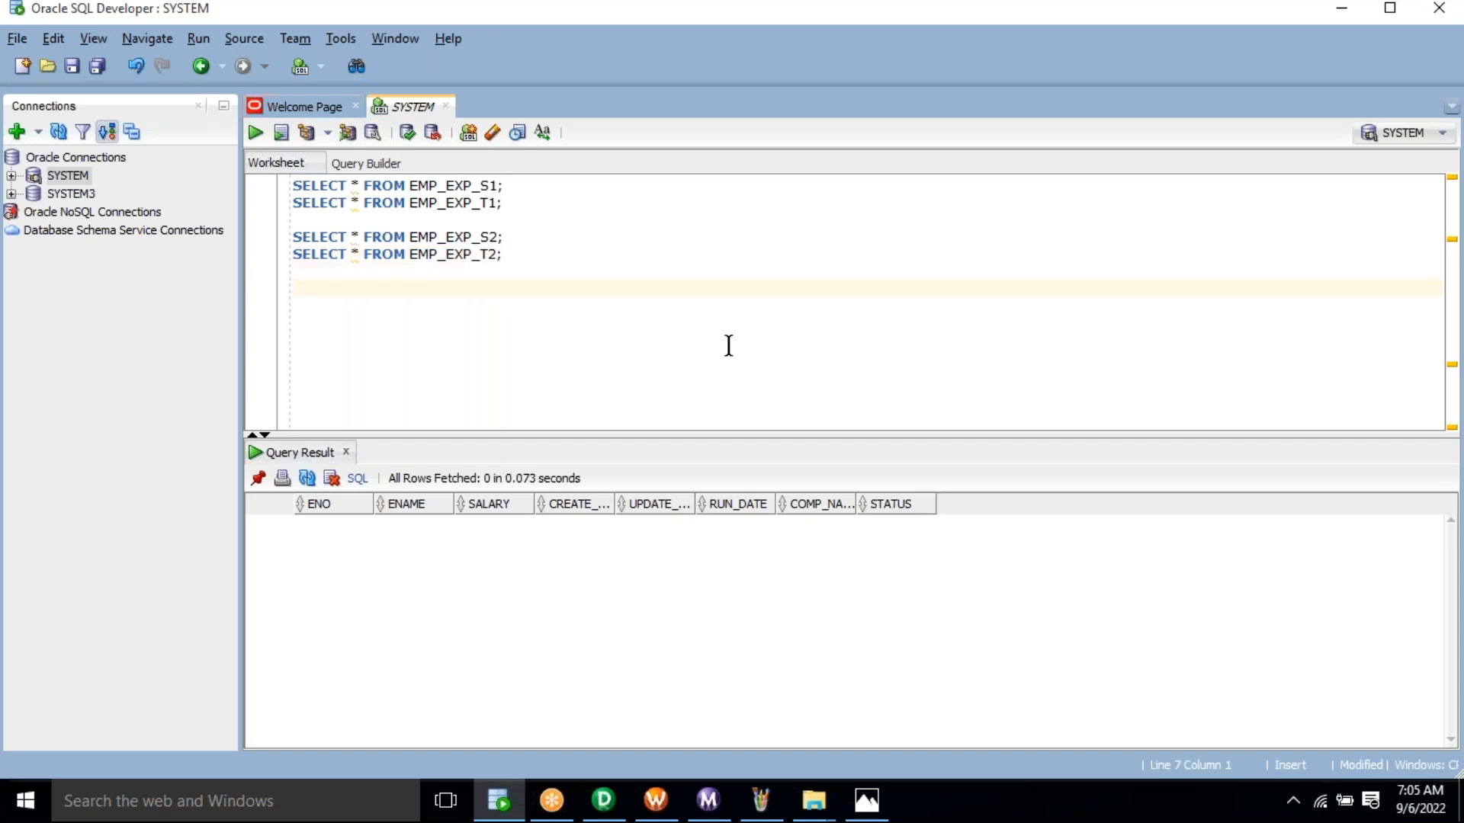
type("DROP TABLE")
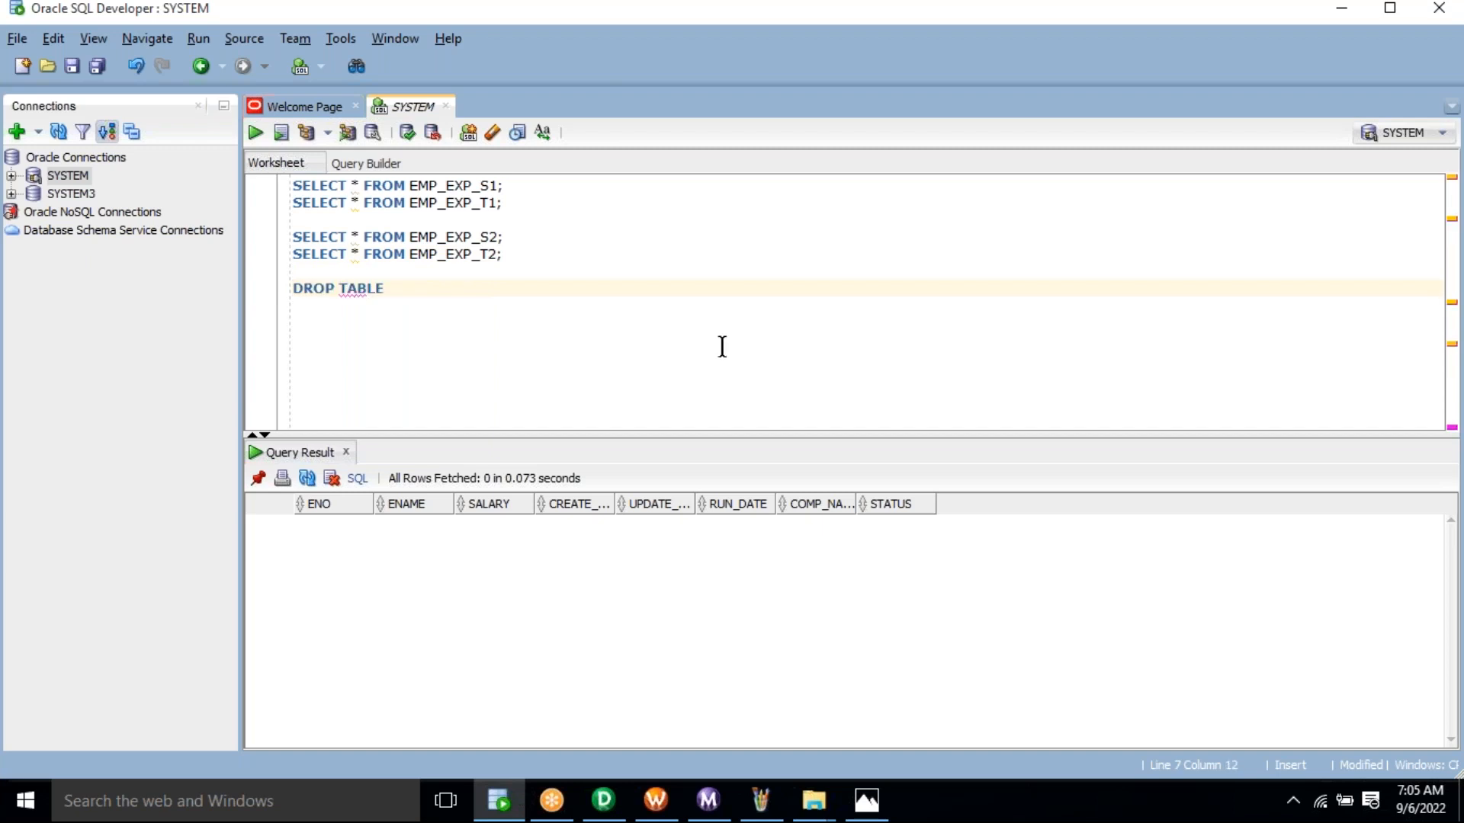
type("EMP_EXP_T2")
type(";")
Check the DROP TABLE statement and run it to drop table EMP_EXP_T2.
left_click(426, 290)
left_click(315, 295)
double_click(317, 297)
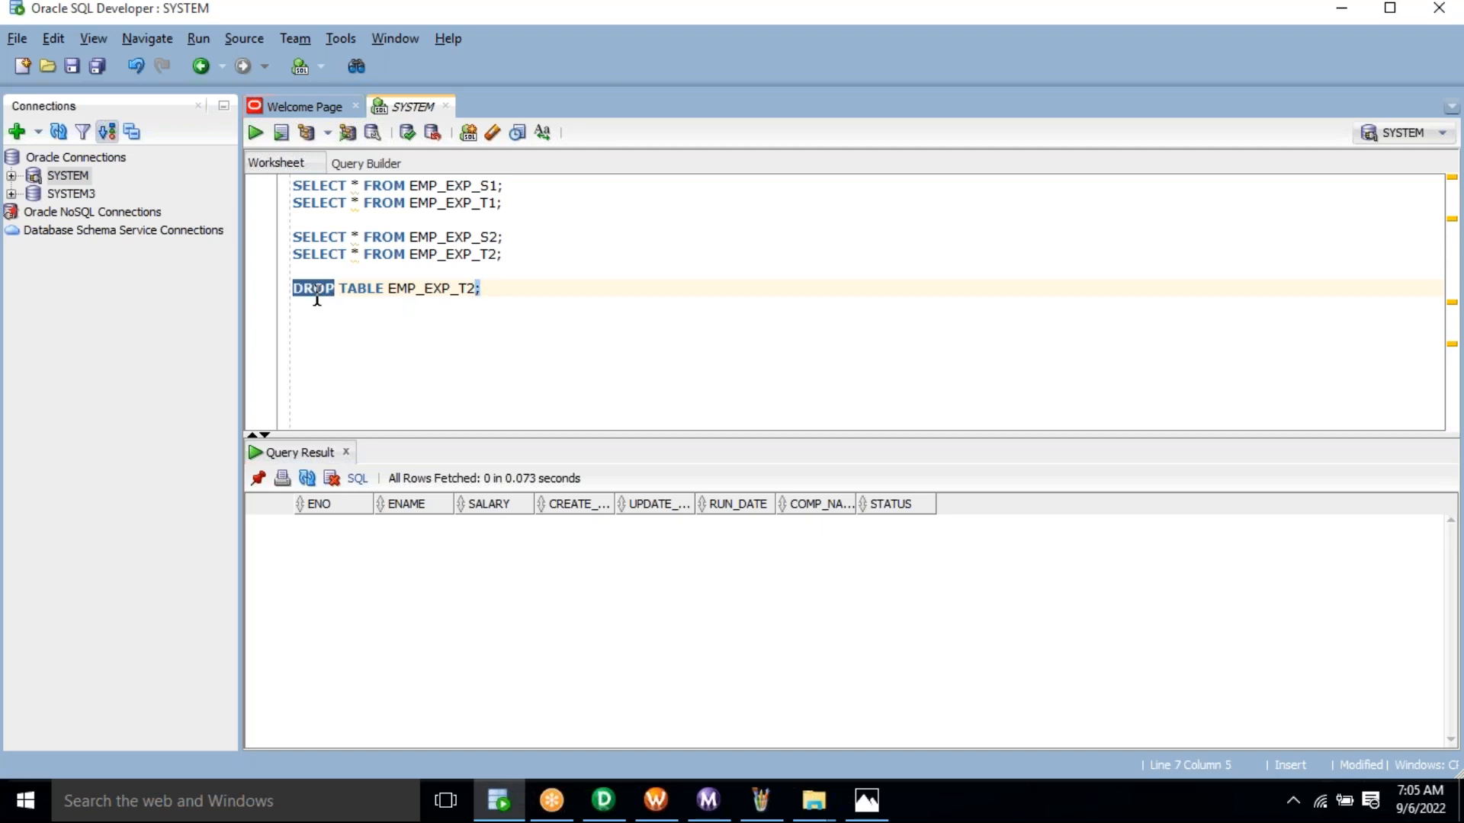
key("shift+End")
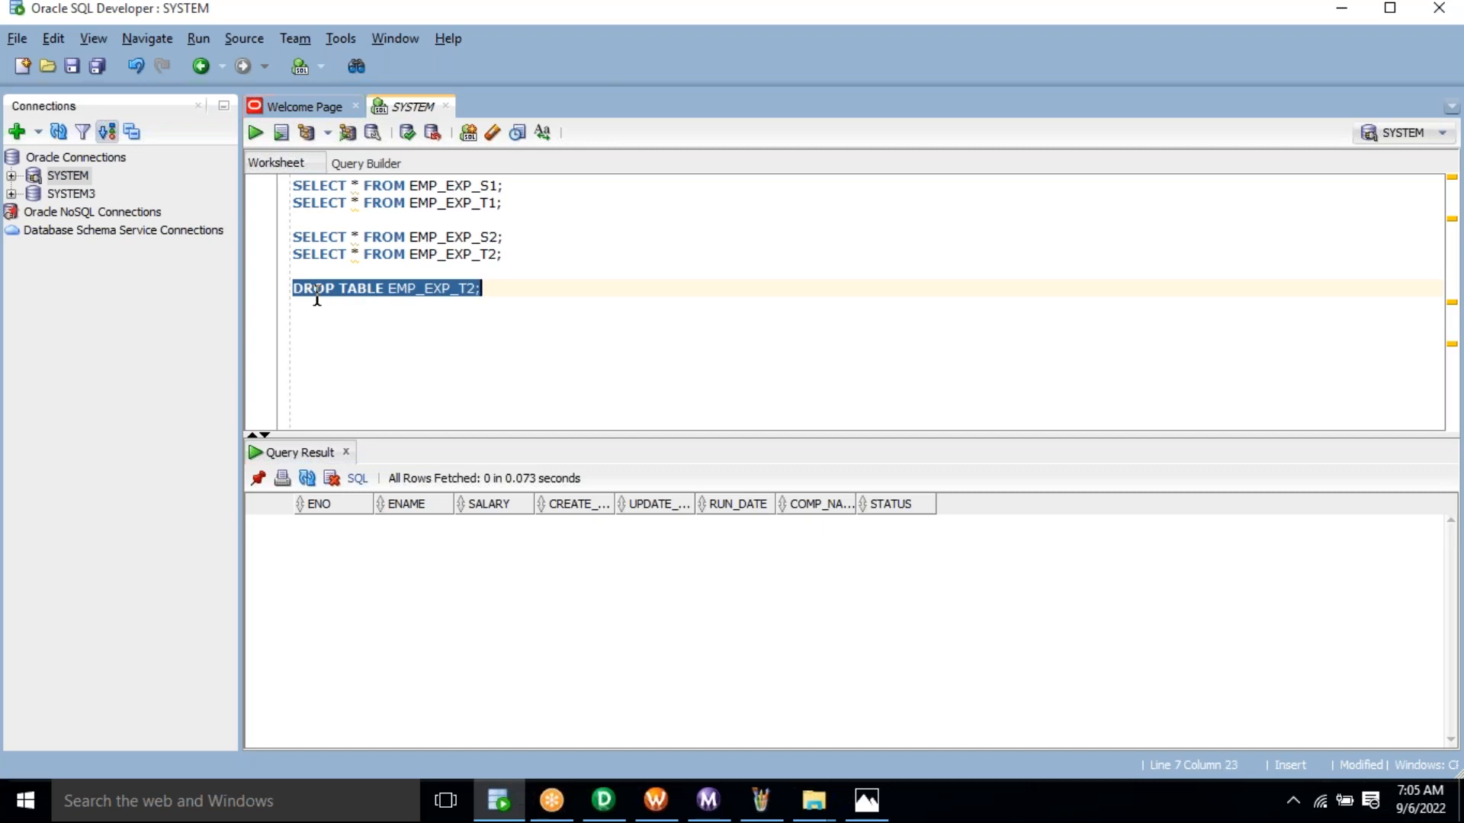
double_click(420, 293)
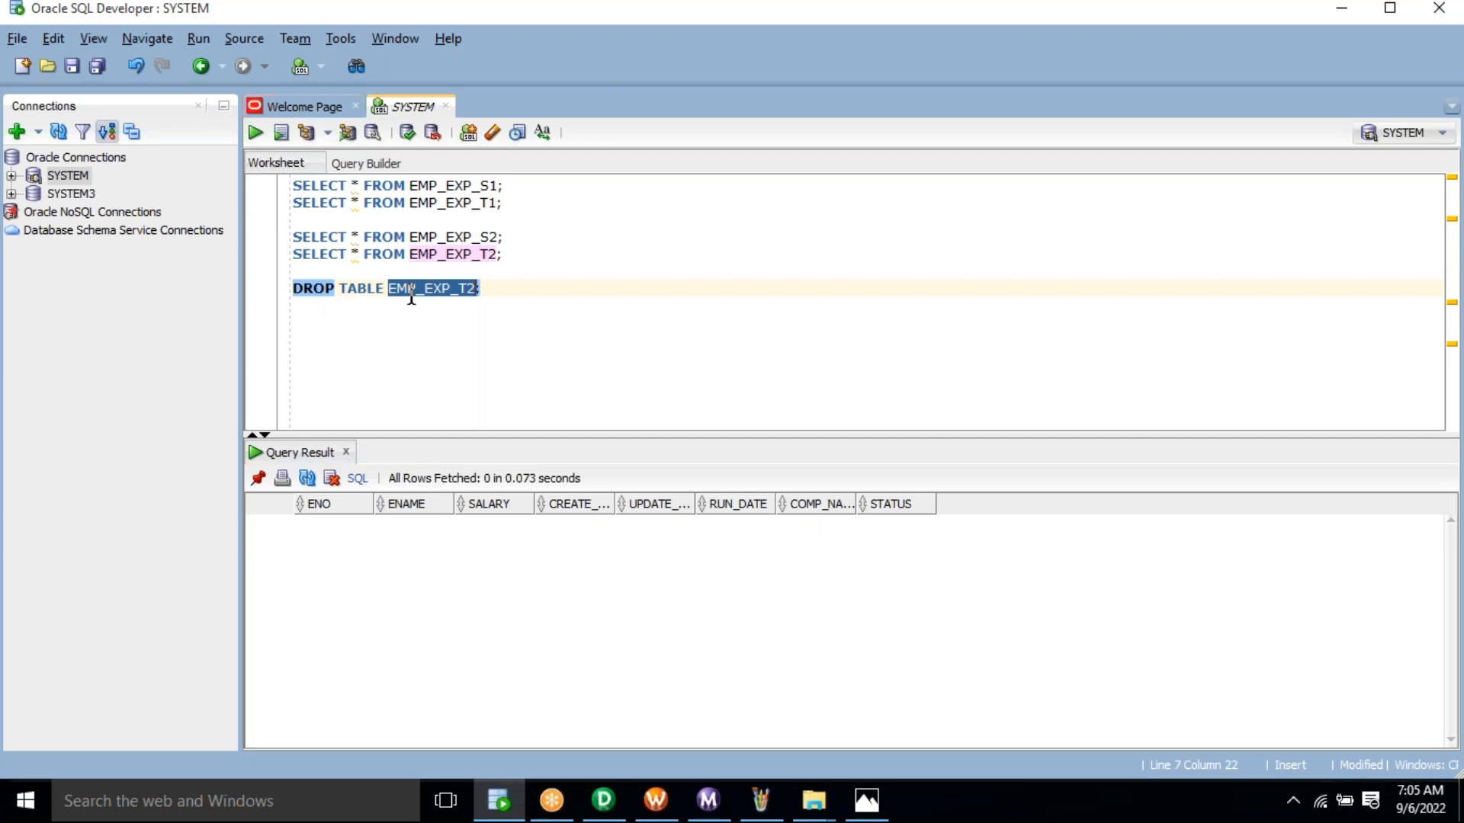
left_click(497, 292)
key("ctrl+Return")
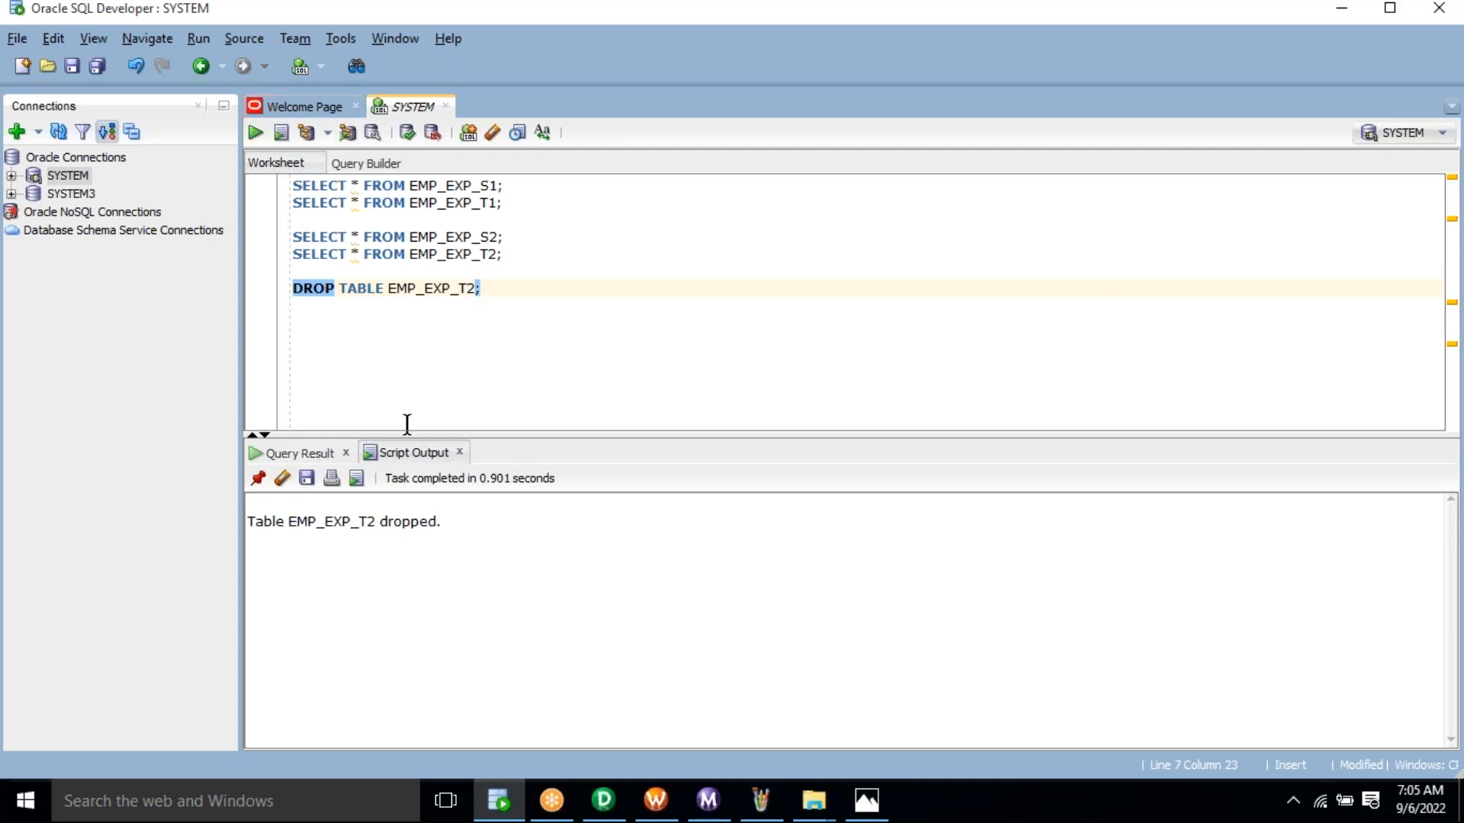
Review the EMP_EXP_S2 and EMP_EXP_T2 queries and check the EMP_EXP_T2 column layout in 7_EXP.bmp in Photos, returning to SQL Developer.
left_click(472, 255)
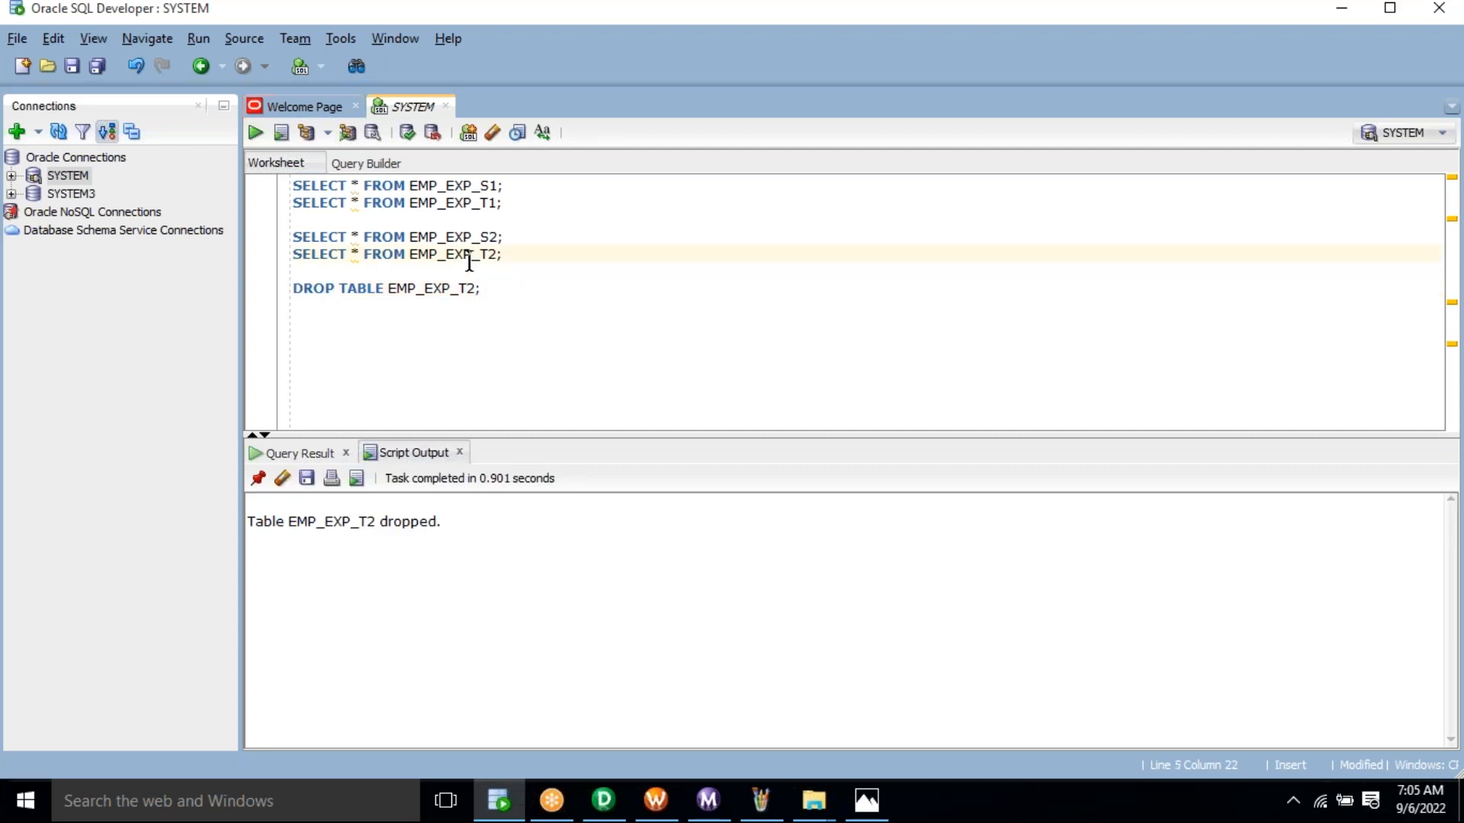
double_click(460, 239)
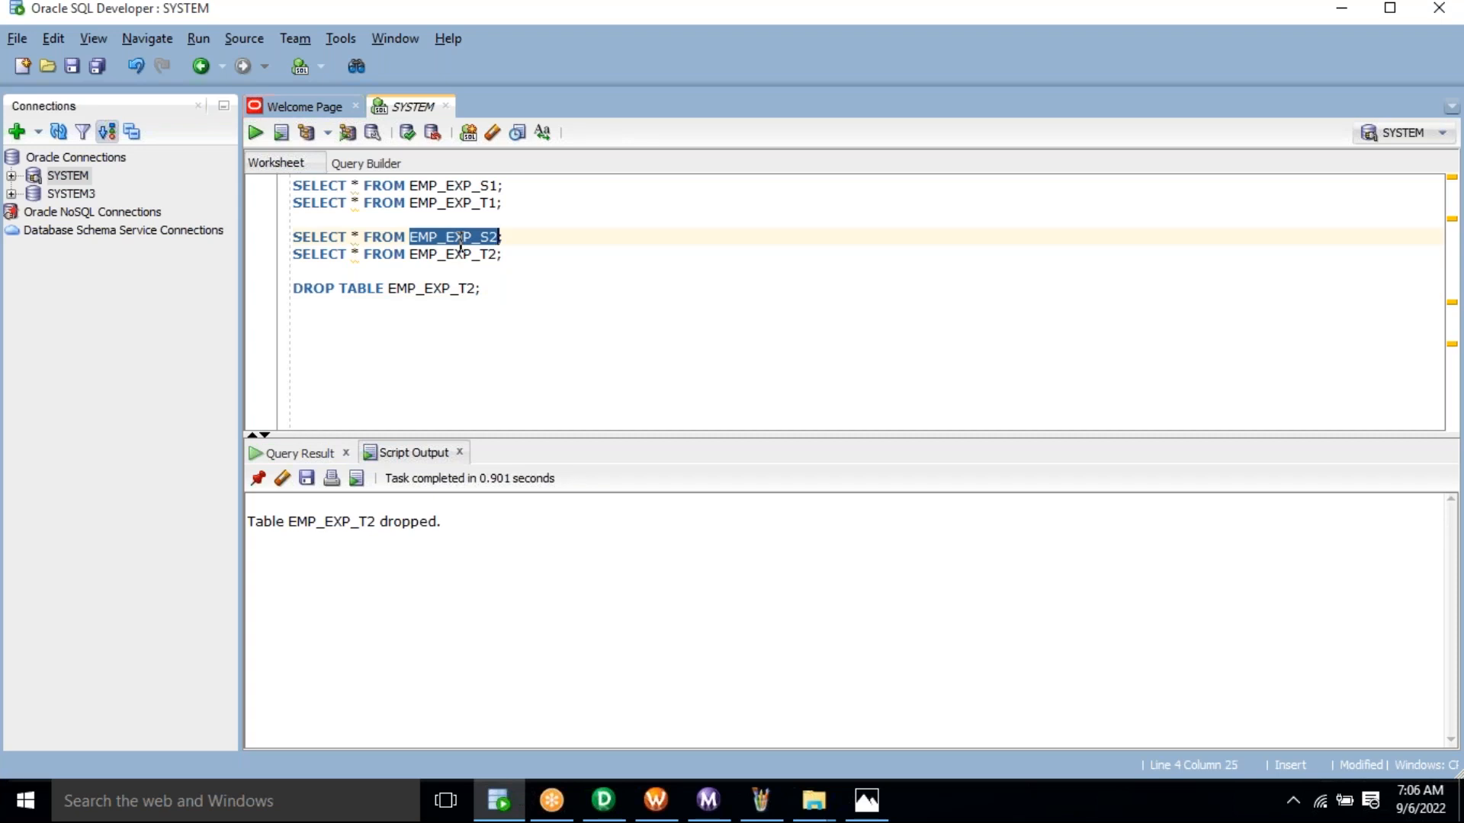
left_click(460, 247)
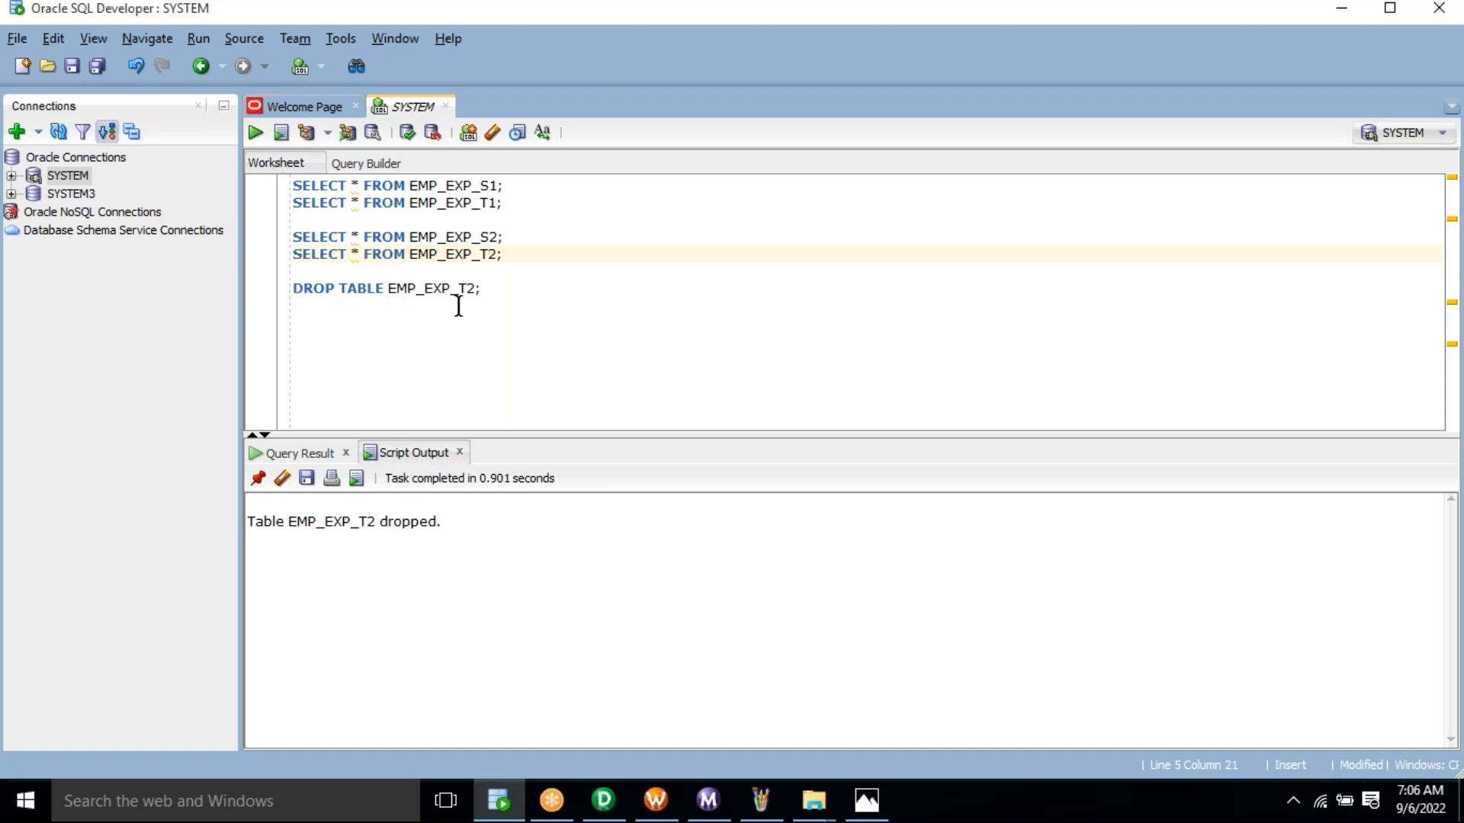
double_click(464, 254)
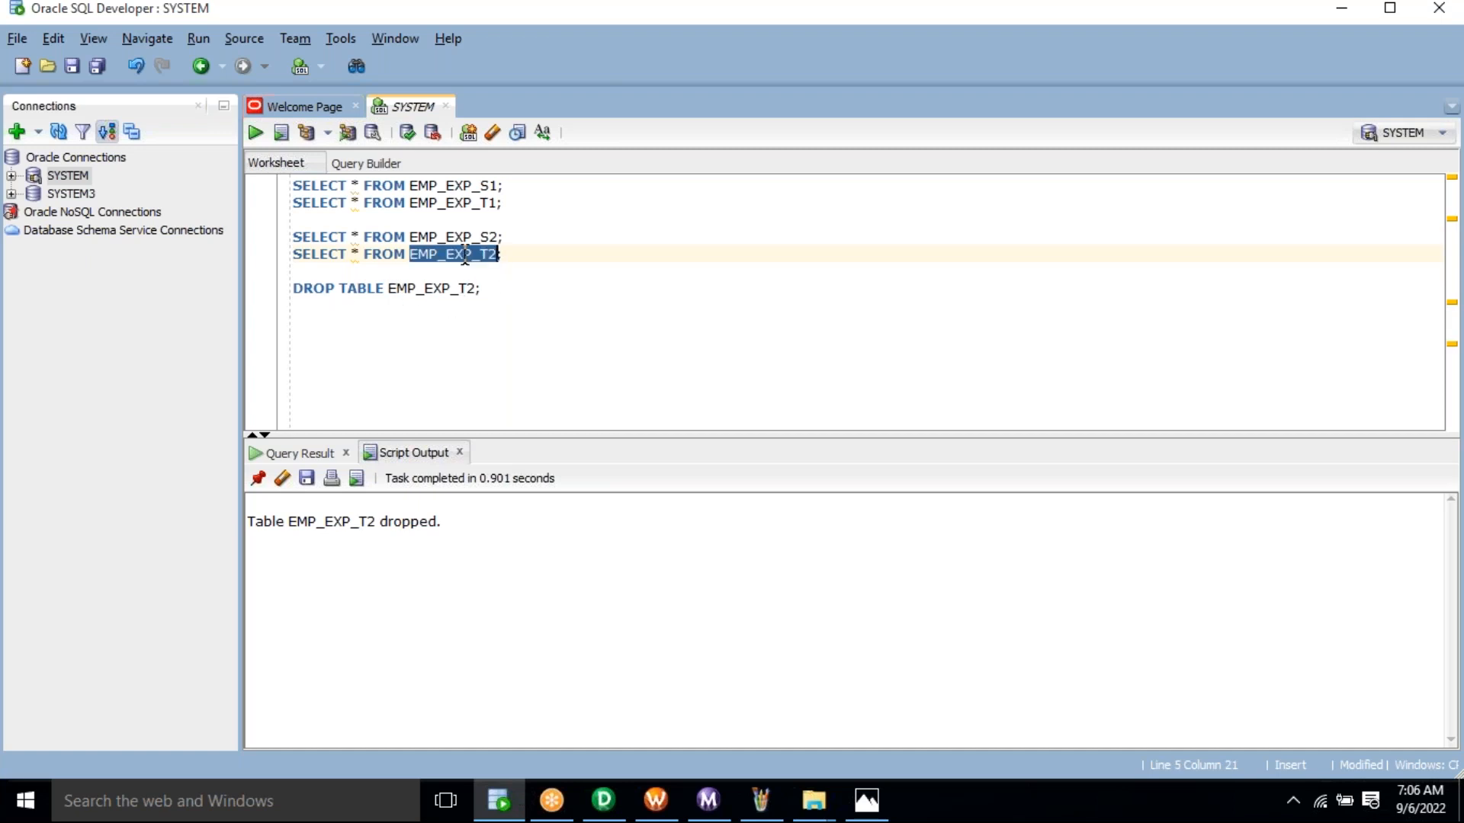
left_click(867, 801)
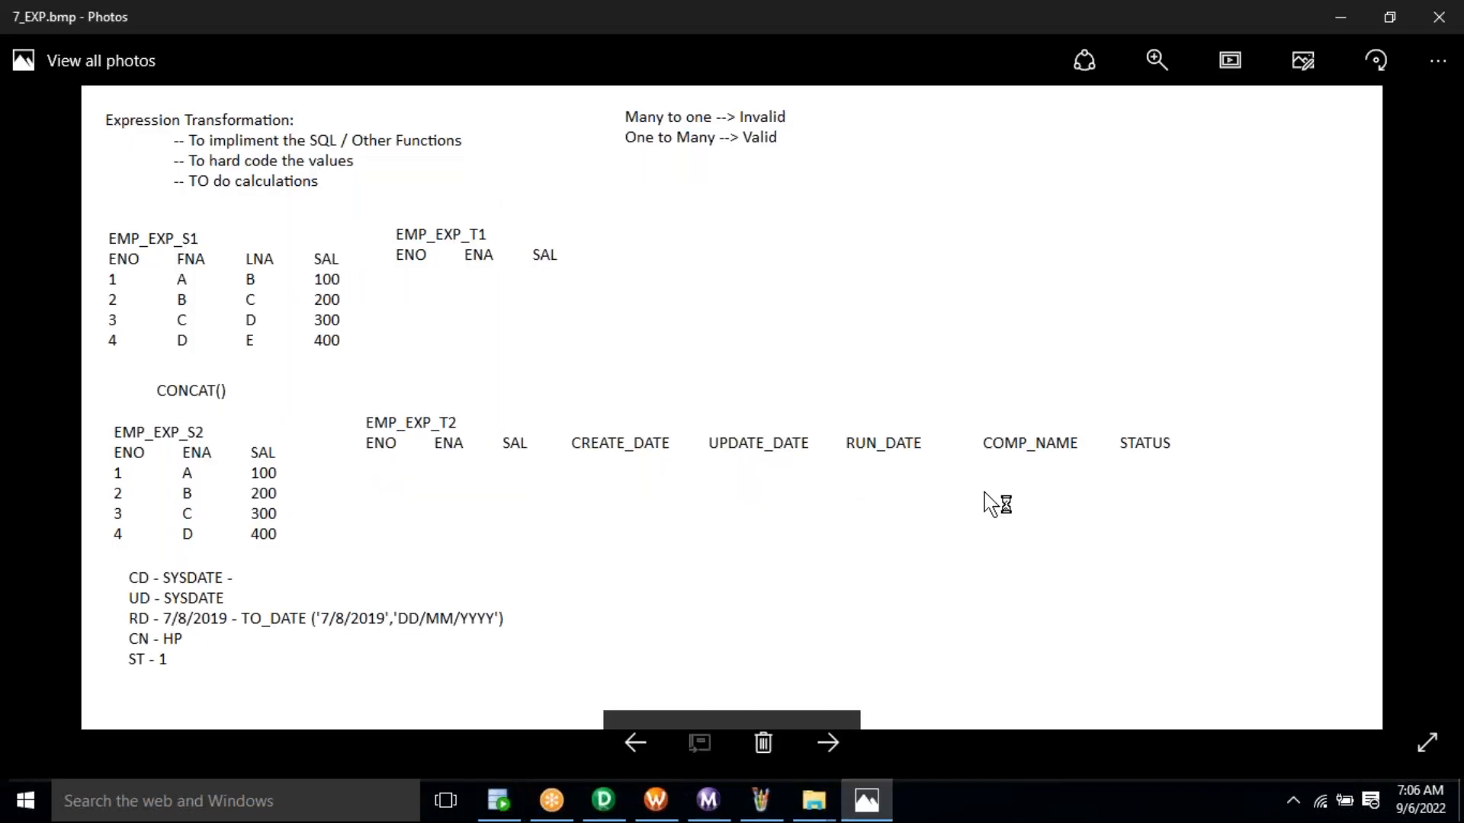
key("alt+Tab")
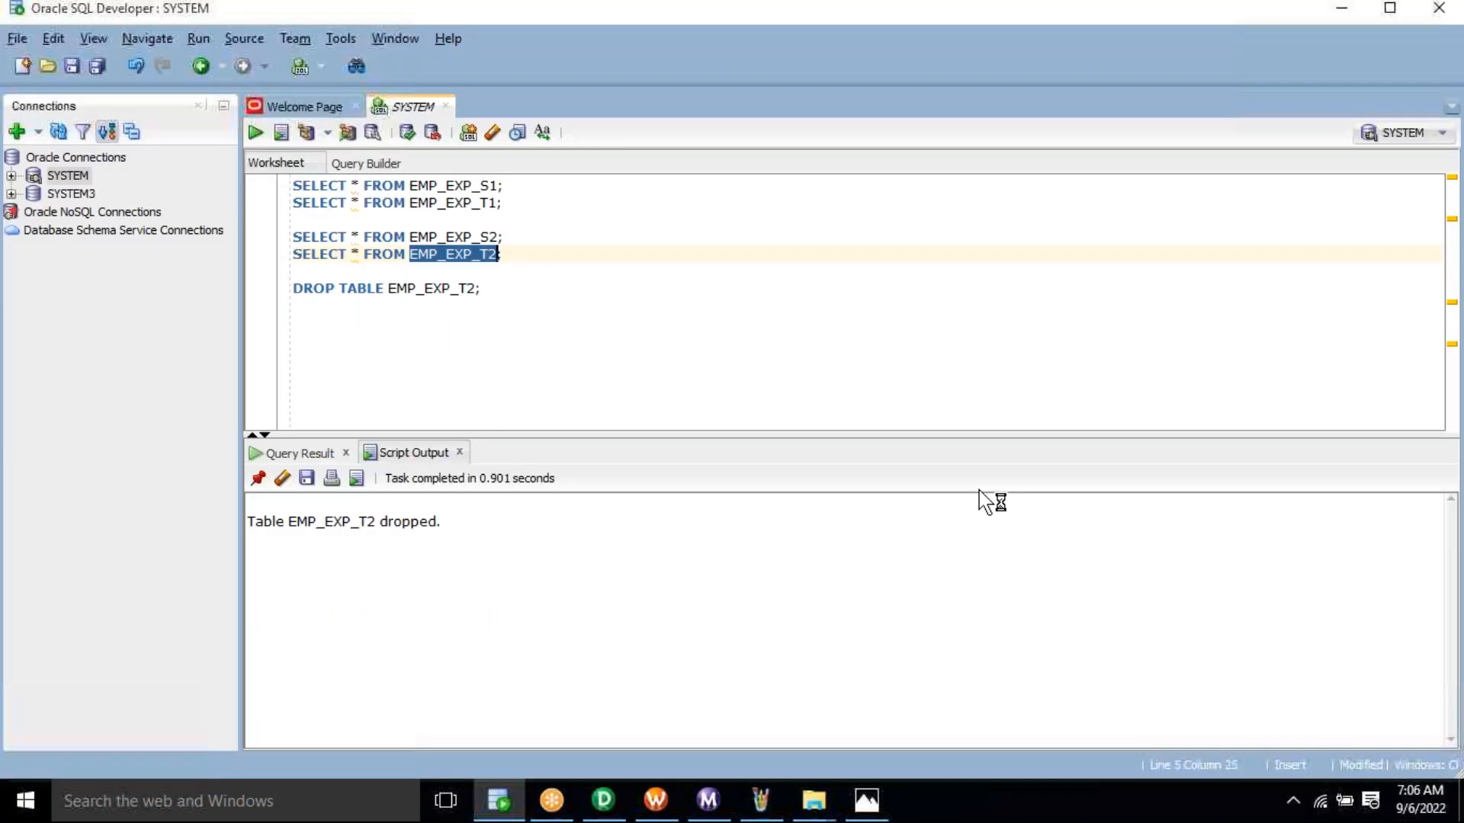
Write a CREATE TABLE EMP_EXP_T2 statement with columns ENO NUMBER, ENAME VARCHAR2(10) and SALARY NUMBER below the DROP statement.
left_click(619, 318)
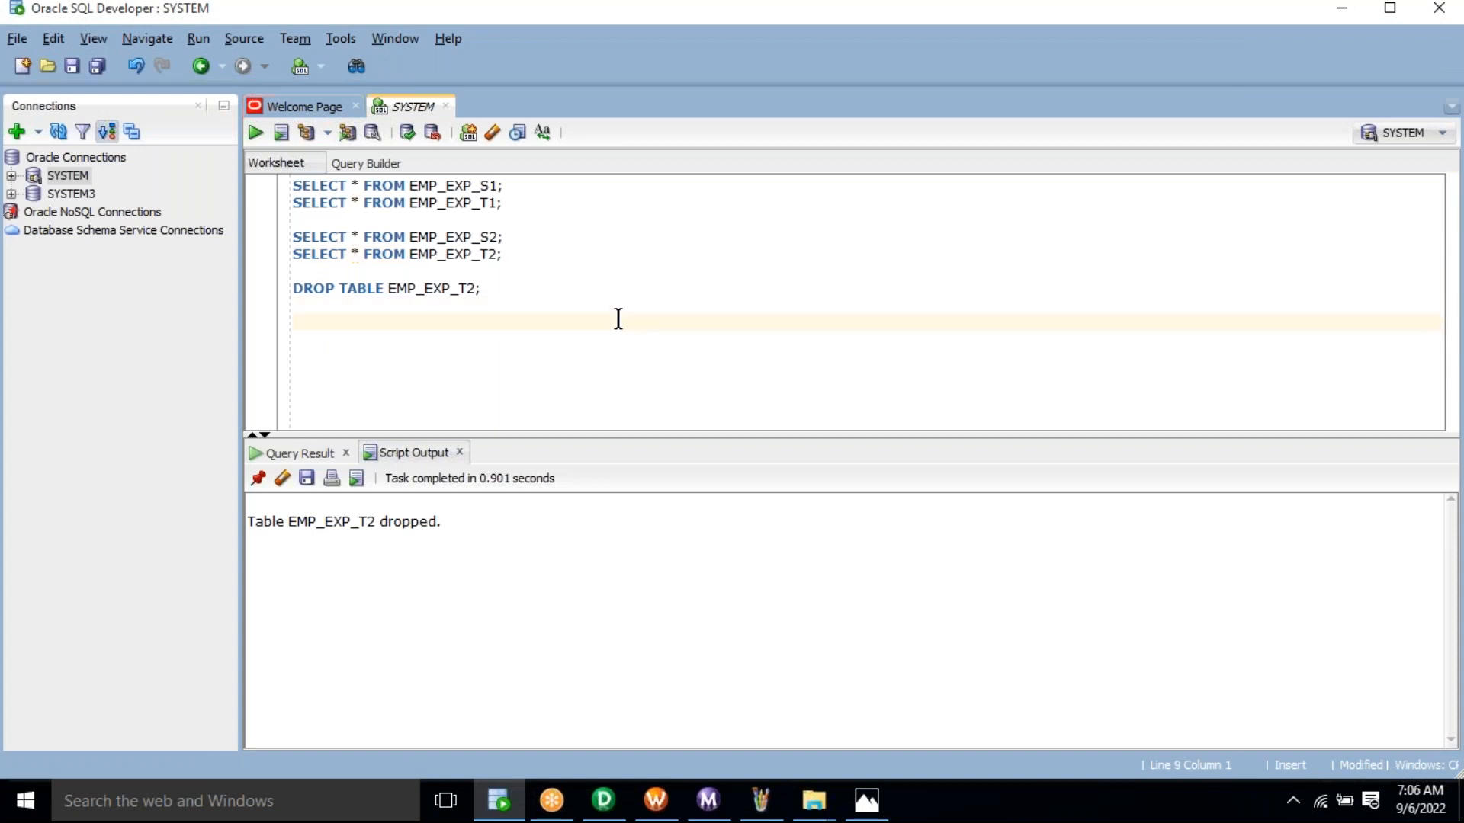
key("Return")
type("CREATE TABLE EMP_EXP_T2")
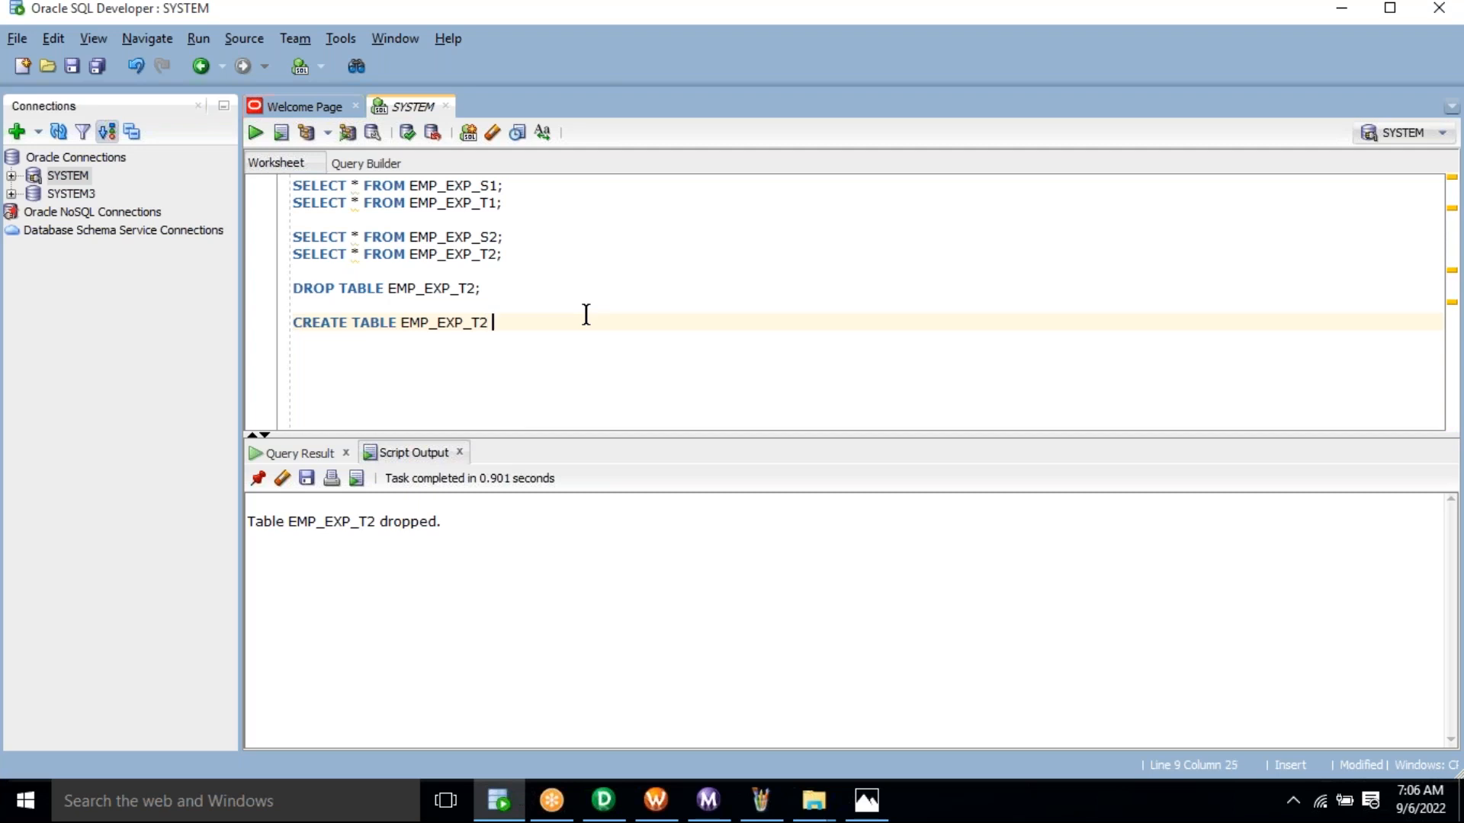
type(" (ENO NU")
type("MBE")
type("R, ENAME V")
type("AR")
type("CHAR2(10")
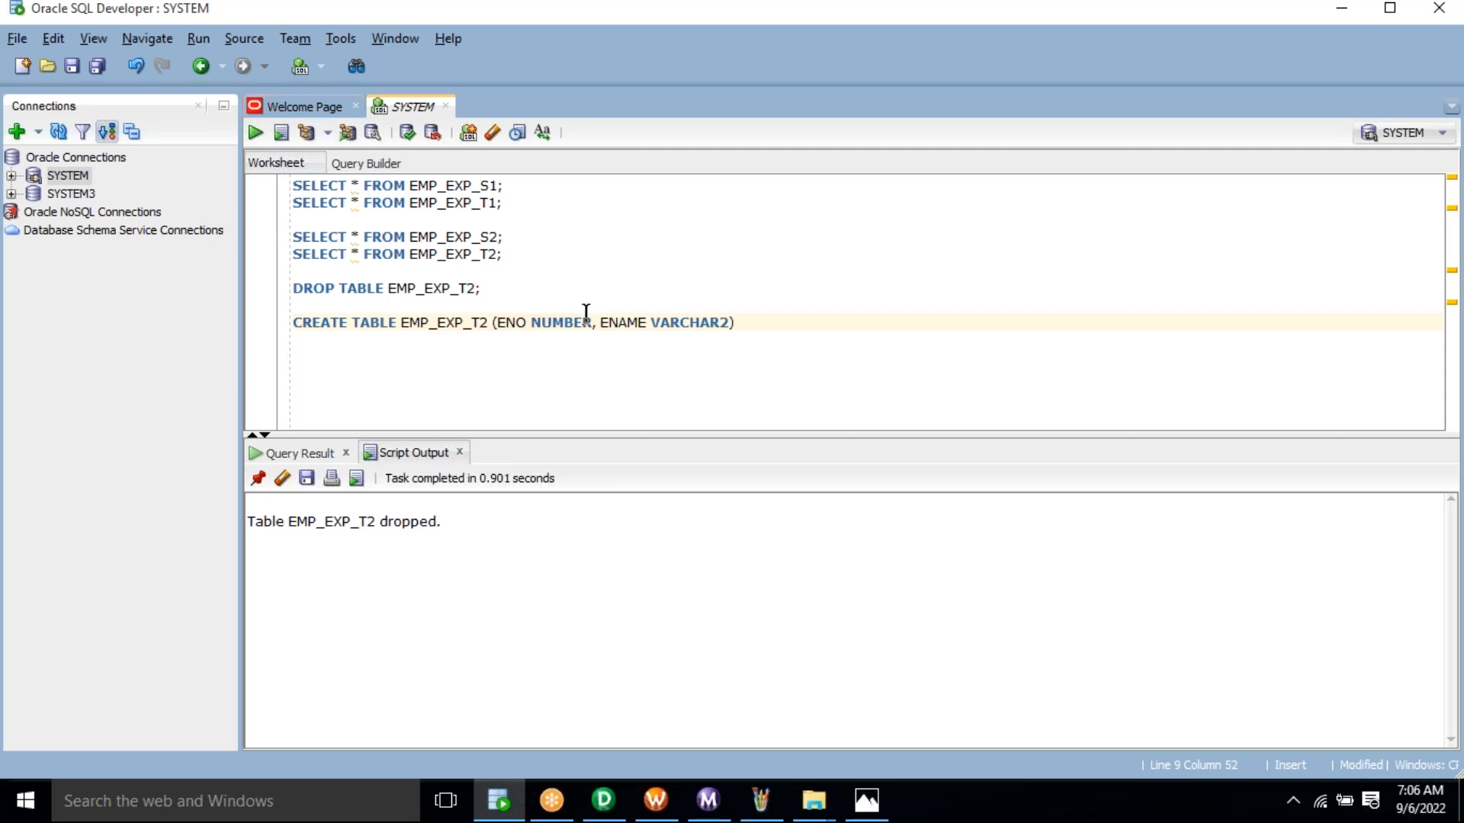
type("))")
key("Left")
type(",SALARY NUMBER,")
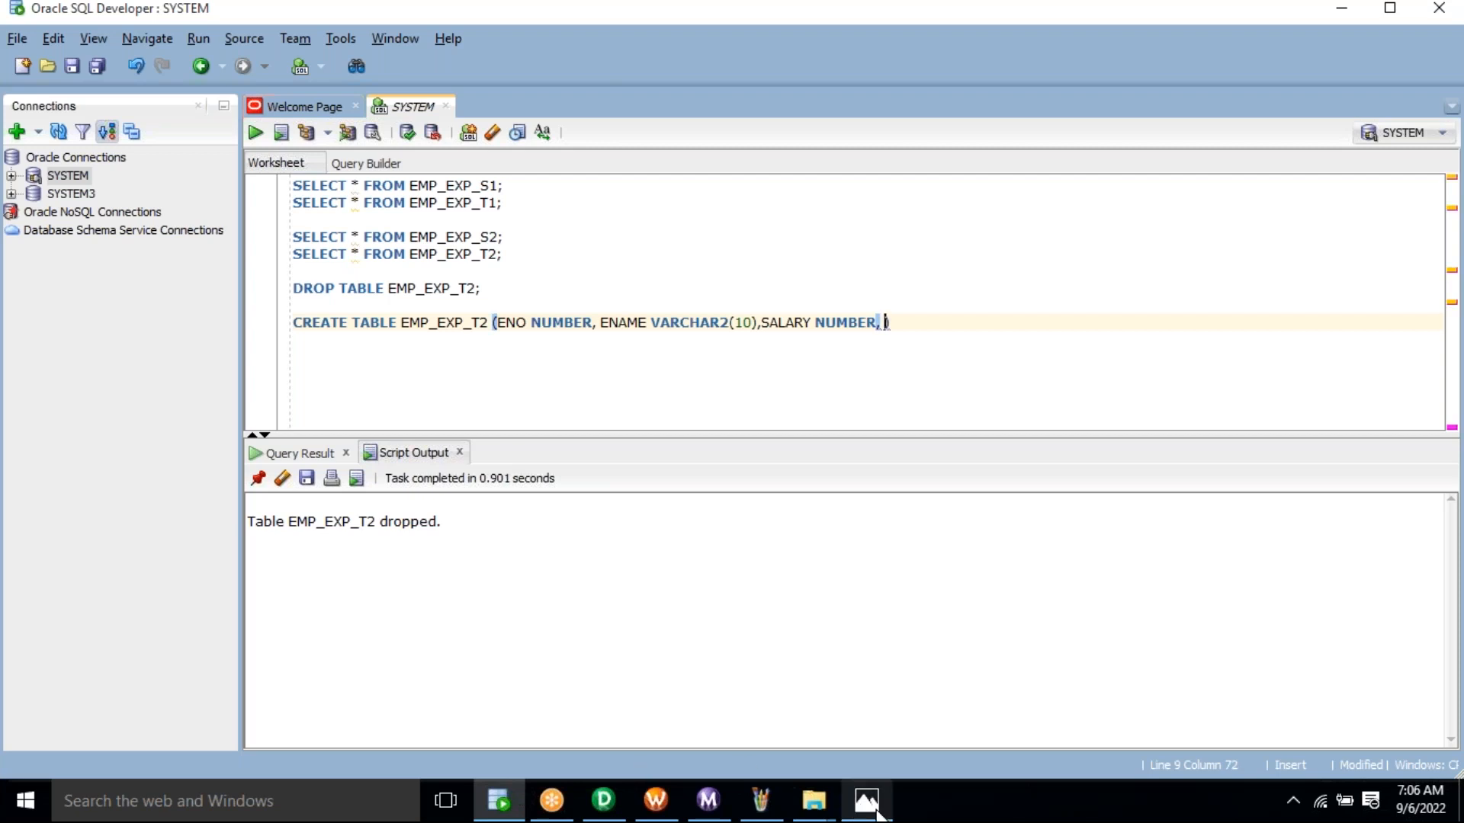
Check the next EMP_EXP_T2 column in 7_EXP.bmp in Photos, and add CREATE_DATE TIMESTAMP to the CREATE TABLE statement in SQL Developer.
left_click(875, 811)
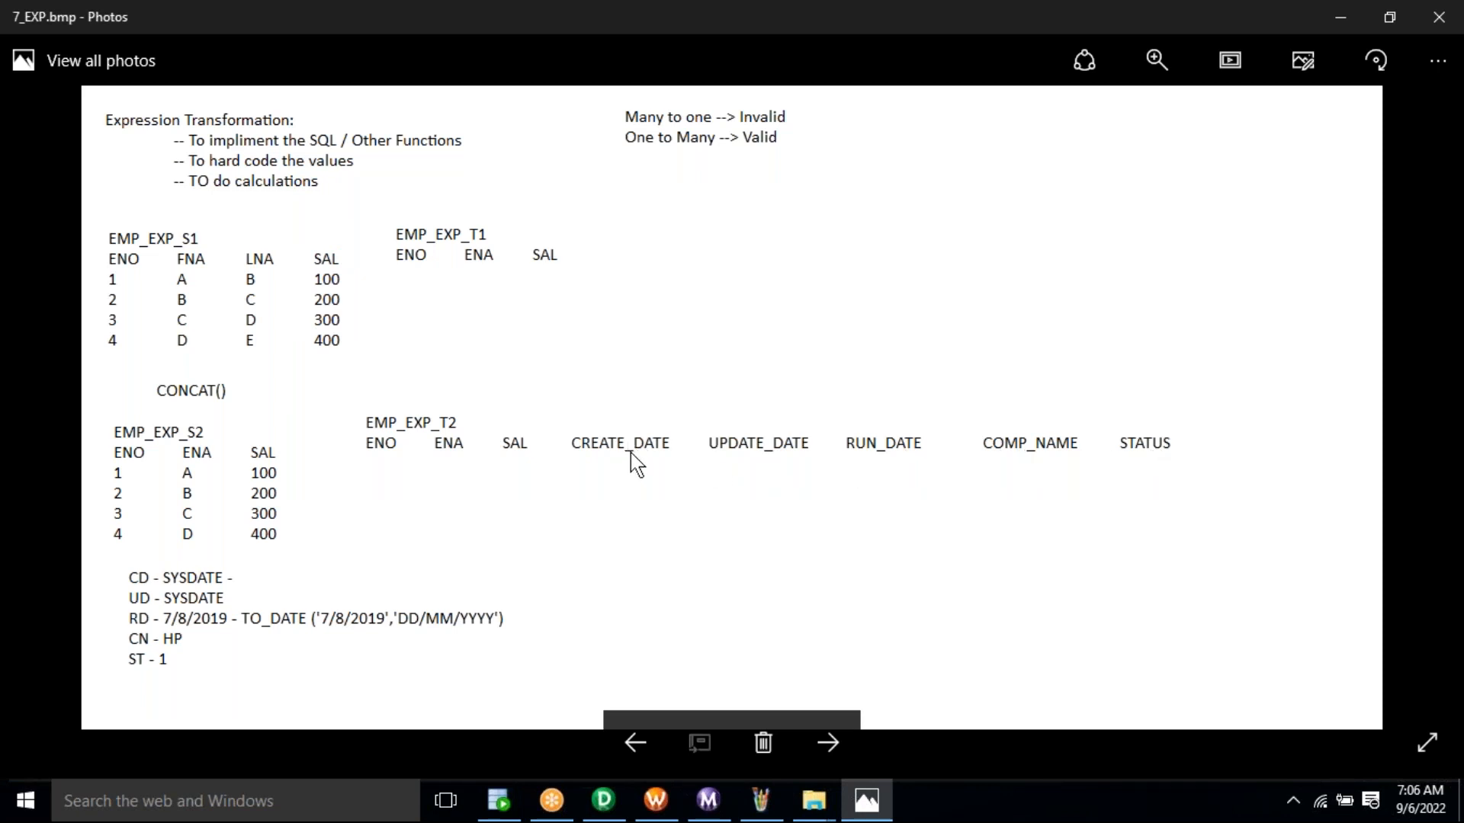
key("alt+Tab")
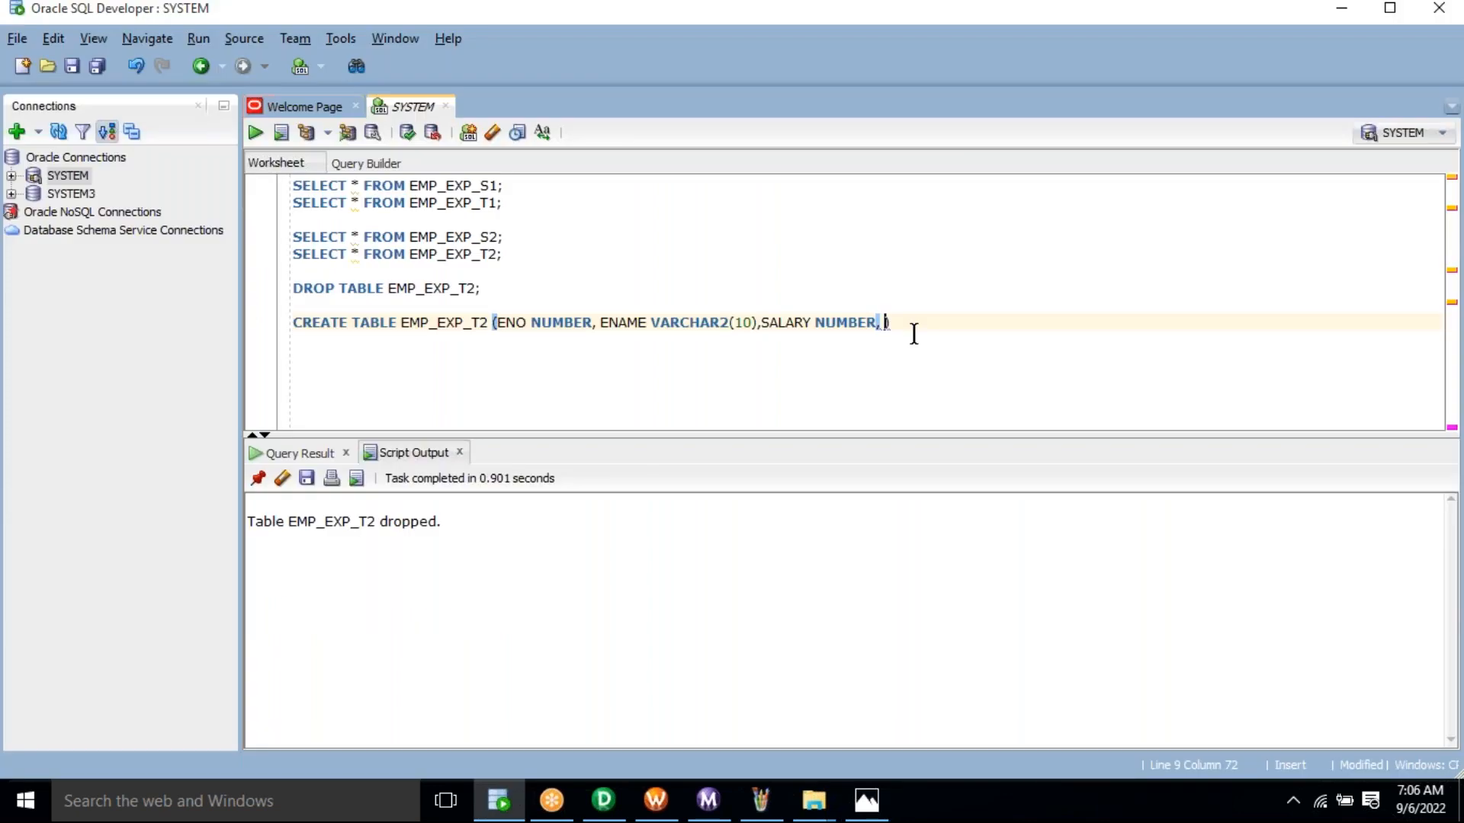
type("CREATE_DATE")
left_click(883, 326)
left_click(939, 326)
left_click(938, 325)
key("Delete")
key("BackSpace")
type("_")
left_click(982, 314)
type("TIMESTAMP")
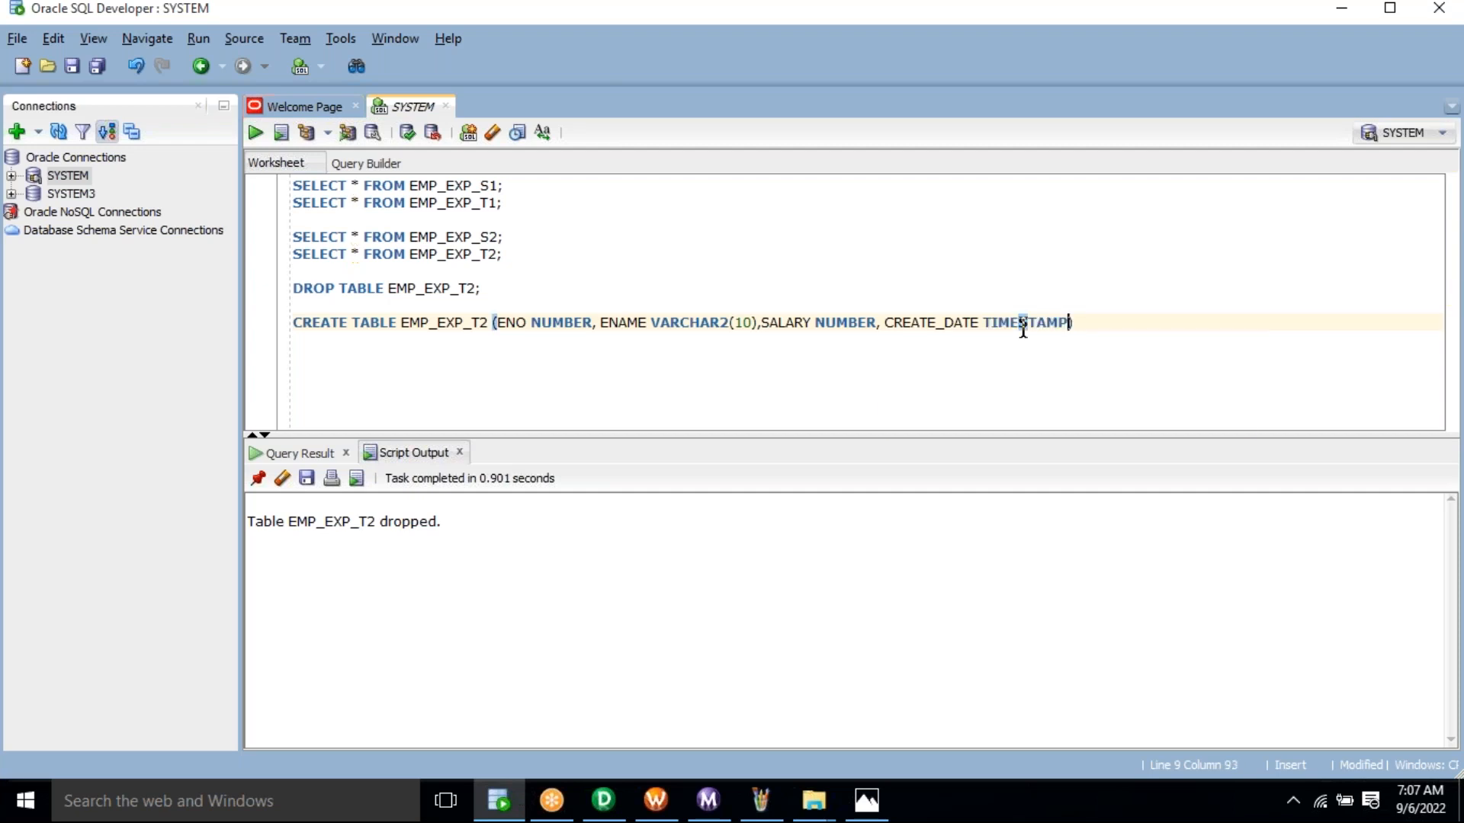
Review the ENO, ENAME and CREATE_DATE columns and their data types in the CREATE TABLE EMP_EXP_T2 statement.
double_click(1022, 320)
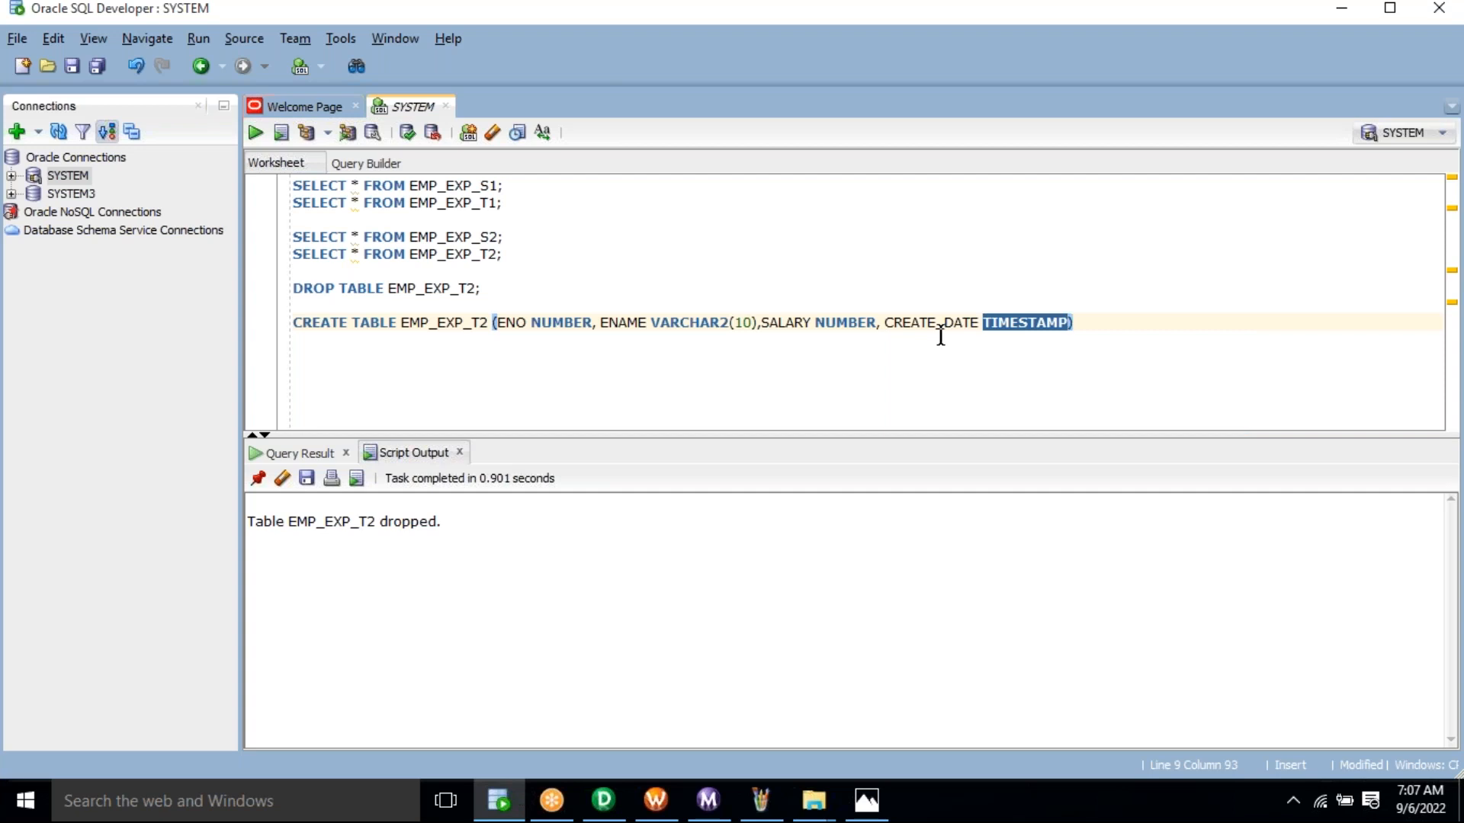
left_click(940, 324)
double_click(938, 323)
left_click(1016, 324)
double_click(1016, 324)
double_click(556, 324)
double_click(517, 324)
double_click(632, 323)
double_click(690, 324)
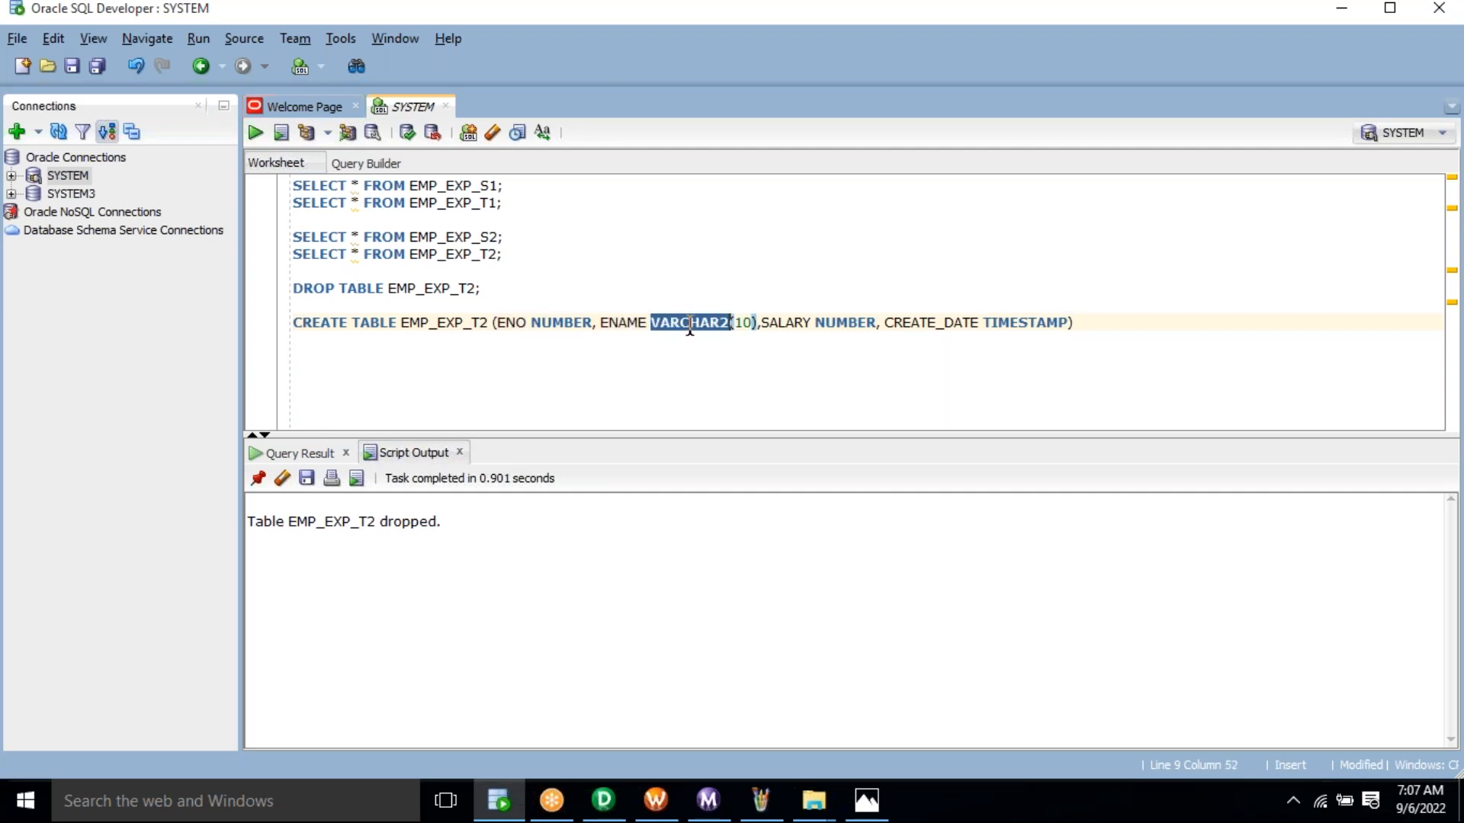
double_click(965, 324)
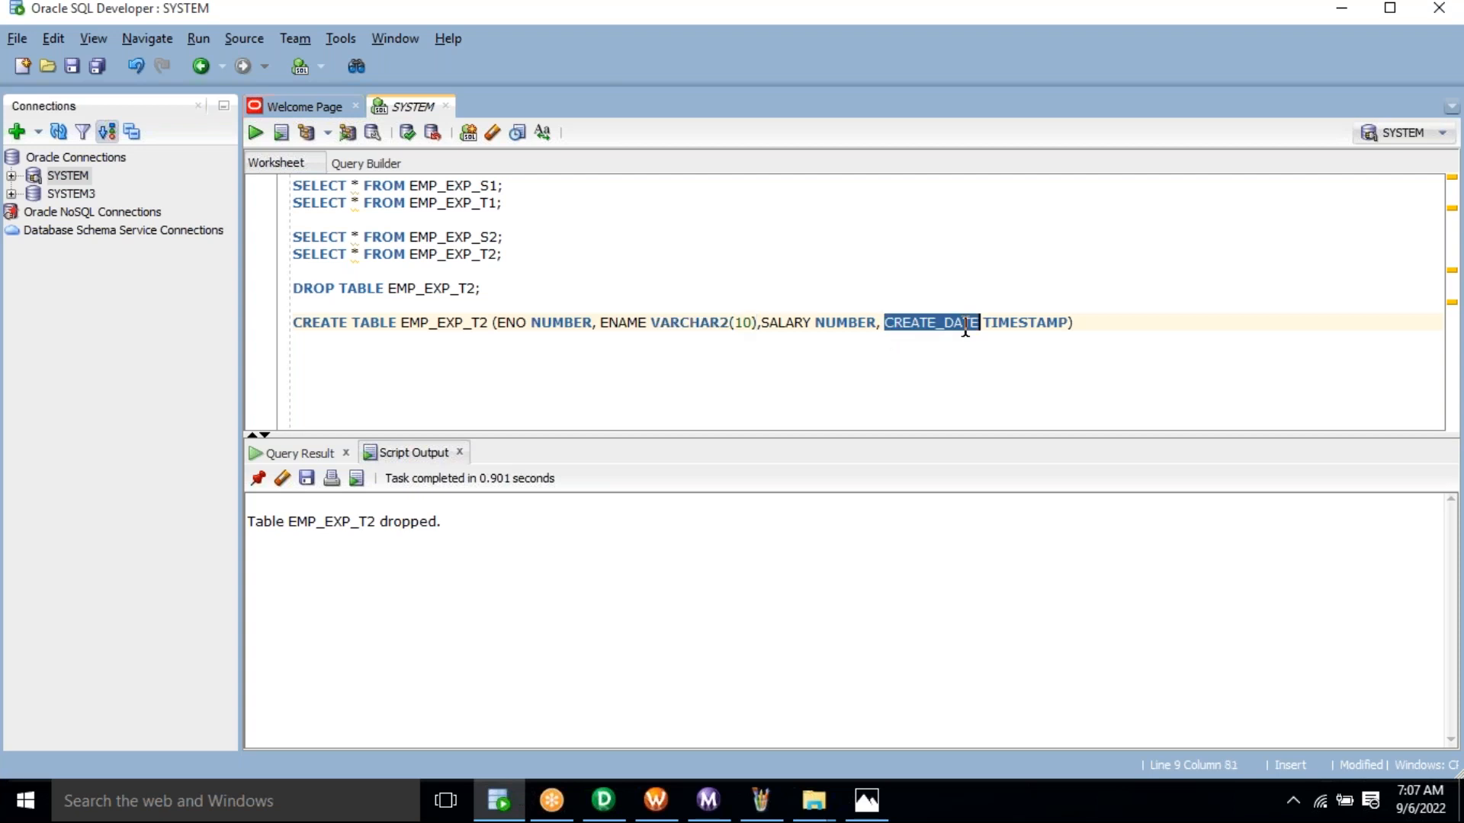
double_click(1021, 323)
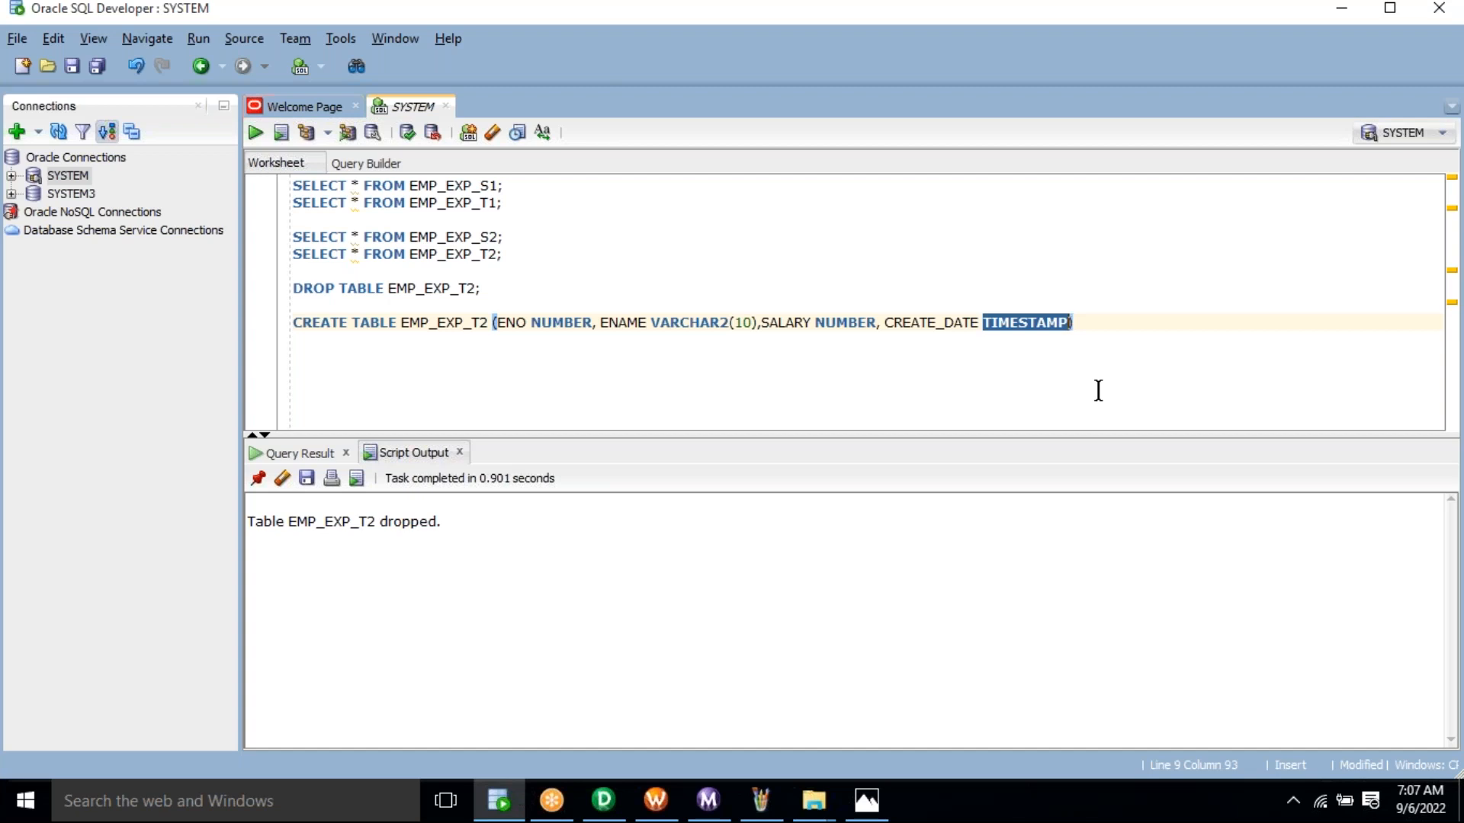
Add an UPDATE_DATE TIMESTAMP column after CREATE_DATE in the CREATE TABLE EMP_EXP_T2 statement.
left_click(1067, 325)
type(", UP")
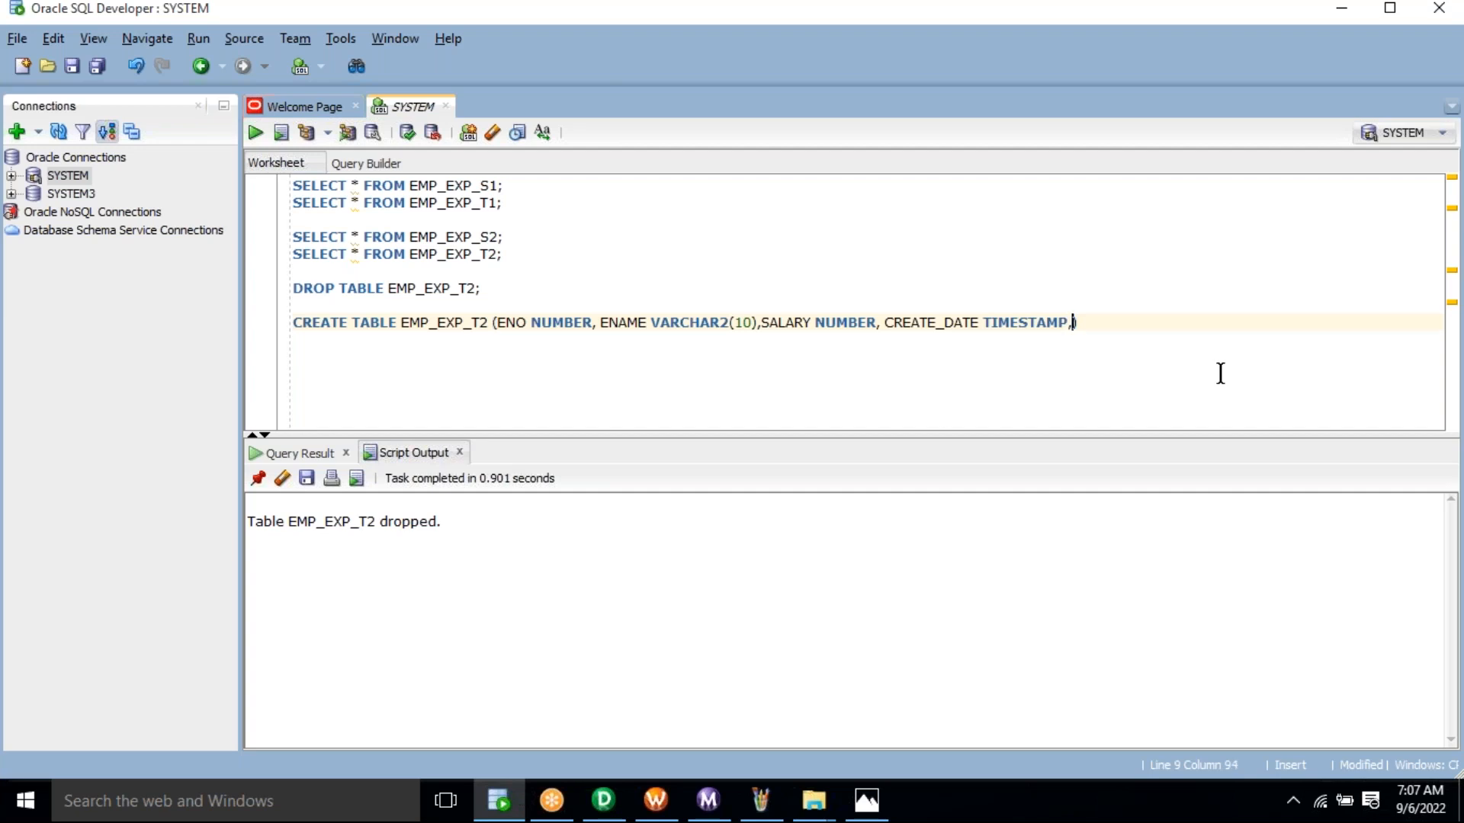
type("_DATE")
key("BackSpace")
key("BackSpace")
key("BackSpace")
key("BackSpace")
key("BackSpace")
type("DATE_DATE TIMESTAMP")
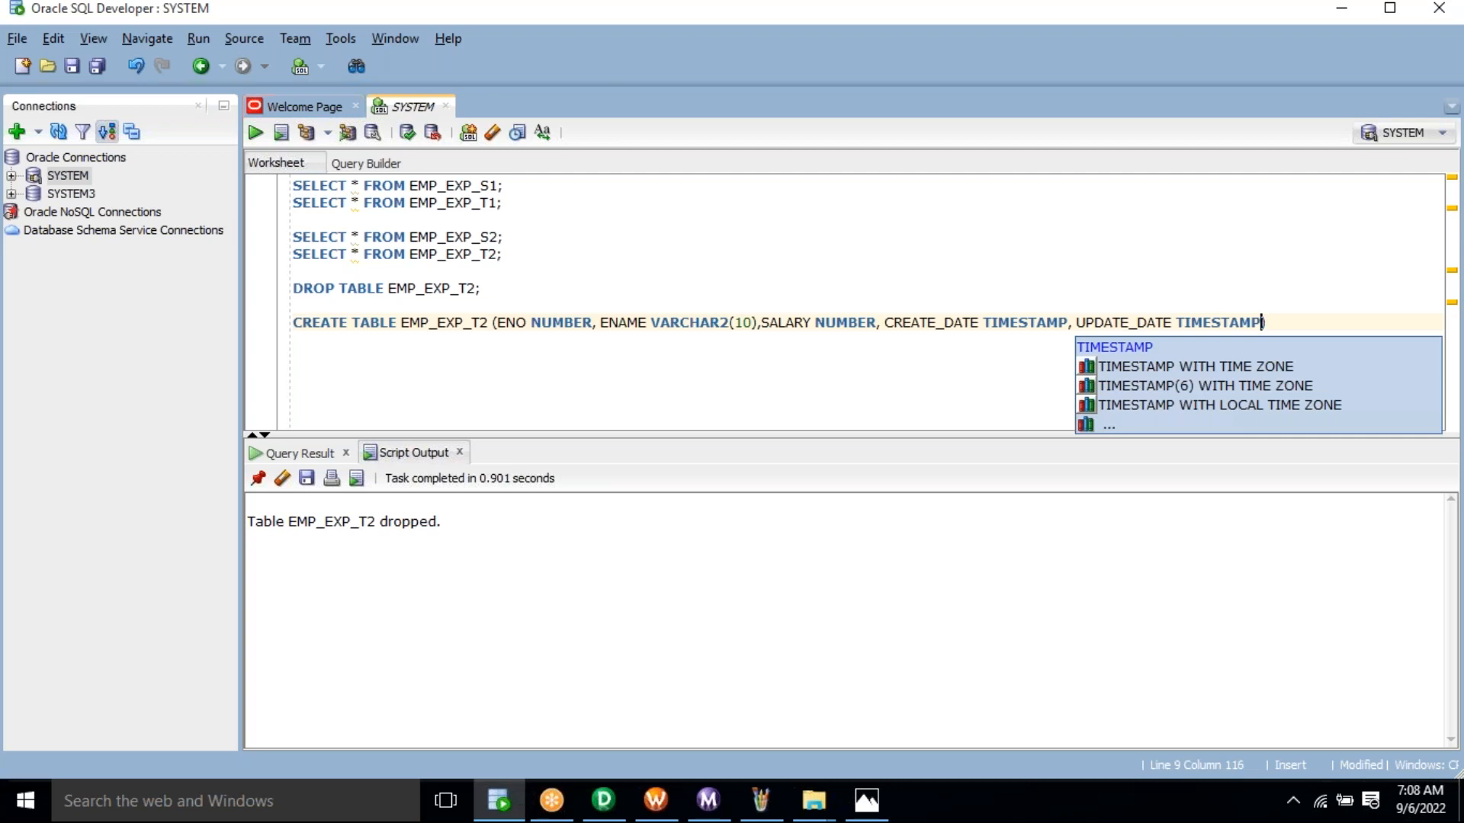
type(",")
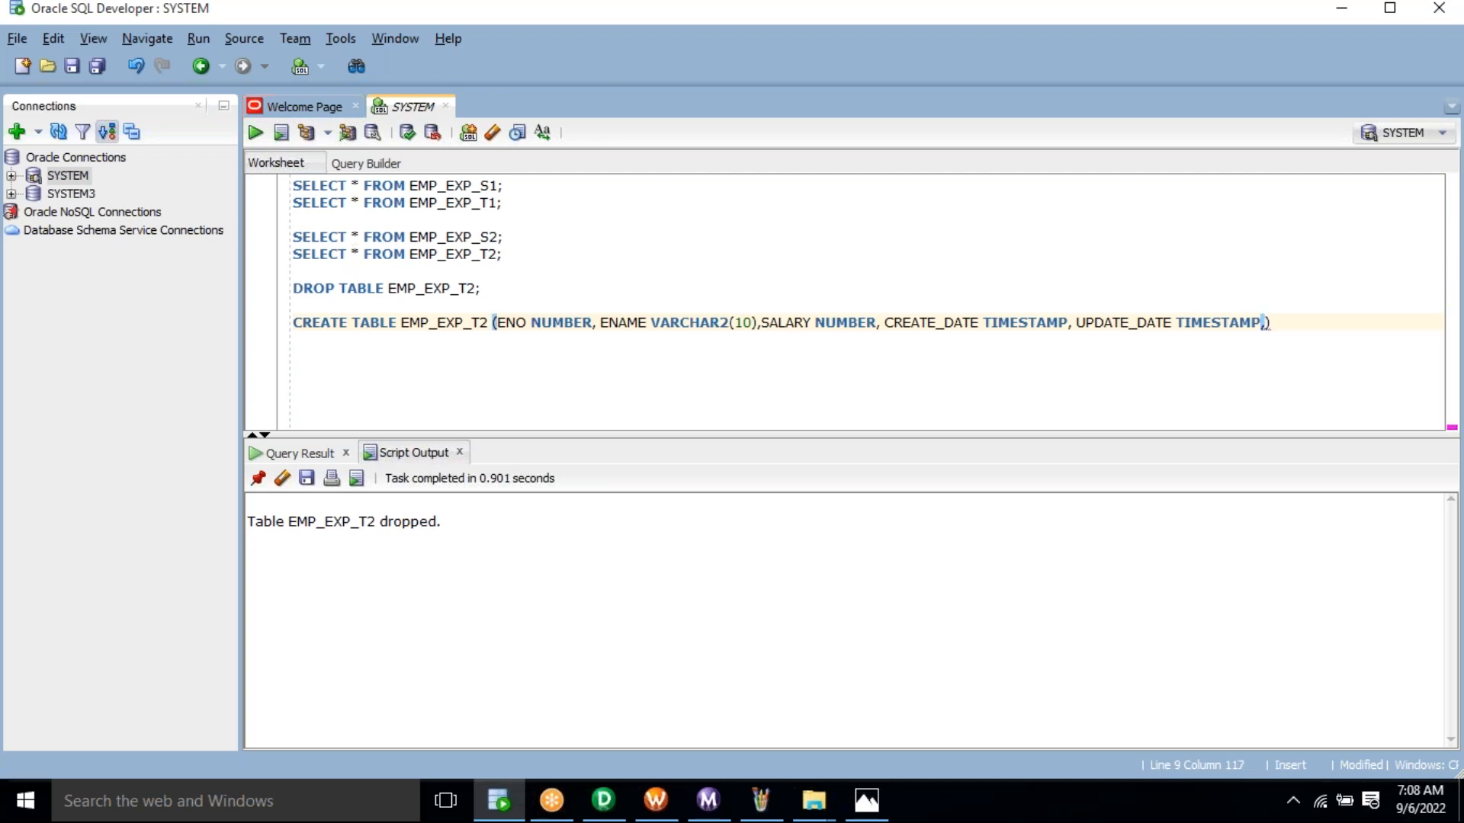
Check the next EMP_EXP_T2 column in 7_EXP.bmp in Photos, and add RUN_DATE DATE on a new line of the CREATE TABLE statement in SQL Developer.
key("Return")
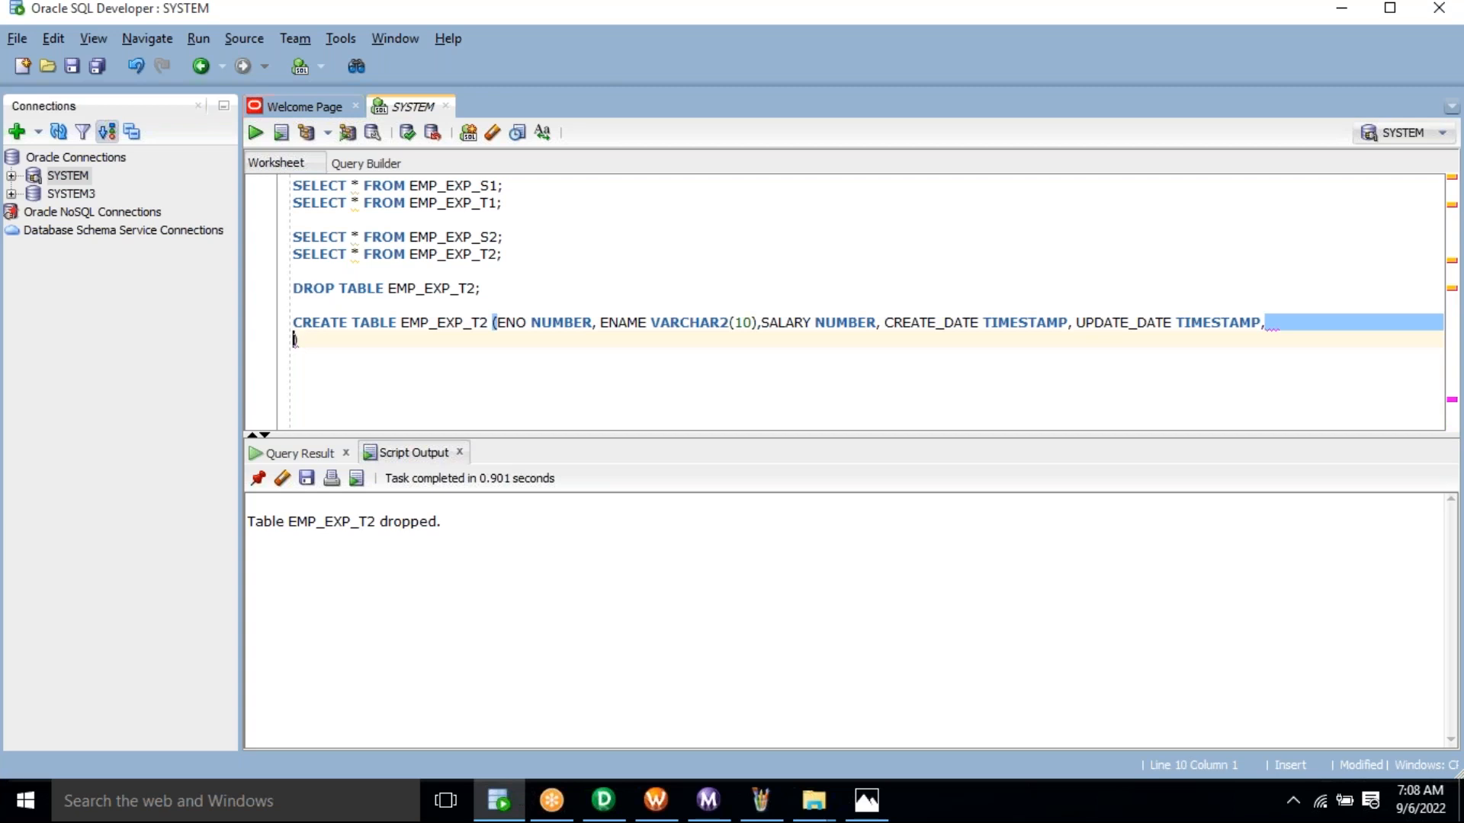
left_click(867, 800)
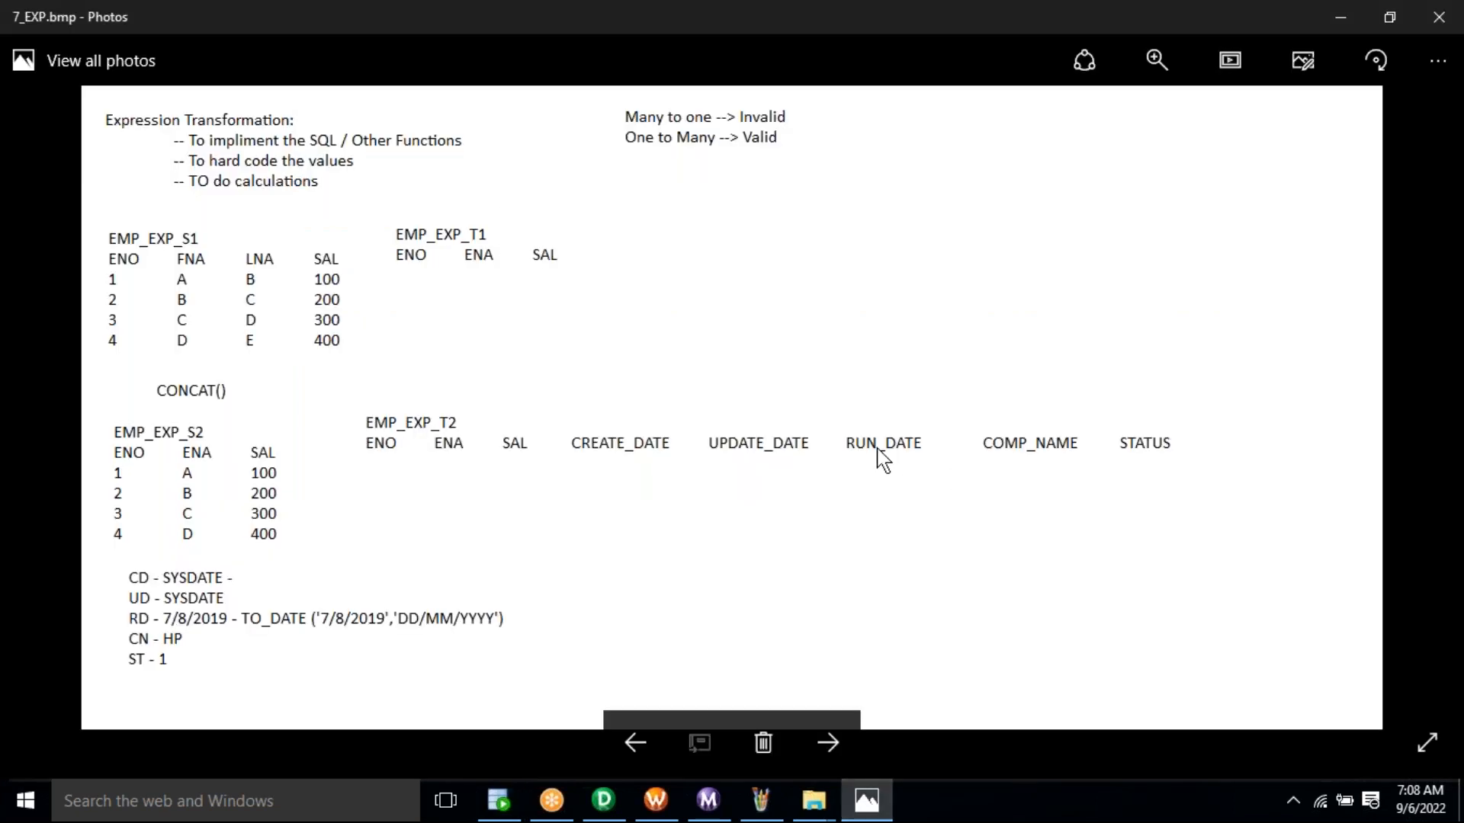
key("alt+Tab")
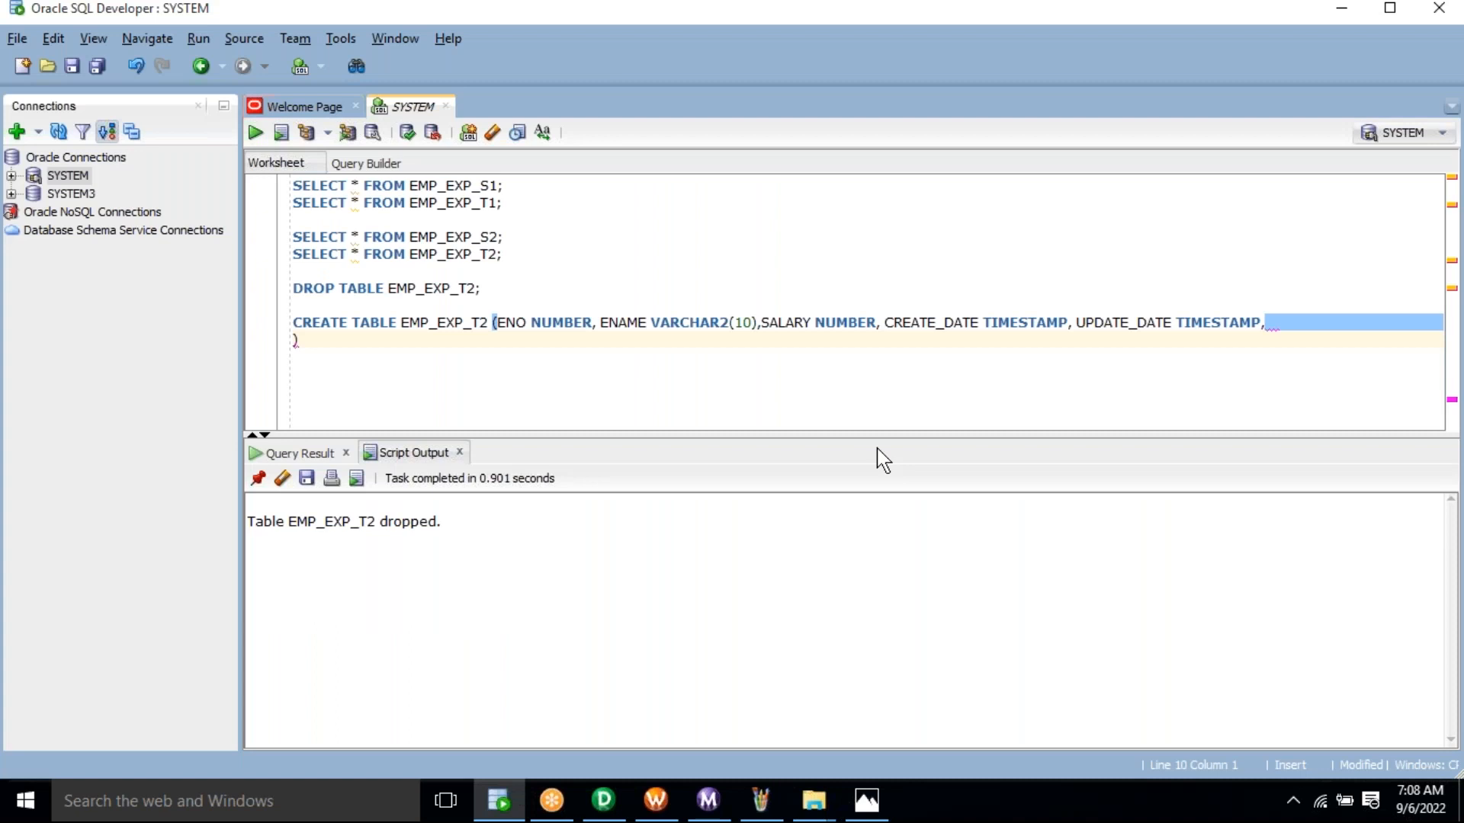
type("RUN_DATE ")
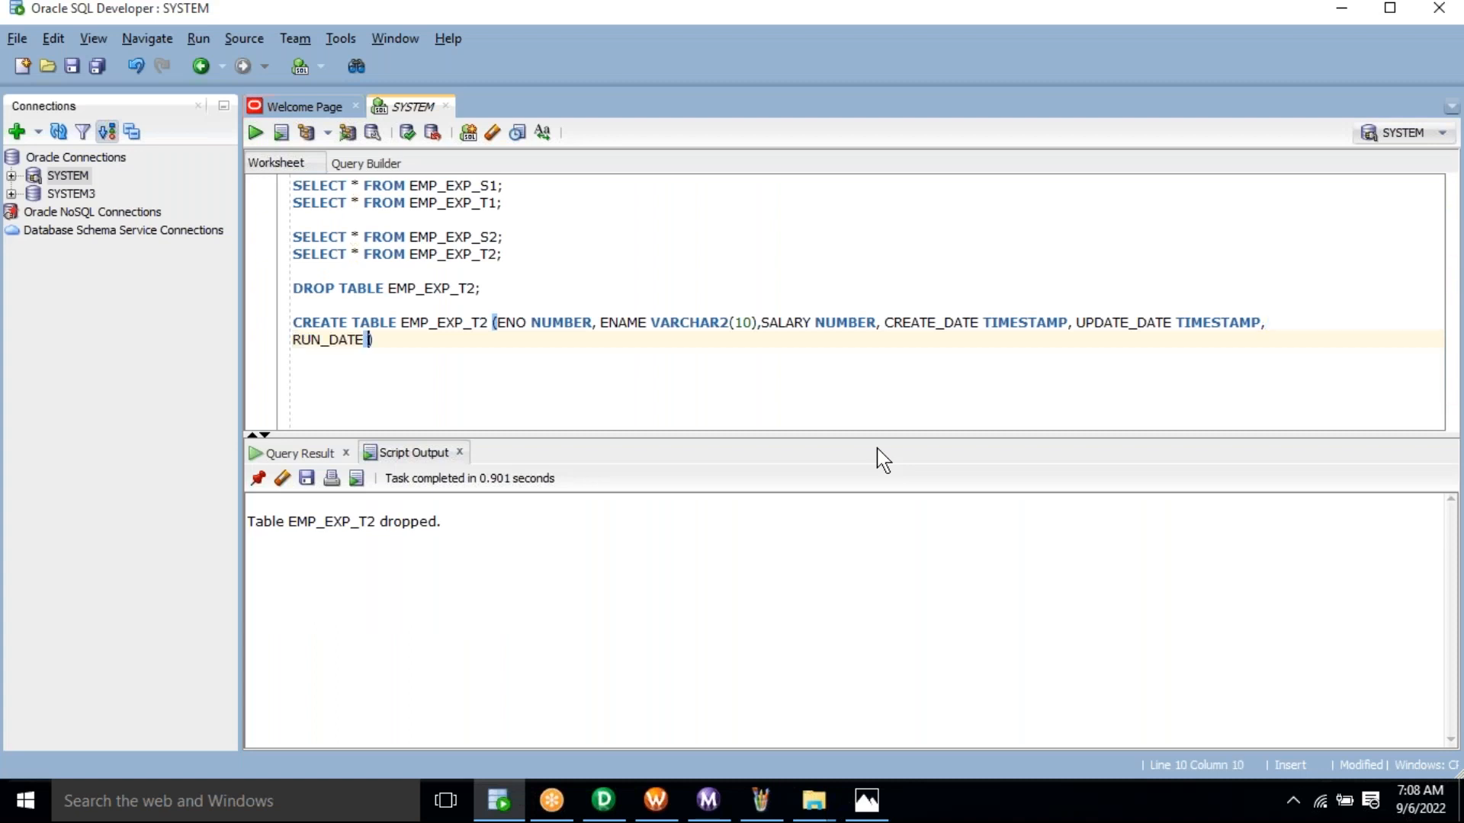
type("DATE")
Compare the DATE type of RUN_DATE with the TIMESTAMP type of CREATE_DATE in the CREATE TABLE statement.
left_click(391, 340)
double_click(391, 340)
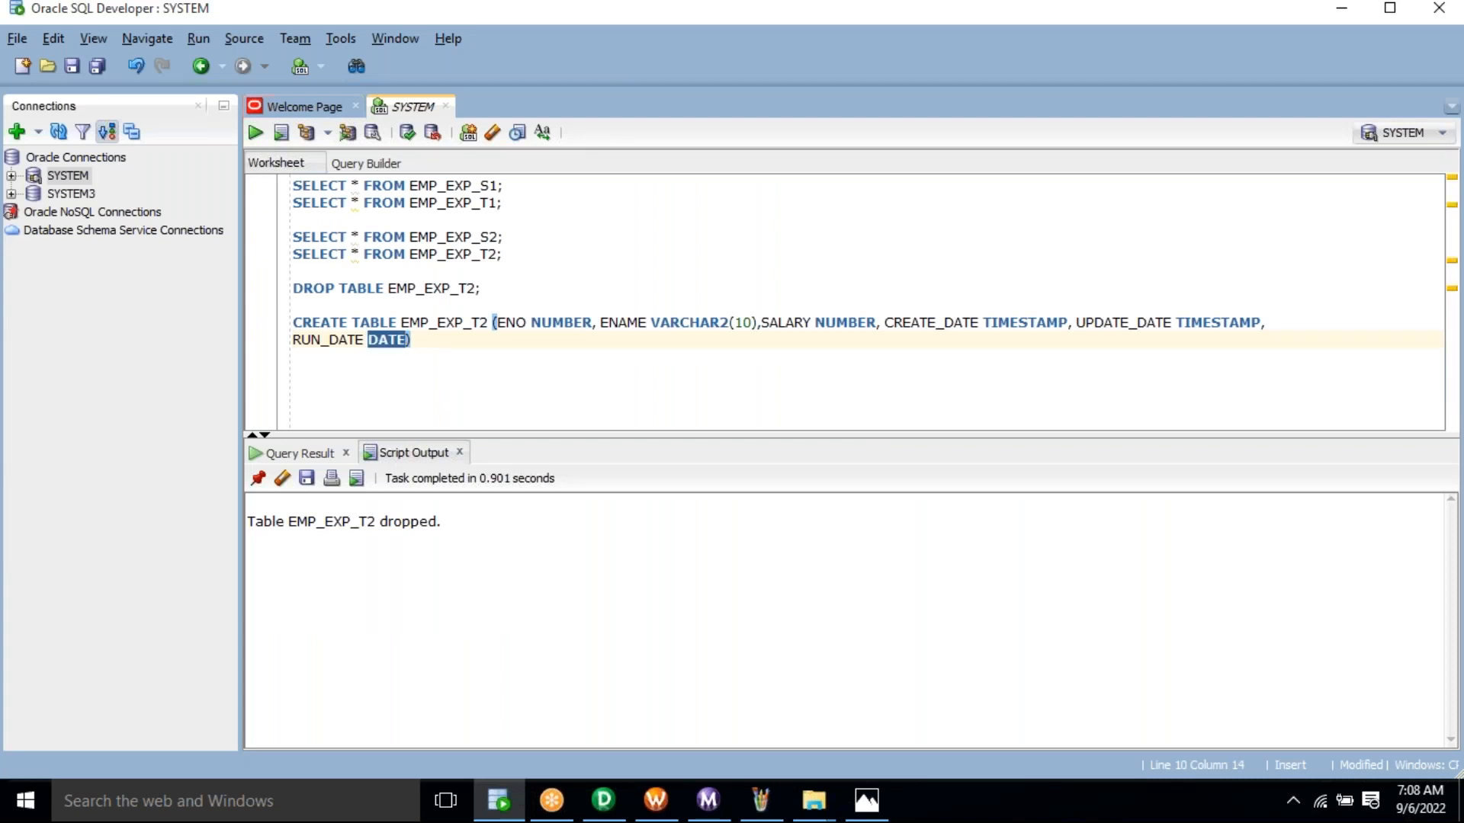
left_click(1013, 322)
double_click(1012, 322)
double_click(396, 340)
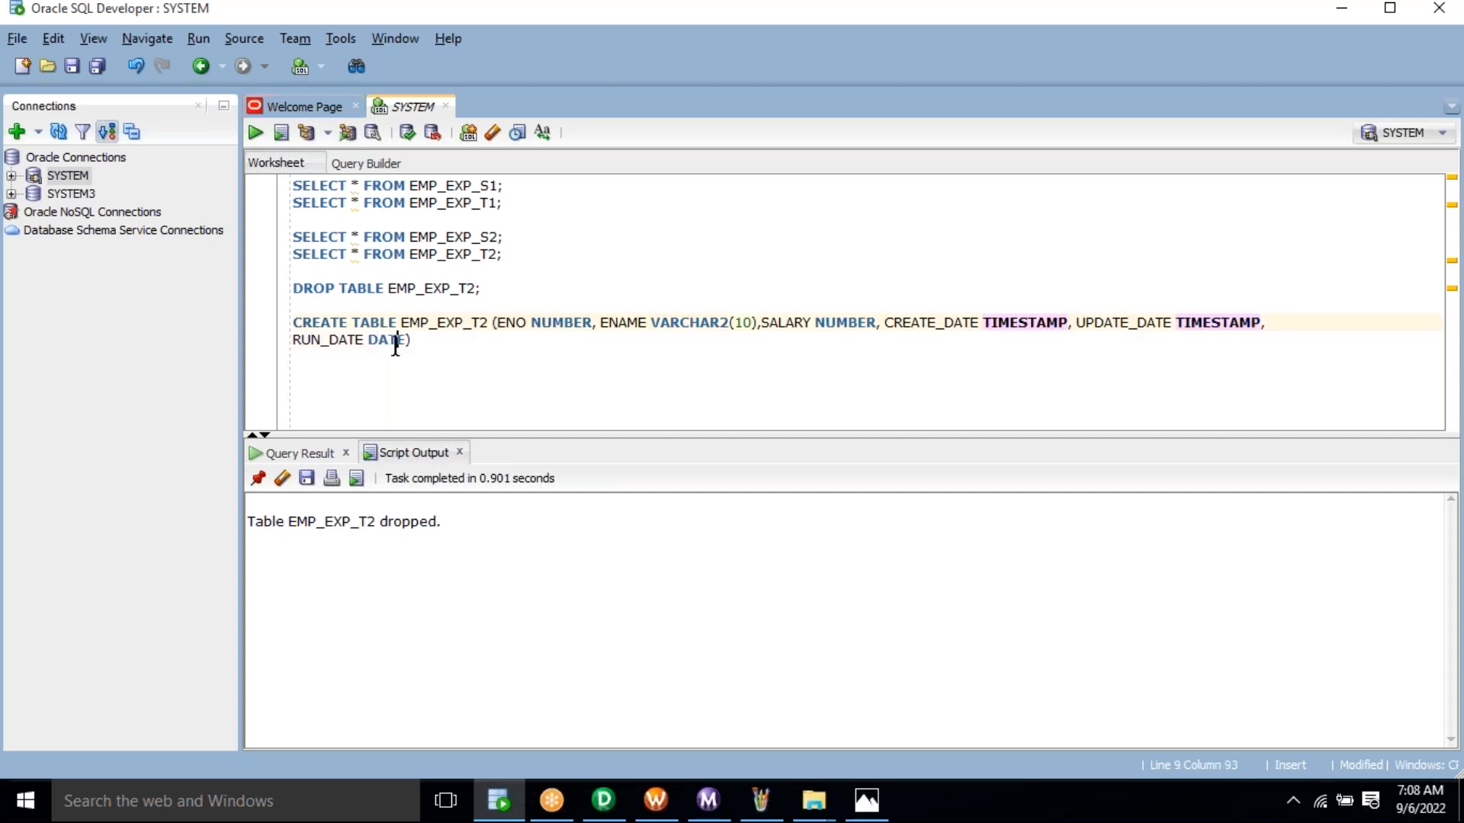
double_click(1002, 320)
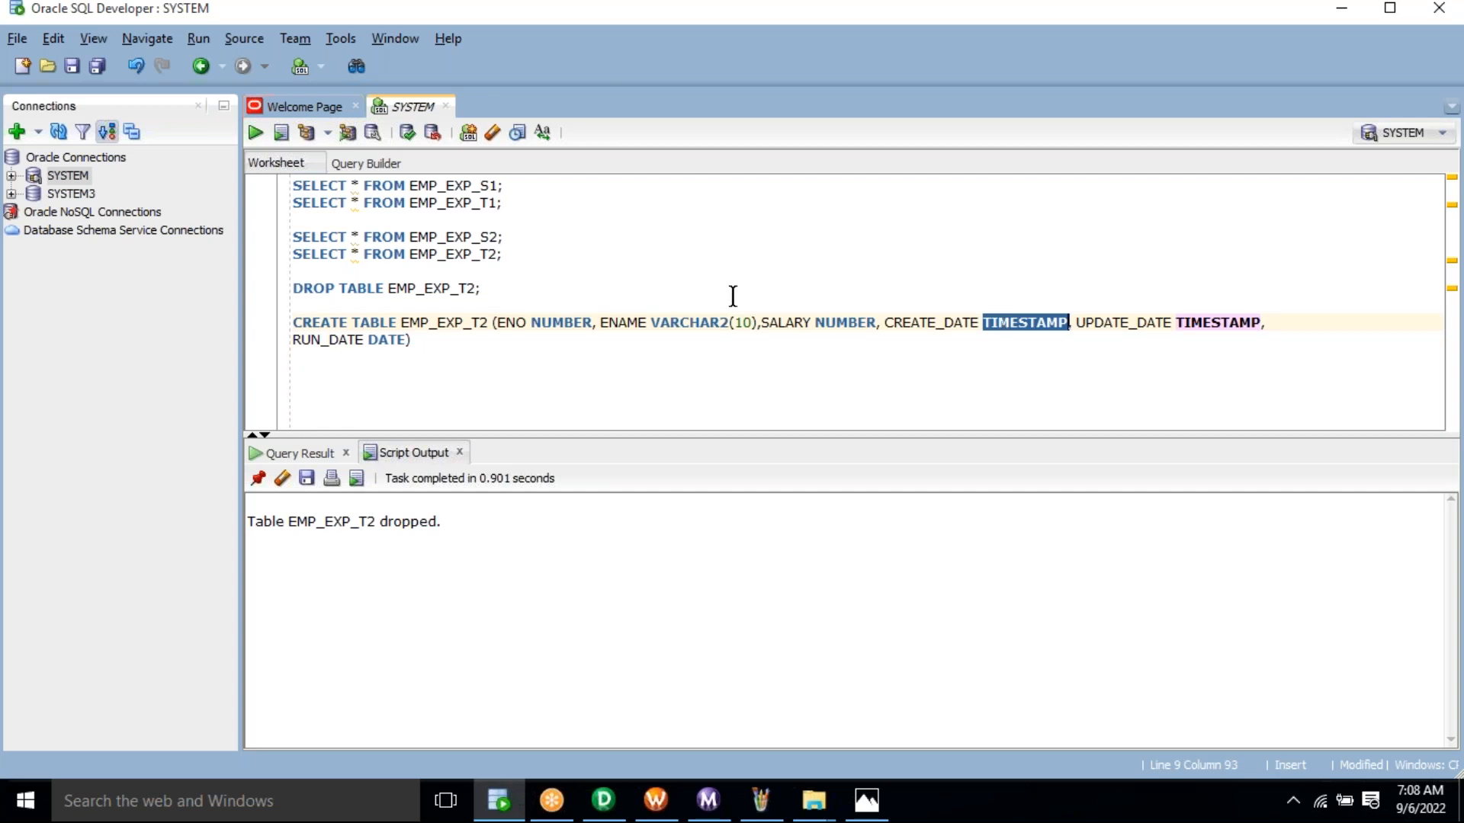
double_click(391, 341)
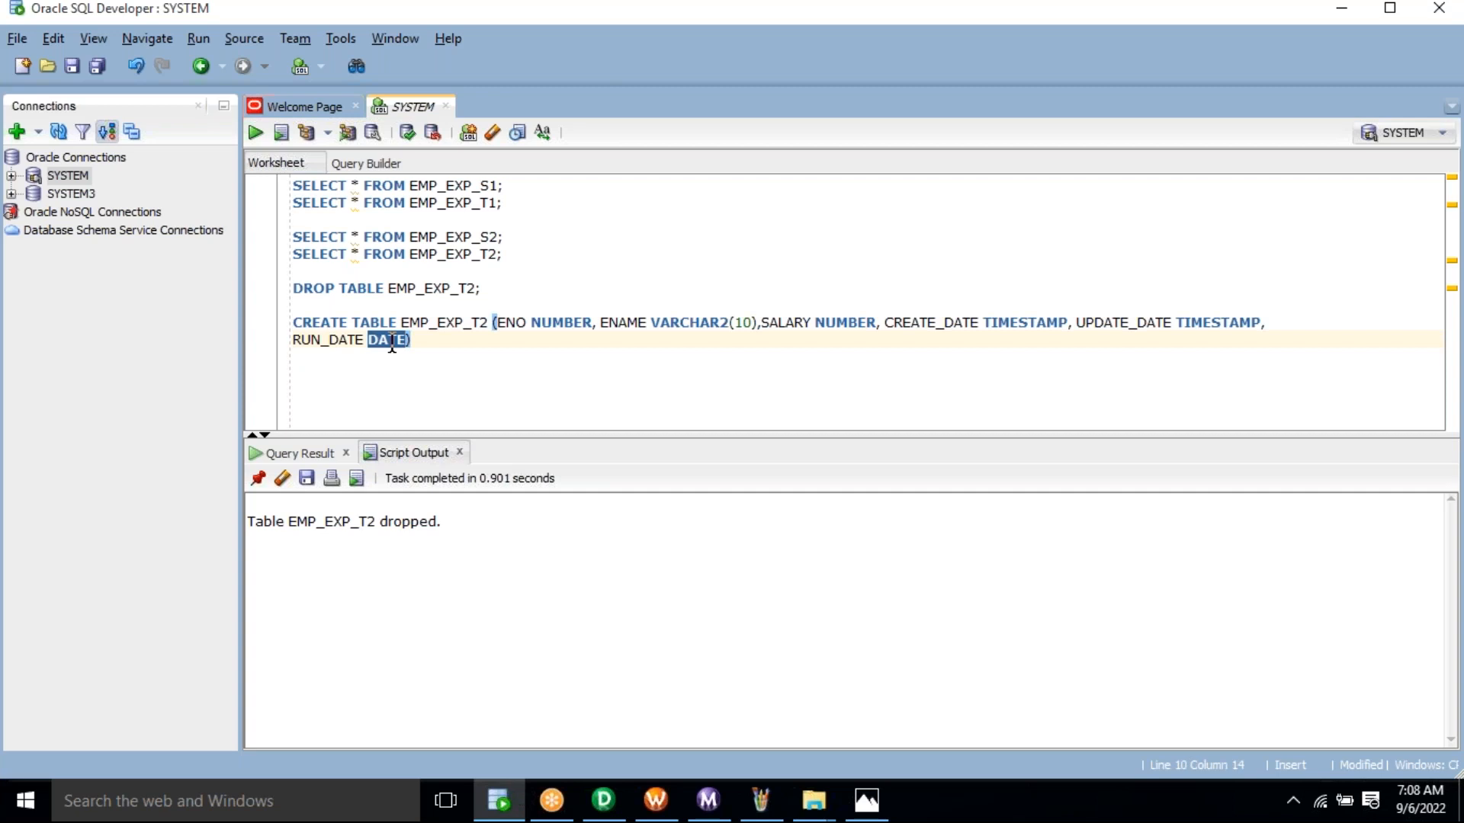
double_click(319, 341)
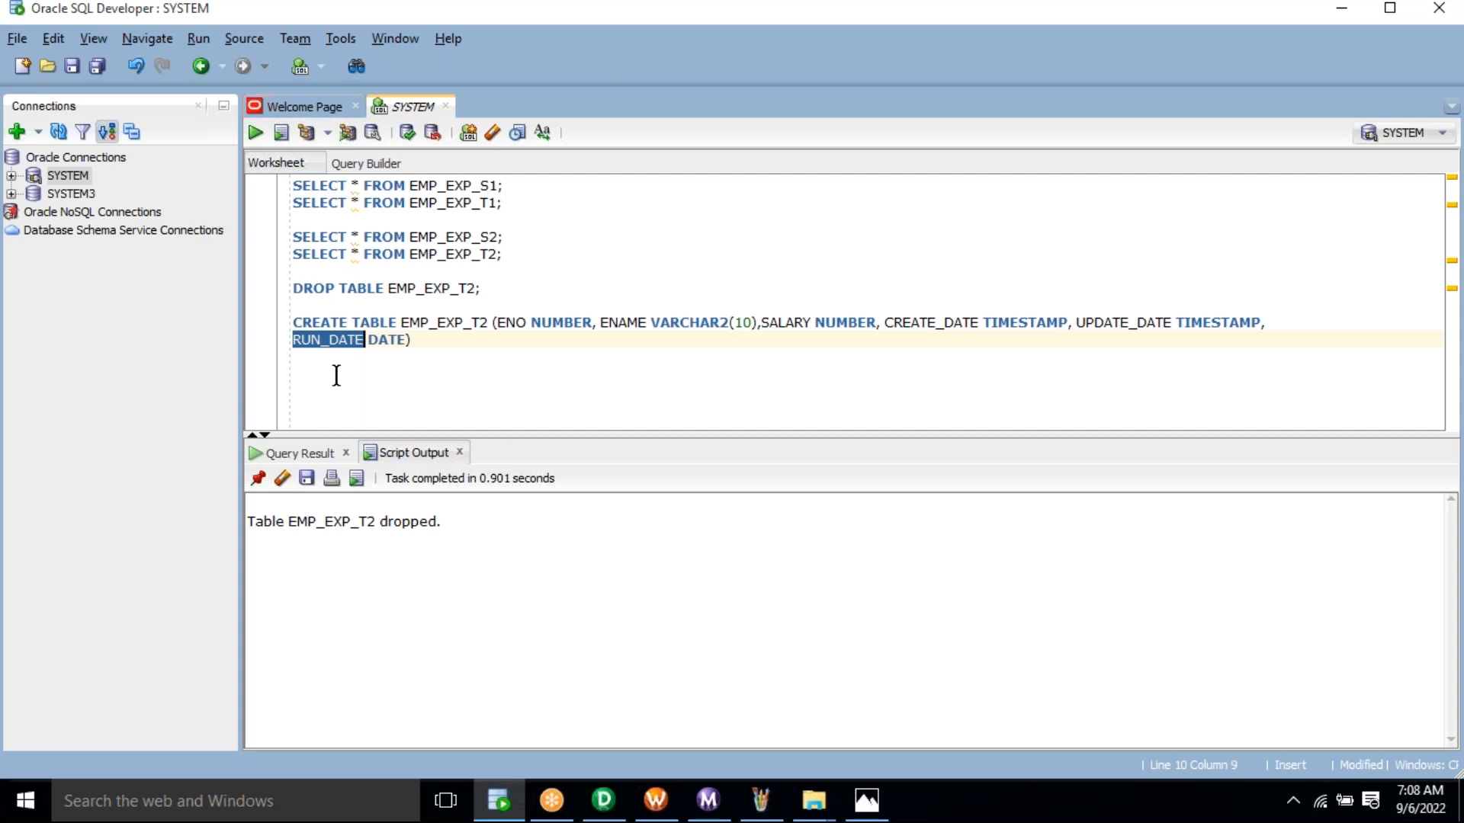
left_click(397, 342)
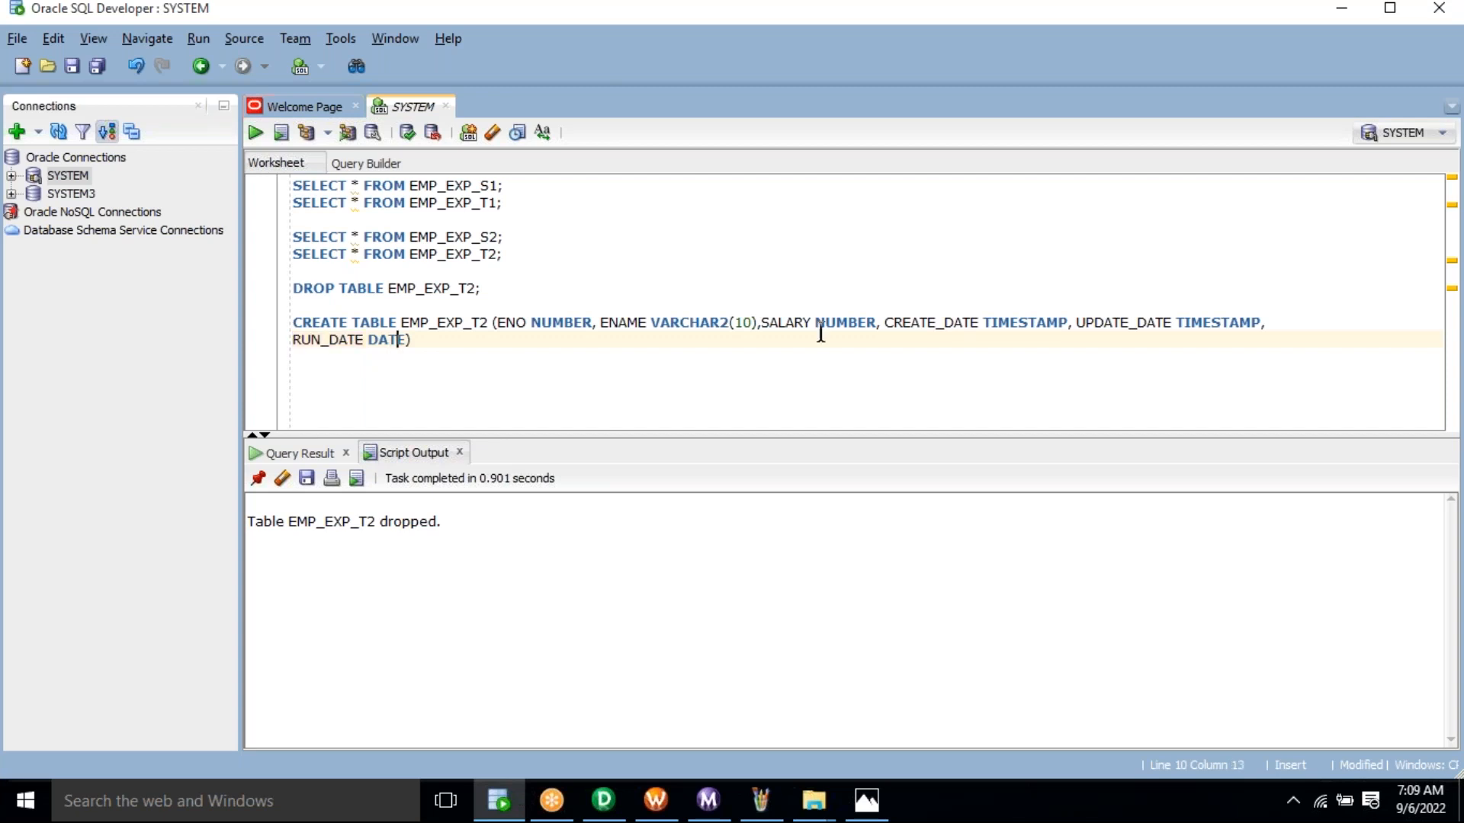
double_click(1006, 322)
left_click(390, 338)
Complete the CREATE TABLE EMP_EXP_T2 statement with COMP_NAME VARCHAR2(10) and STATUS NUMBER columns, and run it.
left_click(407, 340)
type(", COMP_NAME")
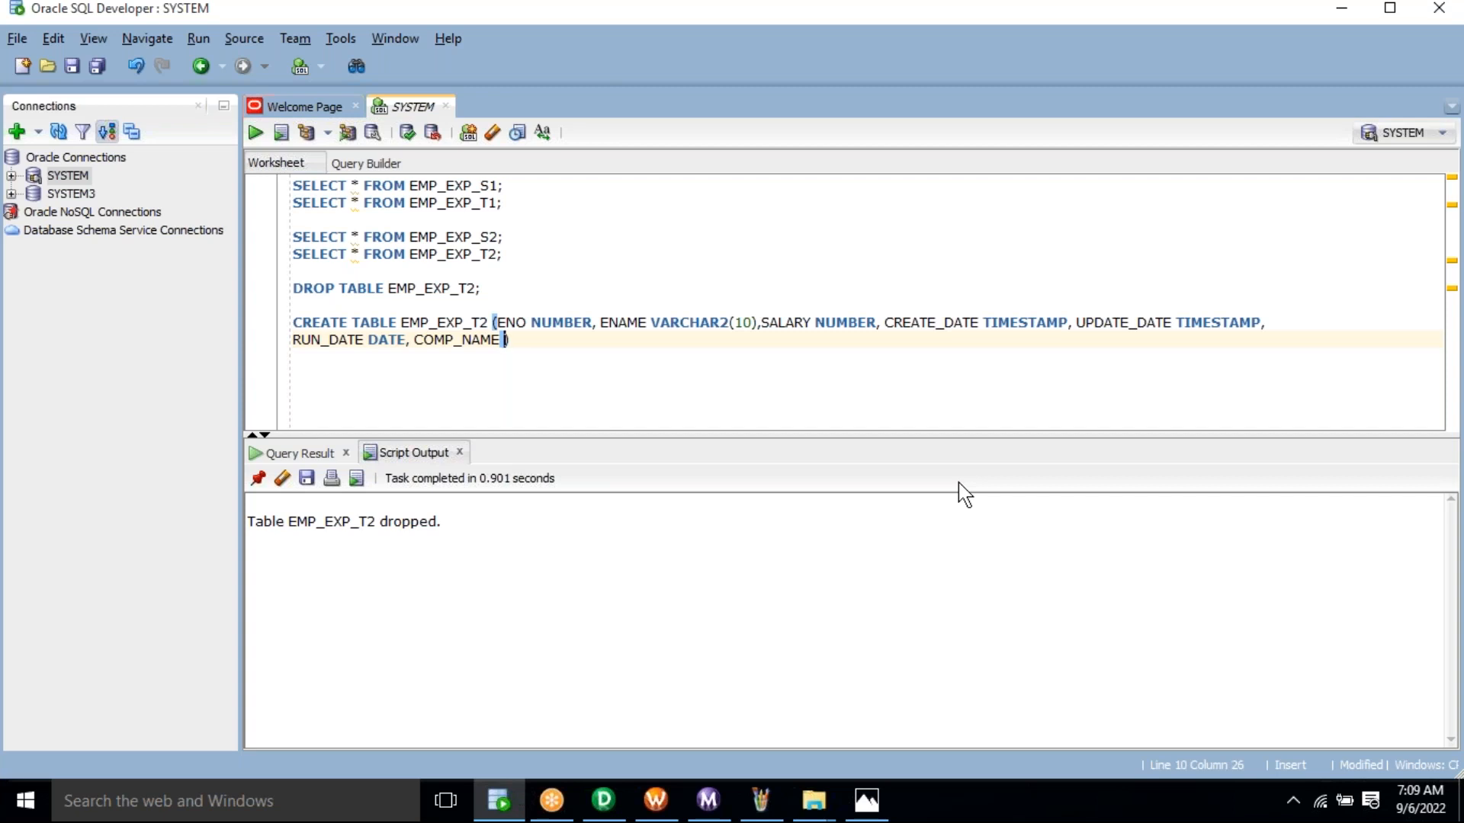
type("VARCHAR2(10")
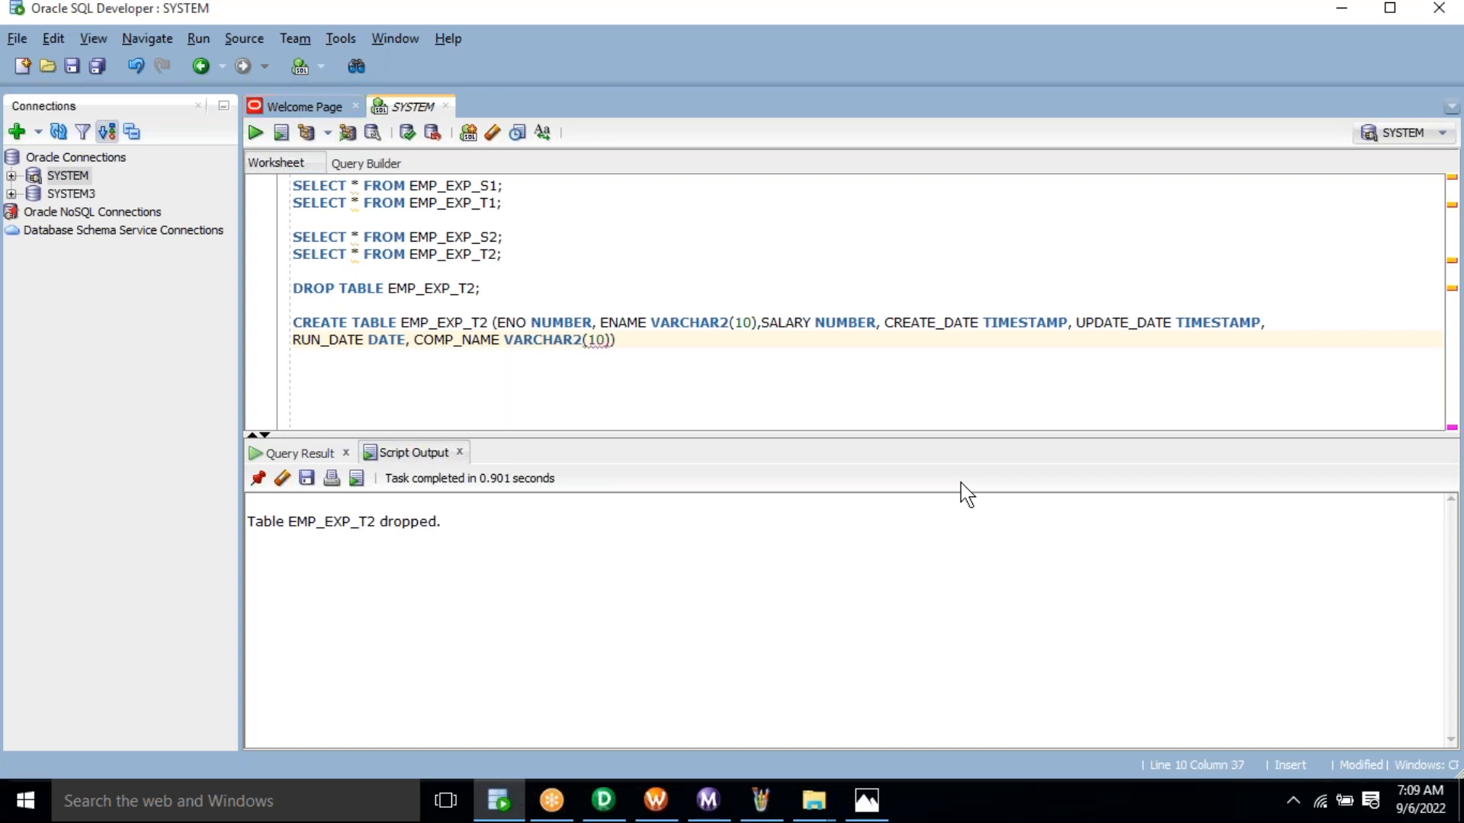
type("), STATUS NUMBER")
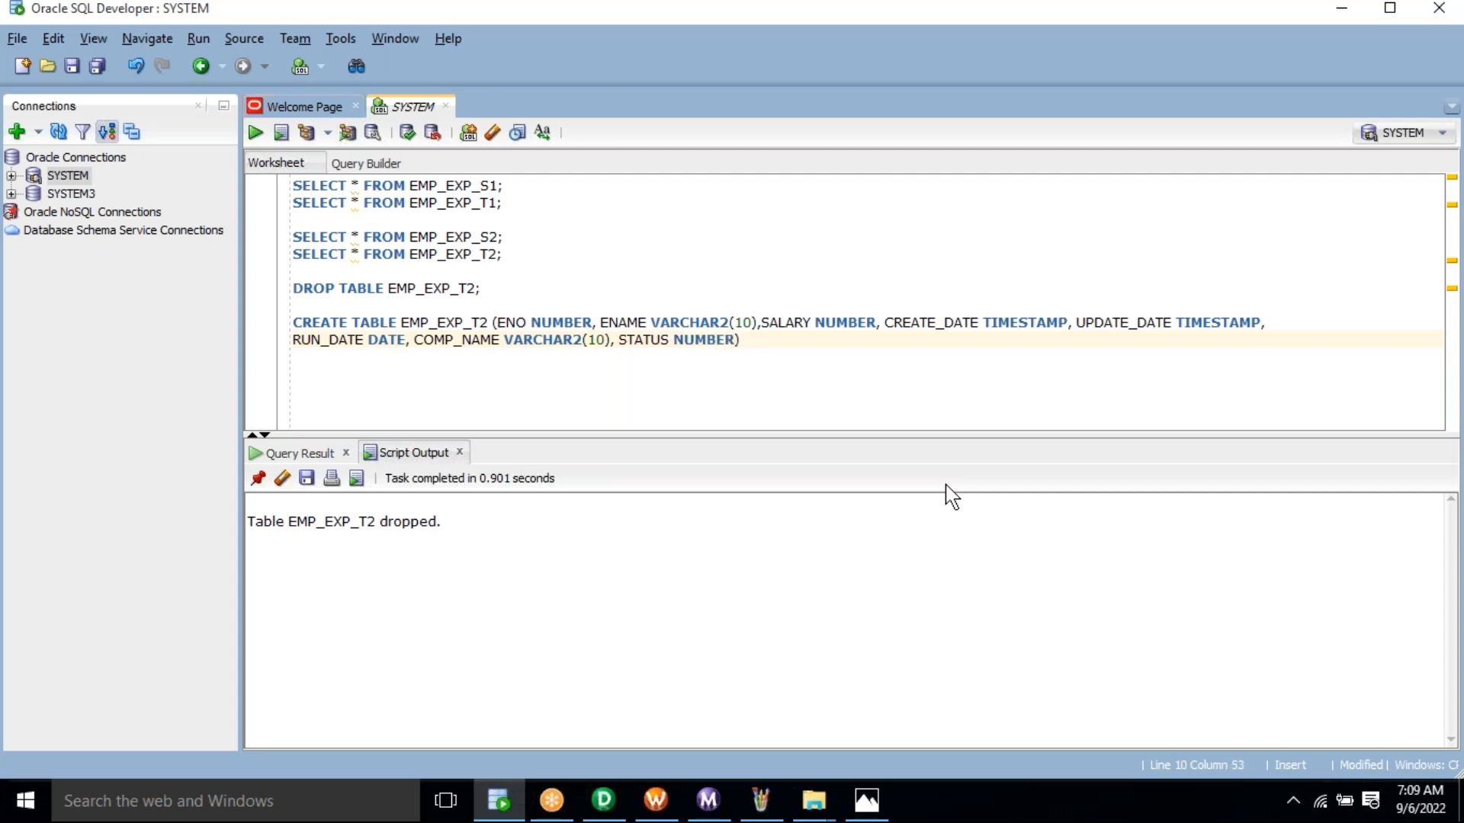
key("Right")
type(";")
key("ctrl+Return")
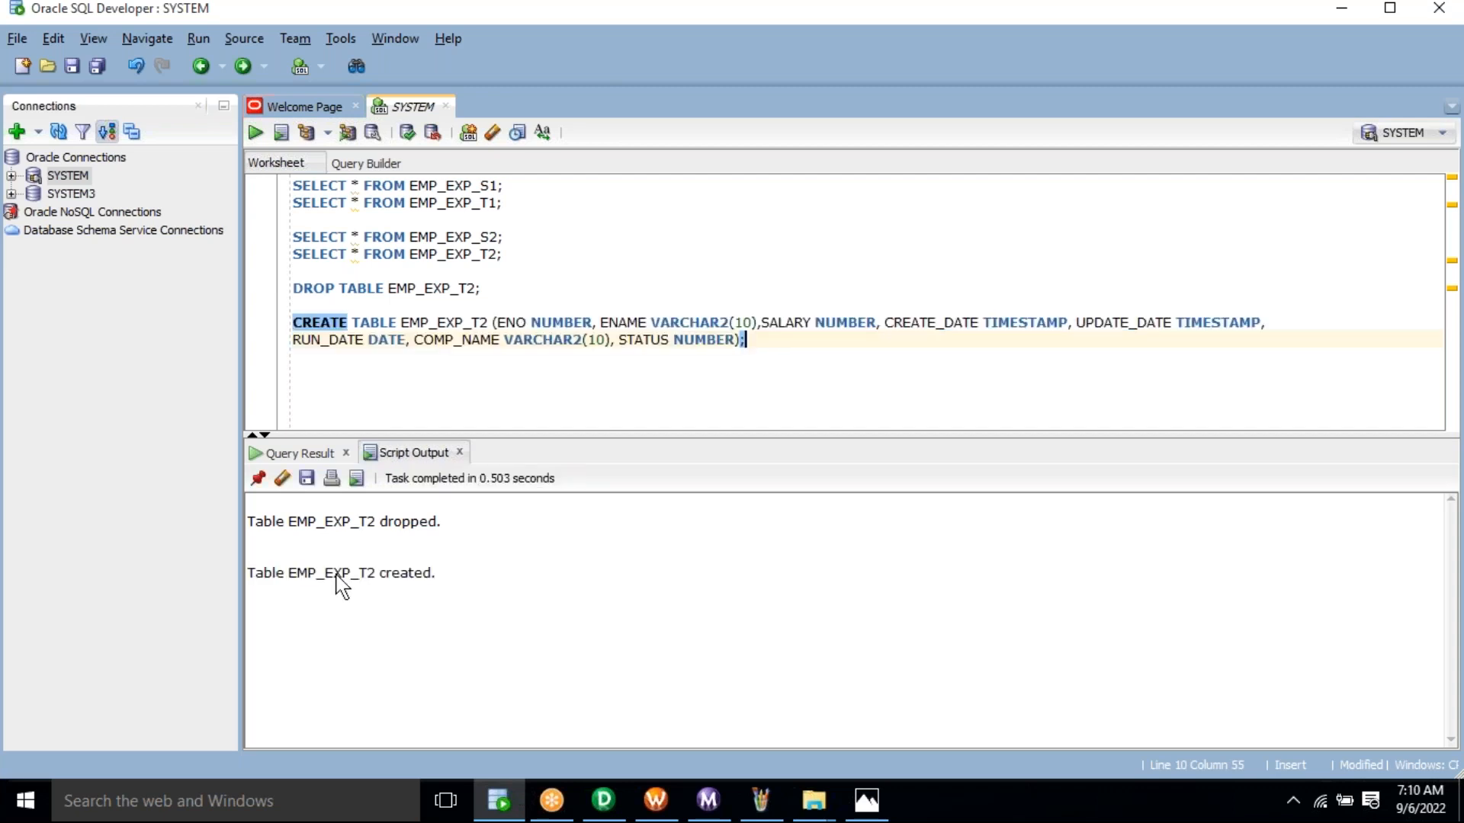
Query all rows of EMP_EXP_T2 and compare its columns with the layout in 7_EXP.bmp in Photos.
double_click(337, 574)
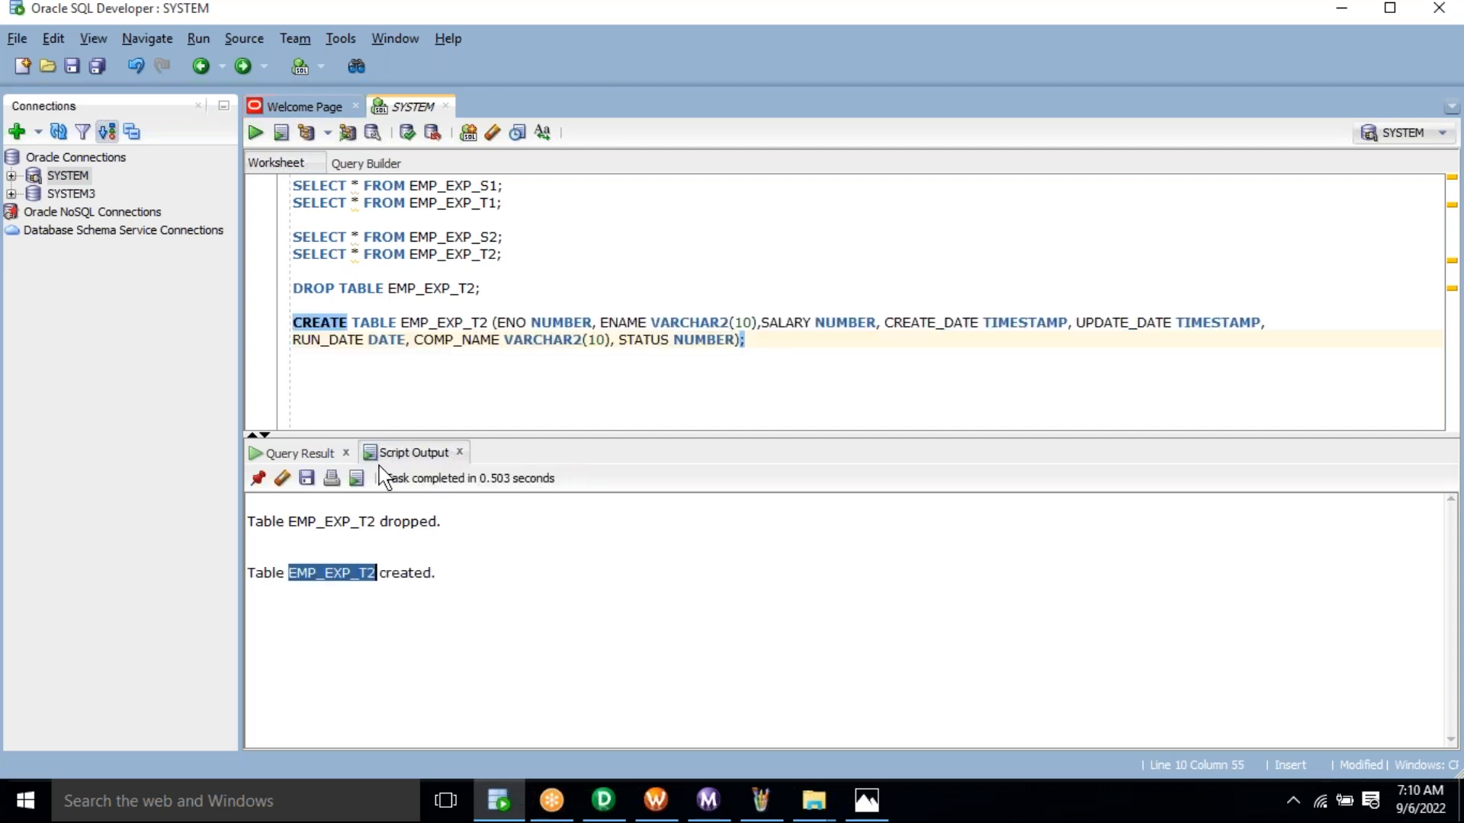
left_click(508, 253)
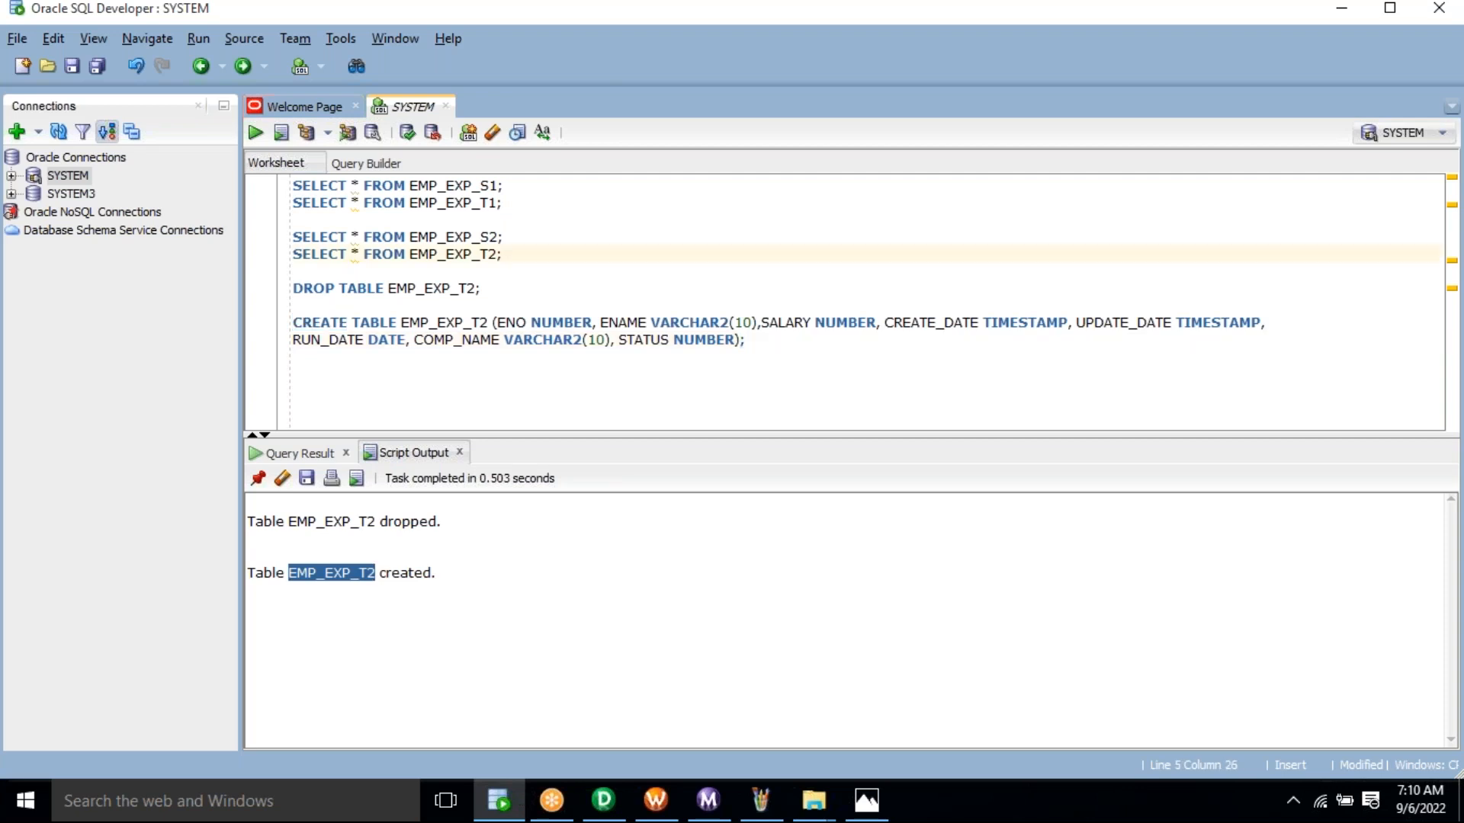
key("ctrl+Return")
triple_click(503, 254)
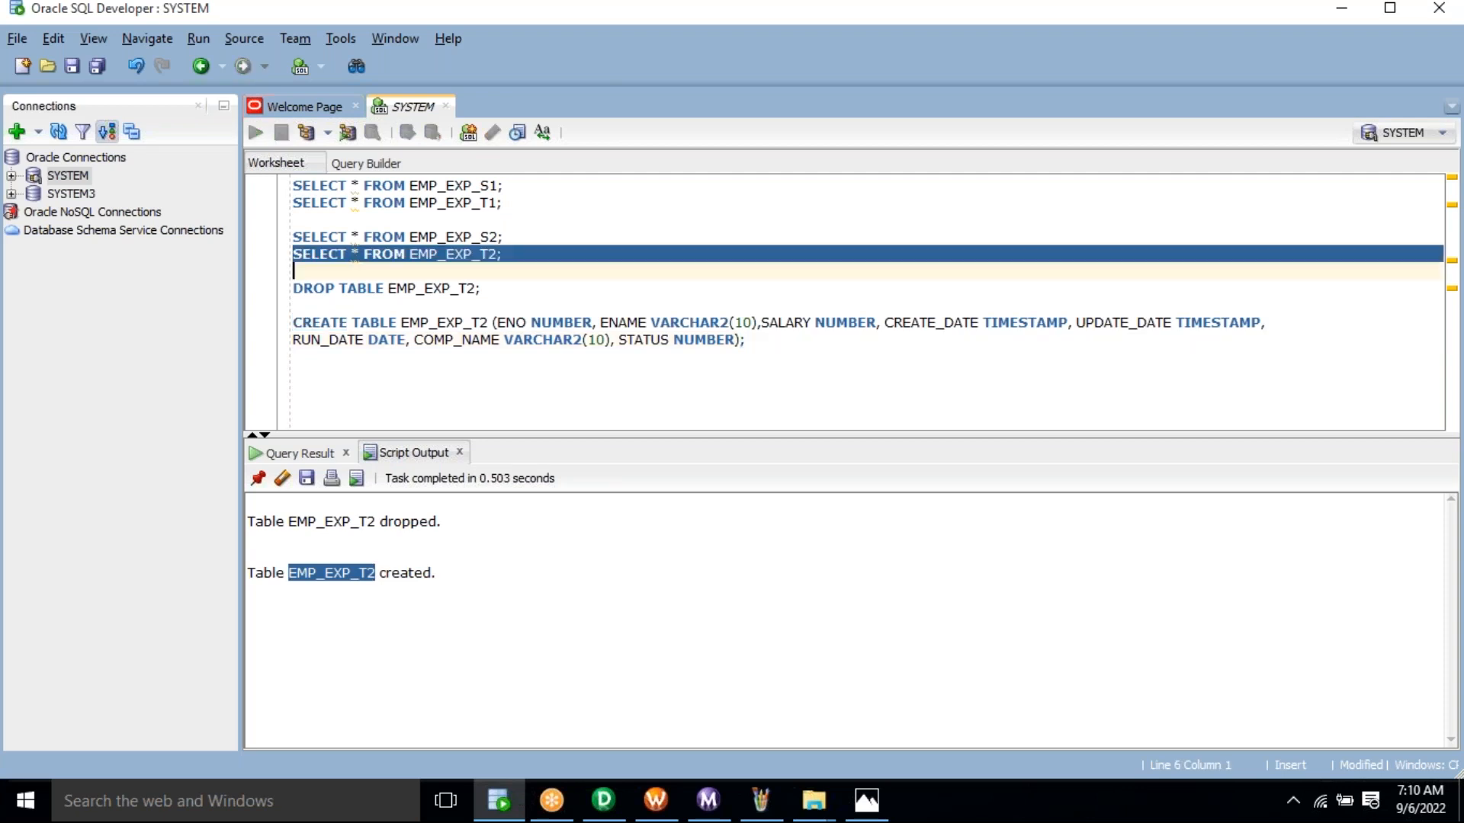
key("ctrl+Return")
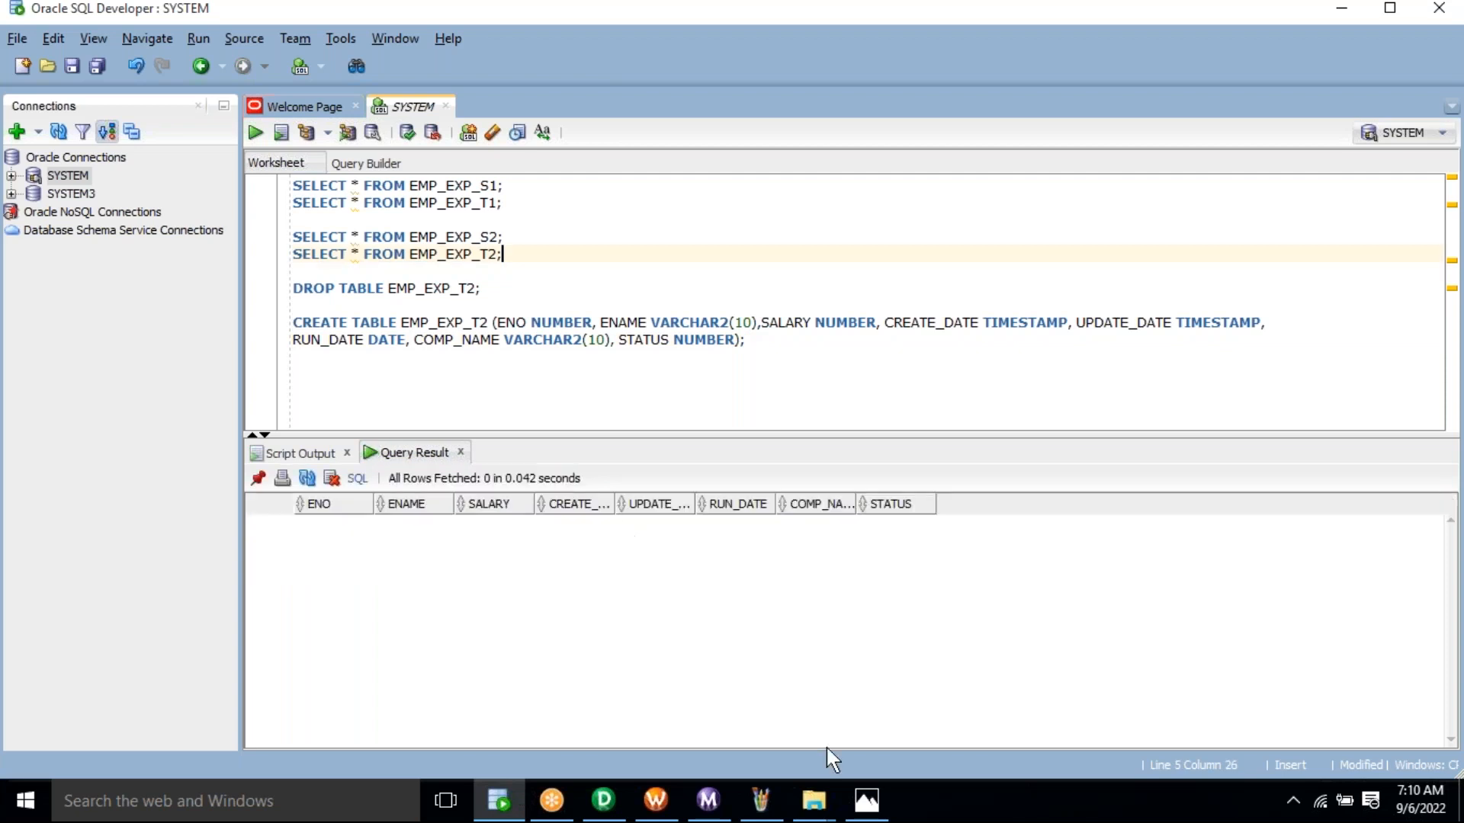
left_click(866, 799)
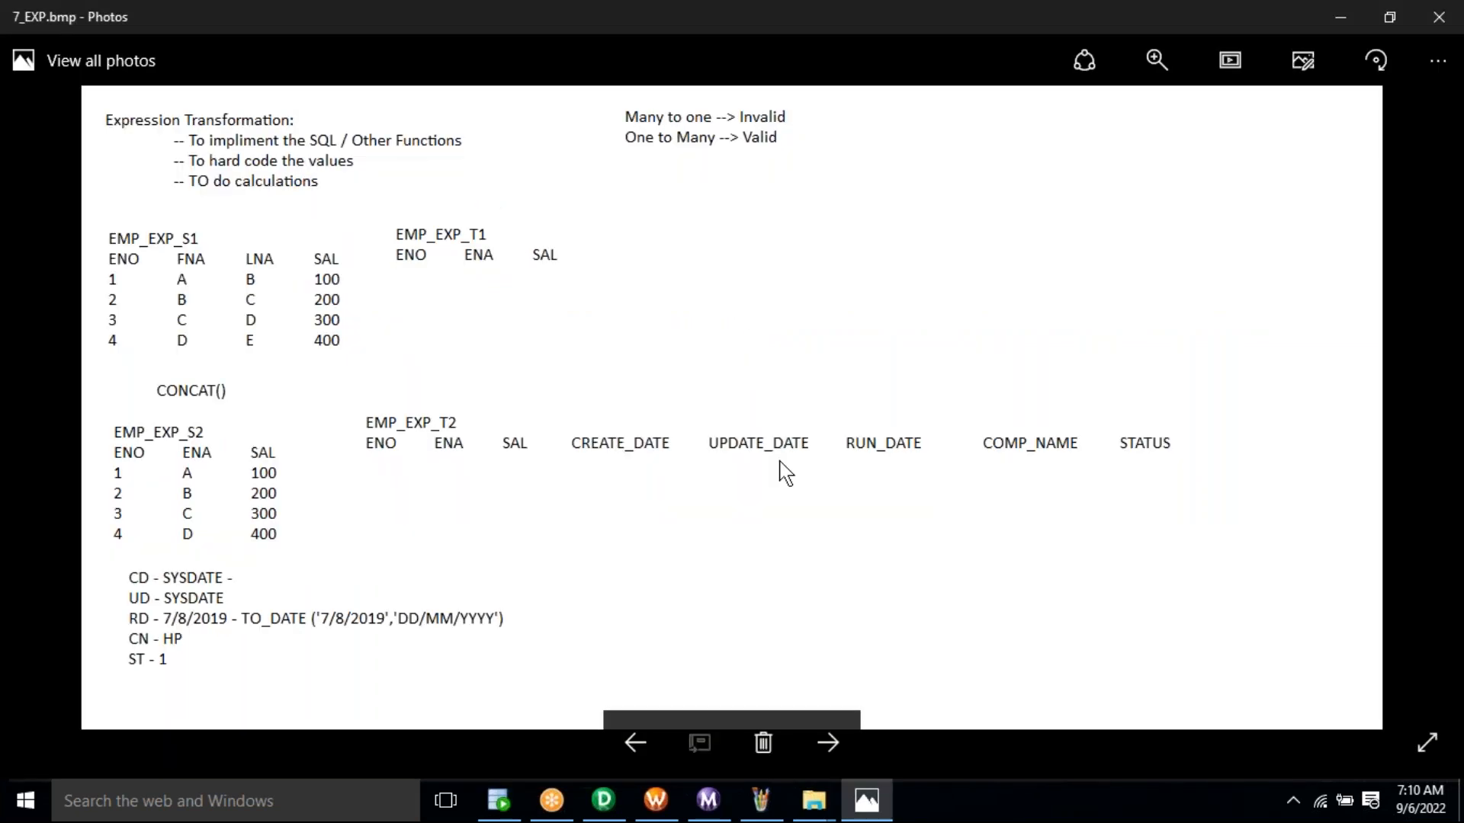
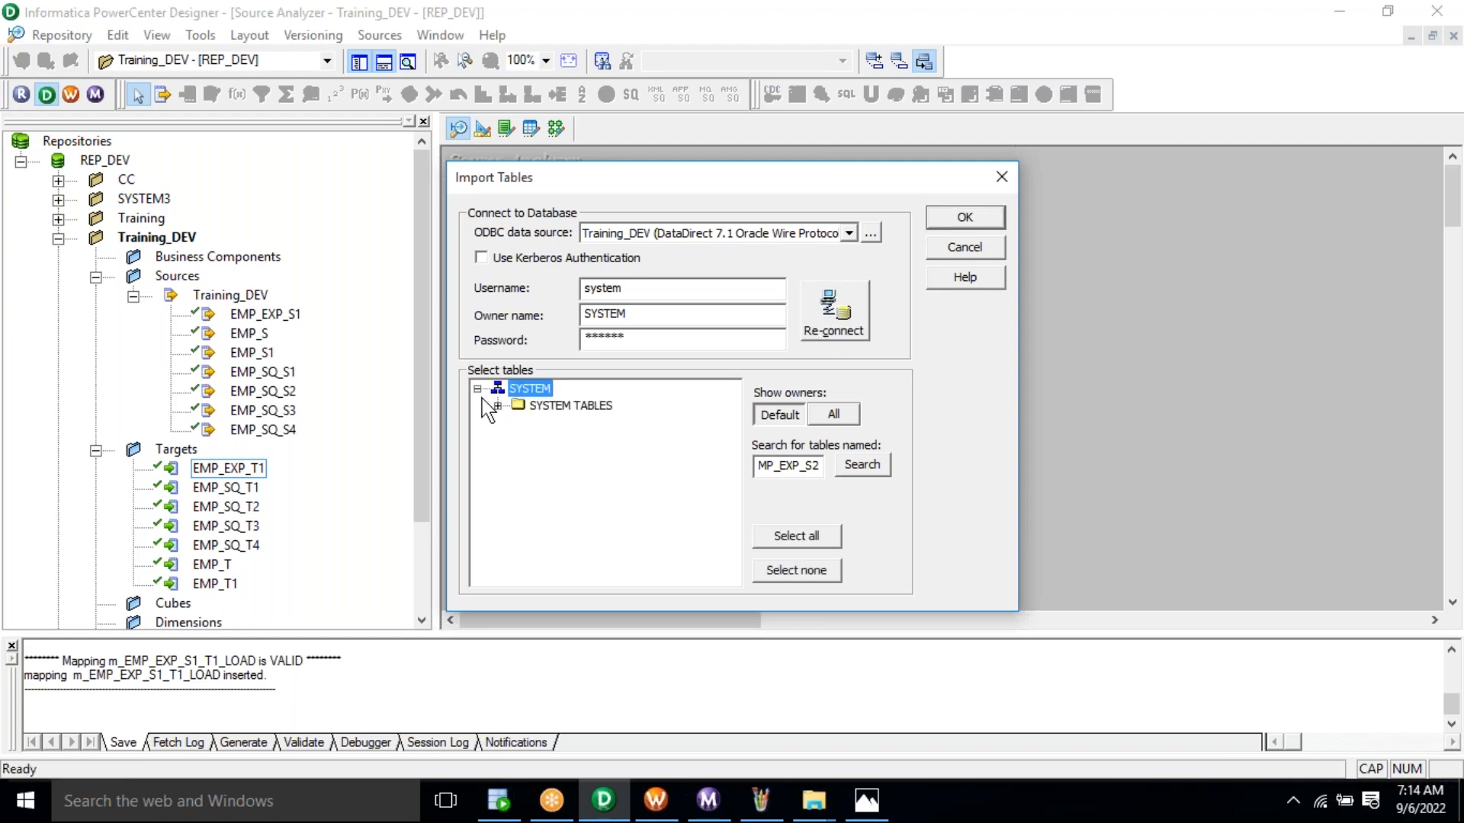
Import EMP_EXP_S2 as a source definition in PowerCenter Designer, and clear all tables from the Target Designer workspace.
left_click(560, 424)
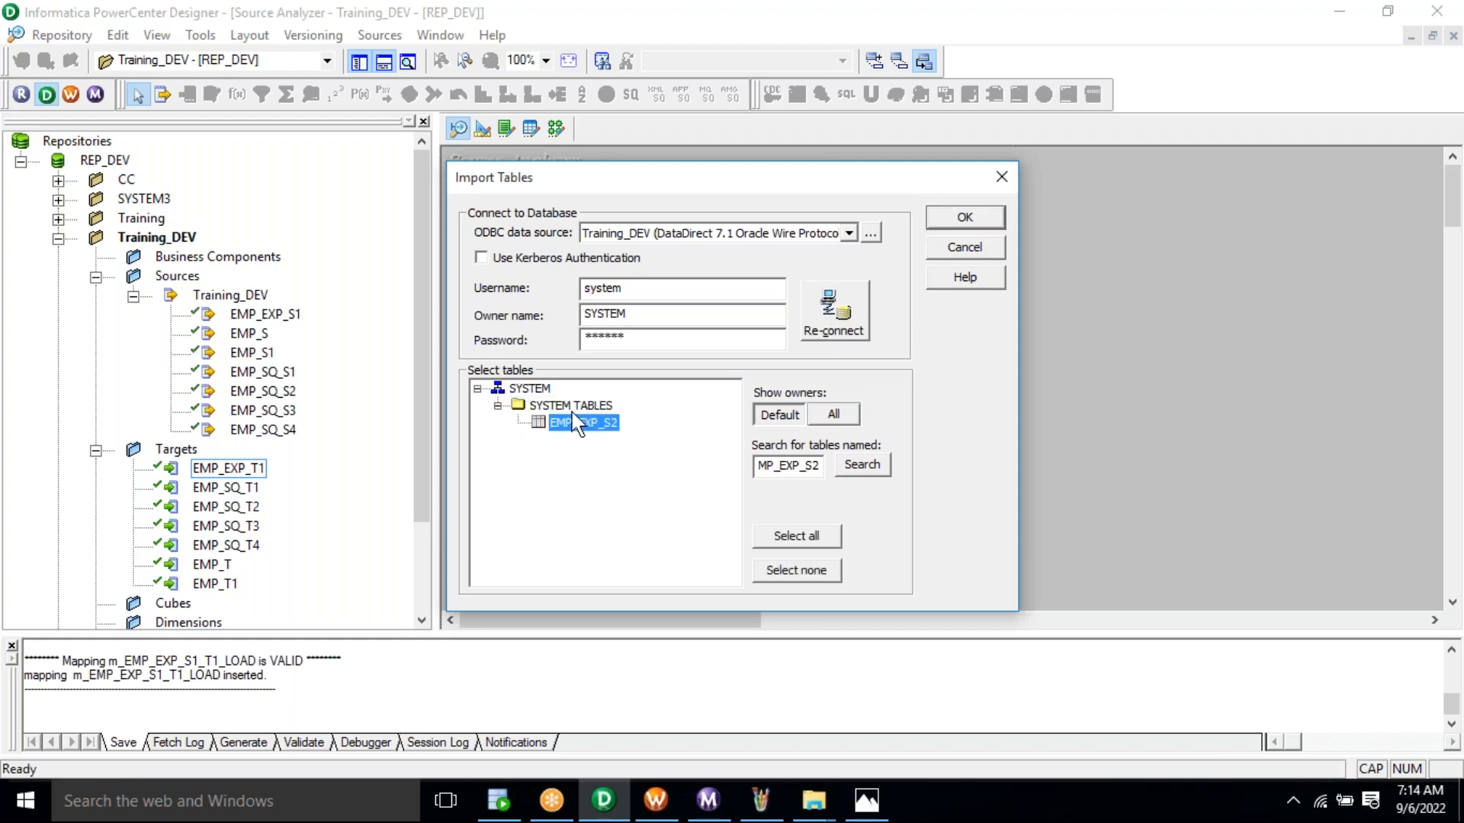
left_click(961, 225)
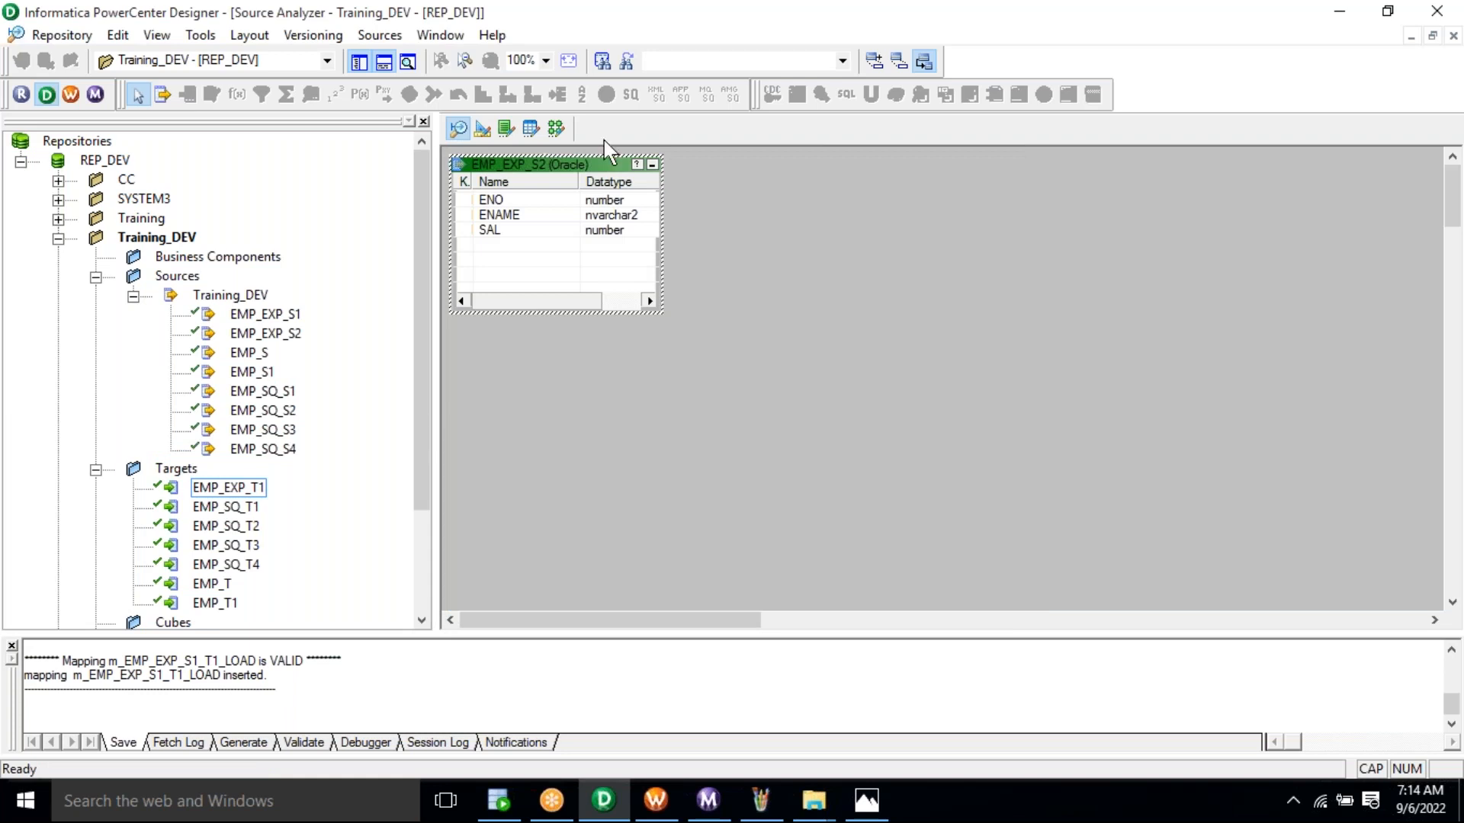
left_click(486, 130)
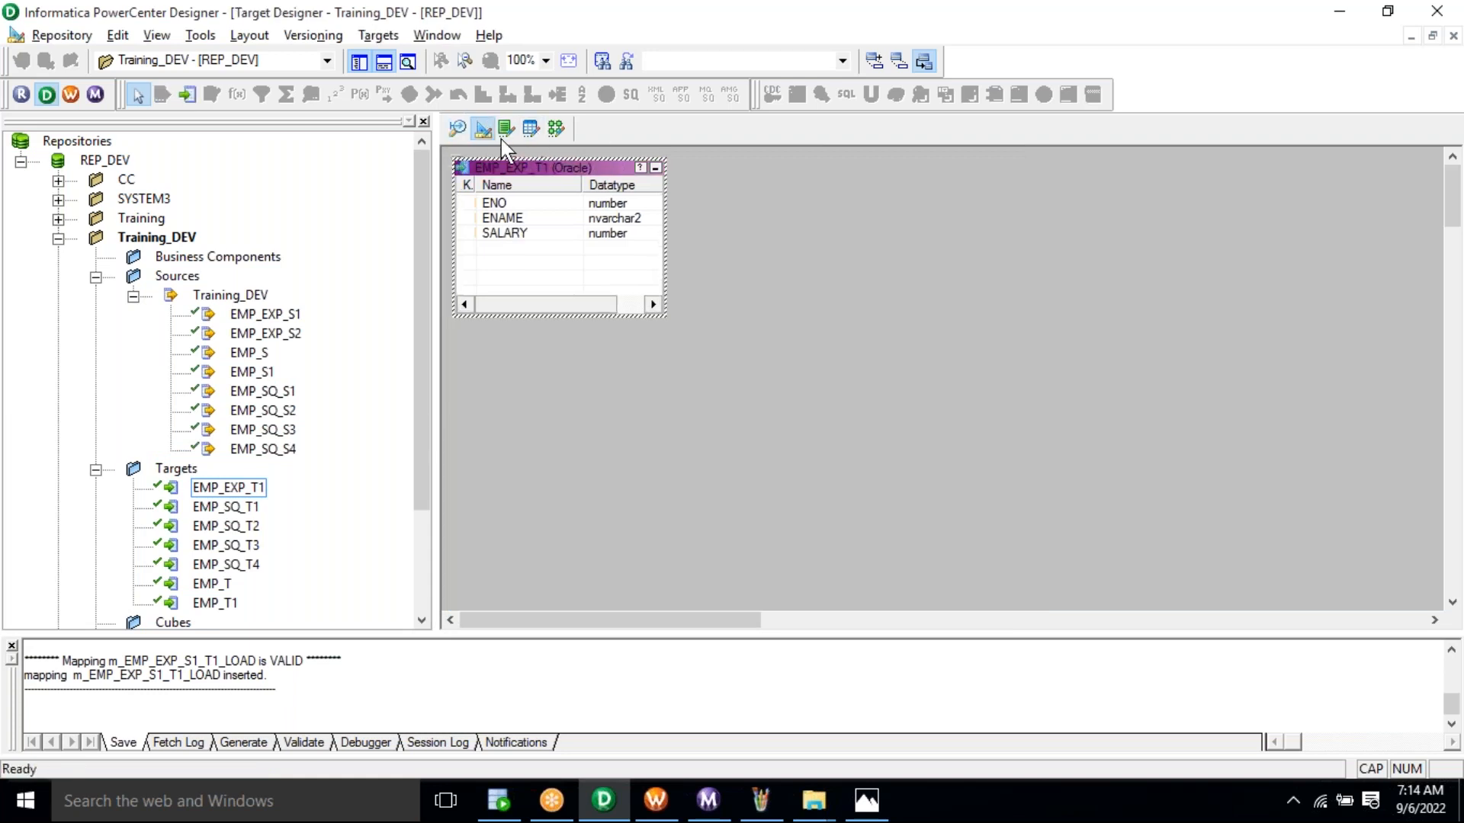
right_click(801, 228)
left_click(854, 261)
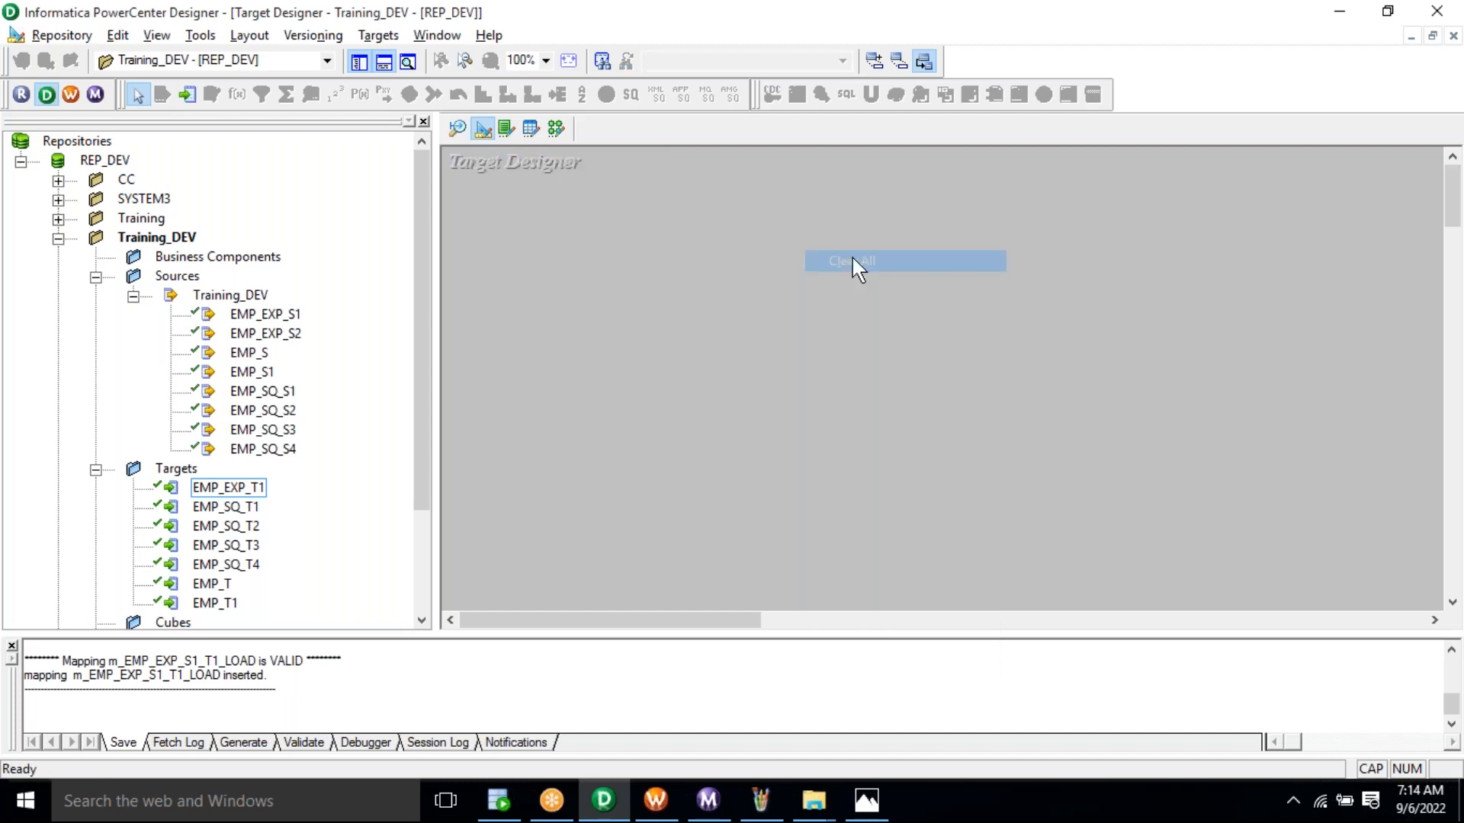
Copy the table name EMP_EXP_T2 from SQL Developer and import that table as a target from the Training_DEV data source in PowerCenter Designer.
key("alt+Tab")
double_click(466, 255)
key("ctrl+c")
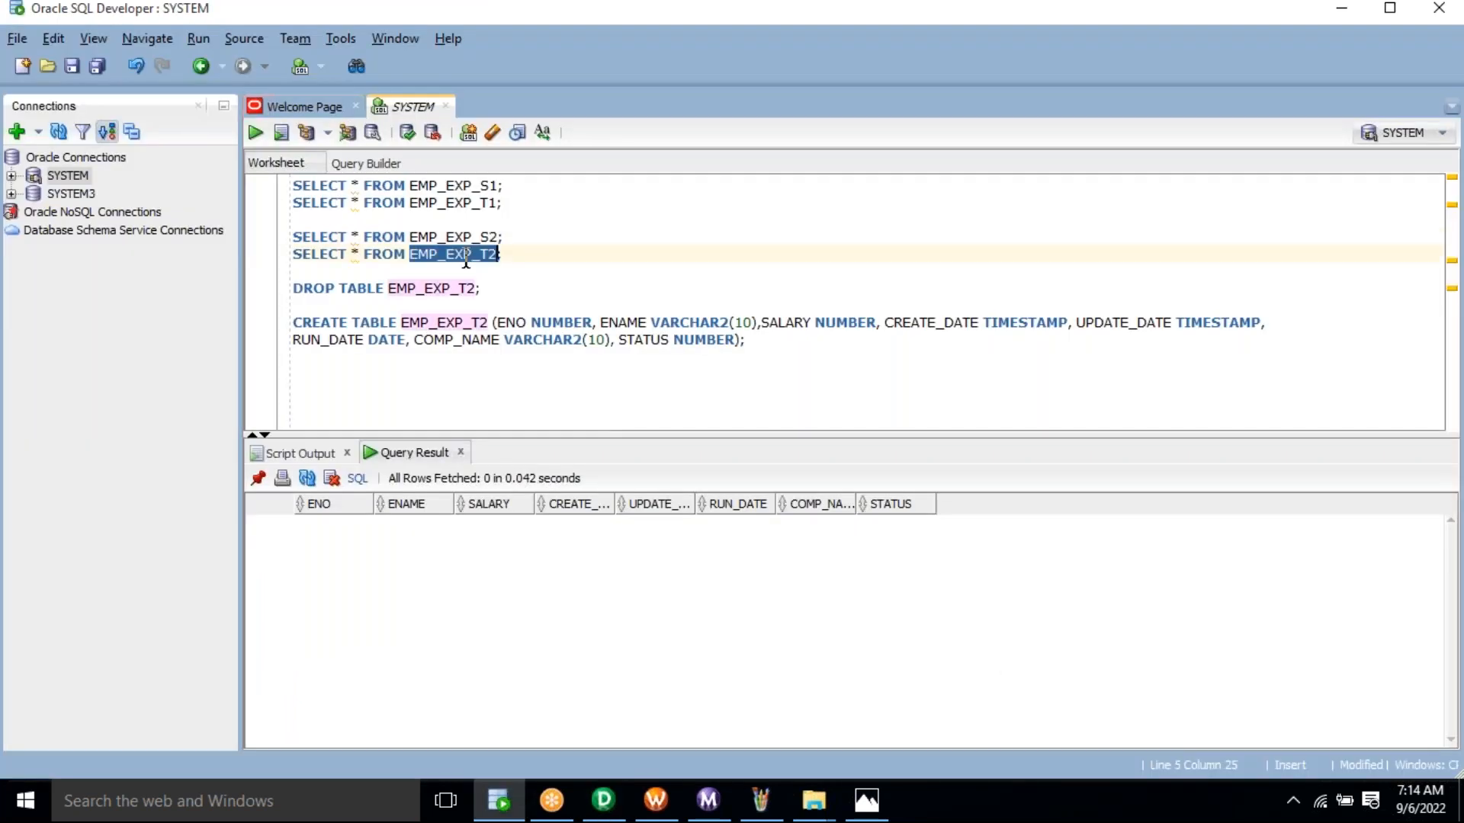
key("alt+Tab")
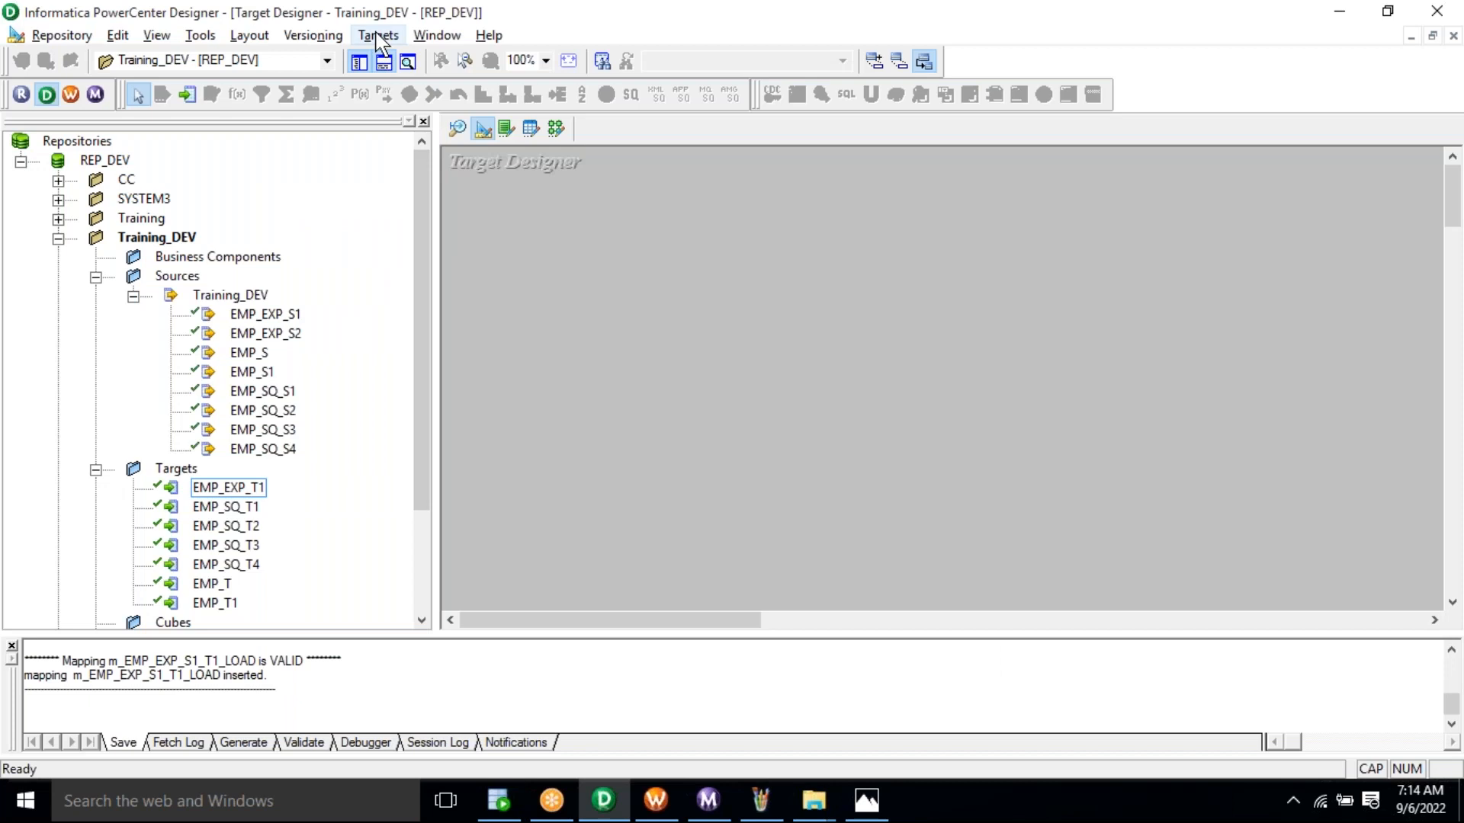
left_click(379, 37)
left_click(412, 56)
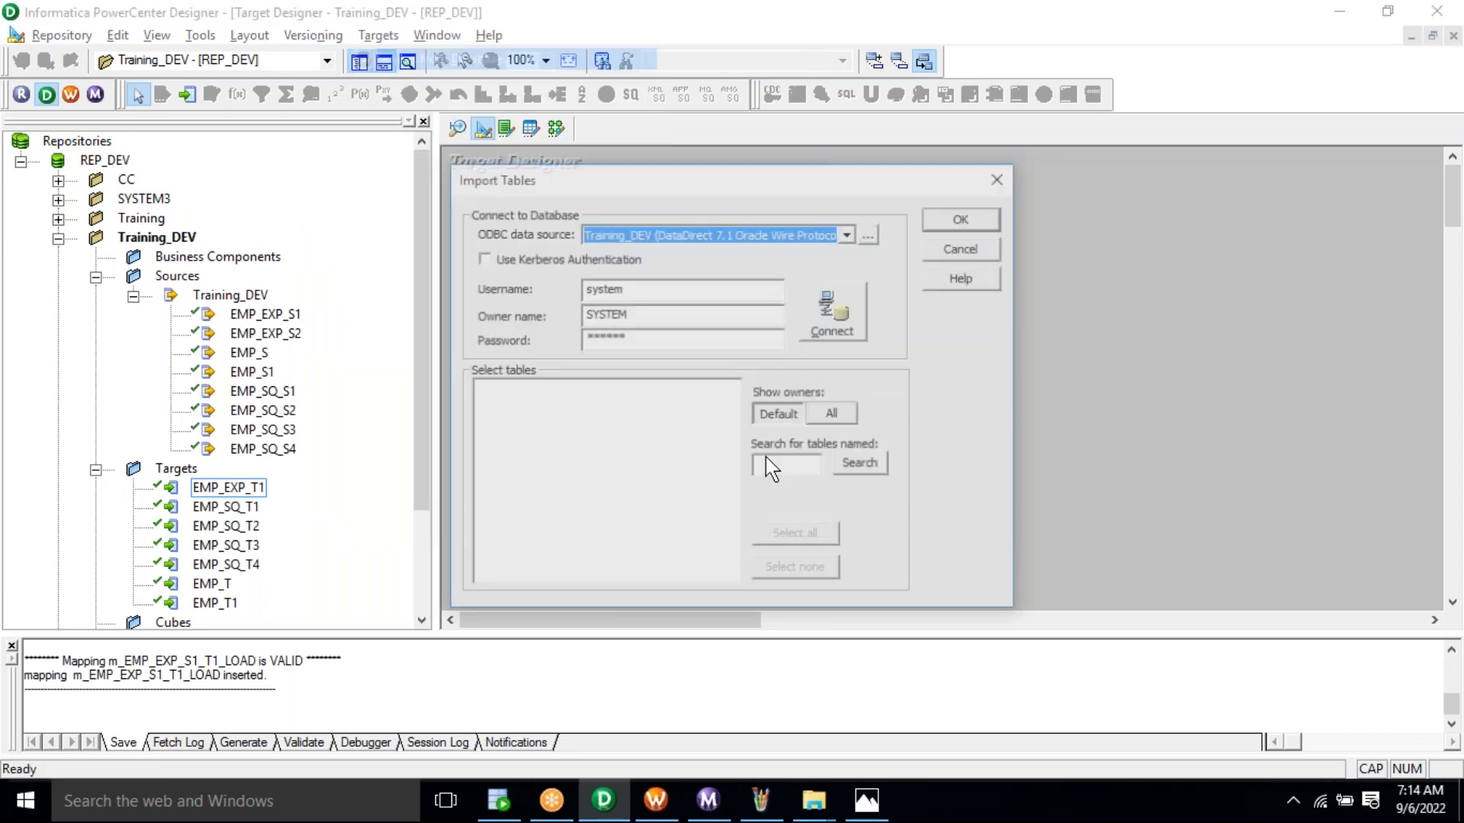
left_click(765, 463)
key("ctrl+v")
left_click(833, 313)
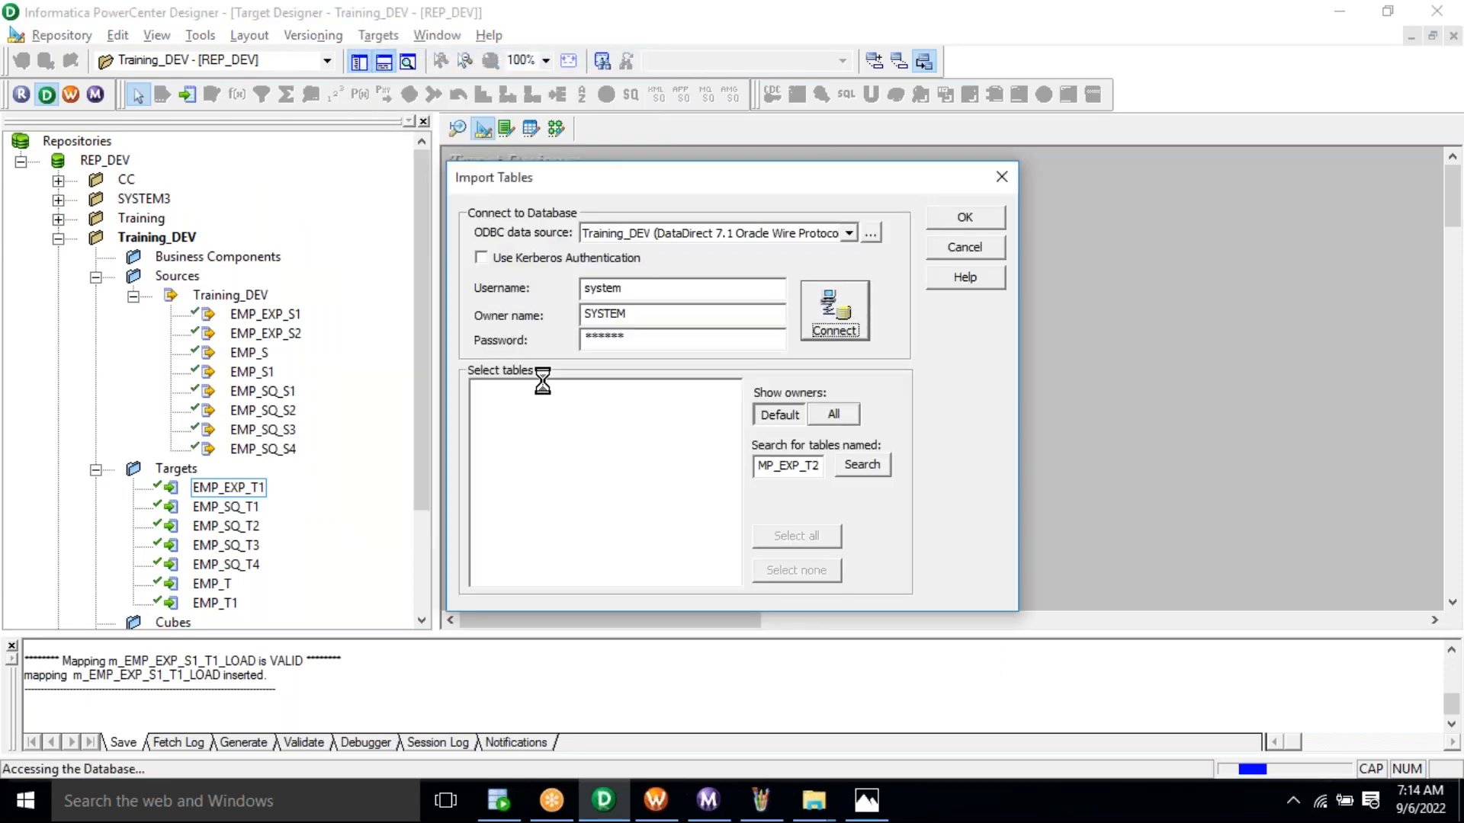
left_click(476, 388)
left_click(500, 406)
left_click(579, 424)
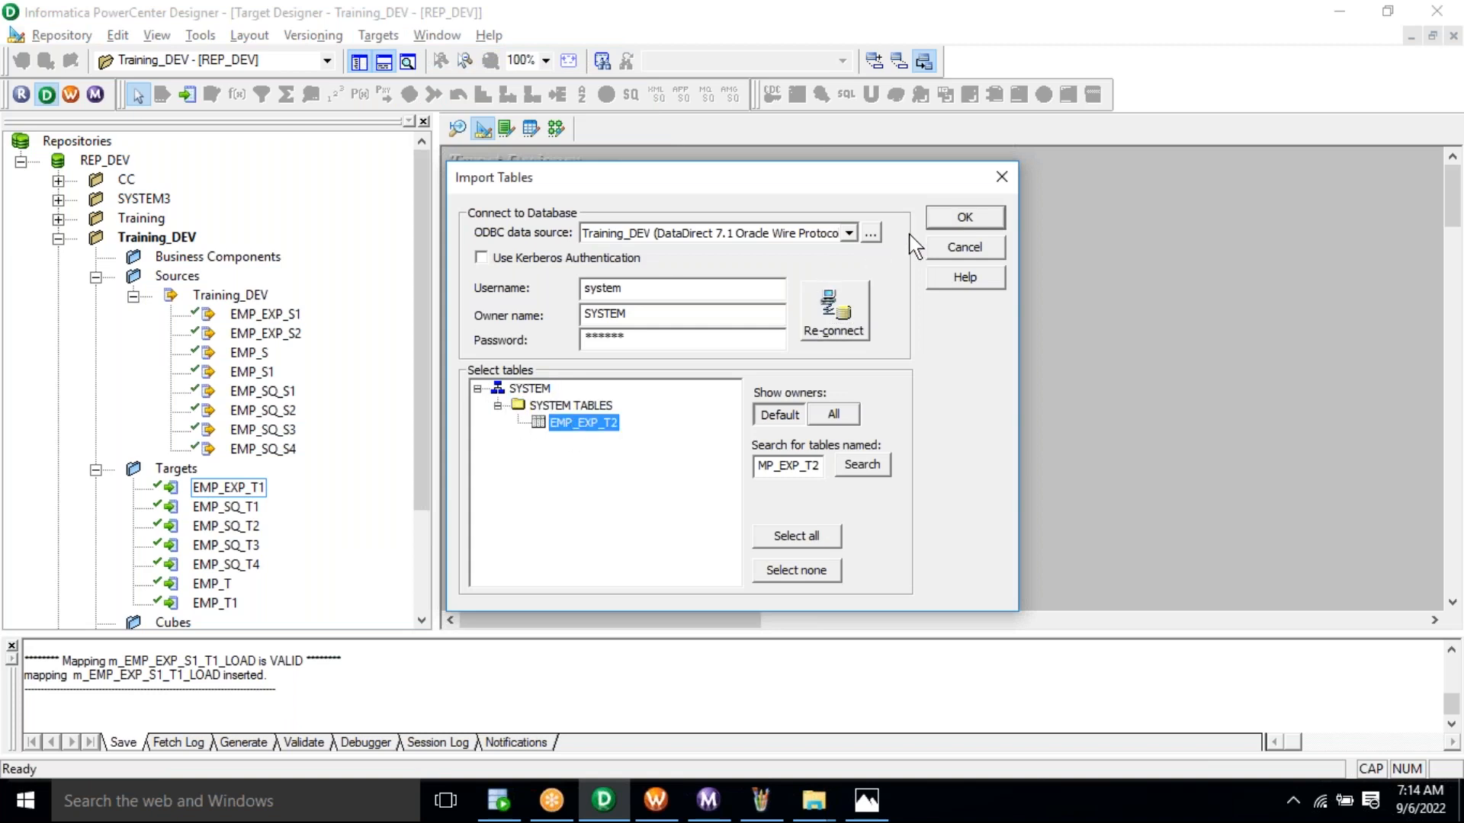
left_click(962, 219)
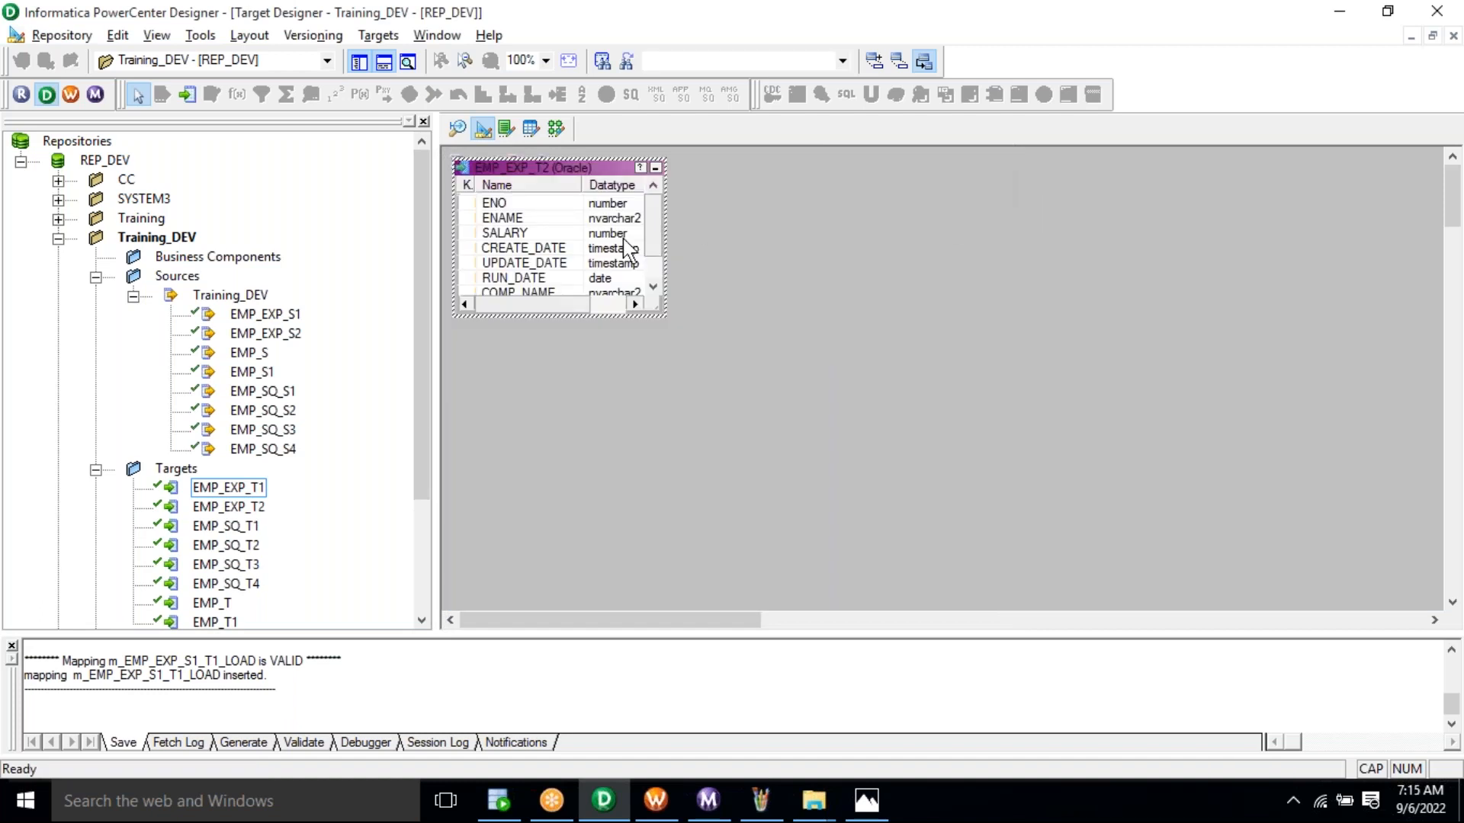
Enlarge the EMP_EXP_T2 target definition to show all columns, and check the CREATE_DATE and UPDATE_DATE datatypes.
left_click_drag(551, 356, 551, 370)
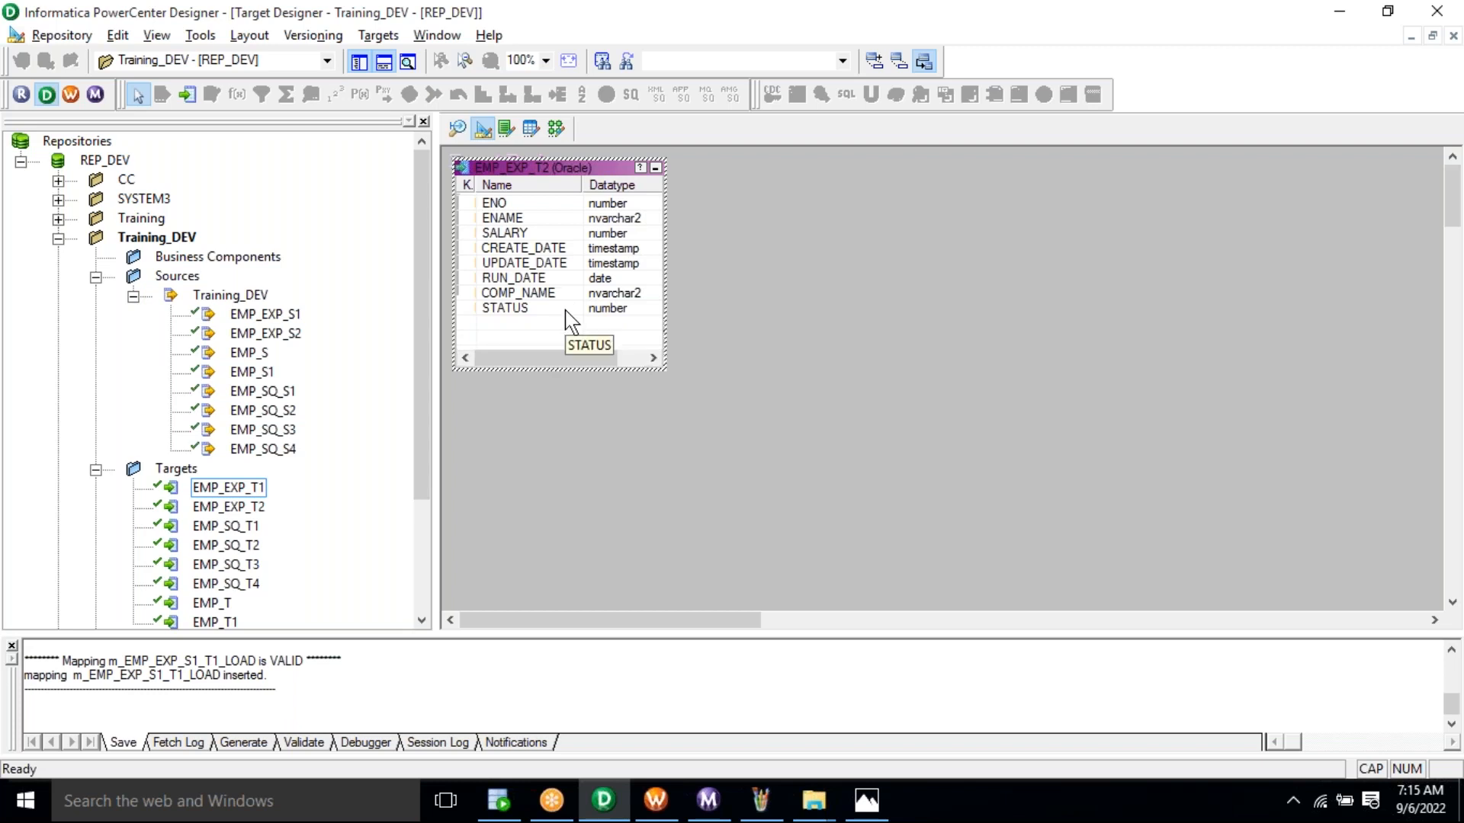
left_click(612, 253)
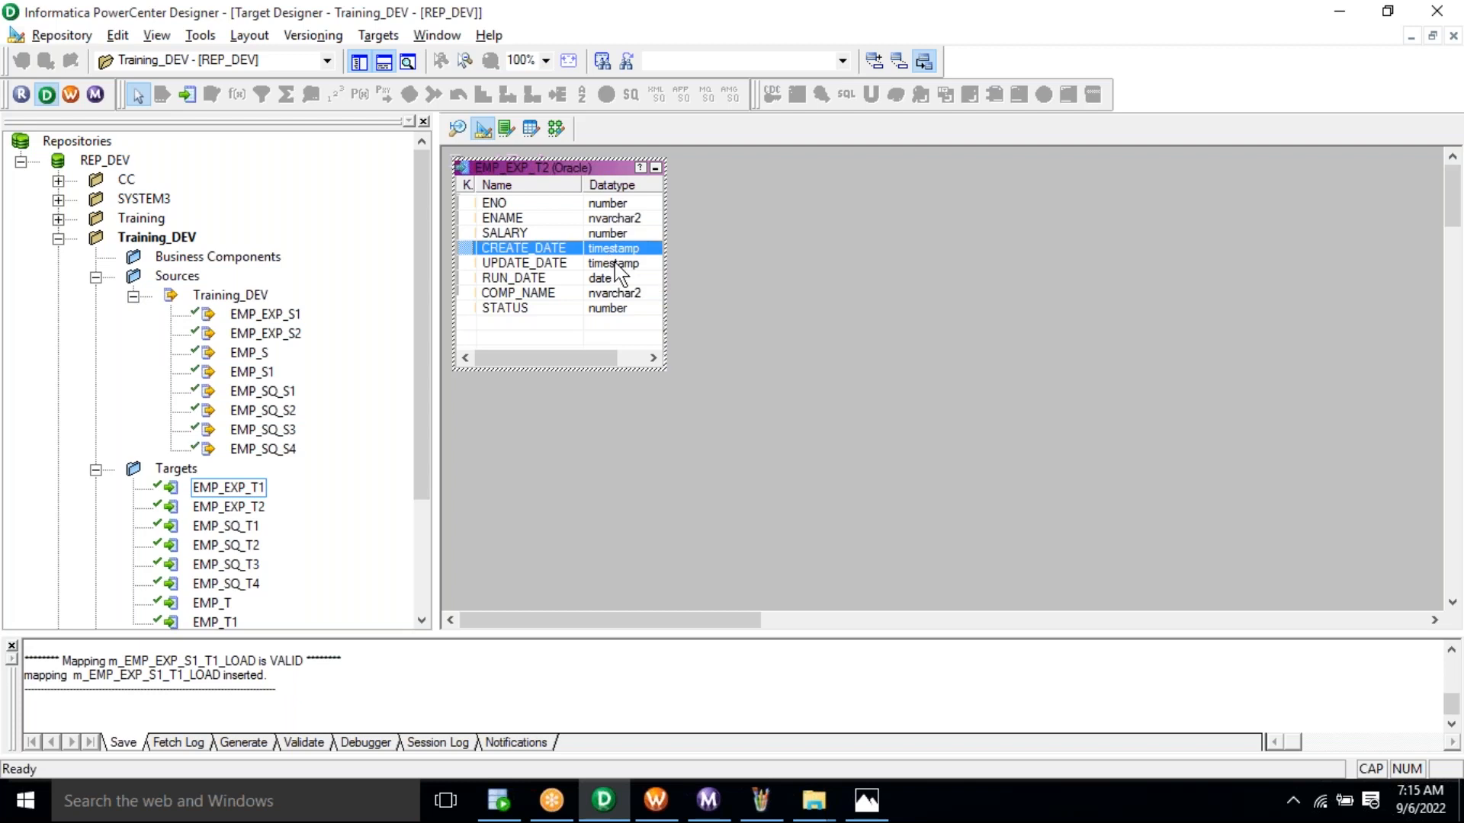
left_click(615, 262)
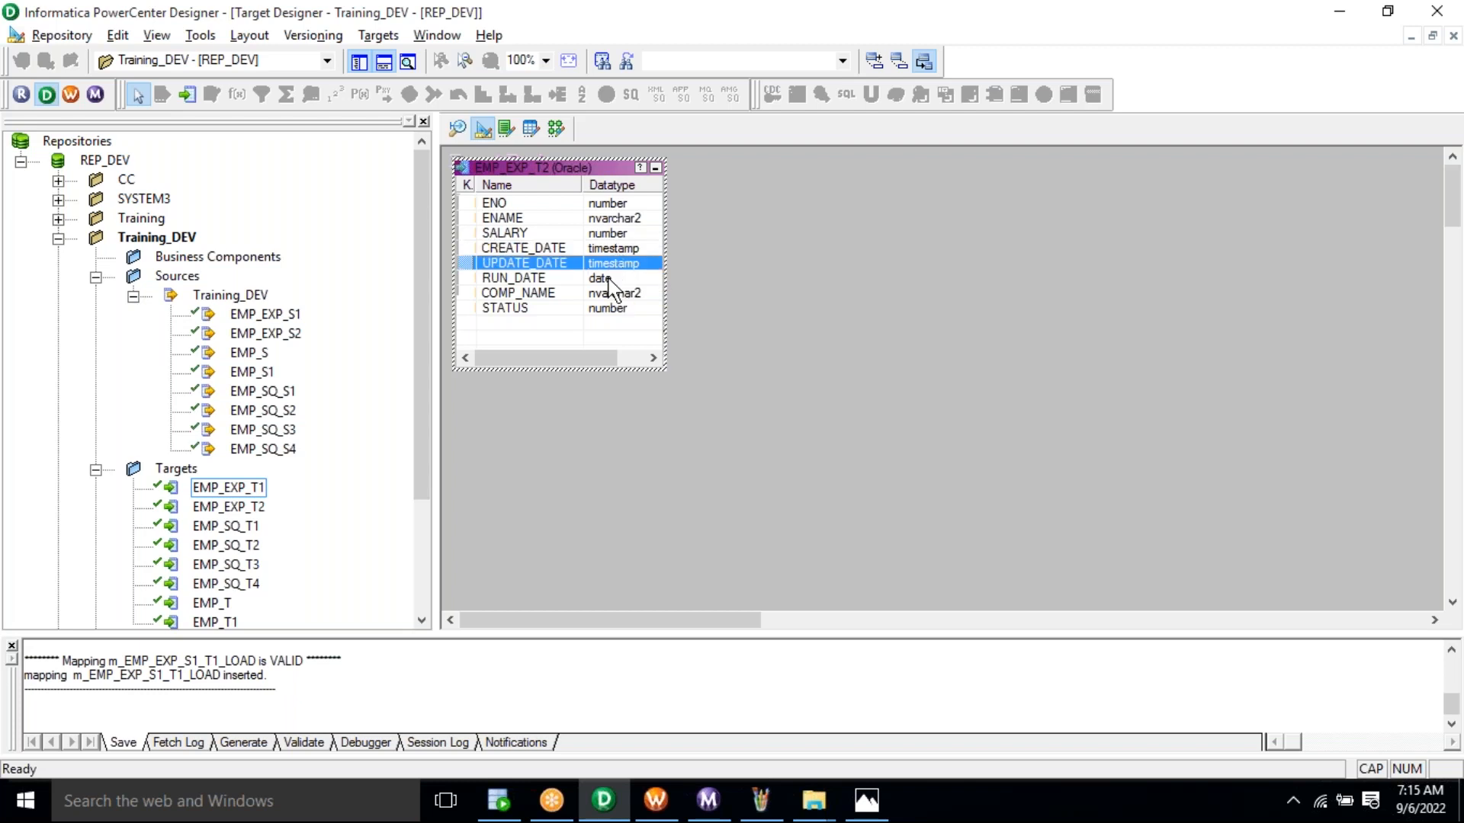
Create a new mapping named m_EMP_EXP_S2_T2_LOAD in the Mapping Designer.
left_click(555, 129)
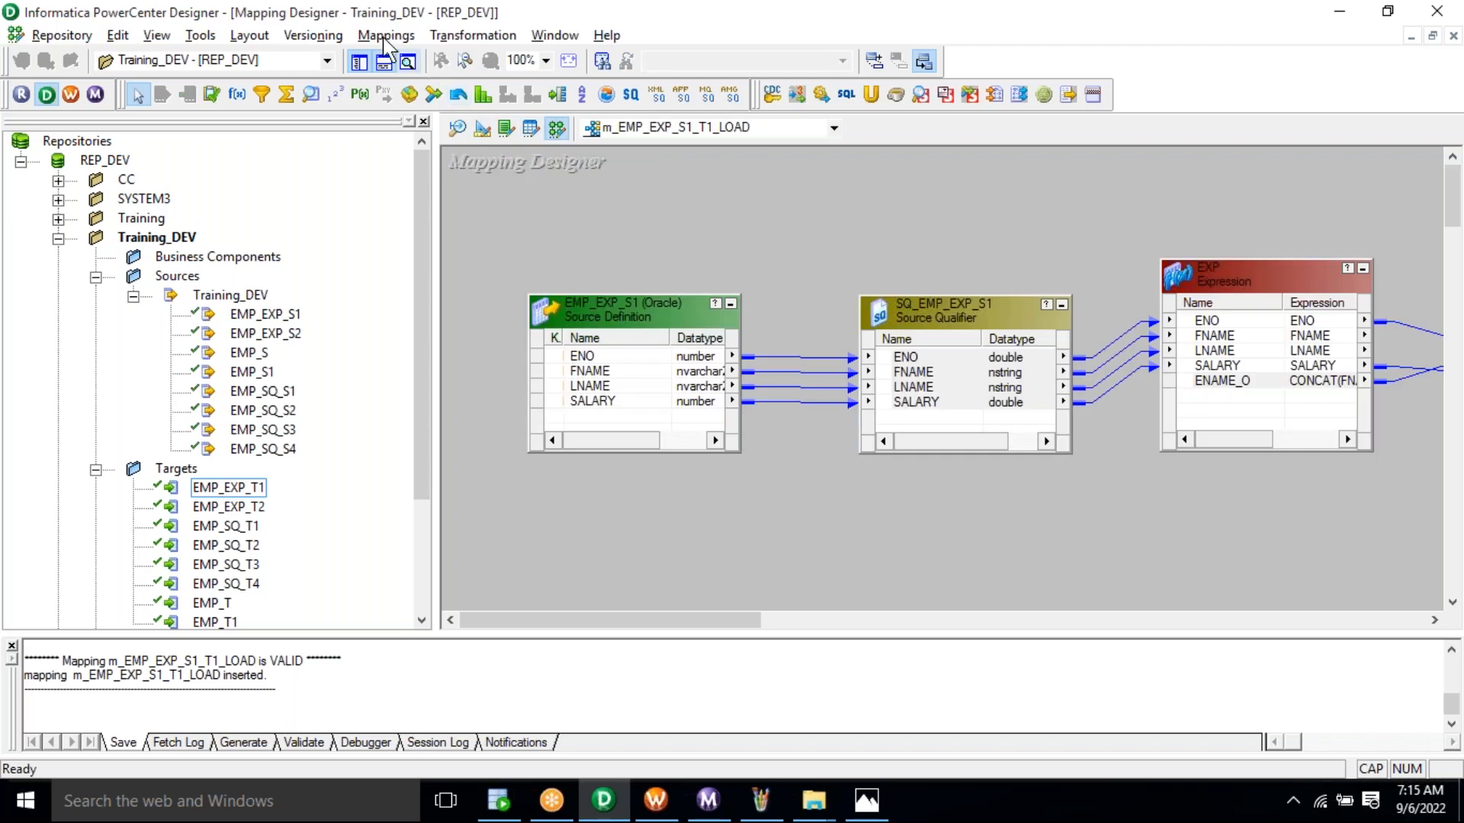
left_click(386, 35)
left_click(401, 54)
type("m_EMP_E")
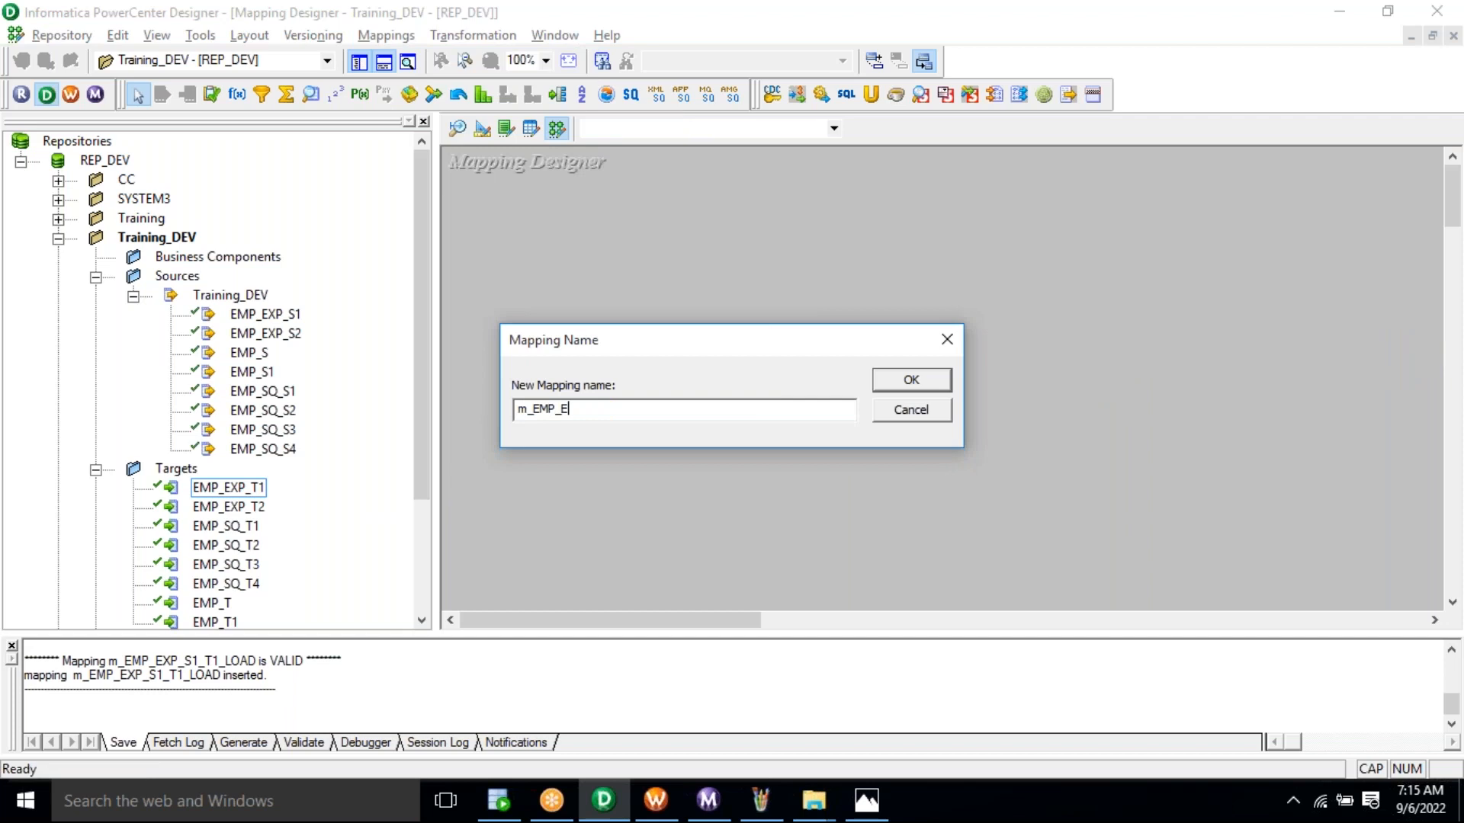
type("XP_S2_T2_LOAD")
double_click(629, 410)
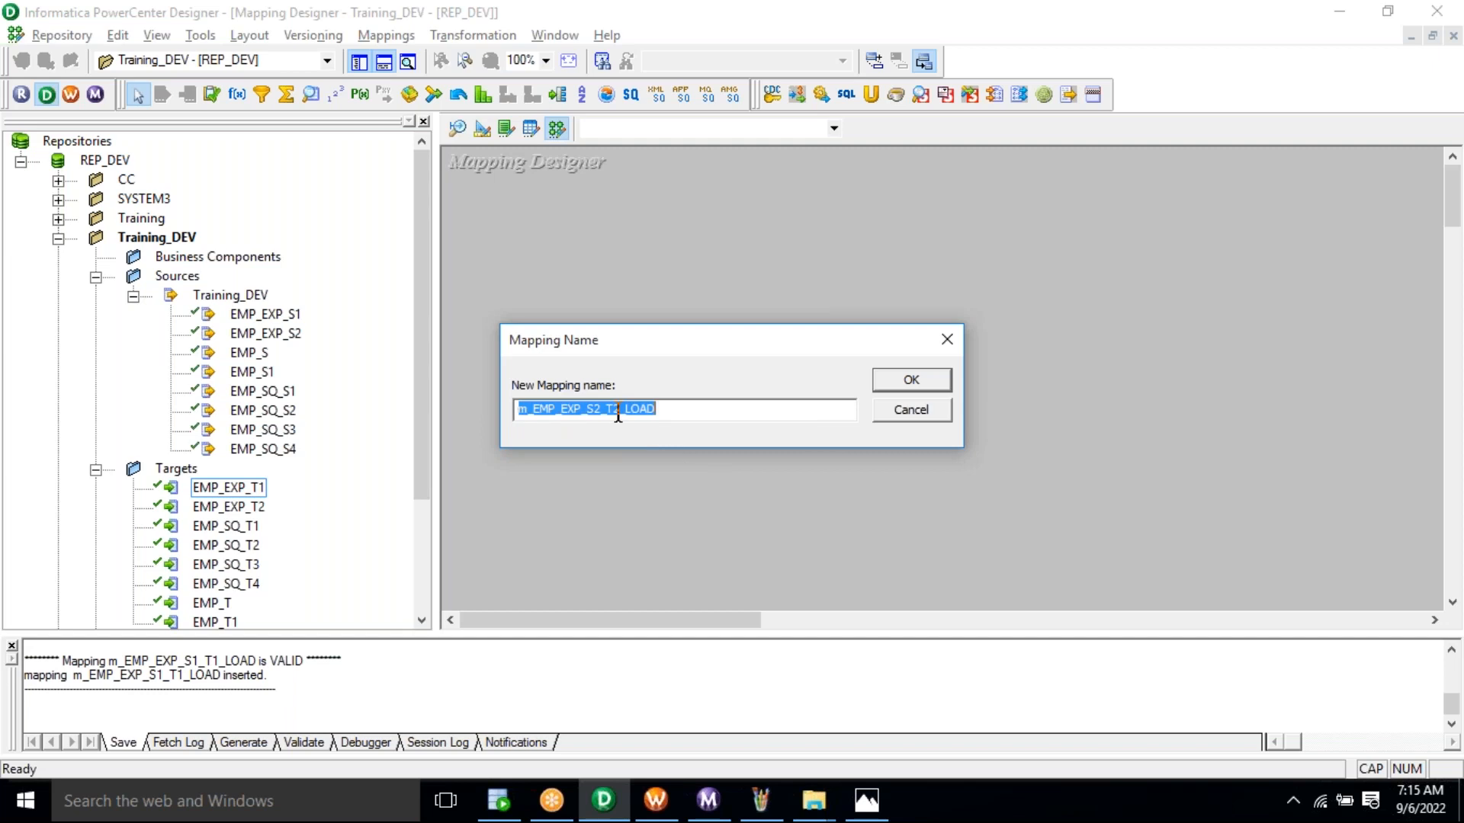
left_click(892, 385)
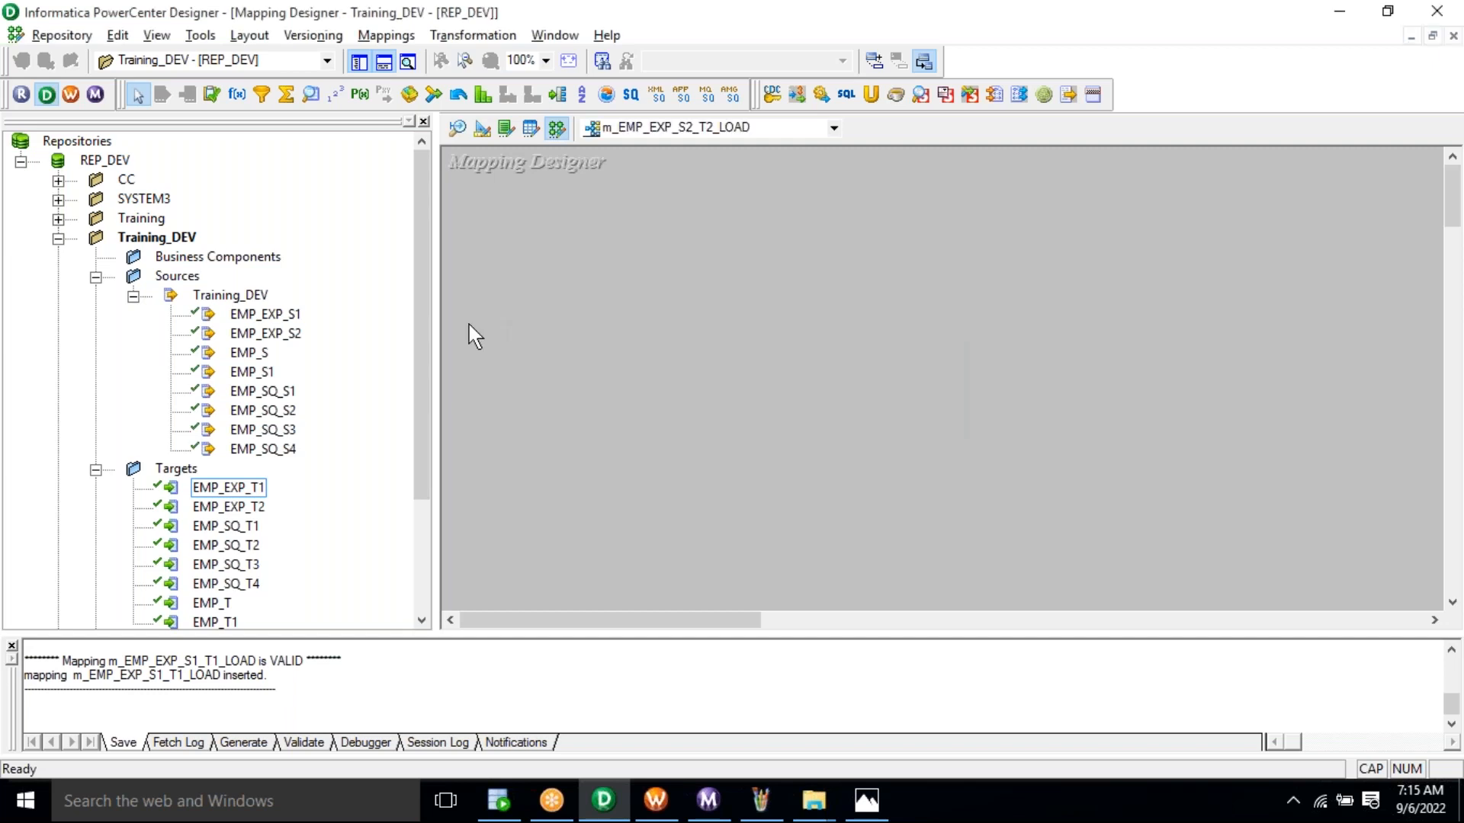
Add the EMP_EXP_S2 source and the EMP_EXP_T2 target to the m_EMP_EXP_S2_T2_LOAD mapping.
left_click_drag(266, 333, 517, 254)
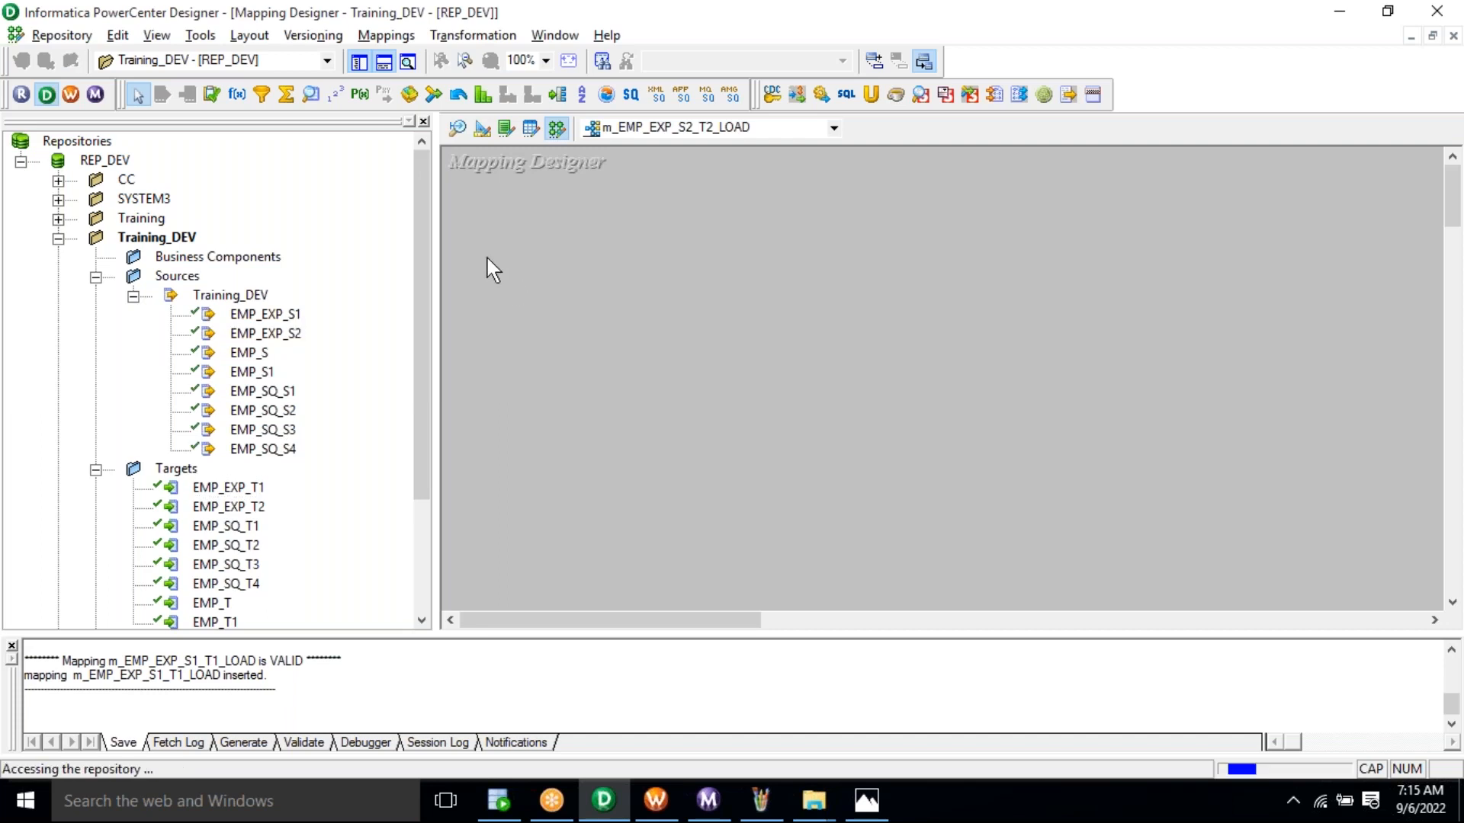
left_click_drag(425, 268, 429, 414)
left_click(251, 373)
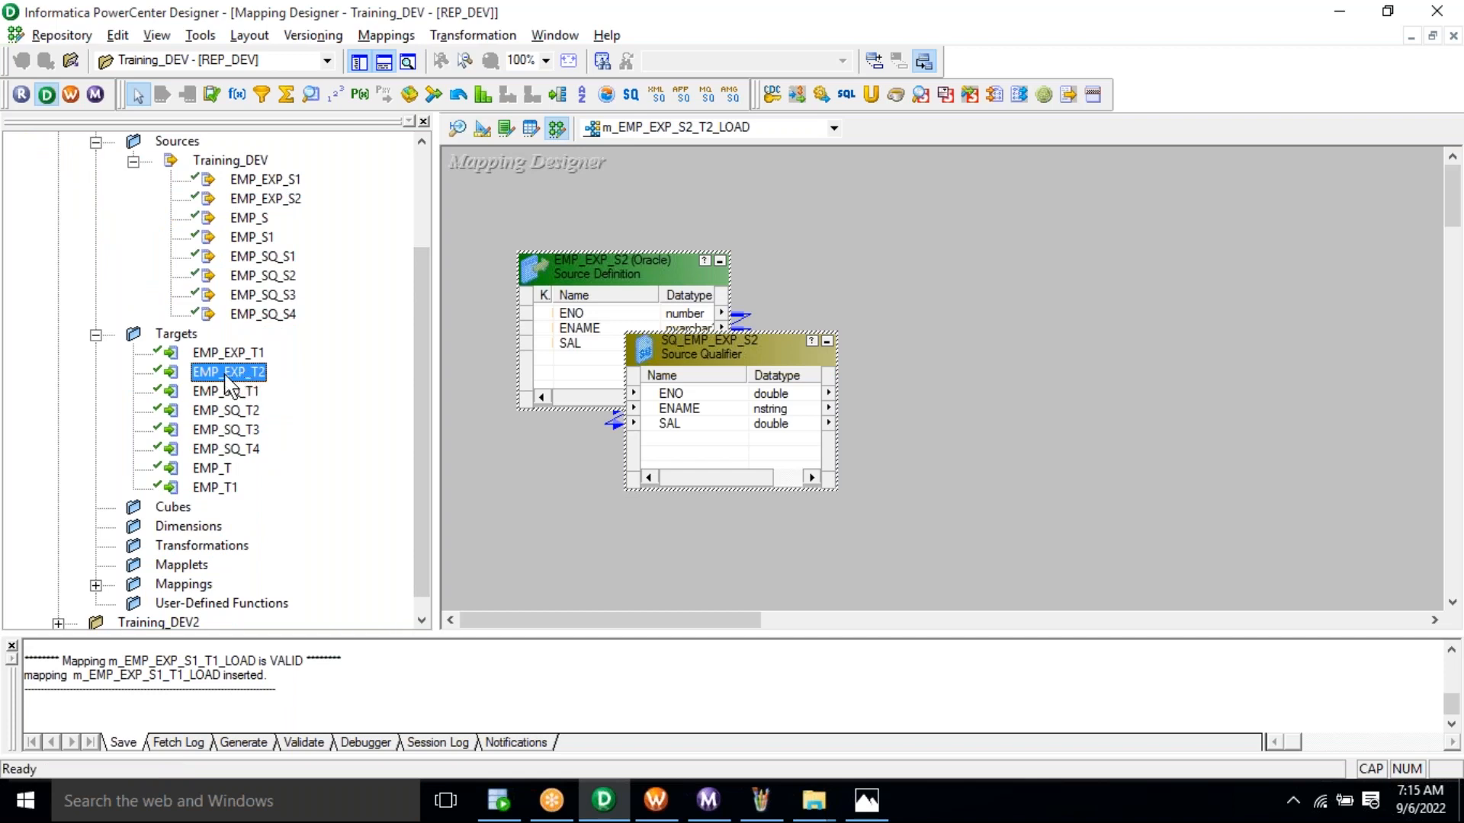
left_click_drag(649, 373, 1170, 217)
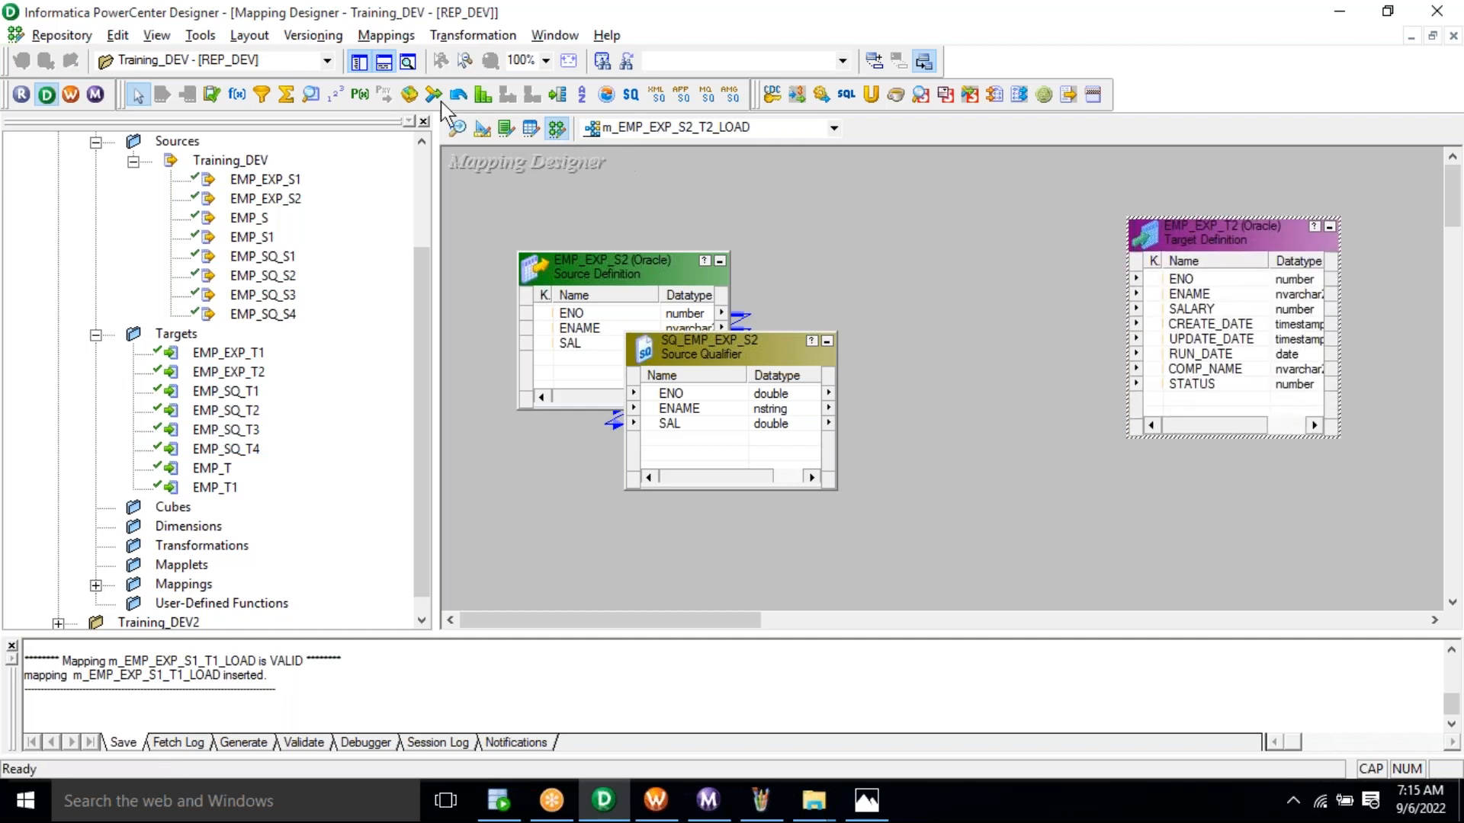
Hide the repository navigator and spread the source definition, source qualifier and target apart in the workspace.
left_click(358, 61)
left_click_drag(755, 245, 1184, 248)
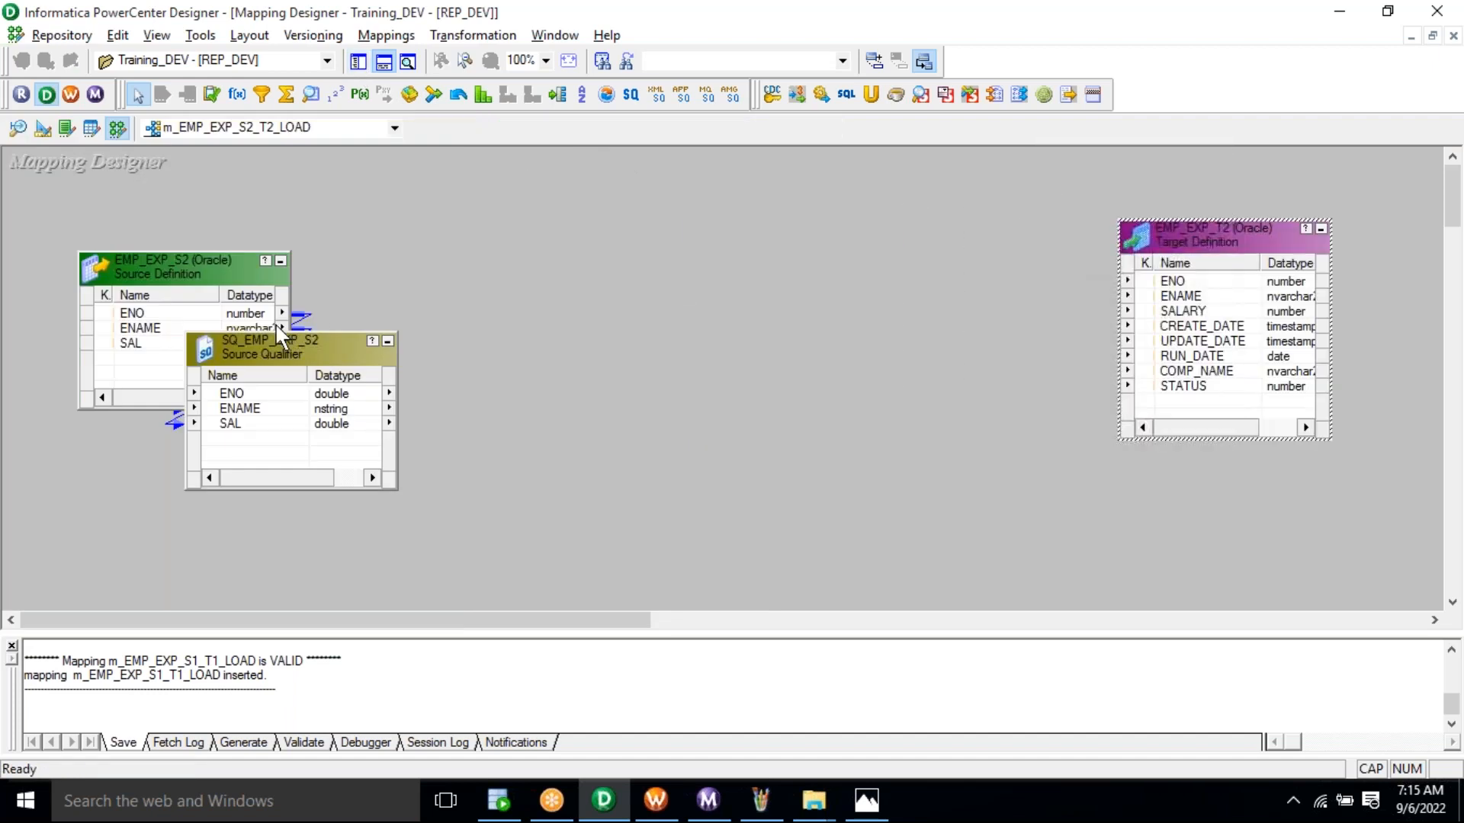
left_click_drag(318, 335, 478, 298)
left_click_drag(137, 276, 95, 315)
left_click_drag(401, 300, 387, 280)
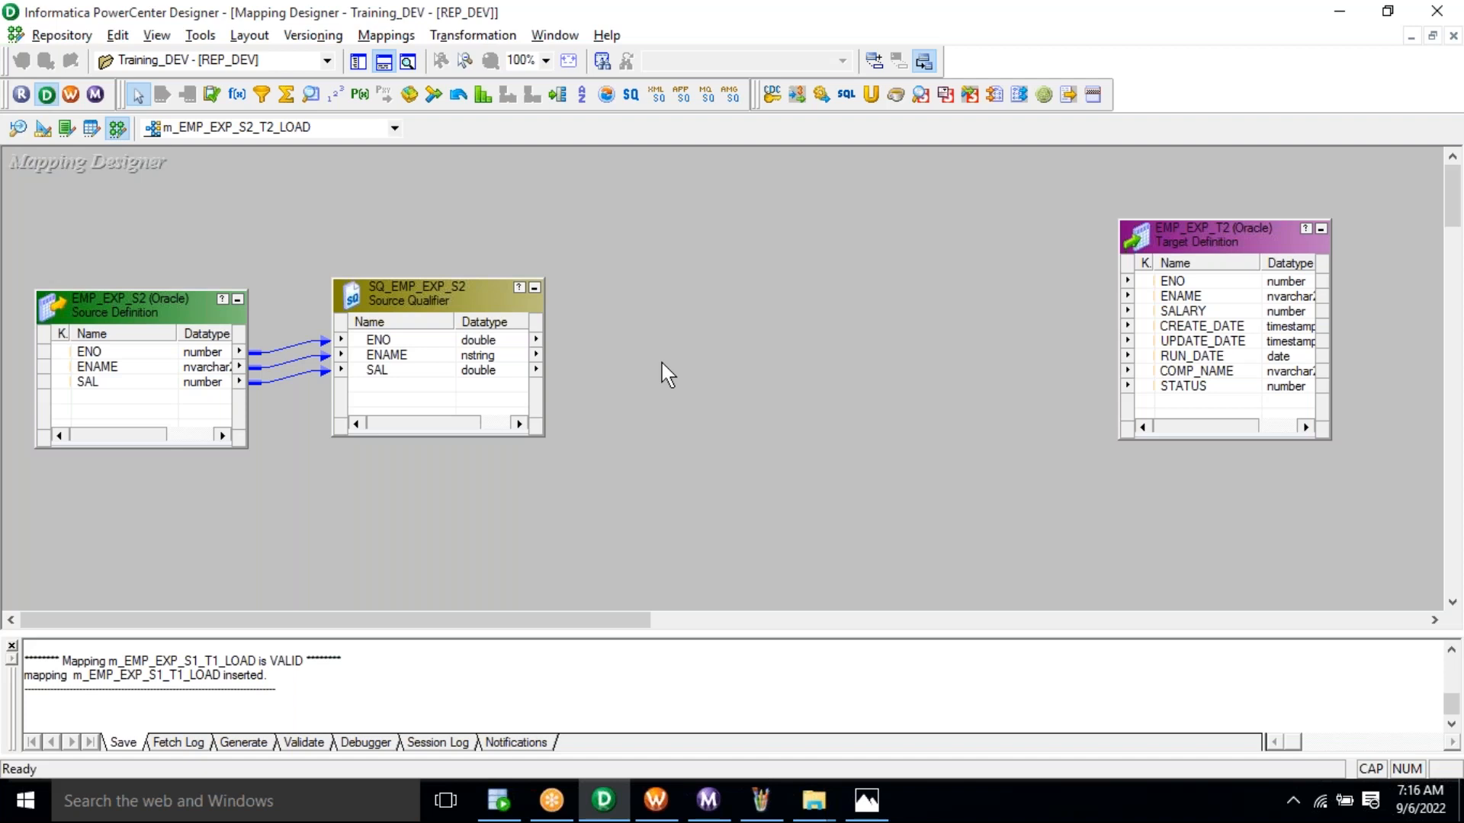
Examine the CREATE_DATE, UPDATE_DATE and RUN_DATE fields in the EMP_EXP_T2 target definition.
left_click(1184, 327)
left_click(1189, 358)
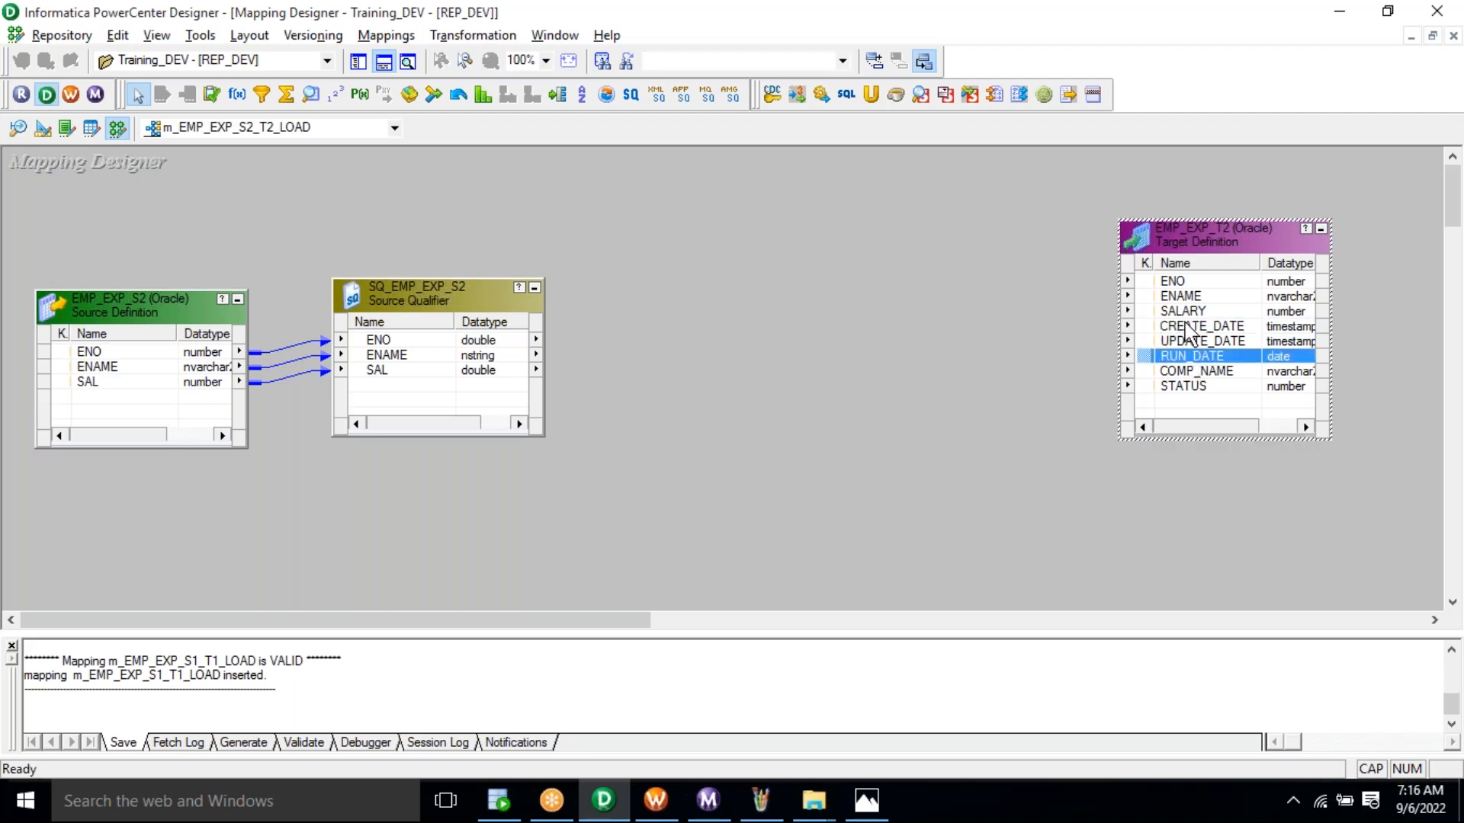
left_click(1190, 328)
left_click(1189, 345)
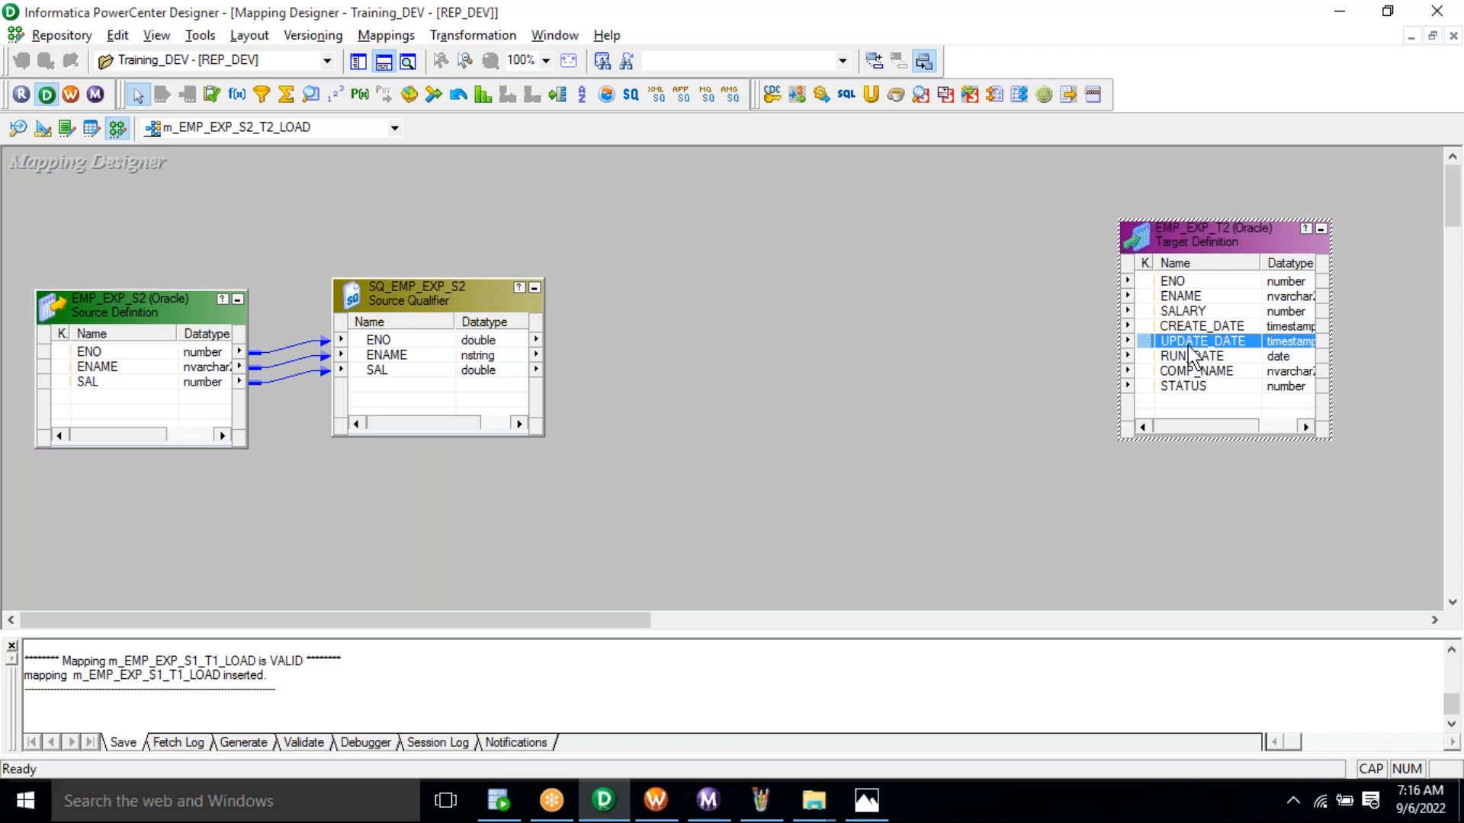
left_click(1186, 327)
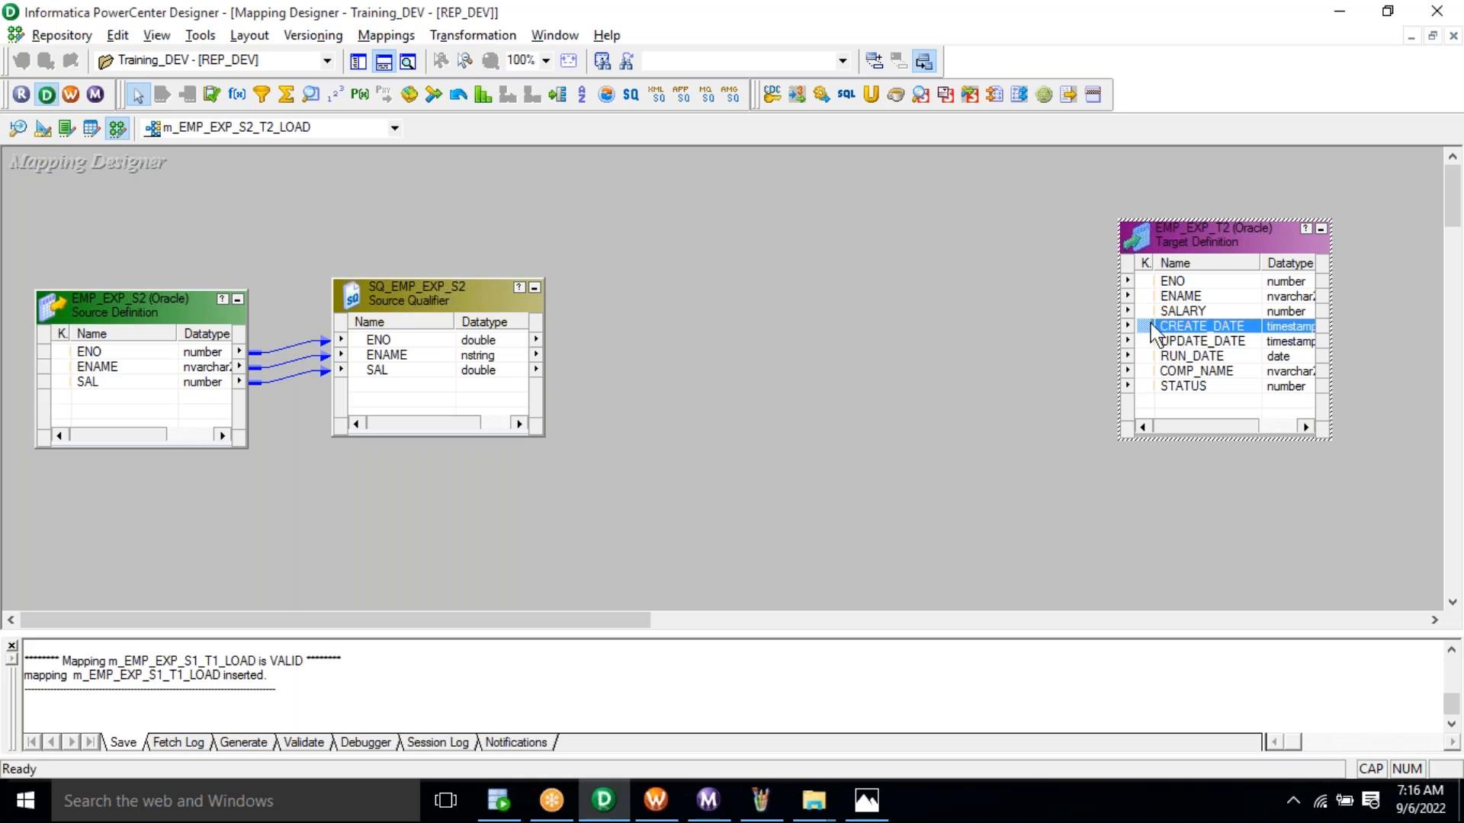
left_click(945, 324)
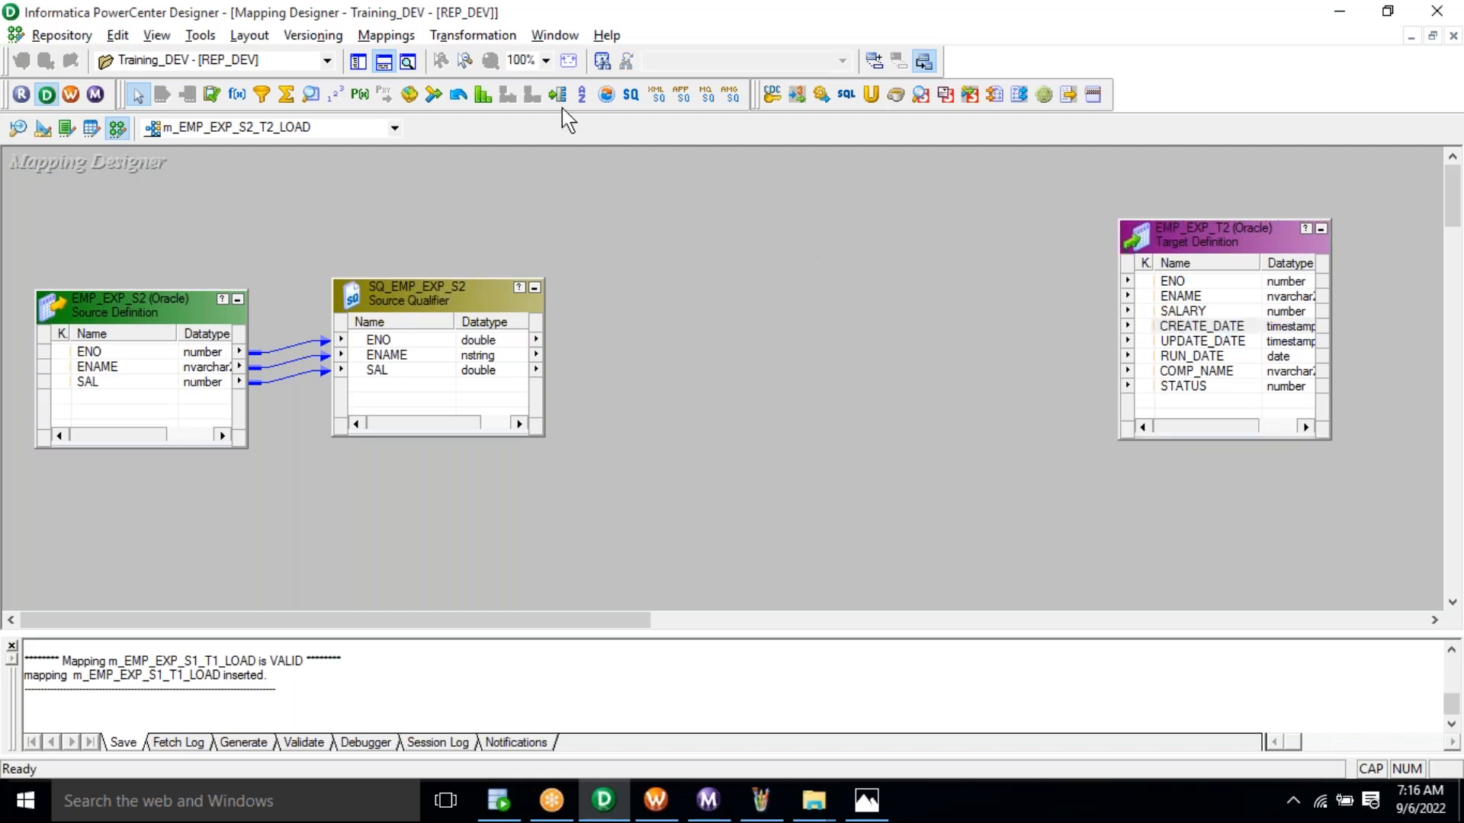
Create an Expression transformation named EXP and place it between the source qualifier and the target.
left_click(472, 35)
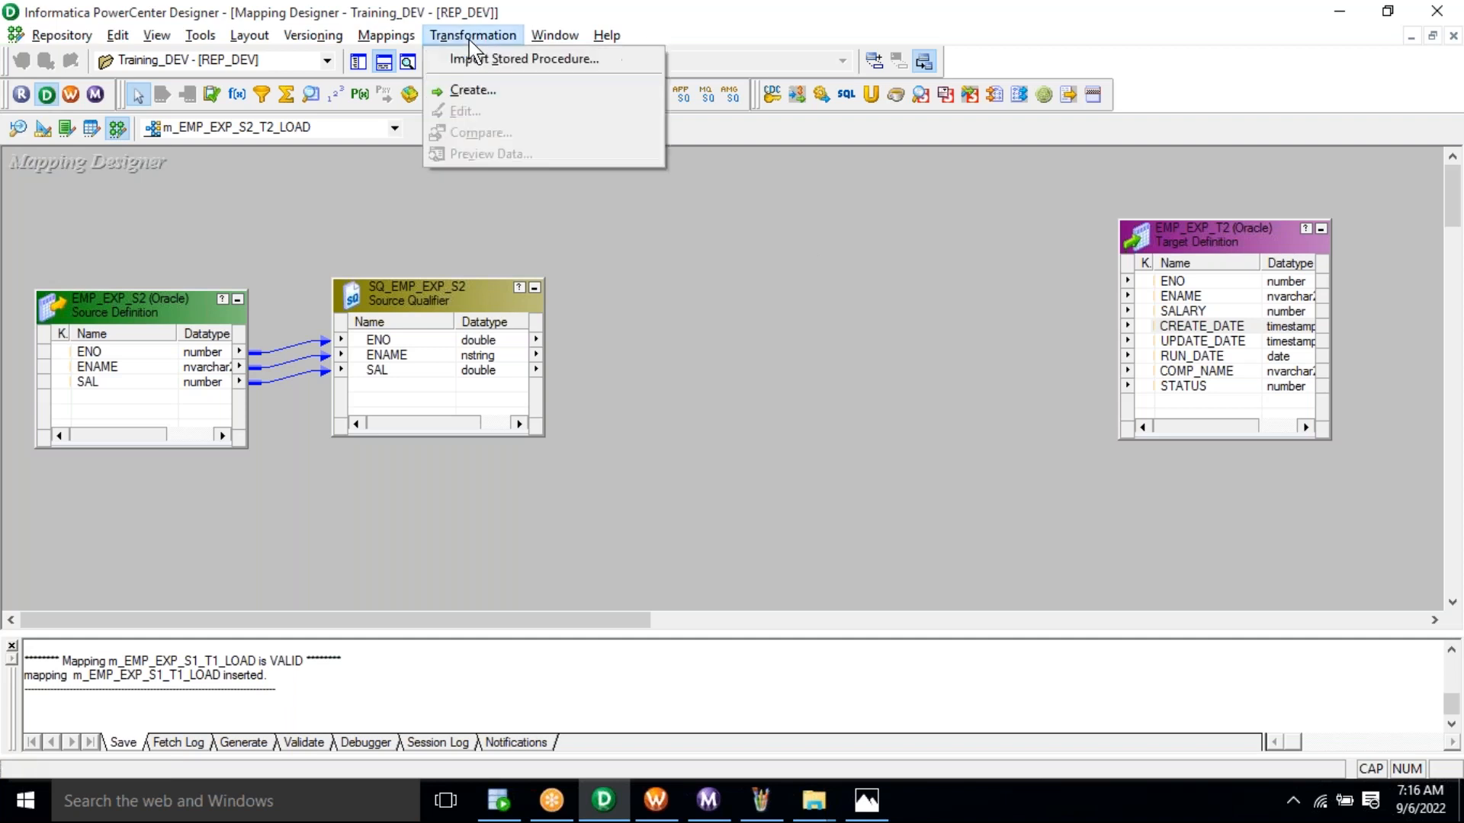
left_click(488, 92)
left_click(777, 365)
left_click(776, 364)
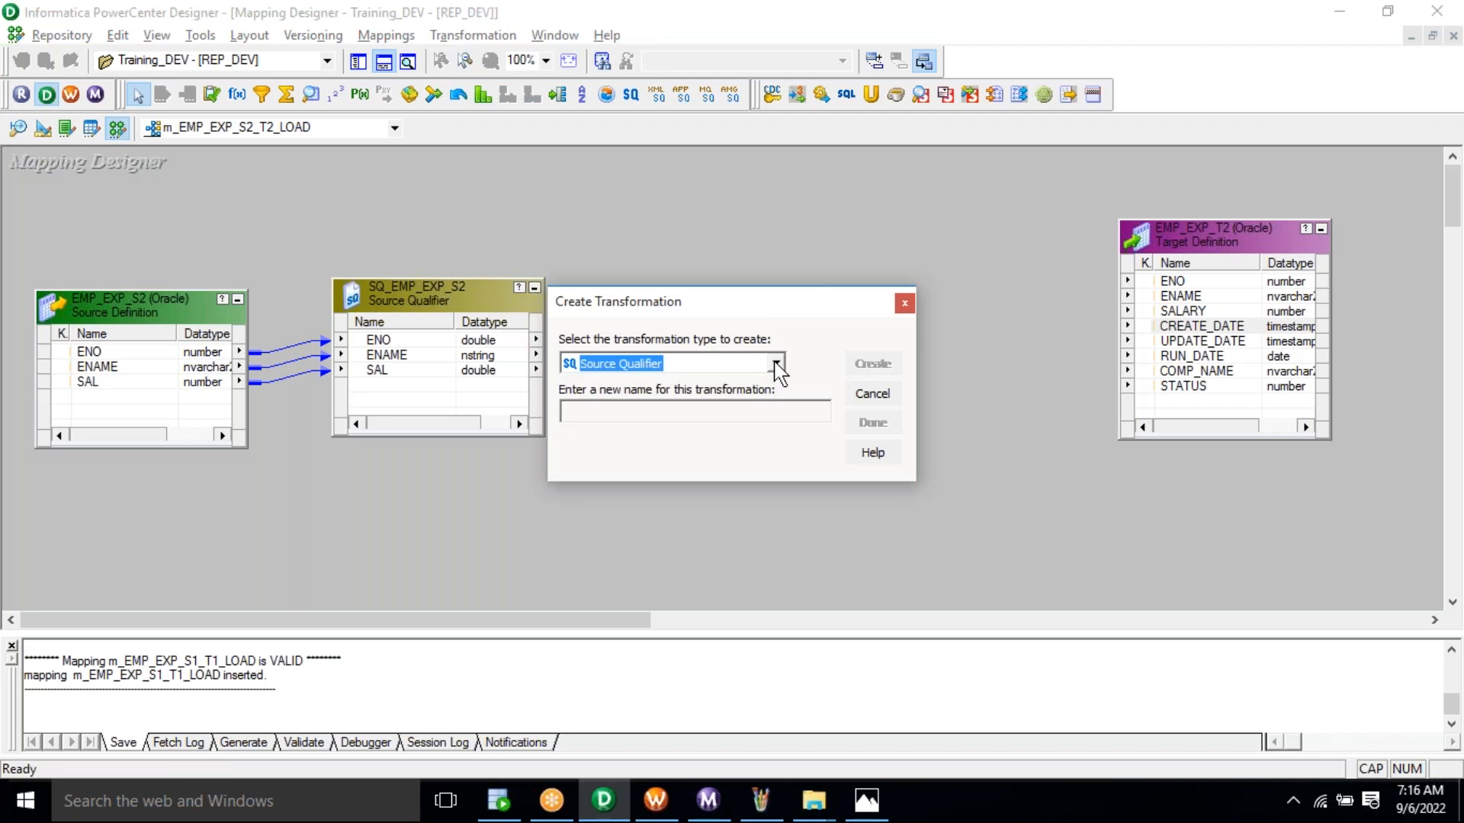
left_click(776, 365)
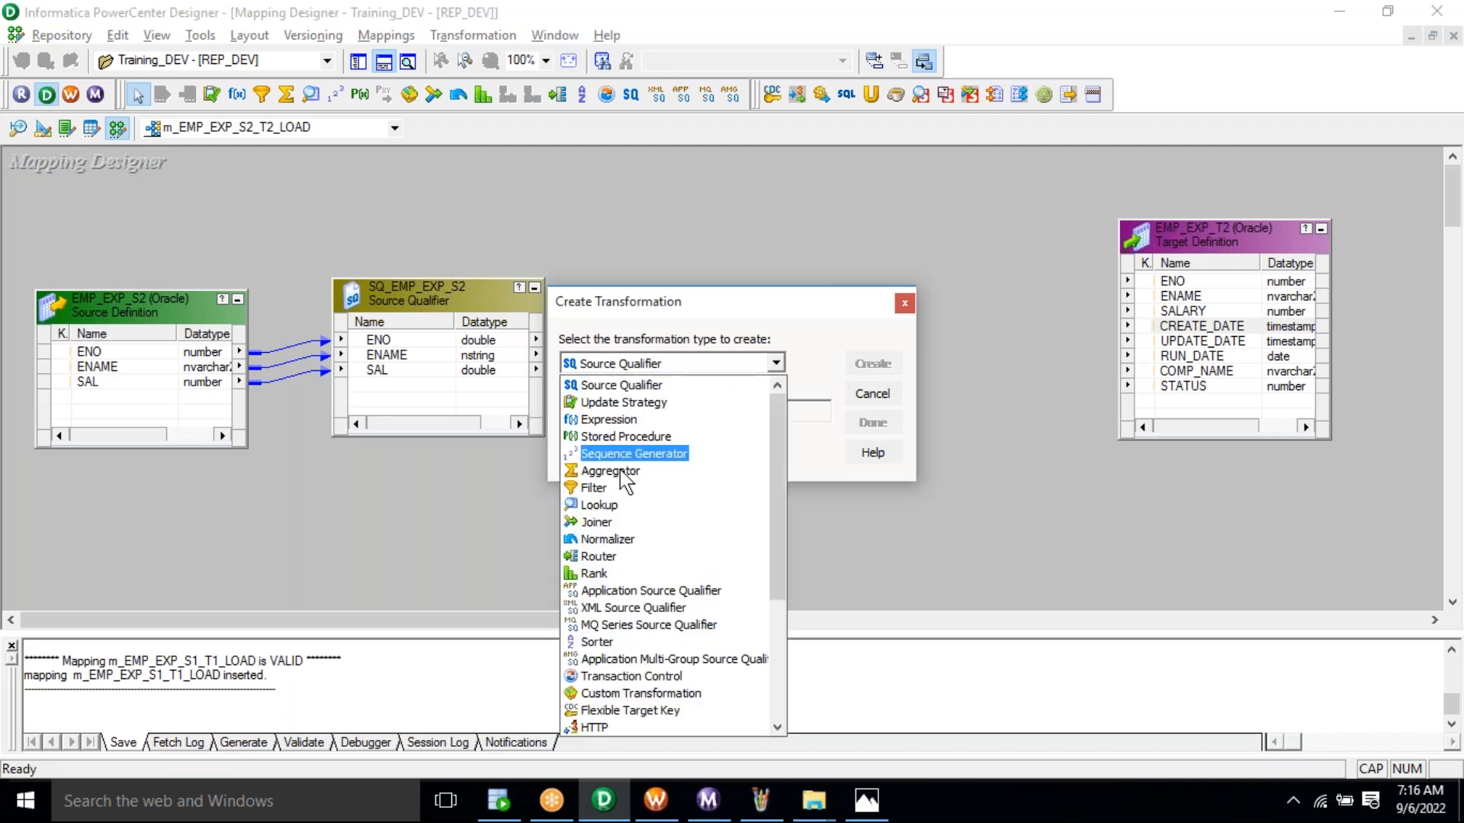
left_click(623, 418)
left_click(622, 417)
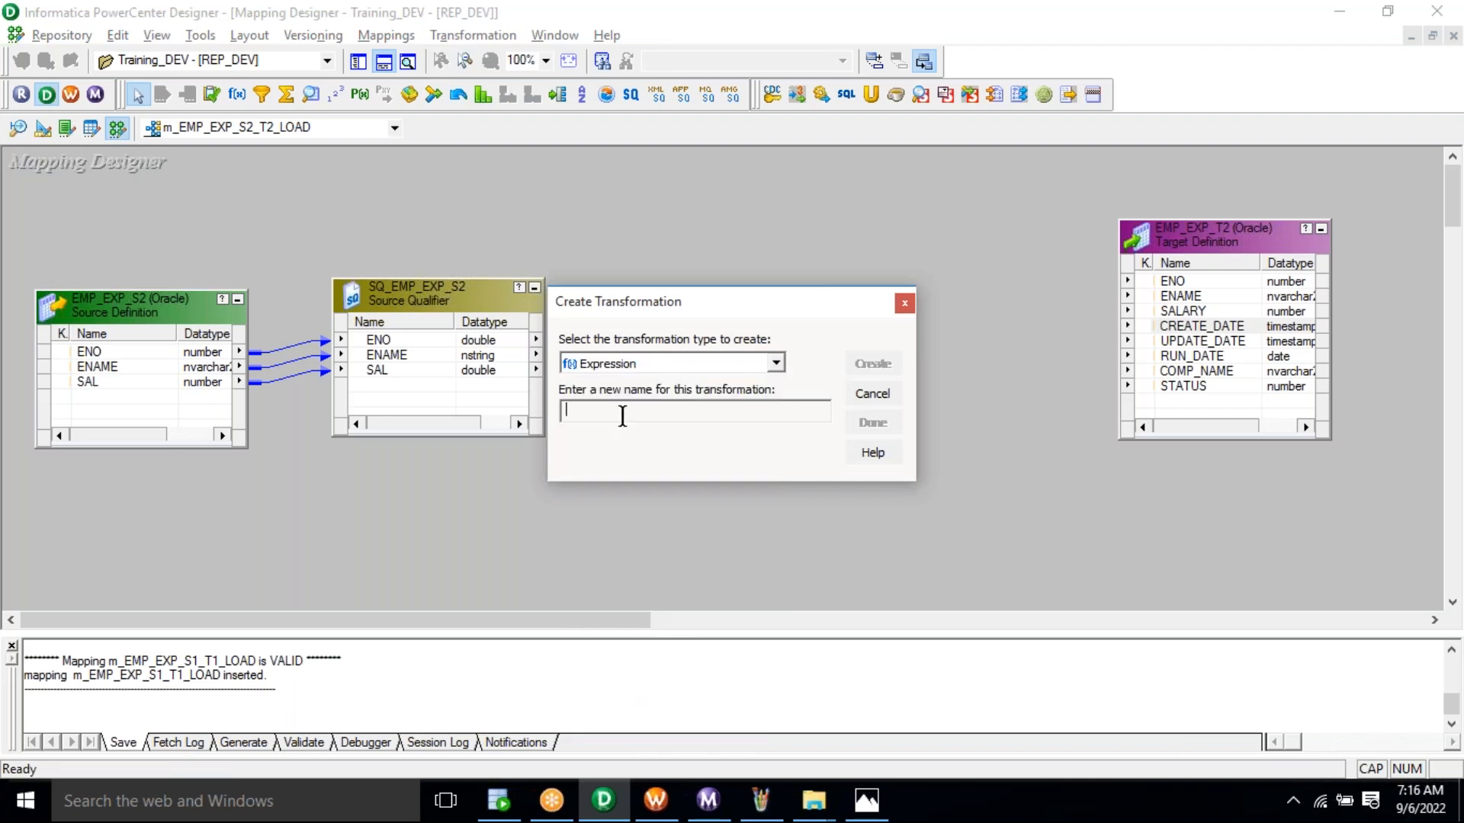
type("EXP")
left_click(871, 364)
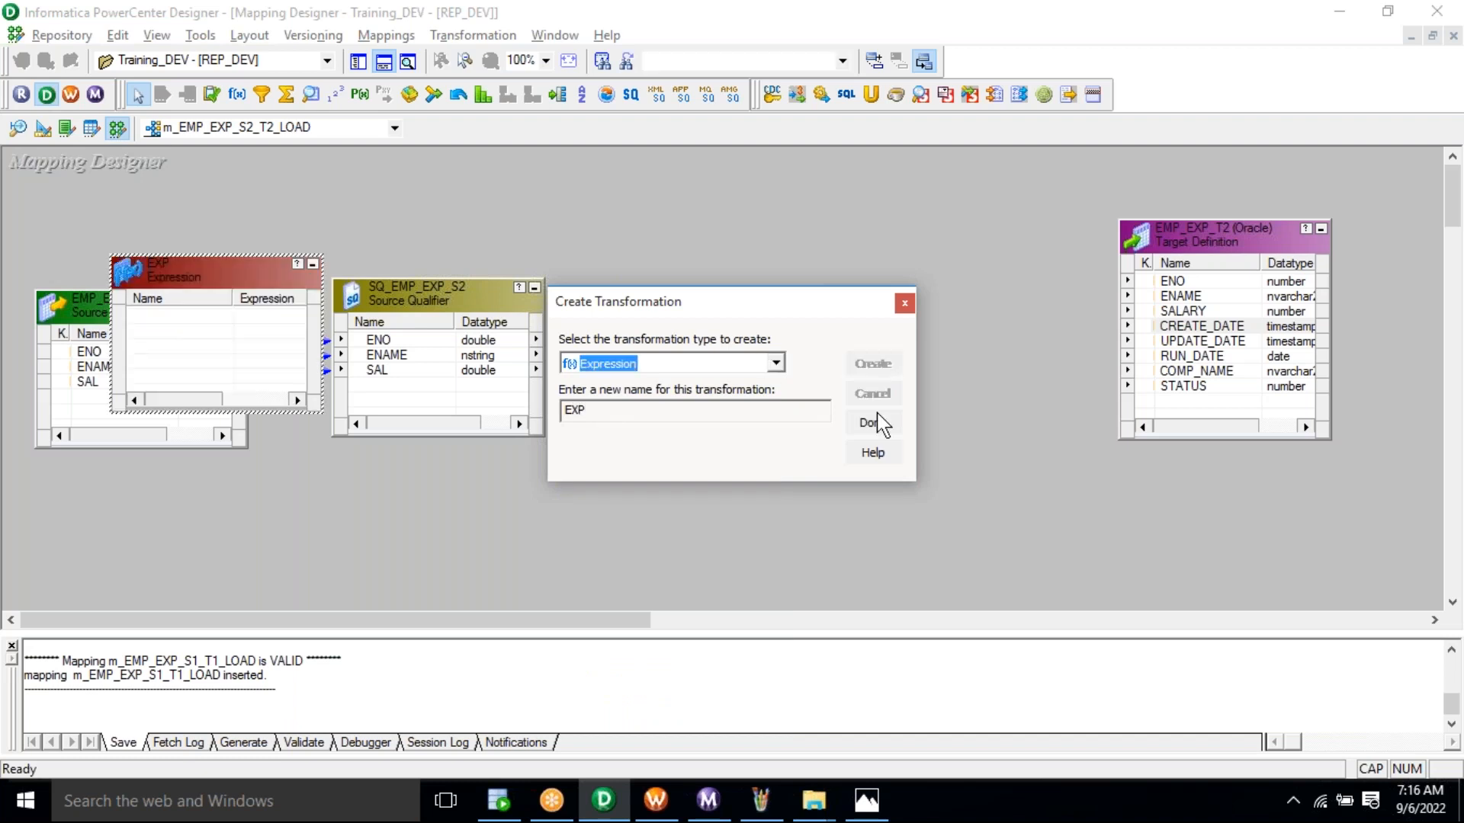
left_click(873, 423)
left_click_drag(198, 270, 781, 183)
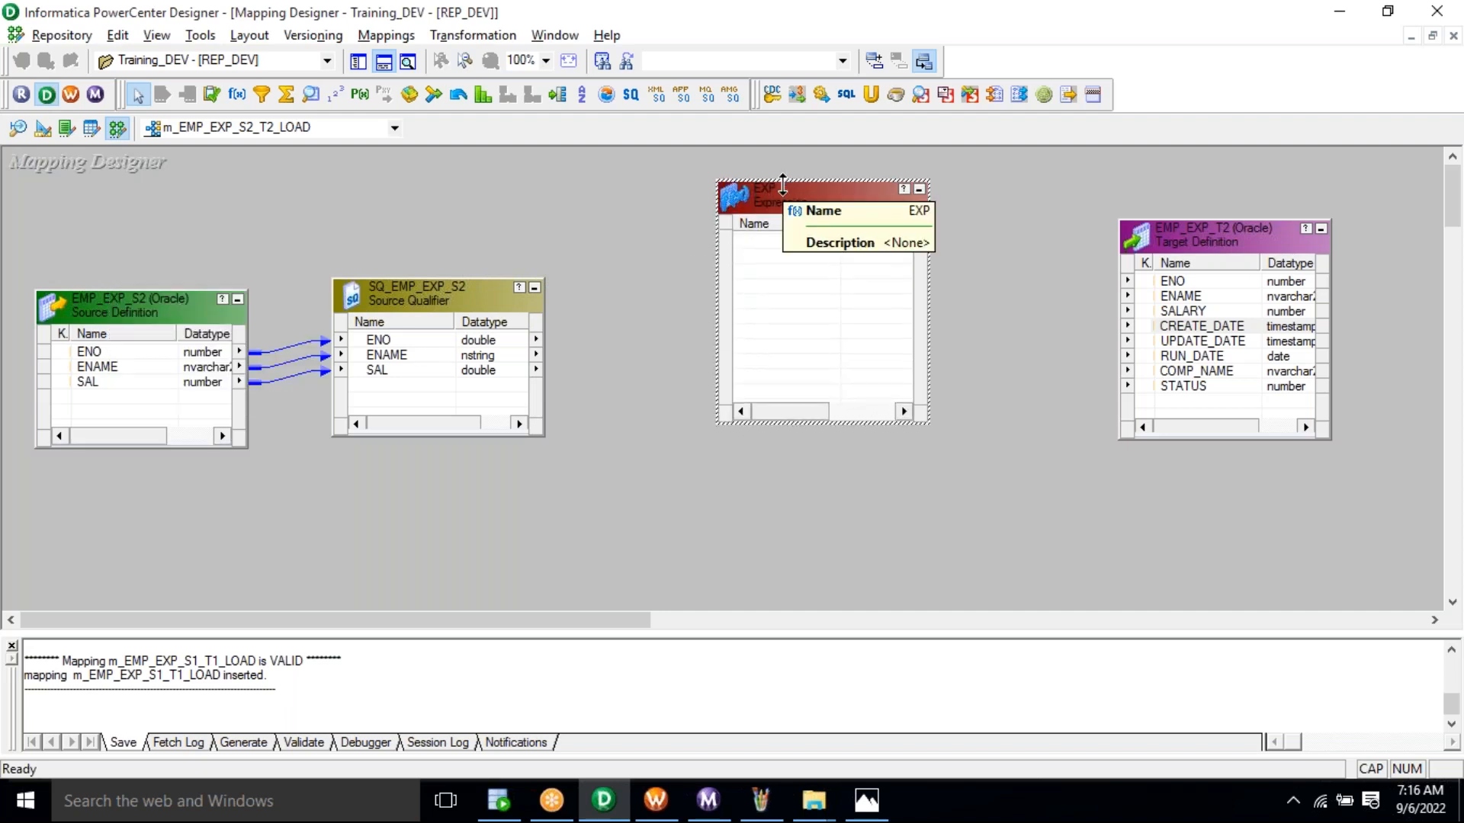
Link the ENO, ENAME and SAL ports from SQ_EMP_EXP_S2 into the EXP expression.
left_click(398, 340)
right_click(398, 341)
left_click(438, 355)
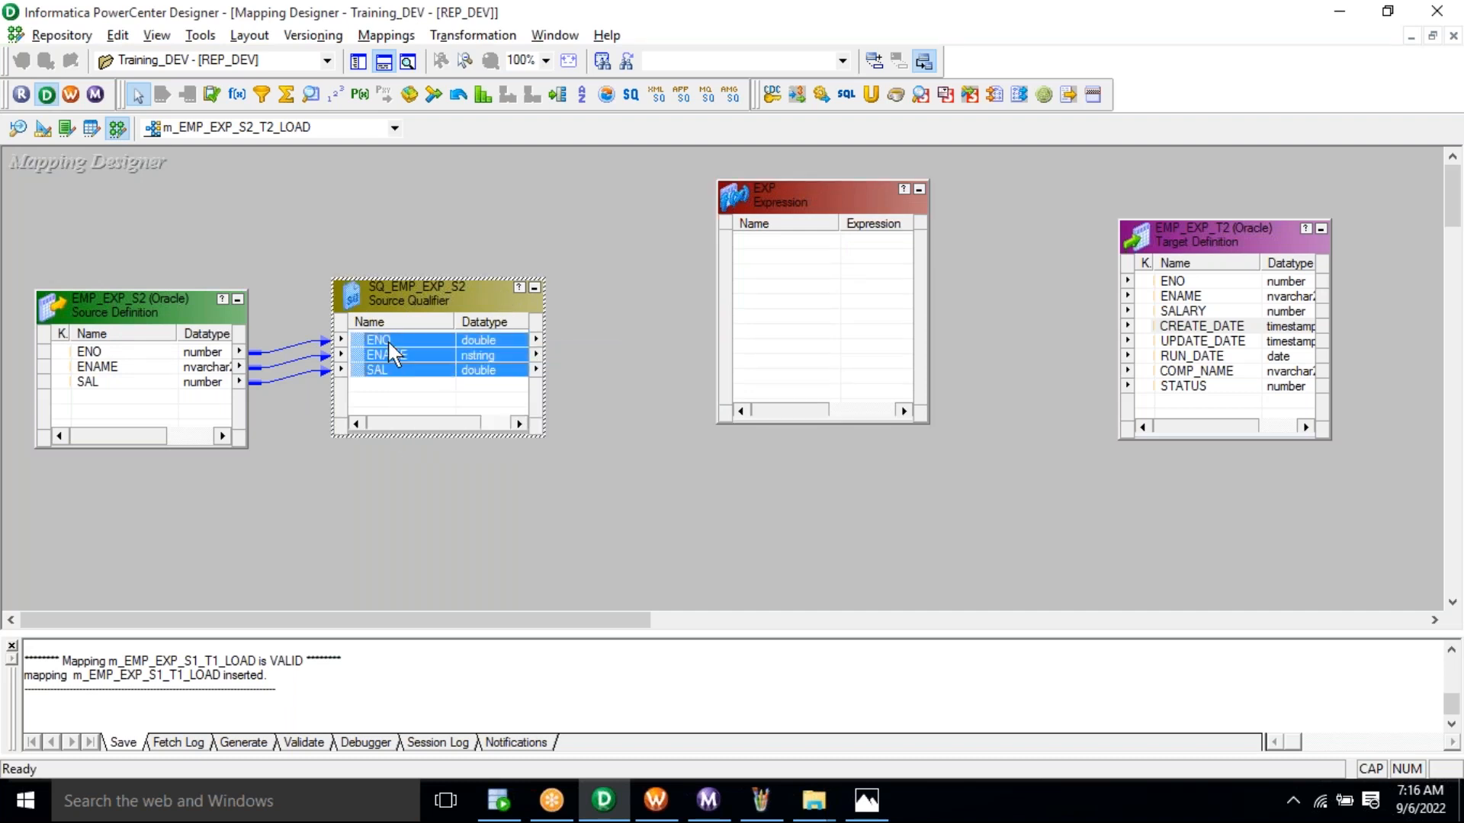
left_click_drag(401, 340, 754, 245)
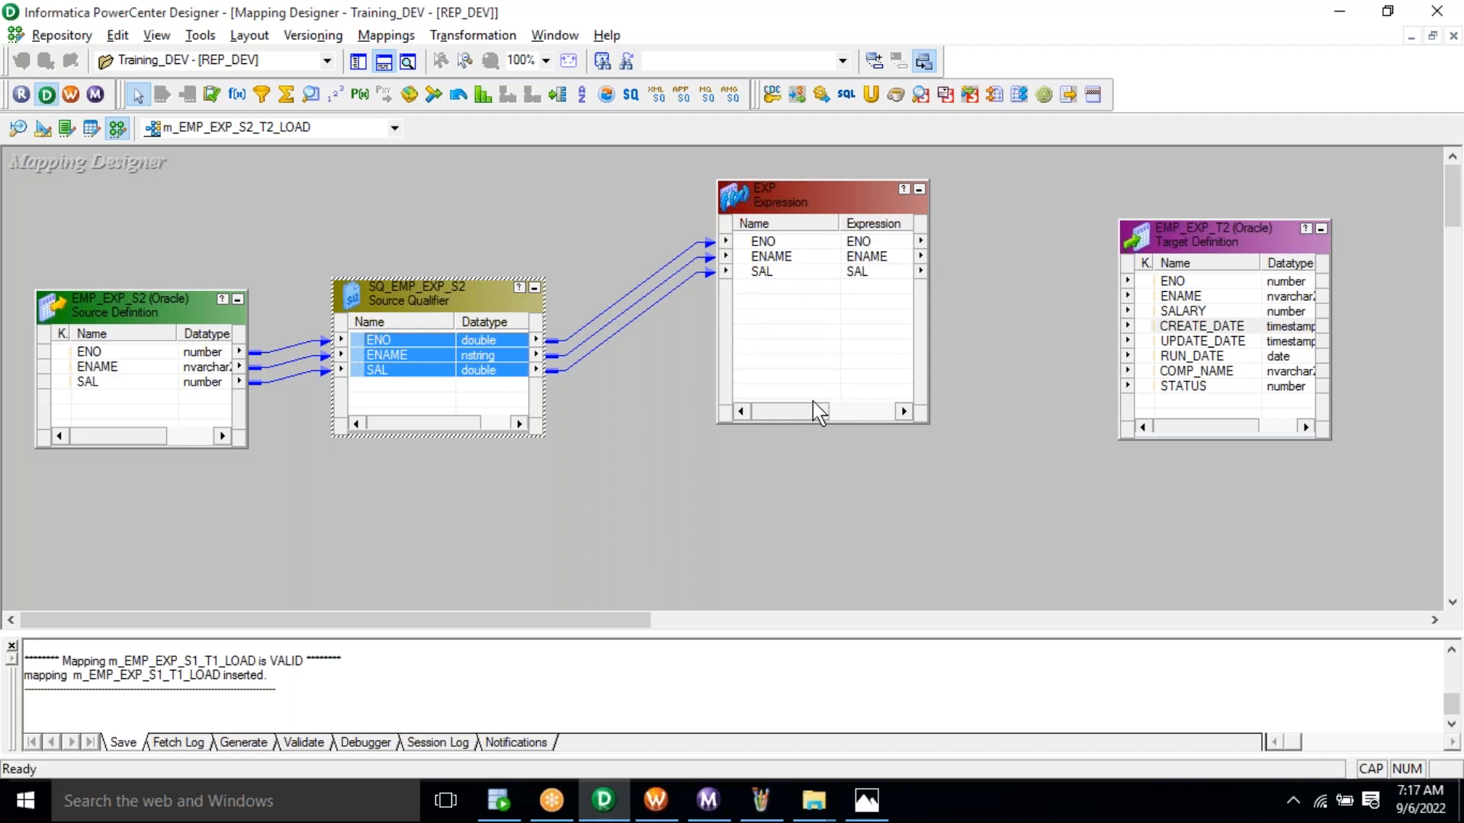
Open the port definitions of the EXP expression for editing.
left_click(782, 204)
right_click(783, 203)
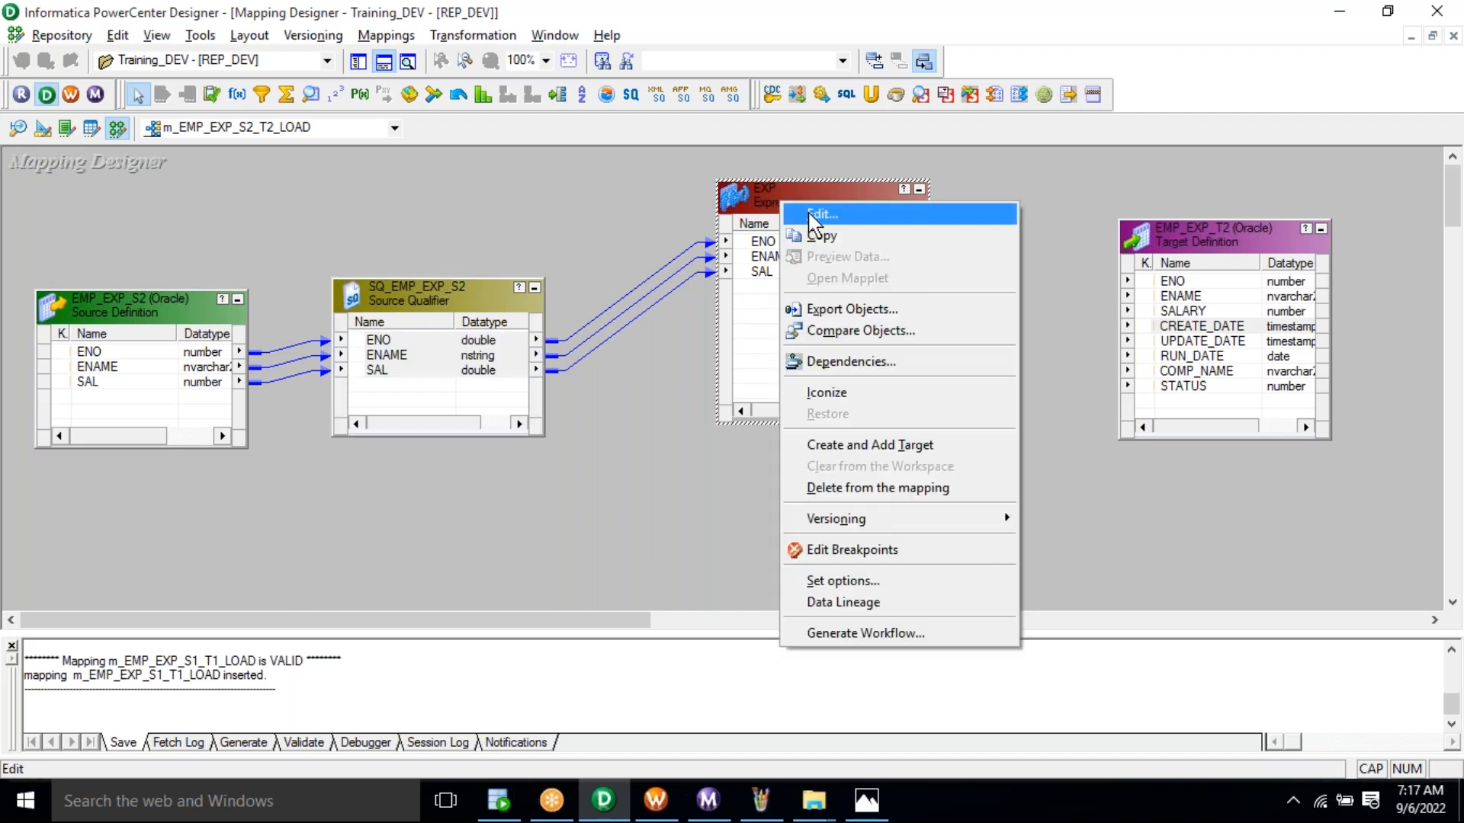
left_click(812, 216)
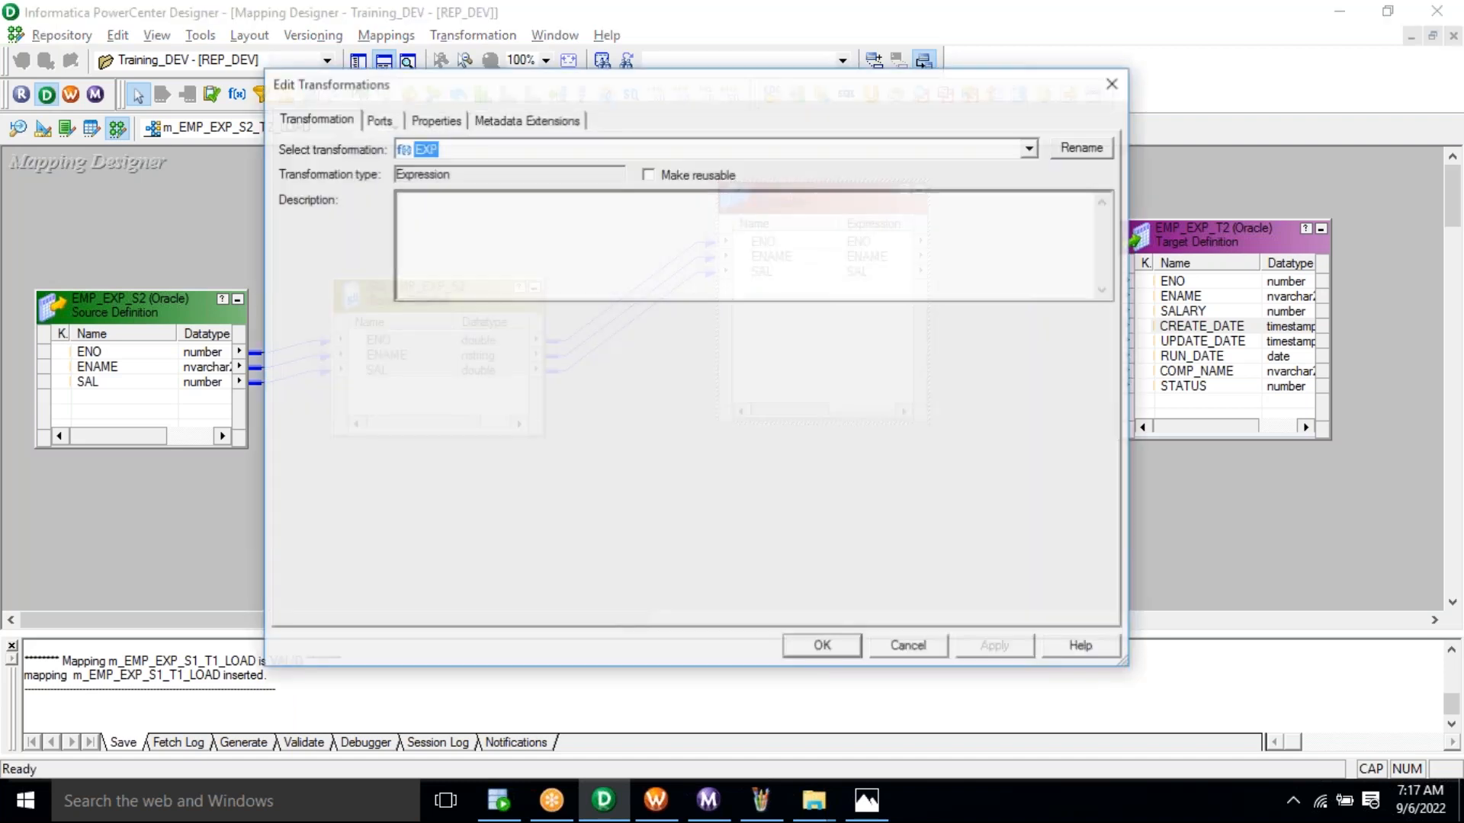
left_click(378, 118)
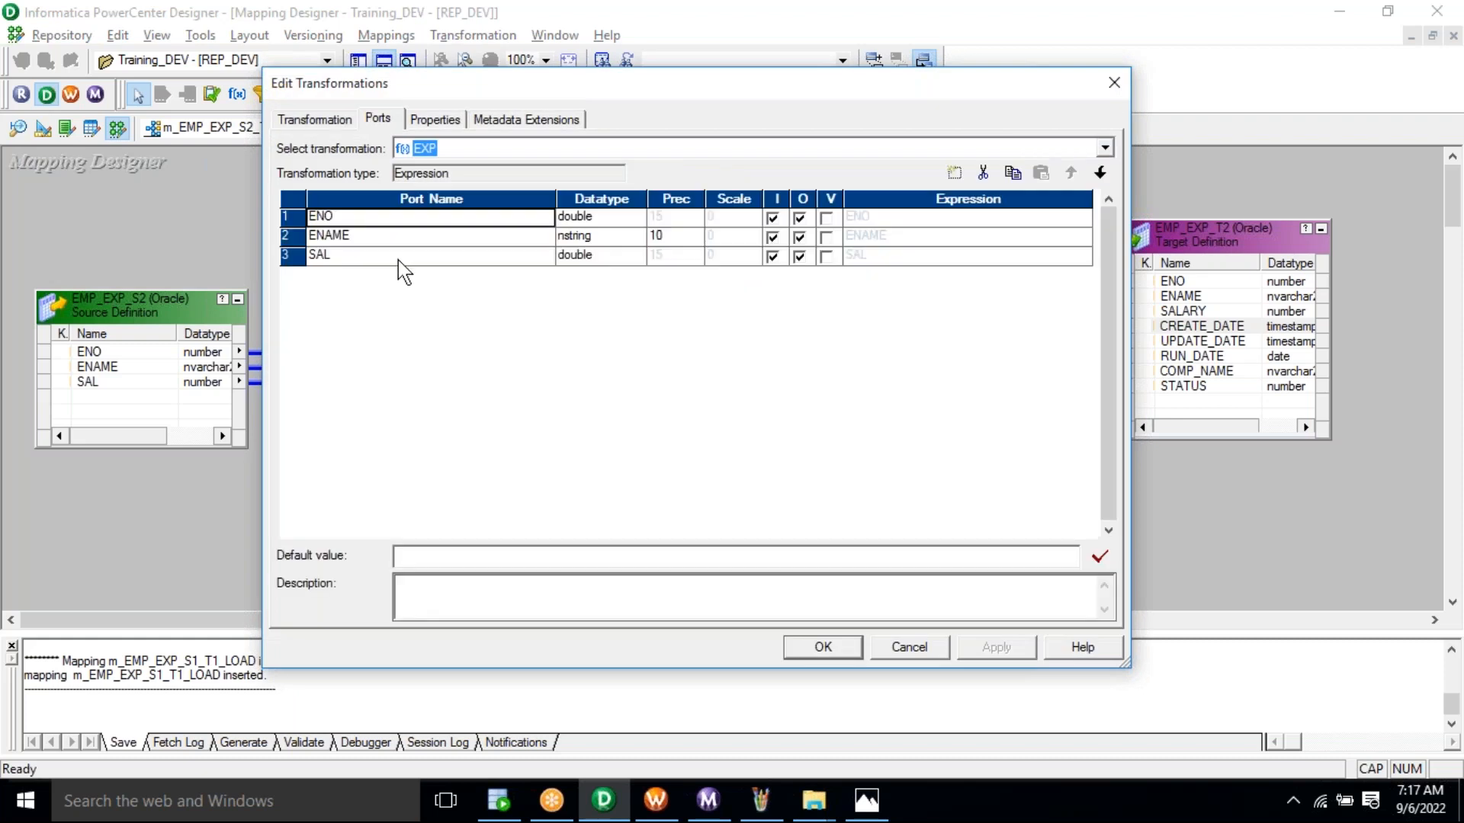
left_click(398, 259)
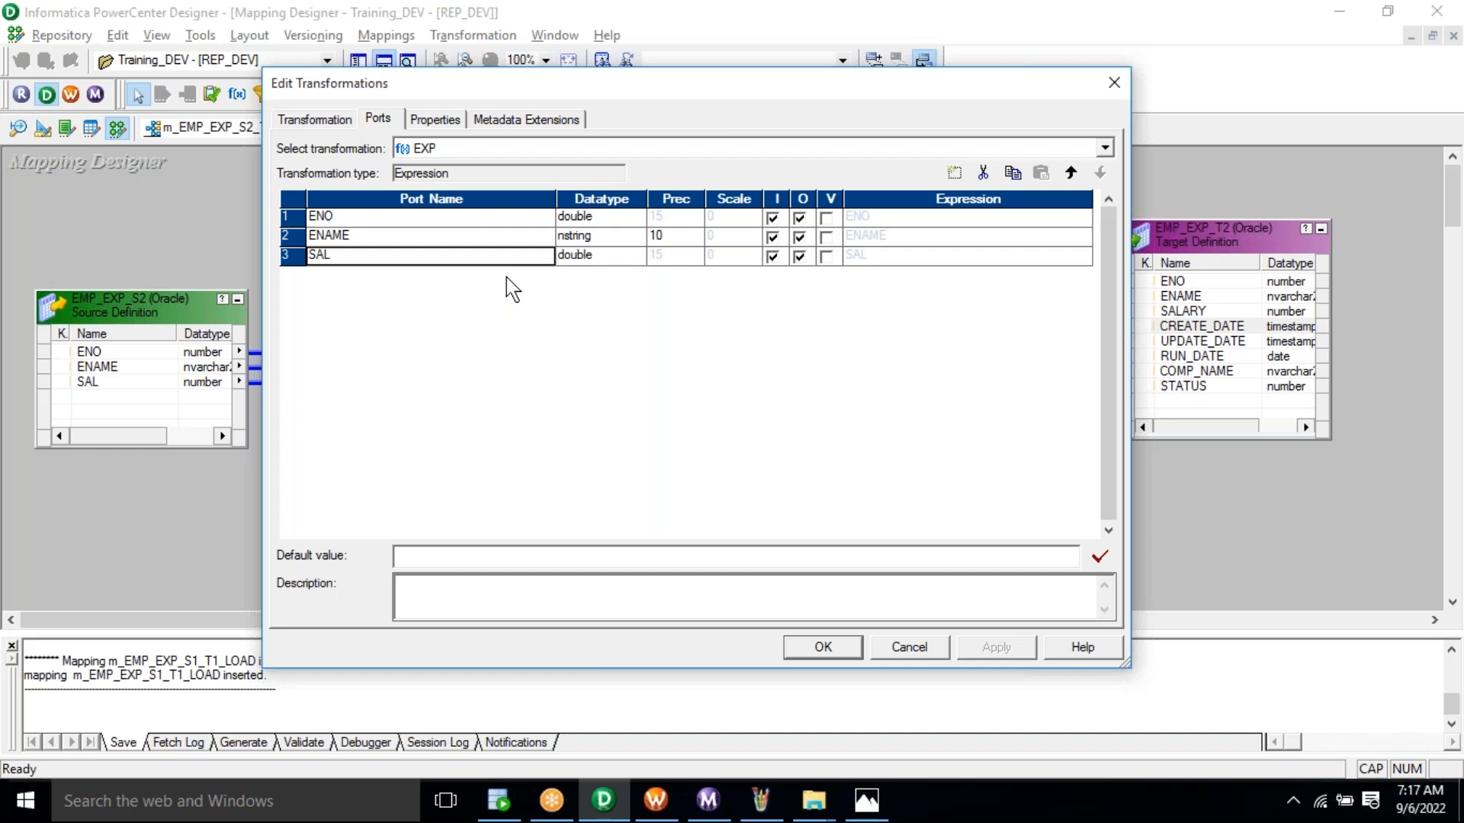
left_click(426, 222)
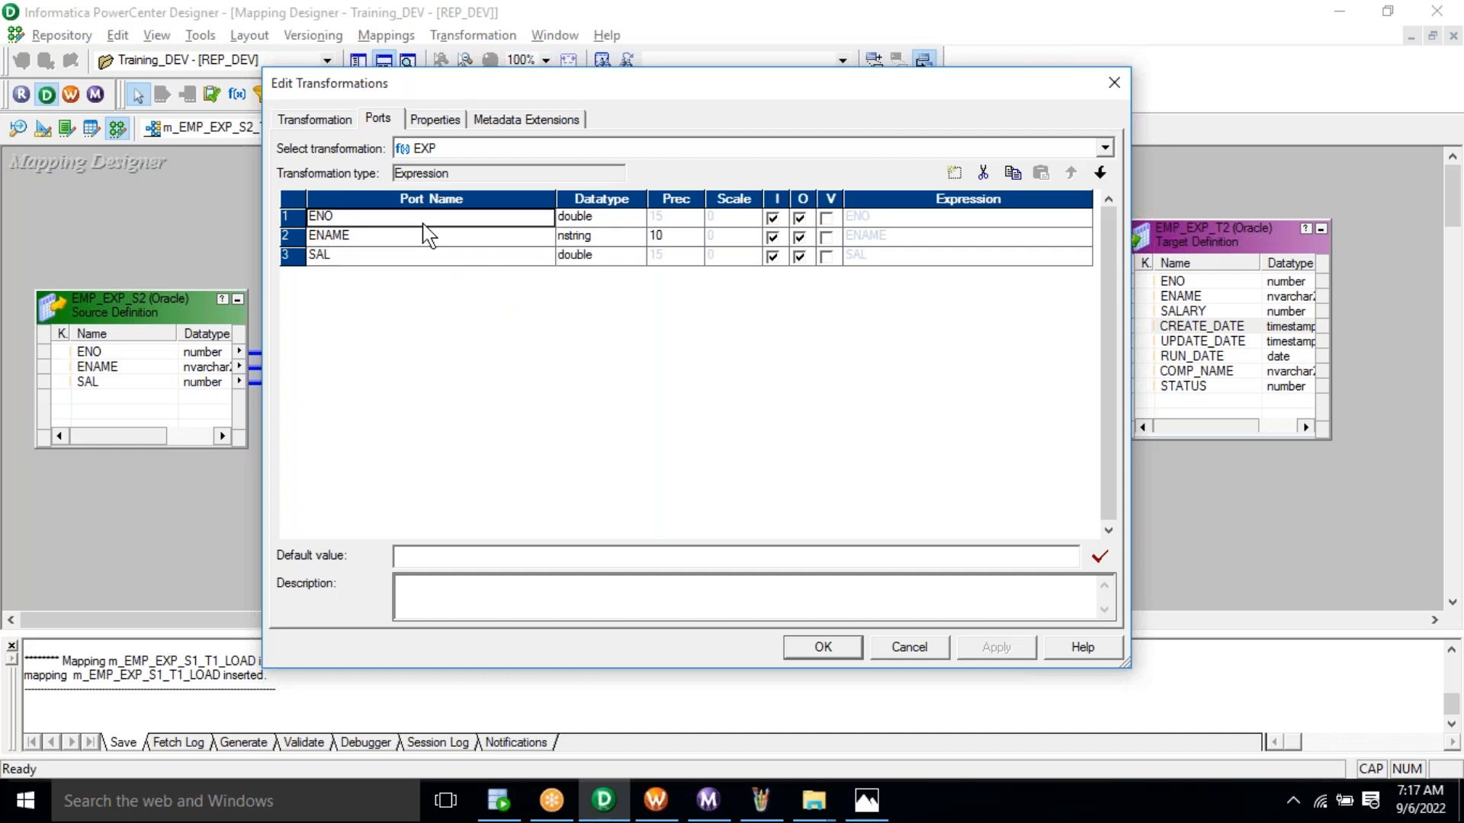
left_click(955, 174)
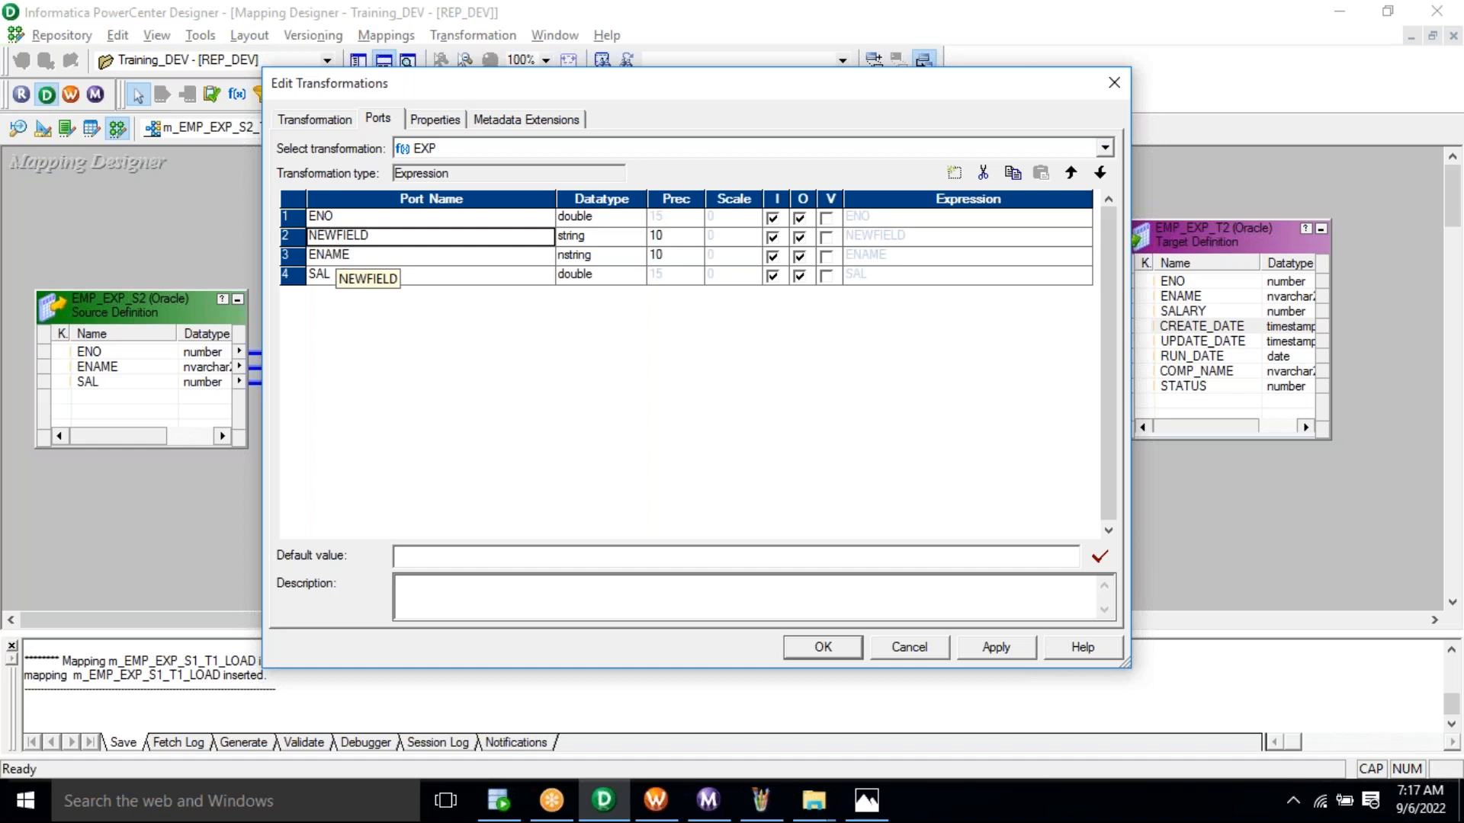
left_click(984, 174)
Add five new ports below the SAL port in the EXP expression.
left_click(456, 261)
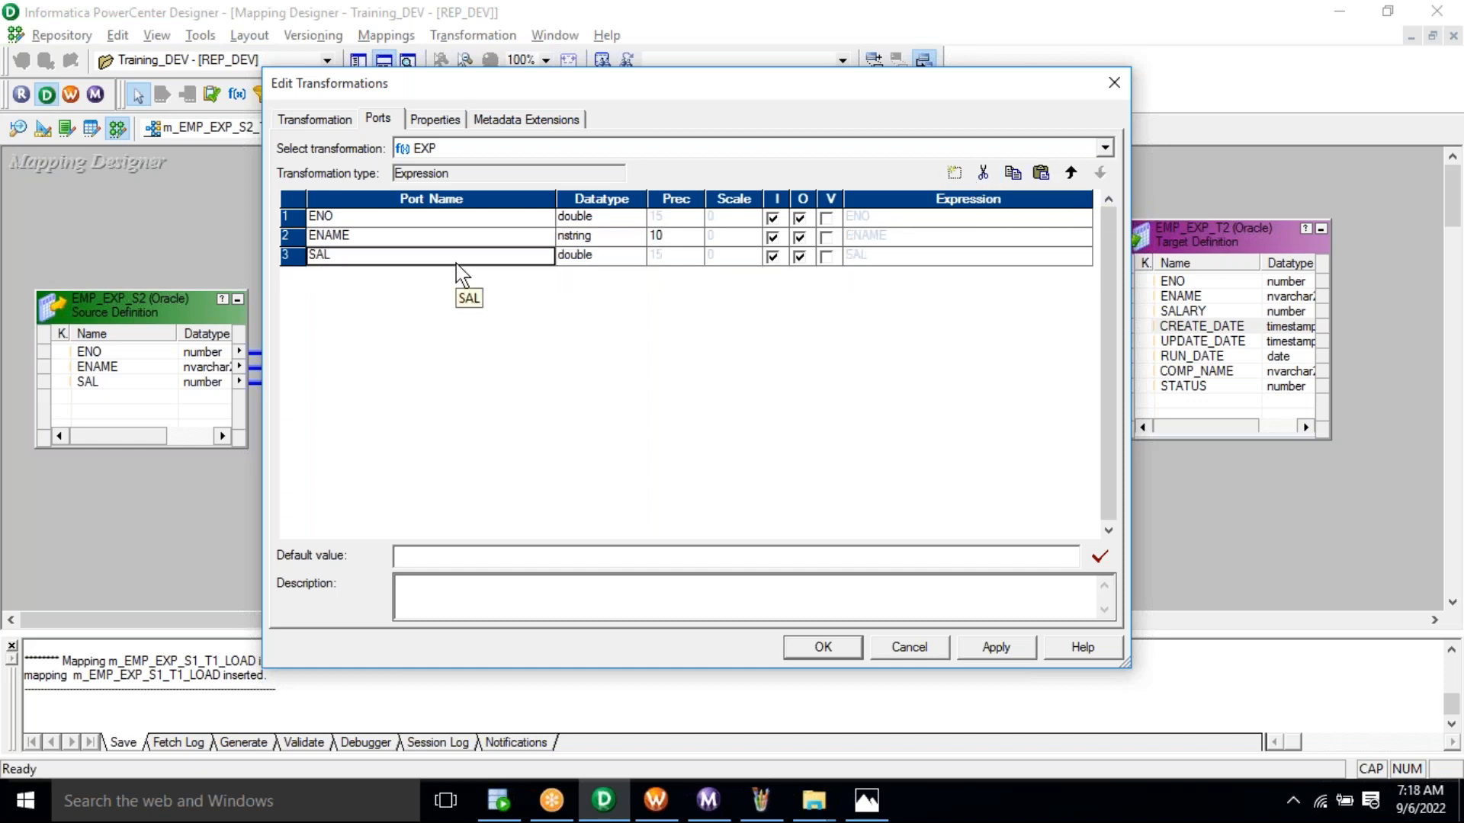
left_click(954, 173)
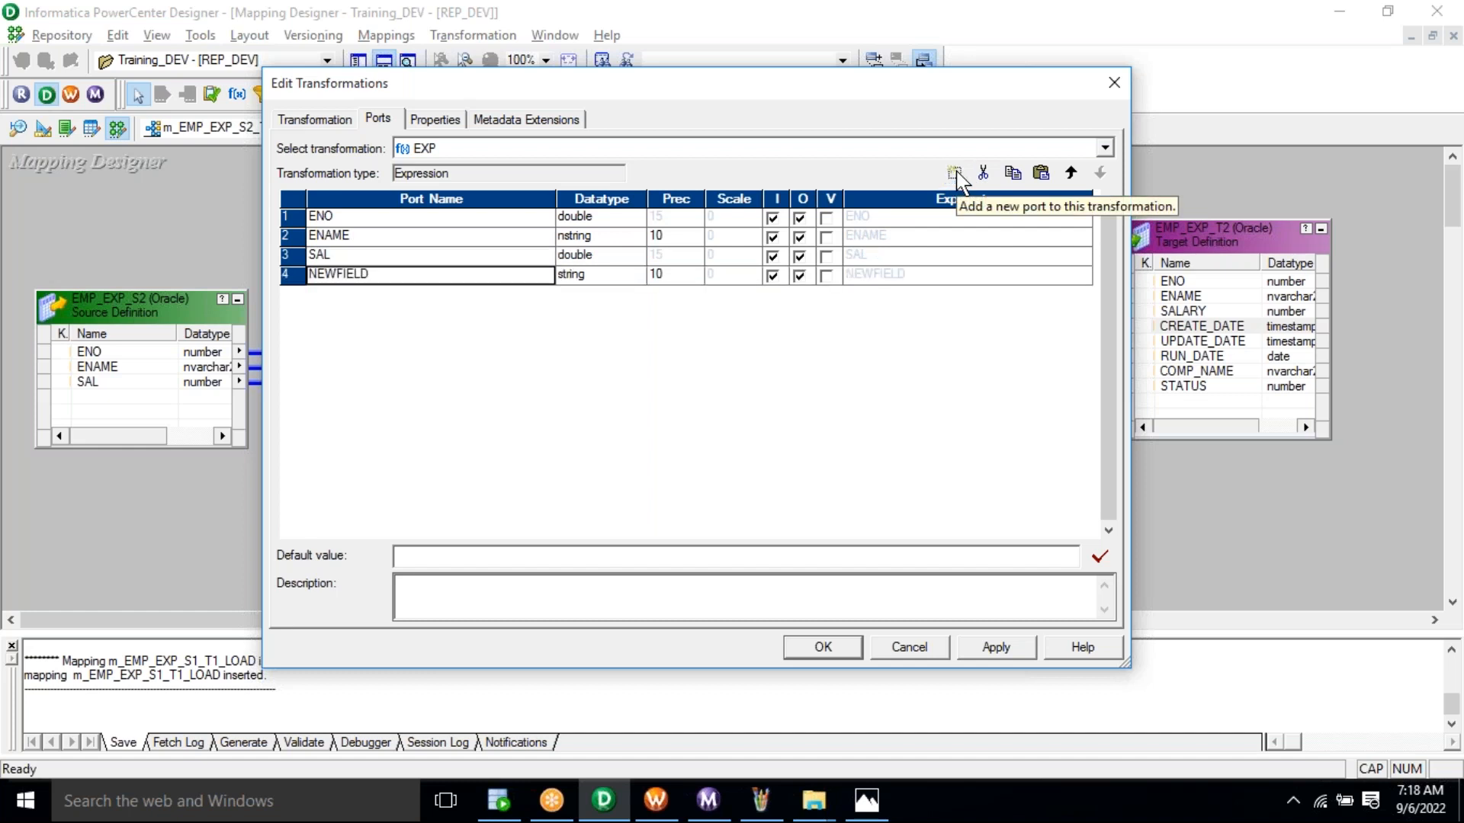
left_click(954, 173)
left_click(955, 173)
left_click(955, 173)
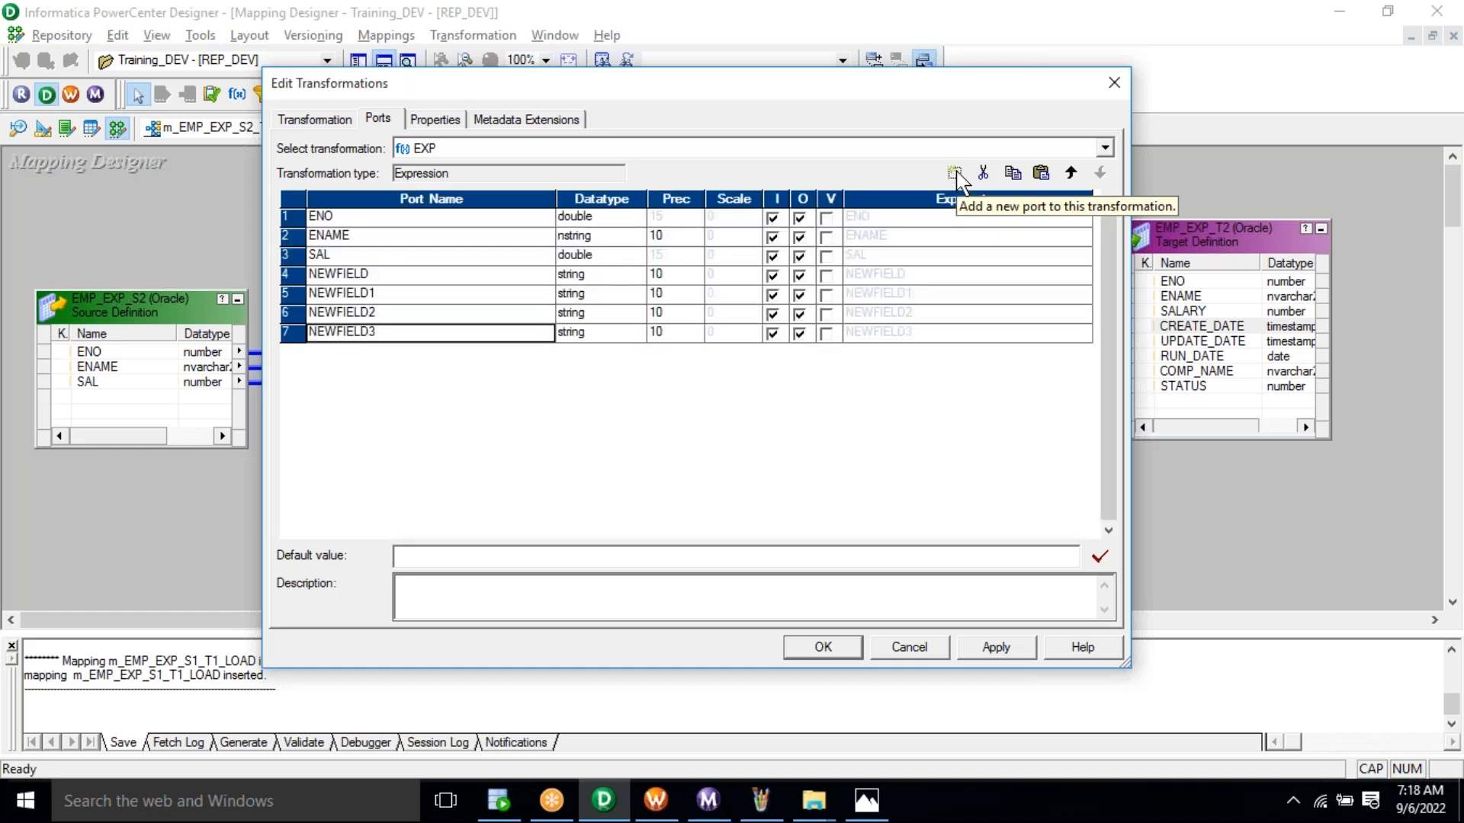
left_click(955, 173)
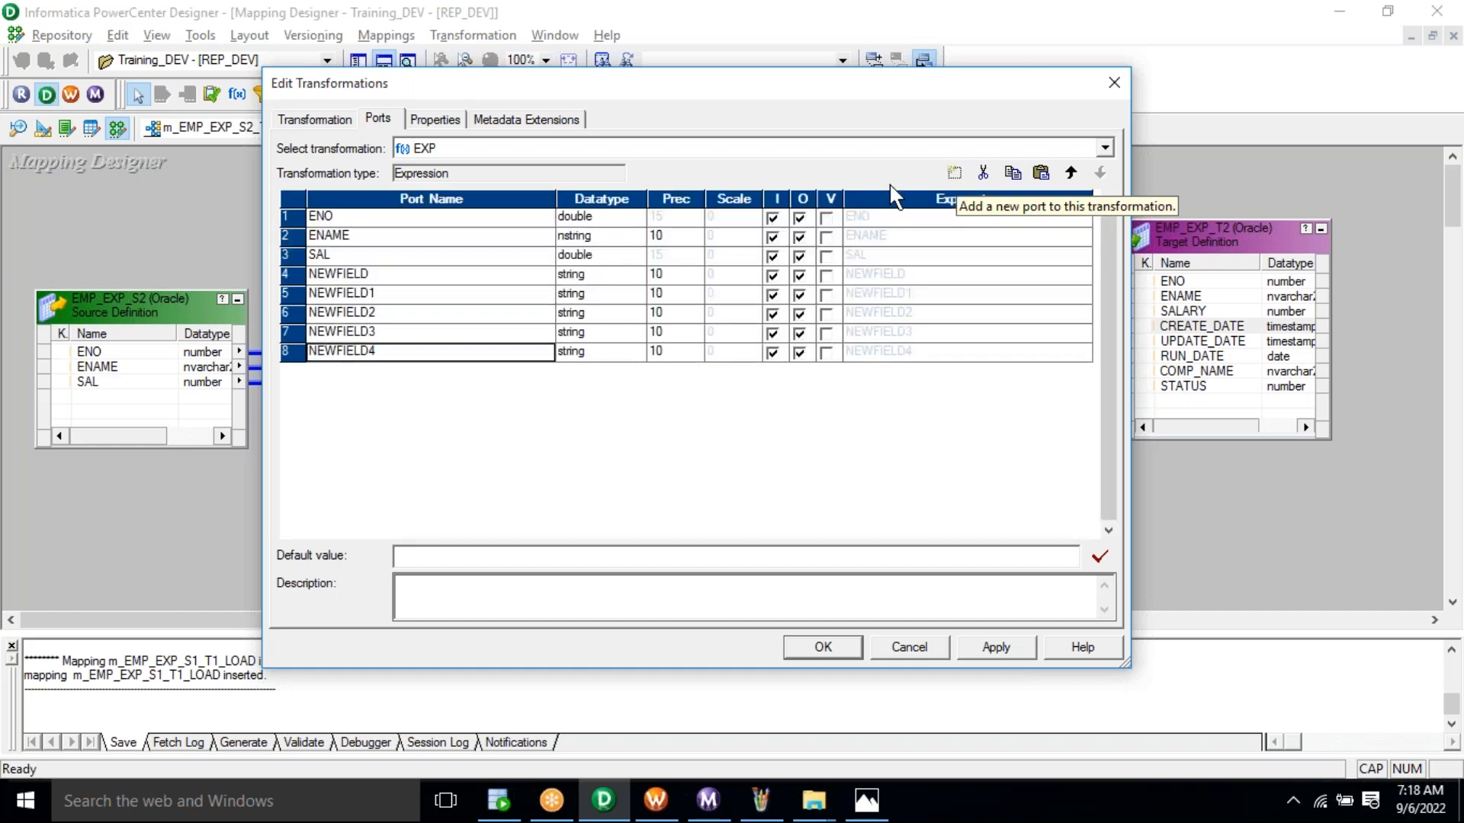
Rename the first two new ports as CREATE_DATE_O and UPDATE_DATE_O.
left_click(389, 280)
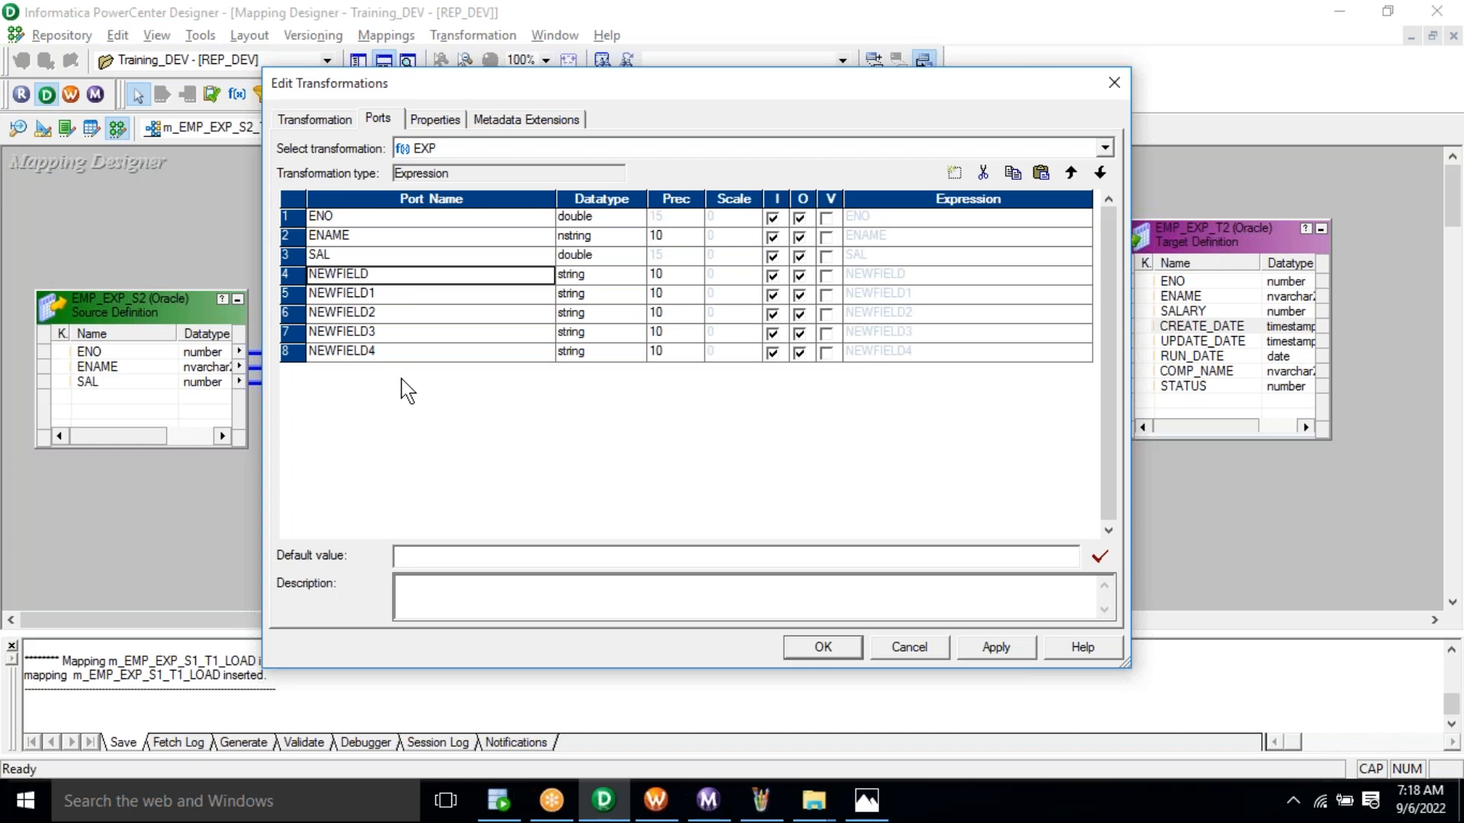
type("CREATE_")
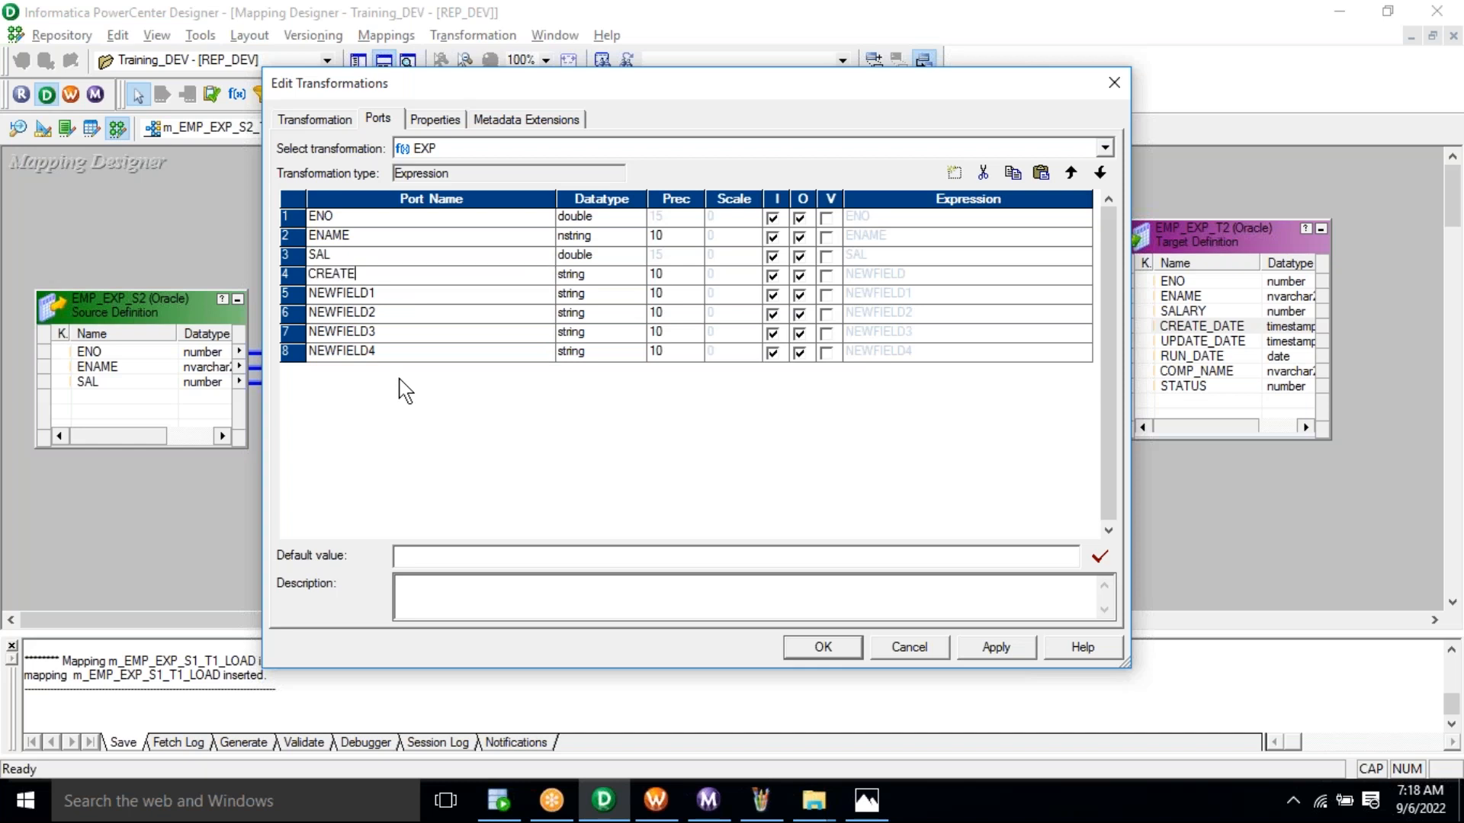
type("DATE_O")
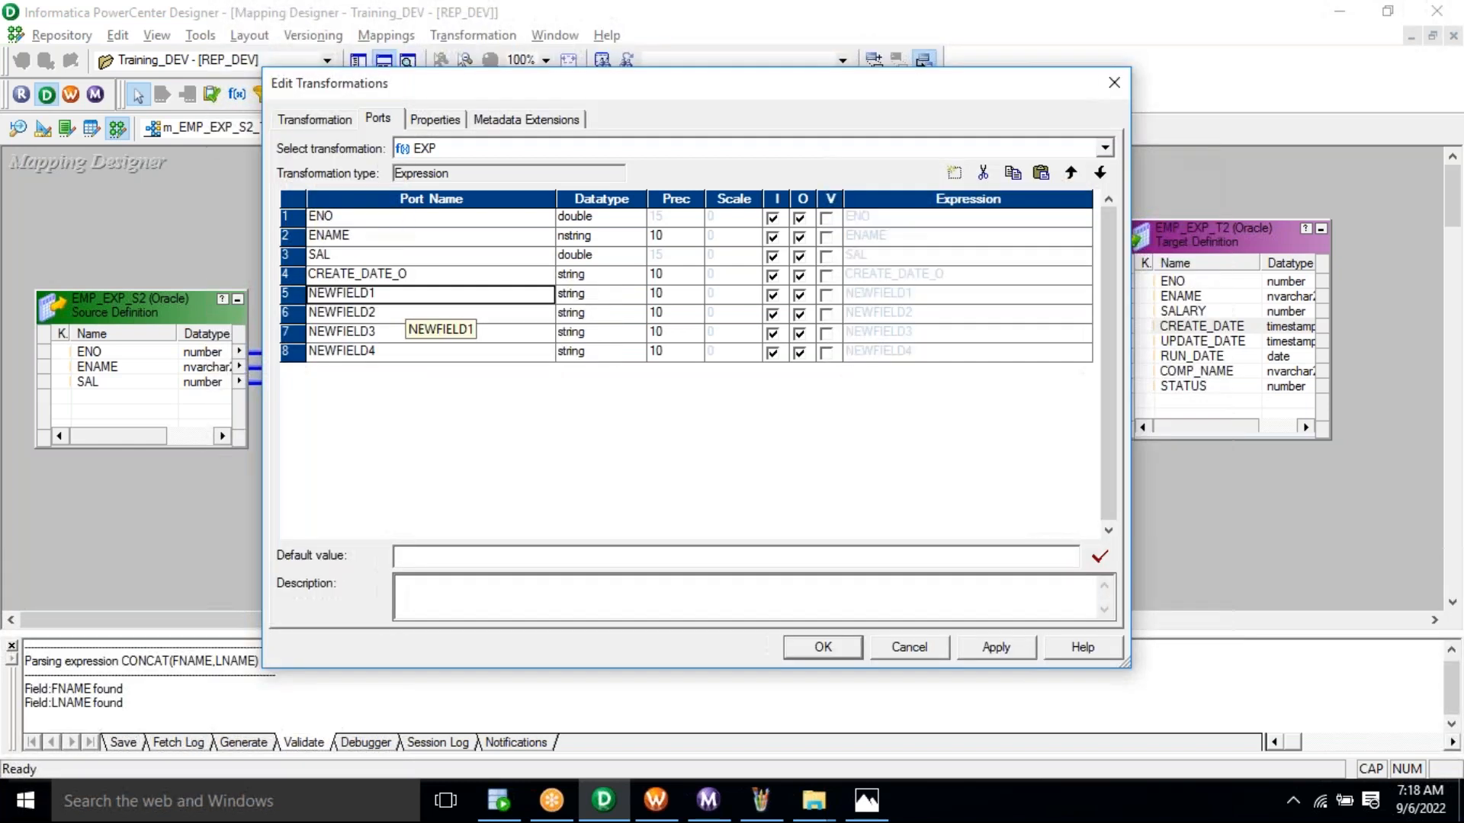
type("UPDATE_DATE_O")
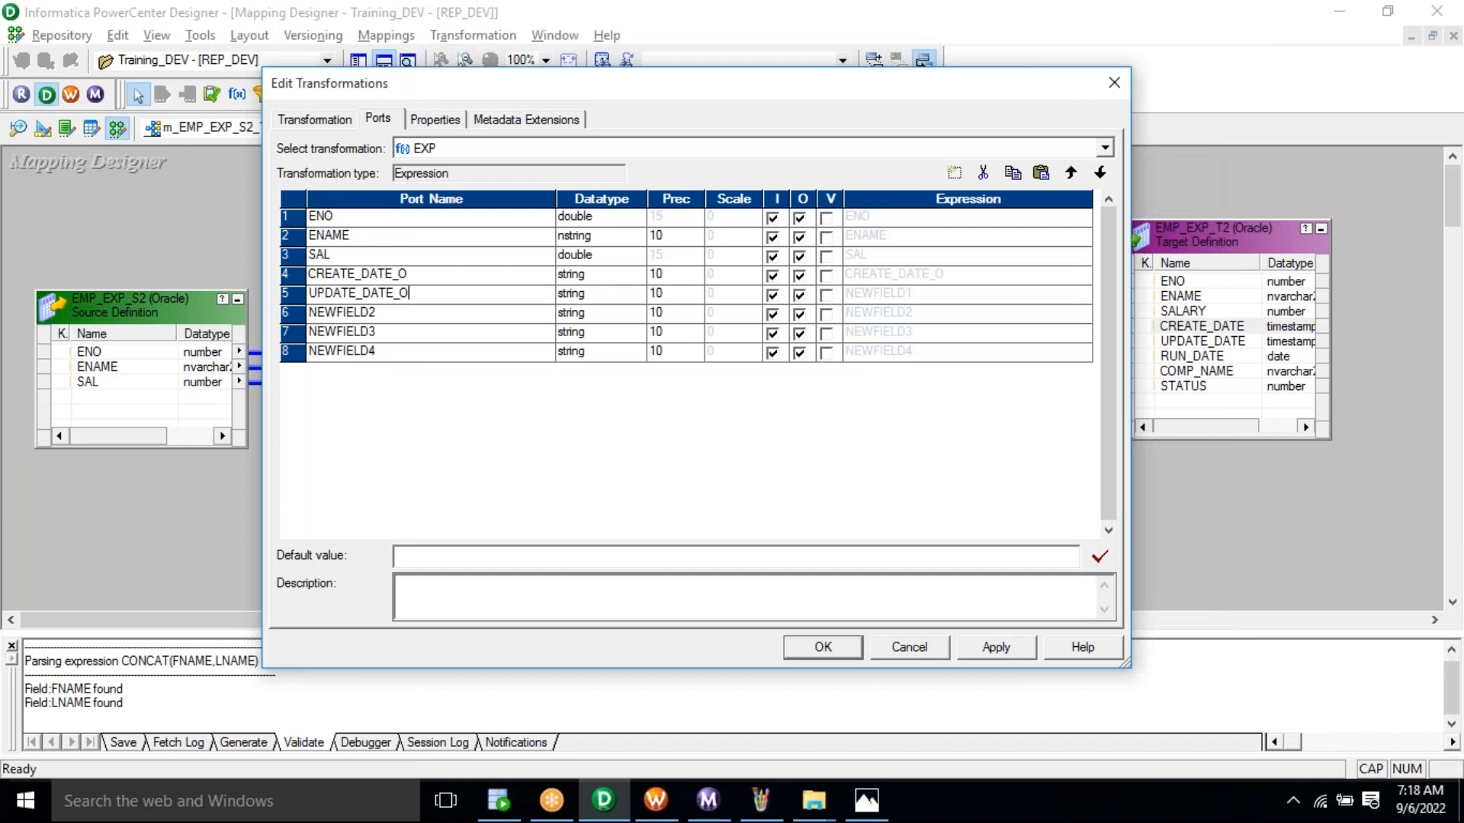
Rename the remaining three new ports as RUN_DATE_O, COMP_NAME_O and STATUS_O.
left_click(400, 312)
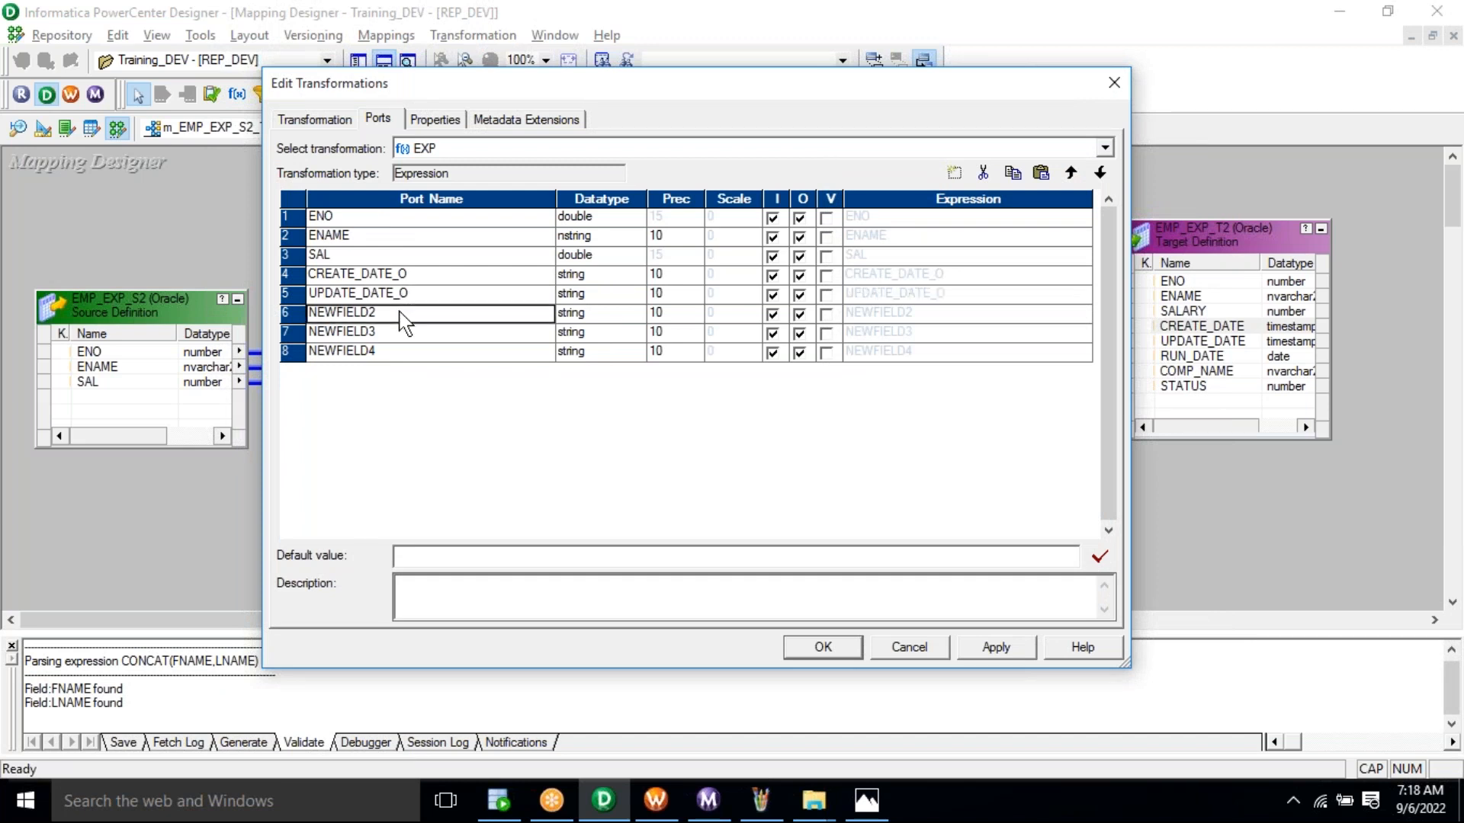
left_click(399, 313)
type("RUN_DATE_O")
left_click(401, 334)
left_click(401, 334)
type("COMP_NAME_O")
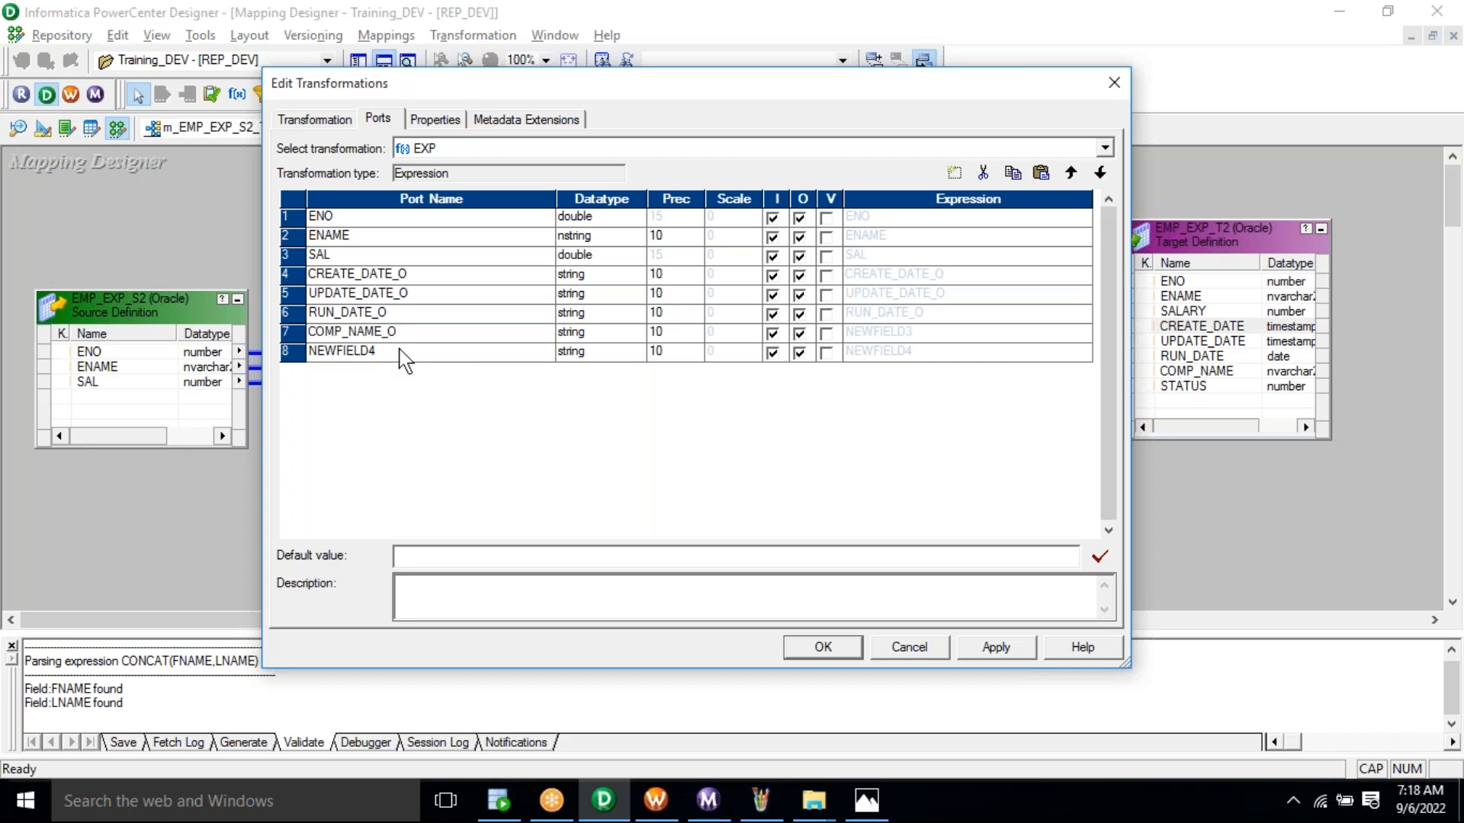
left_click(400, 351)
type("STATUS_O")
Set the datatype of the CREATE_DATE_O port to date/time.
left_click(492, 276)
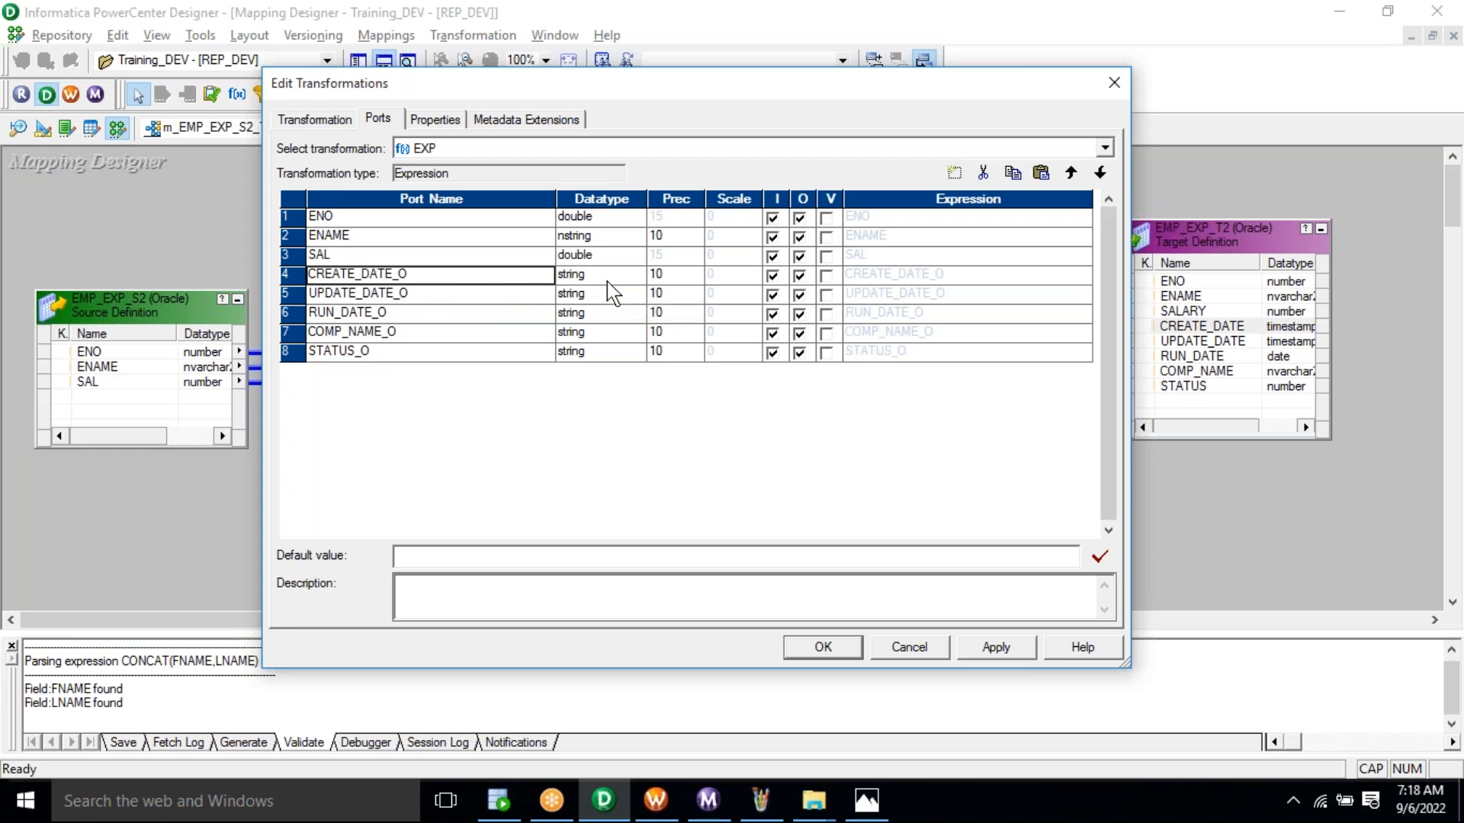
left_click(607, 282)
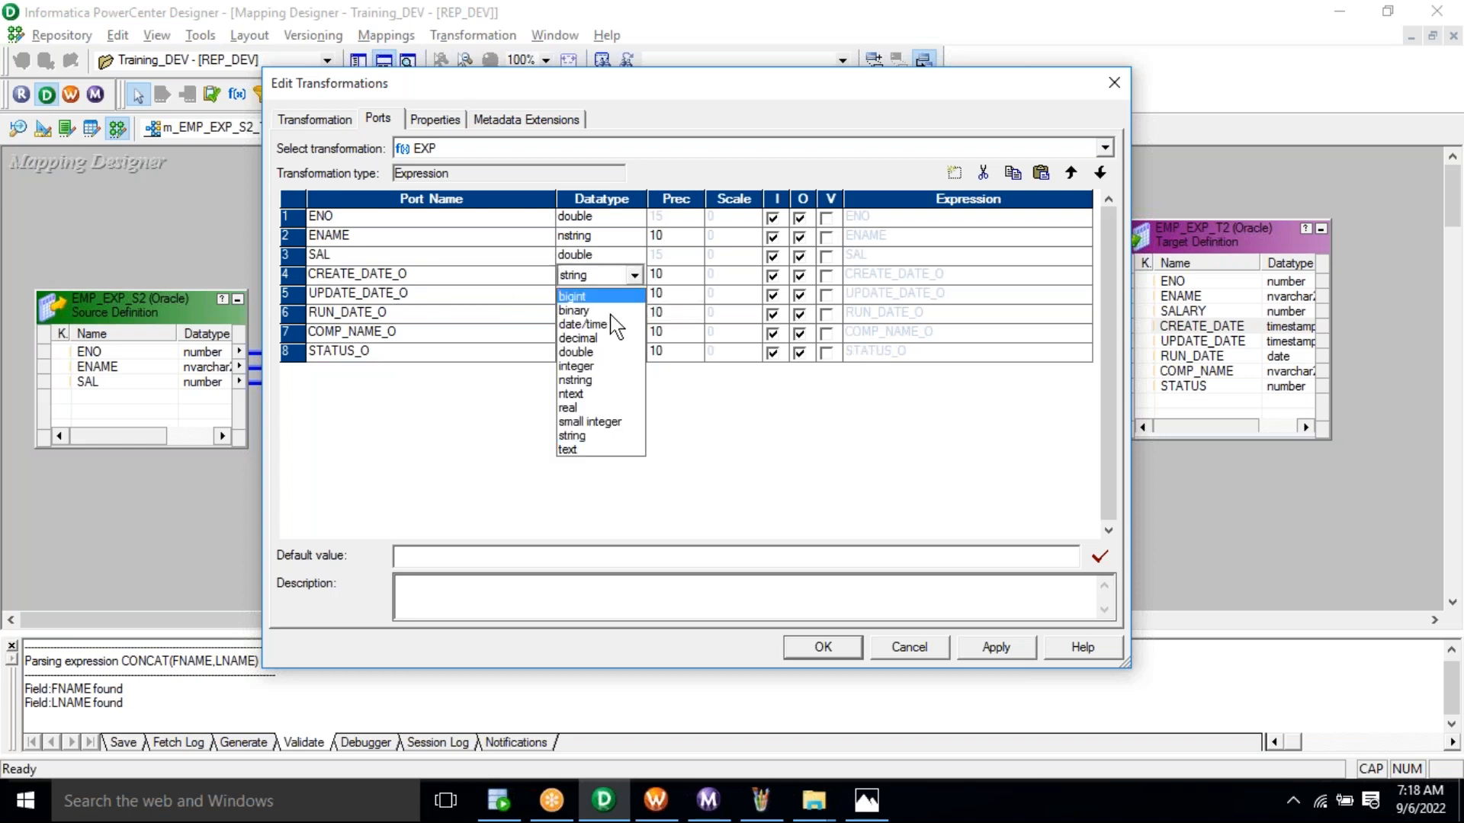
left_click(612, 326)
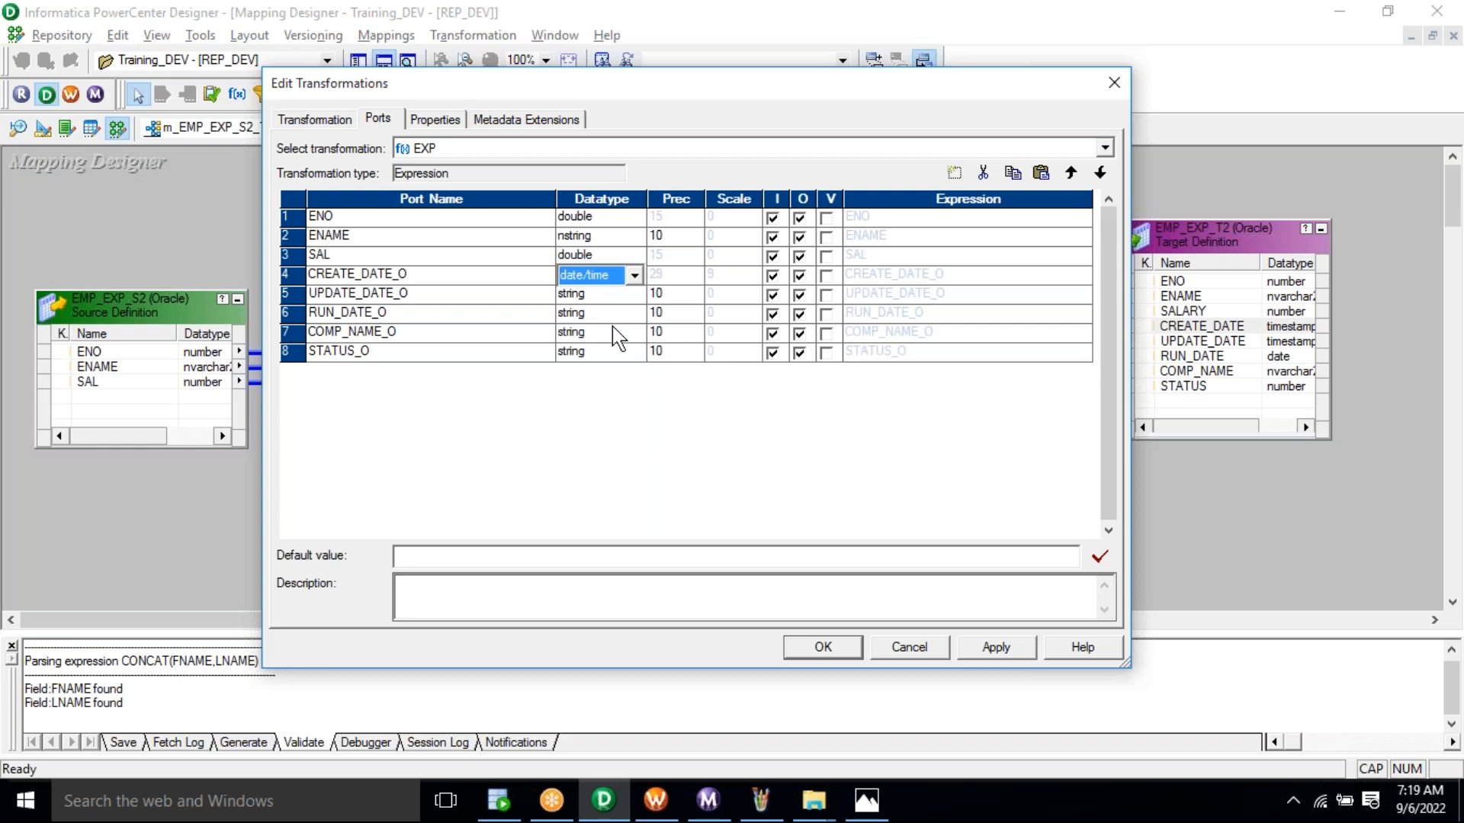
left_click(610, 286)
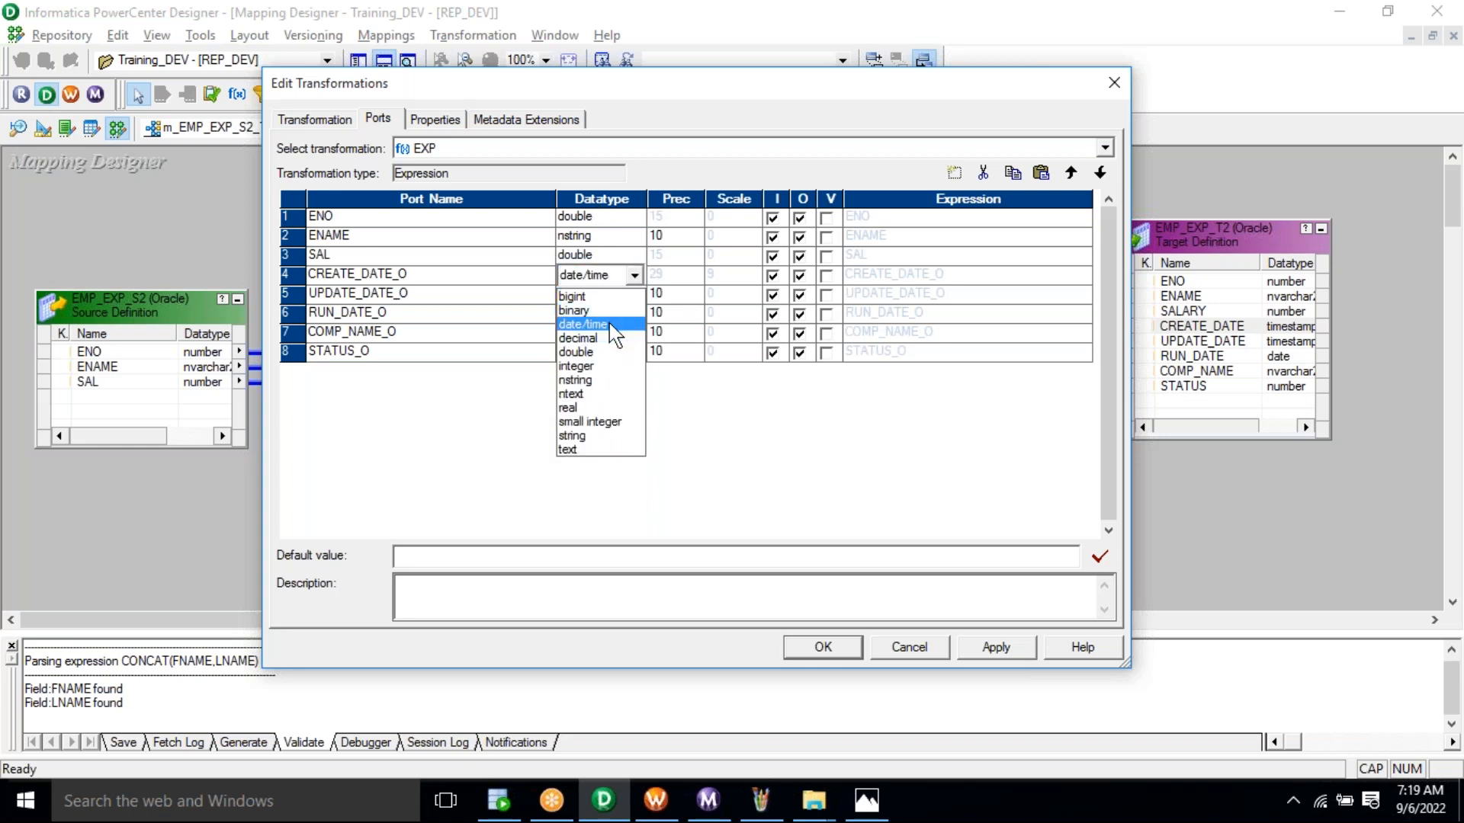
left_click(614, 336)
Set the datatype of the UPDATE_DATE_O and RUN_DATE_O ports to date/time.
left_click(491, 293)
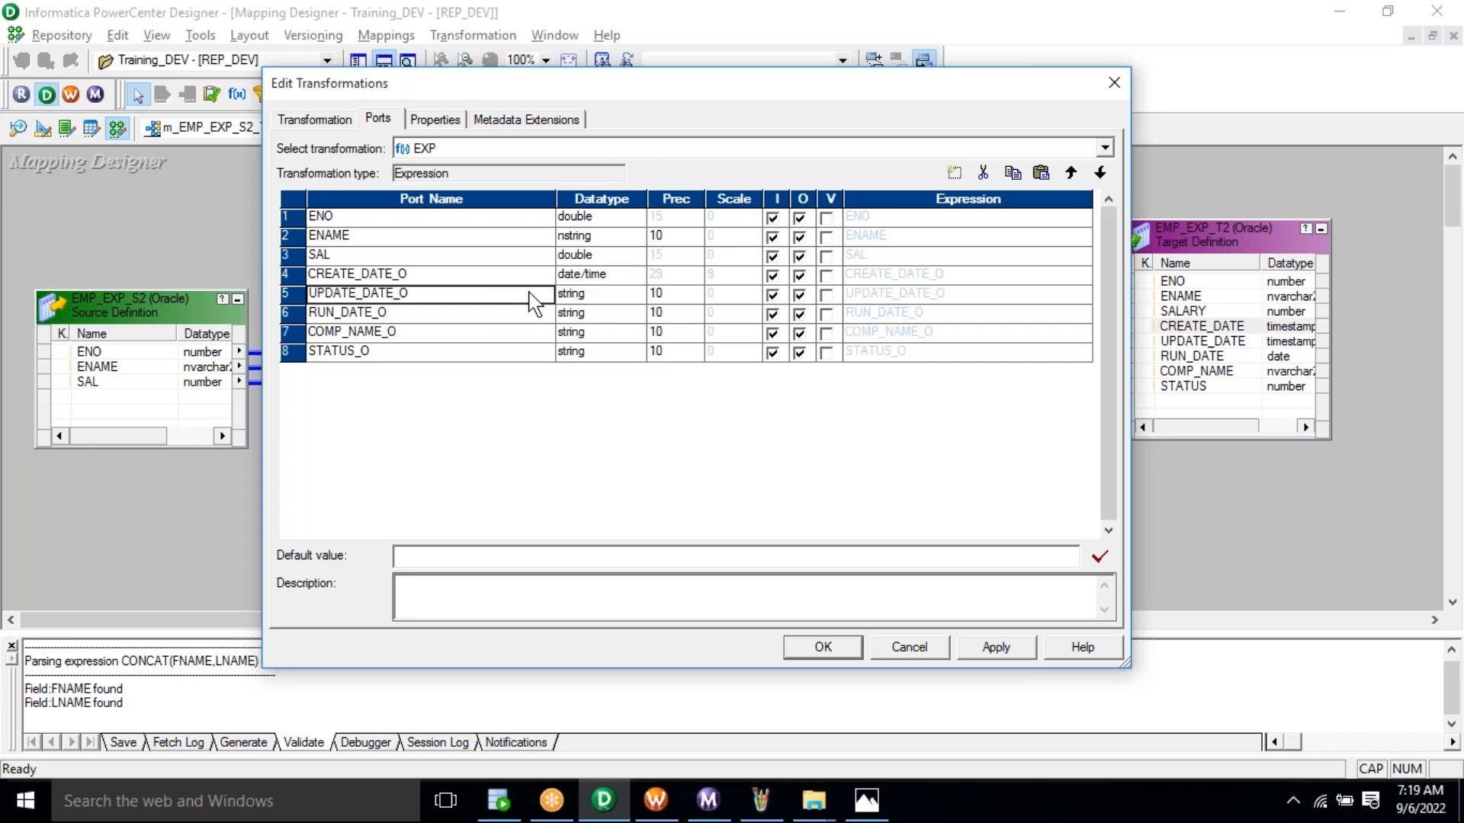
left_click(625, 294)
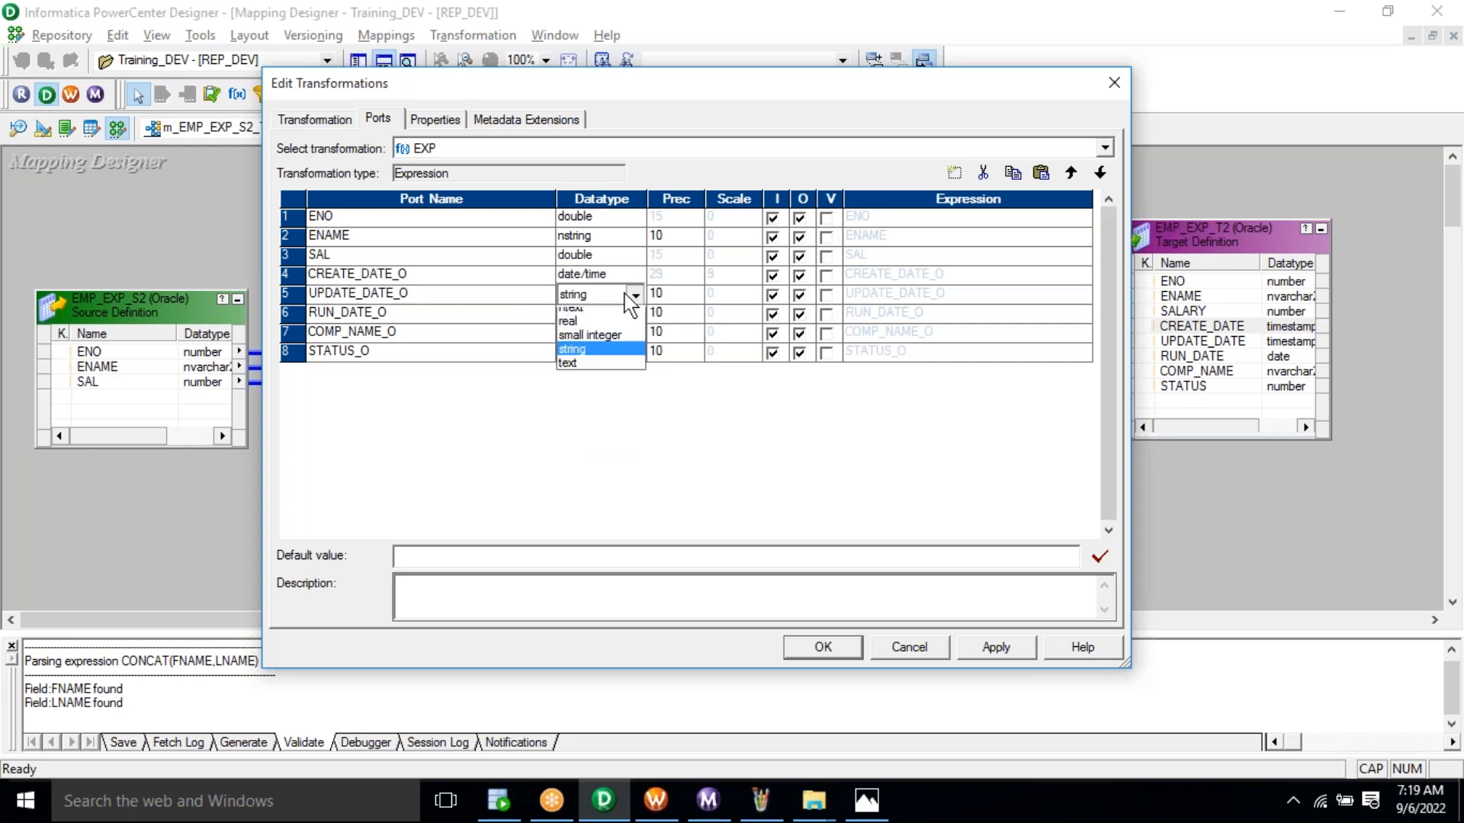
left_click(531, 319)
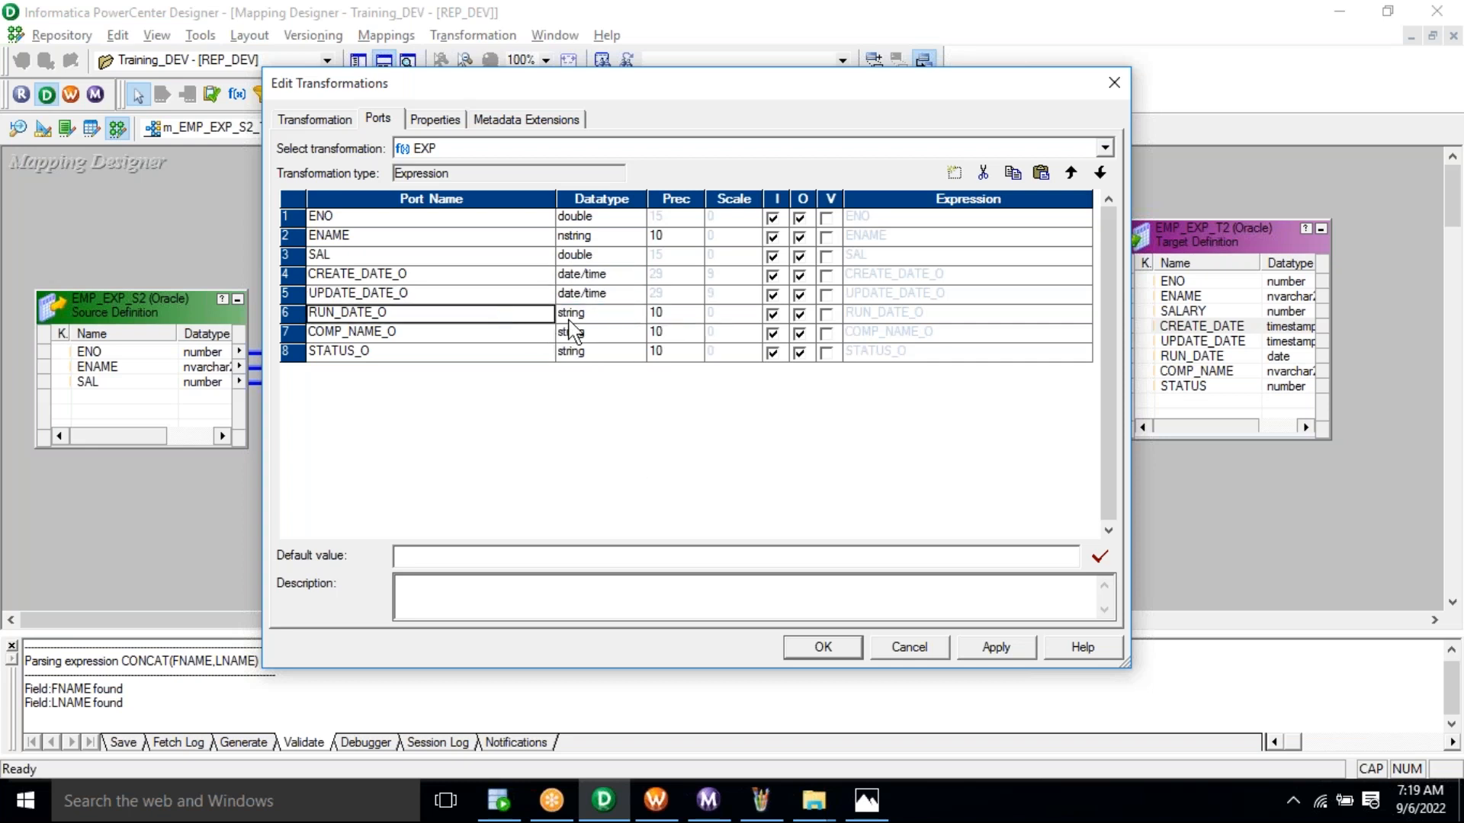
left_click(602, 315)
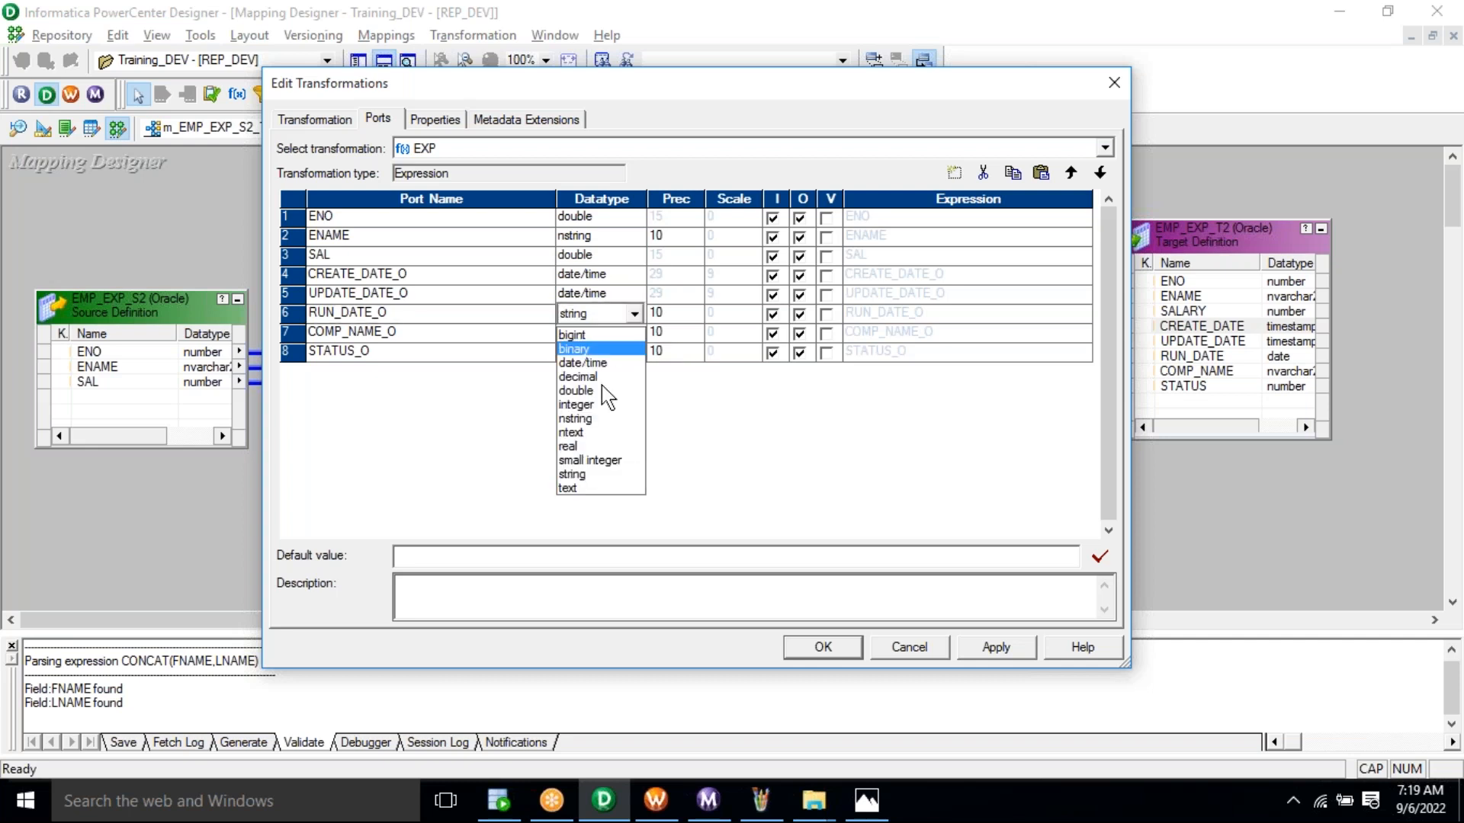
left_click(599, 365)
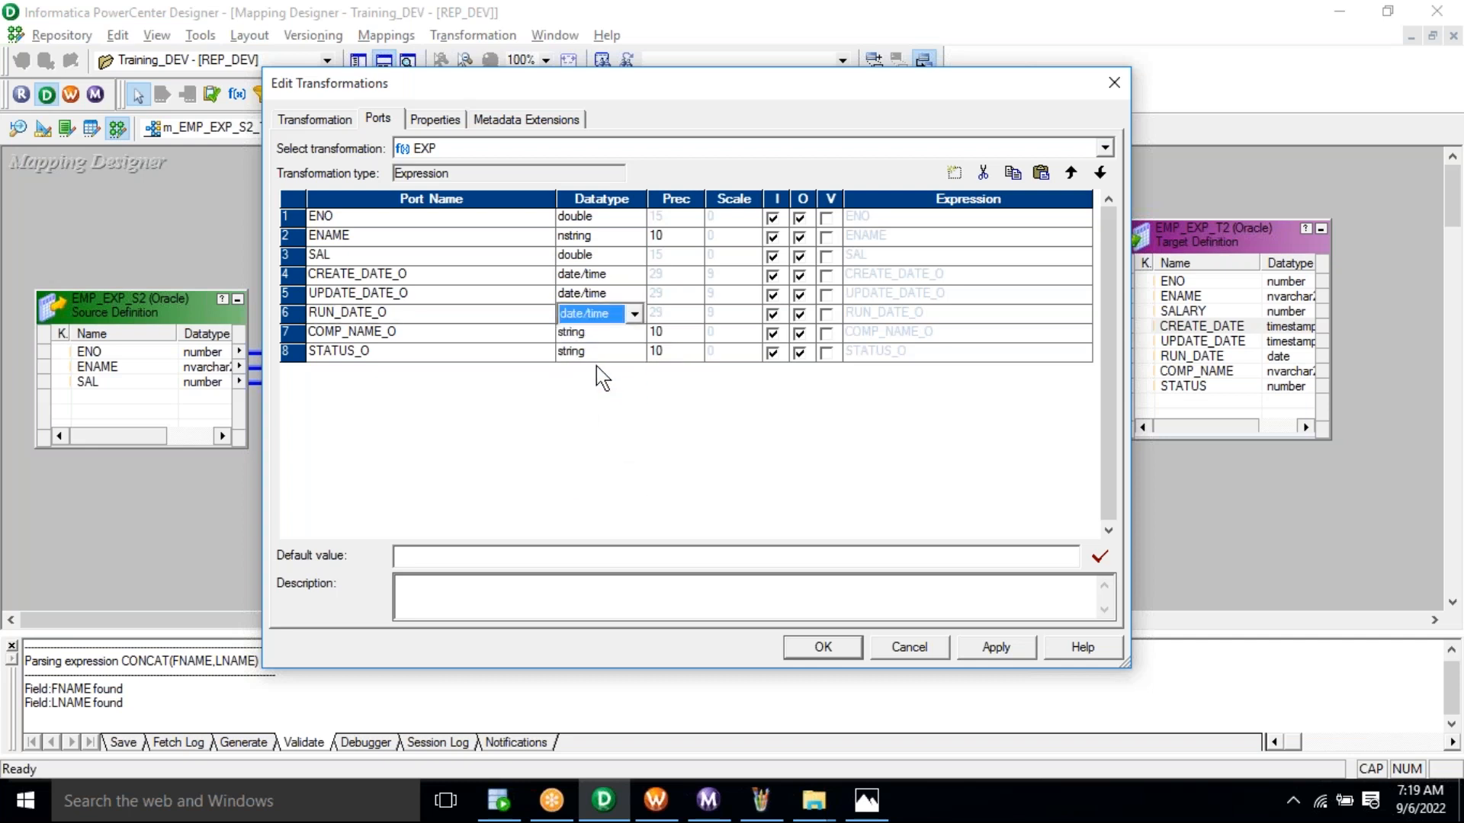
left_click(524, 273)
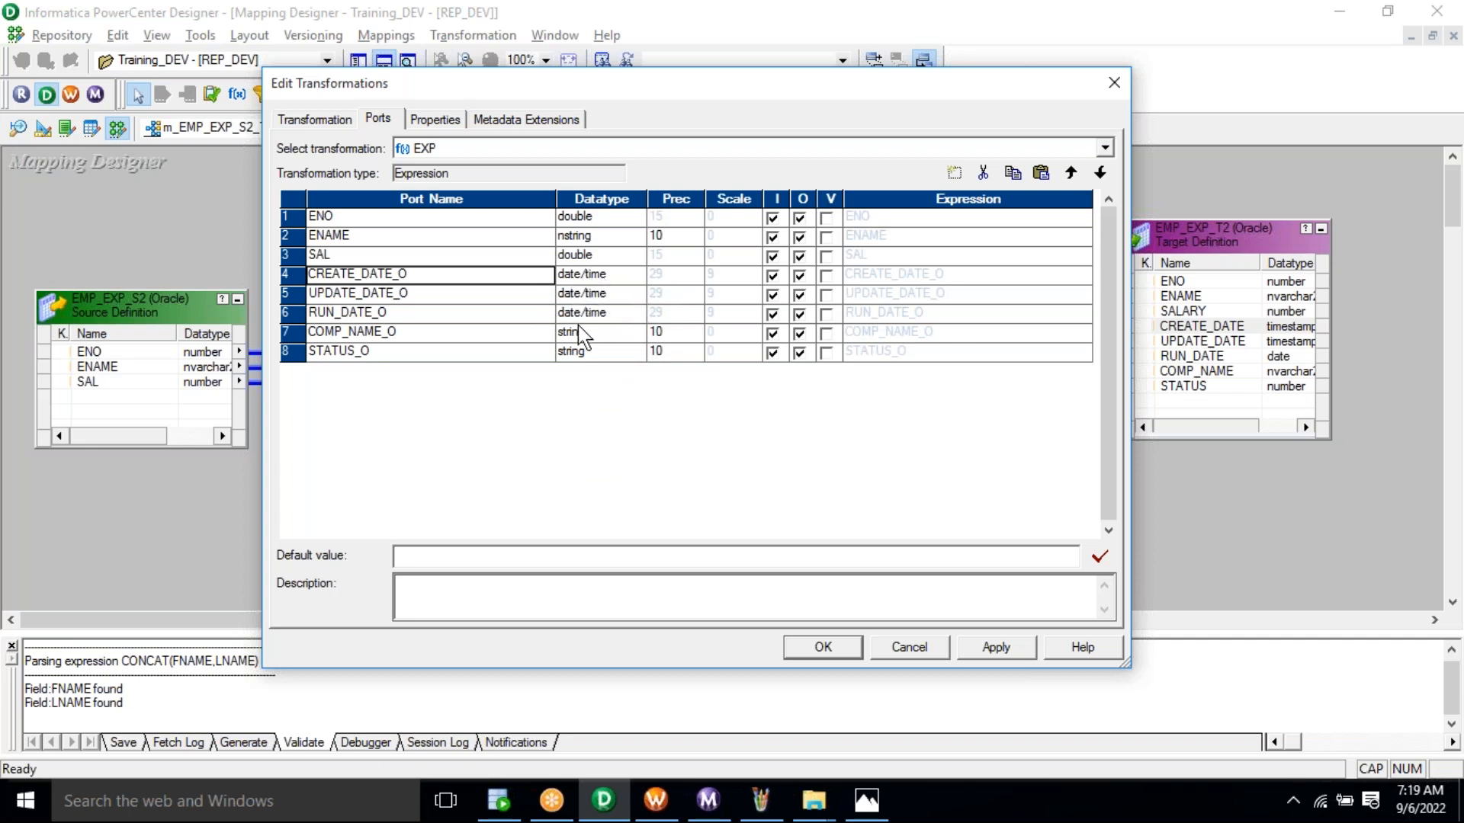
Check the EMP_EXP_T2 table script in SQL Developer and the 7_EXP.bmp notes, and set the STATUS_O port's datatype to double in PowerCenter Designer.
left_click(530, 334)
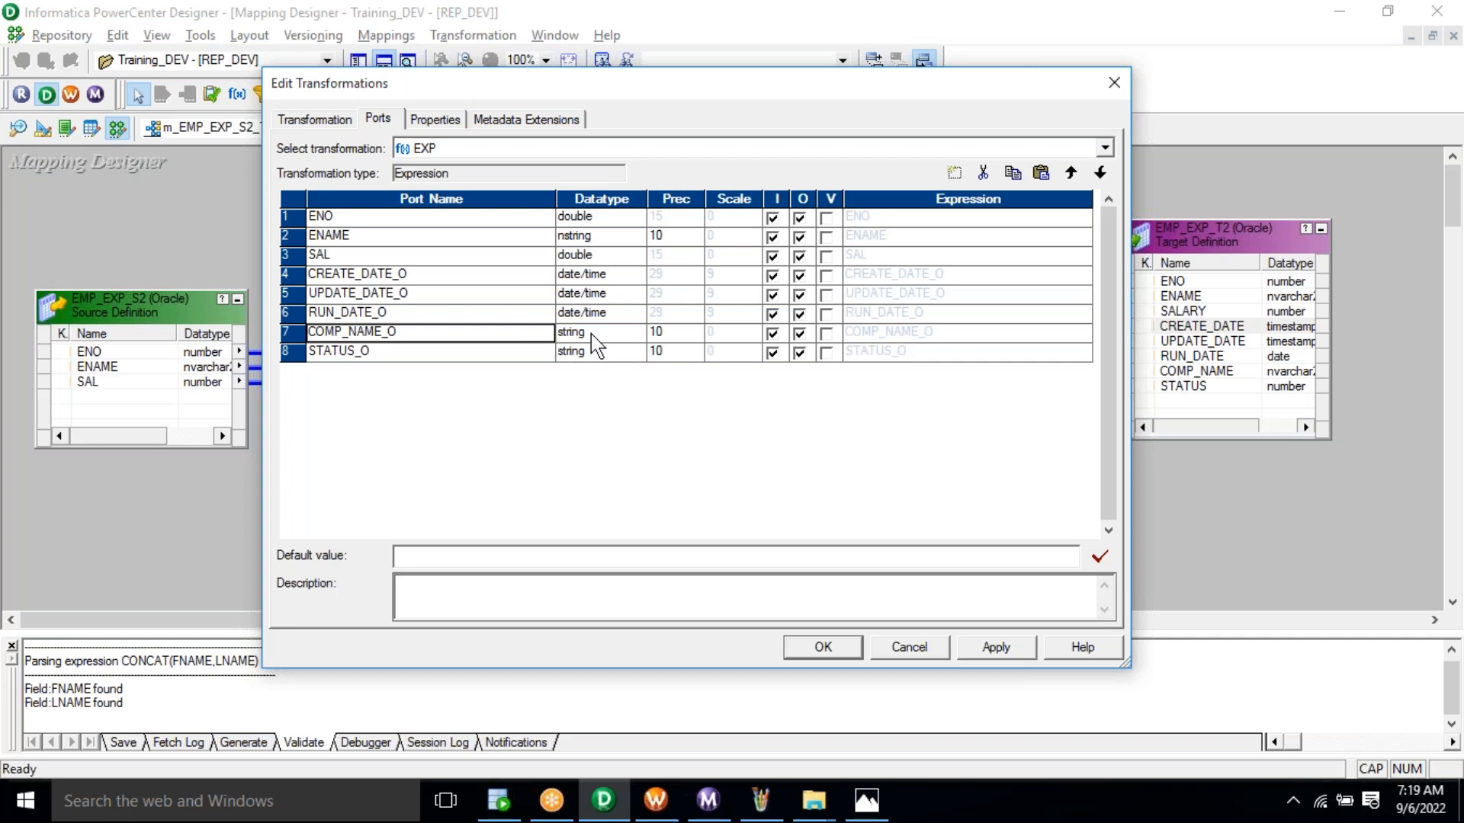
left_click(525, 352)
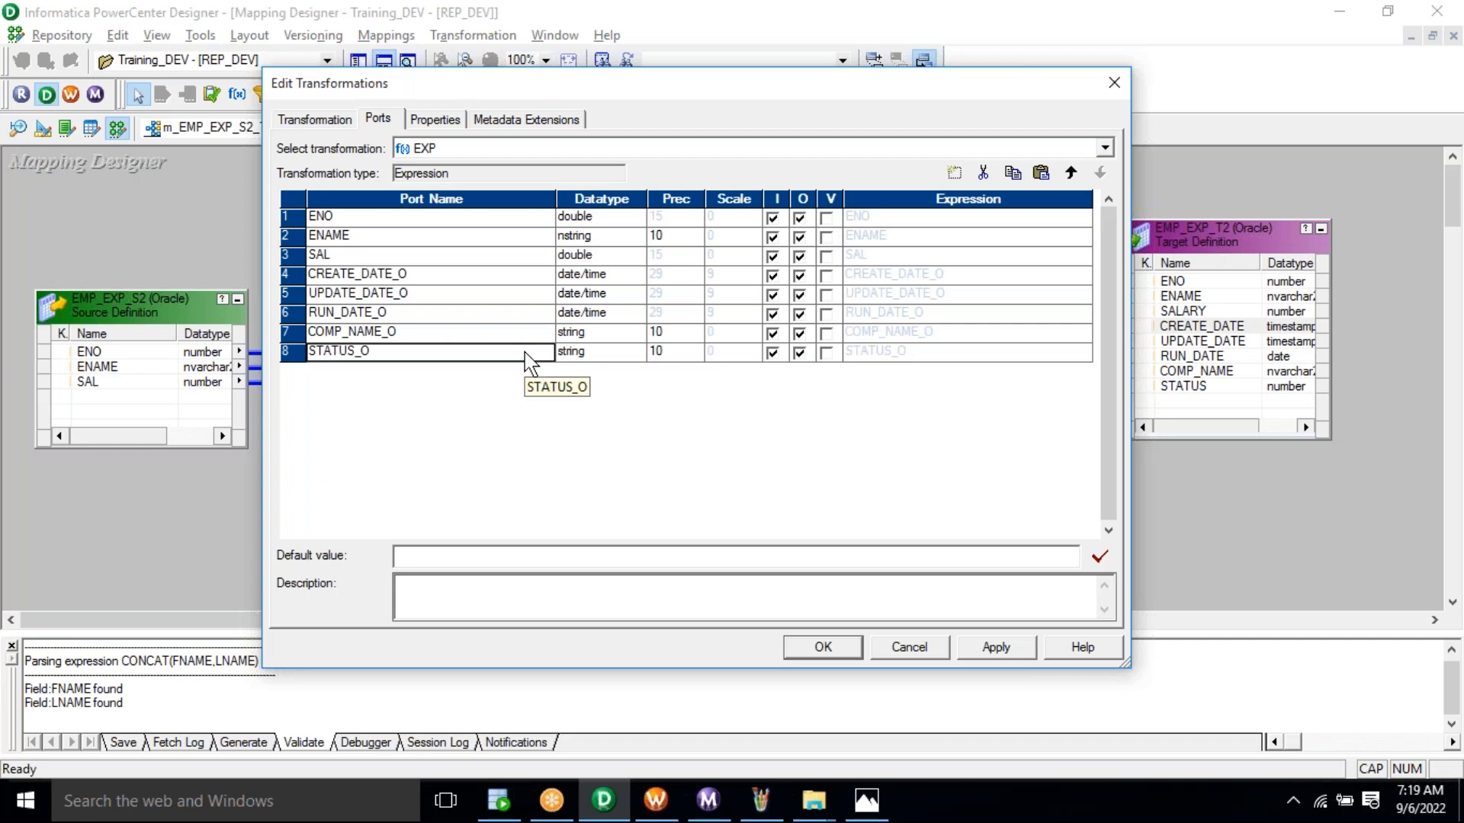
left_click(500, 801)
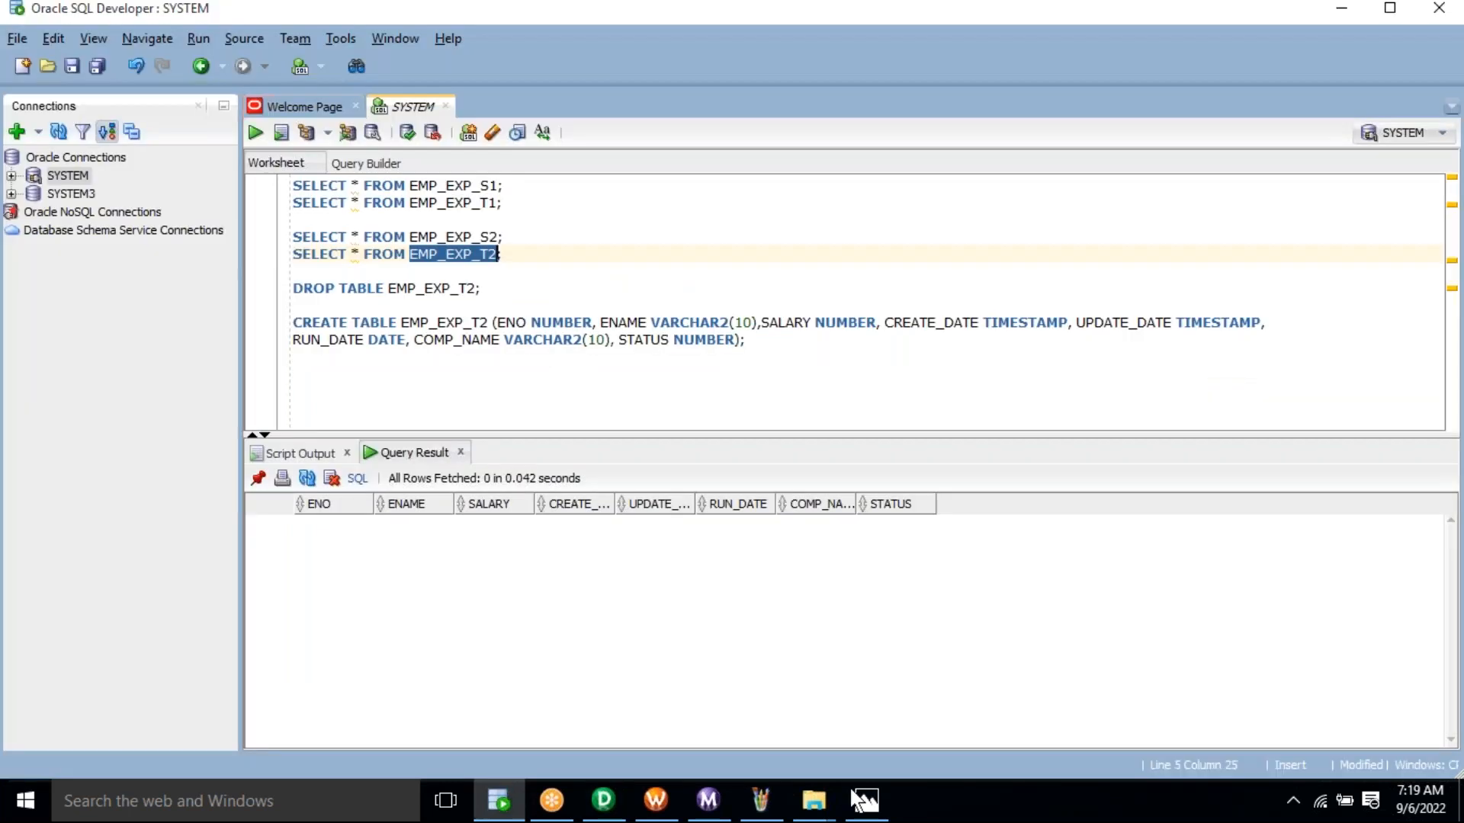
left_click(860, 805)
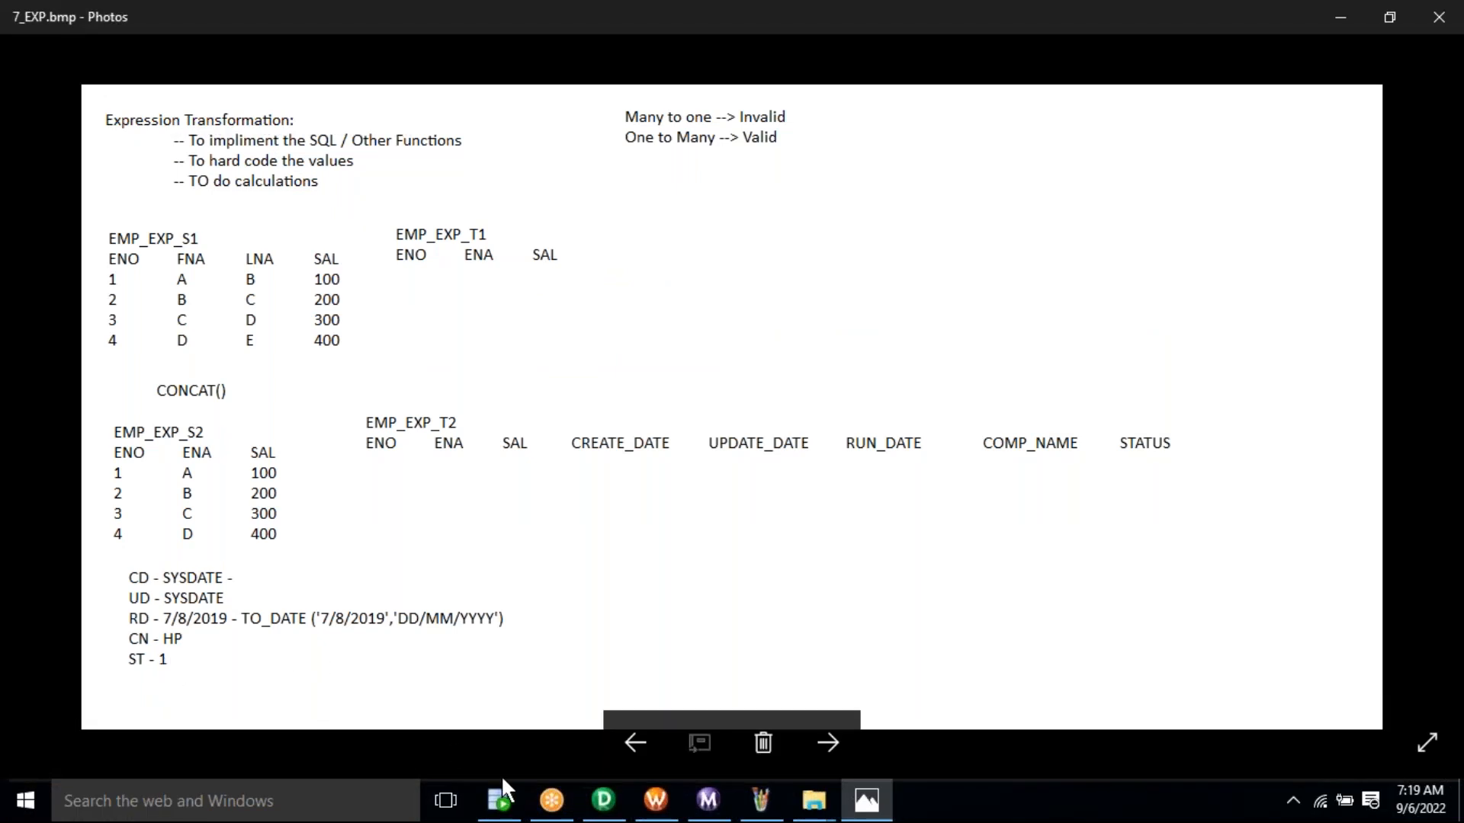
left_click(602, 802)
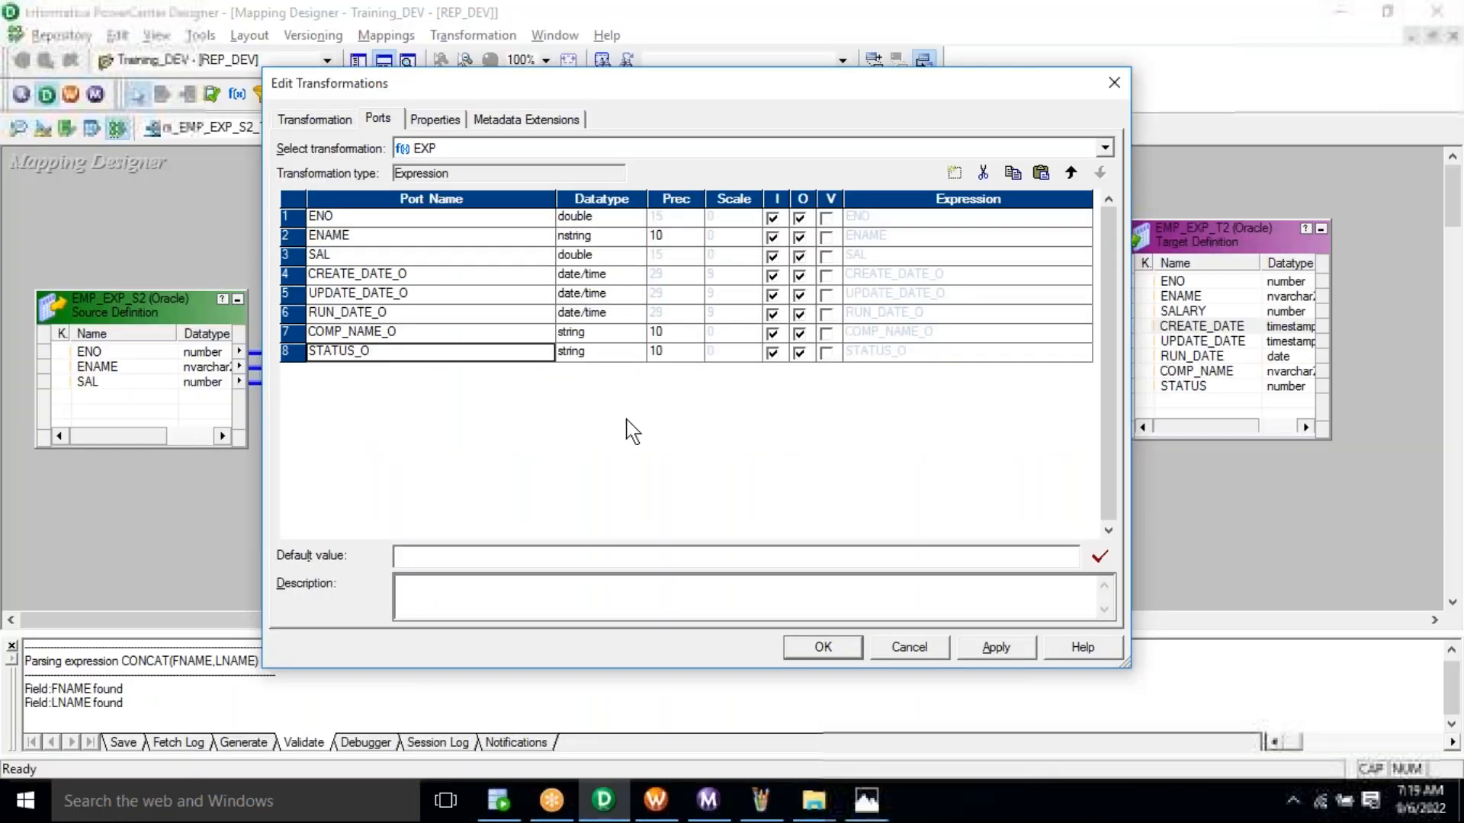
left_click(587, 352)
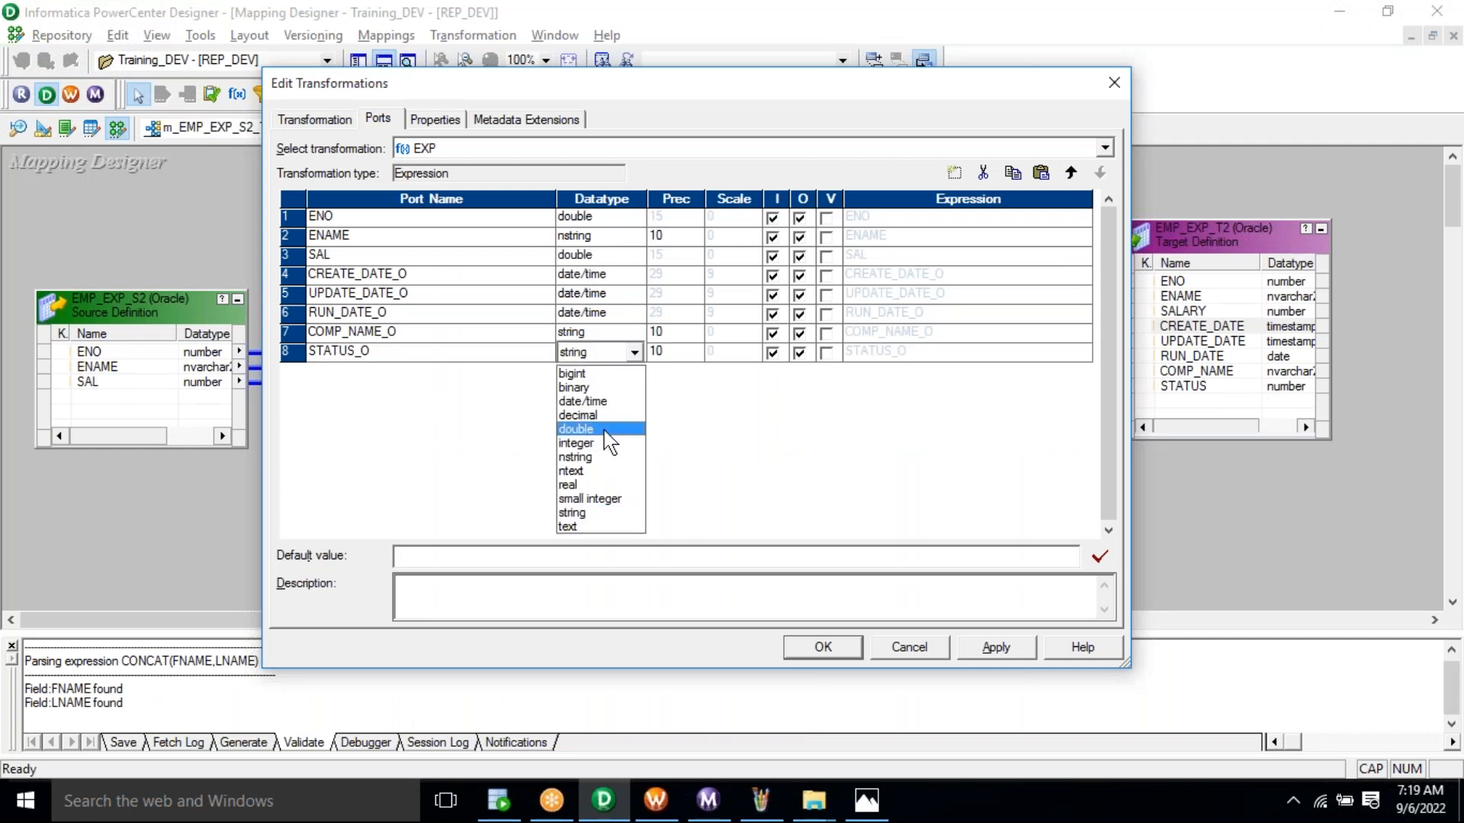
left_click(605, 430)
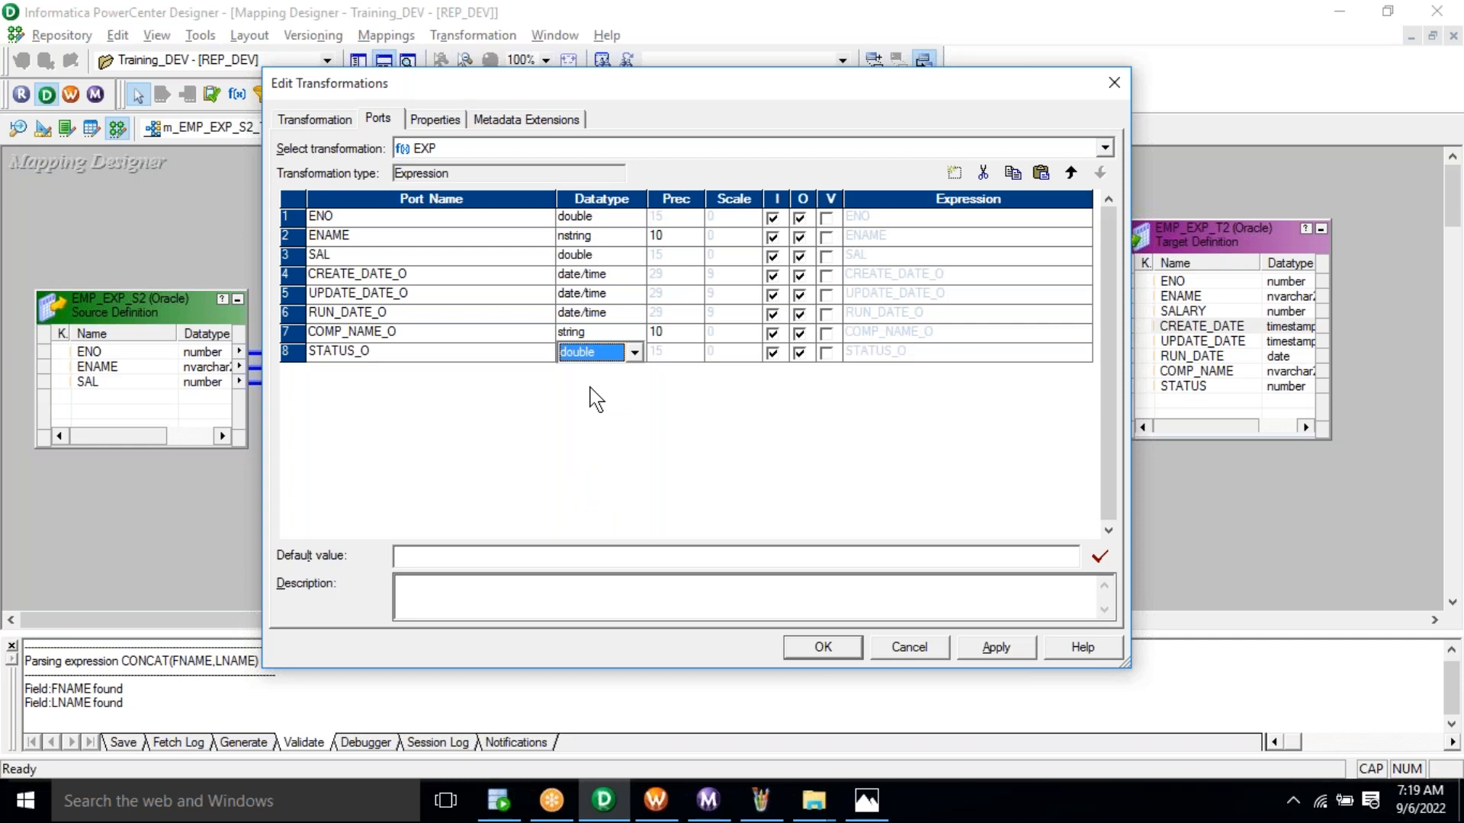
Make CREATE_DATE_O, UPDATE_DATE_O, RUN_DATE_O, COMP_NAME_O and STATUS_O output-only ports by disabling their input option.
left_click(532, 319)
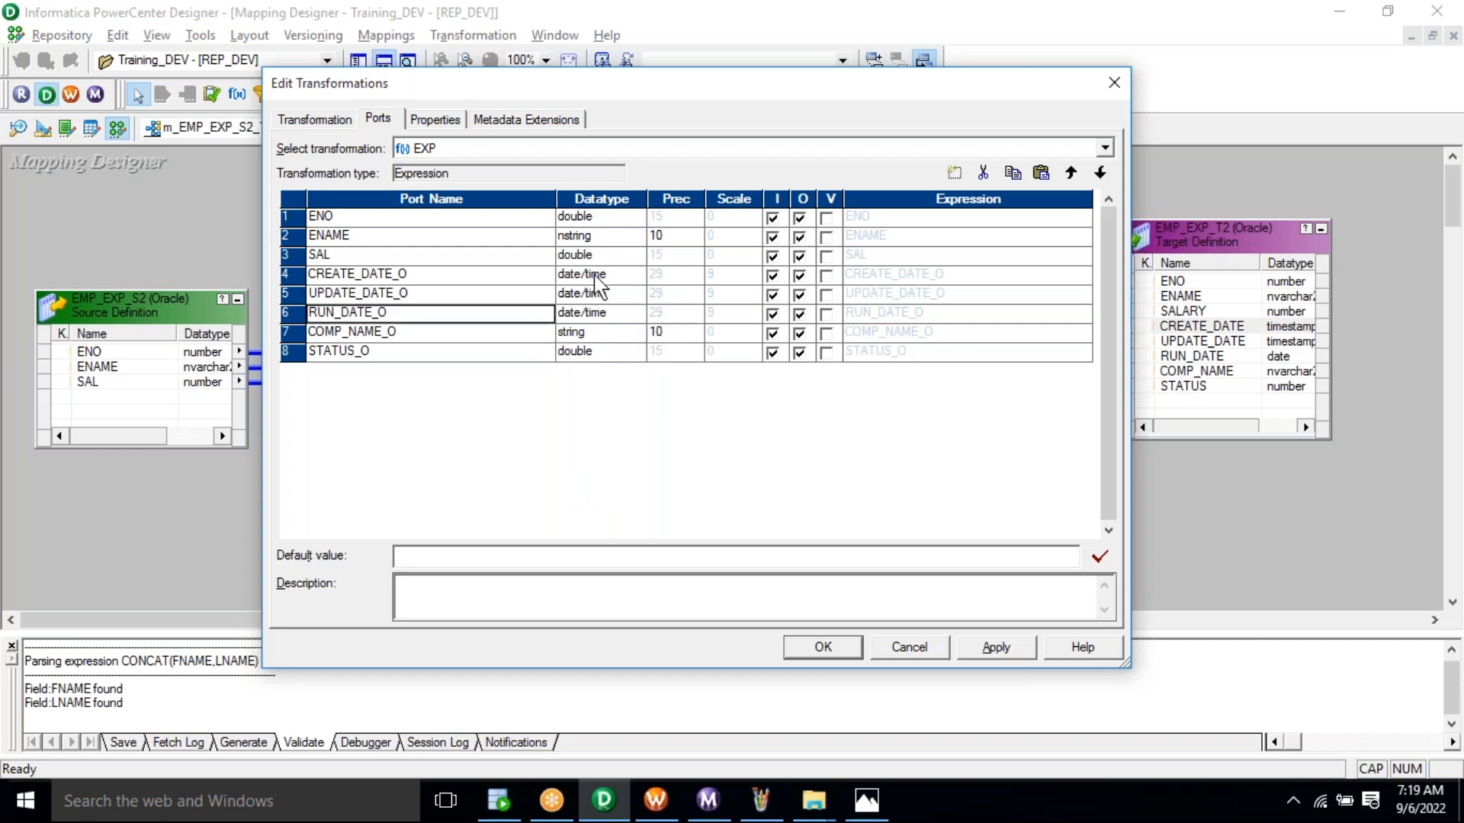
left_click(775, 277)
left_click(775, 277)
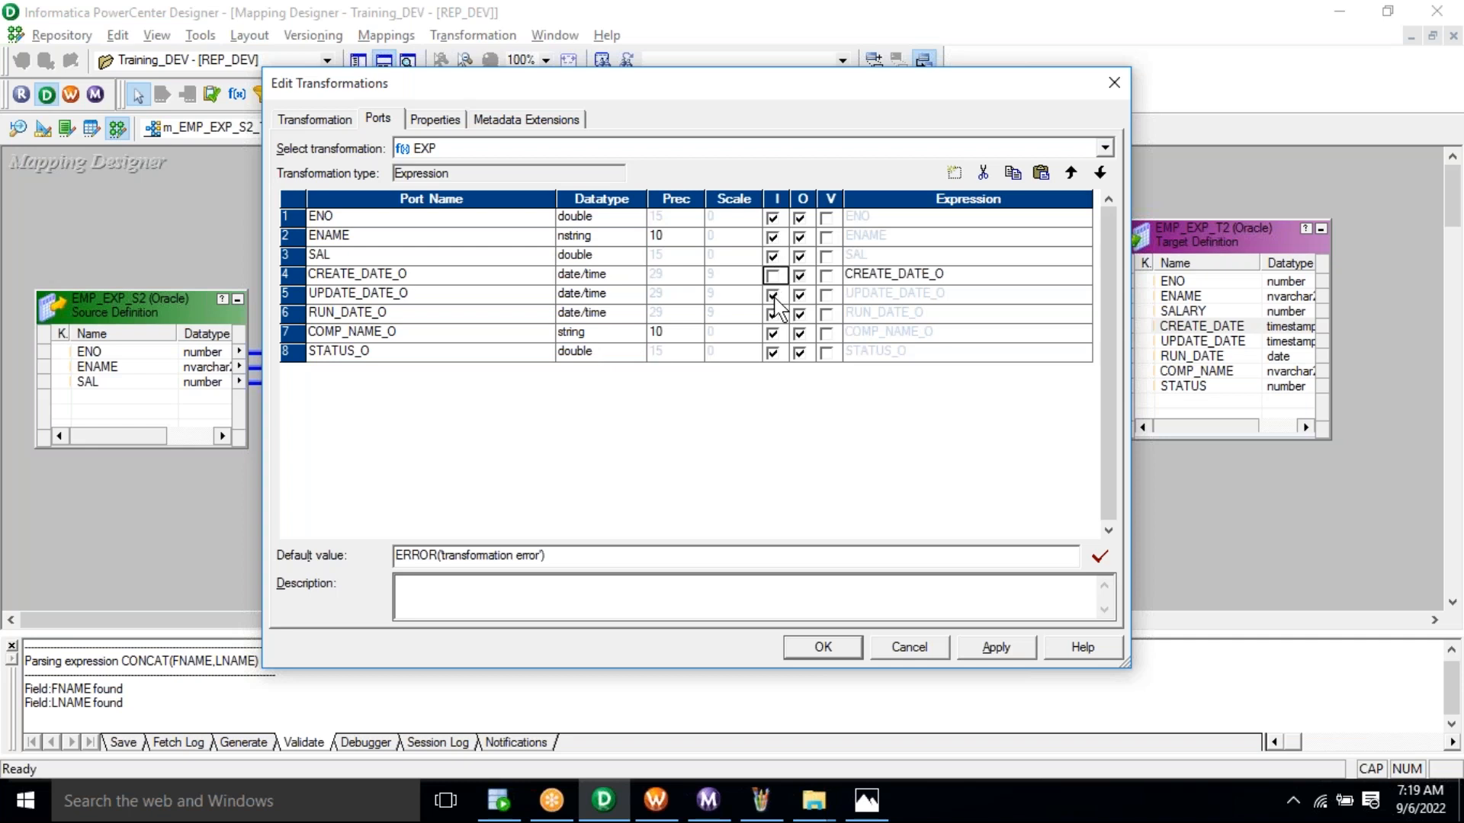
left_click(774, 301)
left_click(775, 299)
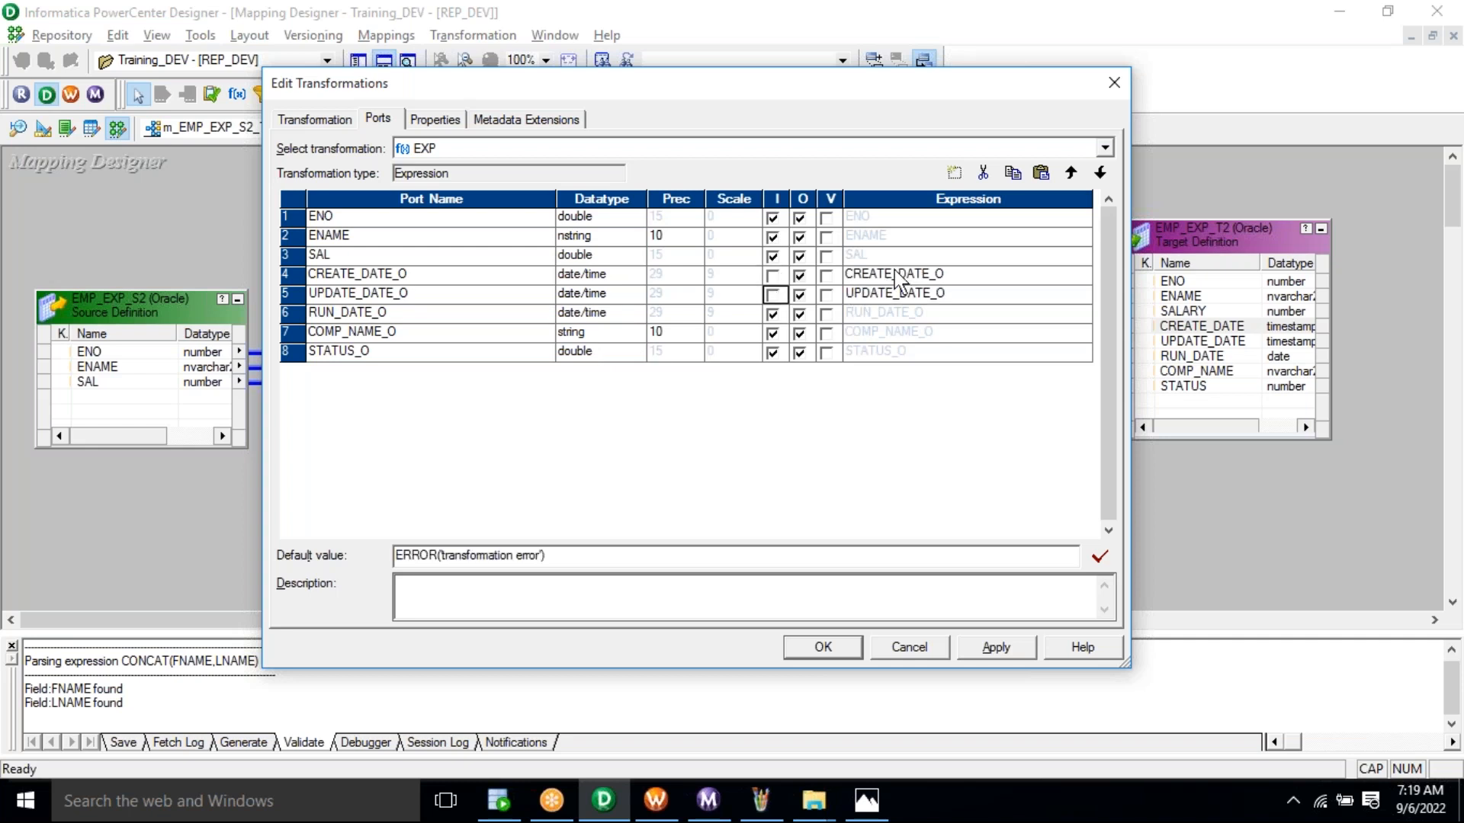
left_click(773, 313)
left_click(773, 314)
left_click(774, 333)
left_click(775, 333)
left_click(774, 353)
left_click(774, 352)
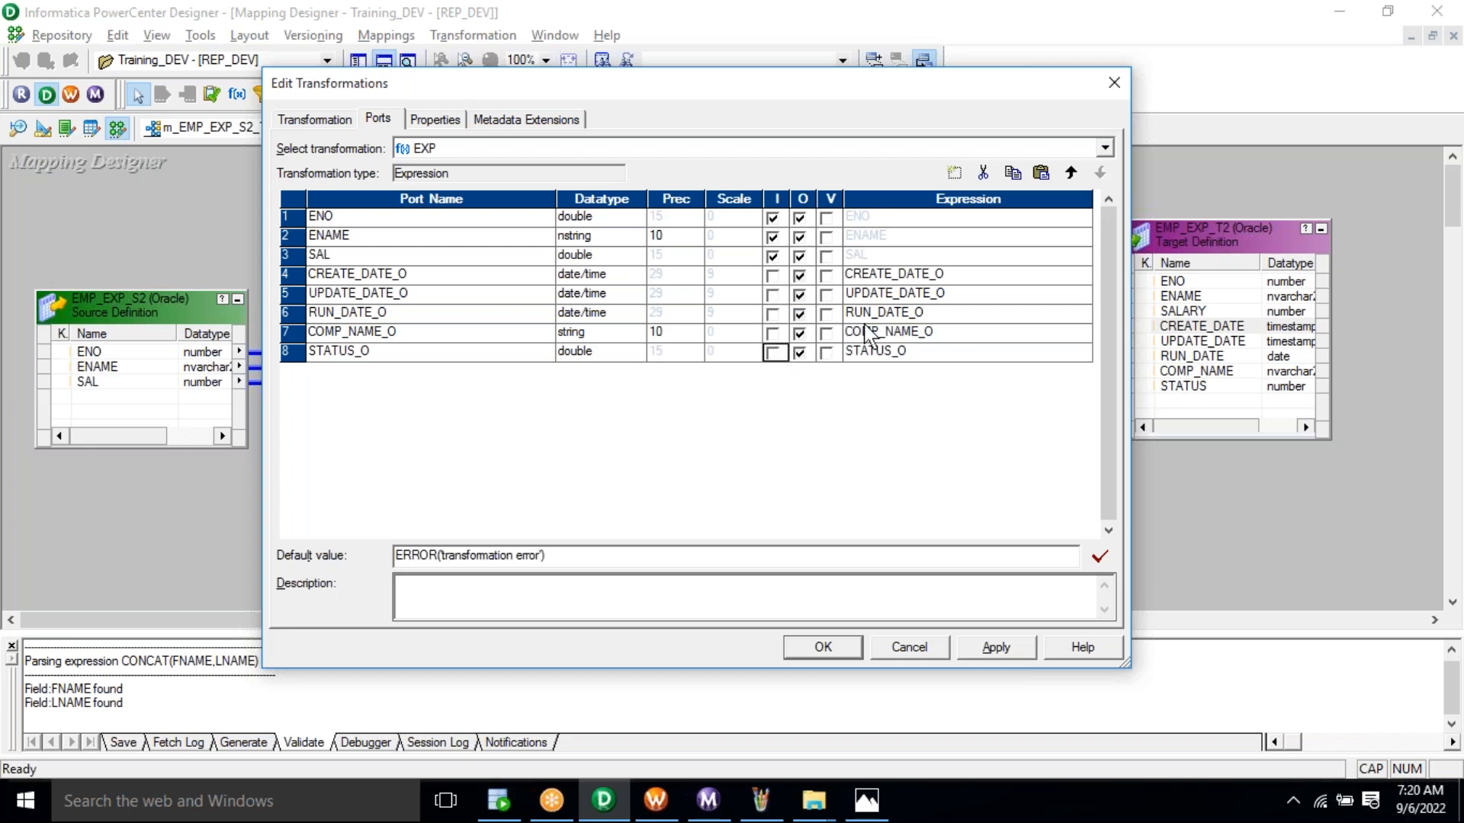
Set the CREATE_DATE_O port's expression to SYSTIMESTAMP(), copy the expression text, and validate it.
left_click(980, 279)
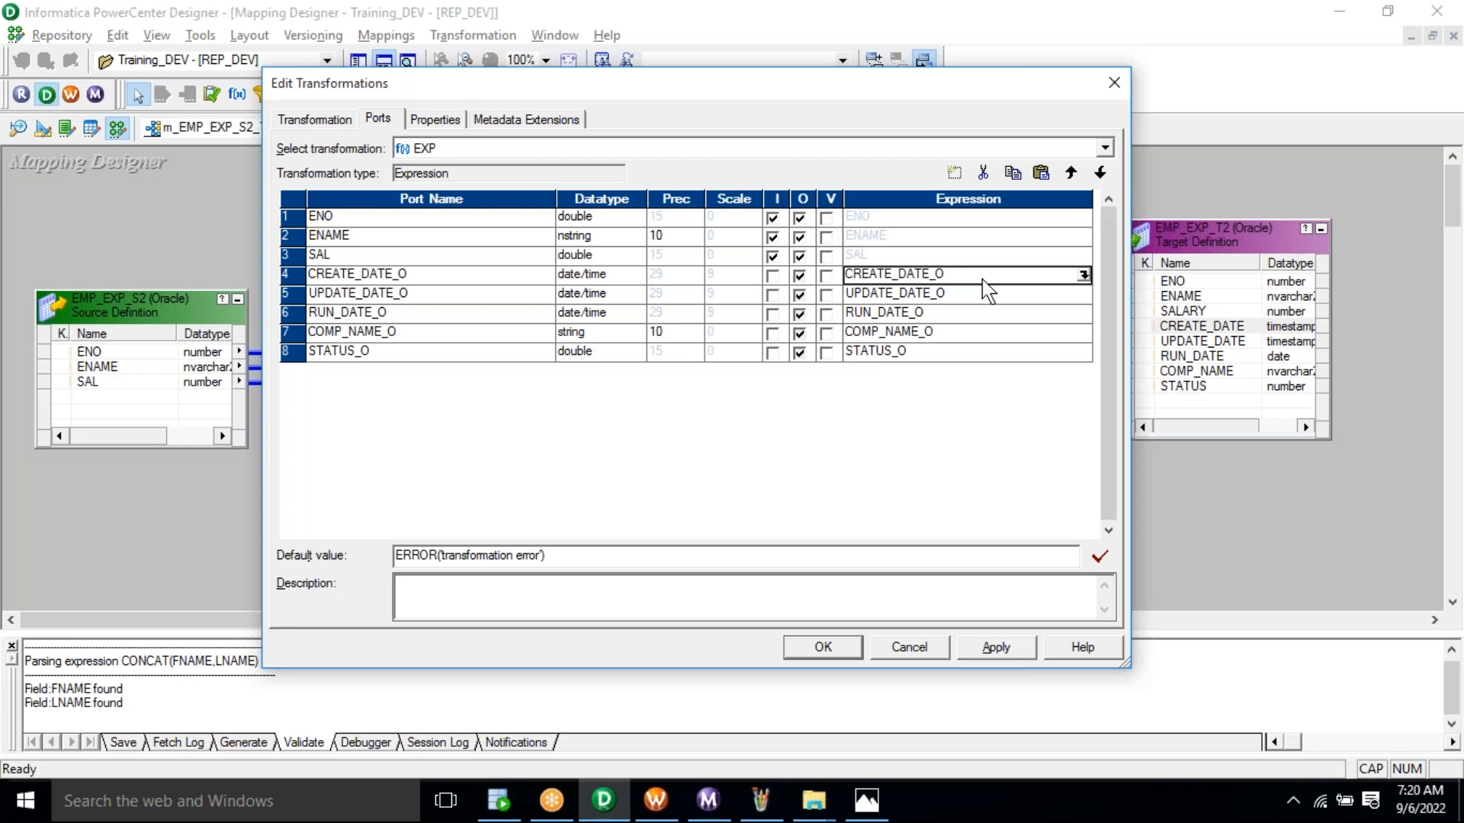
left_click(1084, 276)
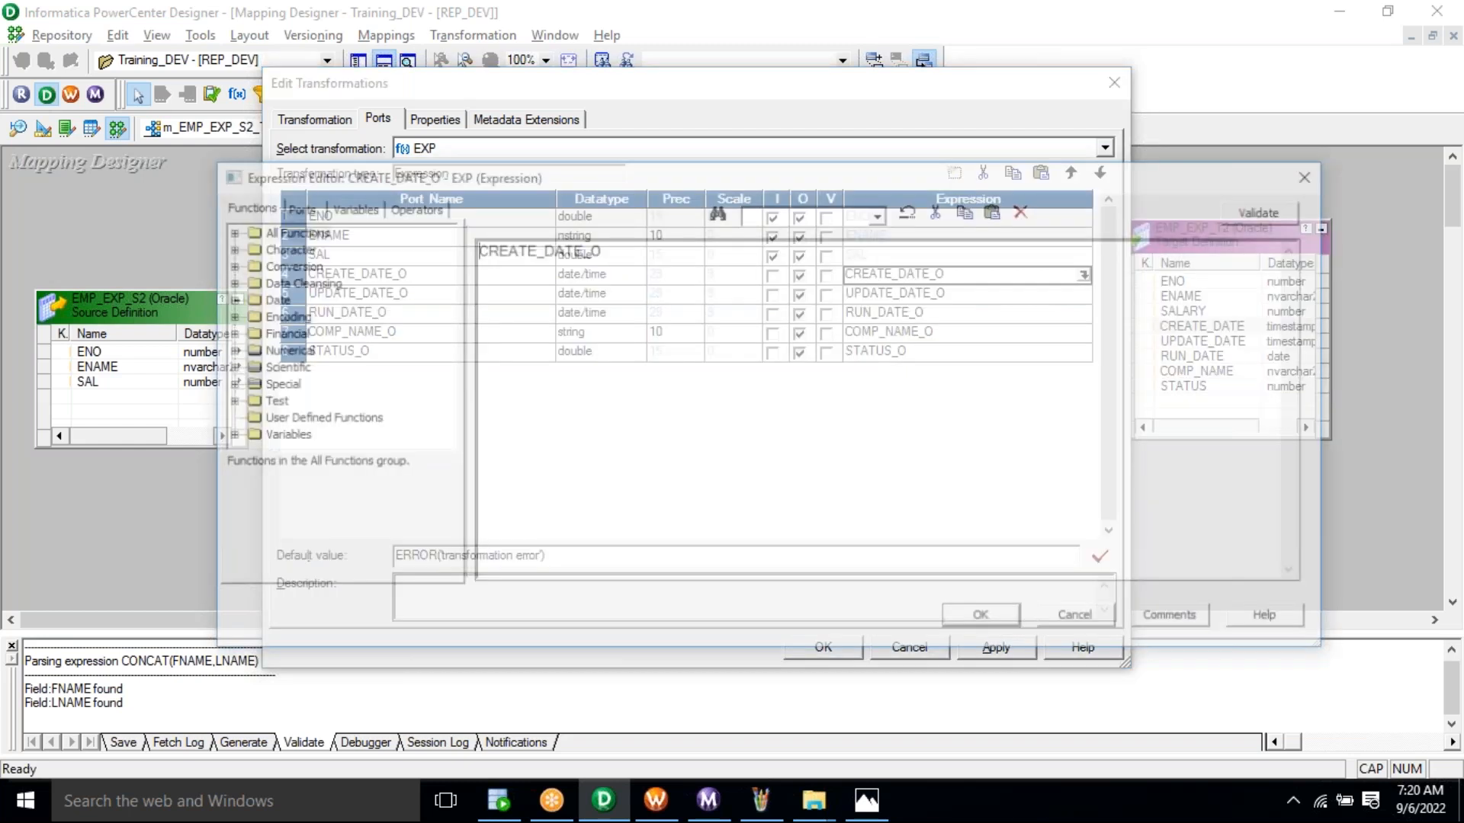
key("Delete")
type("SYSTIMESTAMP()")
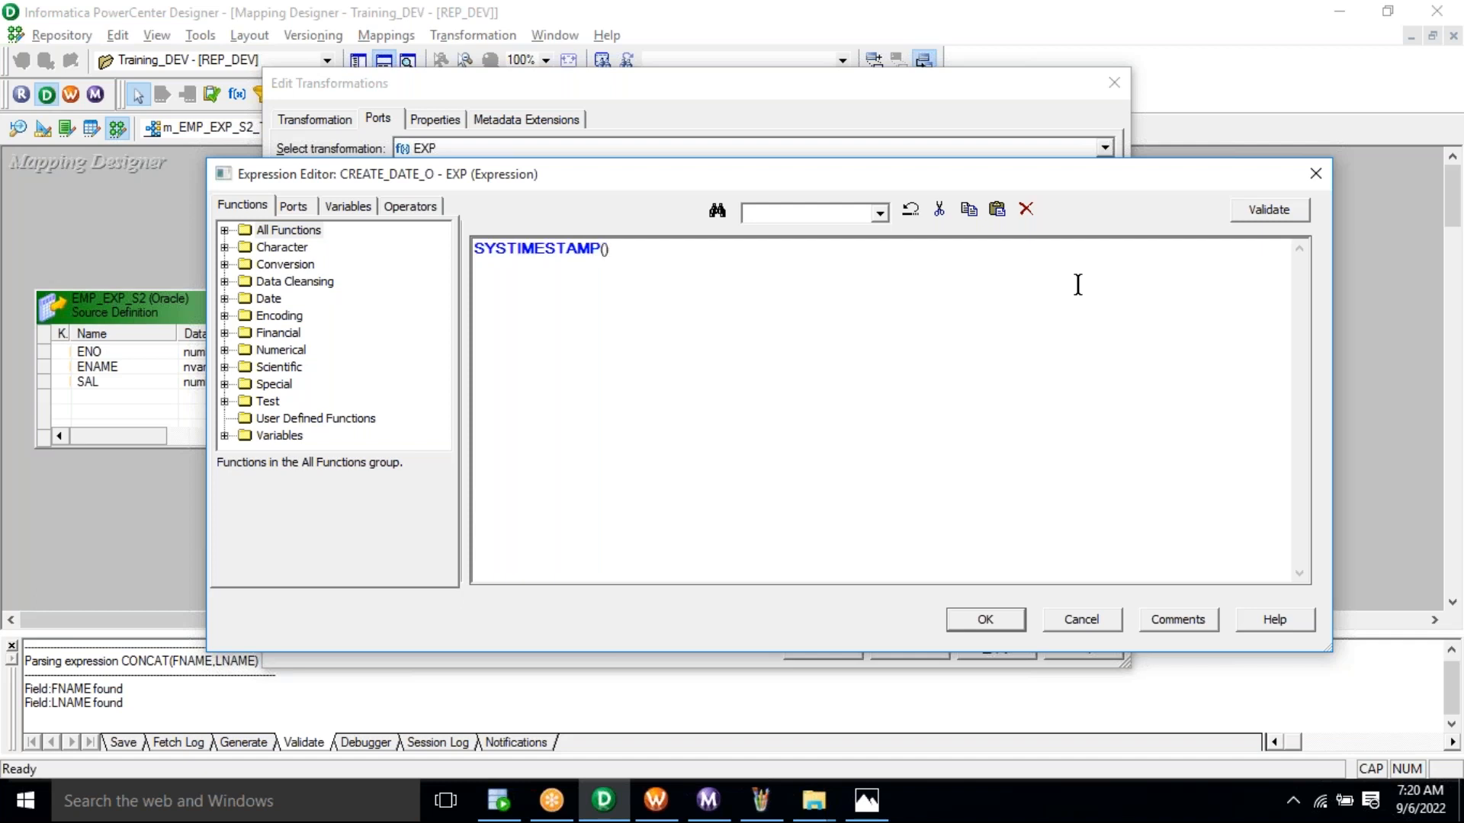
key("ctrl+a")
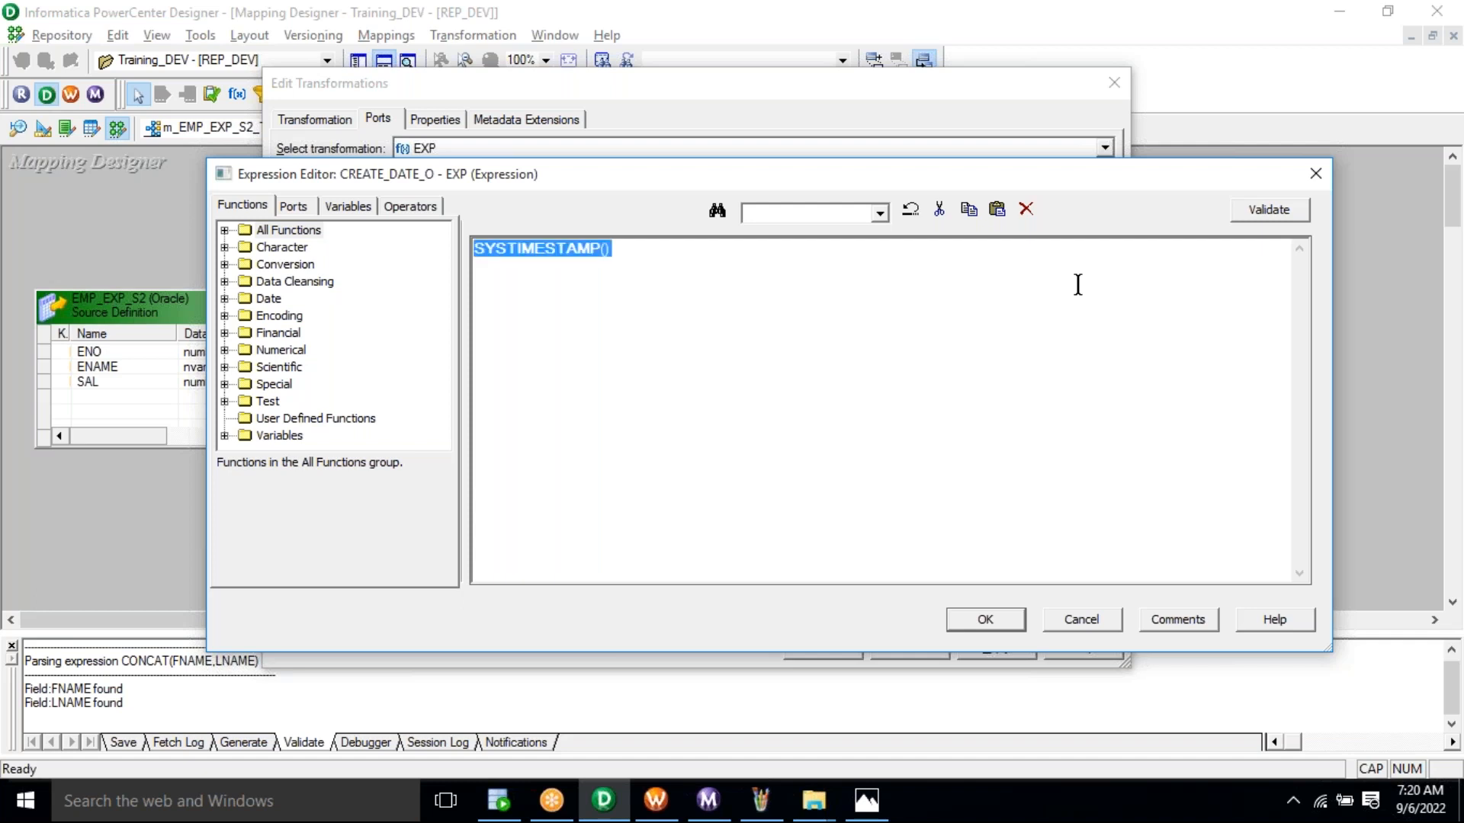
left_click(1077, 285)
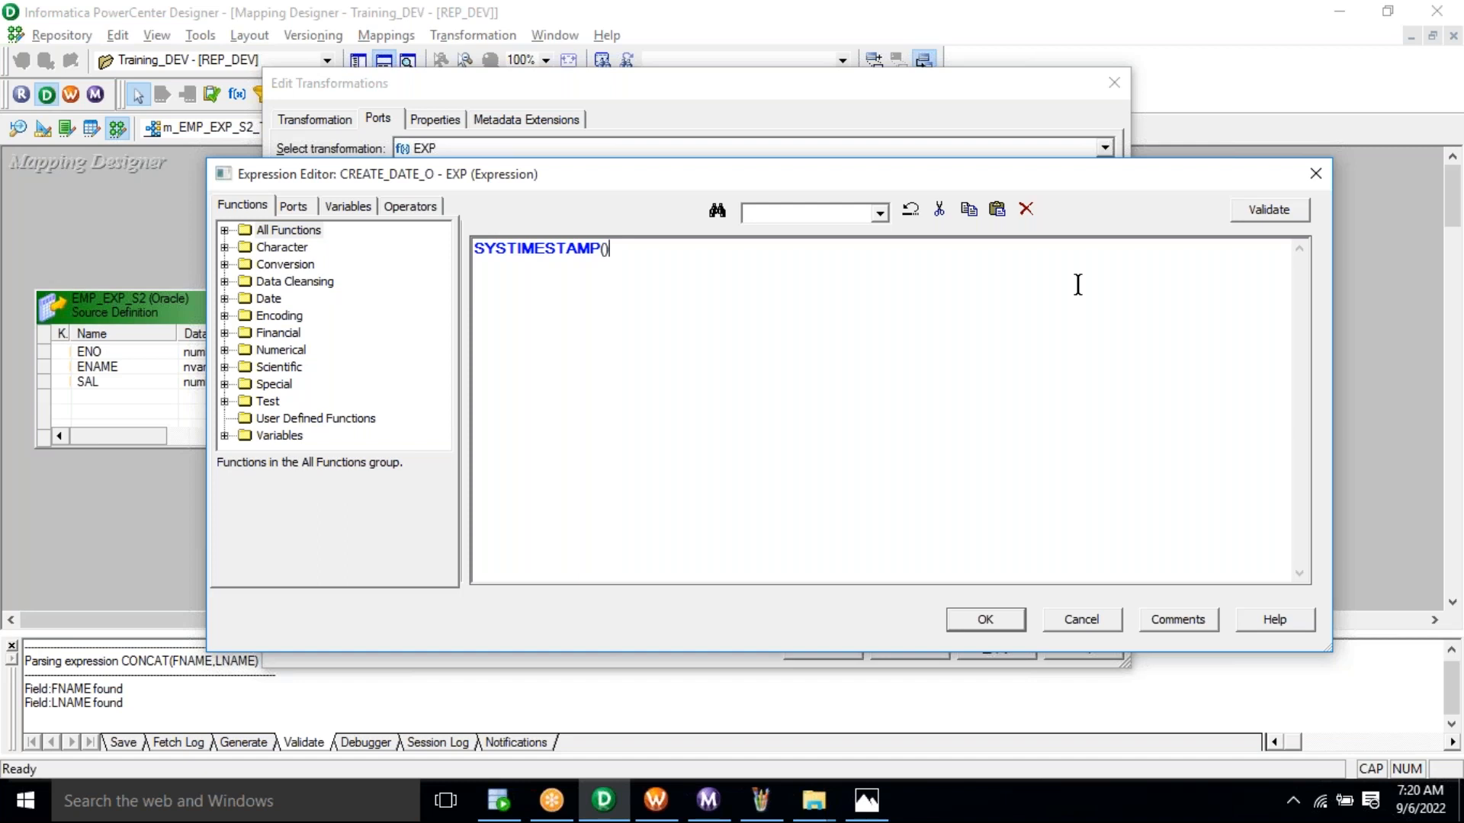
key("ctrl+a")
key("ctrl+c")
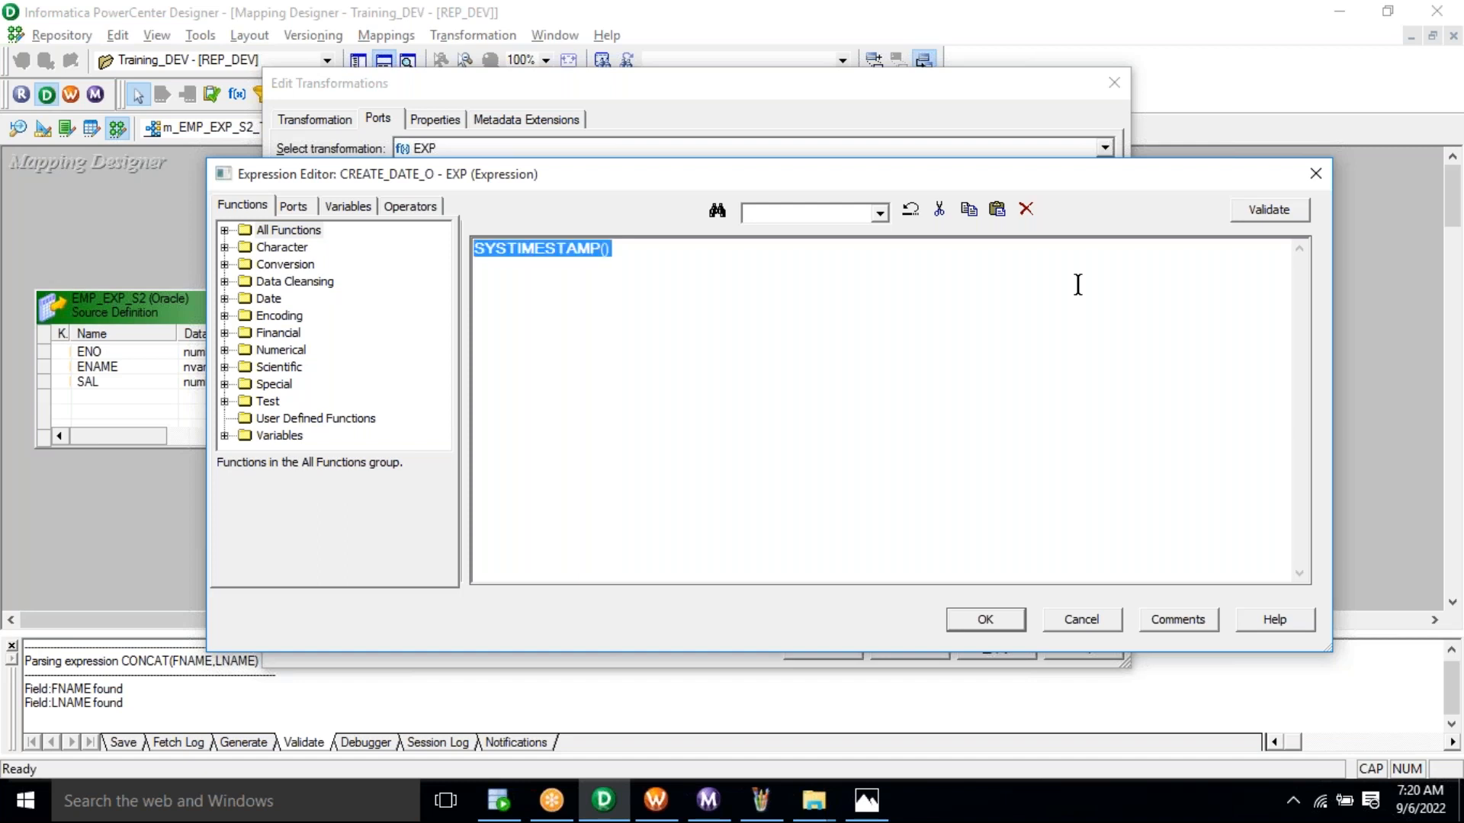
left_click(1262, 217)
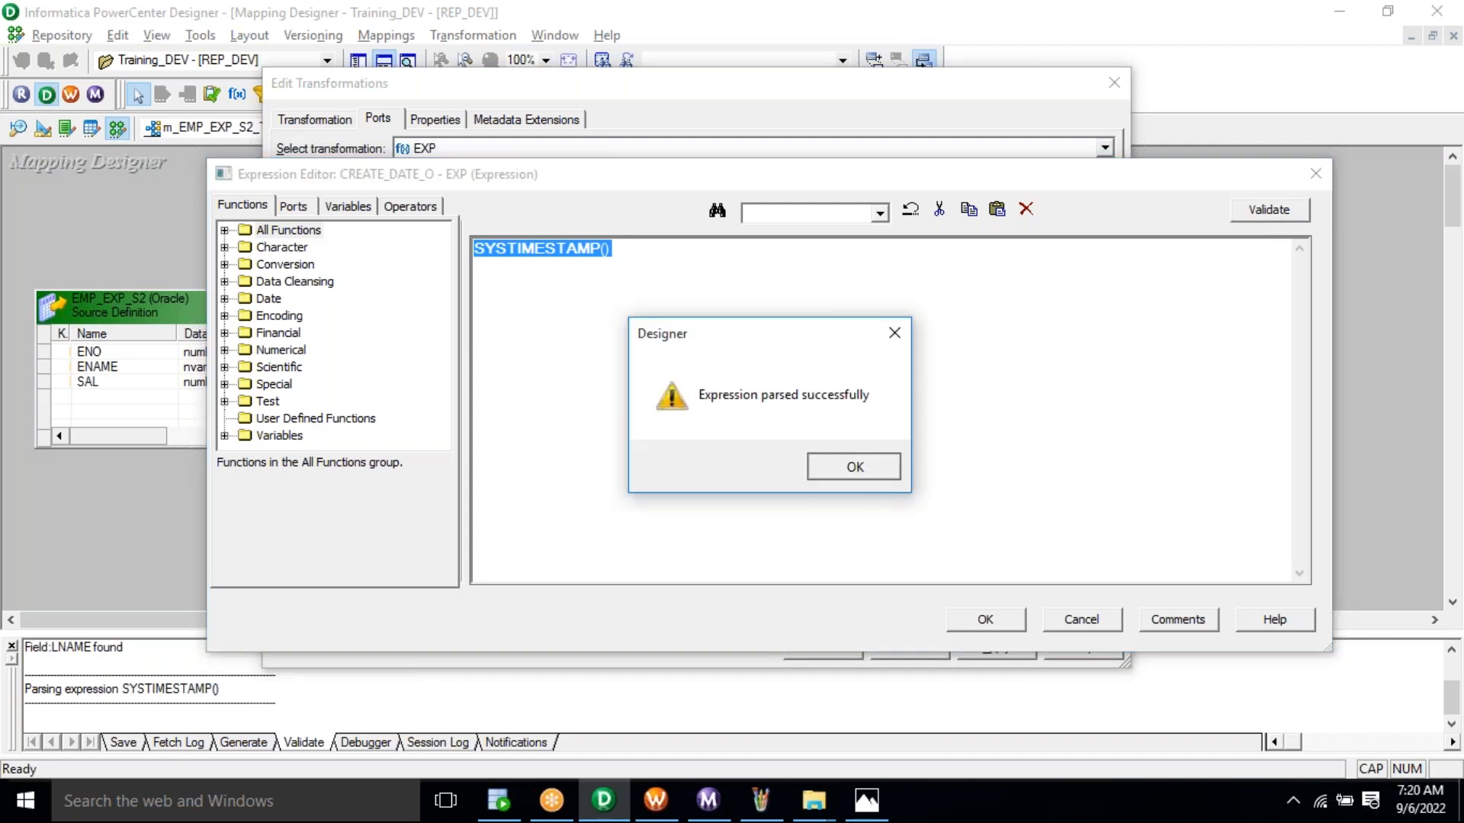
left_click(852, 467)
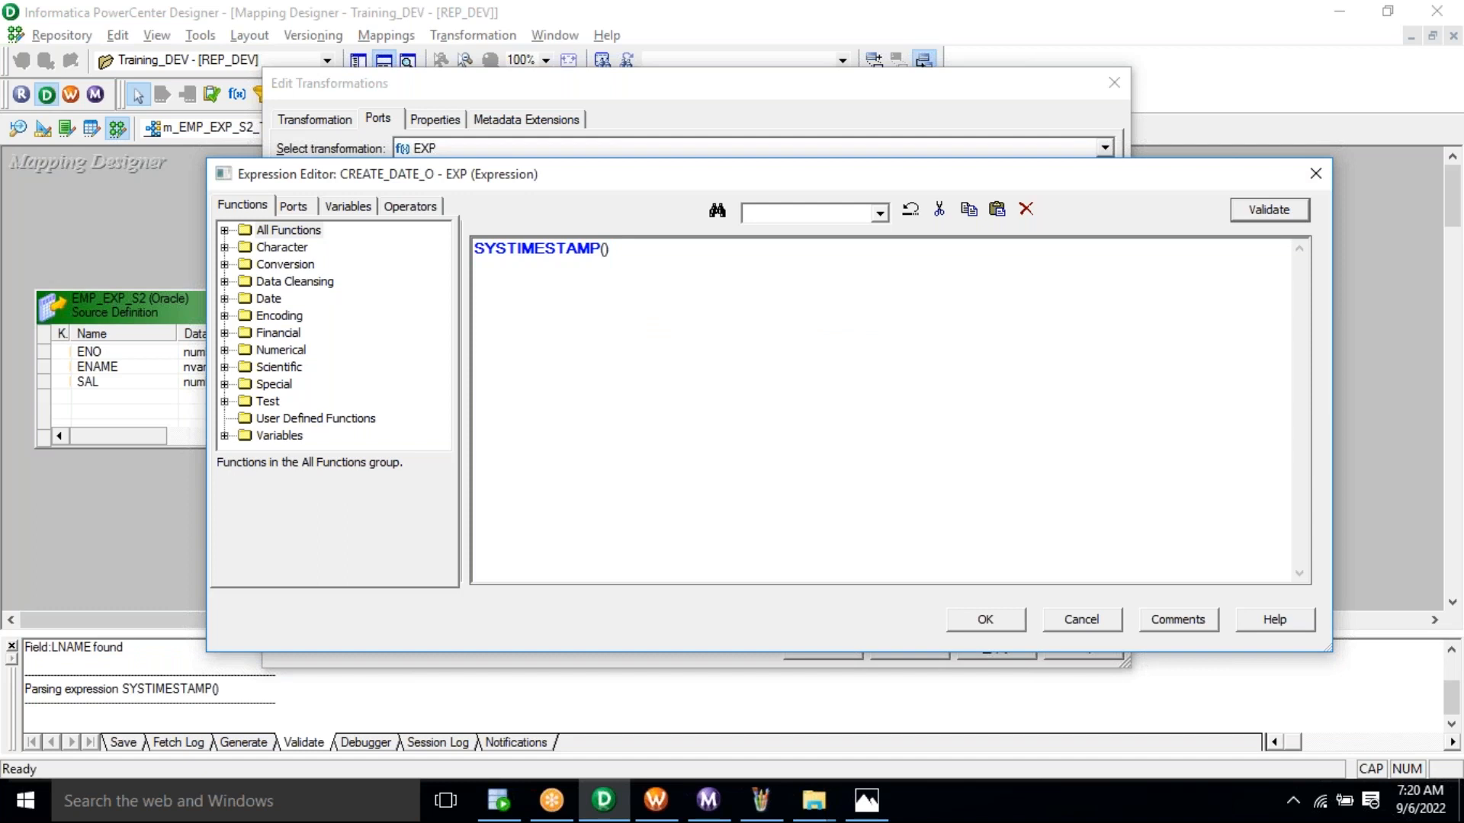
left_click(986, 619)
Replace the UPDATE_DATE_O port's expression with the copied SYSTIMESTAMP() and validate it.
left_click(1049, 293)
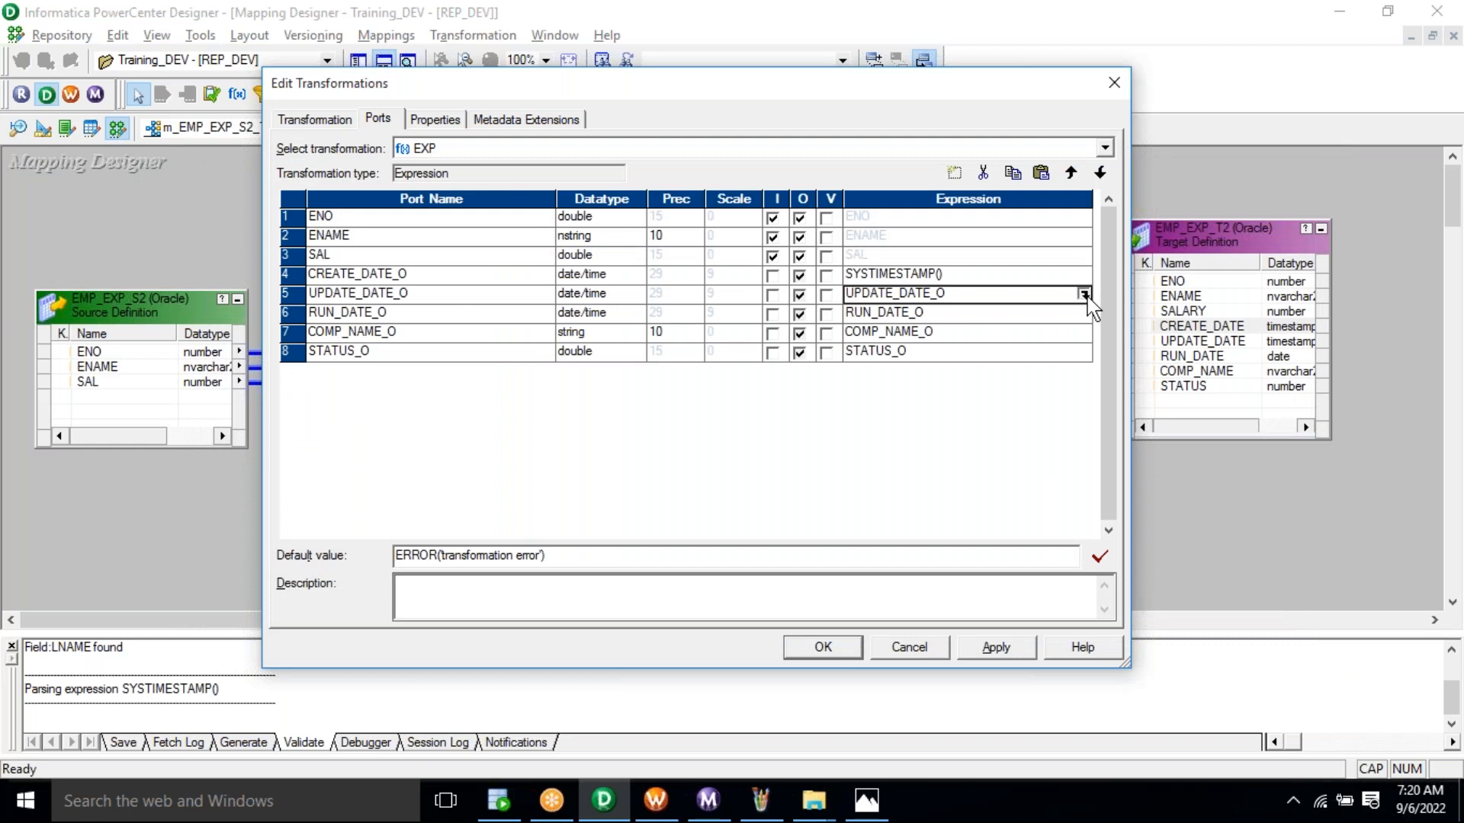
left_click(1083, 295)
key("ctrl+a")
key("Delete")
key("ctrl+v")
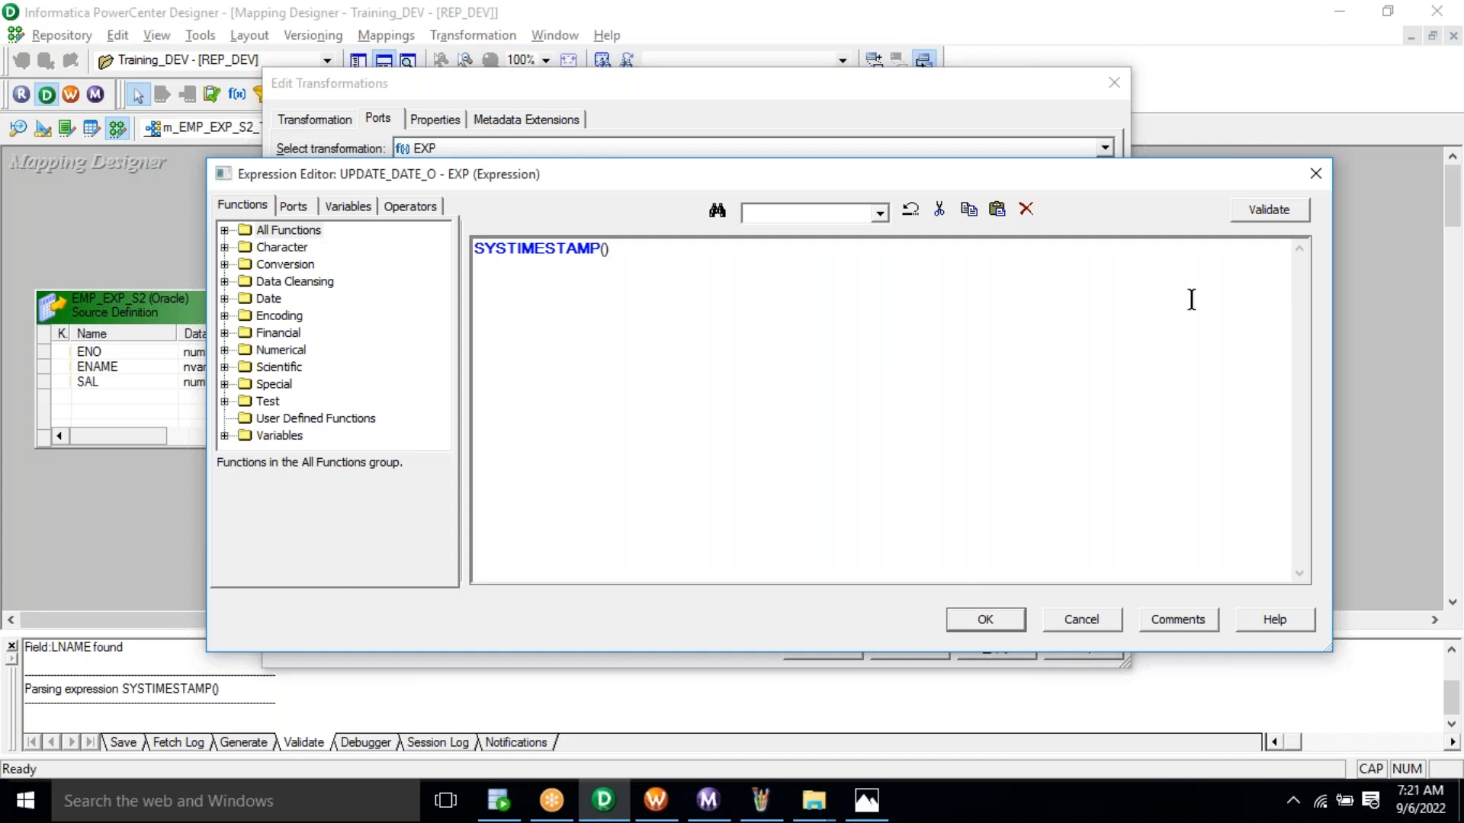
left_click(1254, 223)
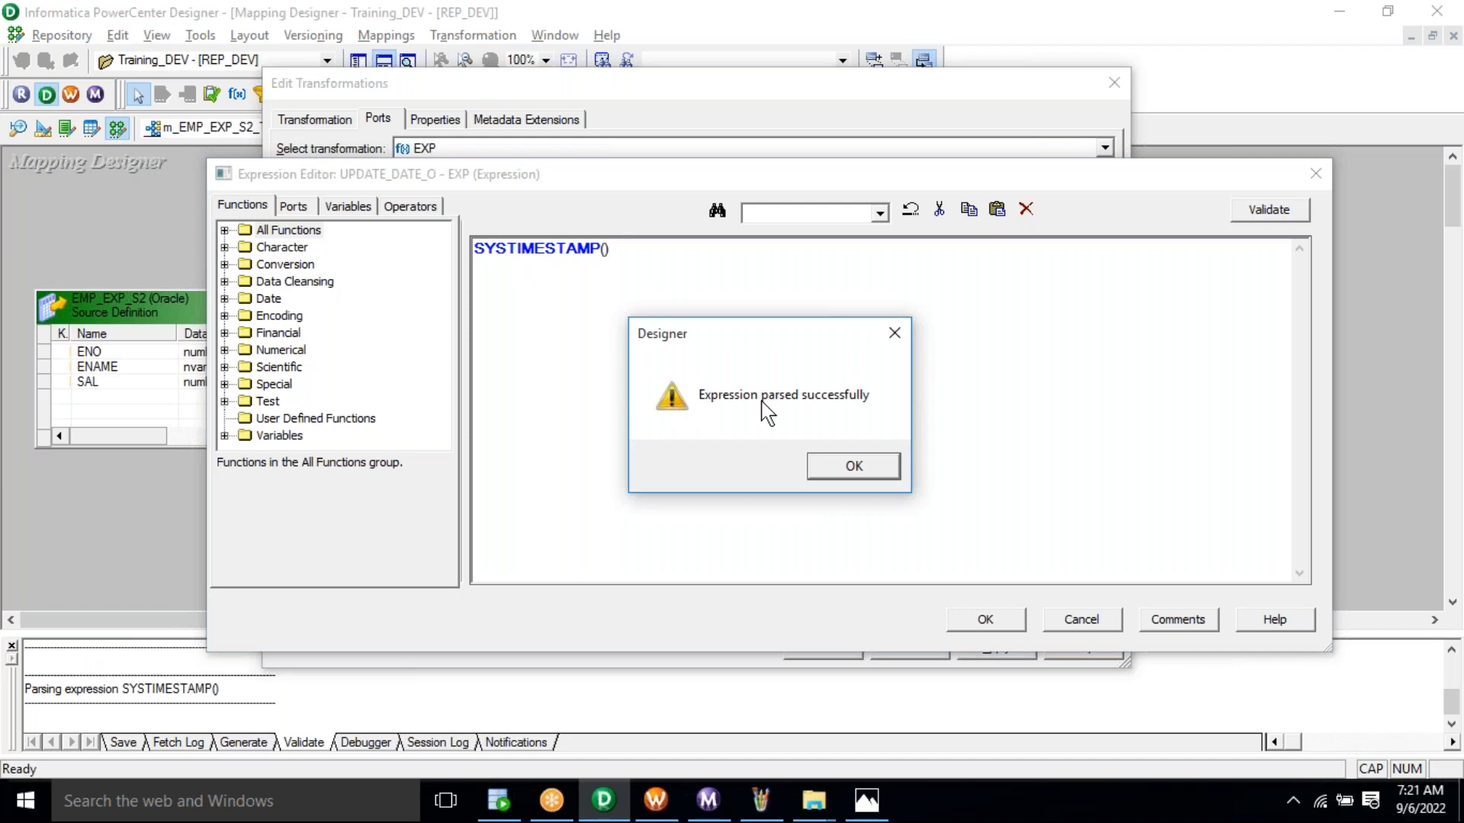
left_click(855, 473)
left_click(991, 618)
Clear the RUN_DATE_O port's existing expression and look up the run date rule in the 7_EXP.bmp notes.
left_click(537, 320)
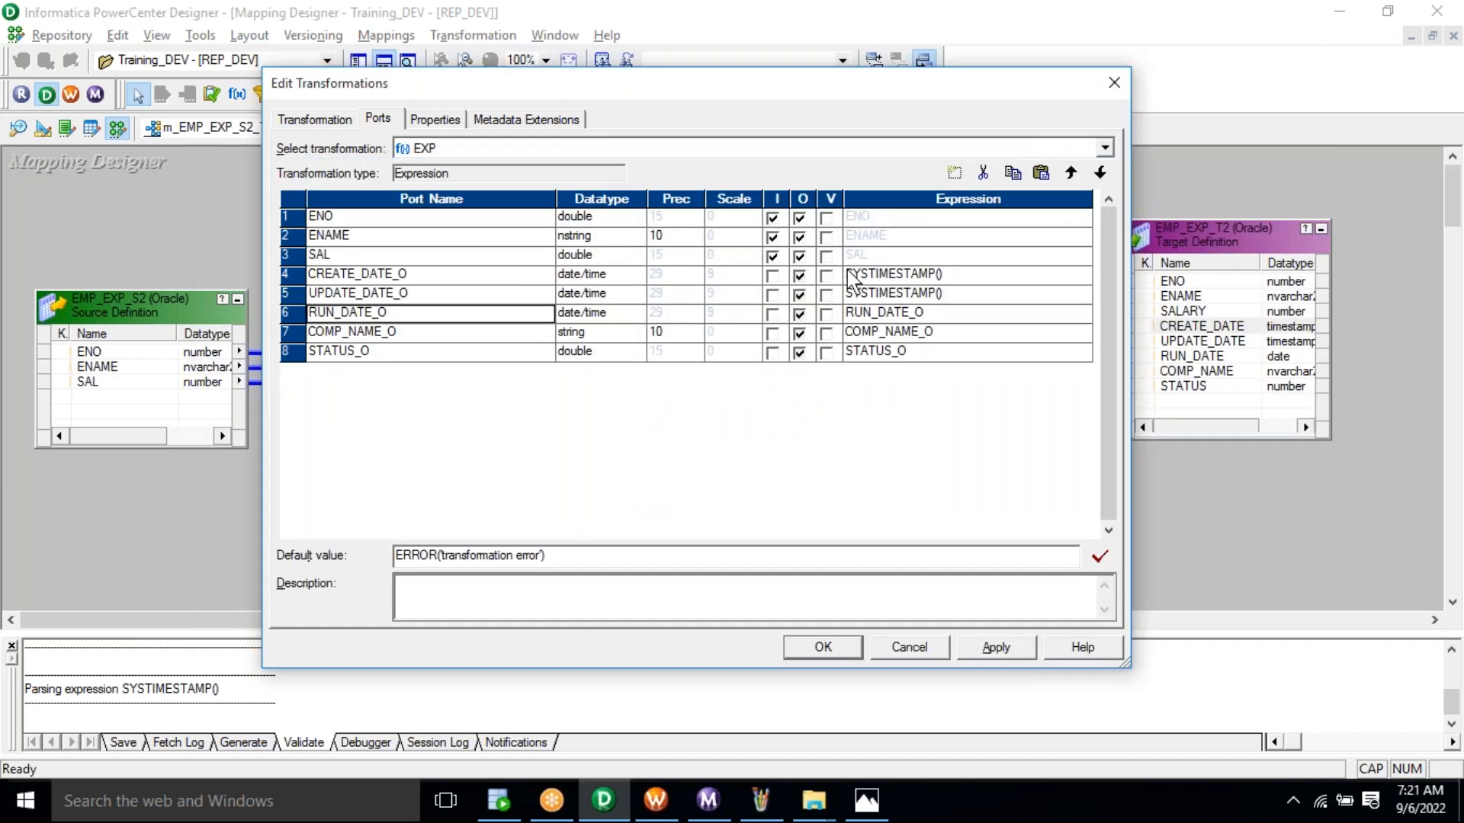
left_click(1086, 319)
left_click(1083, 313)
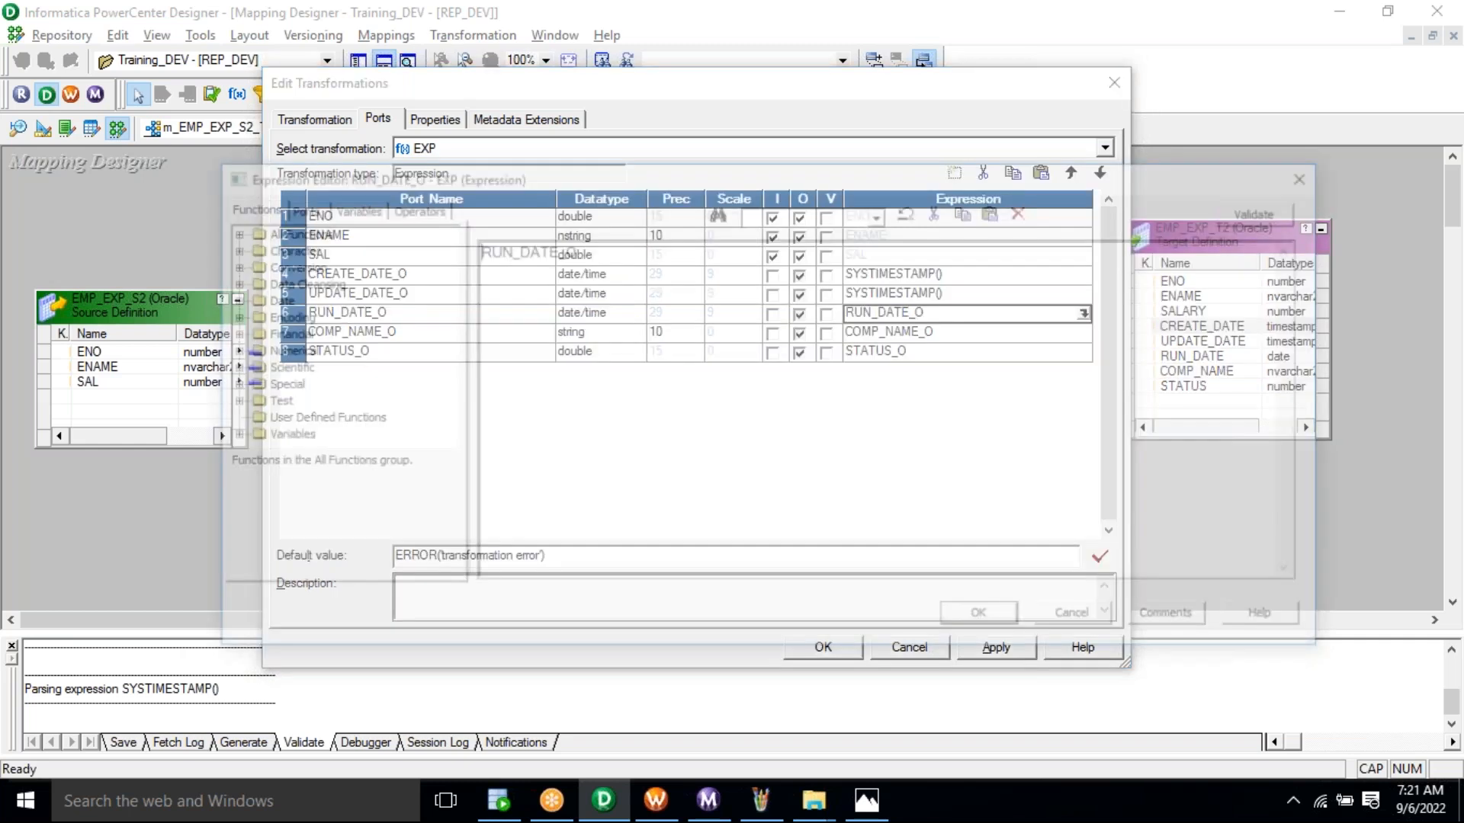
key("ctrl+a")
key("BackSpace")
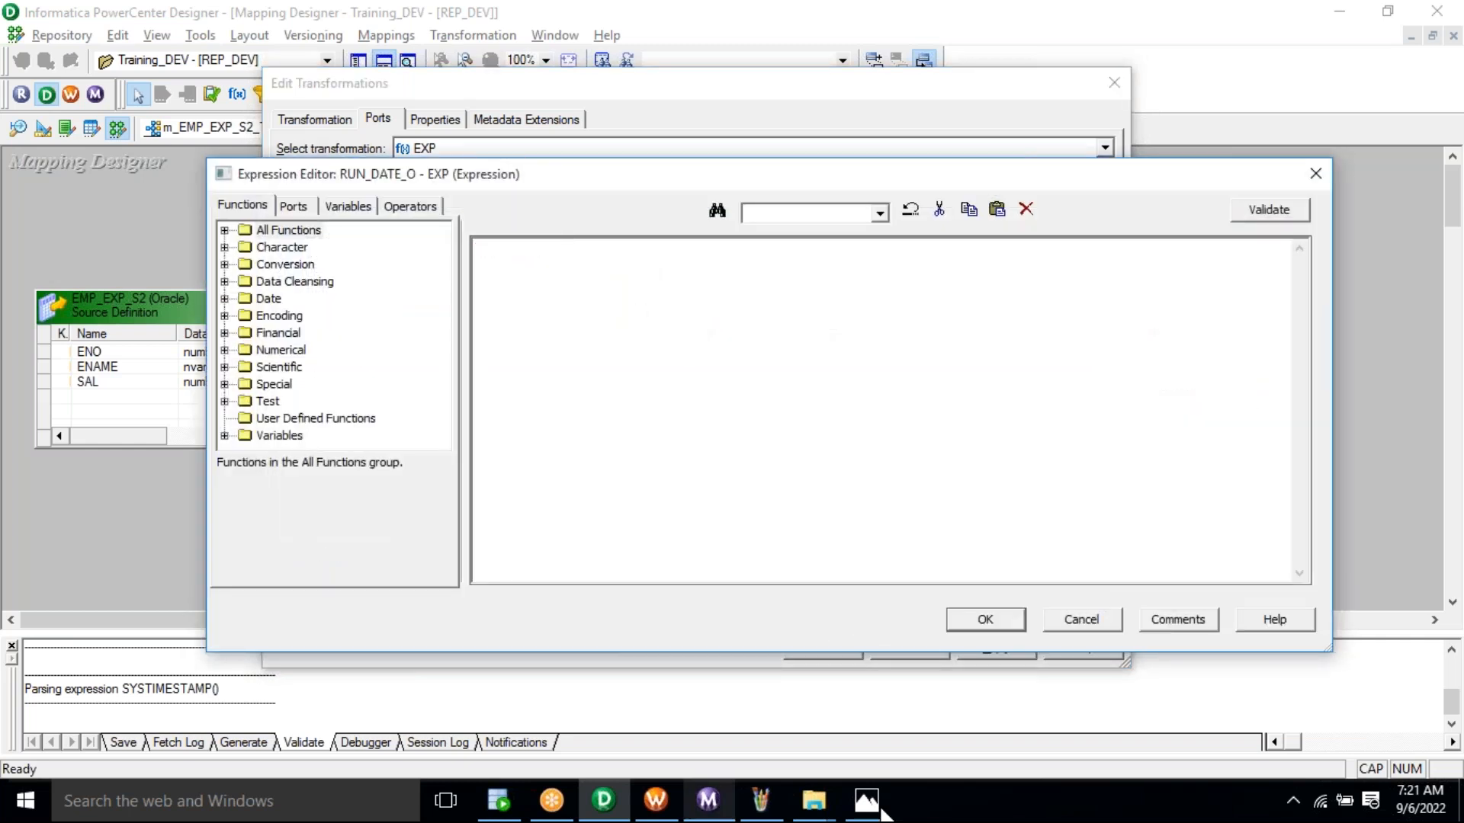
key("alt+Tab")
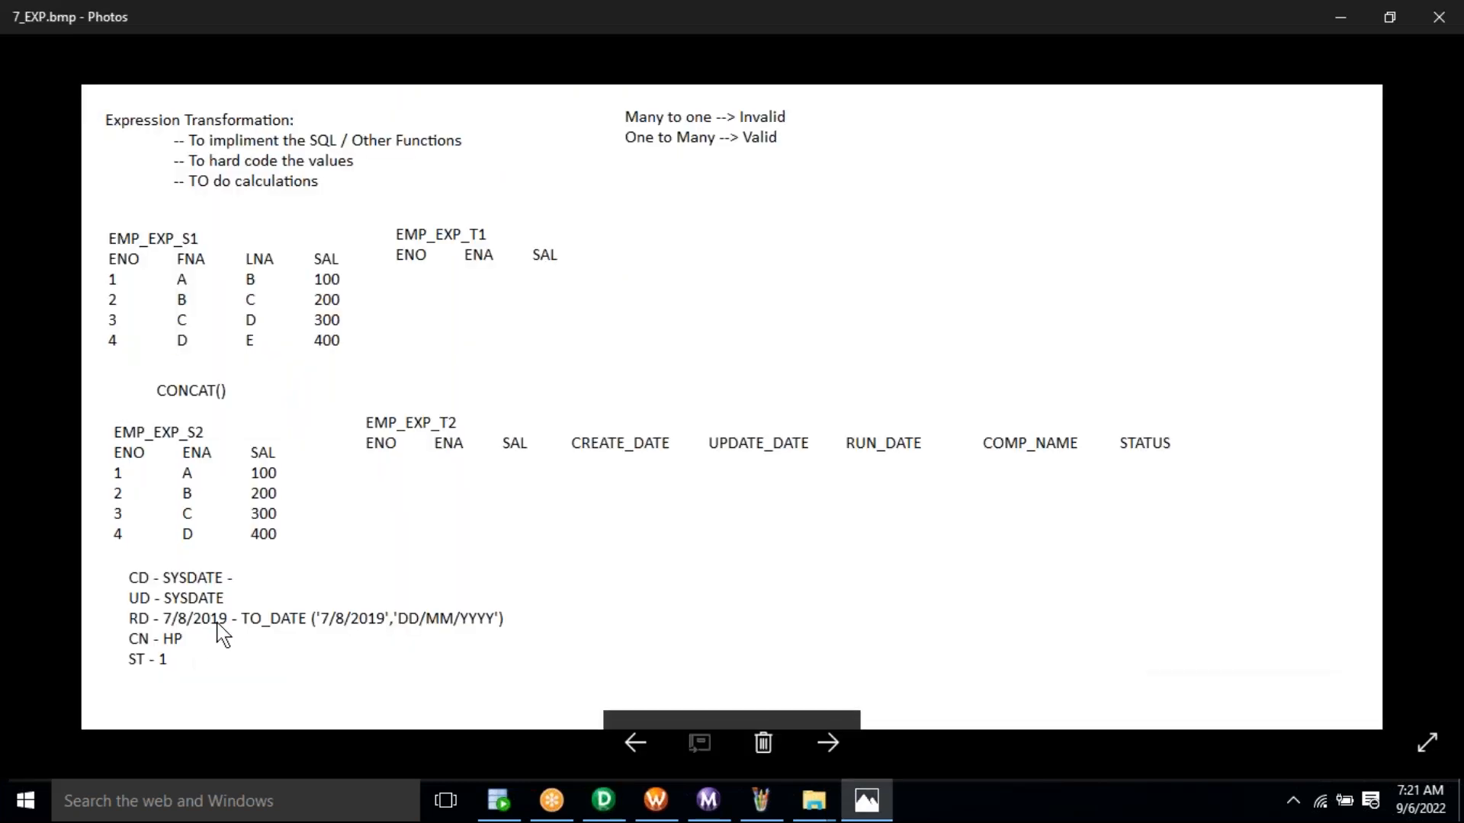
key("alt+Tab")
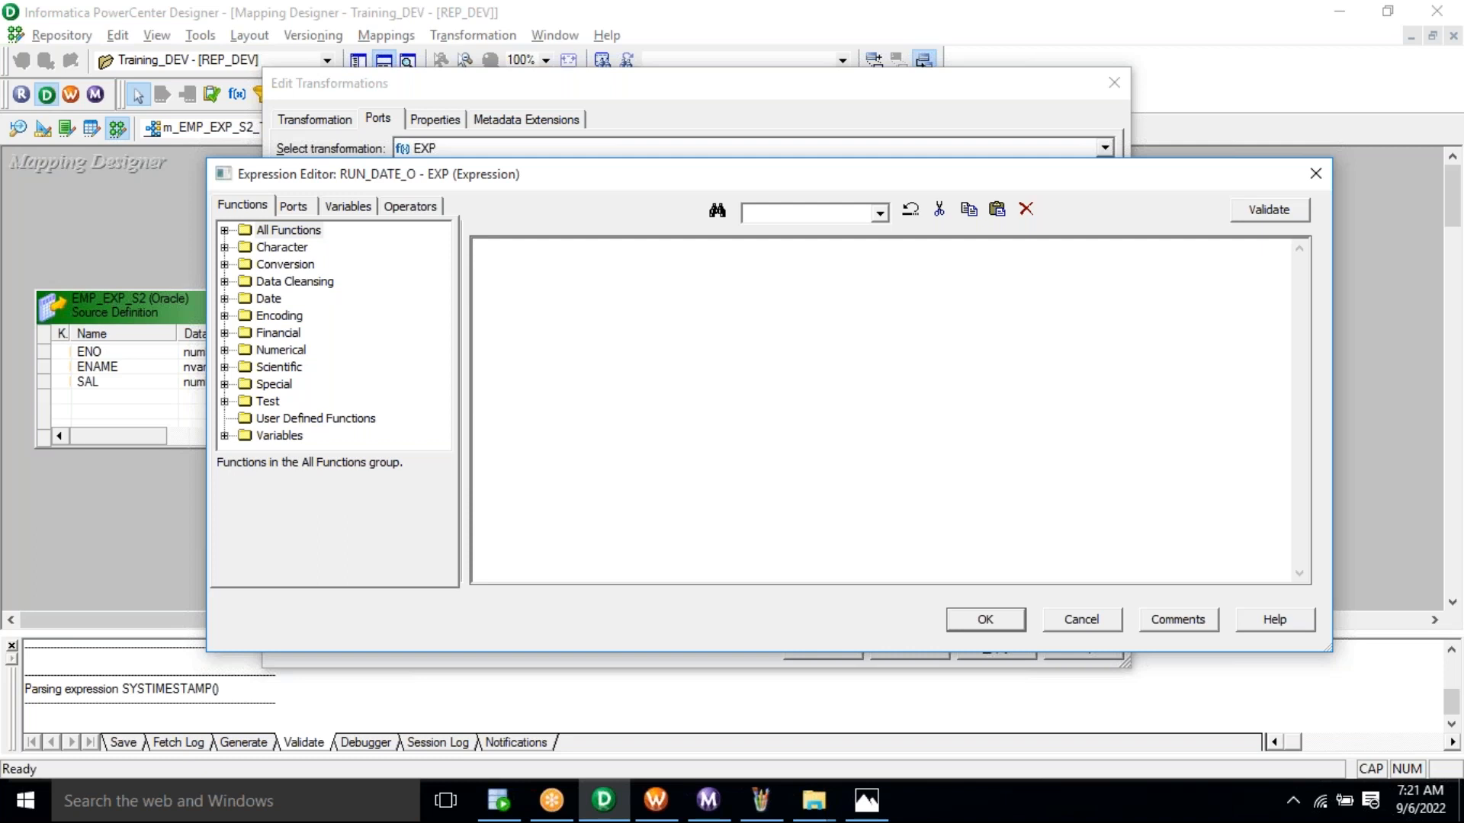
Find the To_Date function among all functions and insert it into the RUN_DATE_O expression.
left_click(298, 233)
double_click(297, 233)
left_click(304, 368)
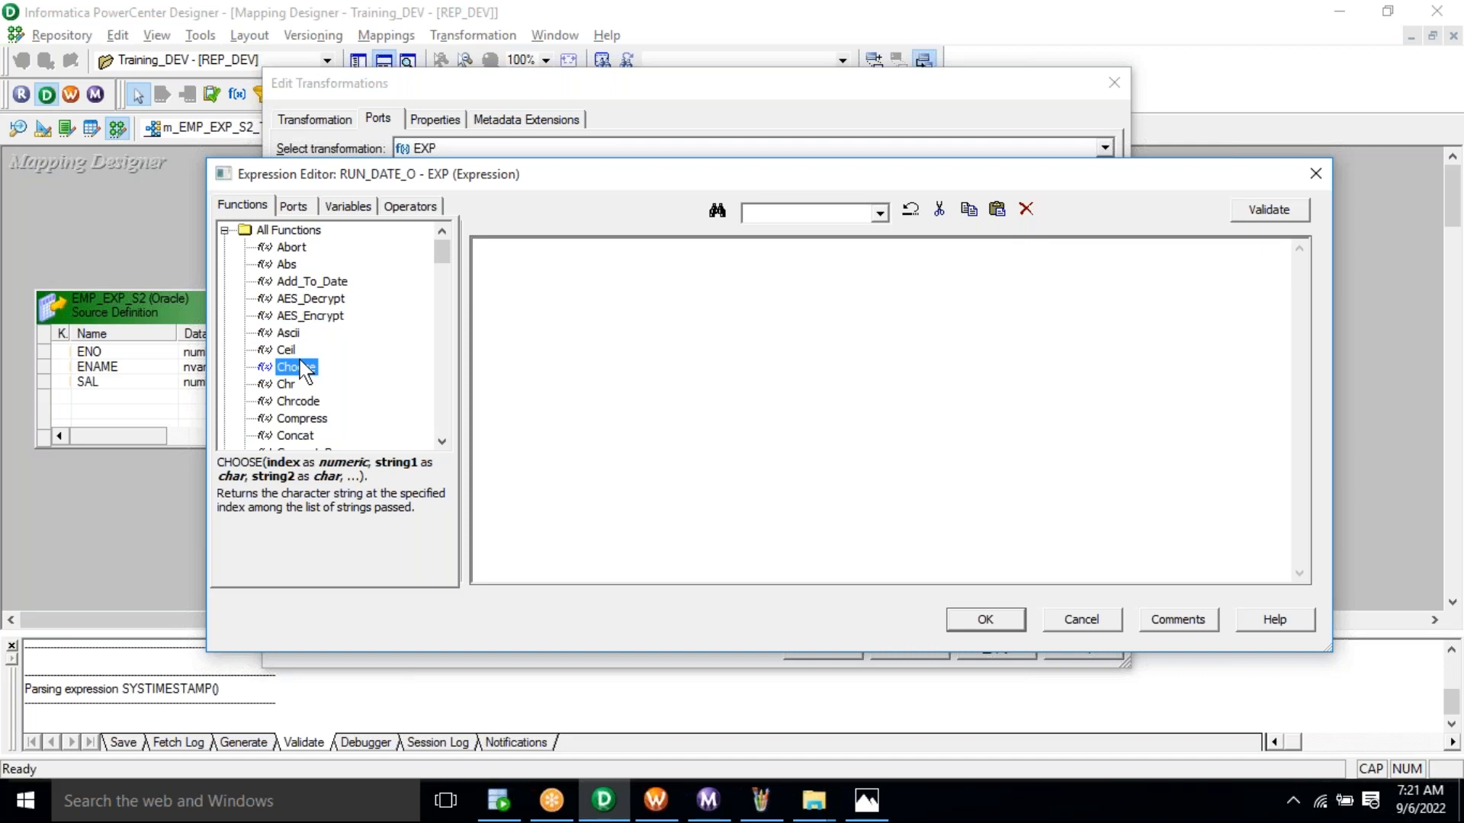
key("t")
key("Down")
key("Down")
key("Down")
key("Down")
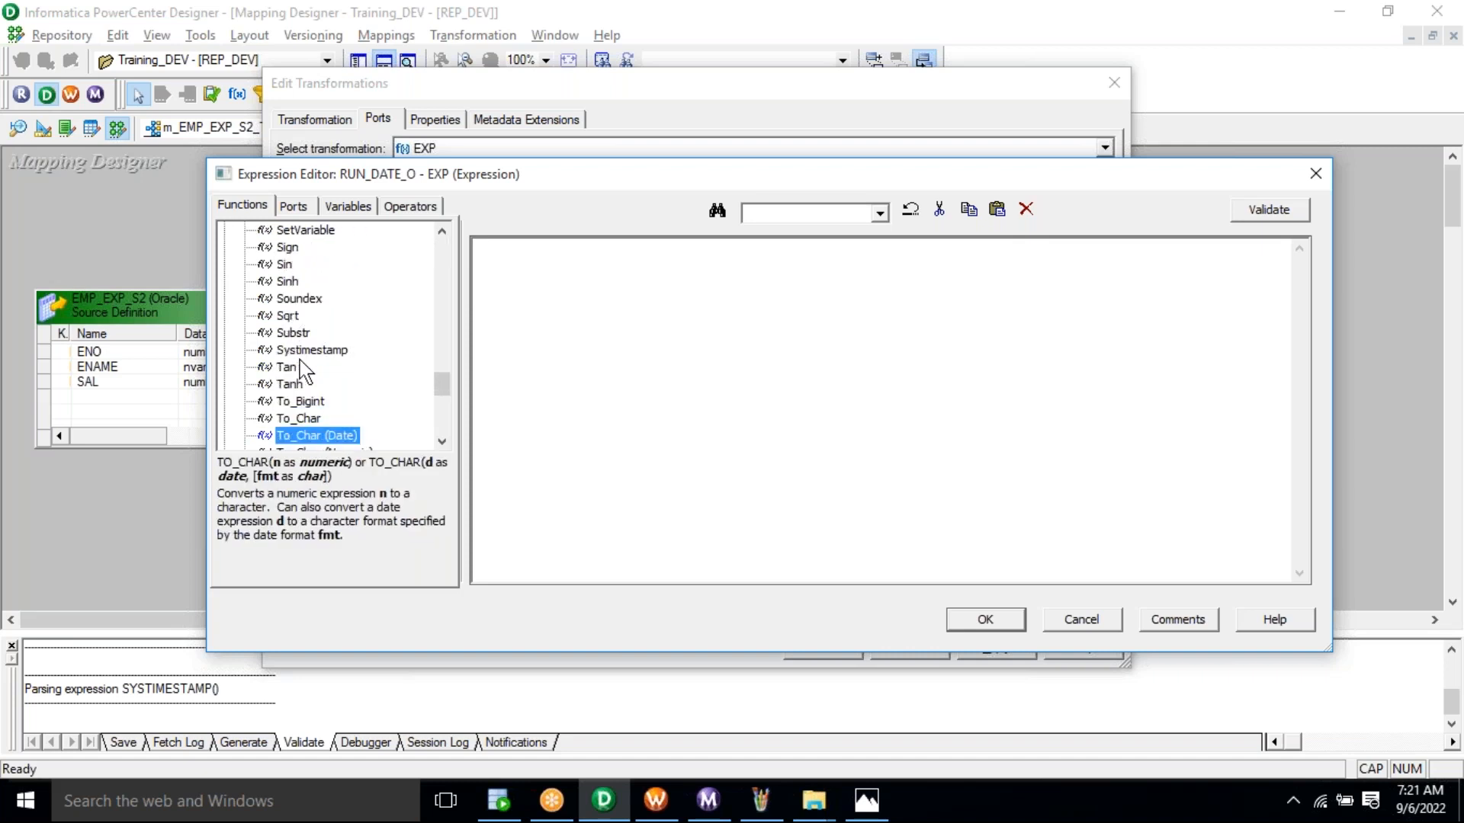
key("Down")
key("Down")
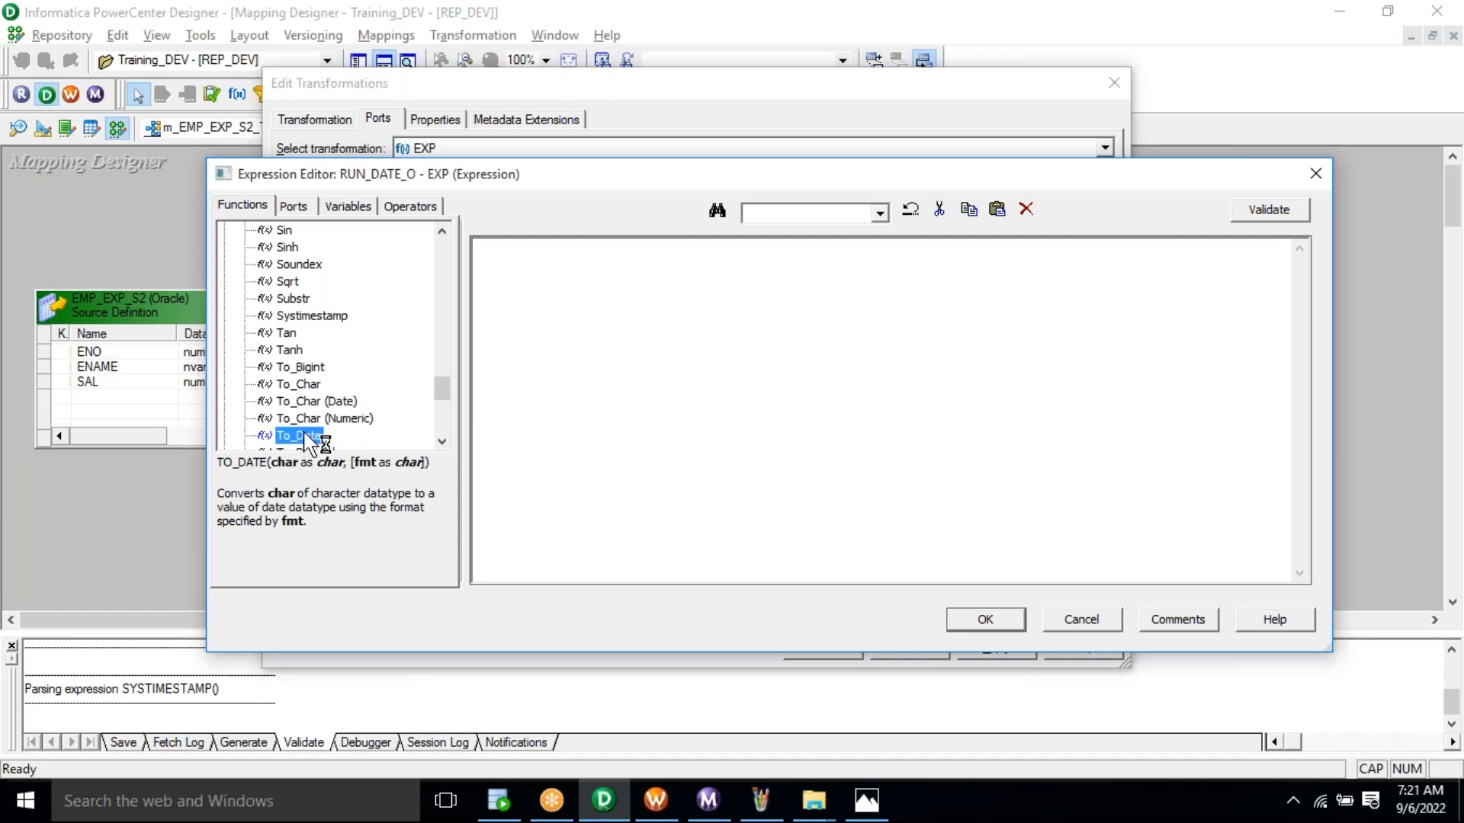
double_click(298, 436)
Fill in the TO_DATE arguments so the RUN_DATE_O expression reads TO_DATE('7/8/2019','DD/MM/YYYY').
type("'7/8'")
key("Left")
type("/2019")
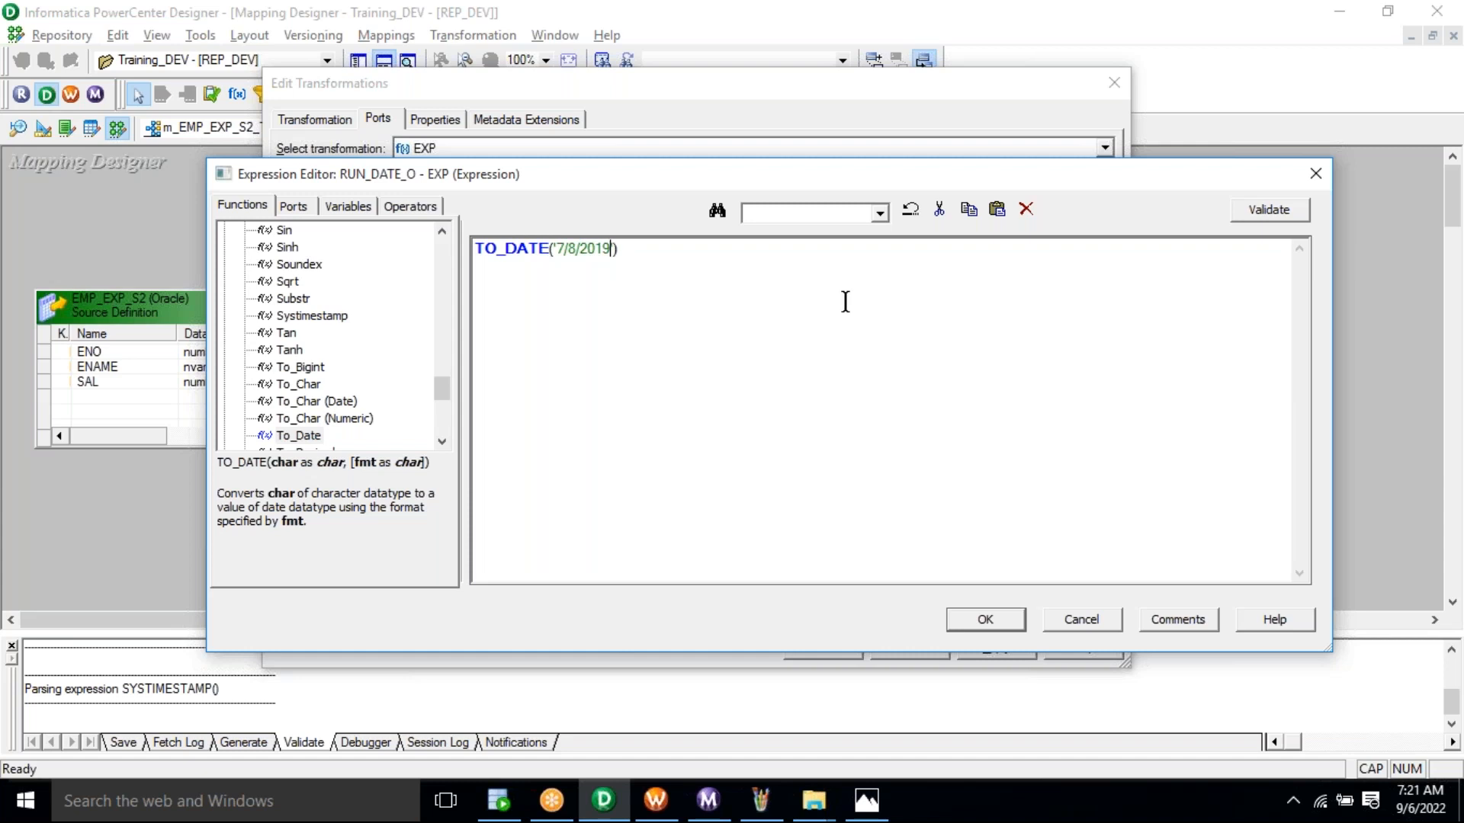
key("Right")
type(",")
type("''")
type("DD")
type("/")
type("MM/")
type("YYYY")
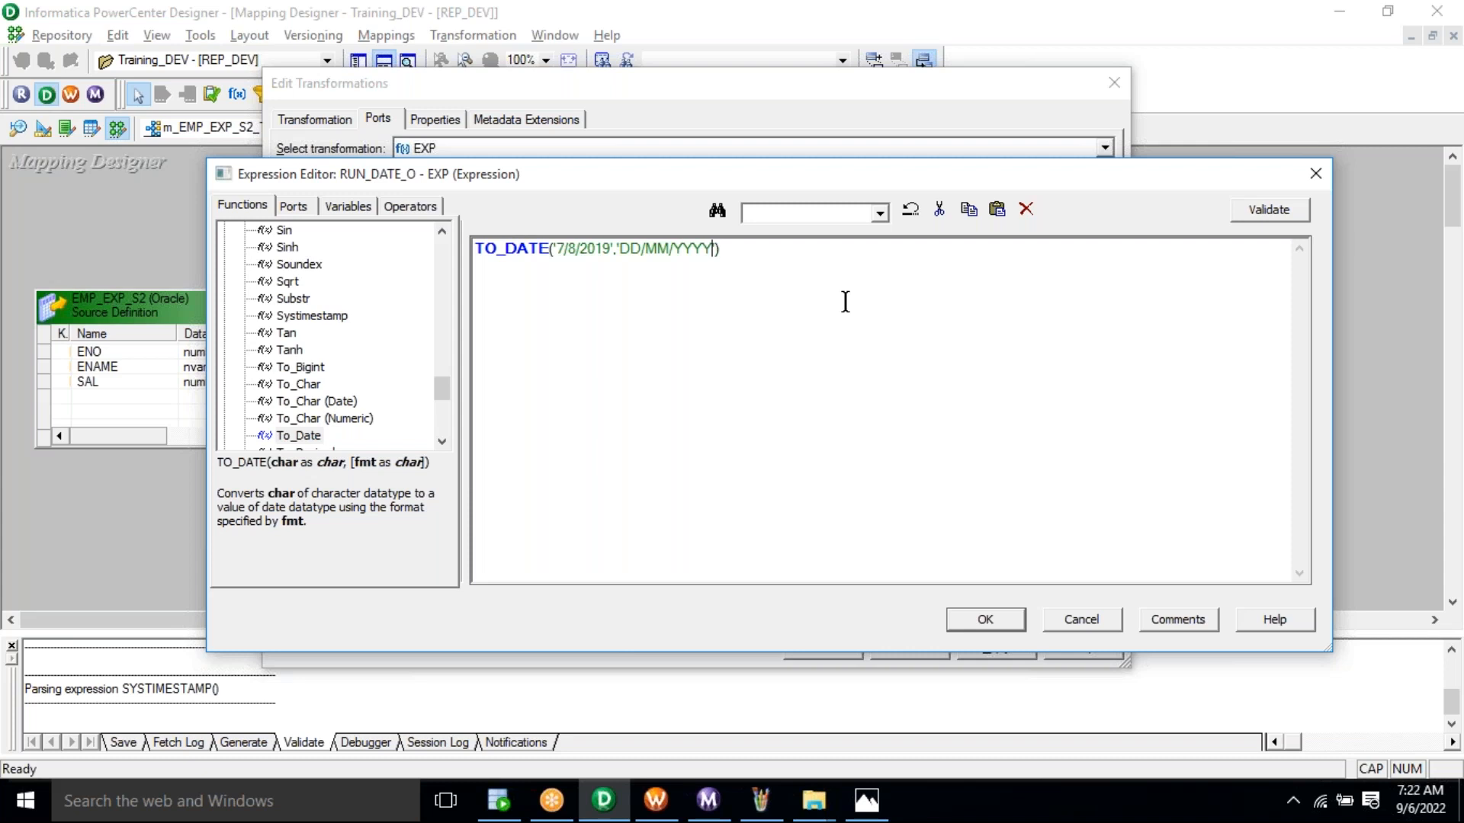
Validate the RUN_DATE_O expression and accept it.
key("ctrl+a")
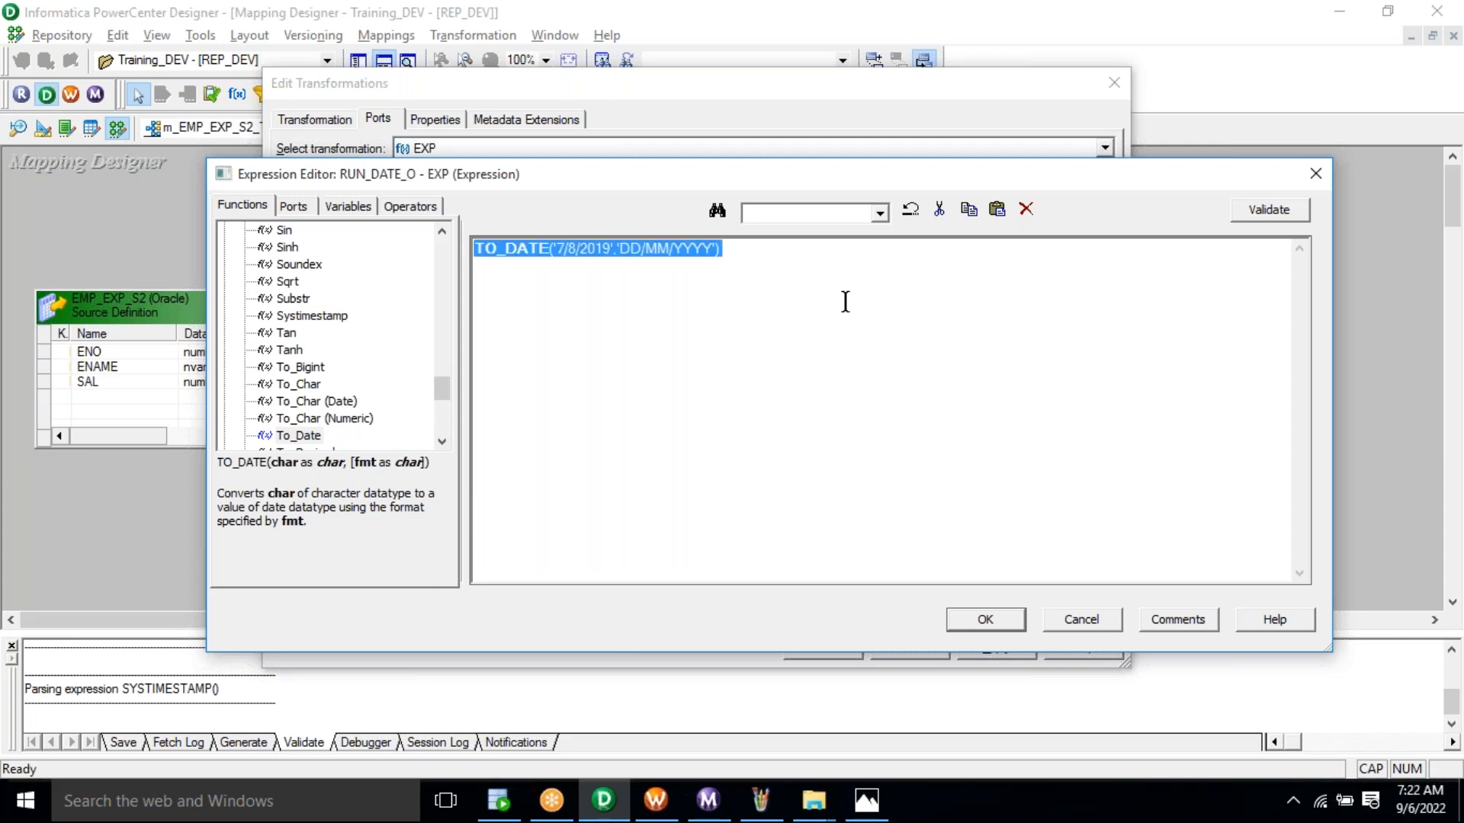
left_click(844, 302)
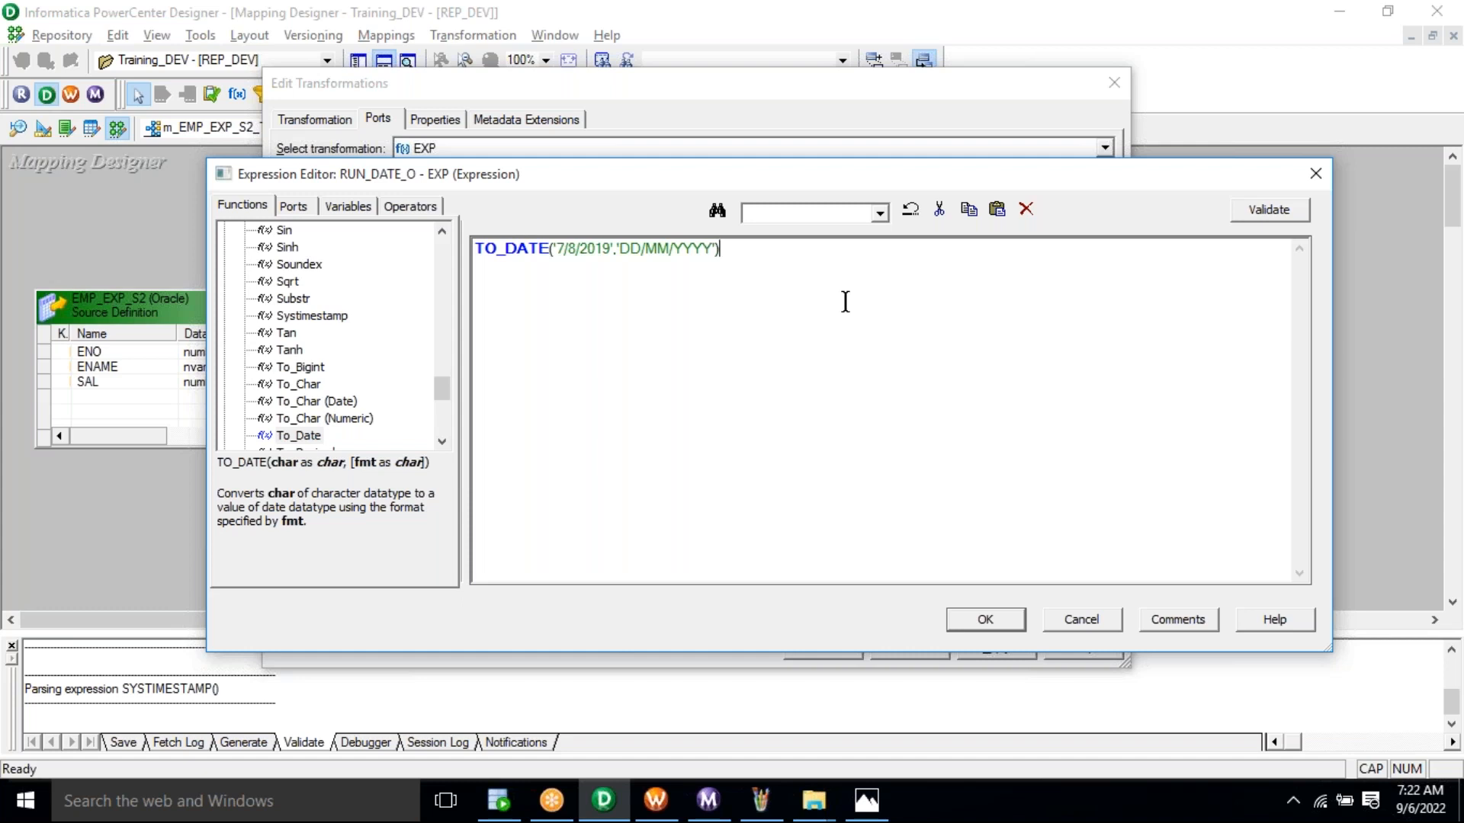
key("ctrl+a")
left_click(845, 301)
left_click(1241, 206)
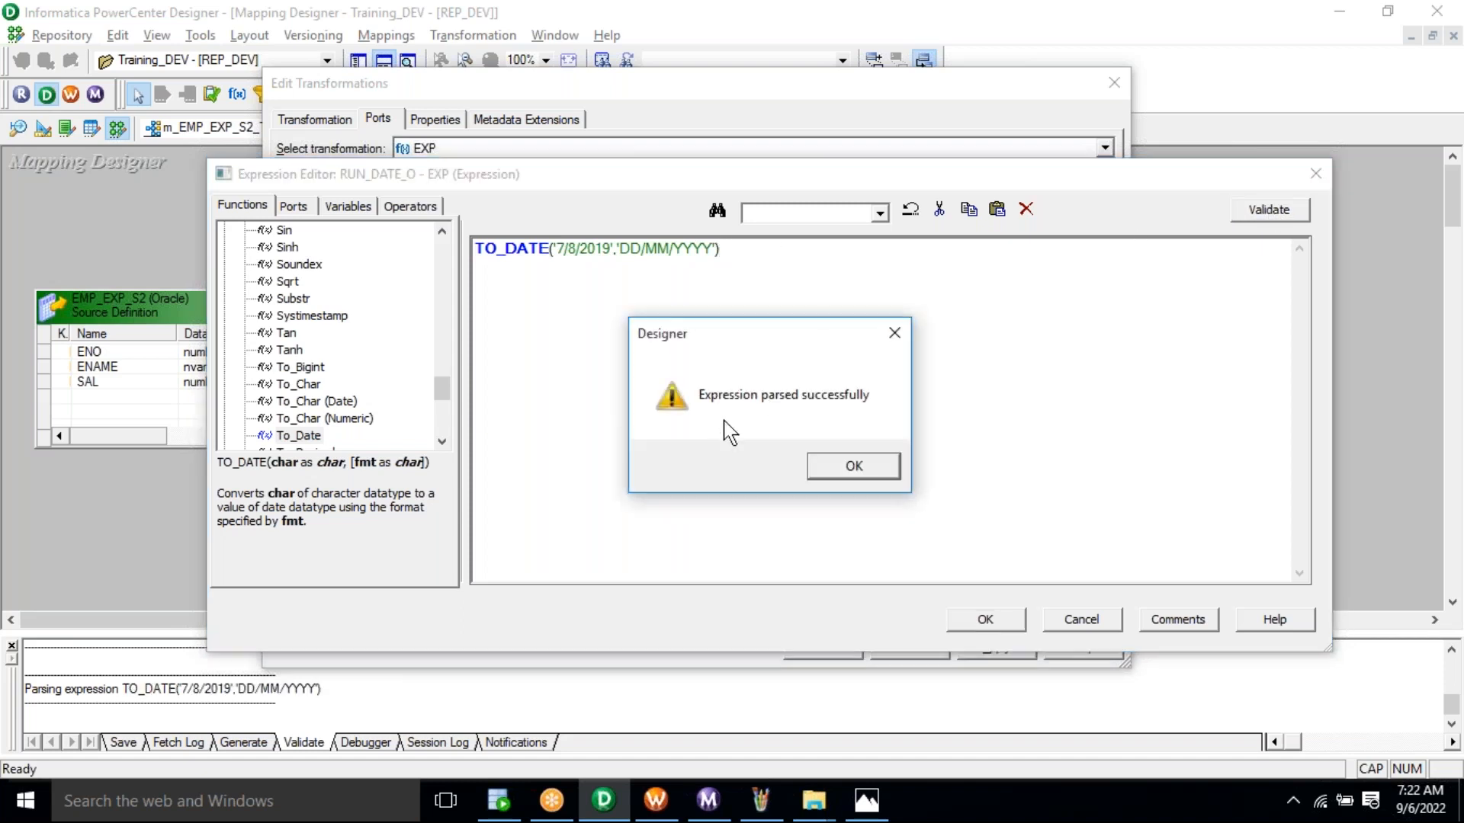
left_click(855, 466)
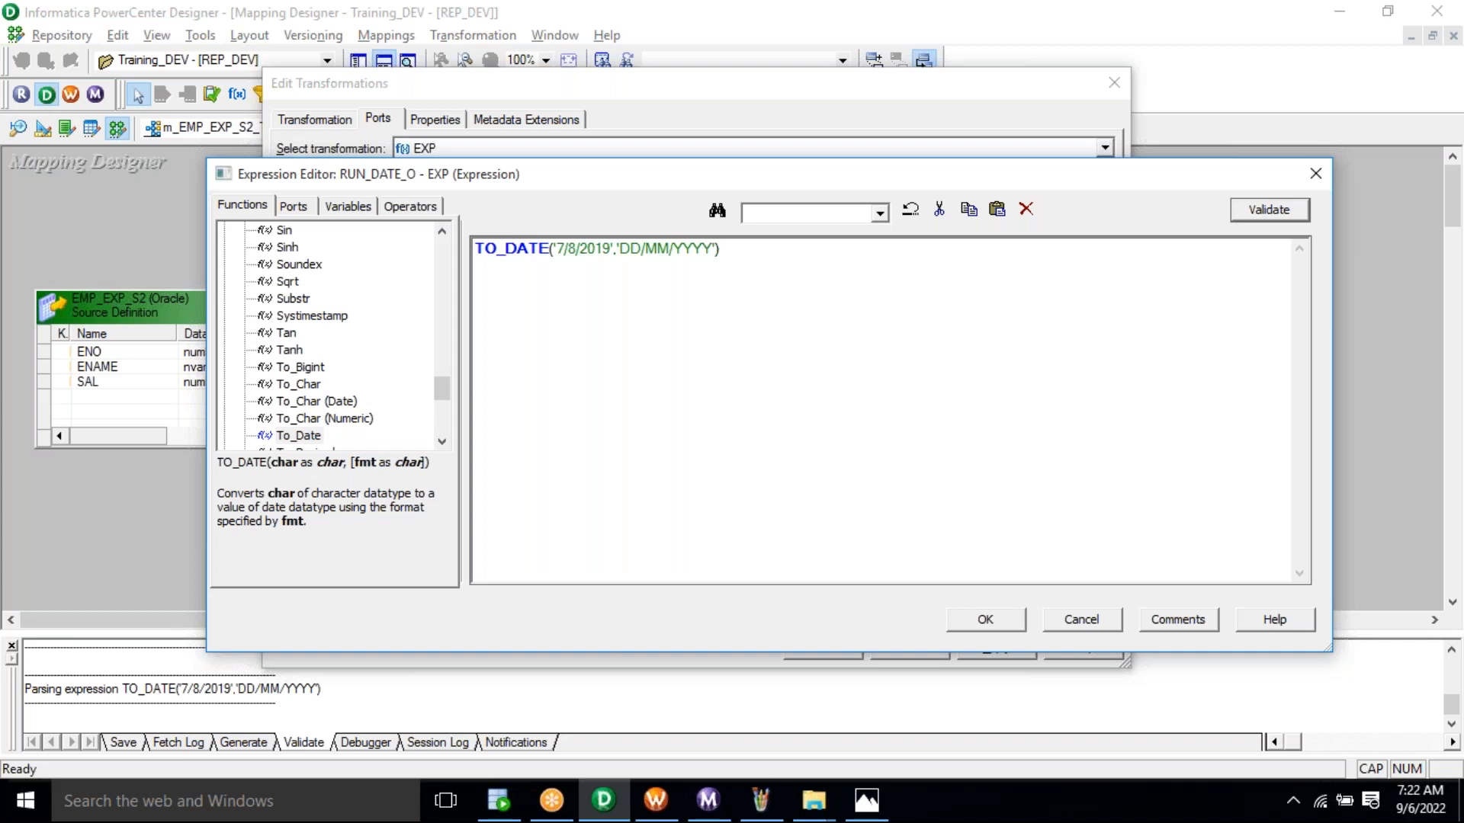
left_click(985, 620)
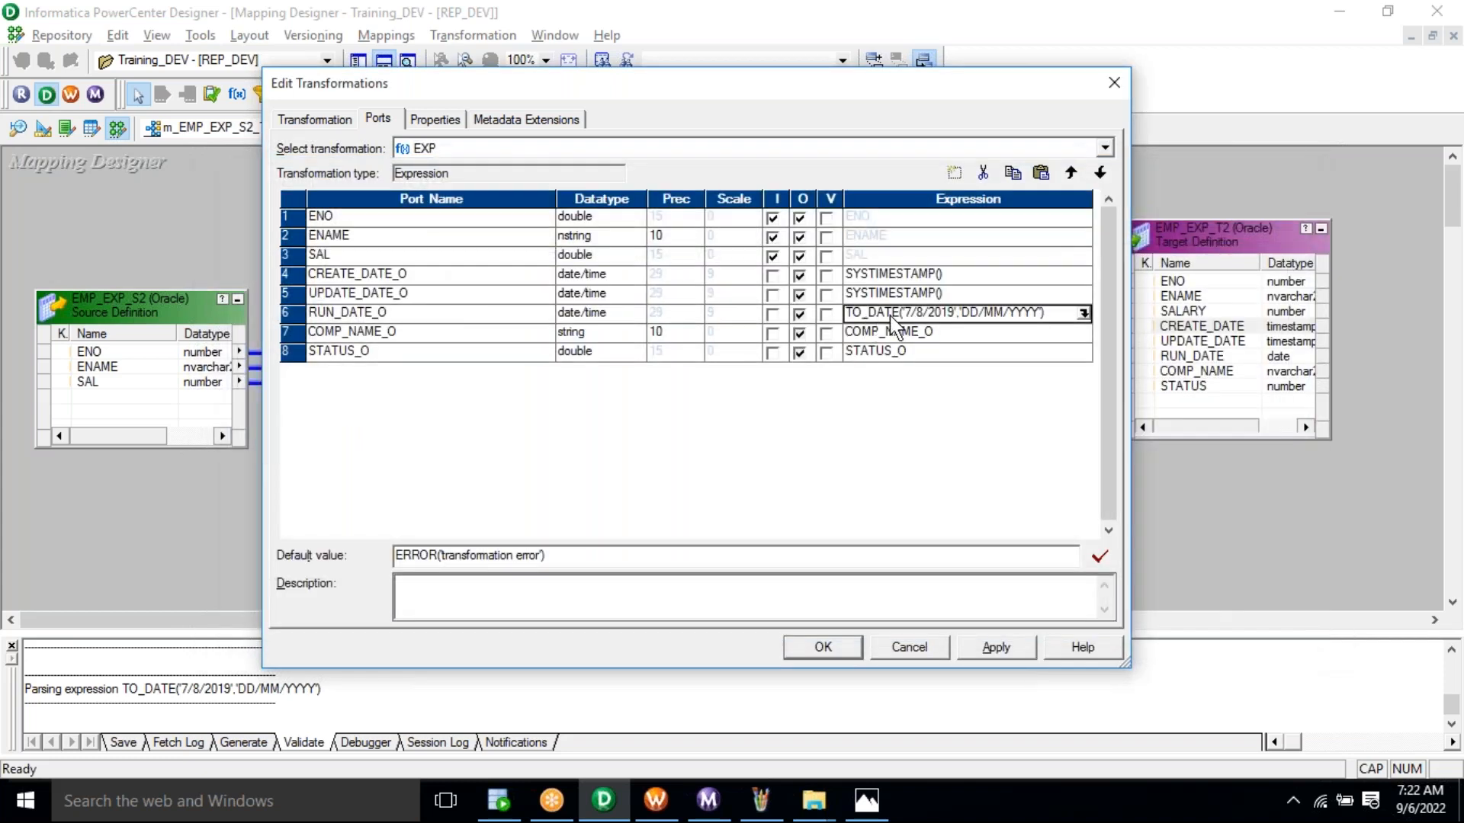
Check the company name in the 7_EXP.bmp notes, replace the COMP_NAME_O port's expression with 'HP', and validate it.
left_click(967, 334)
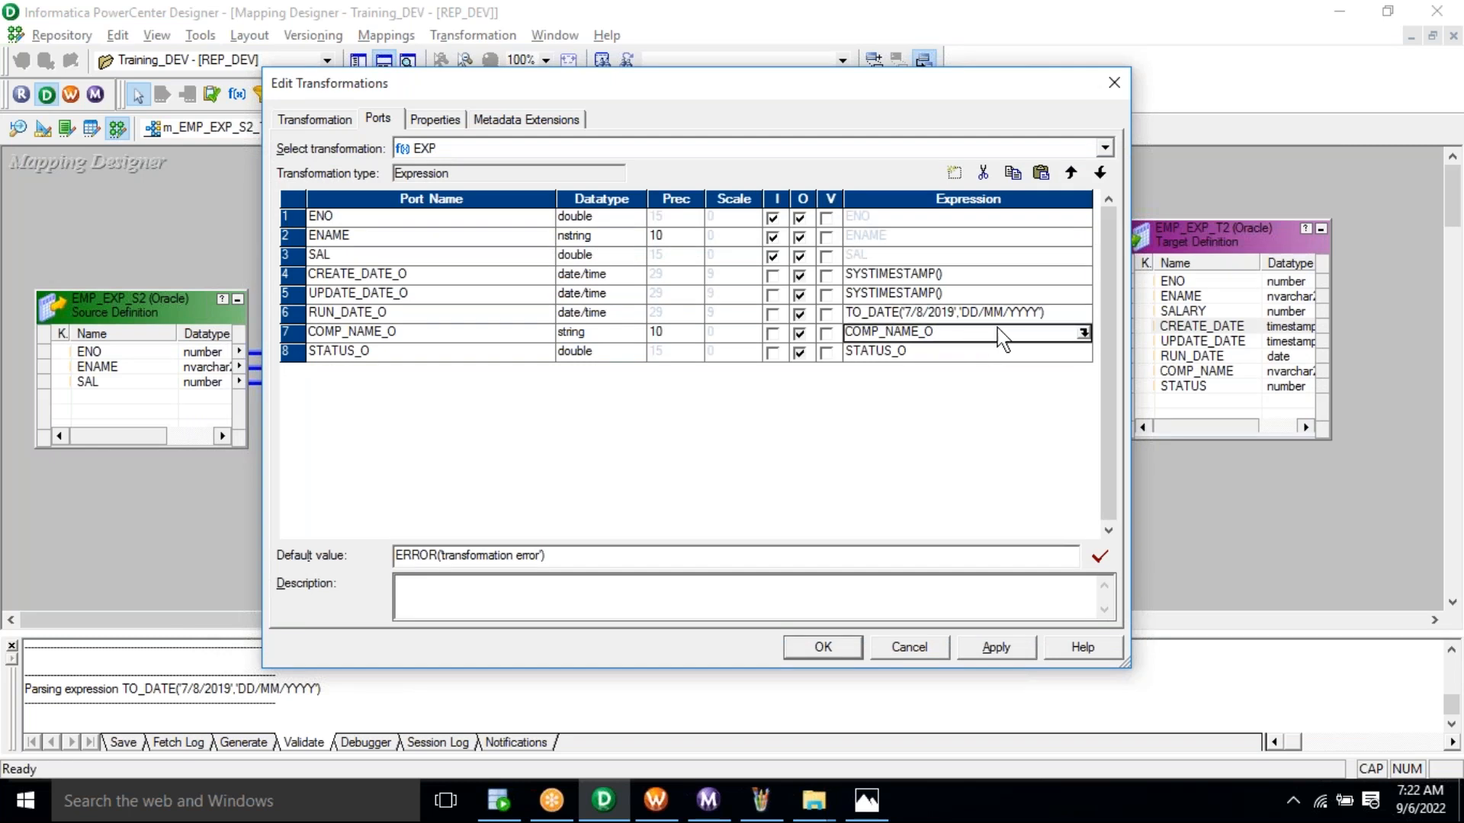
left_click(1084, 334)
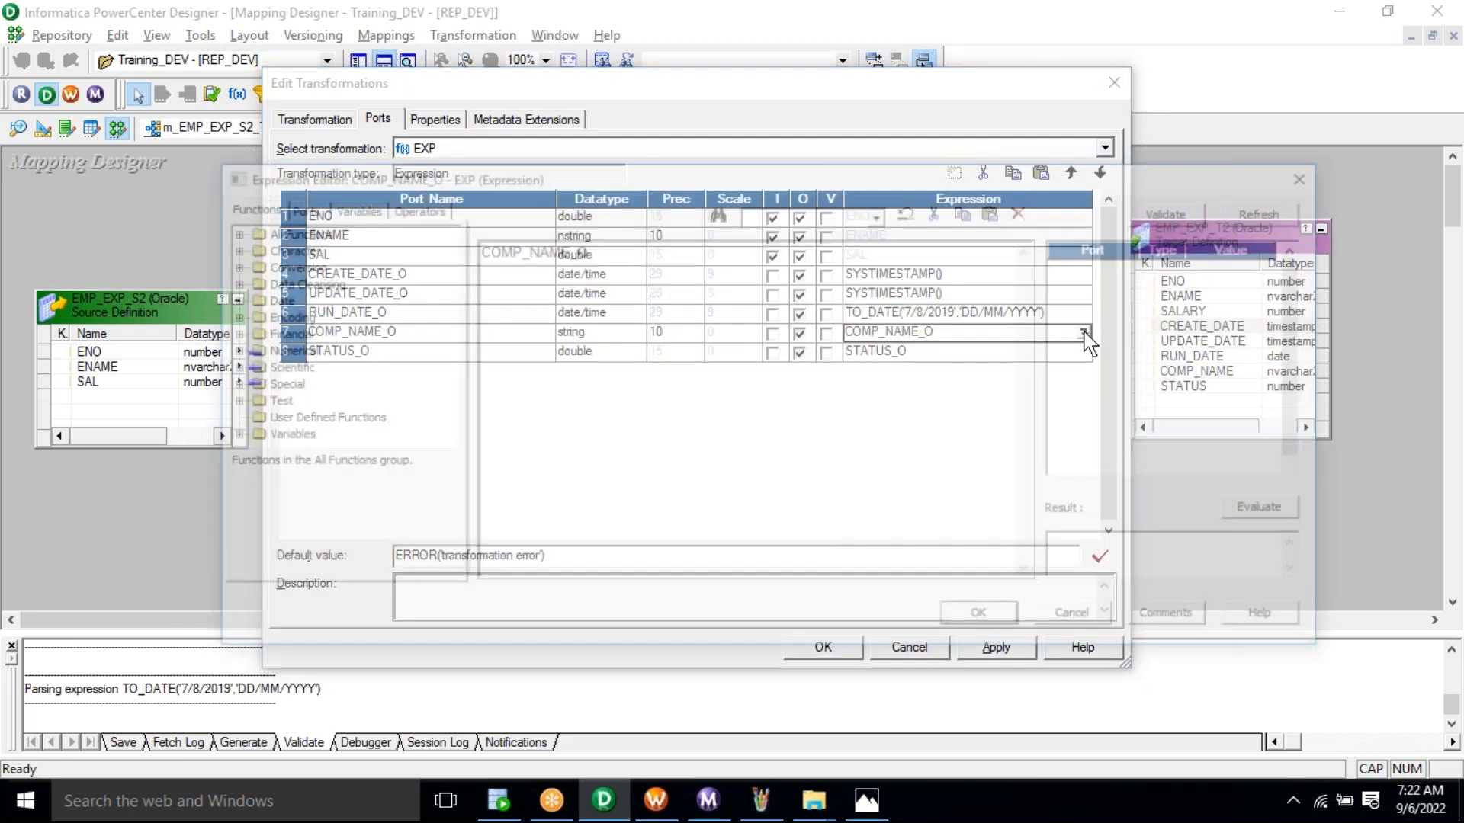
key("Delete")
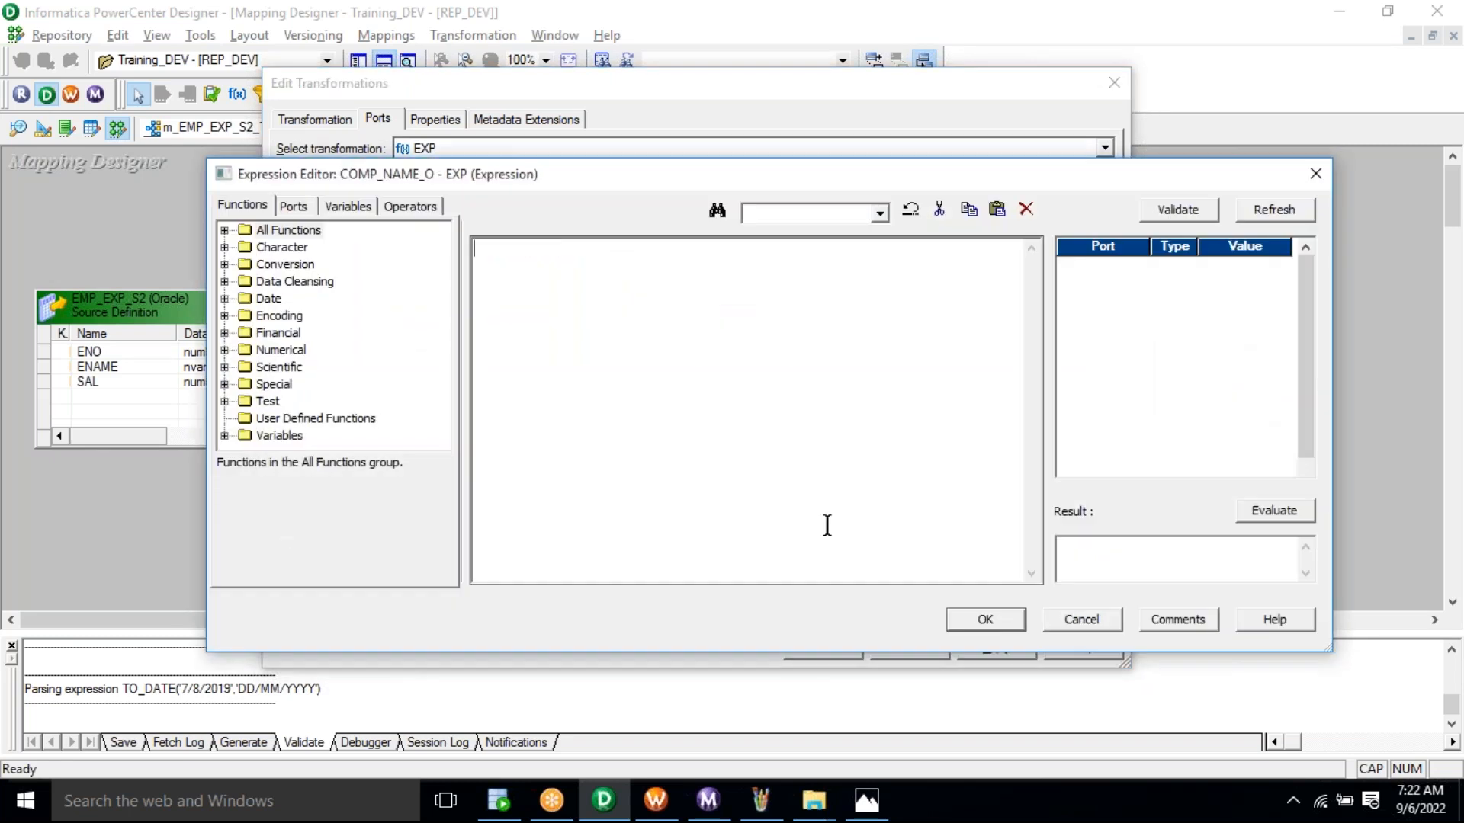
left_click(866, 802)
key("alt+Tab")
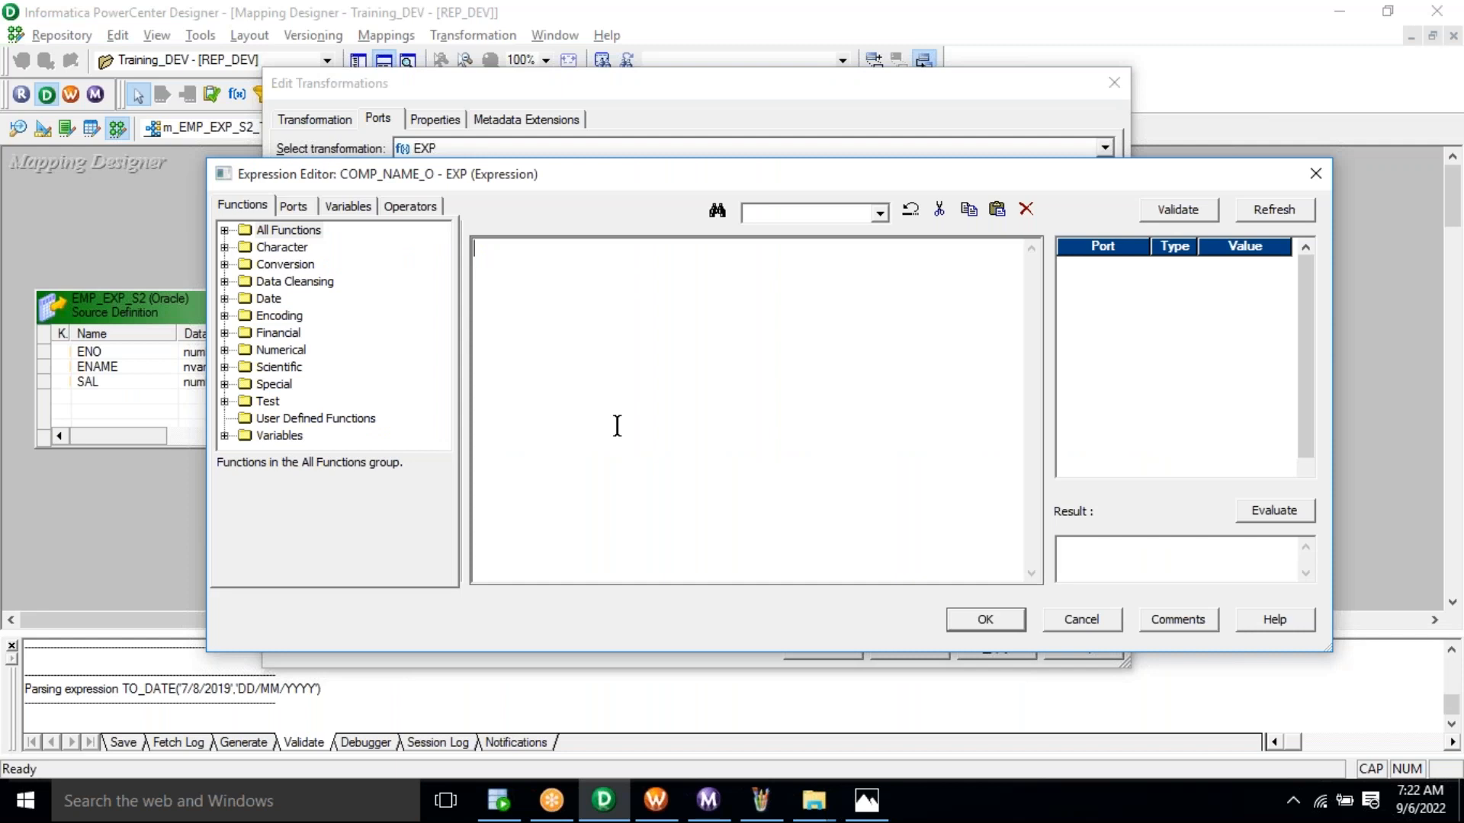
type("\"")
type("H")
type("P")
key("ctrl+a")
left_click(617, 427)
left_click(985, 620)
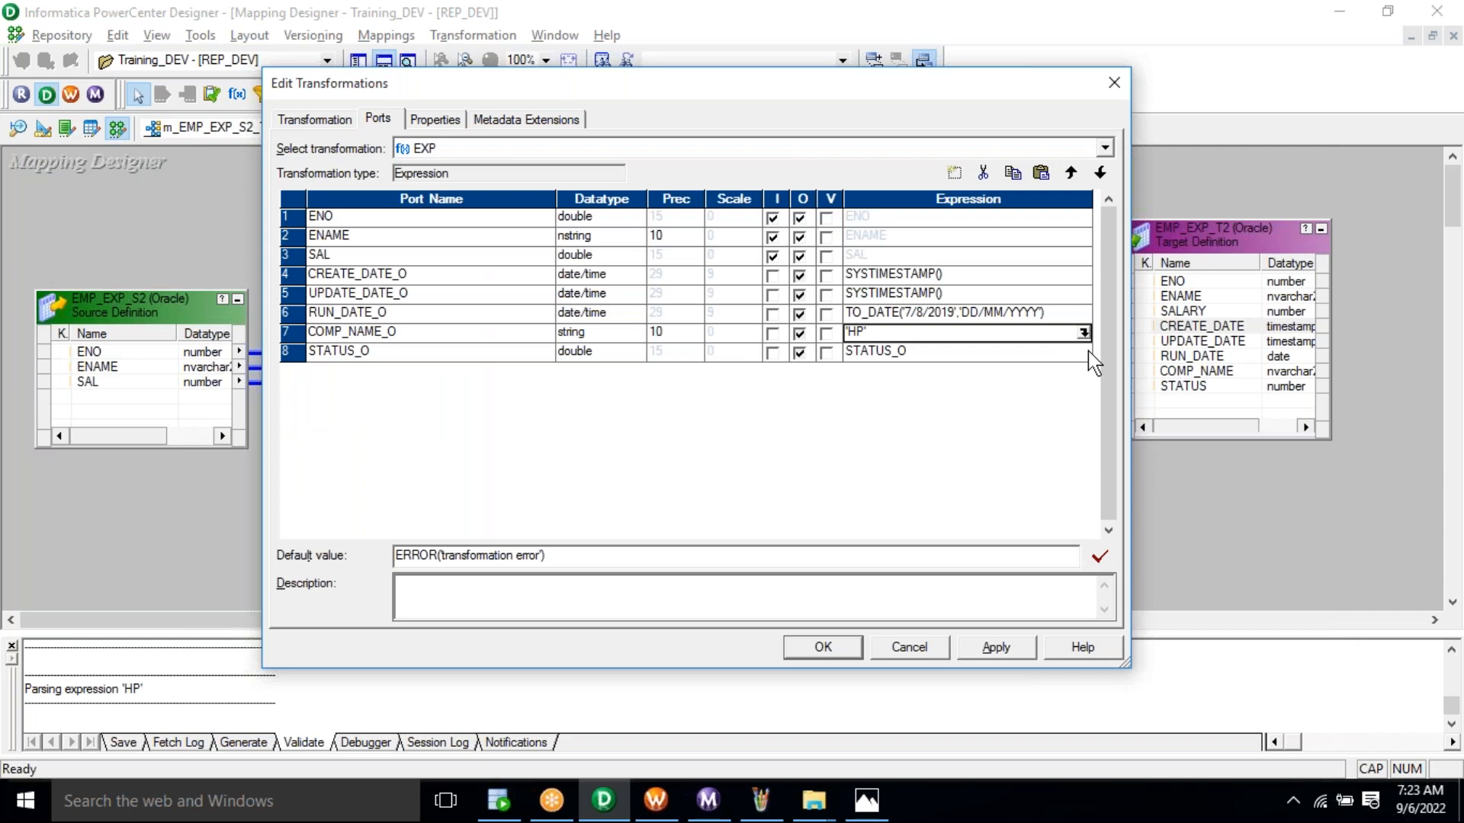
Replace the STATUS_O port's expression with 1, validate it, and accept it.
left_click(1087, 350)
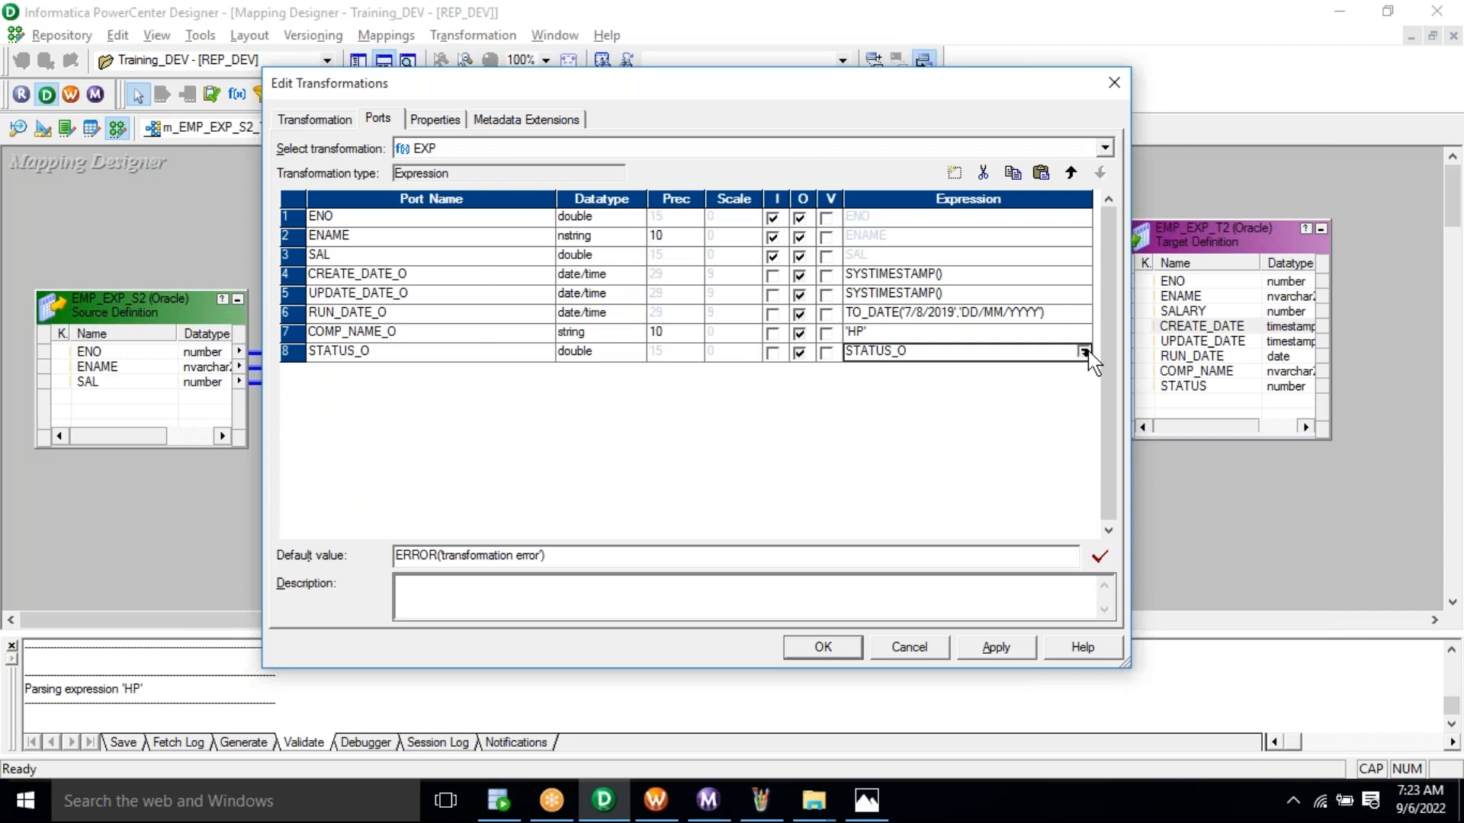
left_click(1086, 353)
key("ctrl+a")
key("Delete")
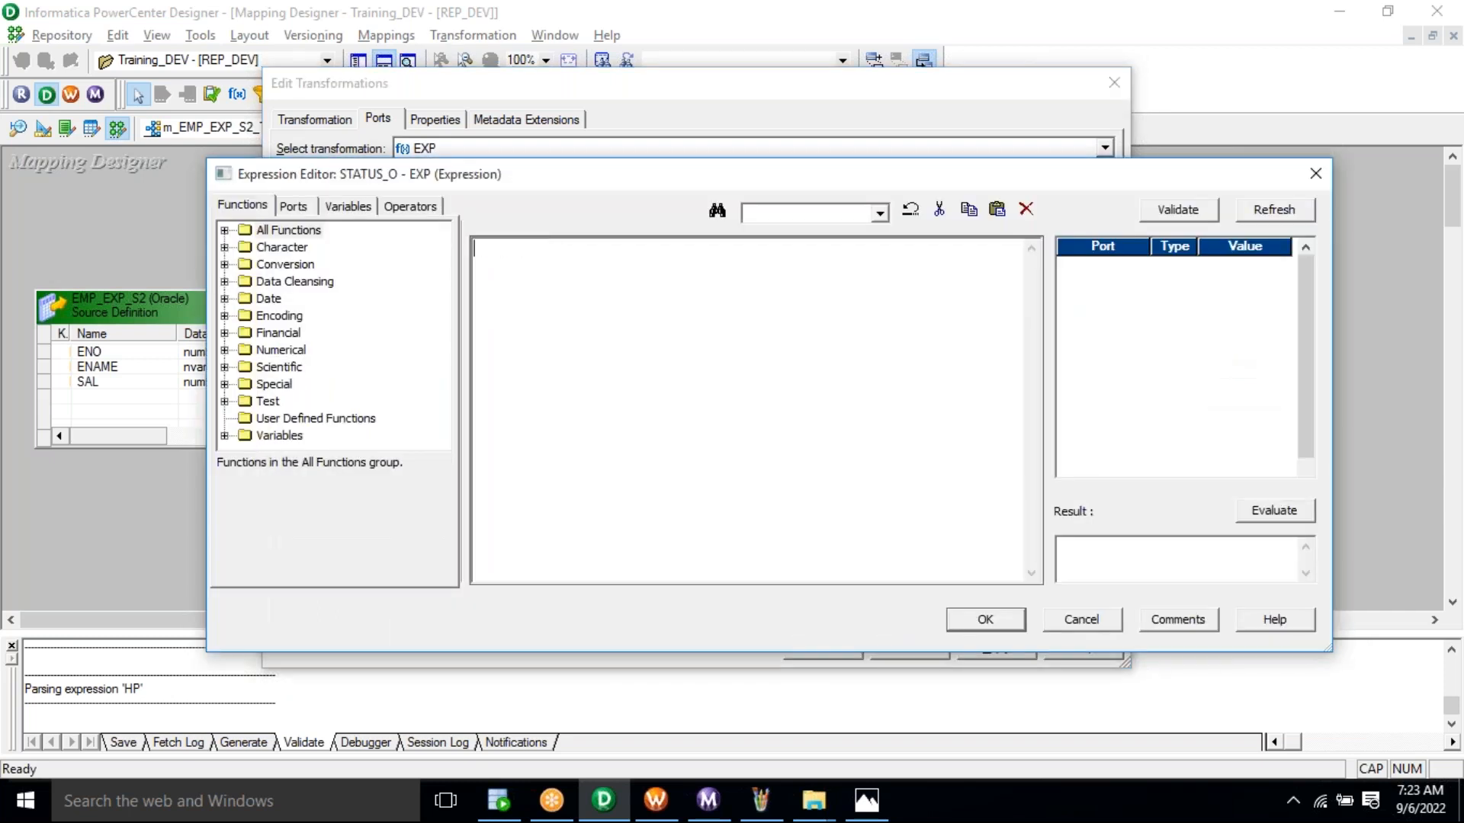
type("1")
key("ctrl+a")
left_click(482, 249)
left_click(1188, 214)
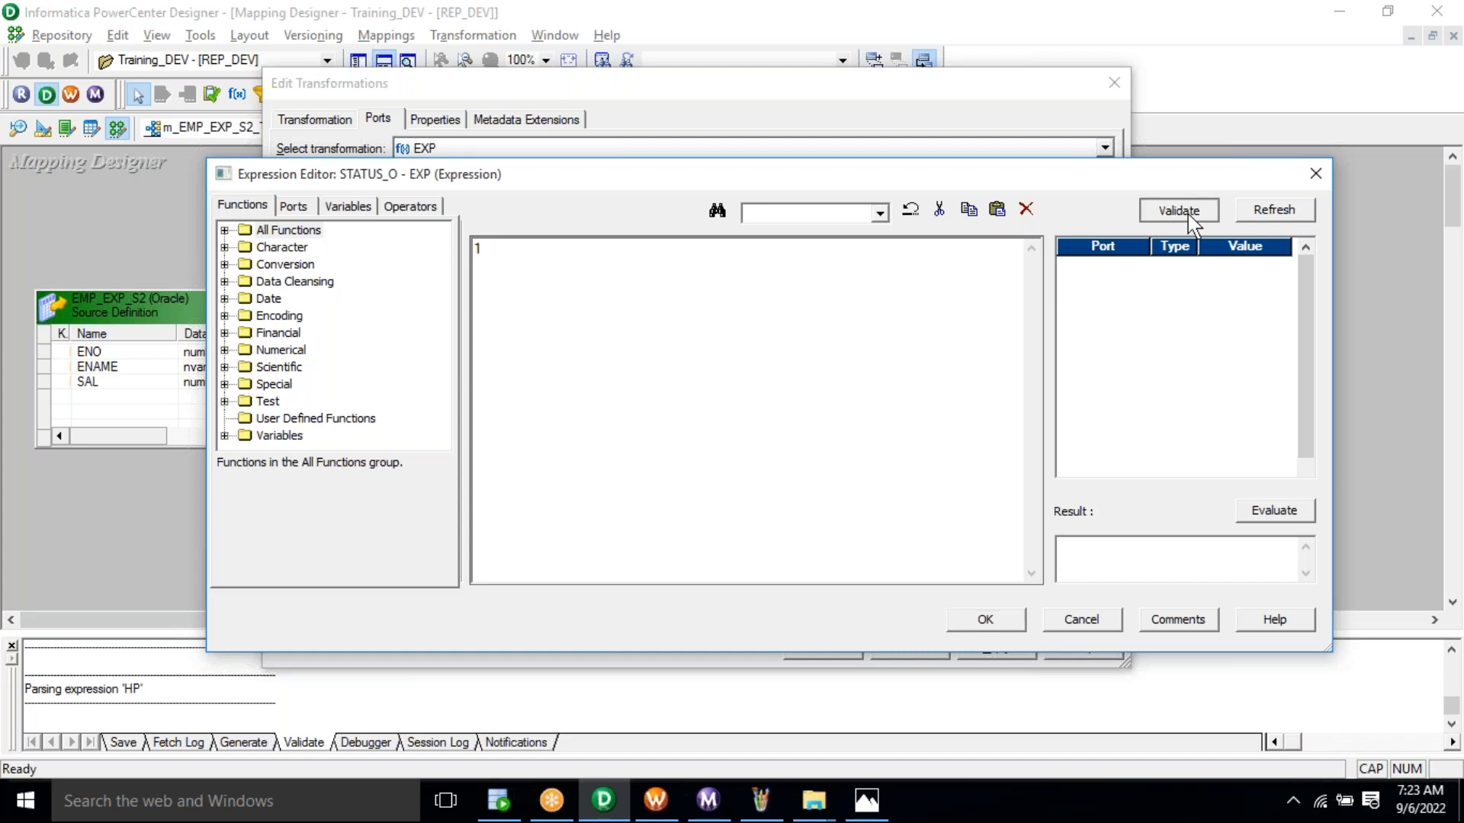
left_click(852, 463)
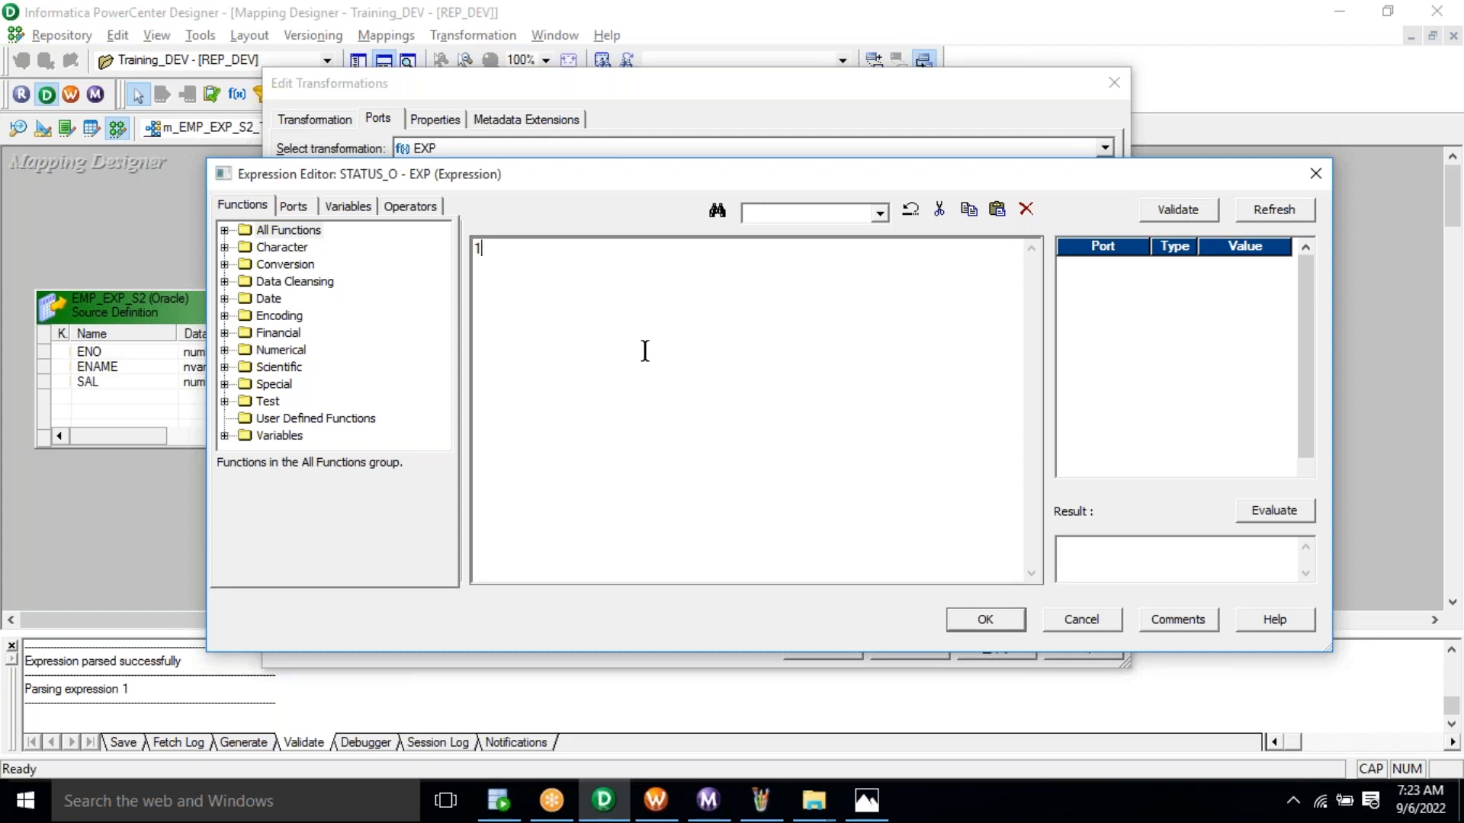
left_click(985, 622)
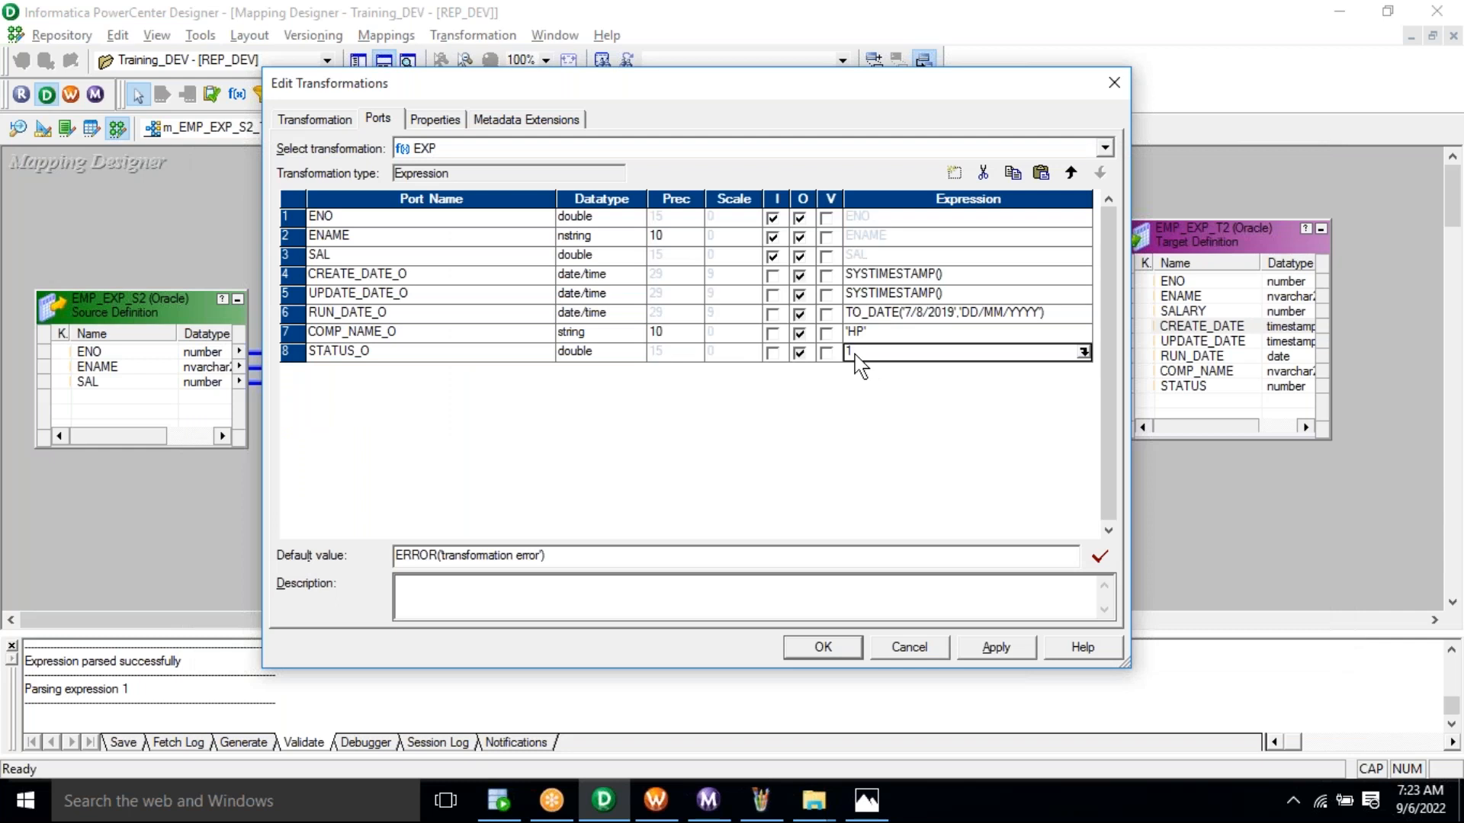
Review the expressions of the five output ports, especially the date string and format in RUN_DATE_O.
left_click(900, 334)
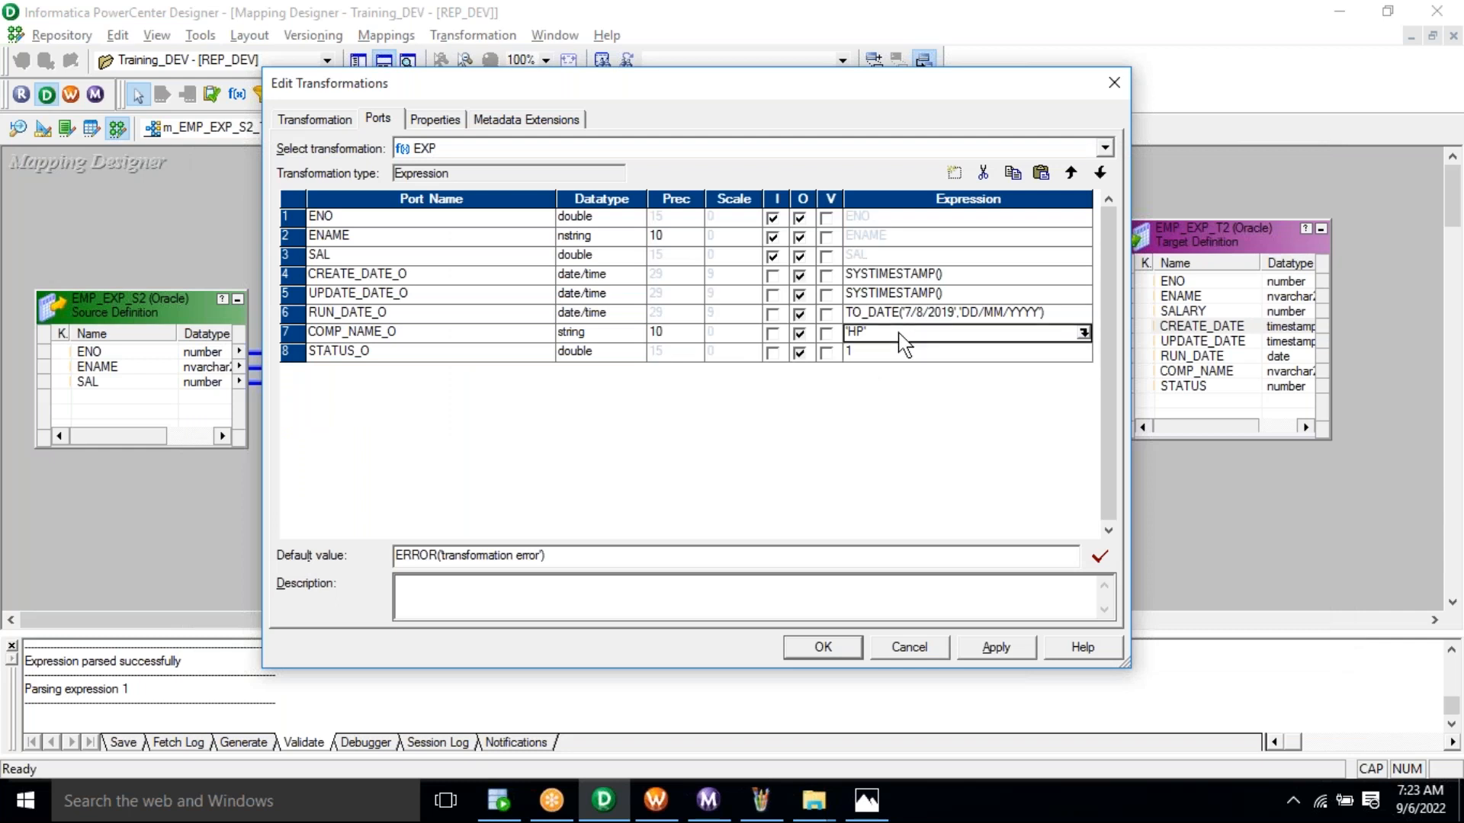
left_click(972, 318)
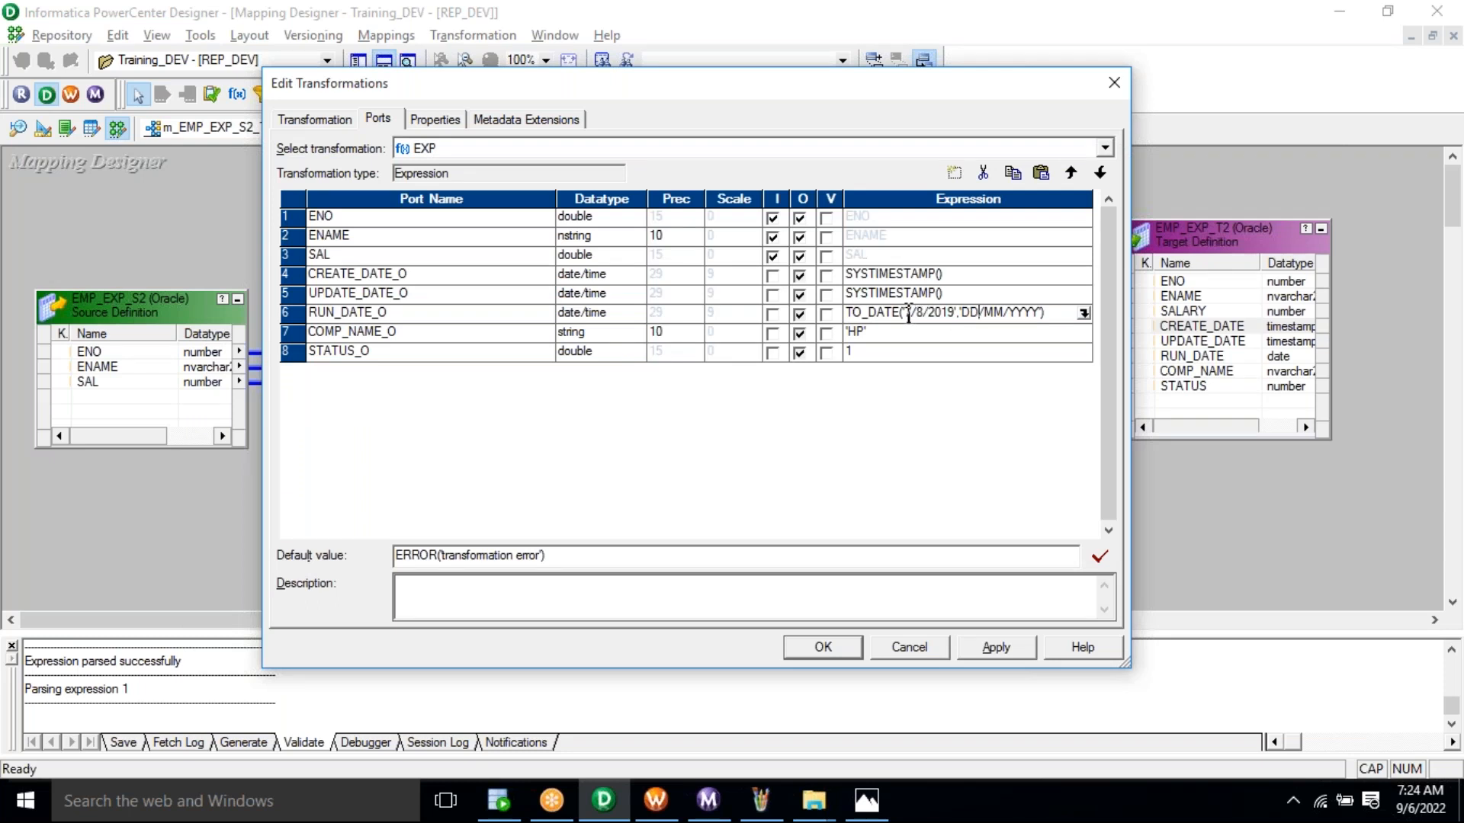
left_click_drag(911, 313, 959, 314)
left_click(951, 331)
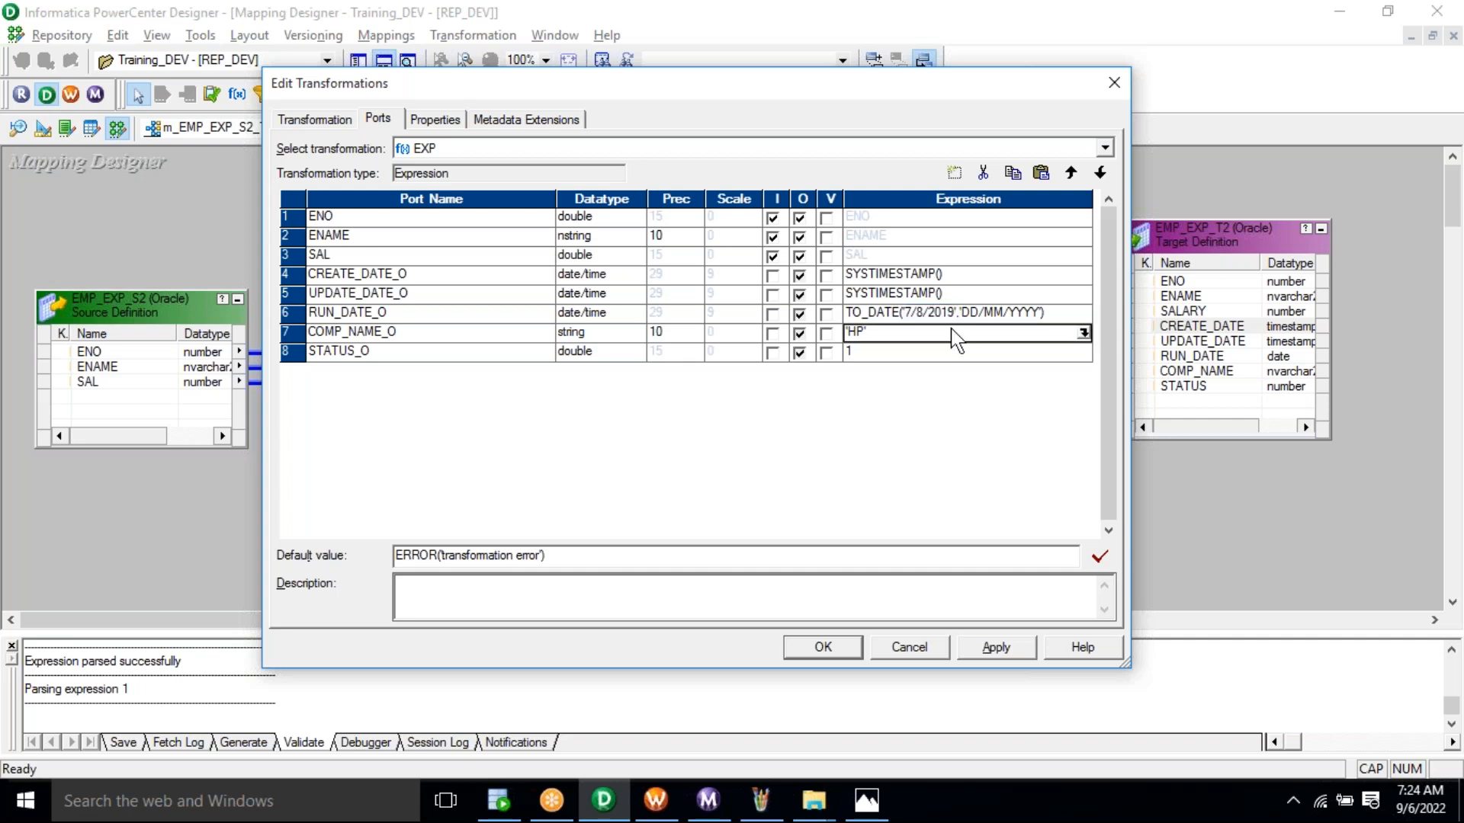
left_click(943, 316)
left_click(942, 314)
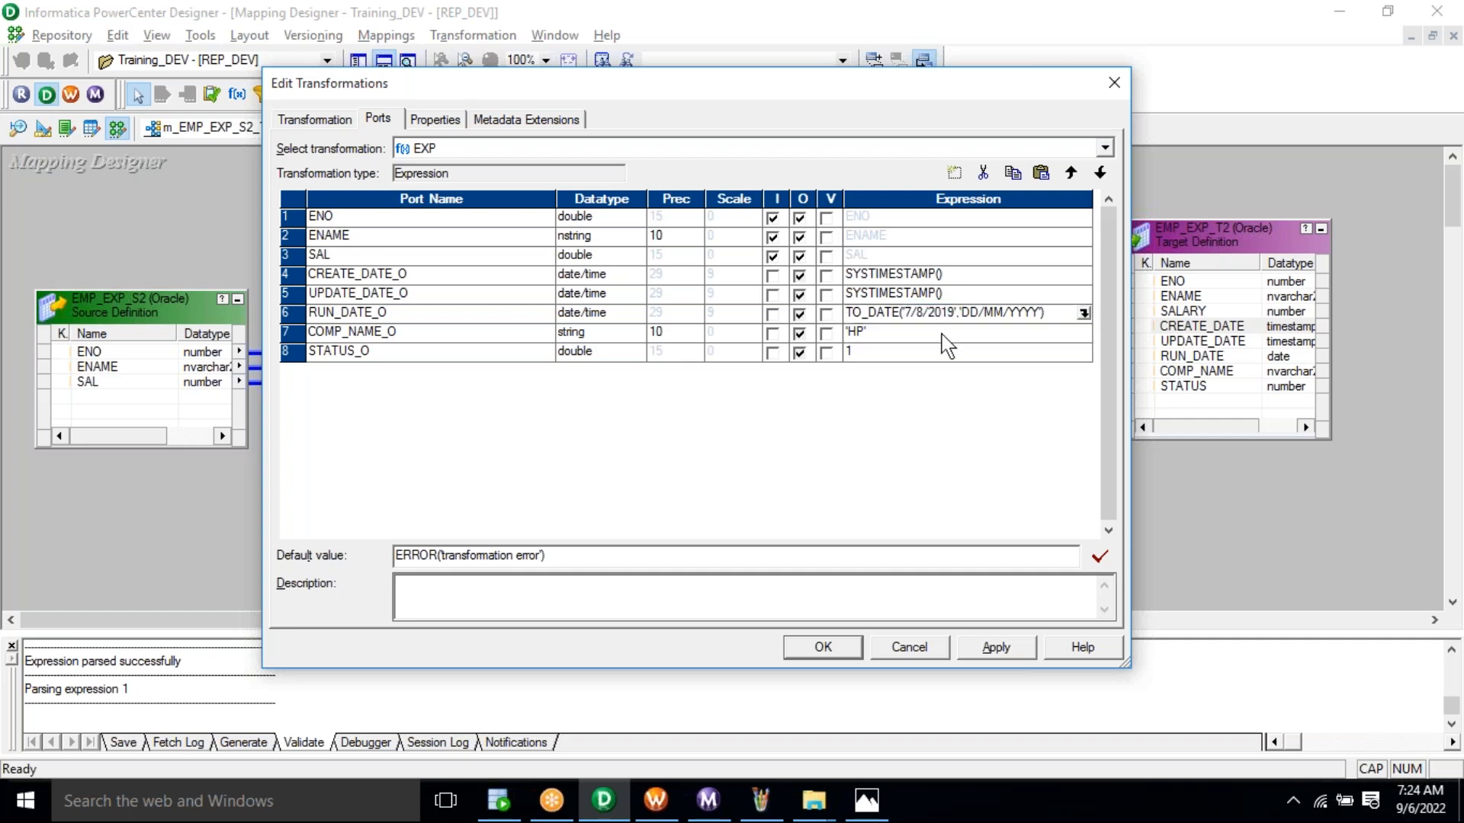
left_click(943, 338)
left_click(941, 355)
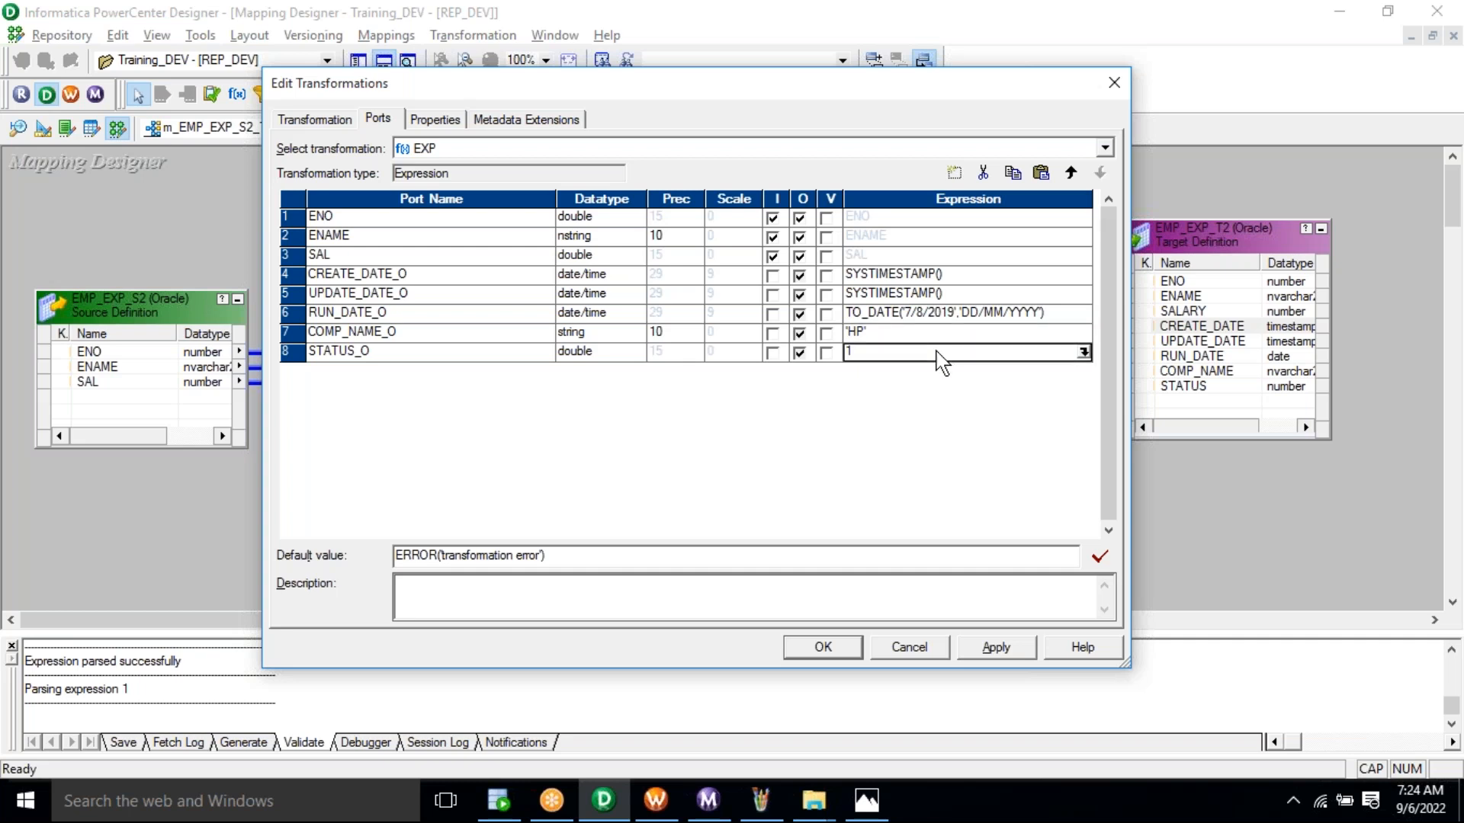
left_click(929, 276)
left_click(934, 292)
left_click(885, 312)
left_click_drag(905, 312, 962, 313)
left_click_drag(853, 314, 951, 313)
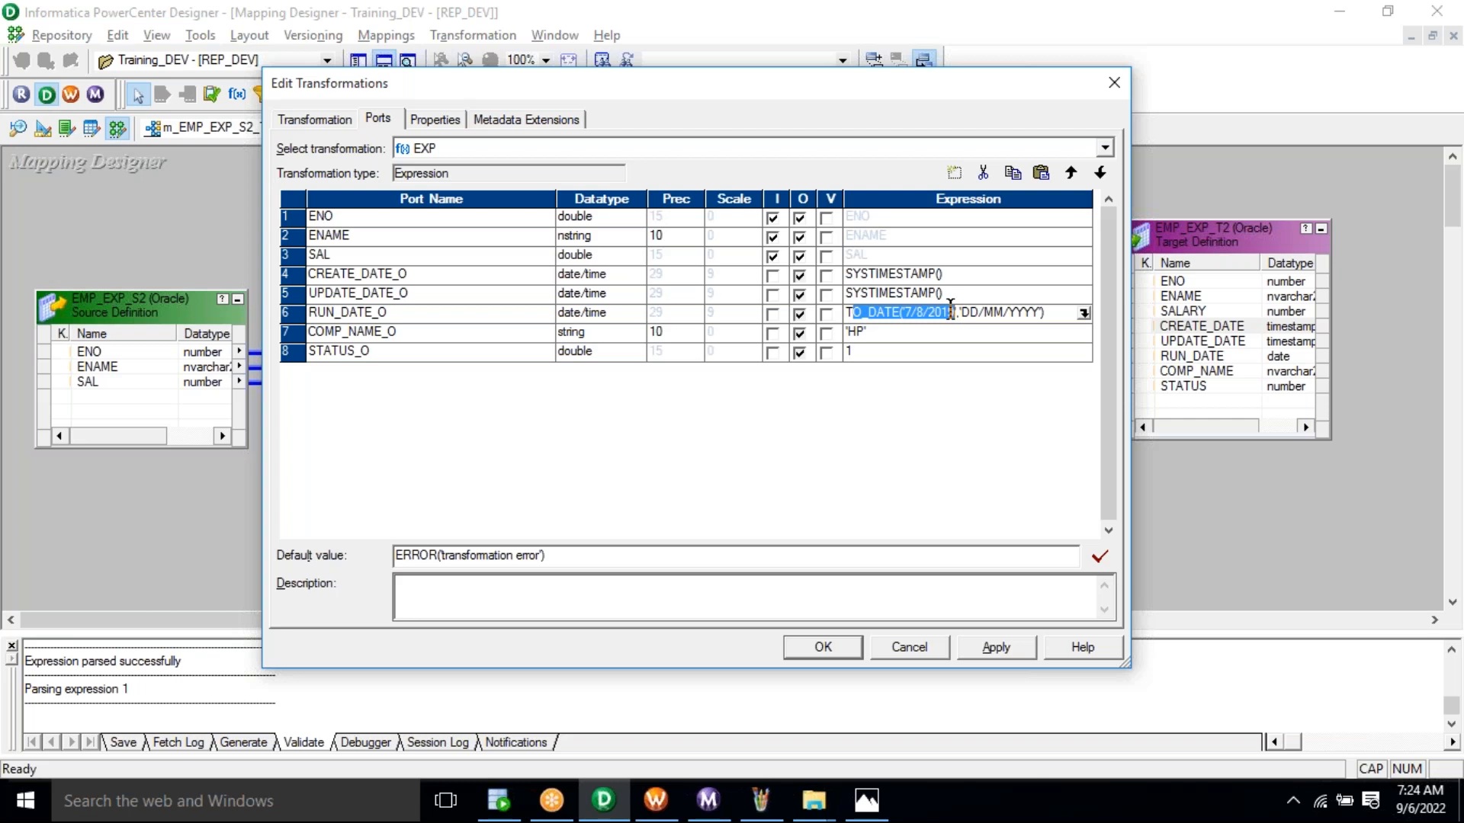
left_click(950, 313)
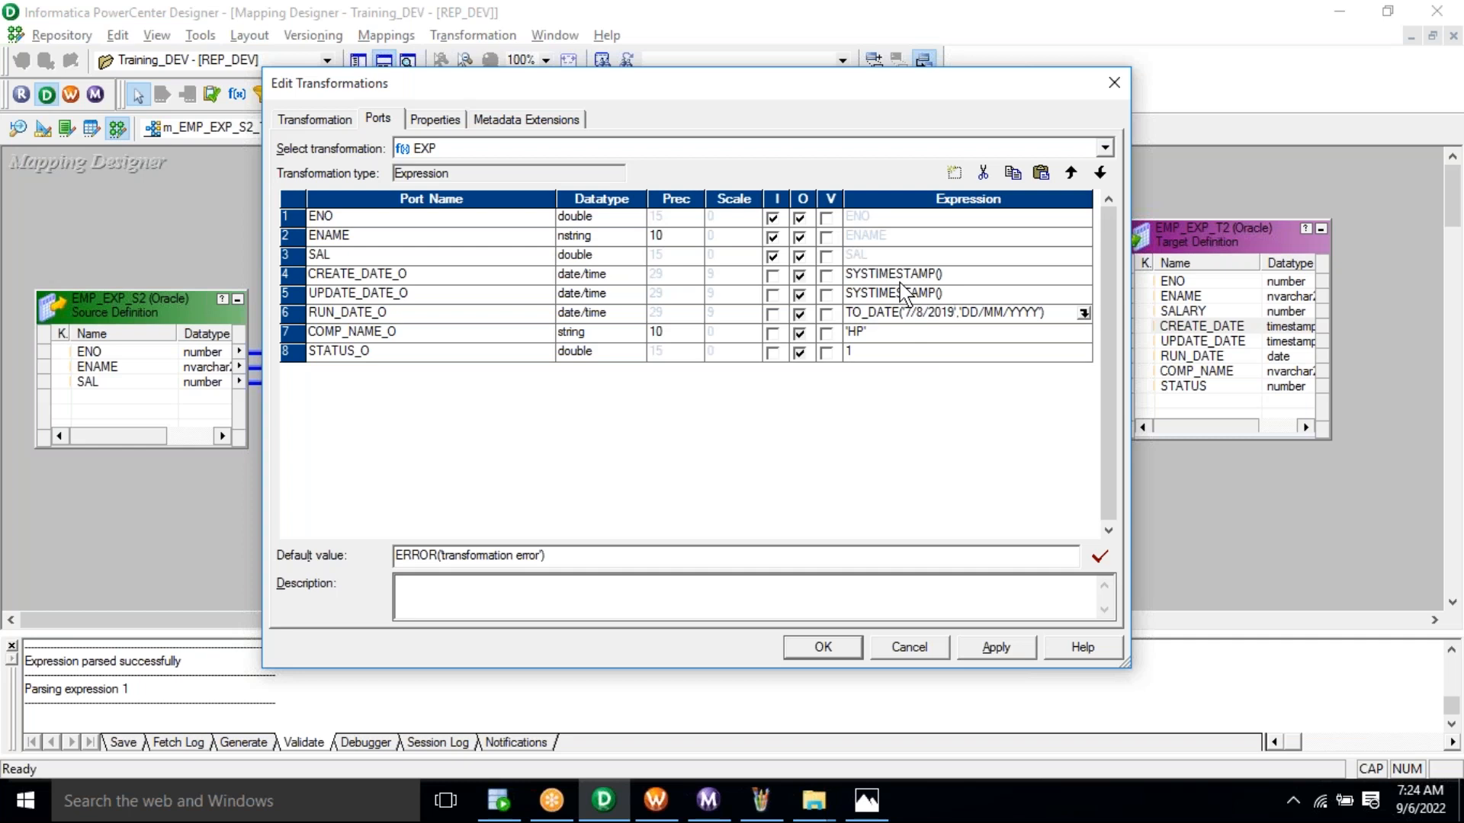
Apply the EXP transformation's port changes and link all its ports to the corresponding EMP_EXP_T2 target columns.
left_click(997, 649)
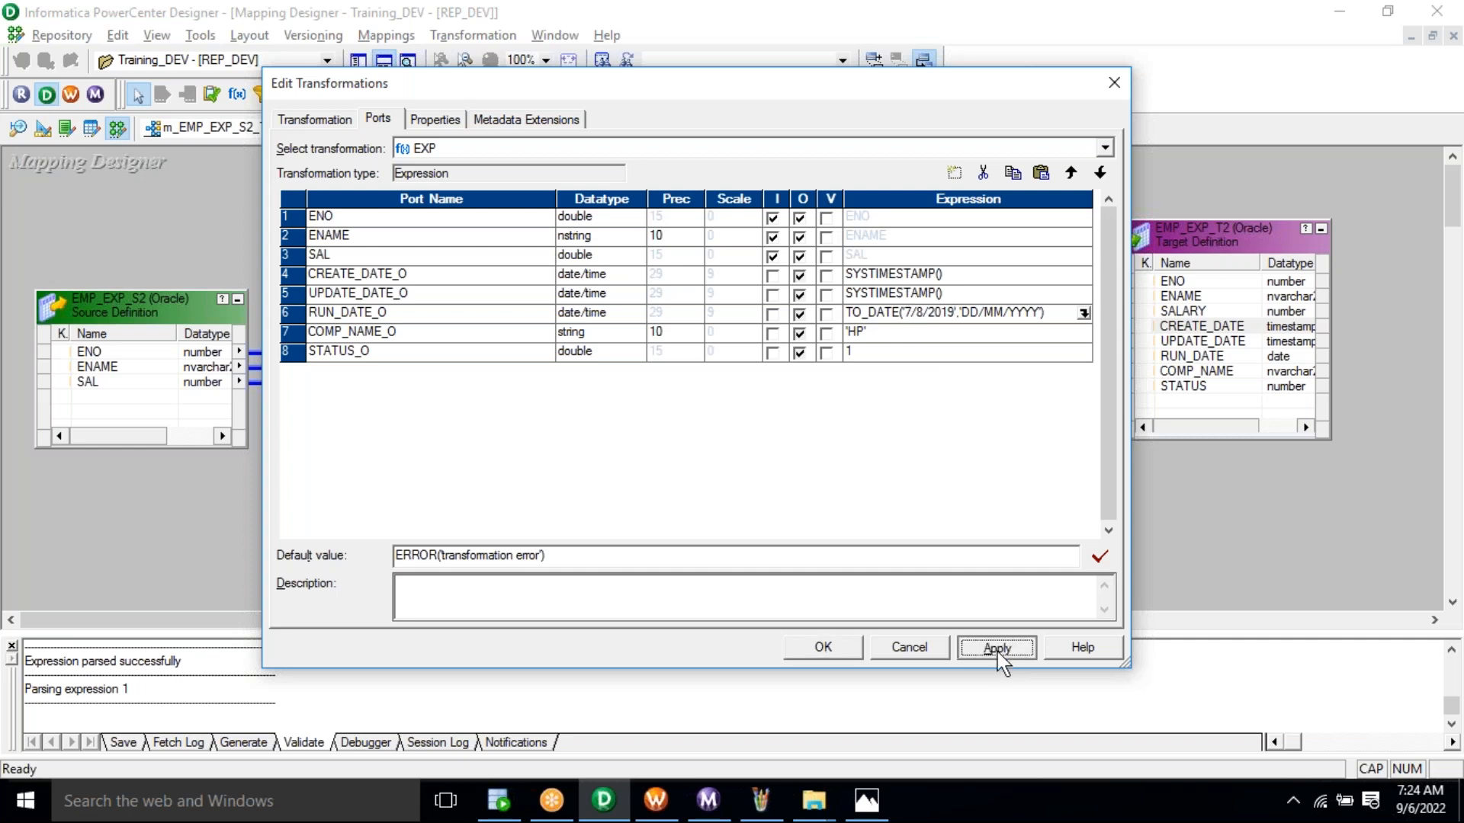
left_click(822, 647)
left_click(789, 331)
right_click(793, 333)
left_click(827, 337)
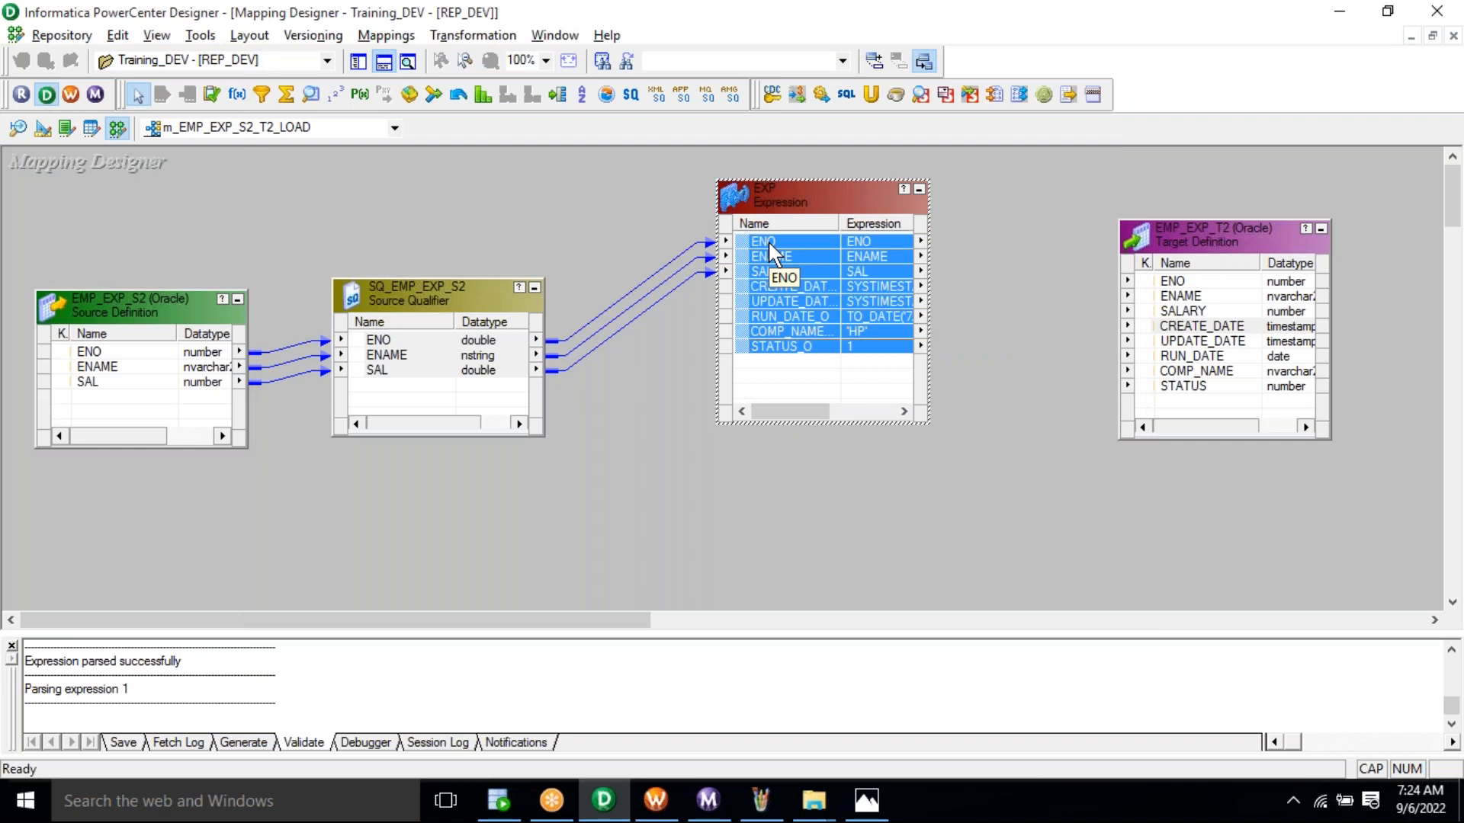
left_click_drag(767, 240, 1172, 281)
left_click(1057, 237)
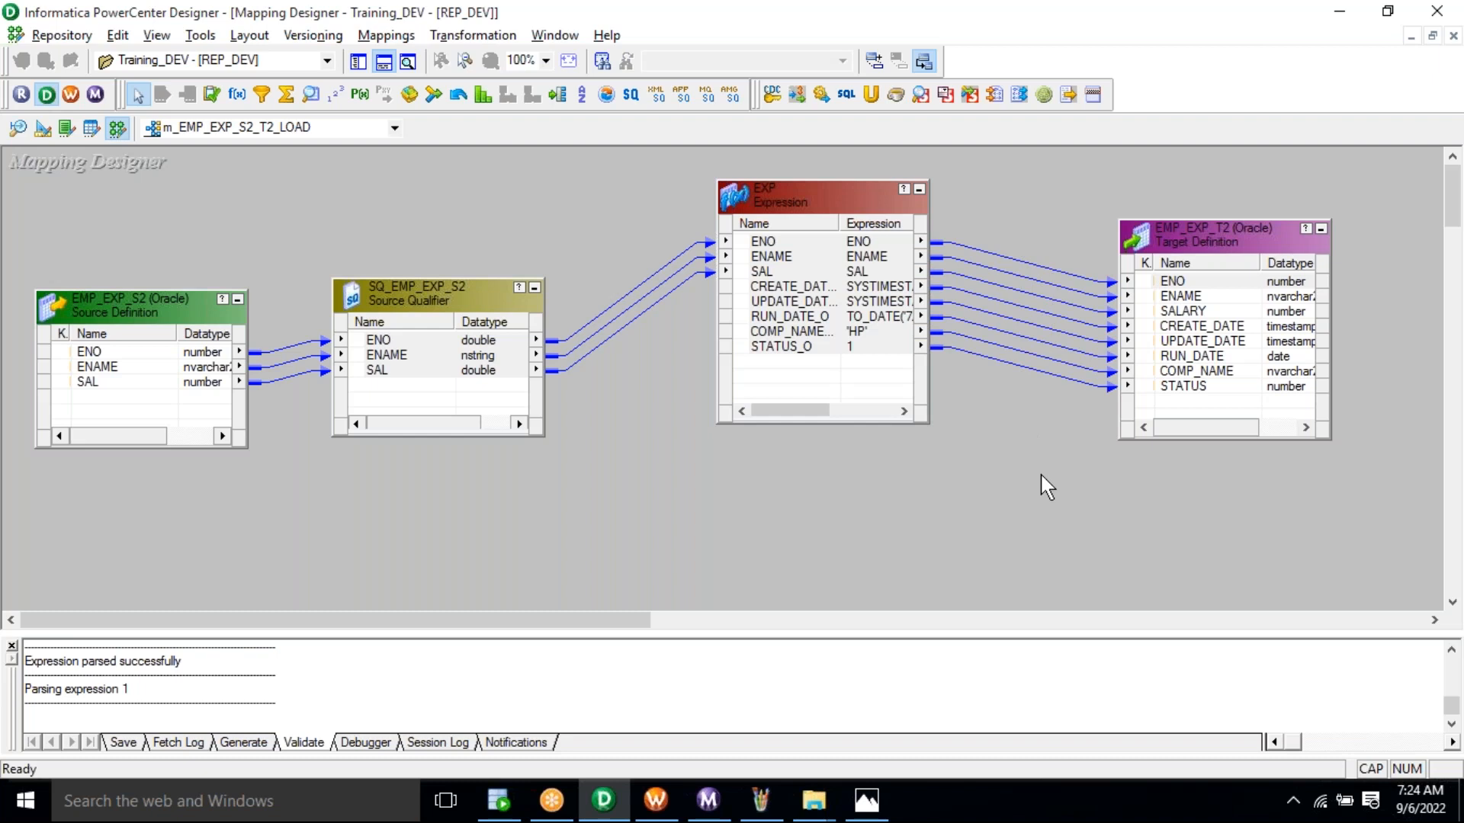
Save the m_EMP_EXP_S2_T2_LOAD mapping to the repository.
left_click(81, 37)
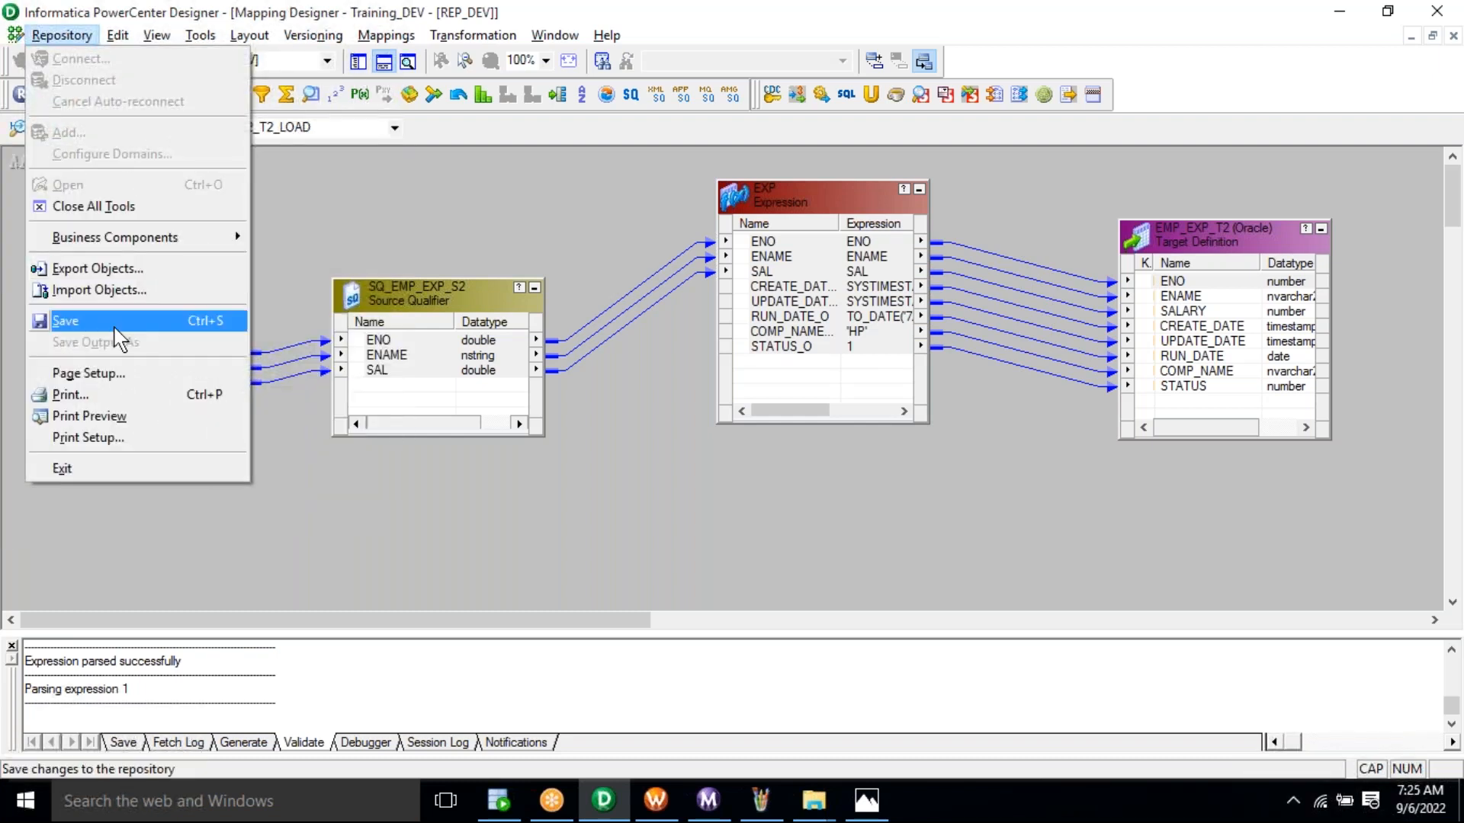
left_click(114, 321)
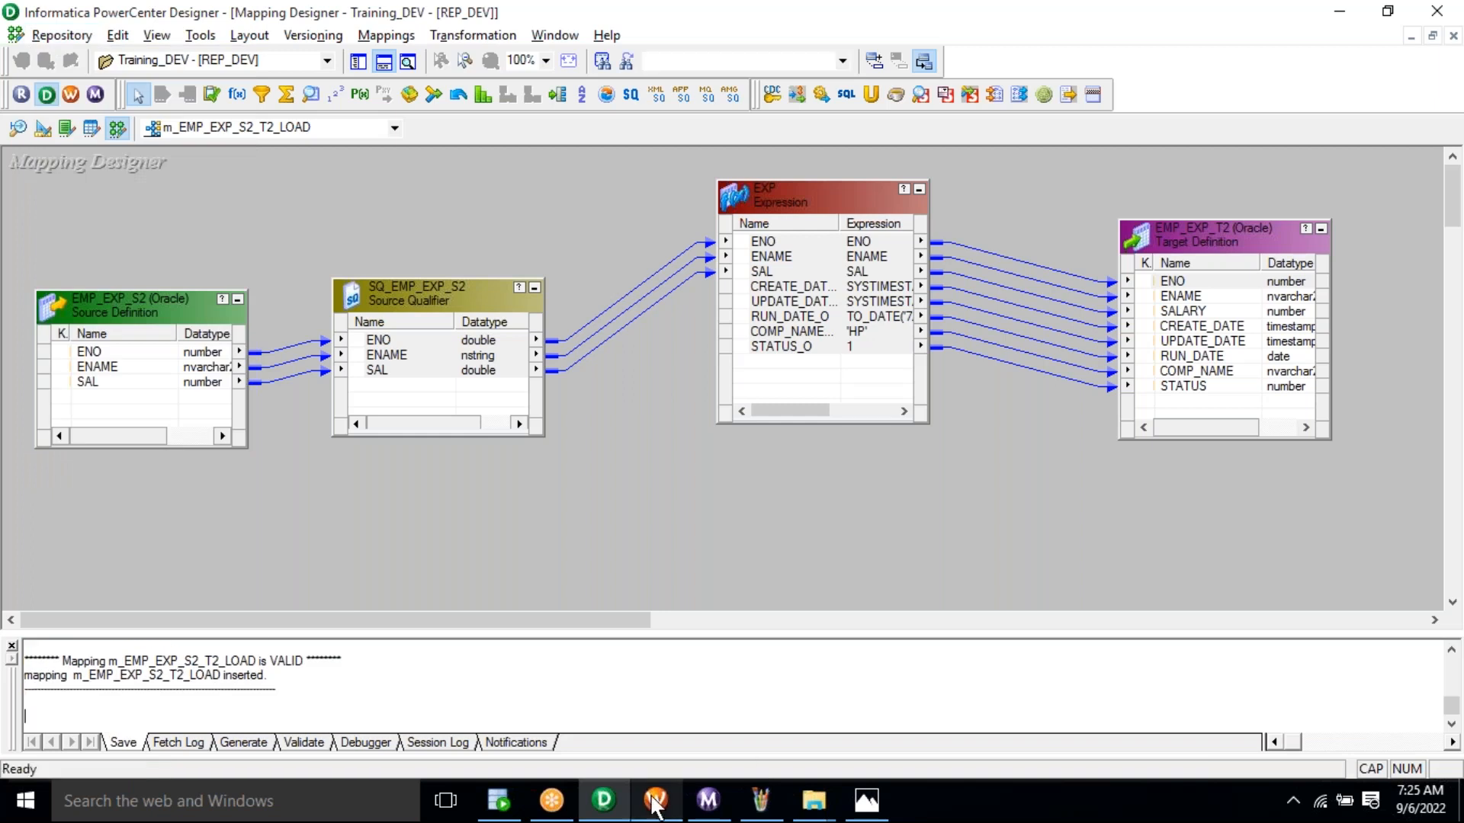
Switch to Workflow Manager and clear the existing session from the Task Developer workspace.
left_click(654, 800)
left_click(522, 136)
right_click(713, 221)
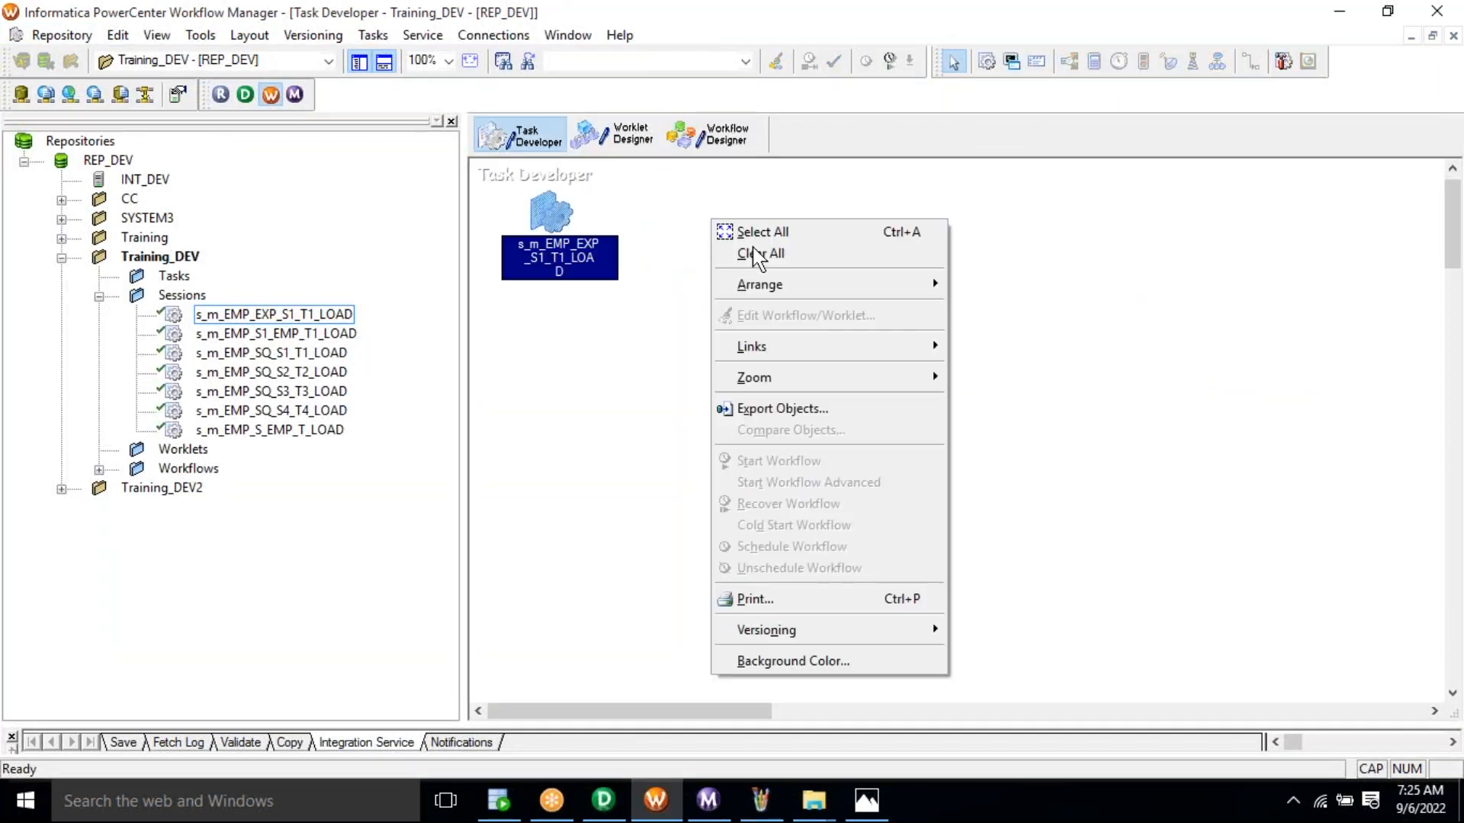
left_click(757, 254)
Start creating a new Session task and enter the prefix s_ as the beginning of its name.
left_click(373, 34)
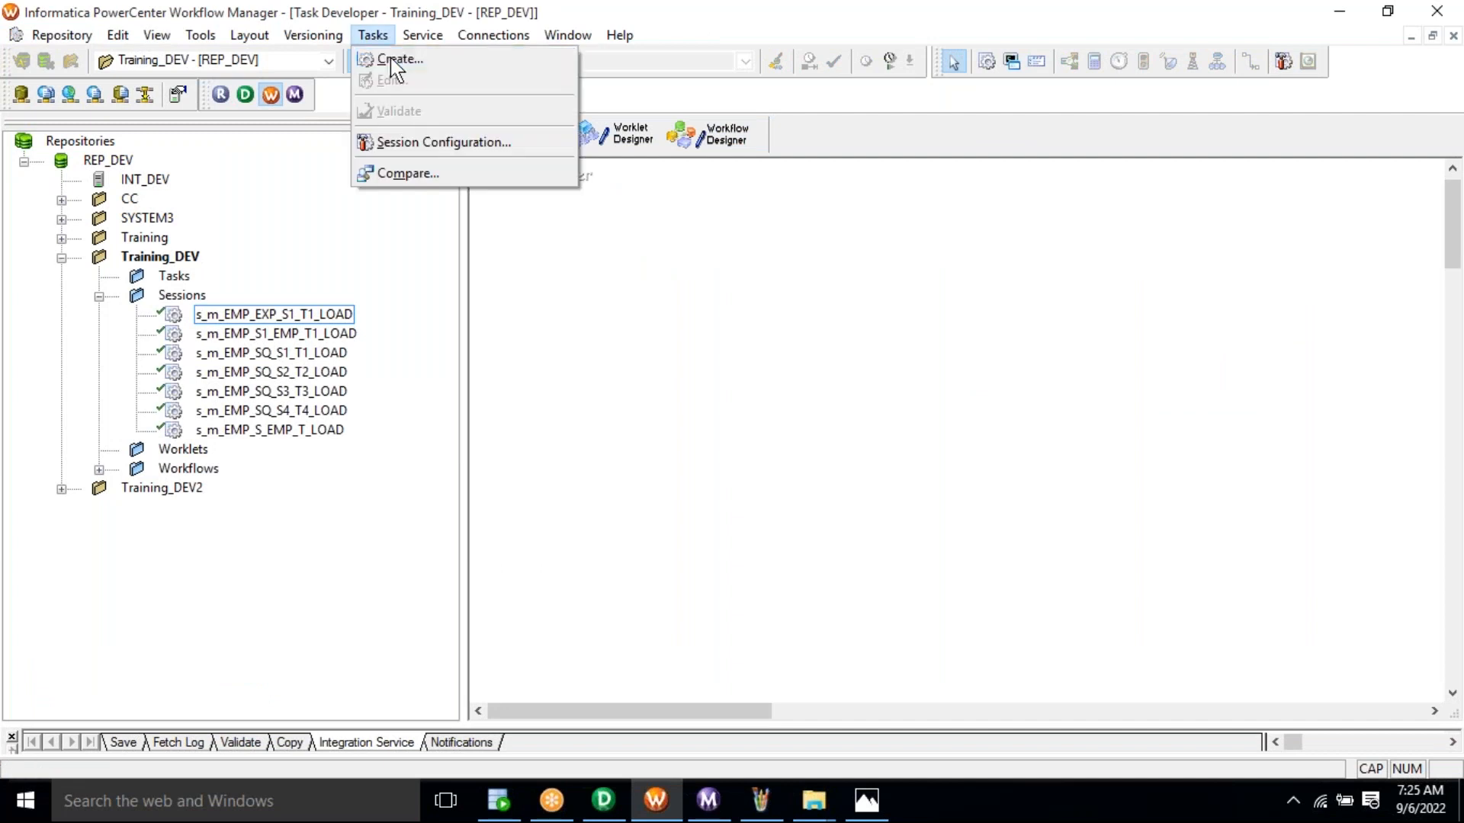
left_click(390, 59)
key("Caps_Lock")
type("s_")
type("SYSTIMESTAMP()")
key("BackSpace")
key("BackSpace")
key("BackSpace")
key("BackSpace")
key("BackSpace")
key("BackSpace")
key("BackSpace")
key("BackSpace")
key("BackSpace")
key("BackSpace")
key("BackSpace")
key("BackSpace")
key("BackSpace")
key("BackSpace")
key("BackSpace")
type("_")
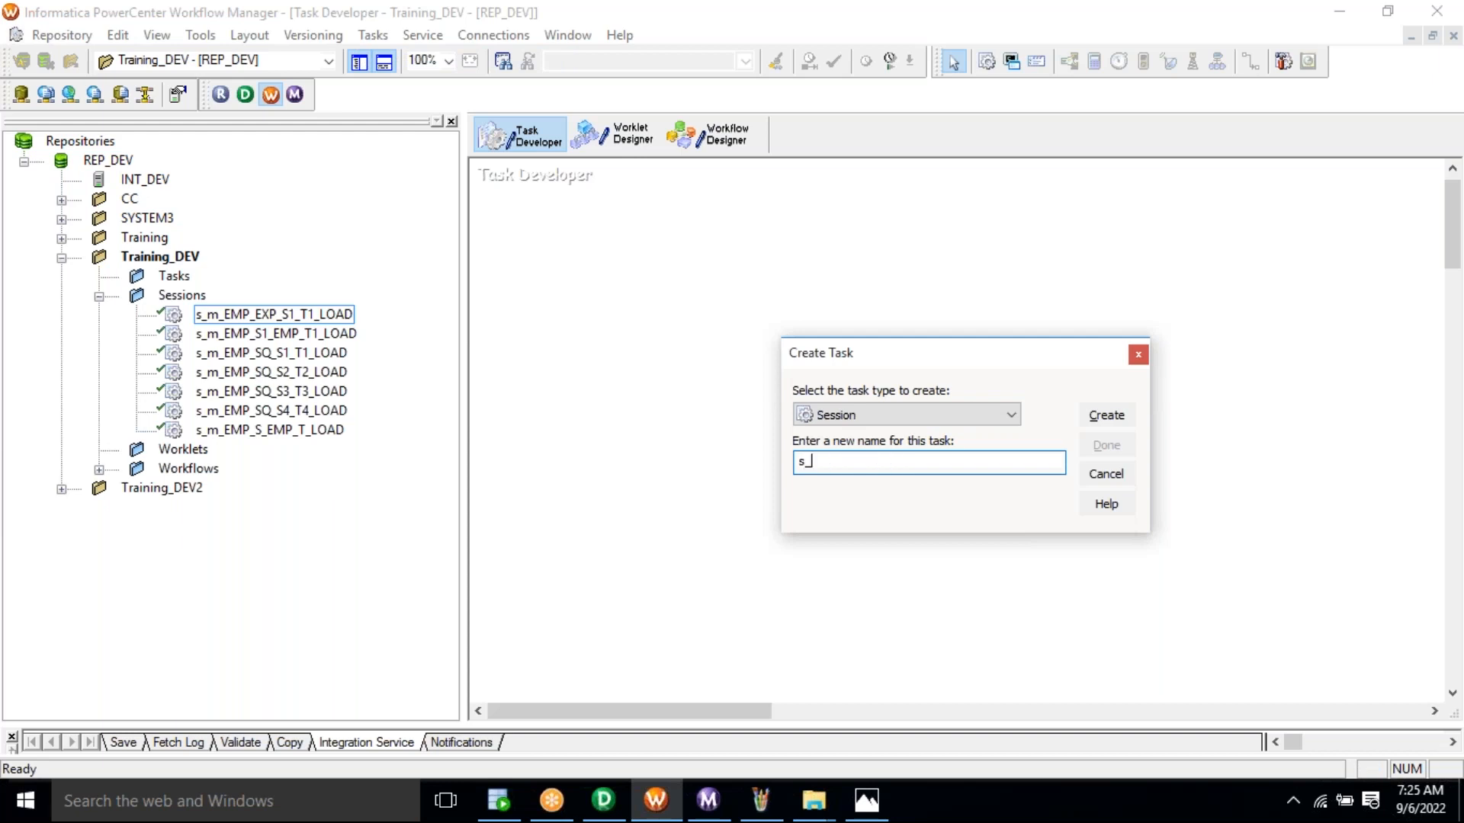
Copy the mapping's name from Designer and use it to complete the new session name as s_m_EMP_EXP_S2_T2_LOAD.
left_click(605, 809)
left_click(386, 35)
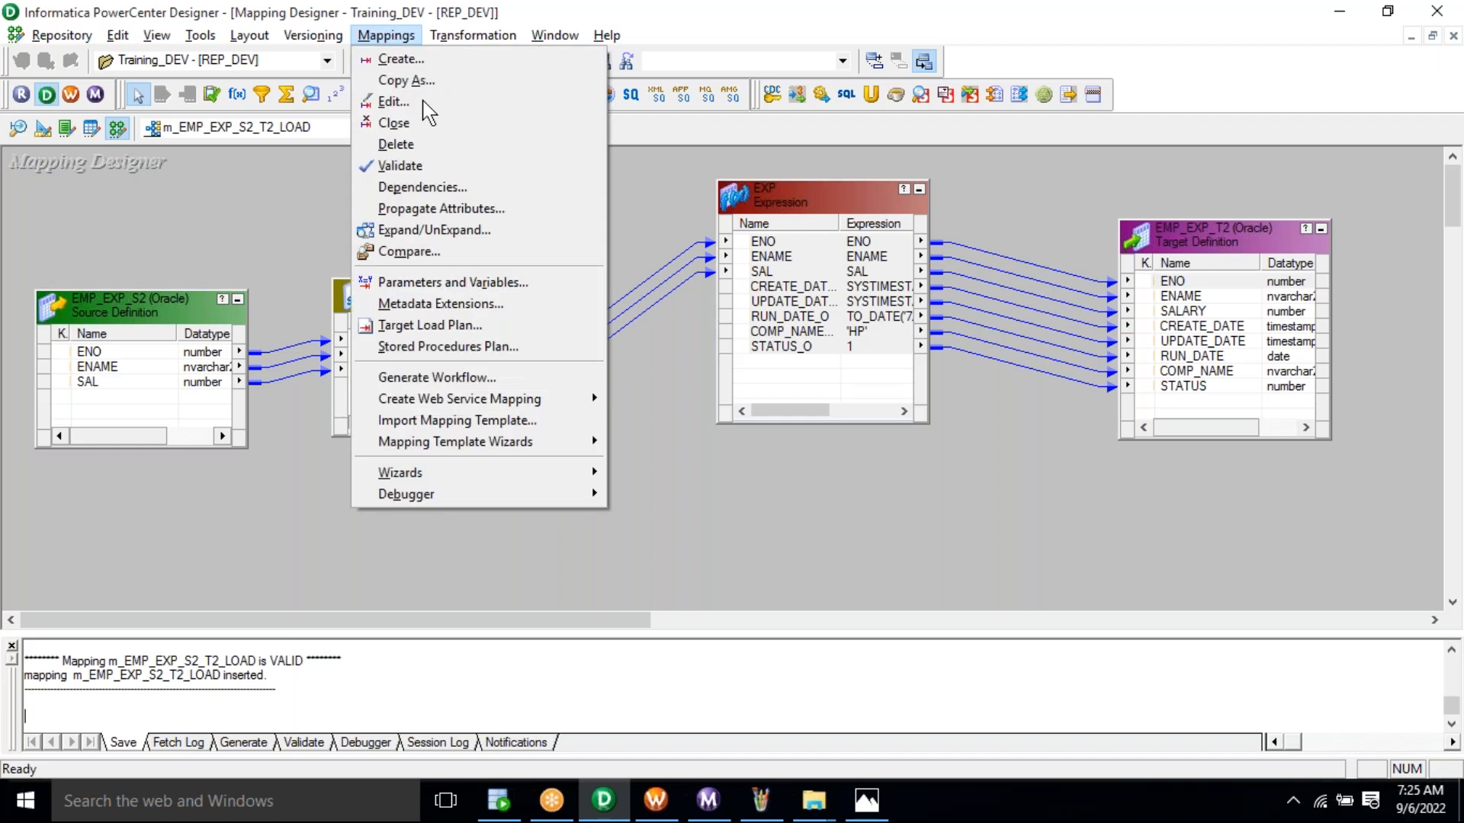
left_click(419, 105)
right_click(605, 337)
left_click(683, 412)
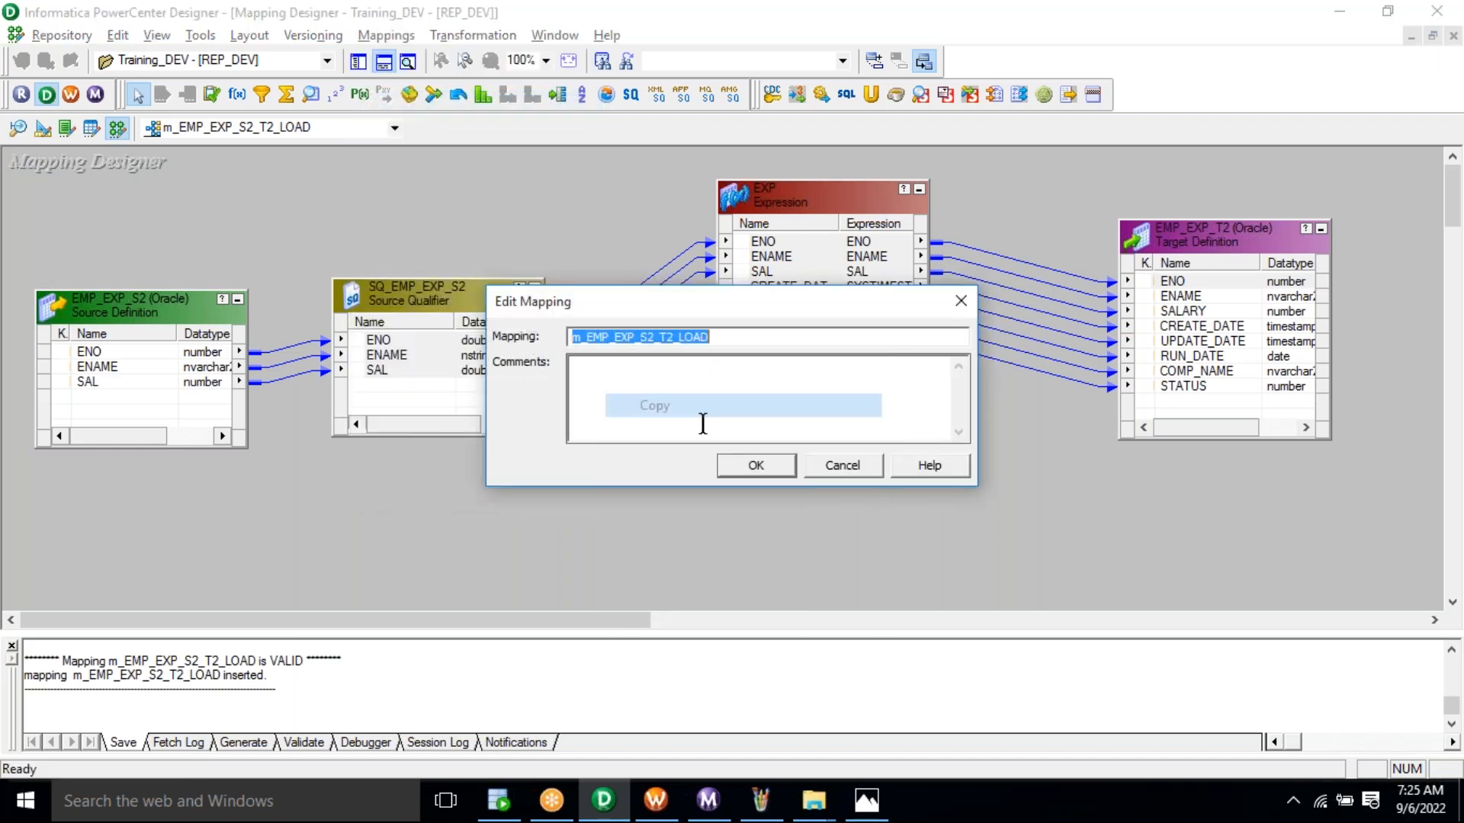
key("Escape")
key("alt+Tab")
key("ctrl+v")
Create the session, associate it with the m_EMP_EXP_S2_T2_LOAD mapping, and finish the task creation.
left_click(1104, 423)
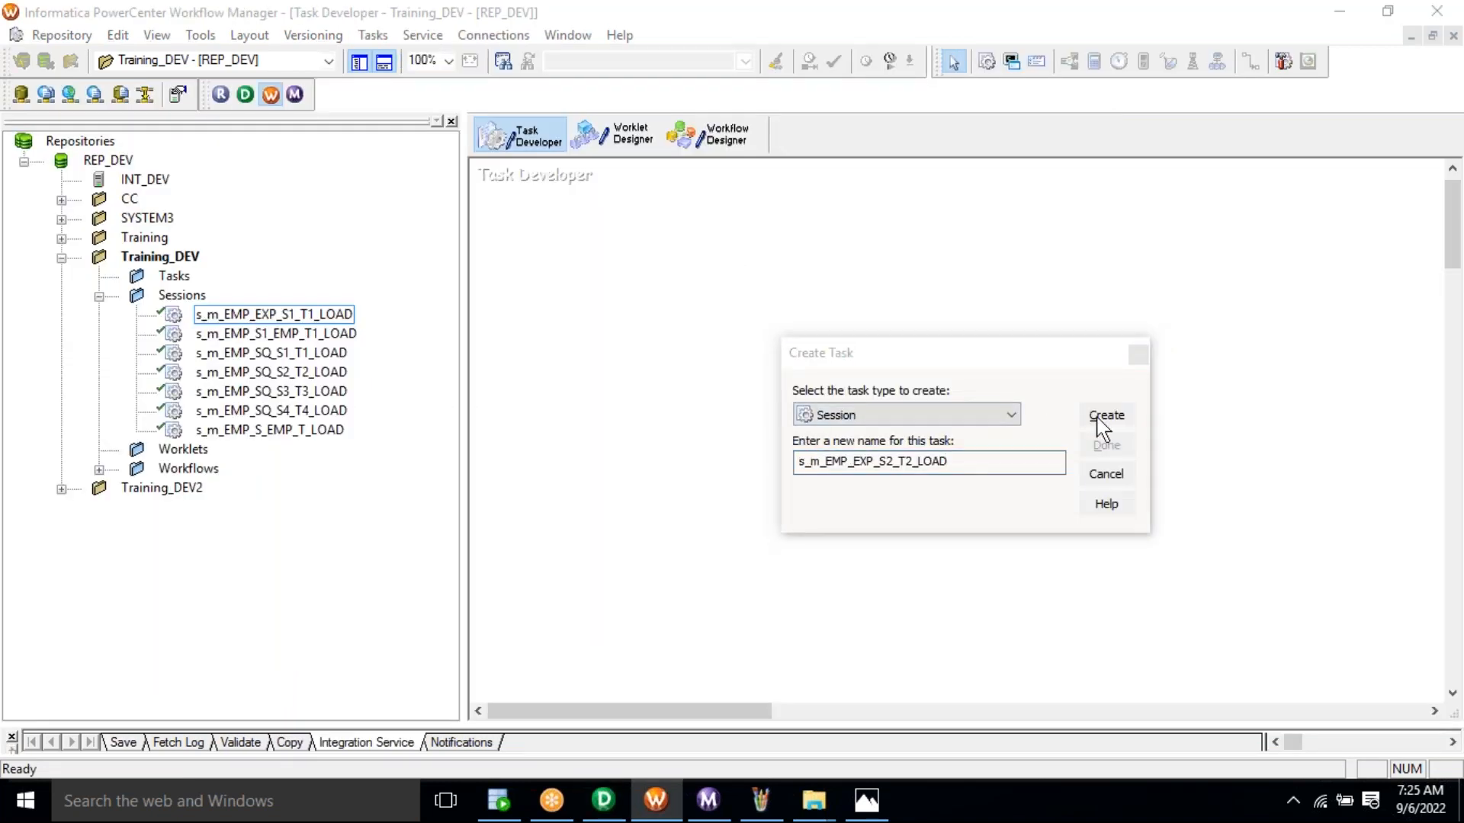
left_click(846, 378)
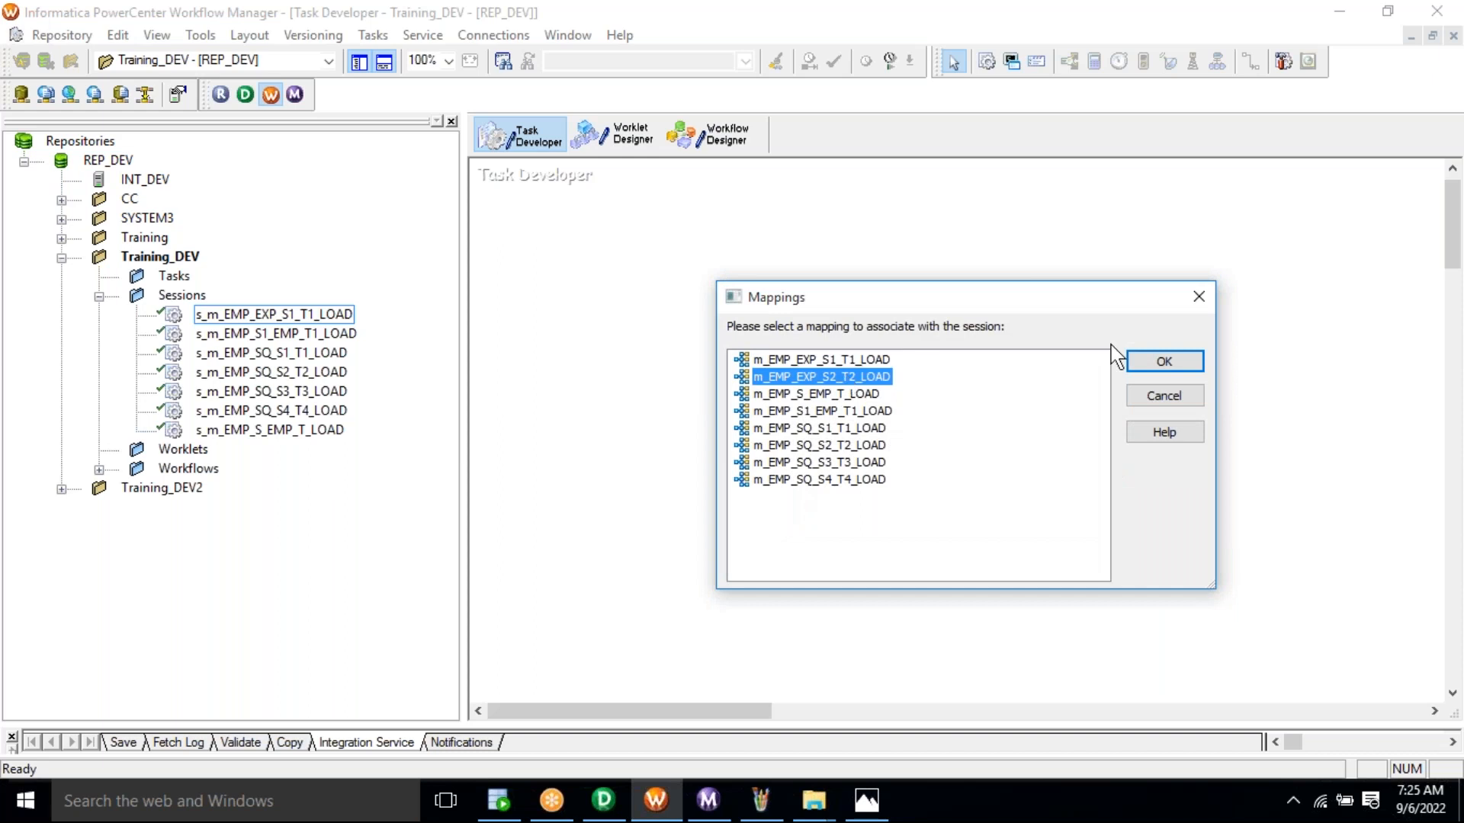
left_click(1164, 361)
left_click(1106, 445)
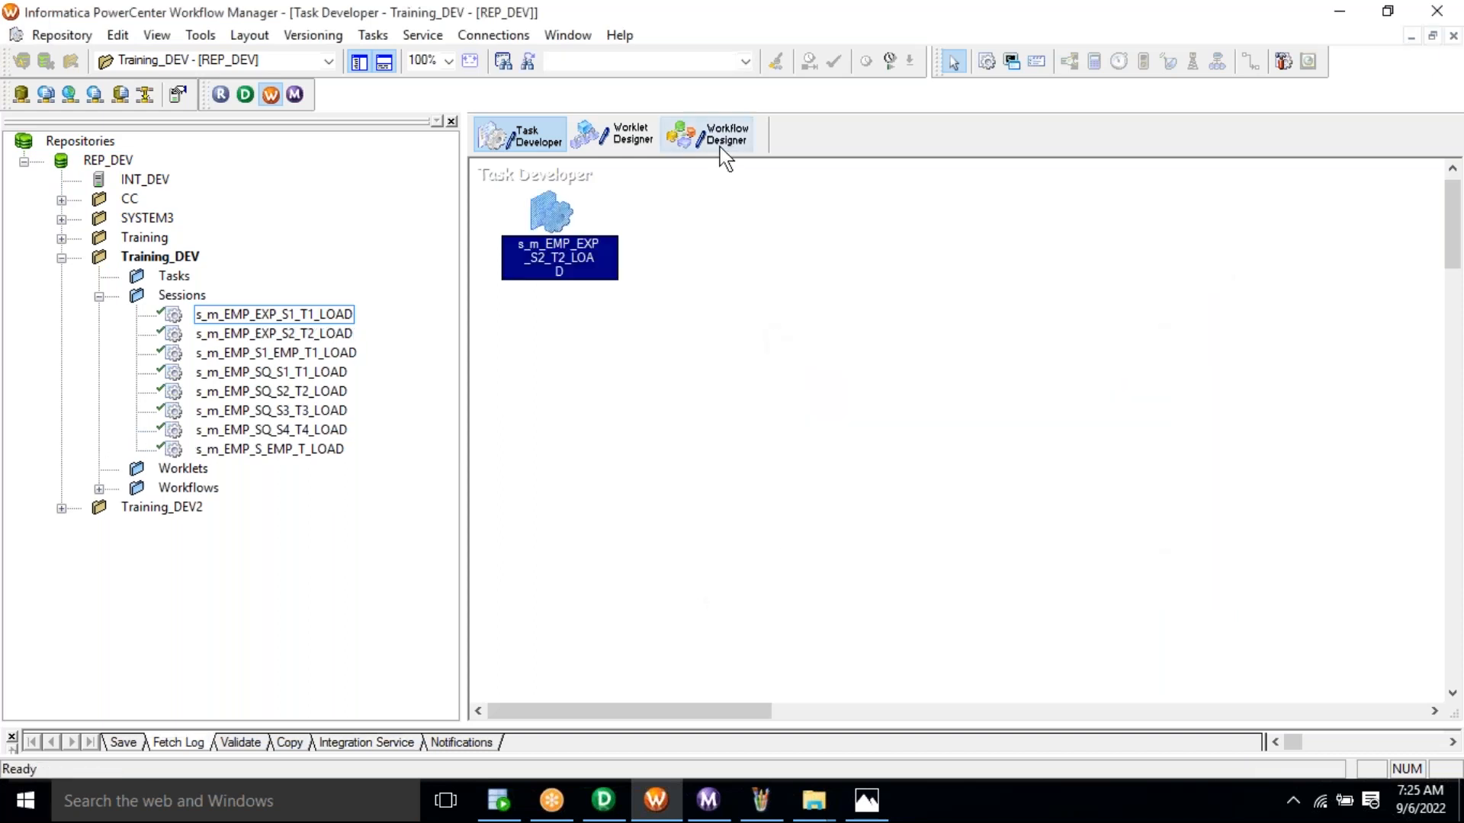
Create a new workflow named wf_m_EMP_EXP_S2_T2_LOAD in Workflow Designer.
left_click(721, 148)
left_click(388, 35)
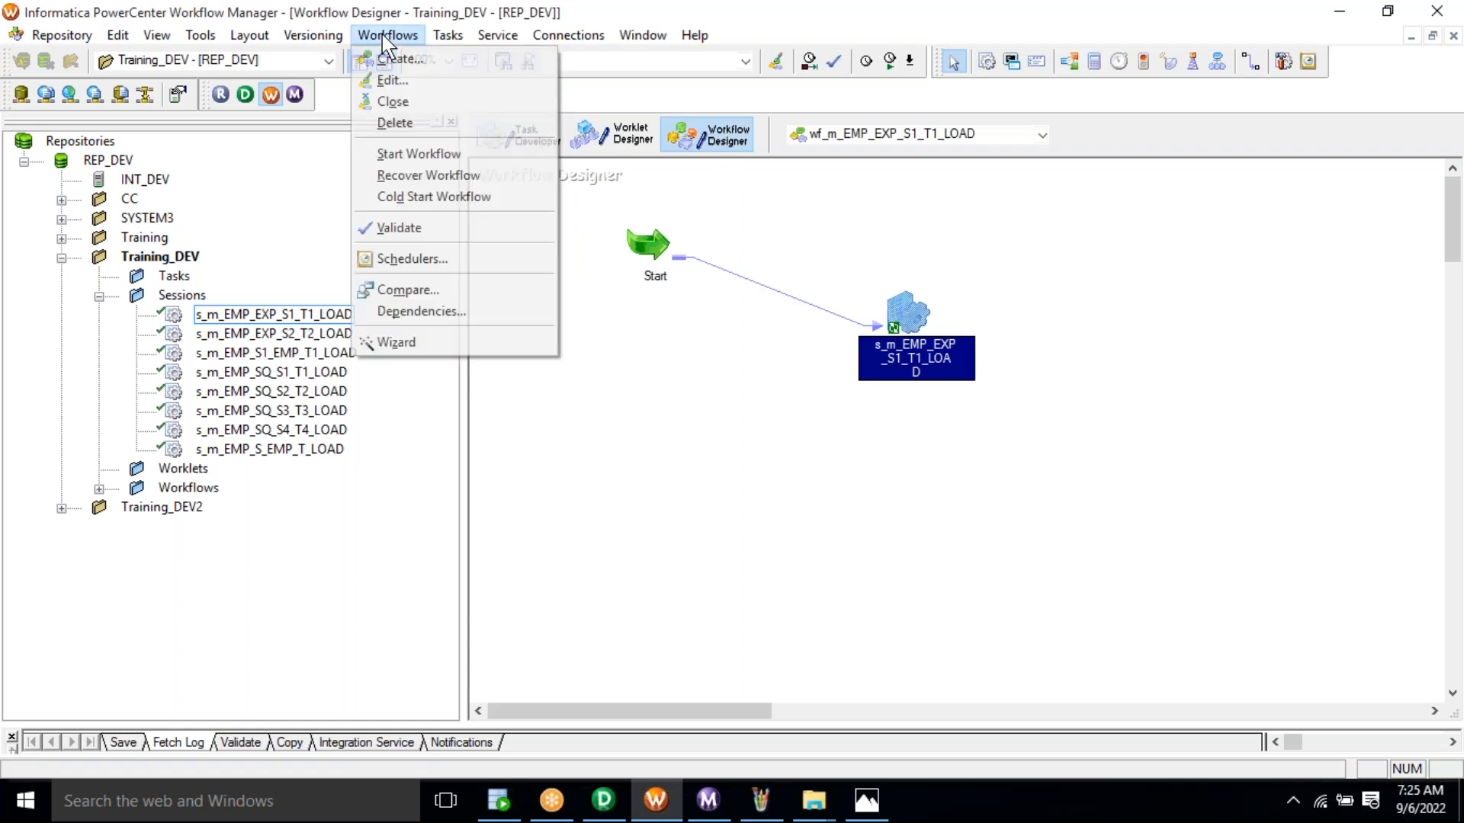
left_click(412, 67)
type("wf")
key("ctrl+v")
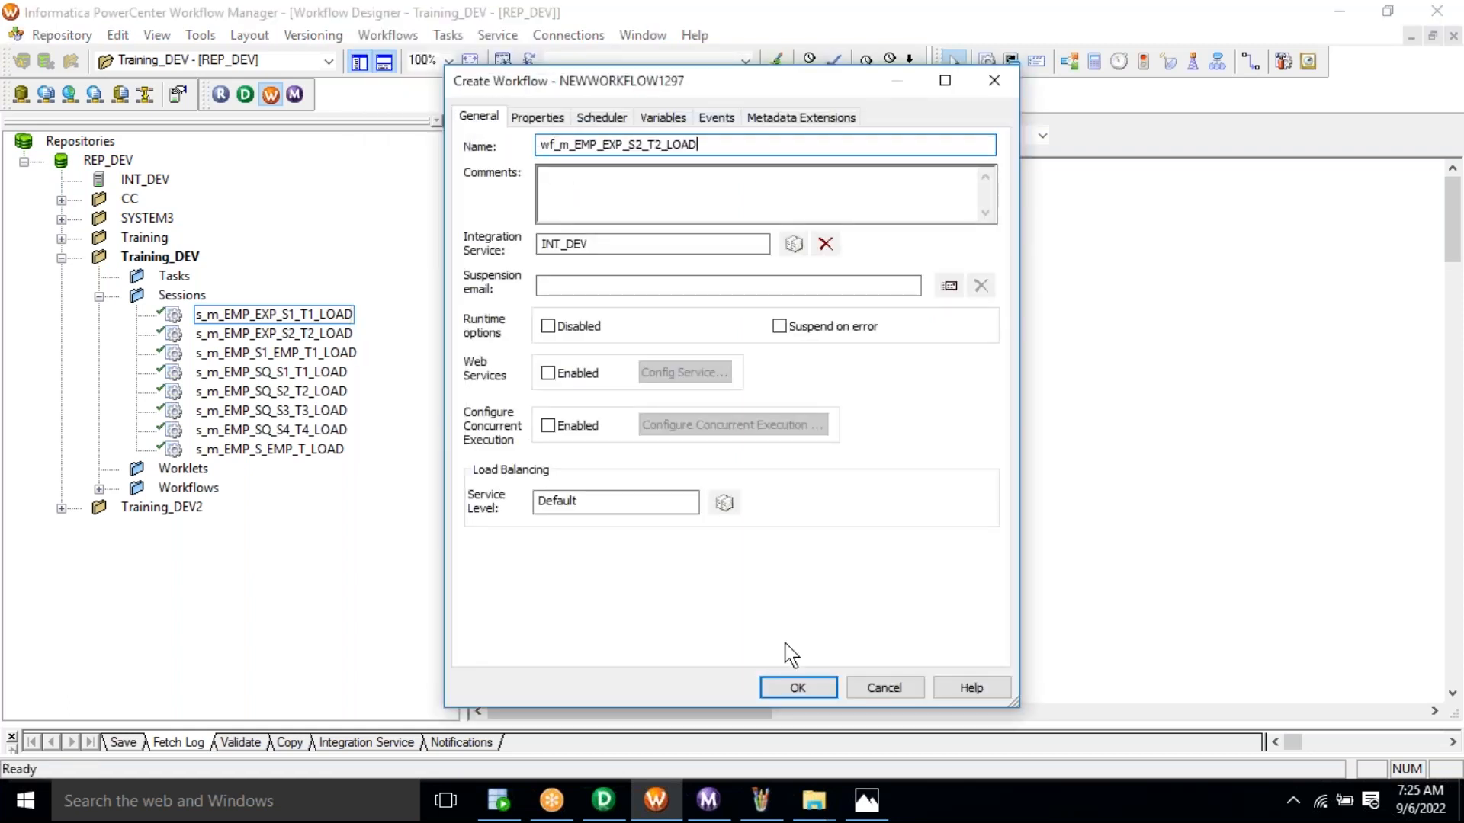
left_click(797, 689)
Add the s_m_EMP_EXP_S2_T2_LOAD session to the workflow and link the Start task to it.
left_click(308, 336)
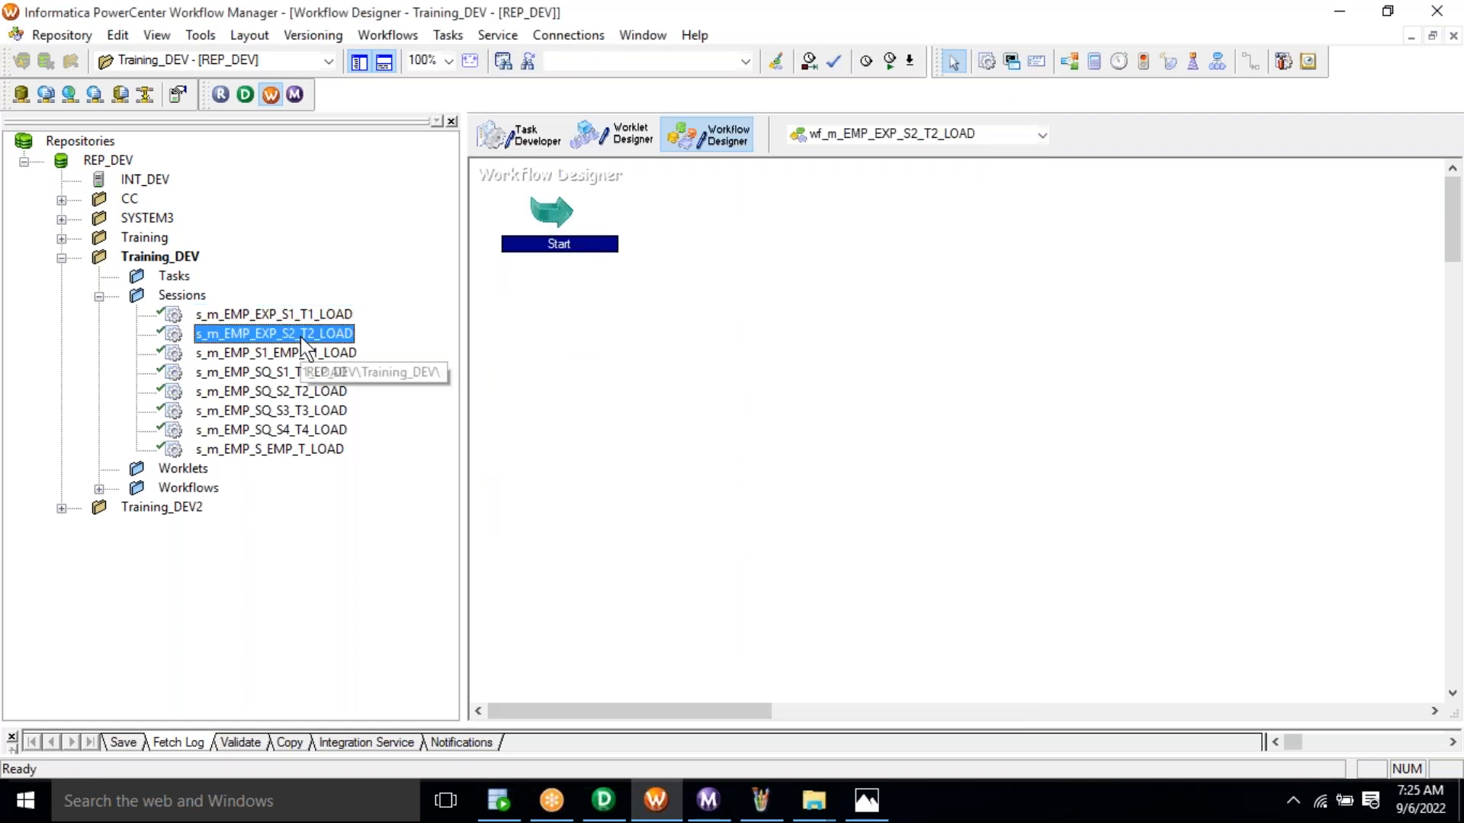
left_click_drag(255, 343, 817, 312)
left_click(448, 36)
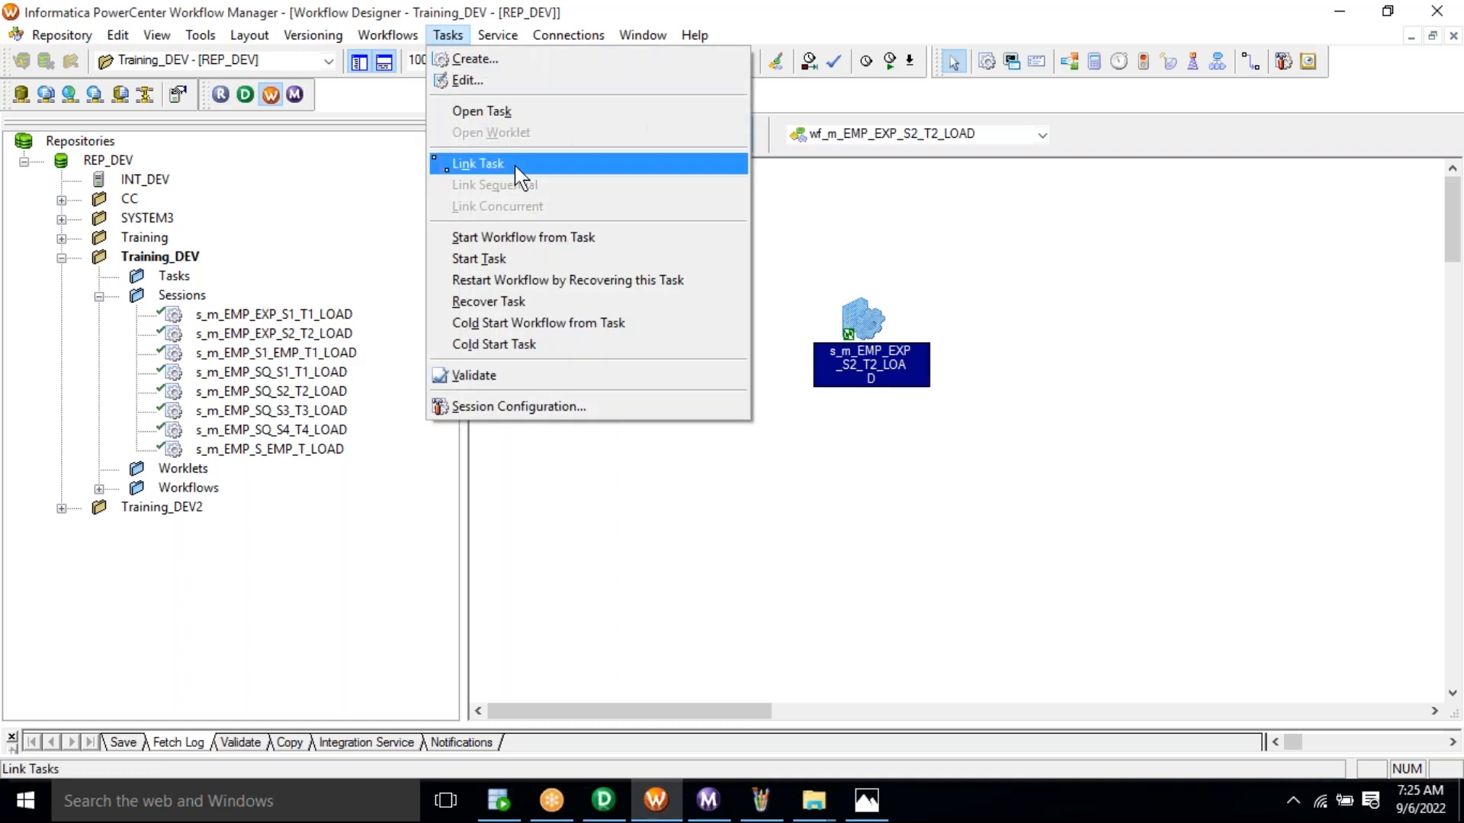
left_click(469, 161)
left_click_drag(562, 211, 848, 354)
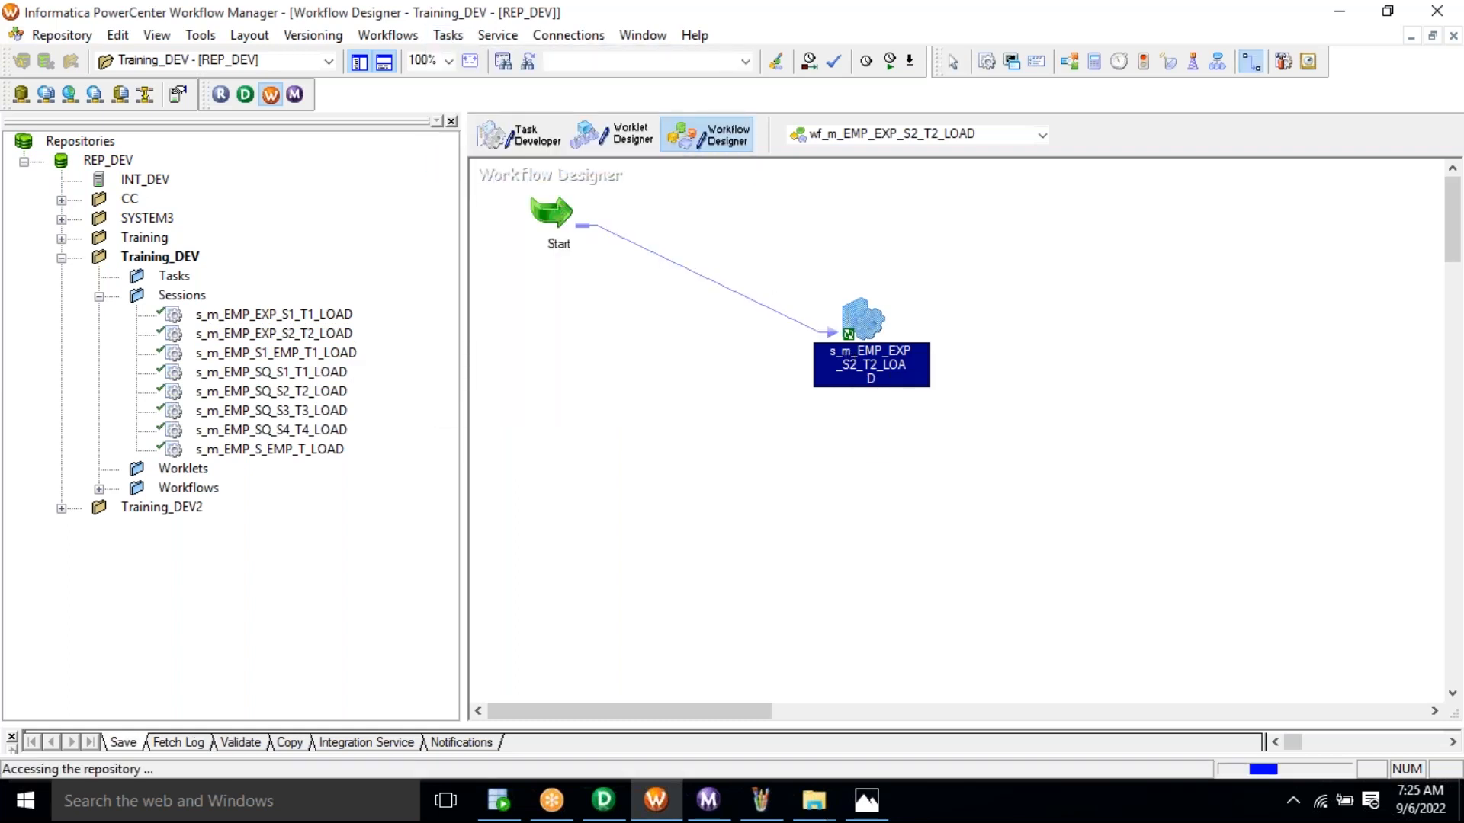
Start the wf_m_EMP_EXP_S2_T2_LOAD workflow and switch to Workflow Monitor.
left_click(953, 61)
right_click(766, 464)
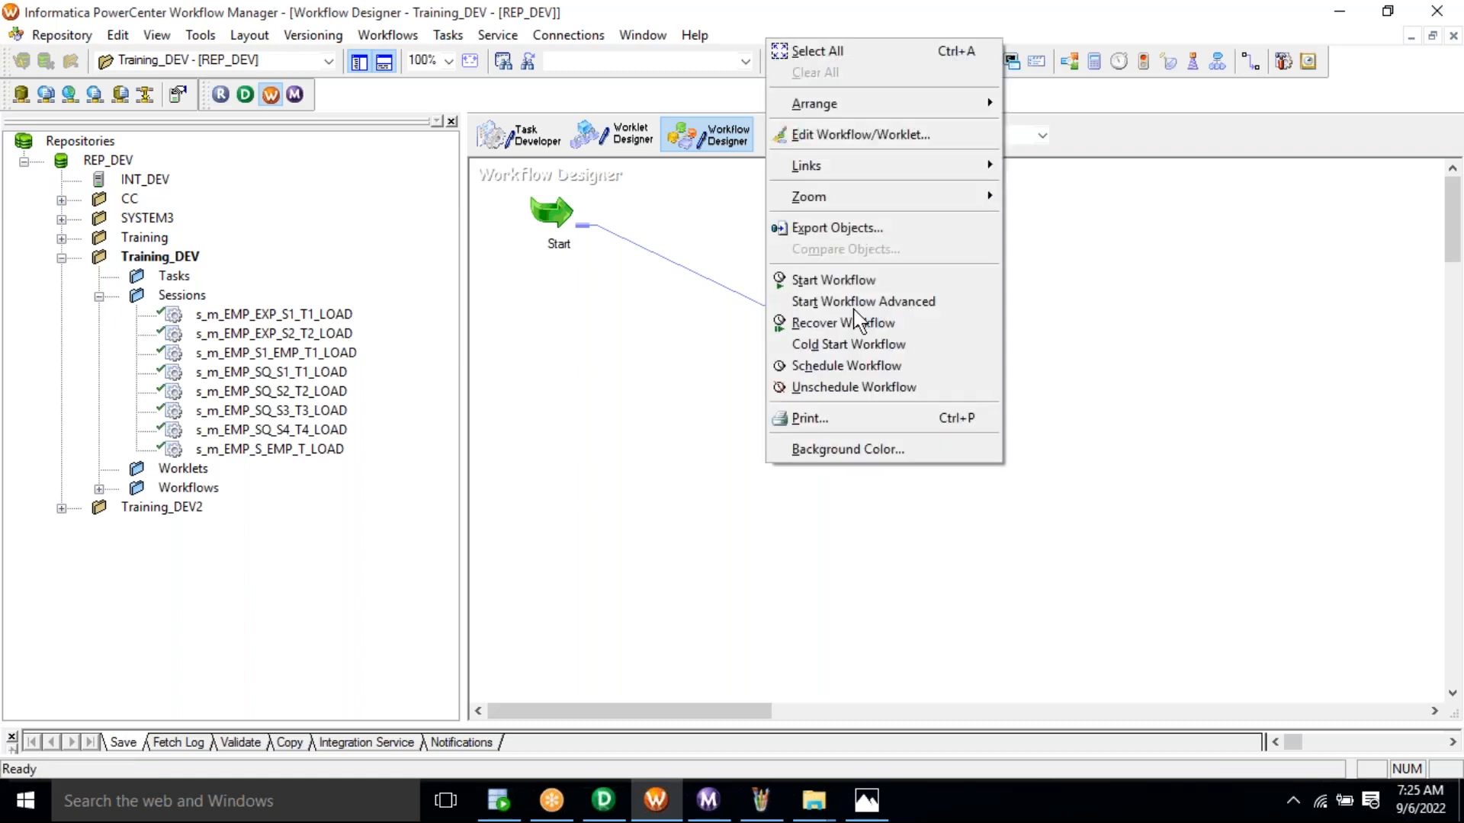
left_click(870, 284)
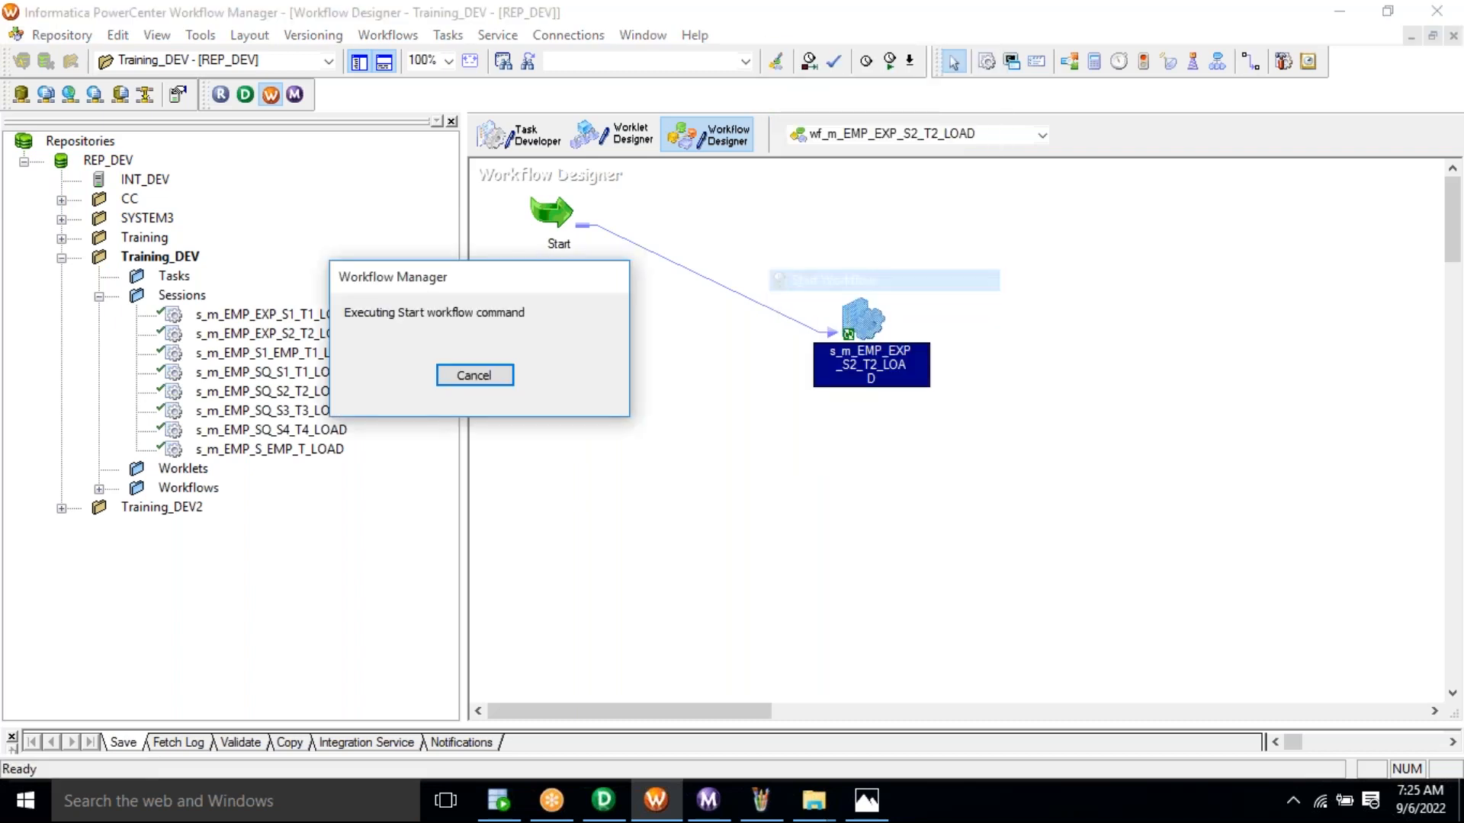
left_click(707, 801)
Review the EXP output ports in Designer and check the s_m_EMP_EXP_S2_T2_LOAD run's source and target statistics in Workflow Monitor.
left_click(604, 801)
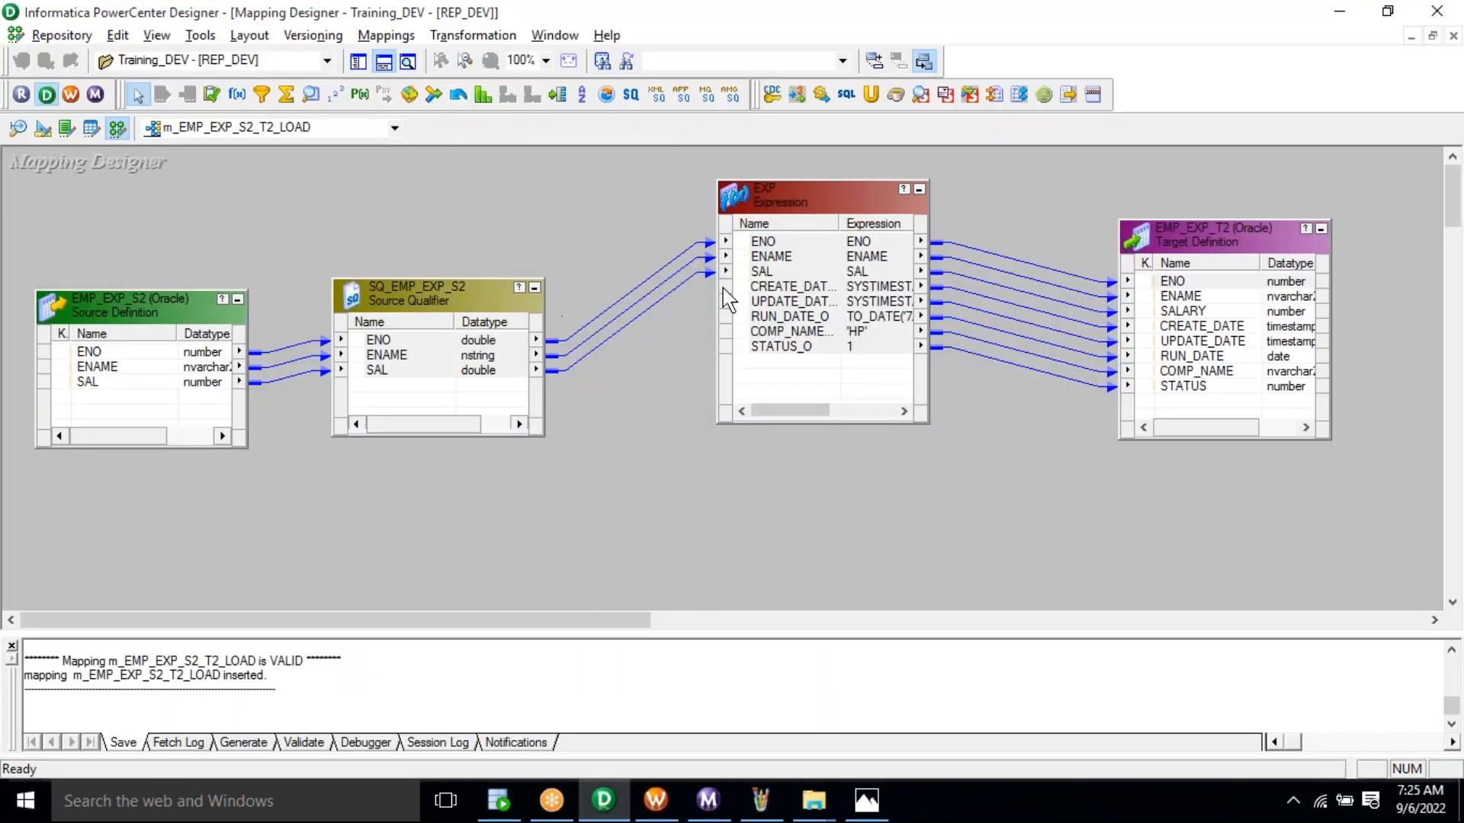
left_click(817, 288)
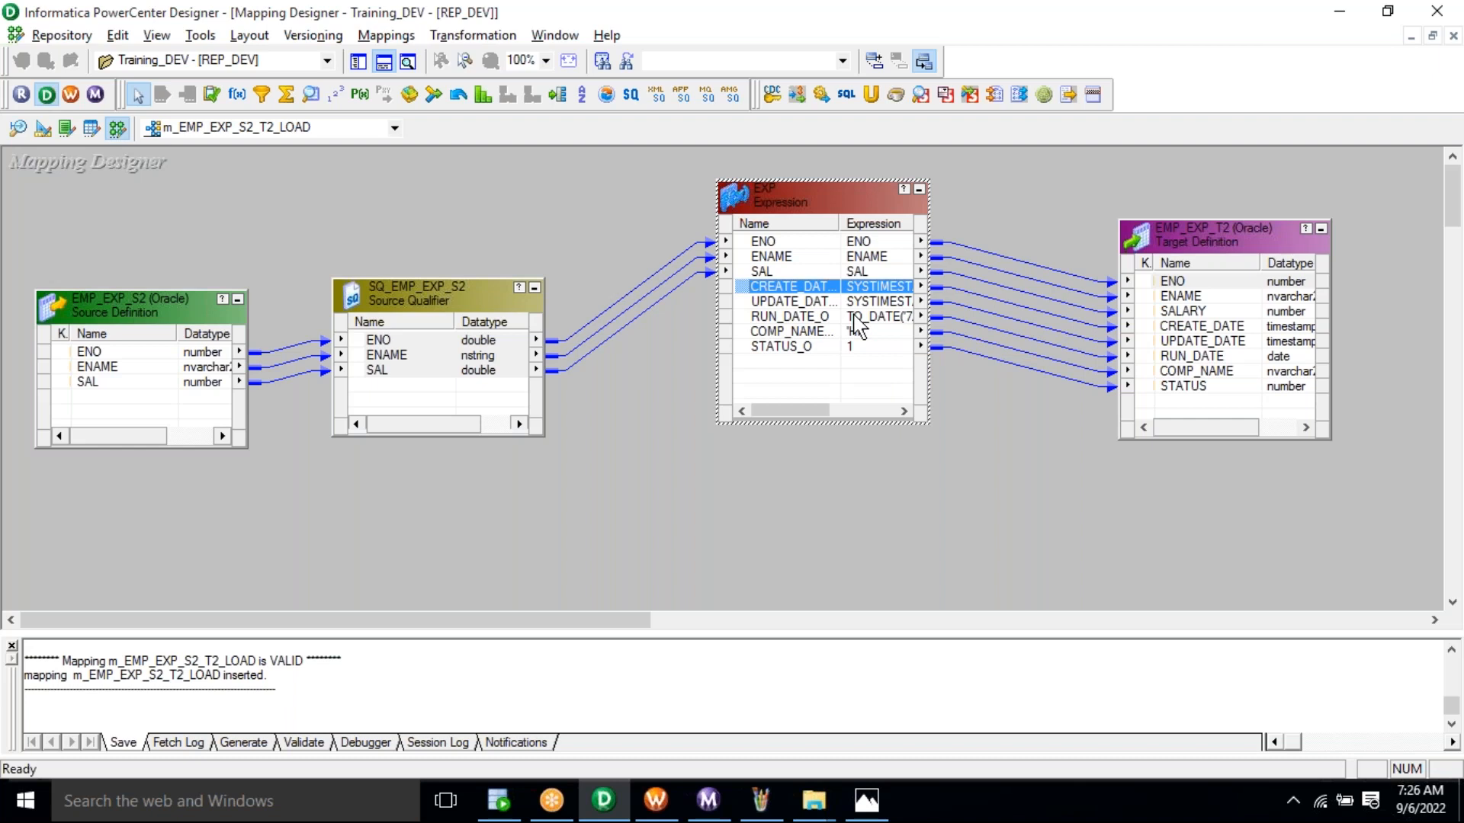
key("alt+Tab")
left_click(412, 293)
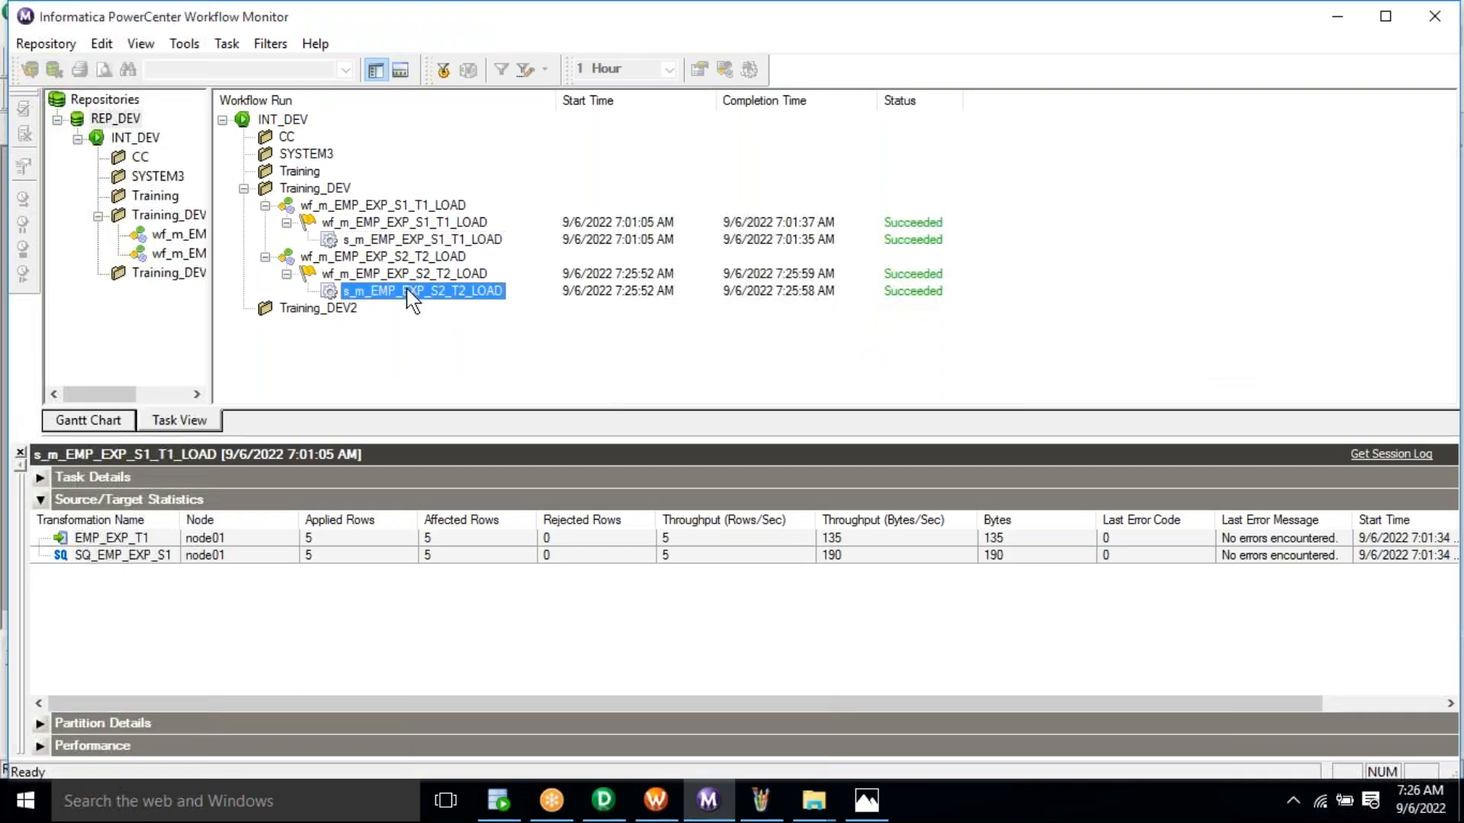
left_click(335, 540)
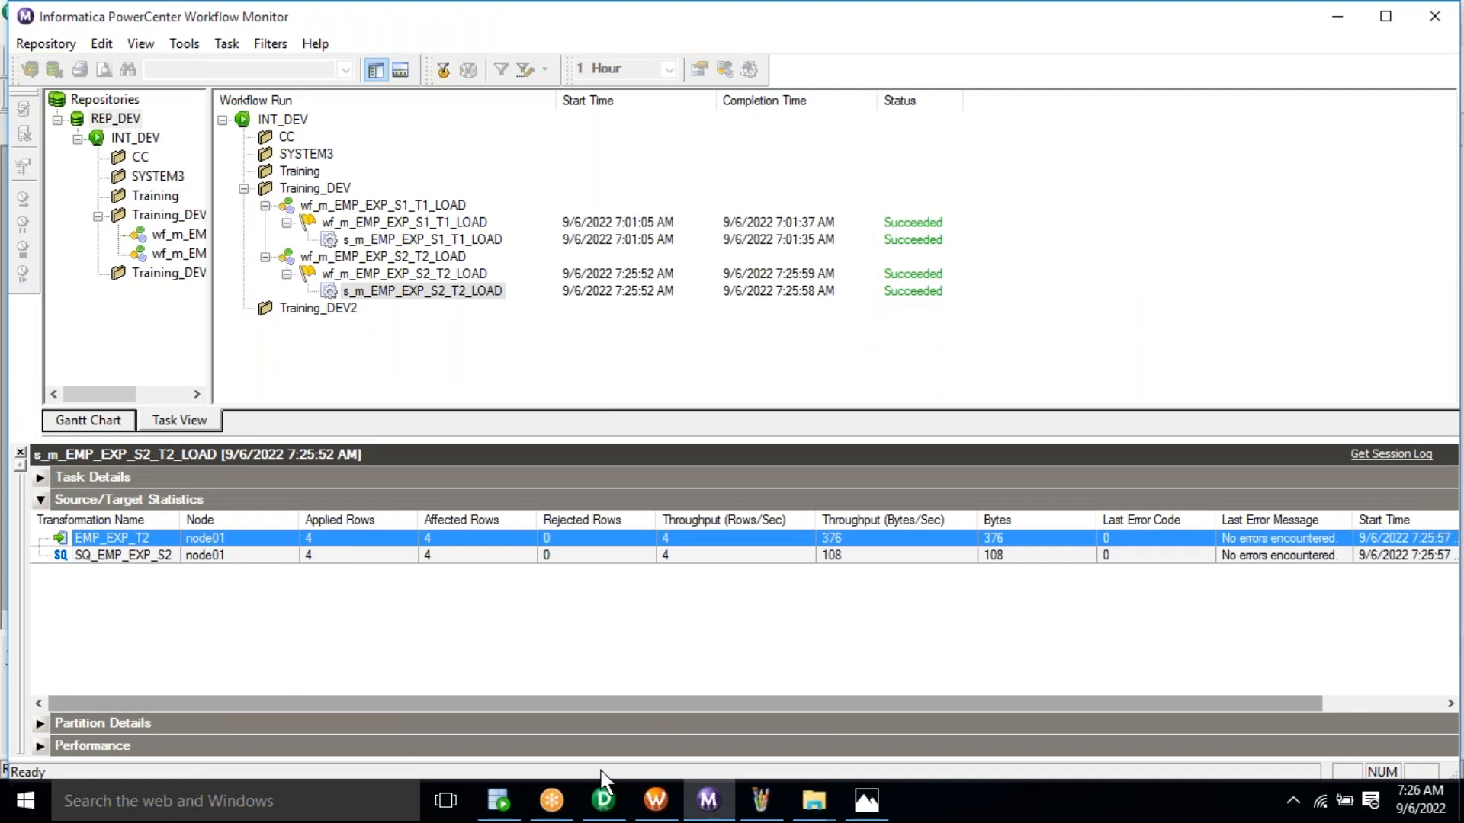
Switch to Oracle SQL Developer and run the SELECT * FROM EMP_EXP_T2 query.
left_click(514, 811)
left_click(516, 251)
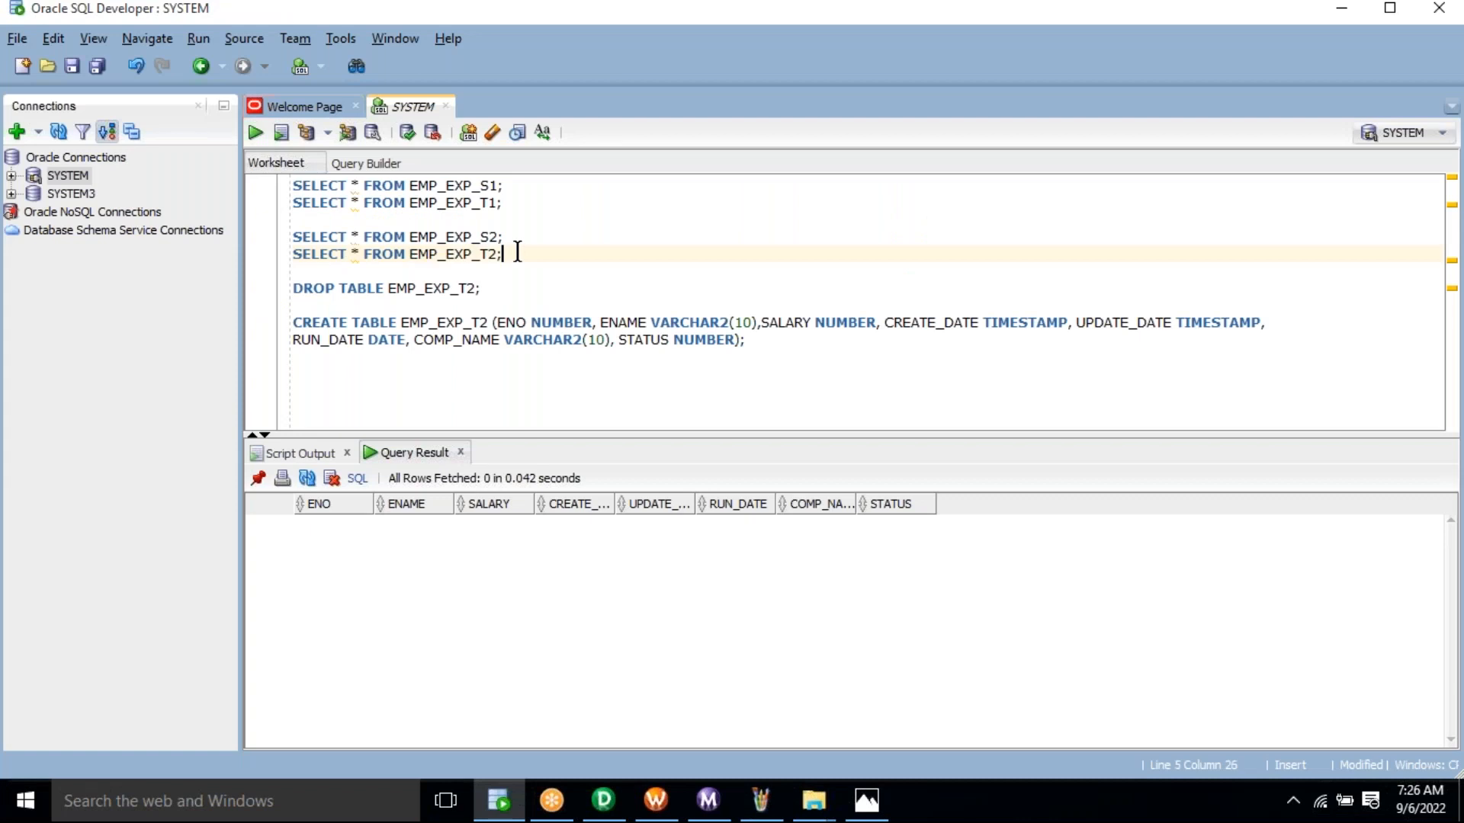
key("ctrl+Return")
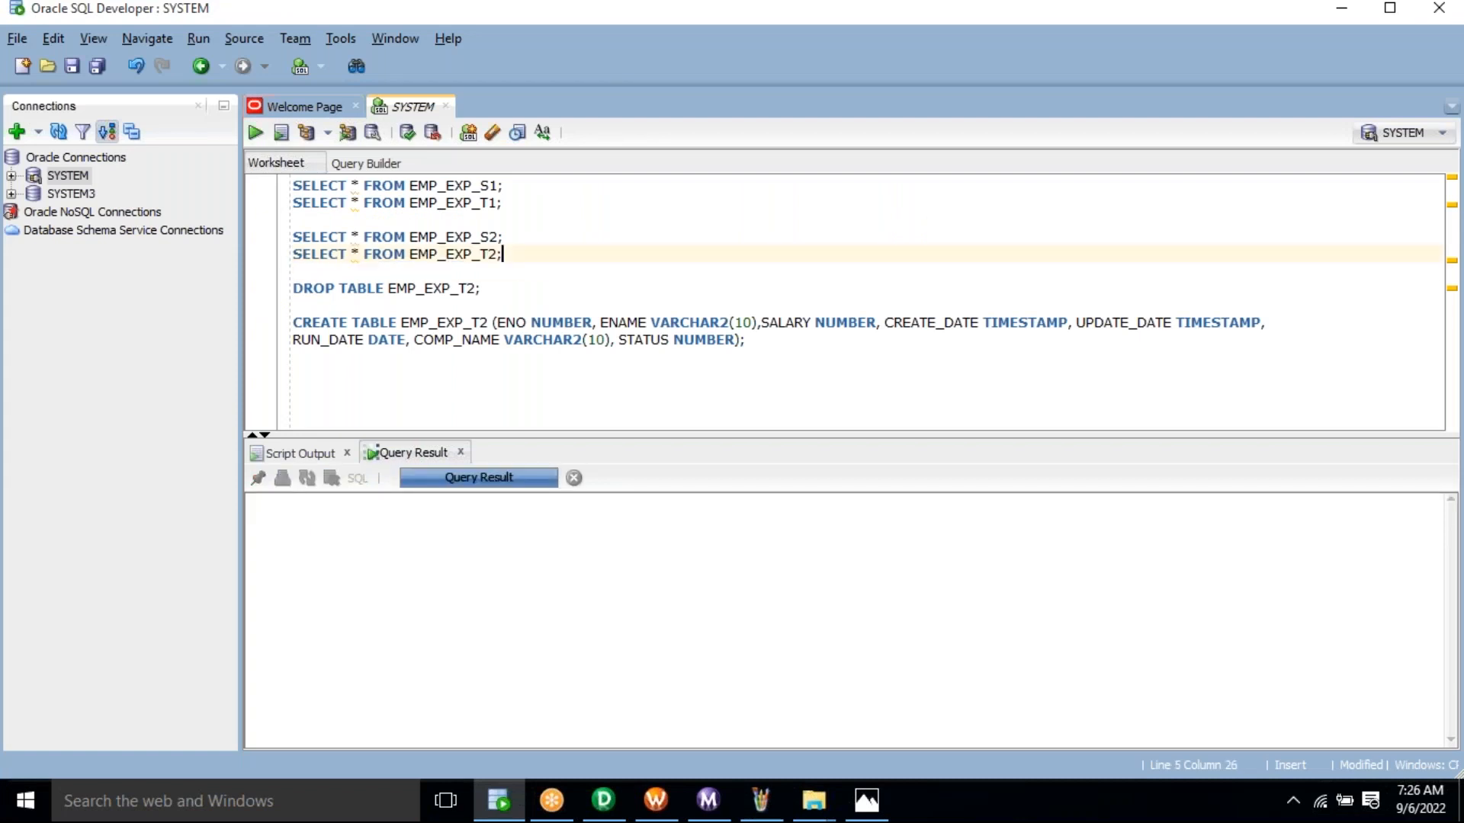
Examine the employee columns, and compare the CREATE_DATE and UPDATE_DATE values with their TIMESTAMP type in the CREATE TABLE statement.
left_click_drag(336, 534, 450, 639)
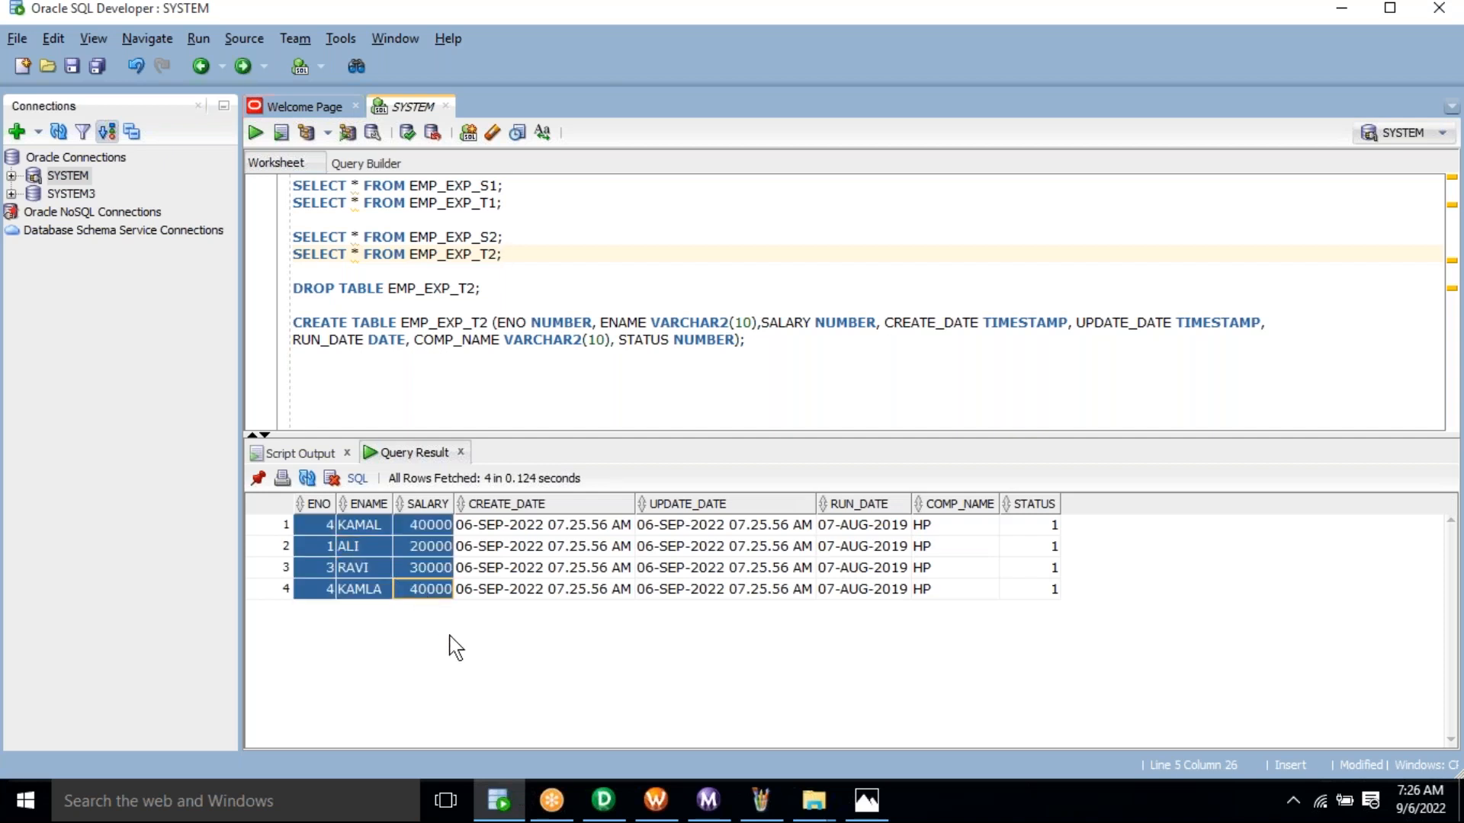
left_click_drag(536, 533, 686, 602)
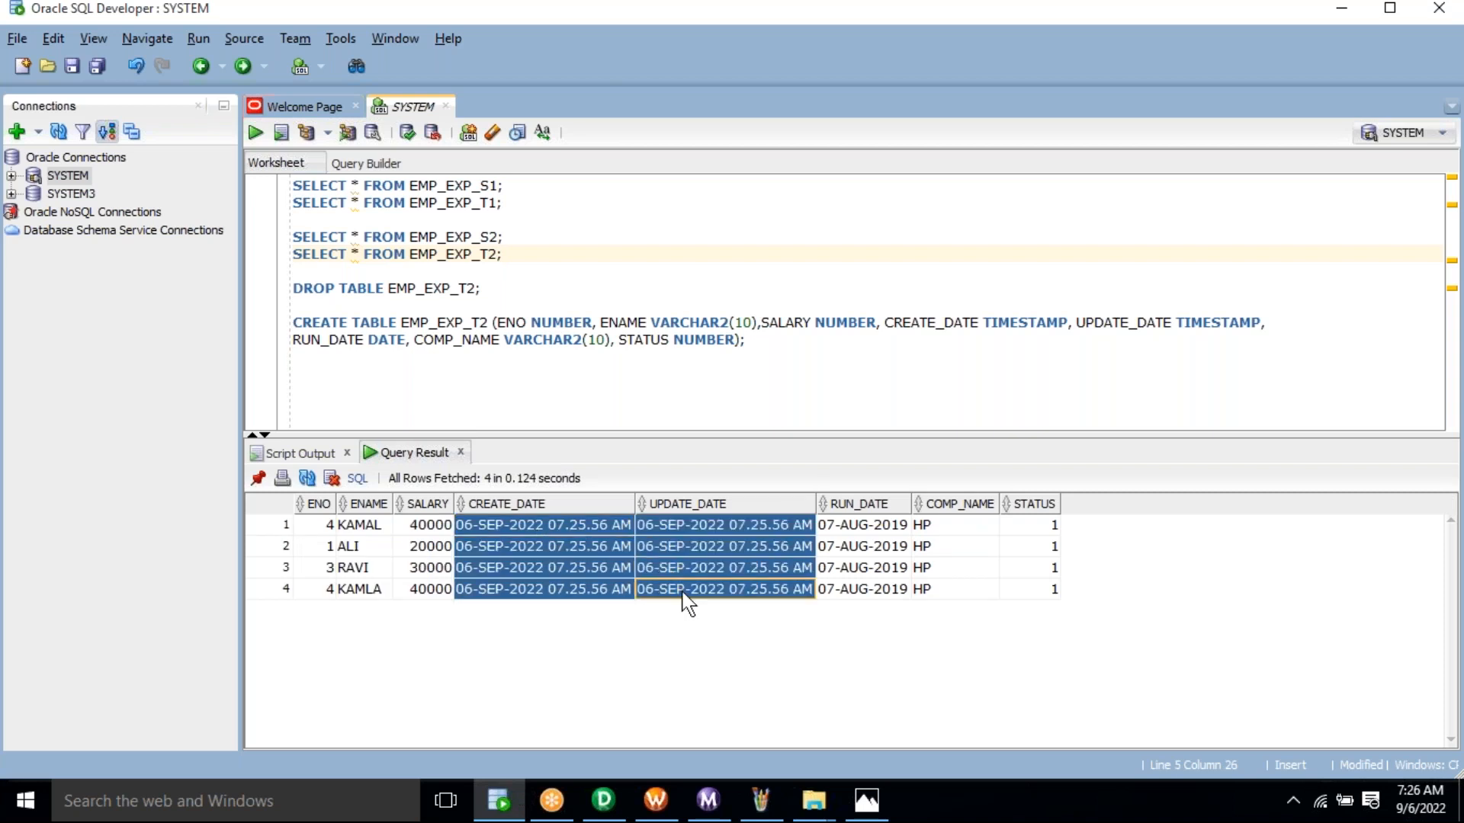
left_click(684, 594)
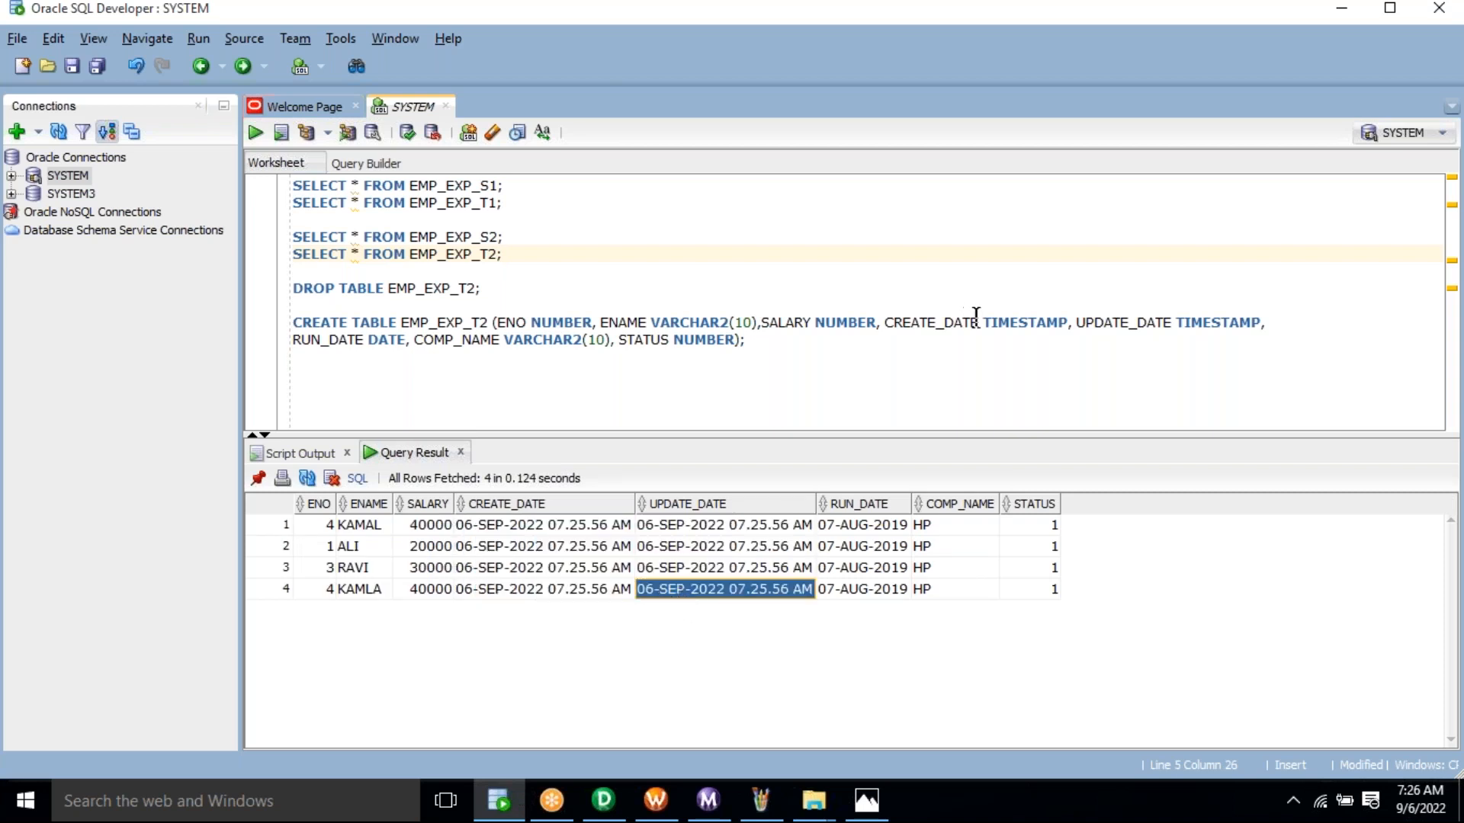
left_click(1008, 320)
double_click(1008, 321)
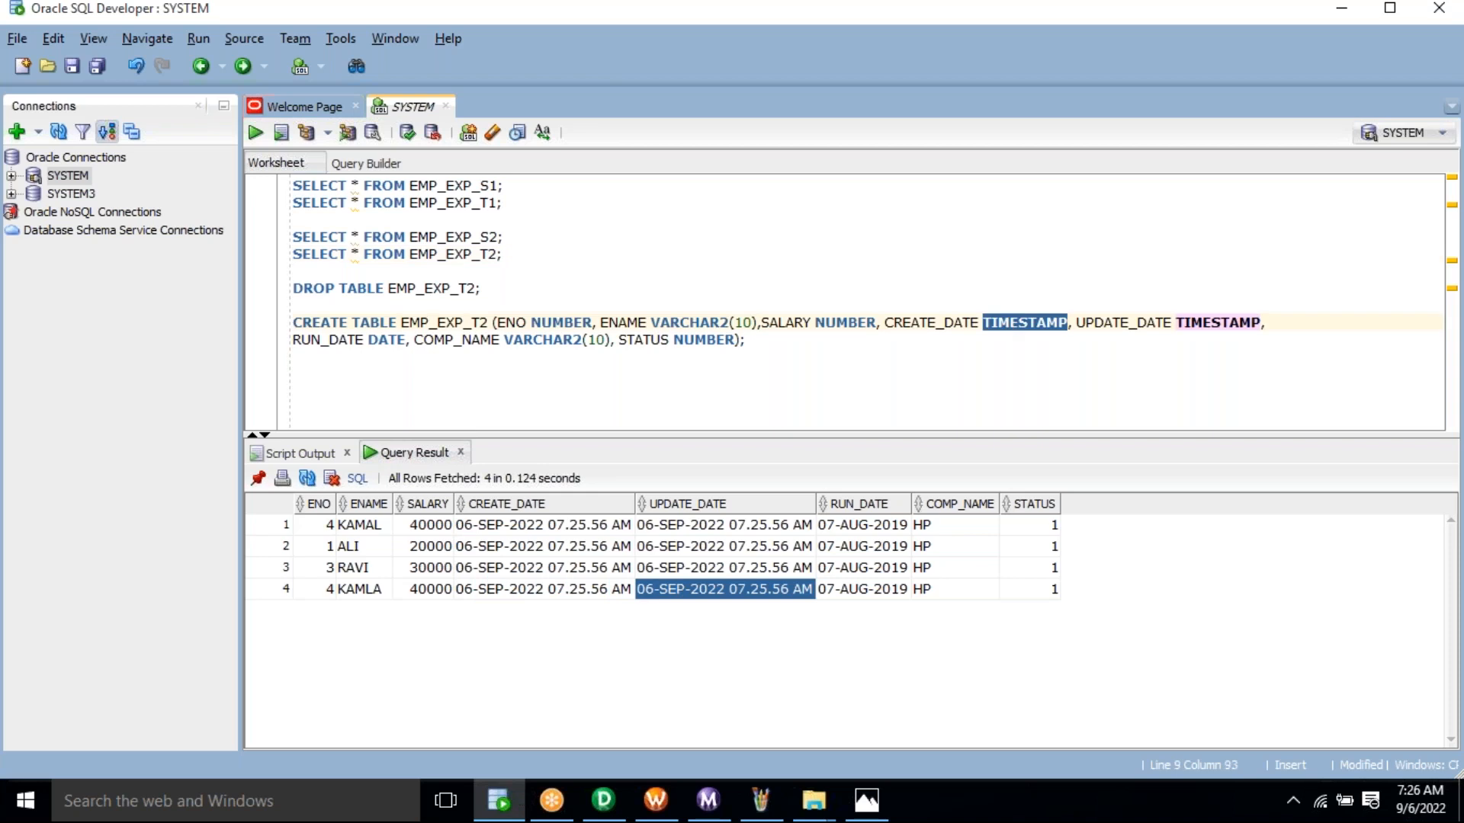
left_click_drag(540, 530, 694, 596)
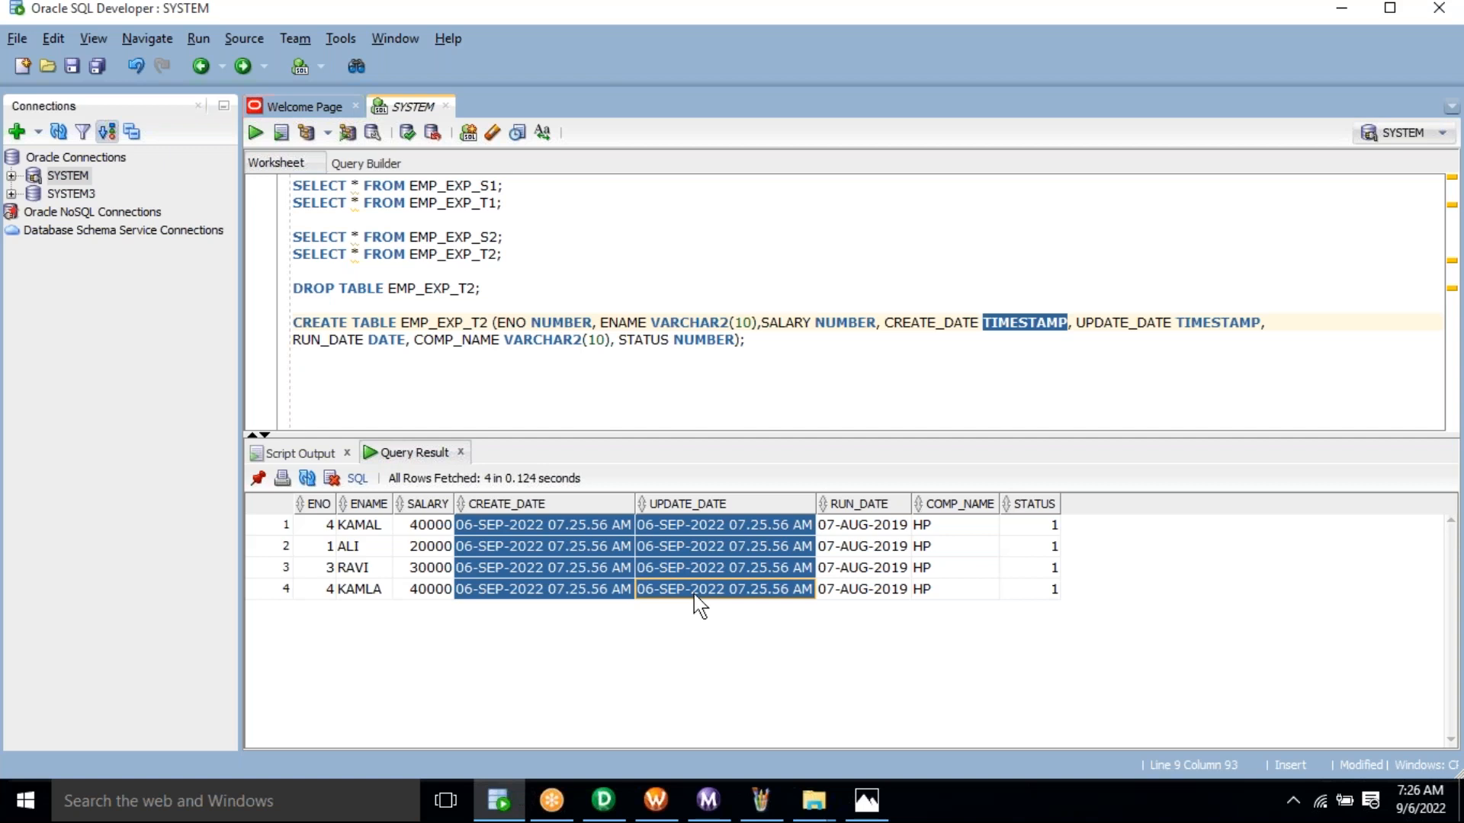
Compare the RUN_DATE values with the column's DATE type in the CREATE TABLE statement, and examine the COMP_NAME and STATUS columns.
left_click(329, 339)
double_click(328, 339)
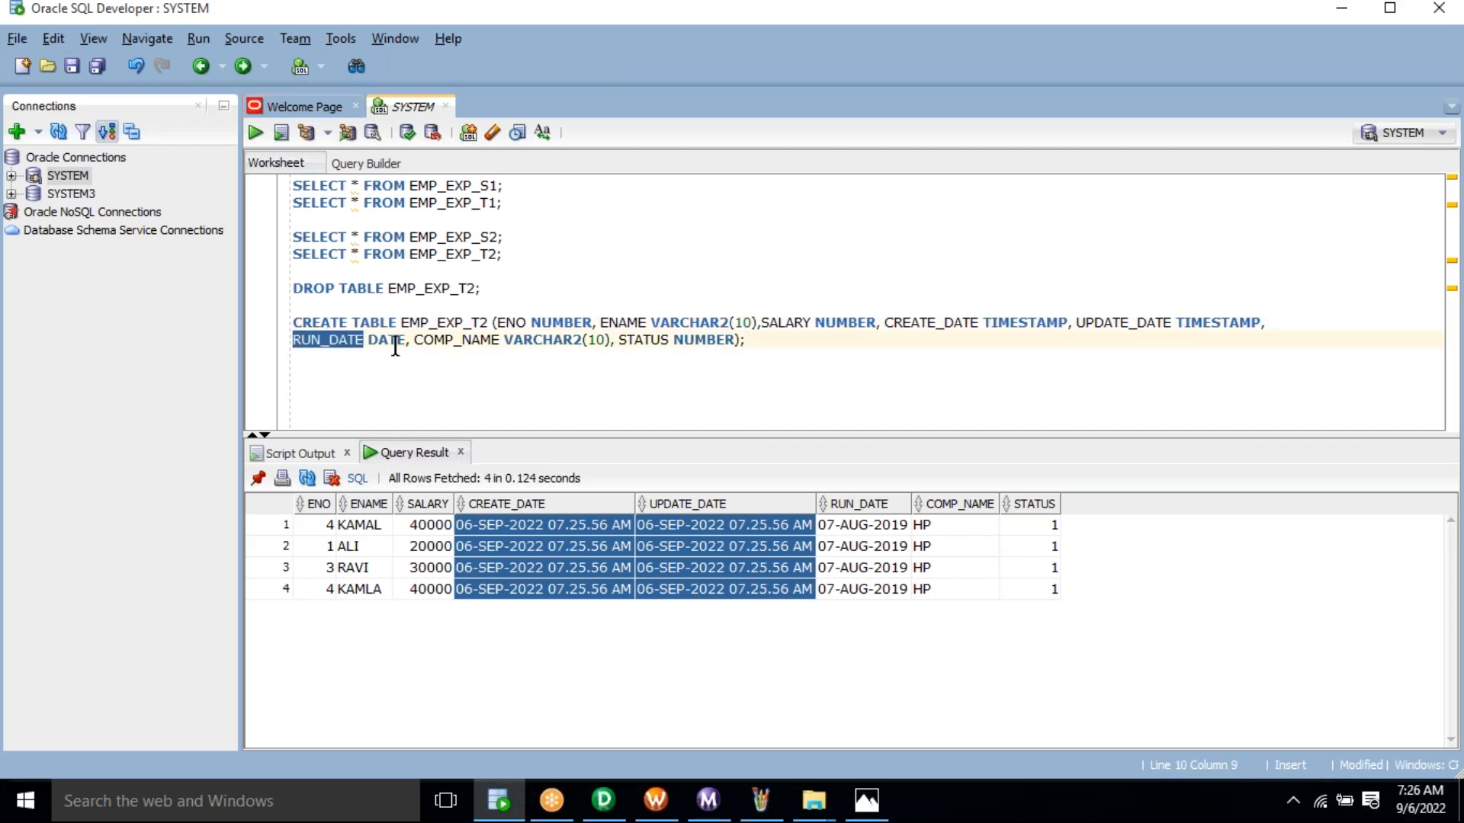
double_click(395, 340)
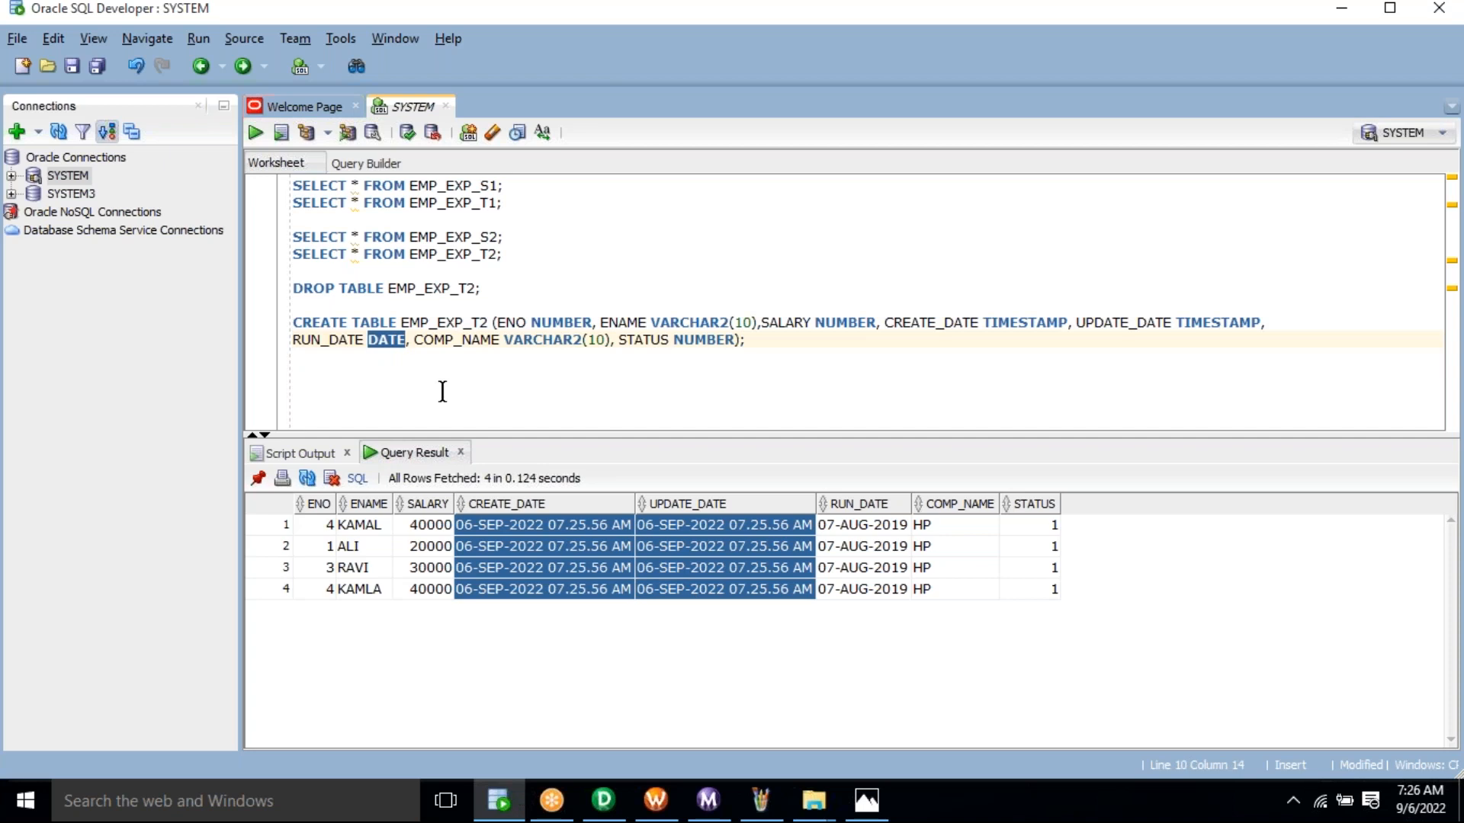
left_click_drag(862, 524, 873, 592)
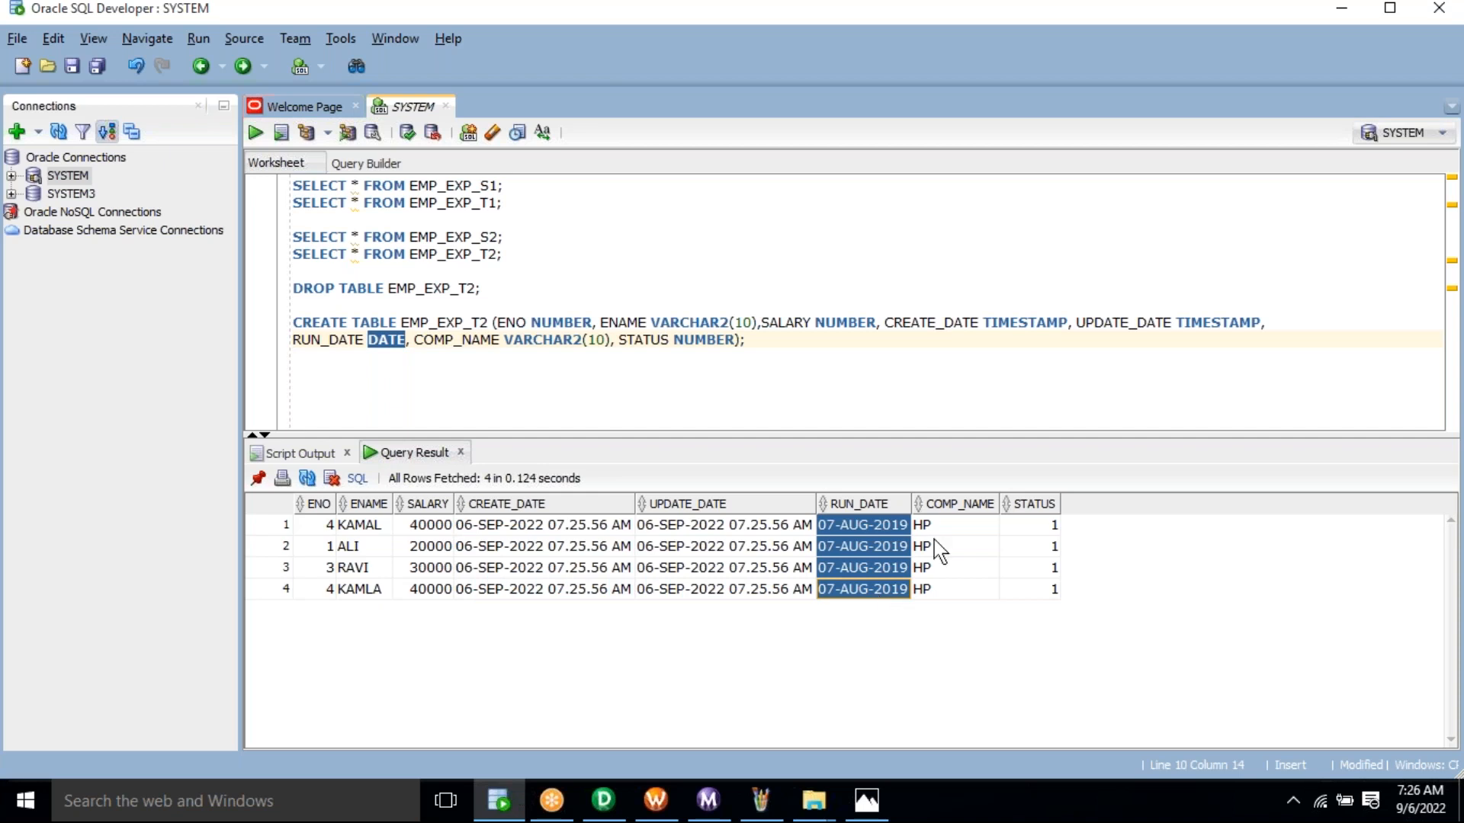
left_click_drag(954, 524, 1054, 546)
left_click_drag(1004, 593, 1037, 598)
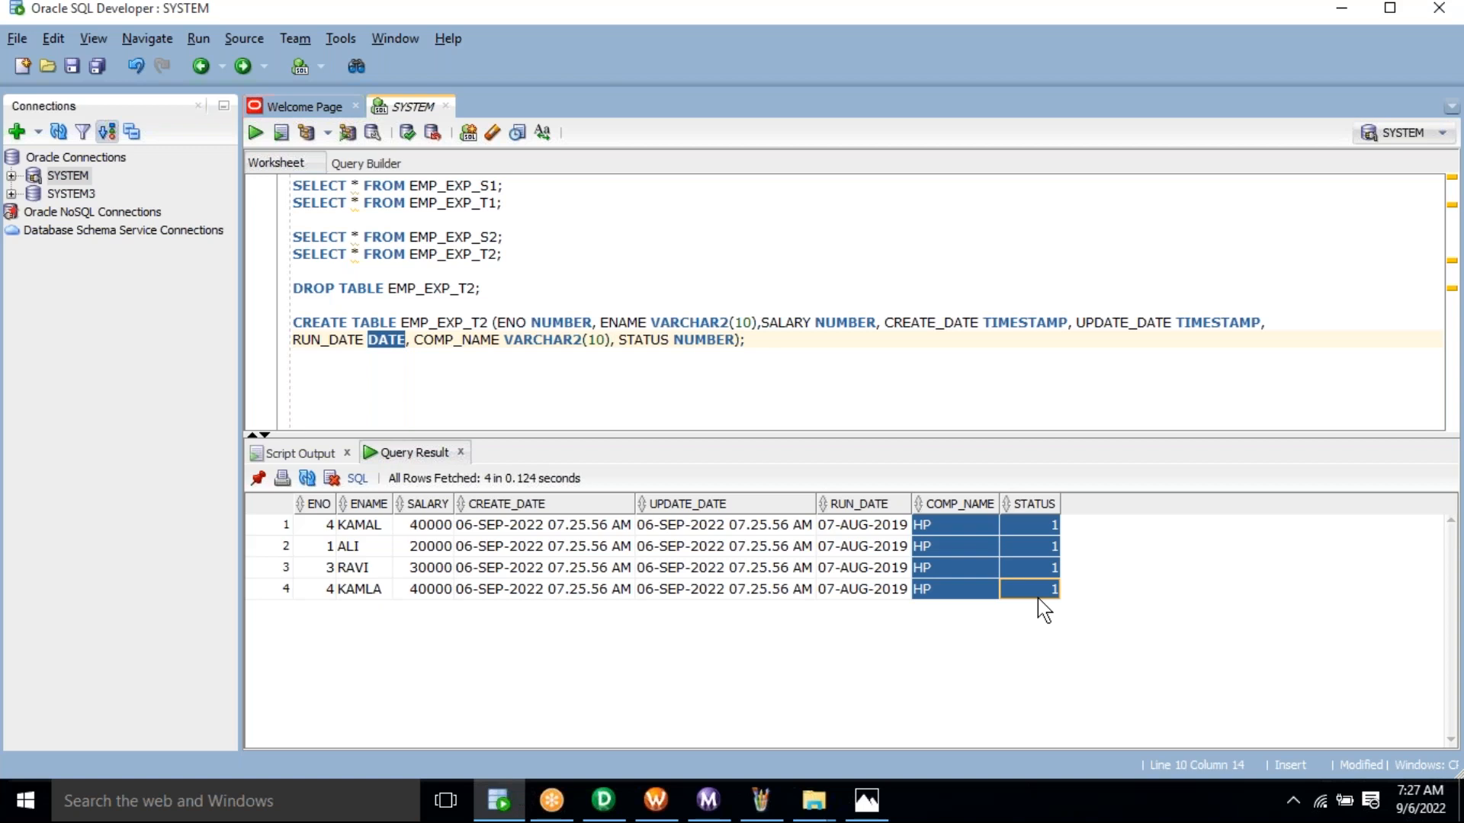
Add blank lines below the CREATE TABLE EMP_EXP_T2 statement in the worksheet.
left_click(849, 397)
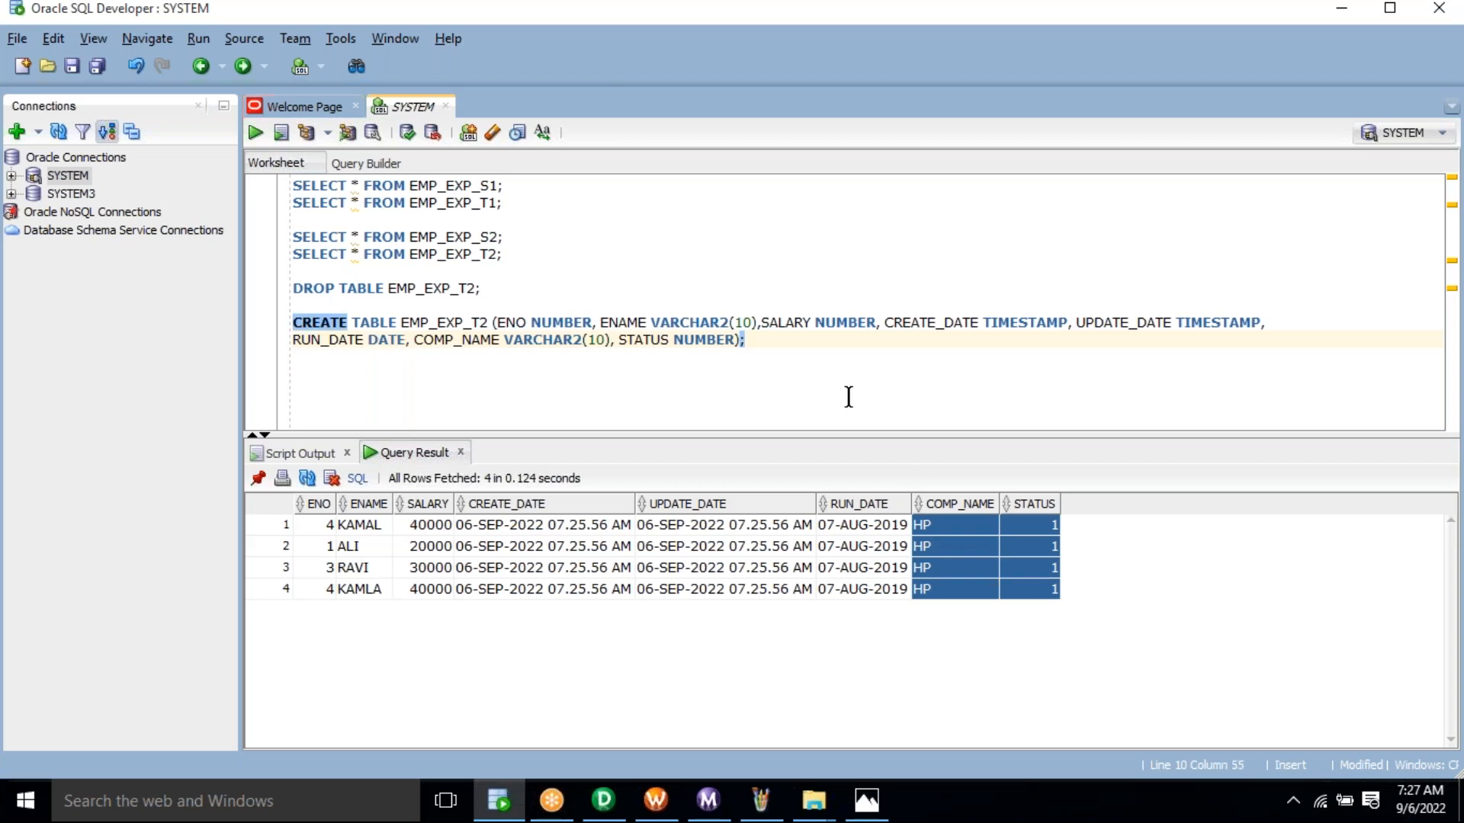
key("Return")
key("Return")
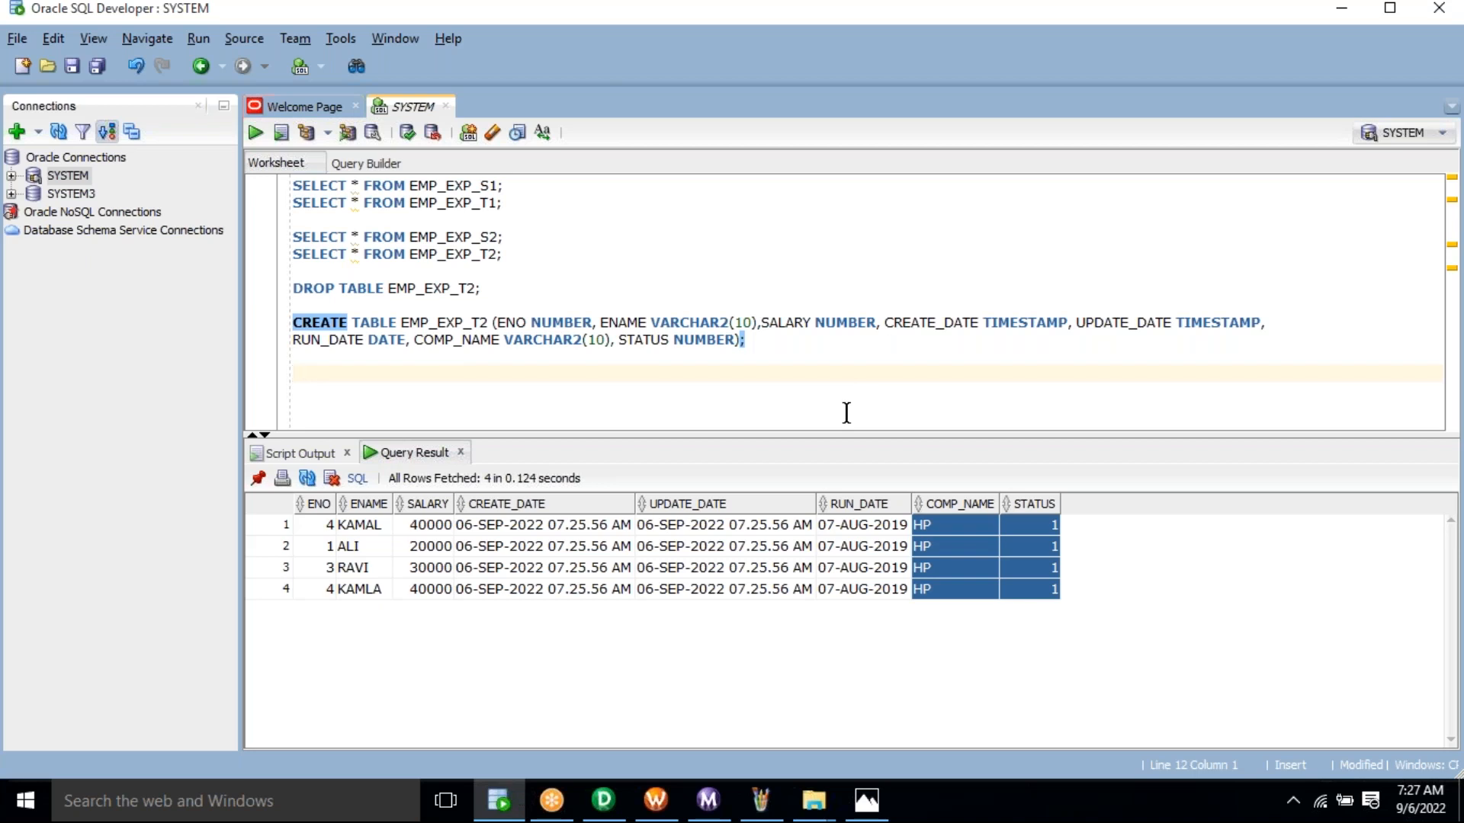
Switch to Photos and review 8_EXP.bmp for the EMP_EXP_S3 source data, target columns and IIF salary rule.
left_click(851, 816)
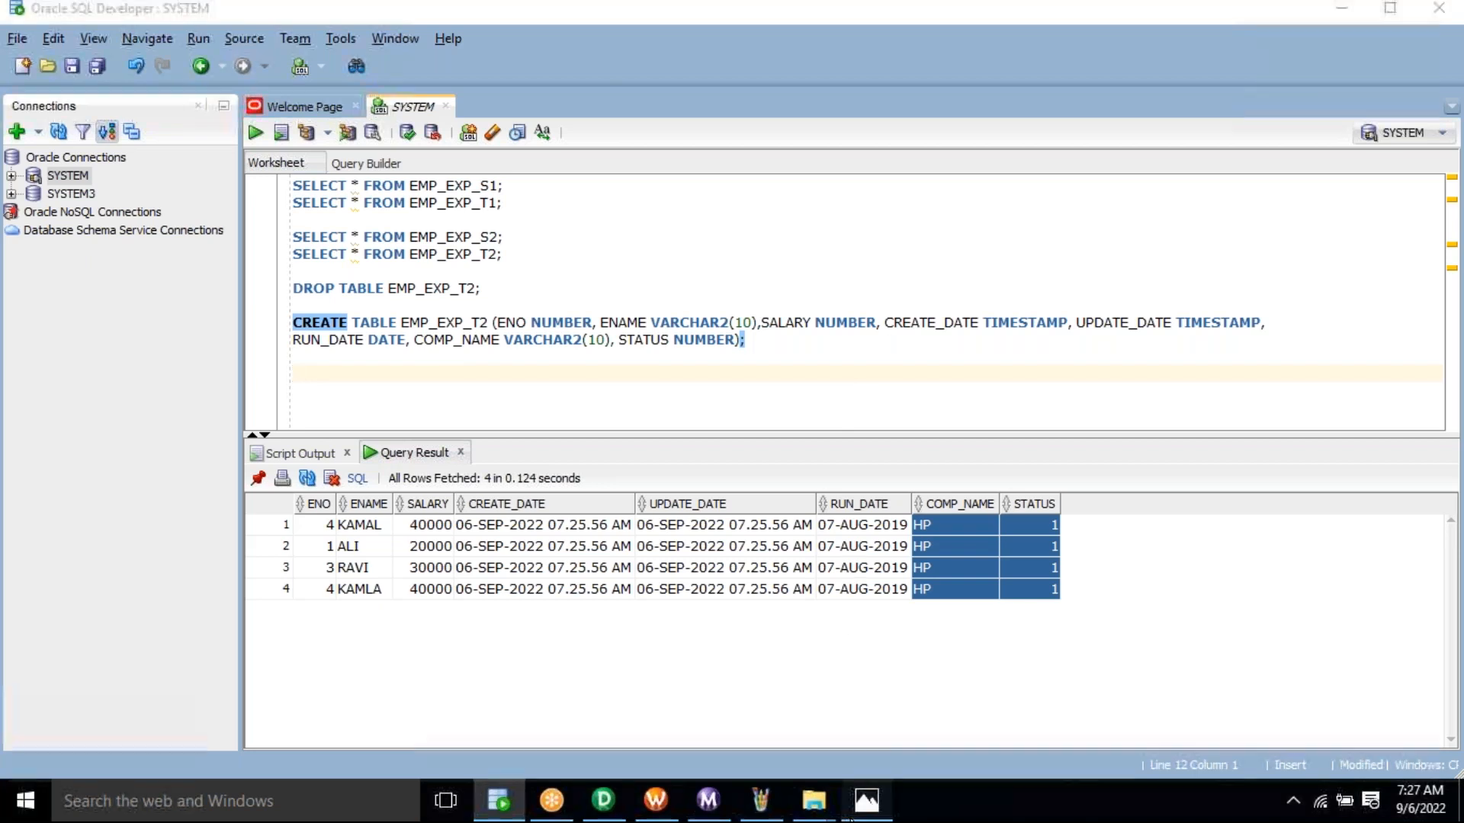
scroll(719, 496, "down", 1)
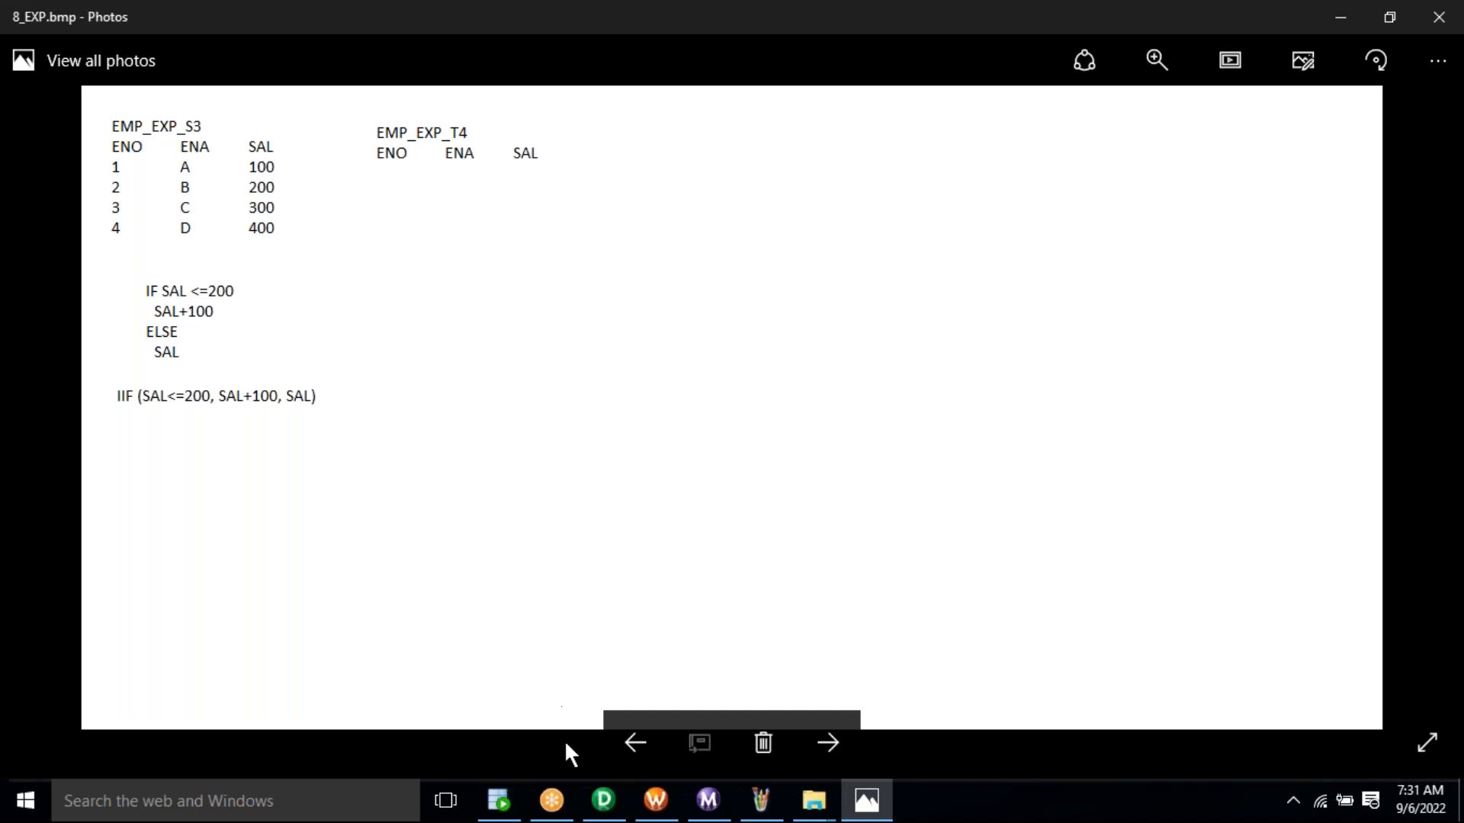
In Oracle SQL Developer, duplicate the EMP_EXP_S2 and EMP_EXP_T2 queries below the CREATE TABLE statement, changing the first to EMP_EXP_S3 and running it.
left_click(499, 801)
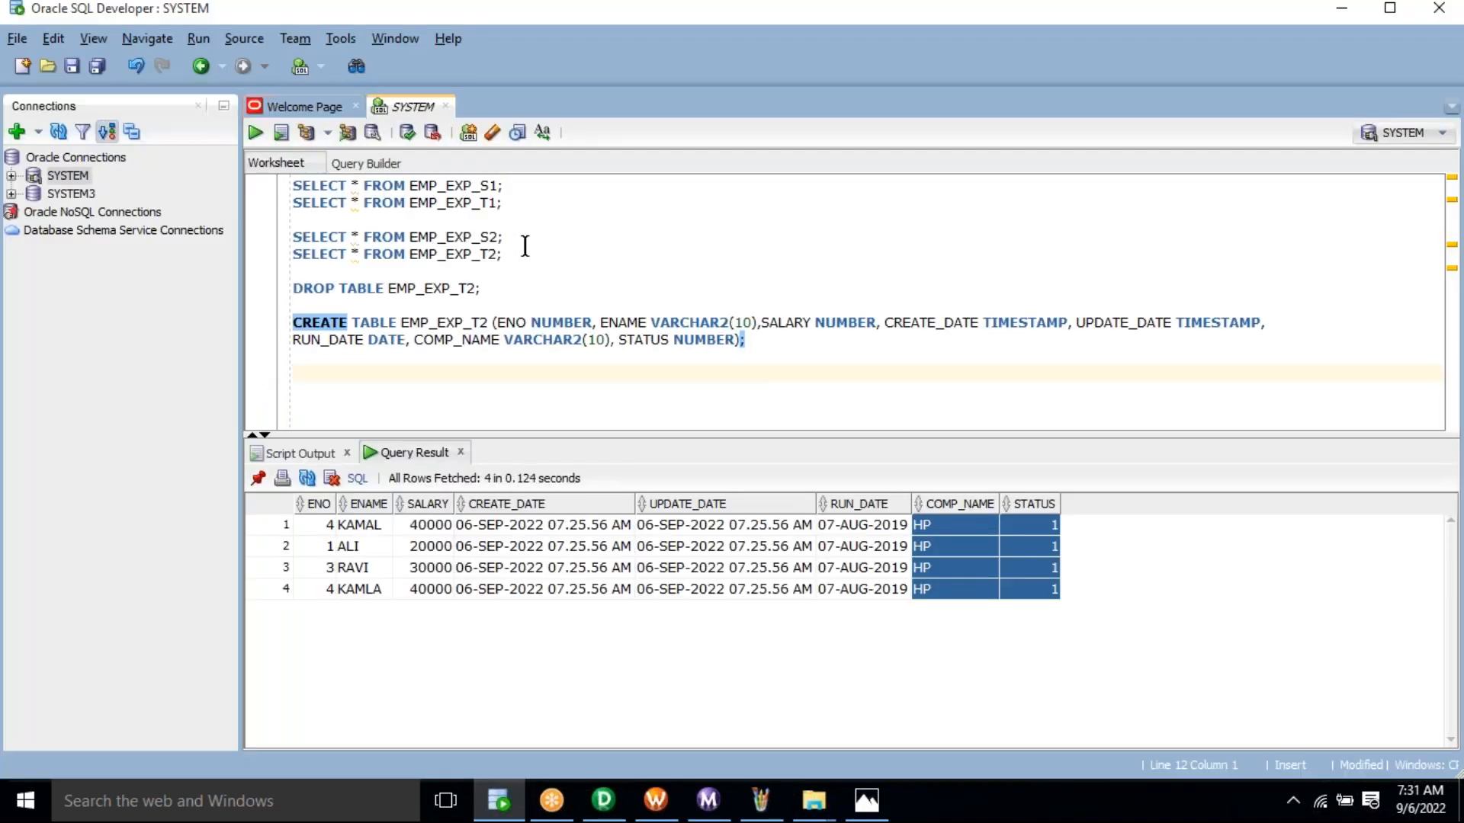
left_click_drag(291, 238, 292, 263)
key("ctrl+c")
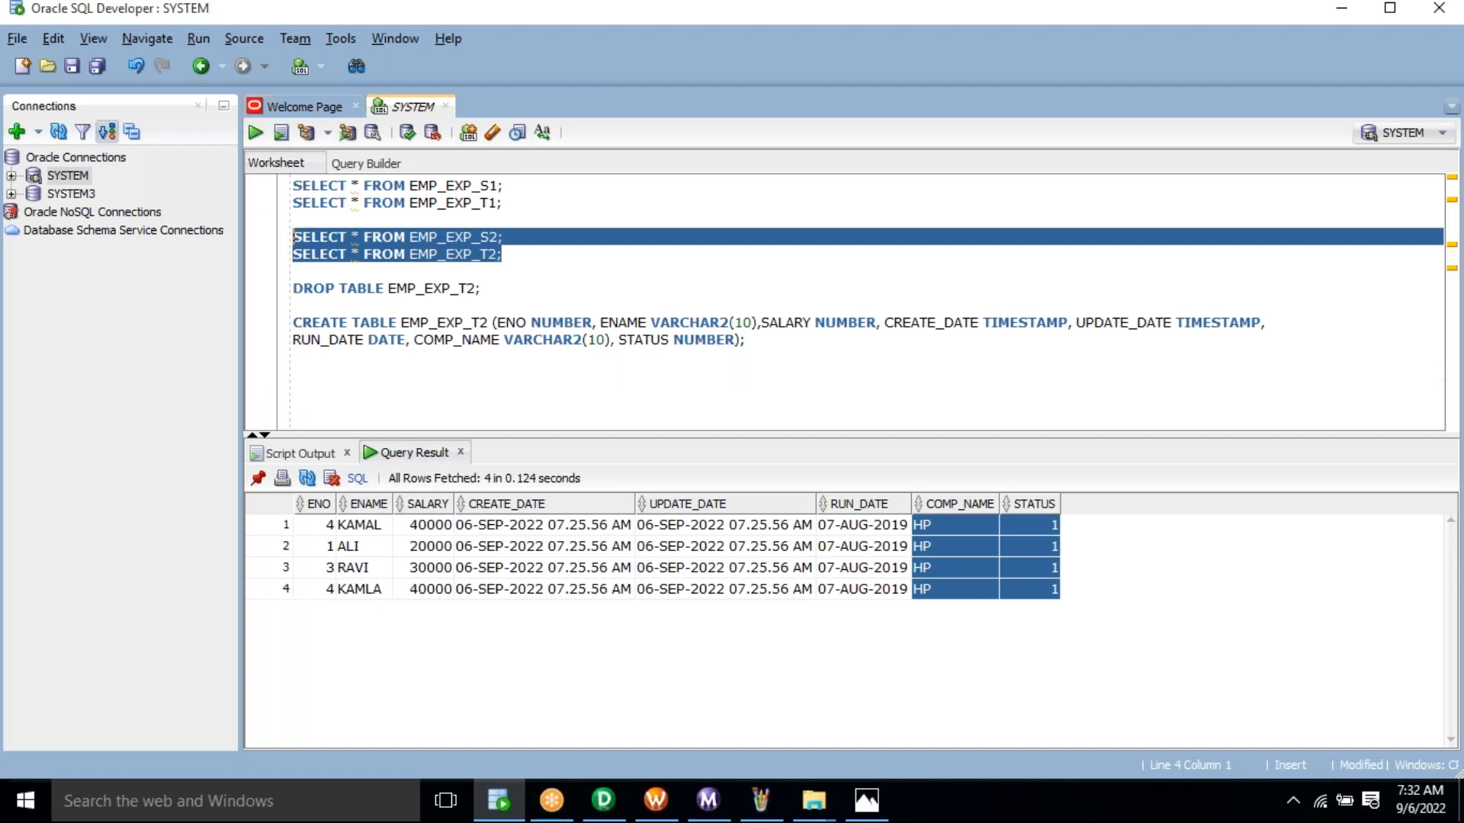
left_click(355, 378)
key("ctrl+v")
key("Up")
key("Left")
key("BackSpace")
type("3")
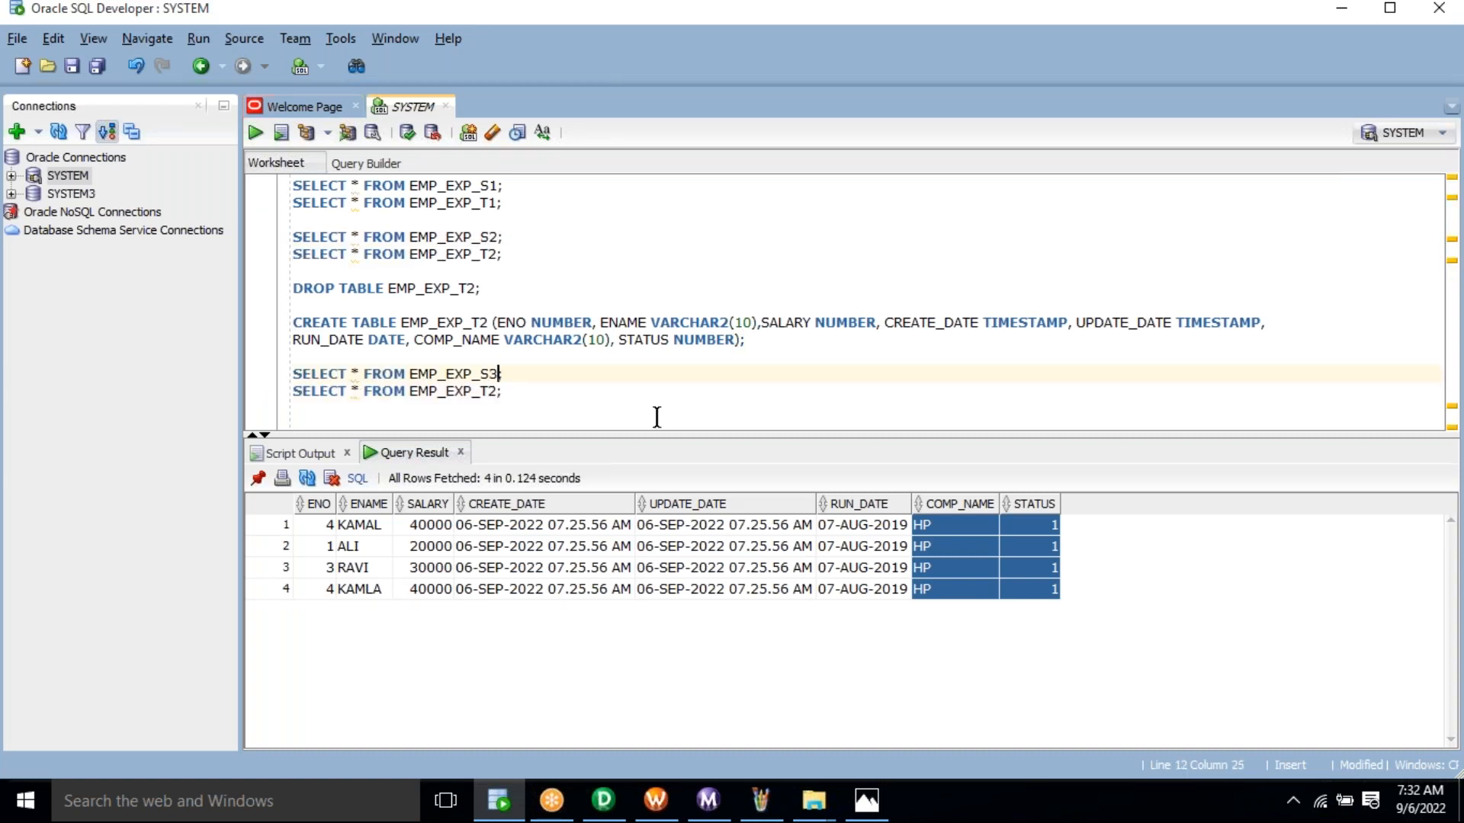
key("ctrl+Return")
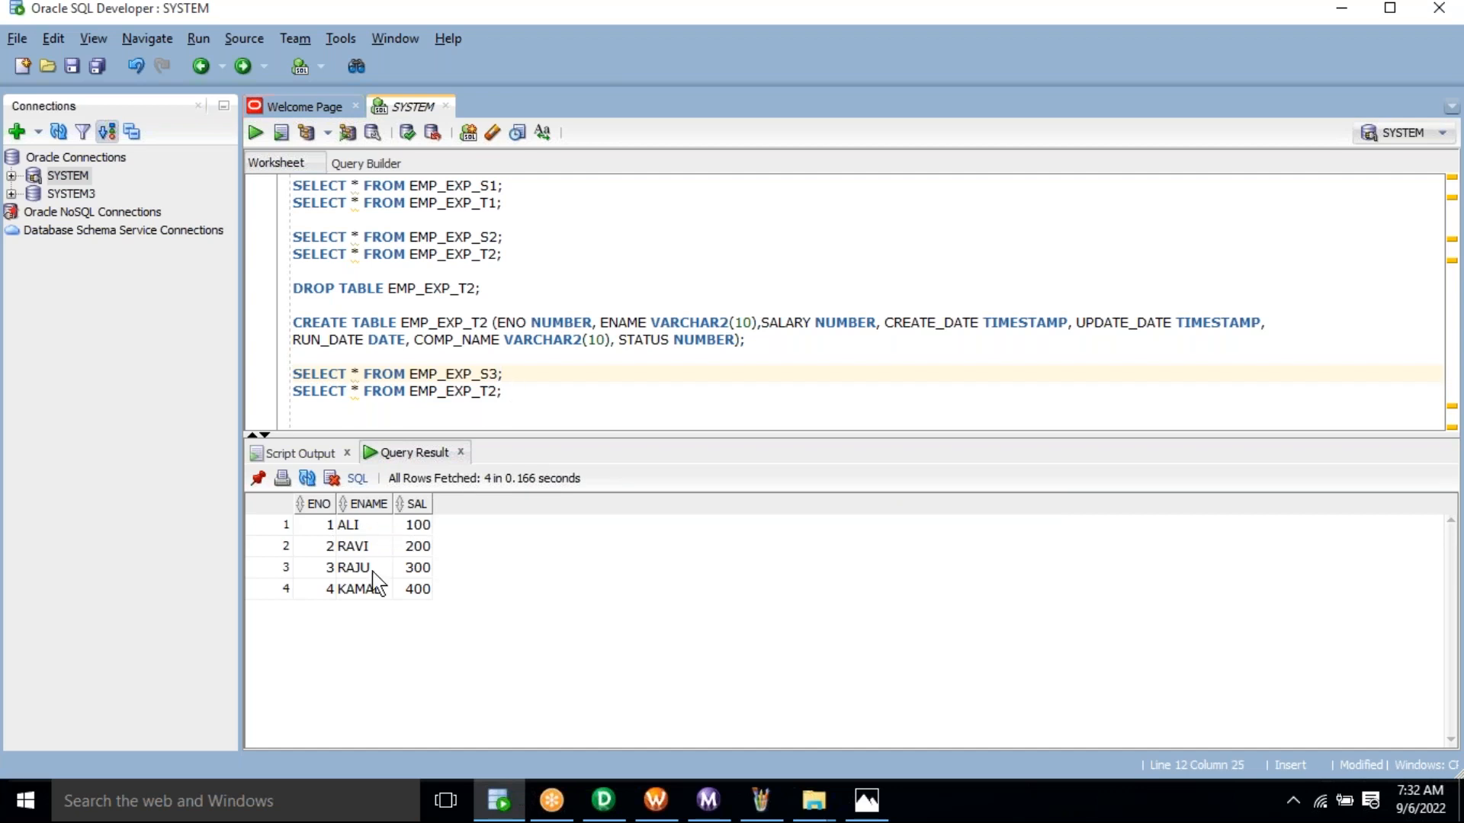
Change the copied EMP_EXP_T2 query to SELECT * FROM EMP_EXP_T3 and run it.
double_click(455, 373)
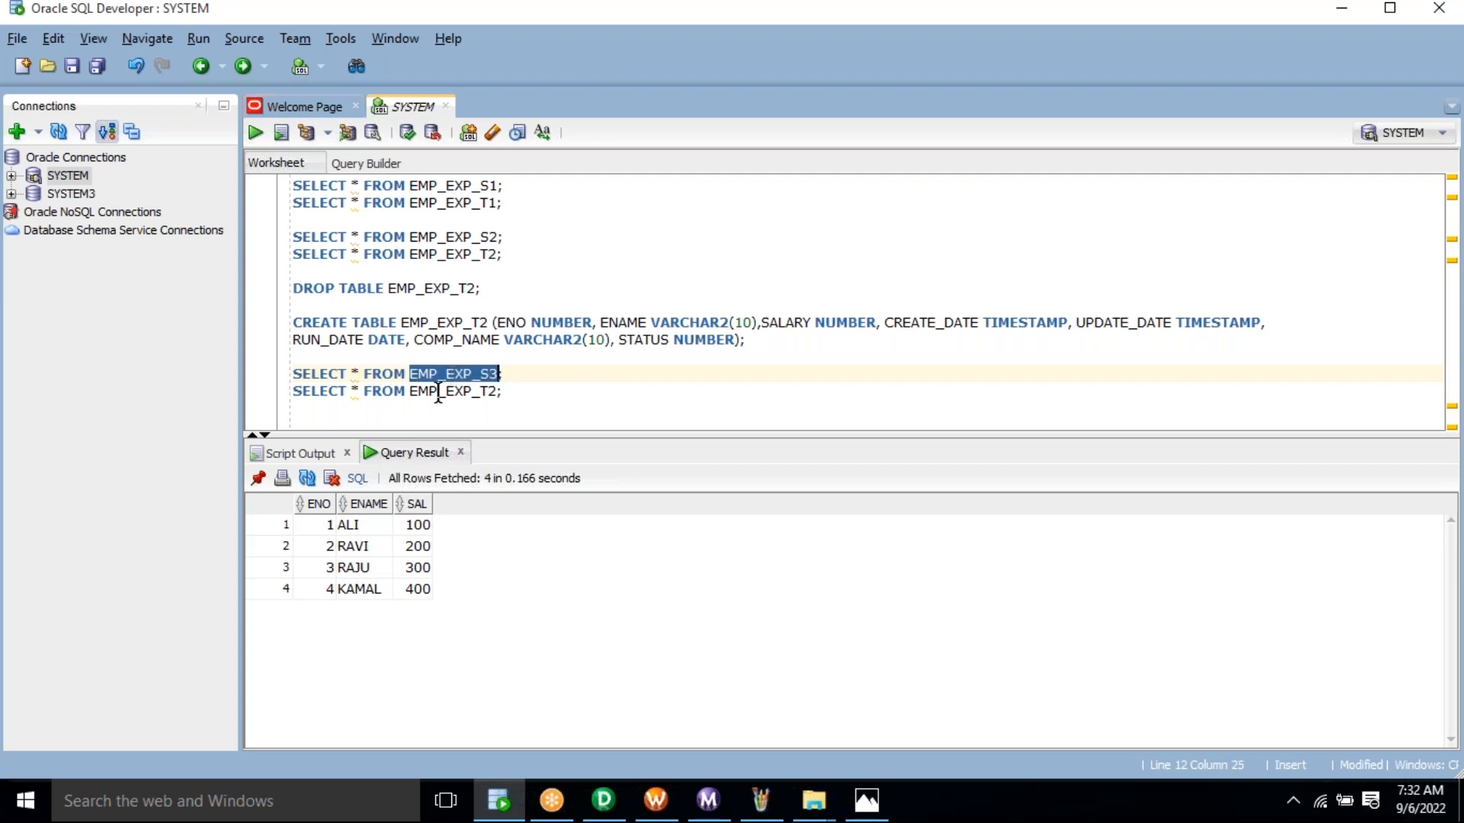
left_click(493, 391)
key("ctrl+Return")
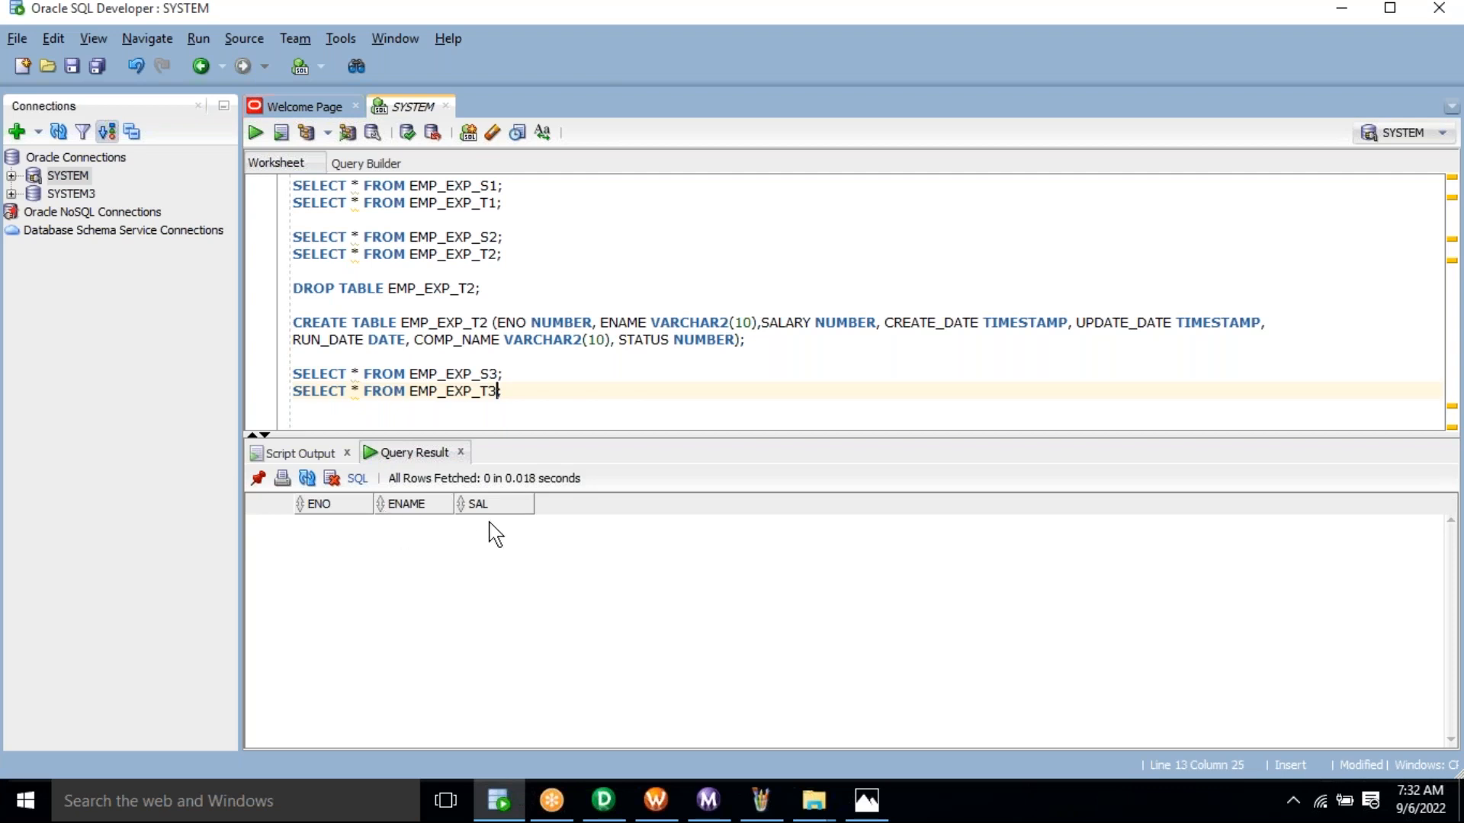
Copy the EMP_EXP_S3 table name, switch to PowerCenter Designer and clear the Source Analyzer workspace.
double_click(460, 374)
key("ctrl+c")
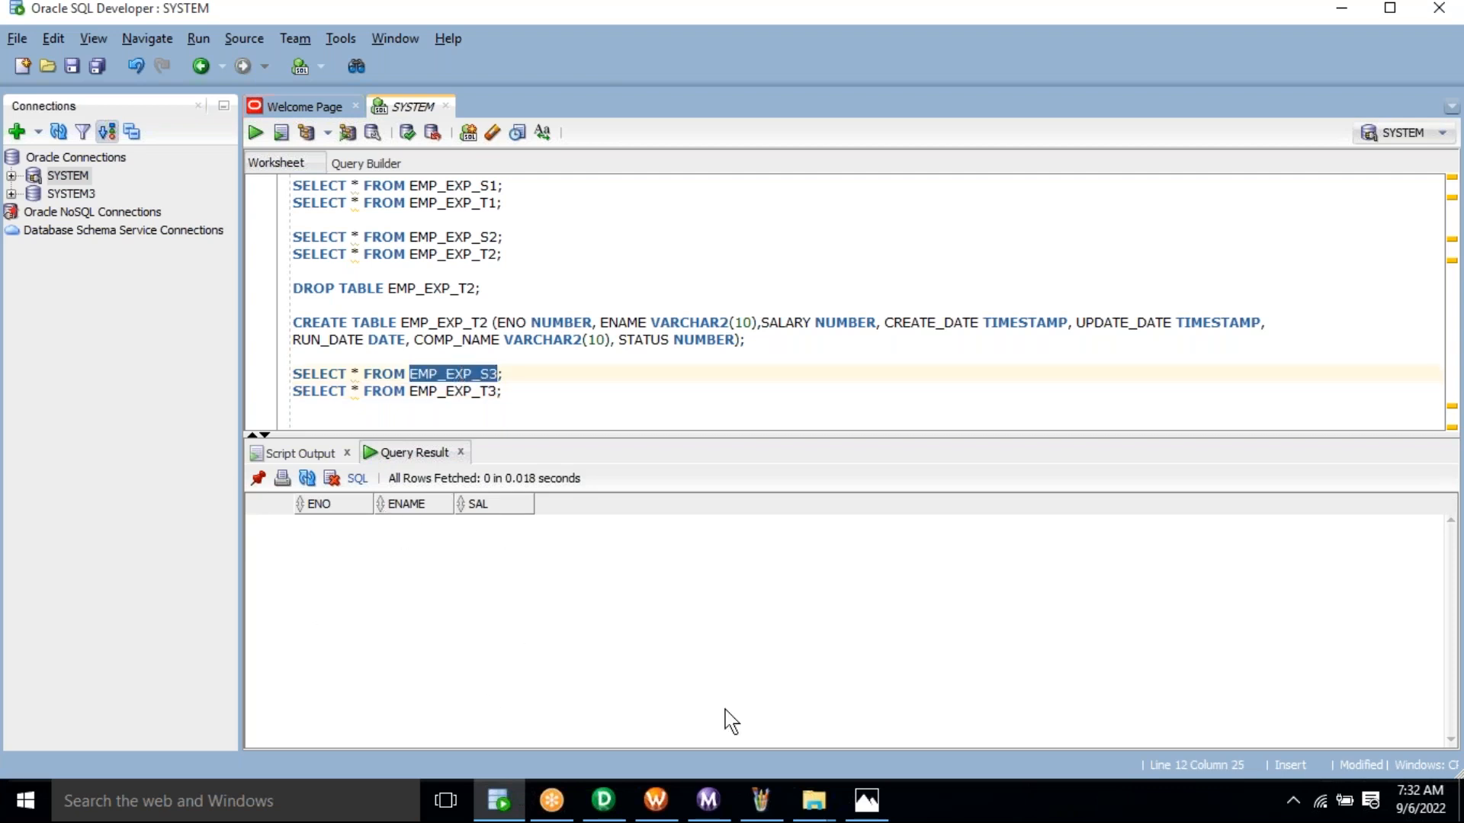
left_click(604, 800)
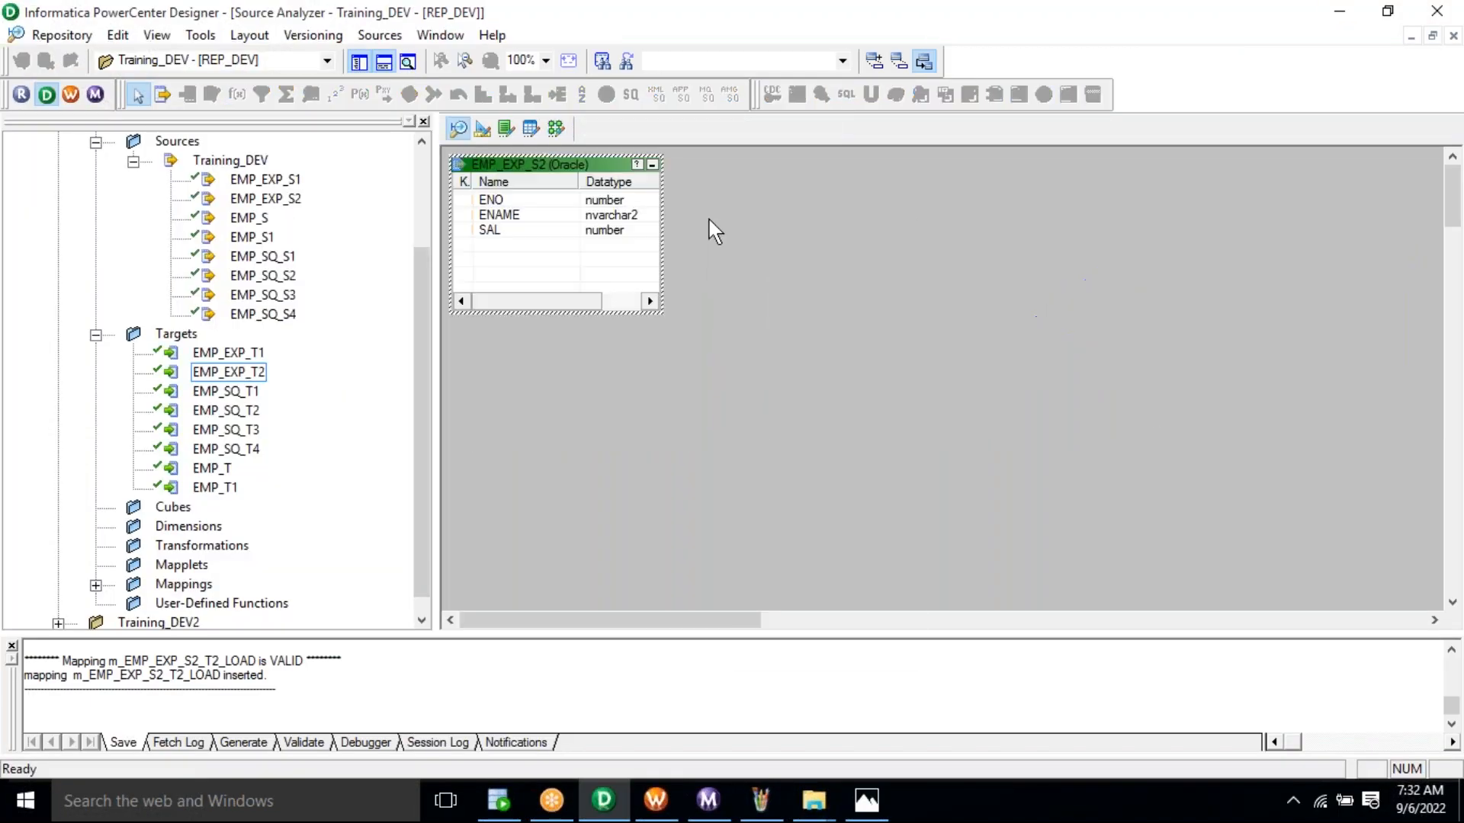
right_click(712, 224)
left_click(758, 258)
right_click(757, 256)
left_click(824, 292)
Import the EMP_EXP_S3 source table from the database through the Training_DEV ODBC data source.
left_click(379, 35)
left_click(407, 63)
left_click(786, 464)
key("ctrl+v")
left_click(827, 324)
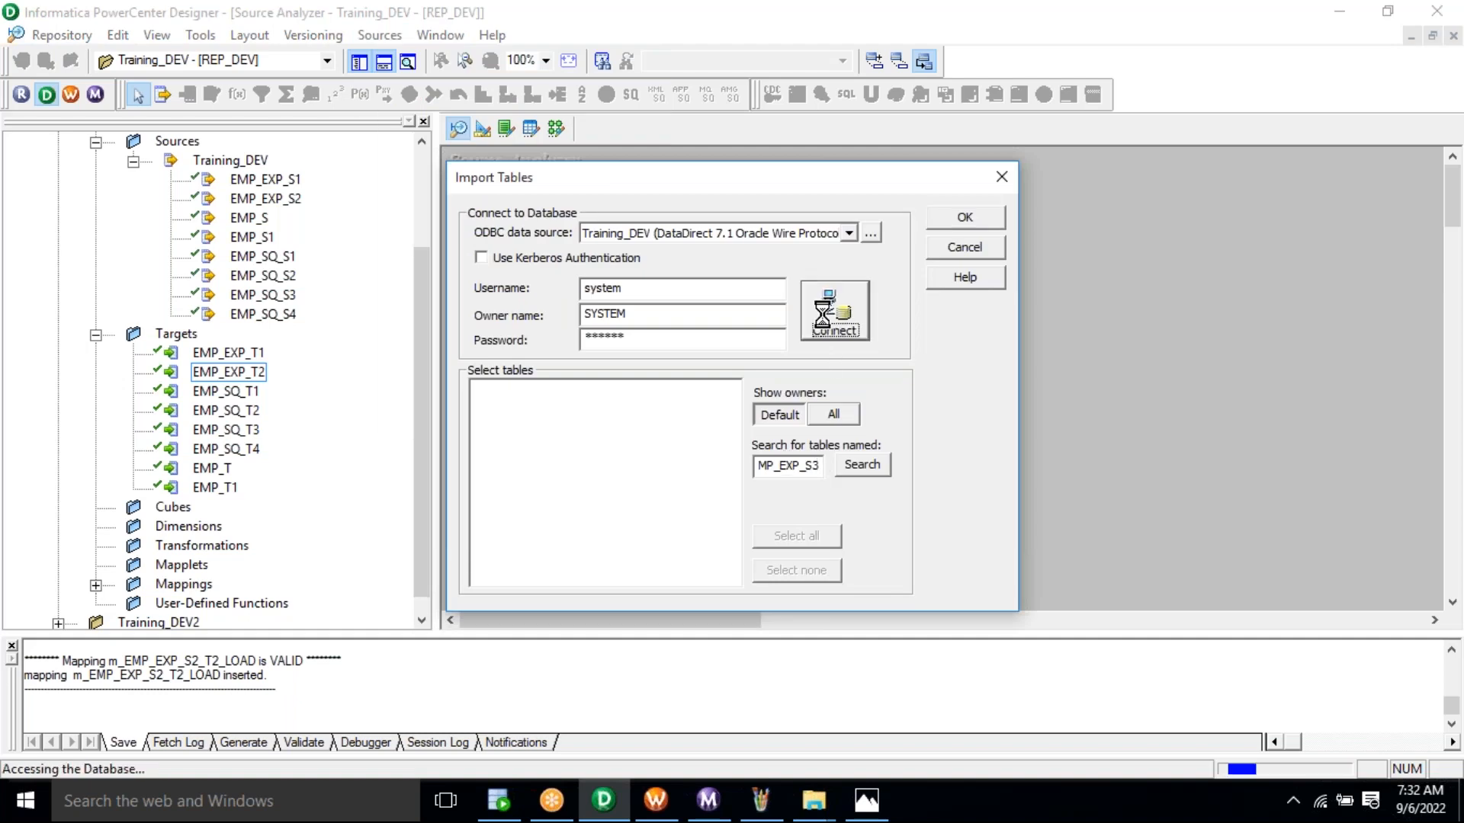
left_click(480, 394)
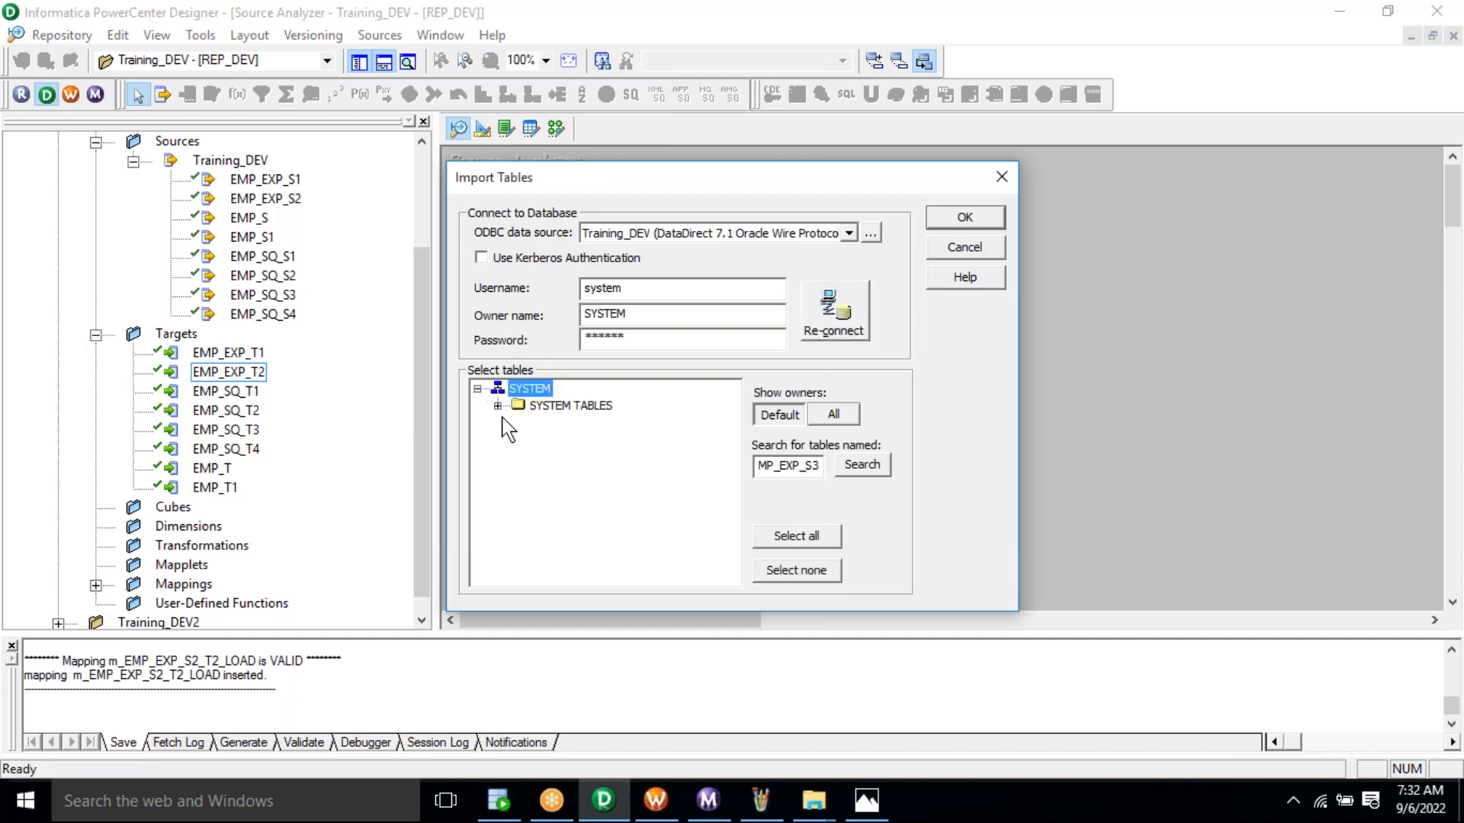
left_click(584, 423)
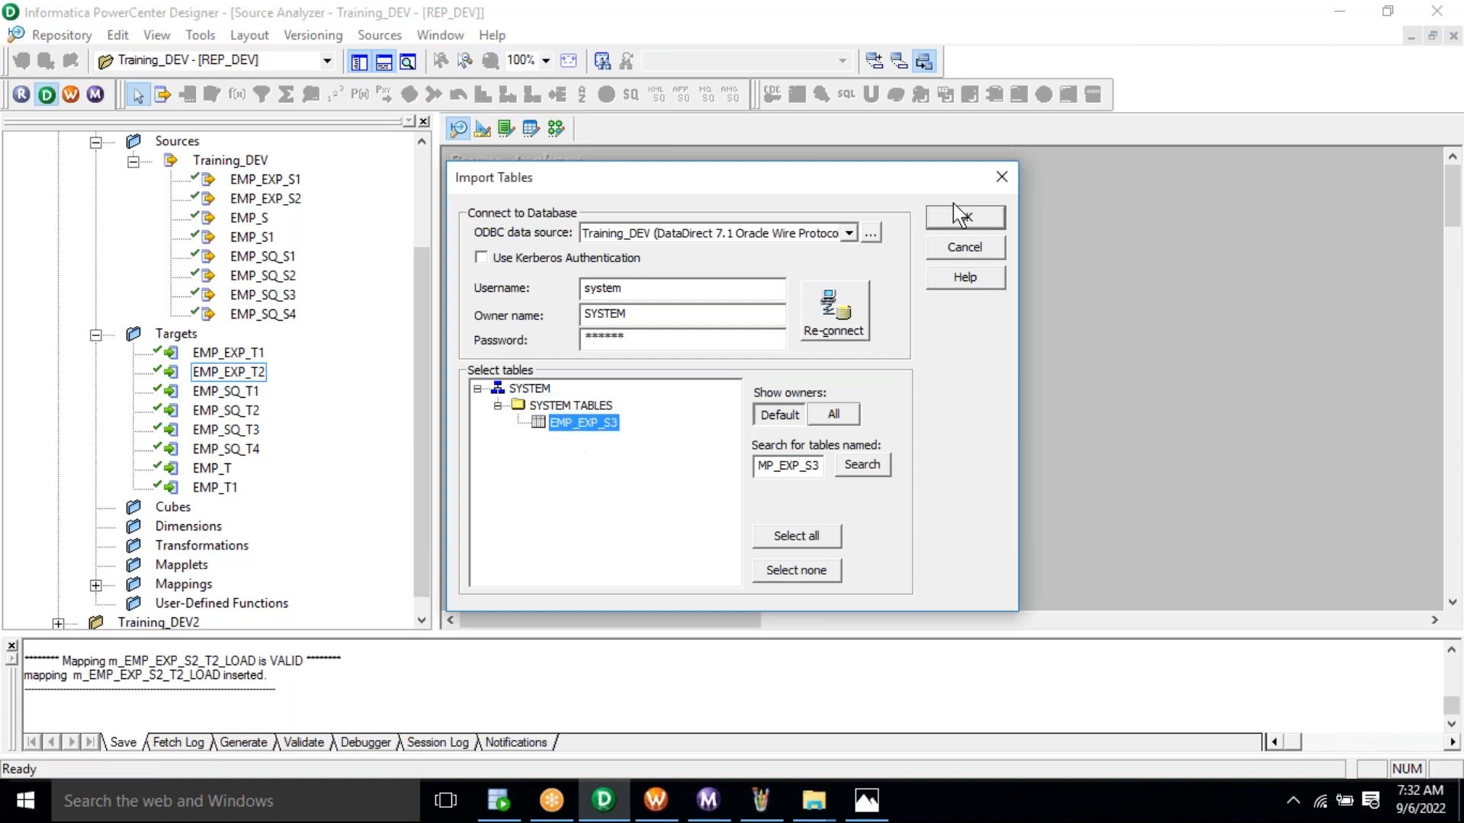
left_click(982, 220)
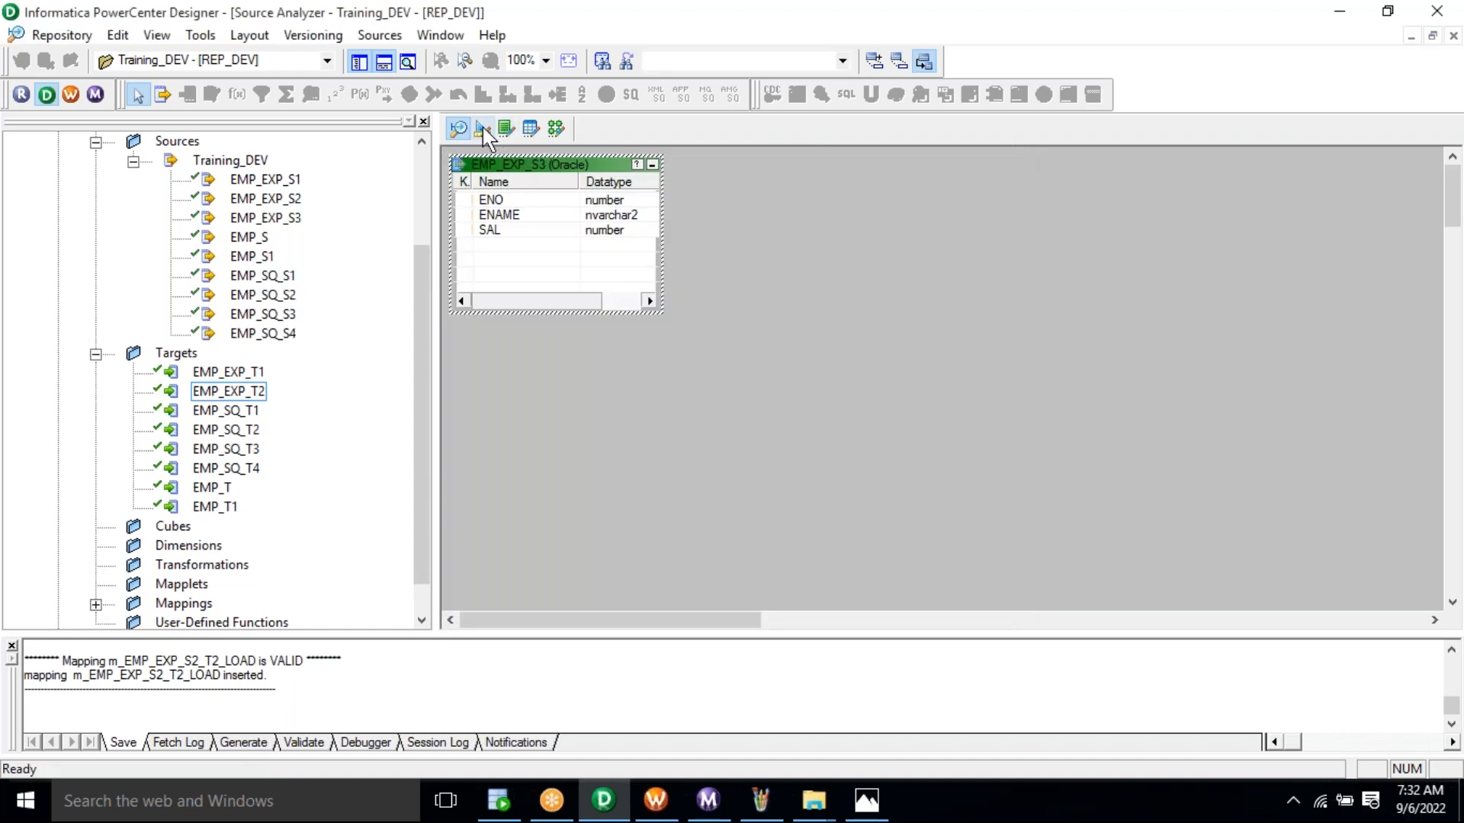
Open the Target Designer and clear EMP_EXP_T2 from its workspace.
left_click(483, 130)
right_click(741, 244)
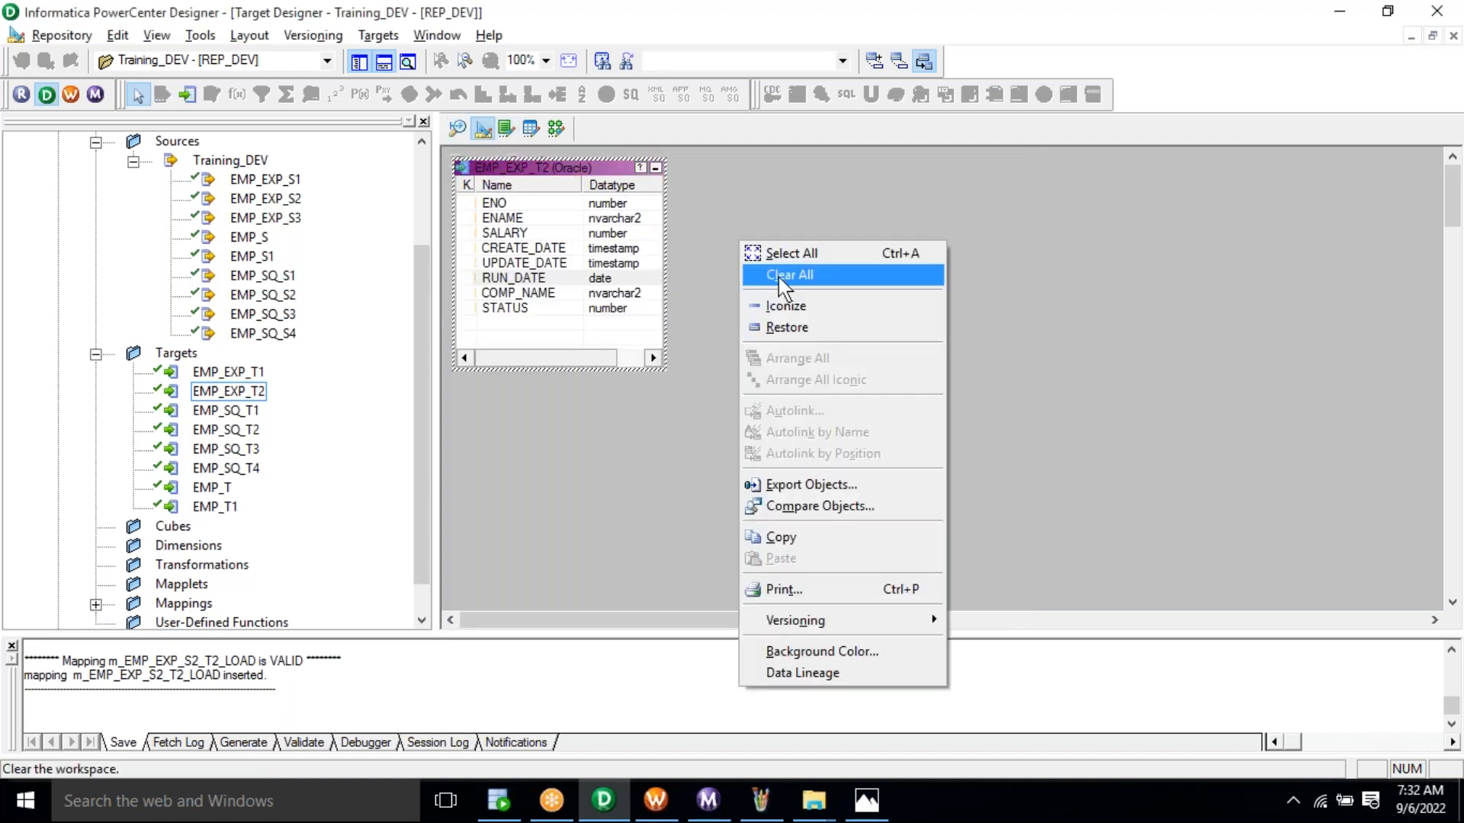
left_click(779, 277)
Copy the EMP_EXP_T3 table name from the SQL Developer worksheet and return to PowerCenter Designer.
key("alt+Tab")
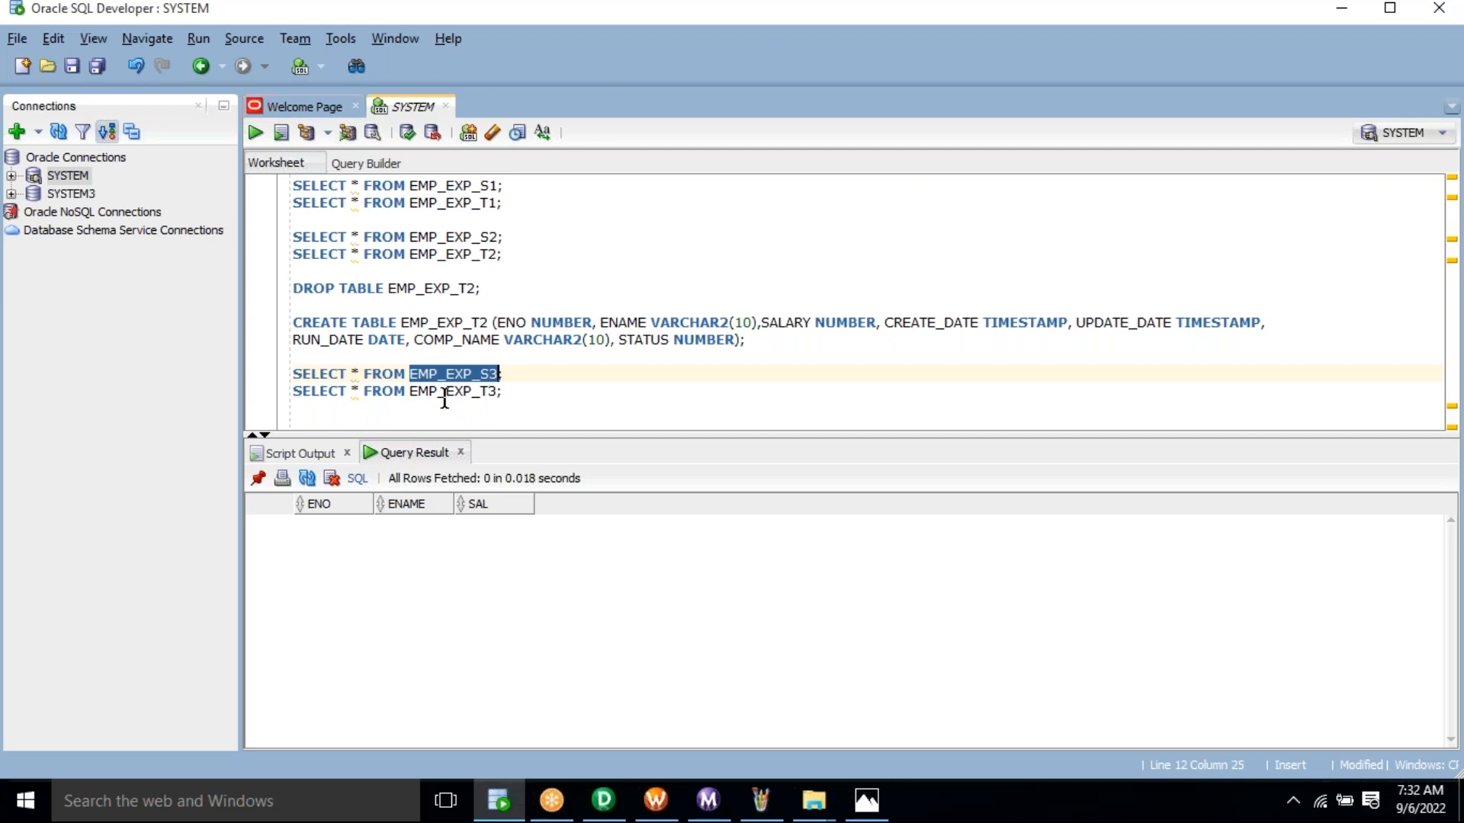
left_click(445, 398)
double_click(444, 398)
key("ctrl+c")
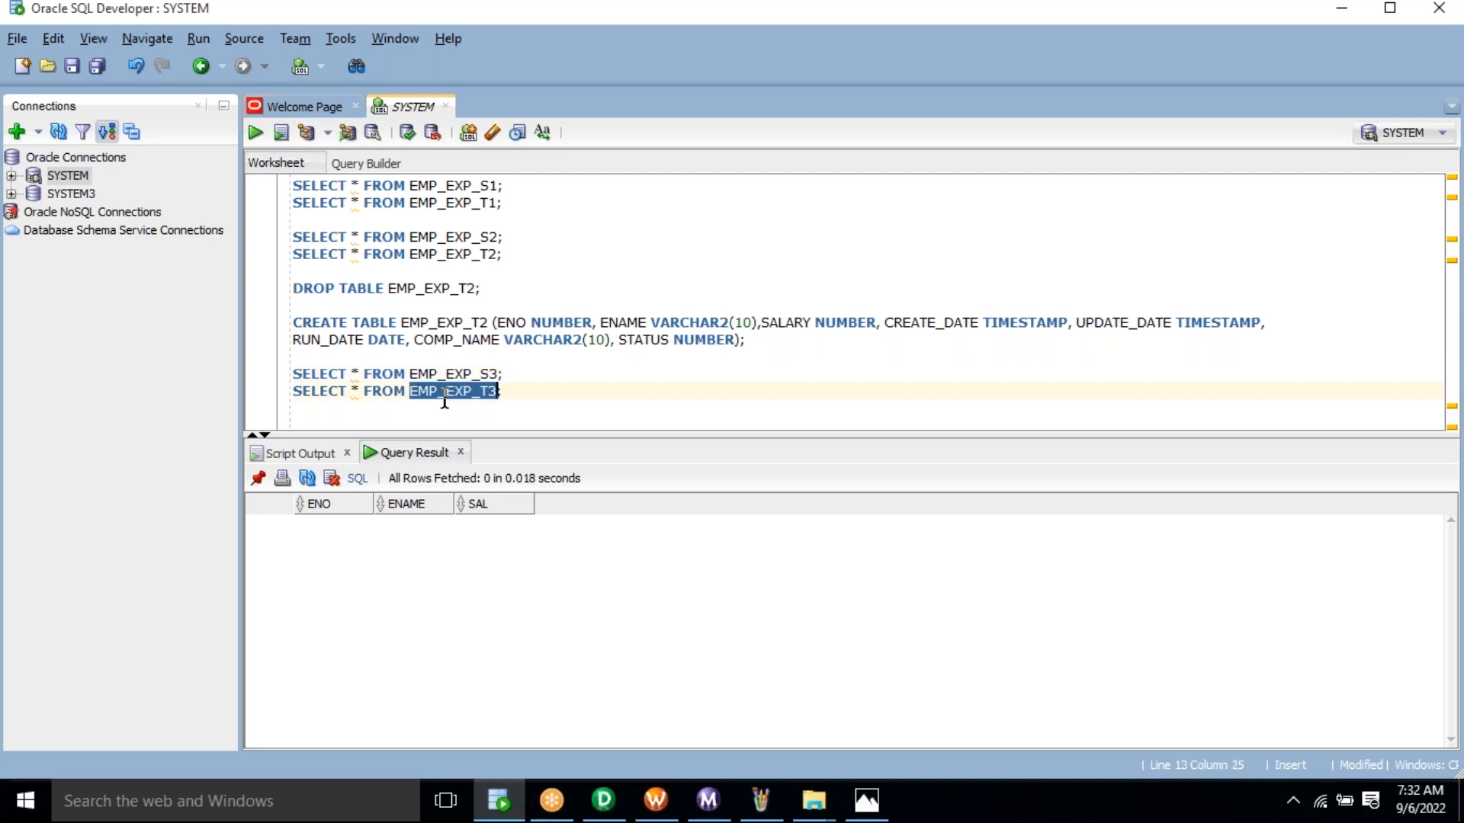
key("alt+Tab")
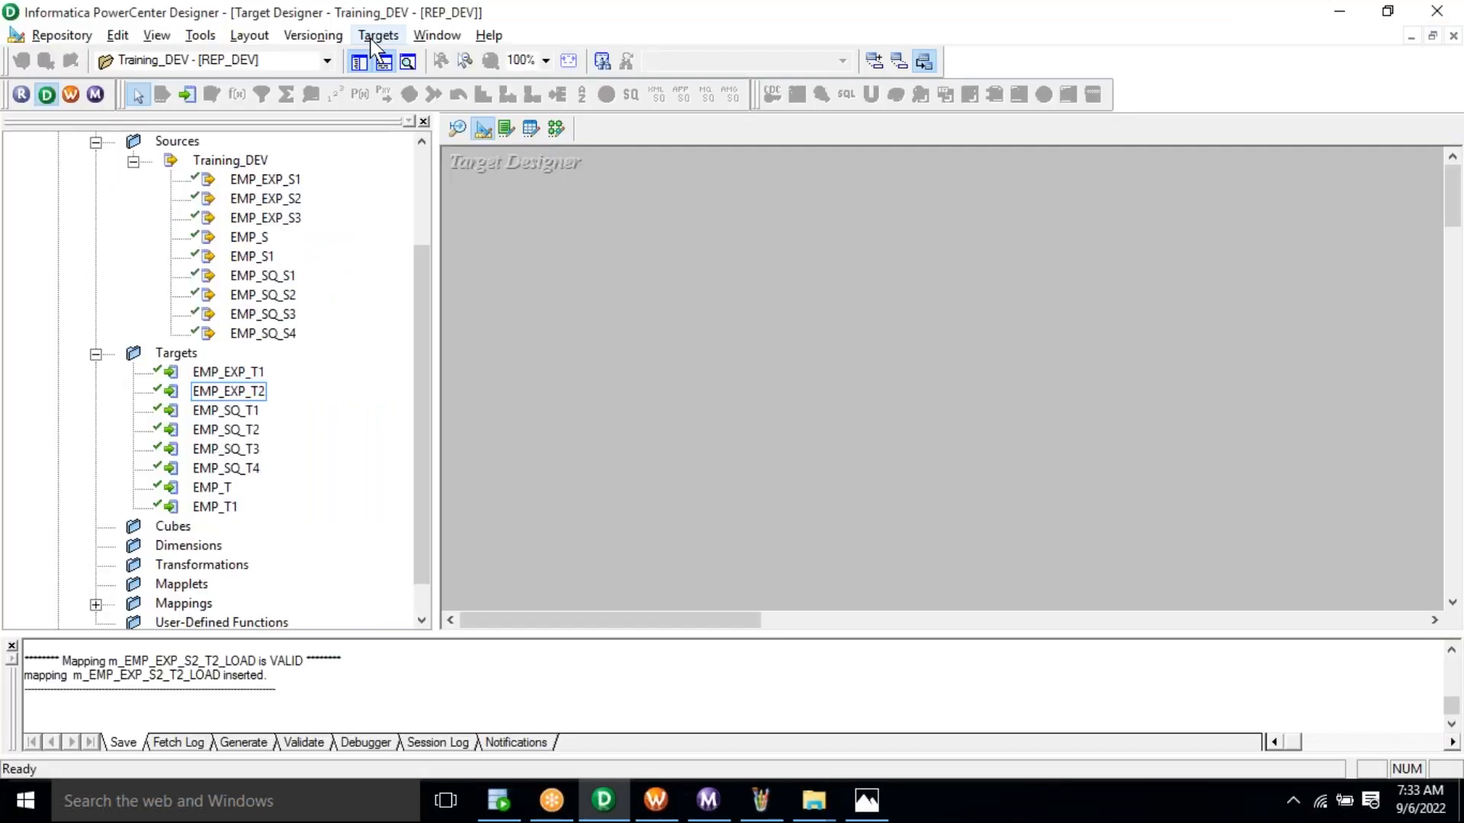
Import the EMP_EXP_T3 target table from the database through the Training_DEV ODBC data source.
left_click(372, 40)
left_click(427, 59)
left_click(795, 464)
key("ctrl+v")
left_click(831, 329)
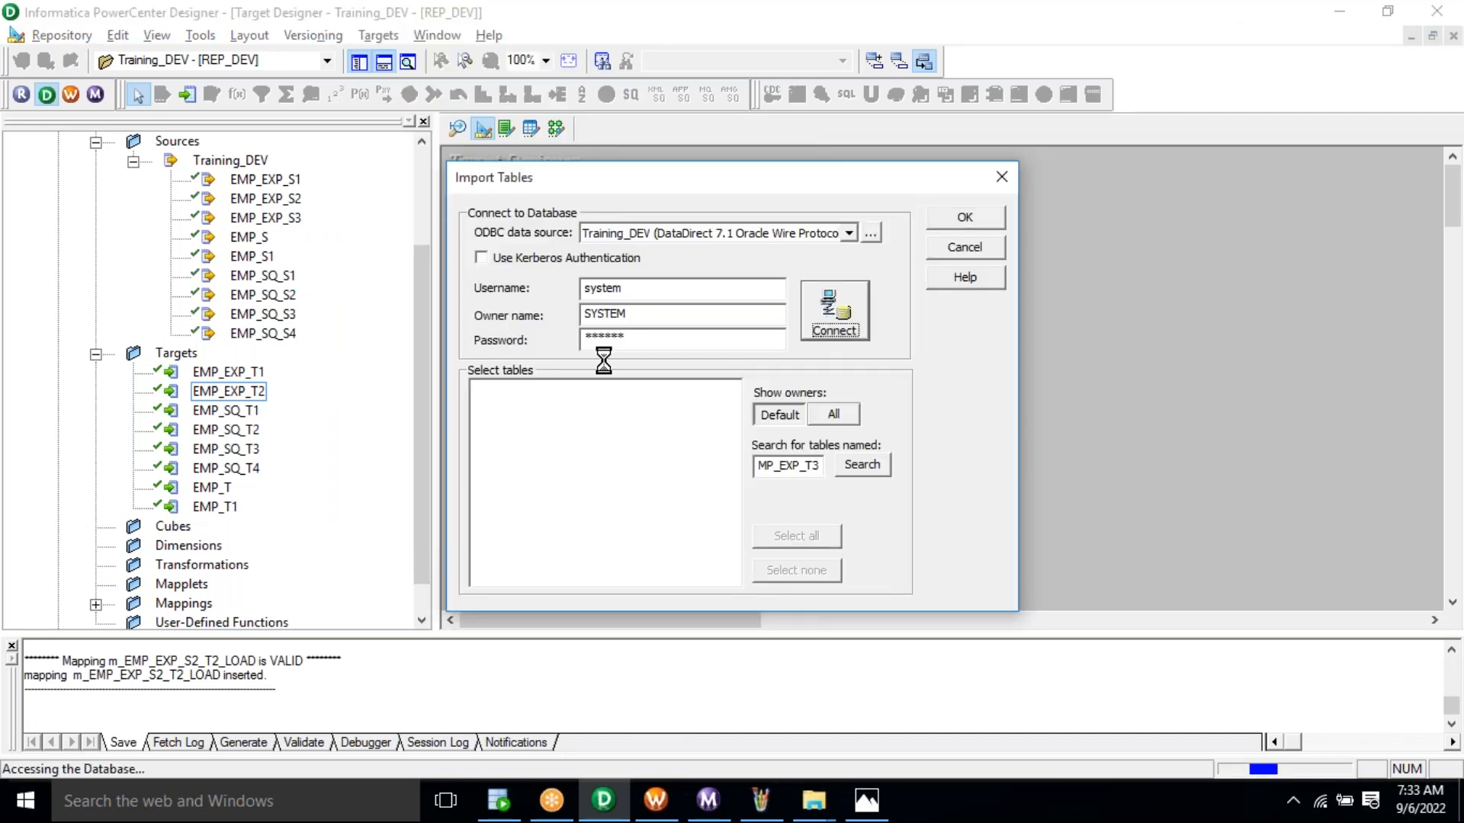
left_click(497, 406)
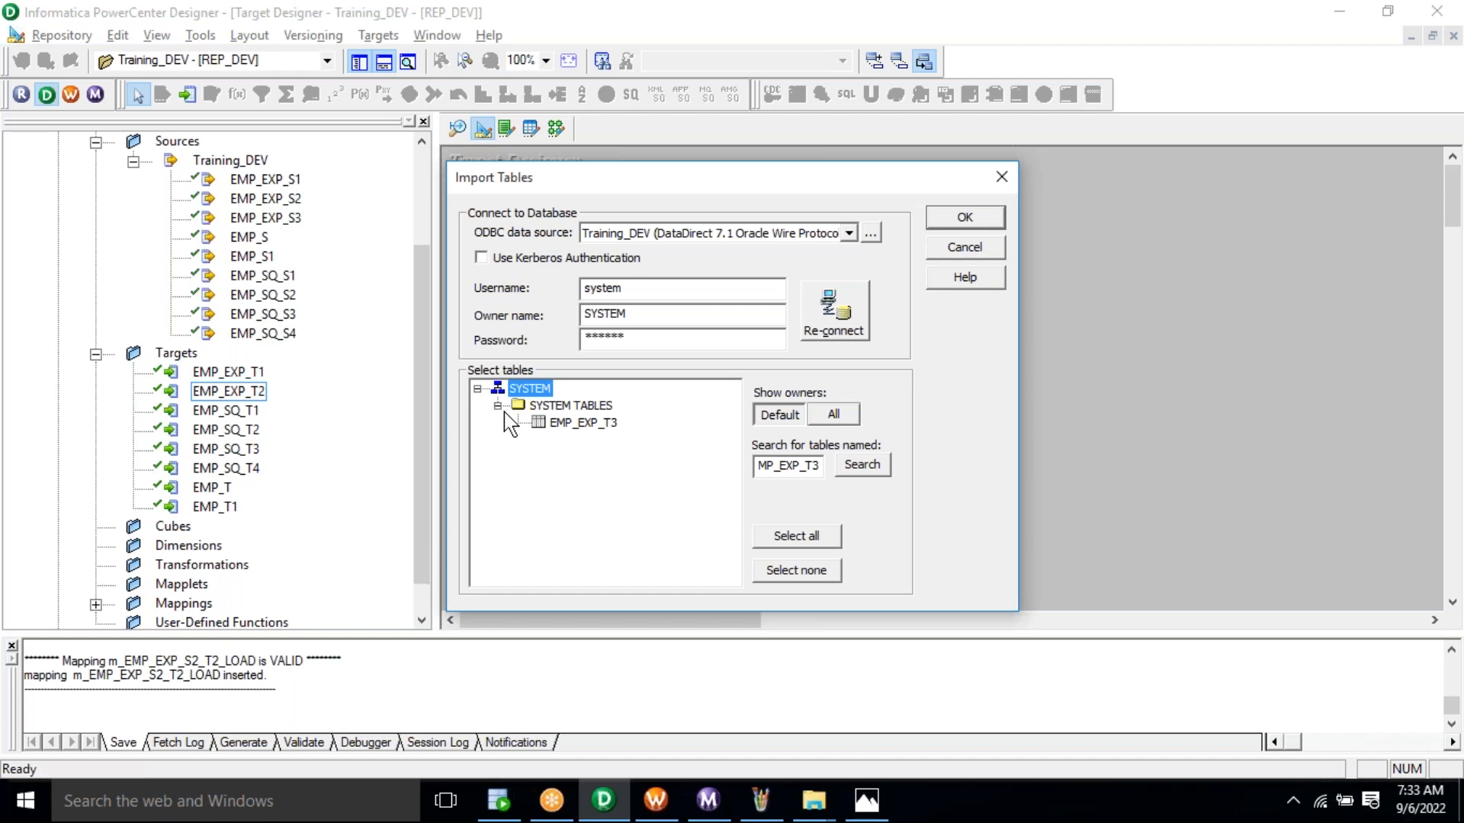
left_click(588, 425)
left_click(955, 223)
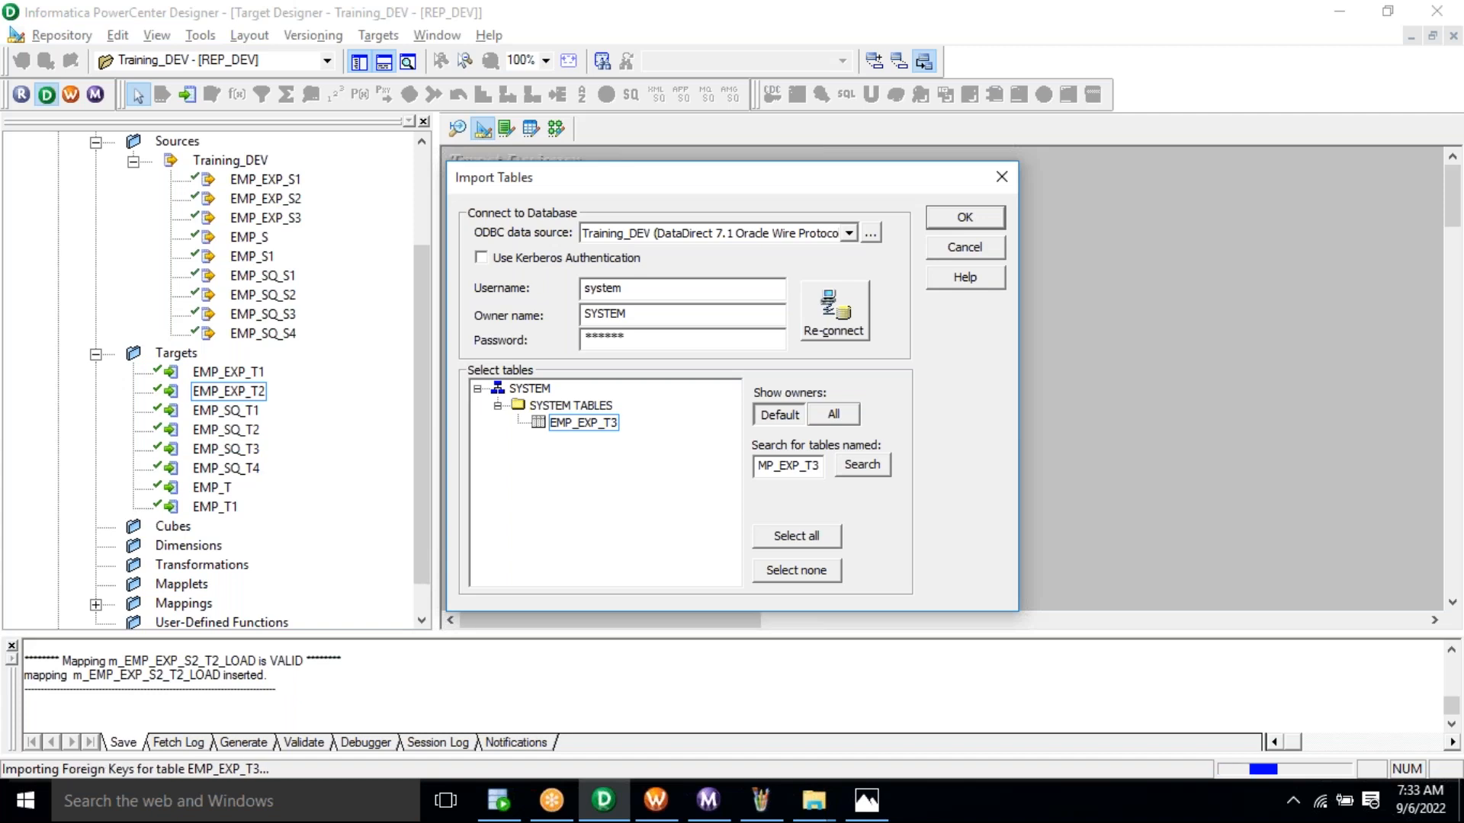
Create a new mapping named m_EMP_EXP_S3_T3_LOAD in the Mapping Designer.
left_click(556, 128)
left_click(385, 36)
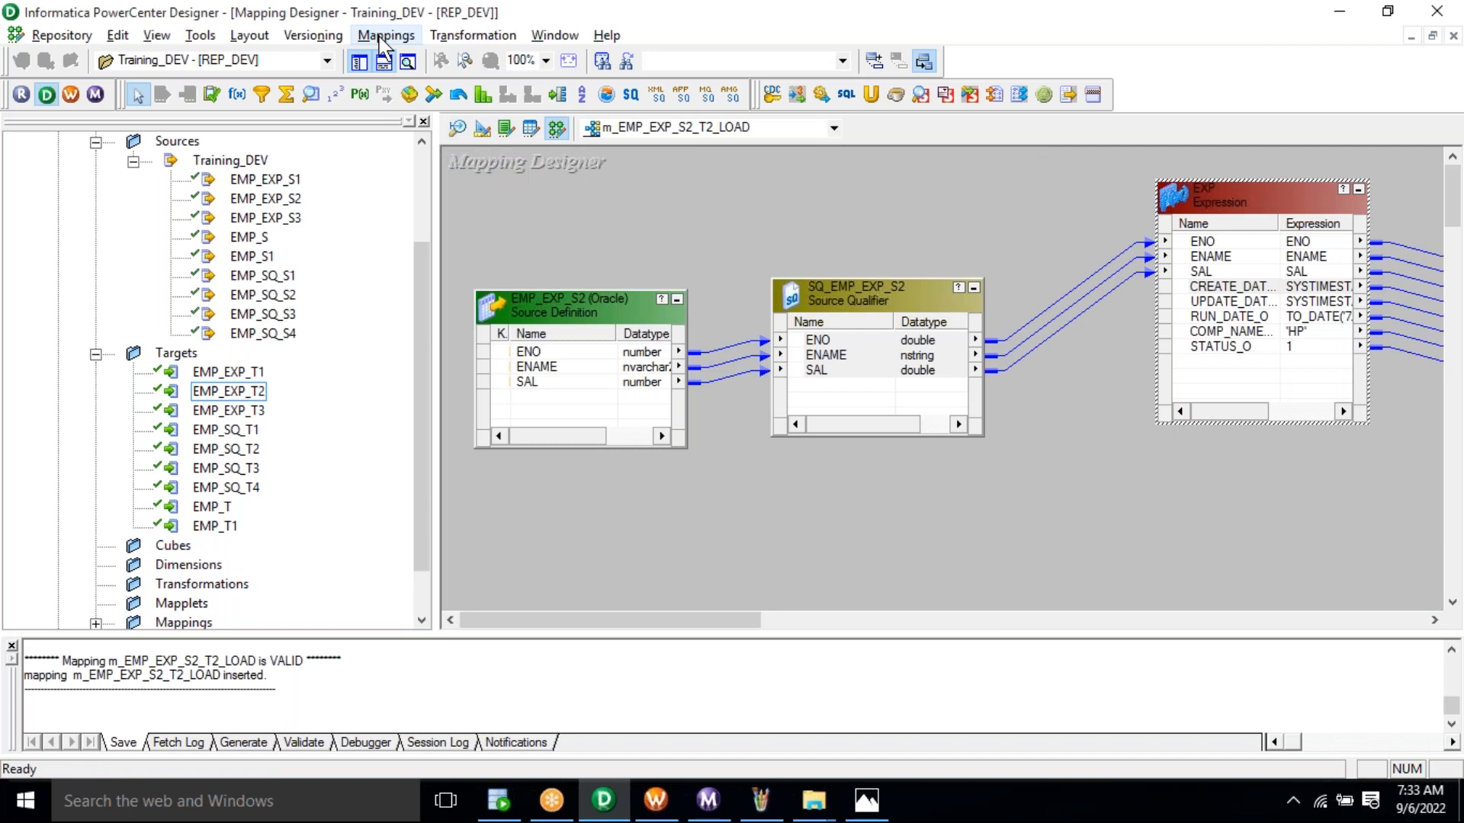
left_click(401, 63)
type("m_EMP_")
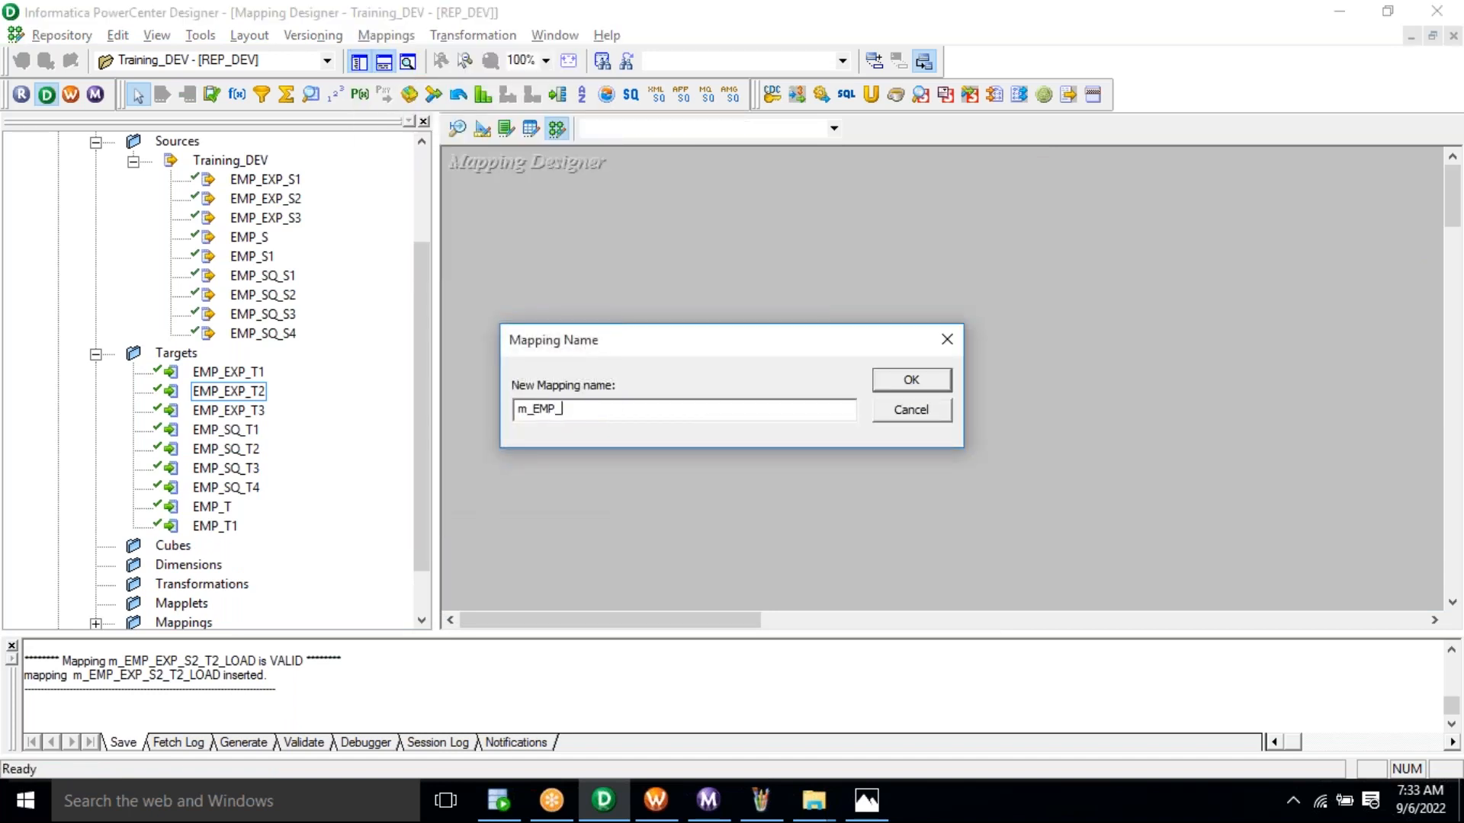
type("EXP_S3_T3_LOAD")
left_click(581, 416)
double_click(581, 415)
left_click(911, 380)
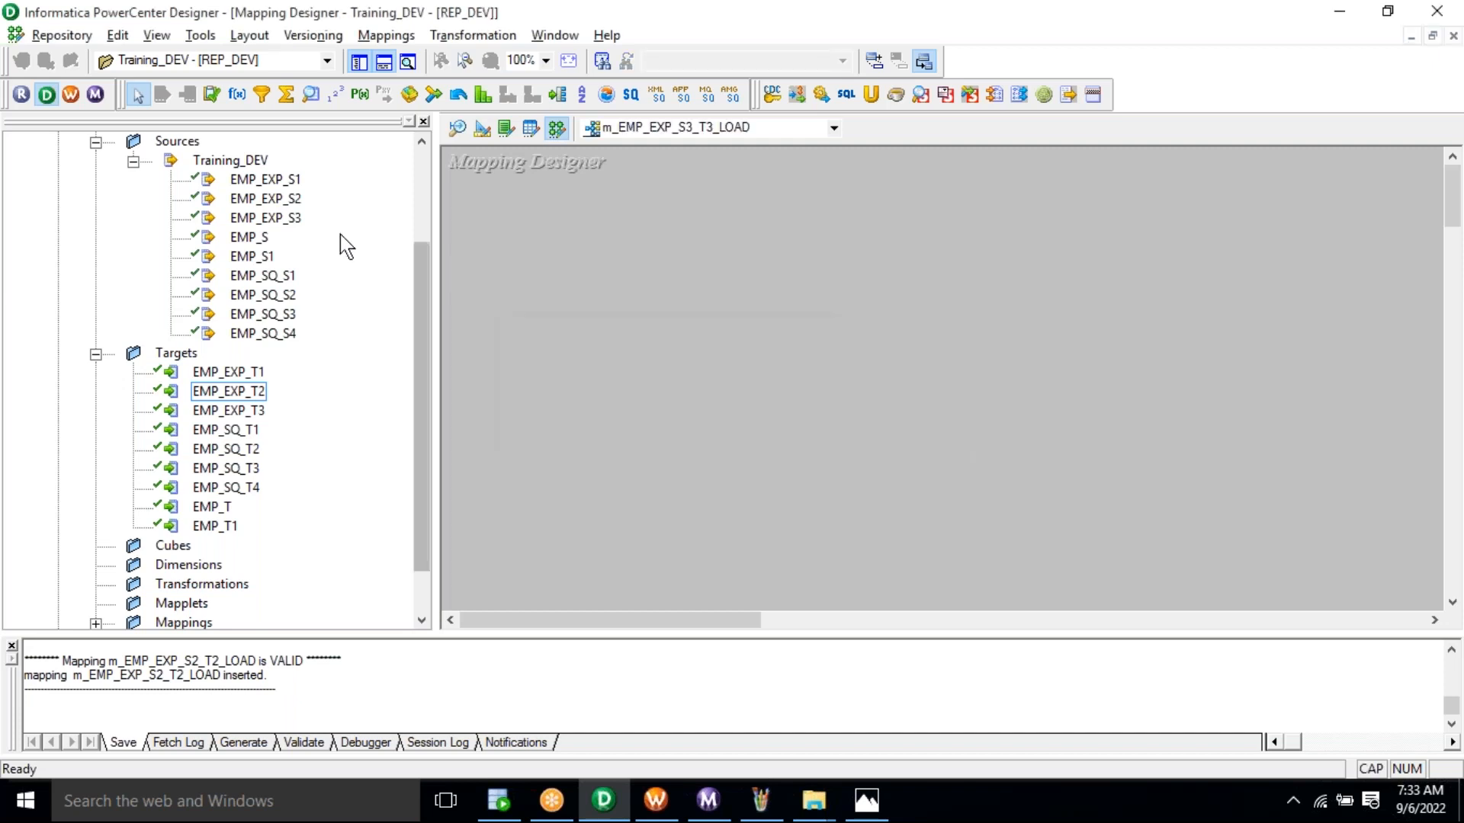
Add the EMP_EXP_S3 source and the EMP_EXP_T3 target to the mapping.
left_click(267, 218)
left_click_drag(252, 227, 501, 224)
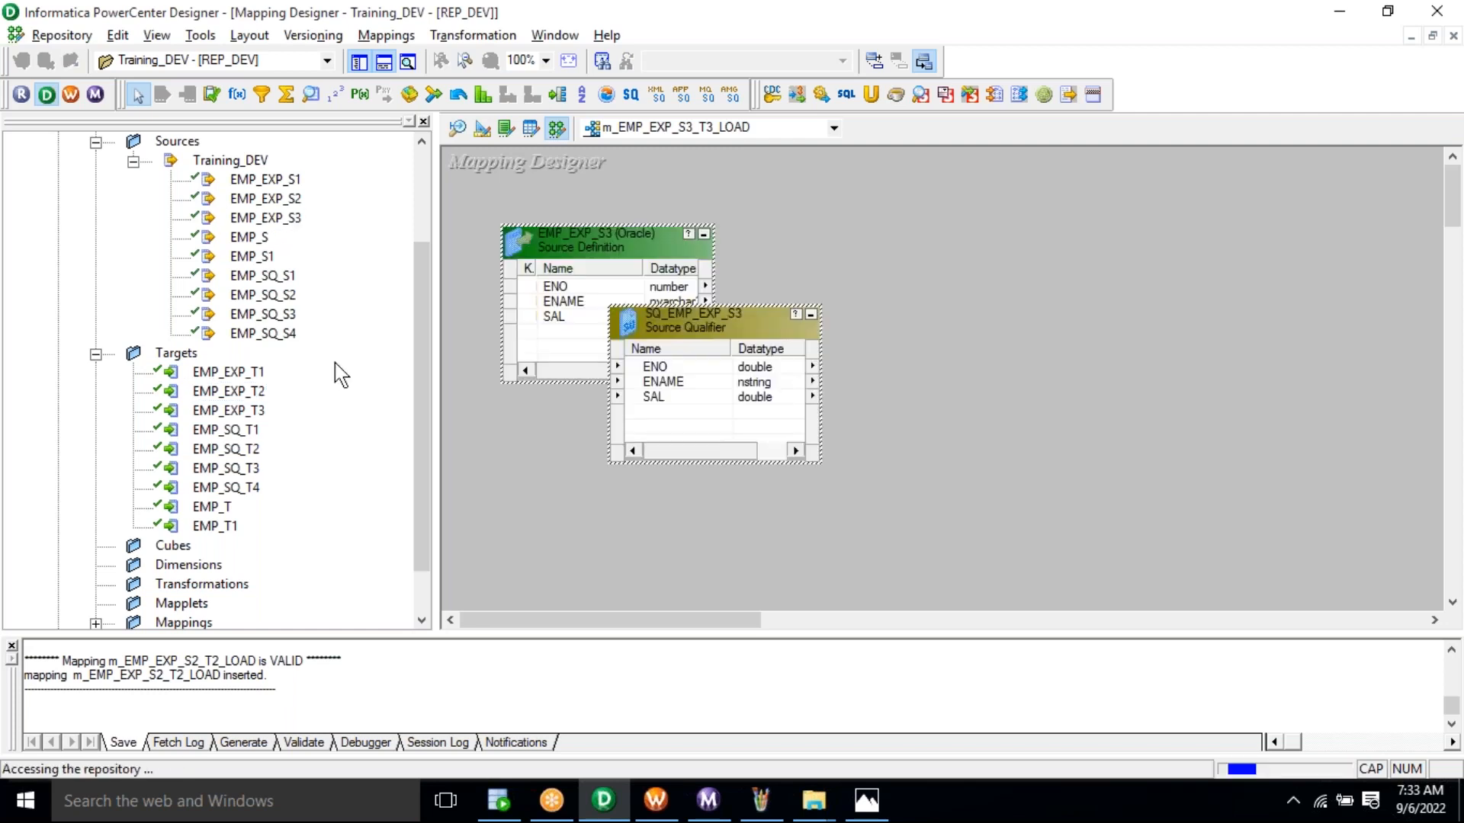
left_click_drag(232, 412, 1090, 305)
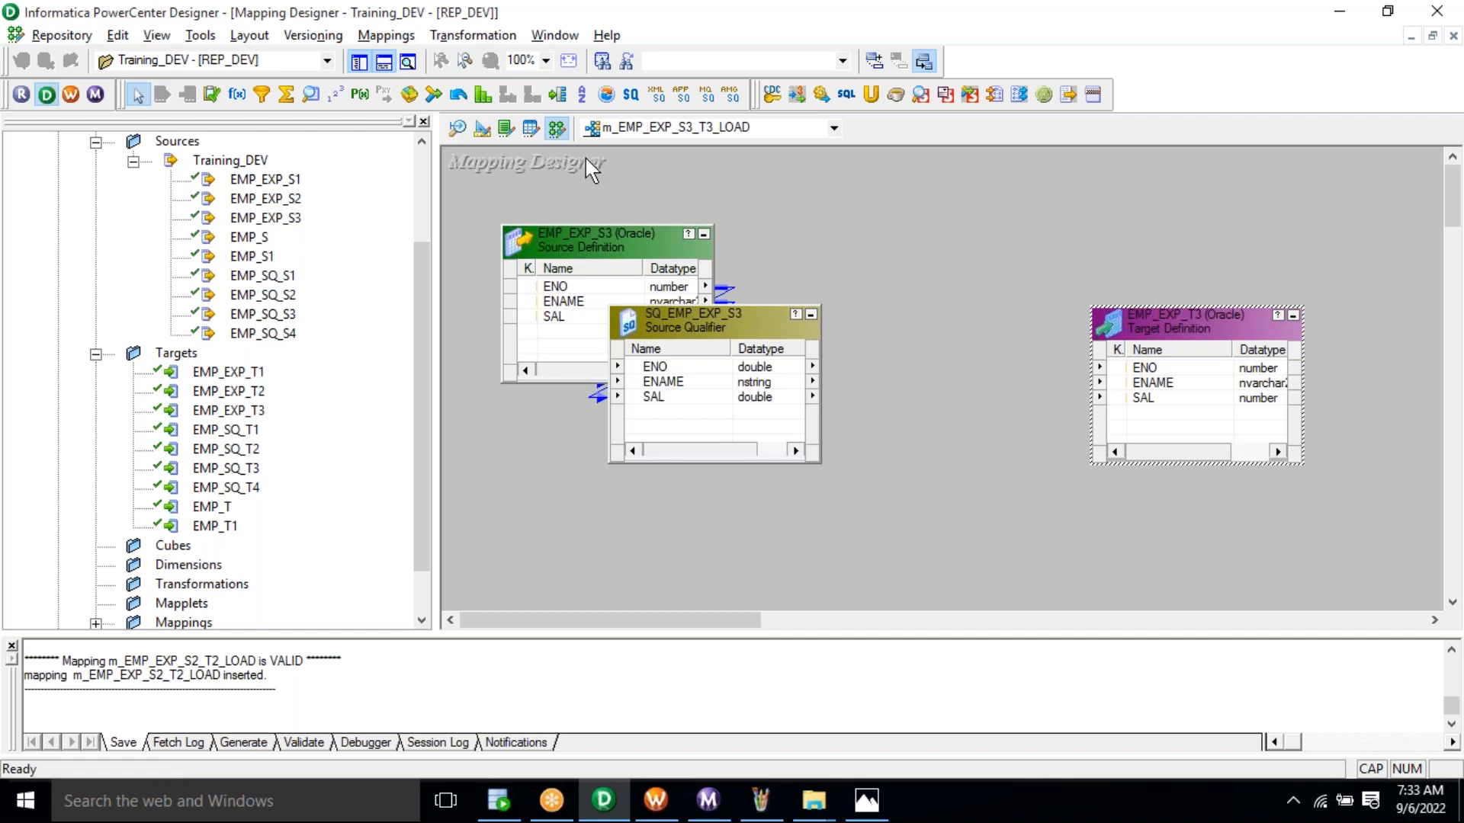
Hide the navigator and spread out the EMP_EXP_S3 source and its source qualifier, leaving space before the EMP_EXP_T3 target.
left_click(359, 63)
left_click_drag(818, 330, 996, 305)
left_click_drag(288, 326, 473, 328)
left_click_drag(135, 312, 122, 386)
left_click(493, 397)
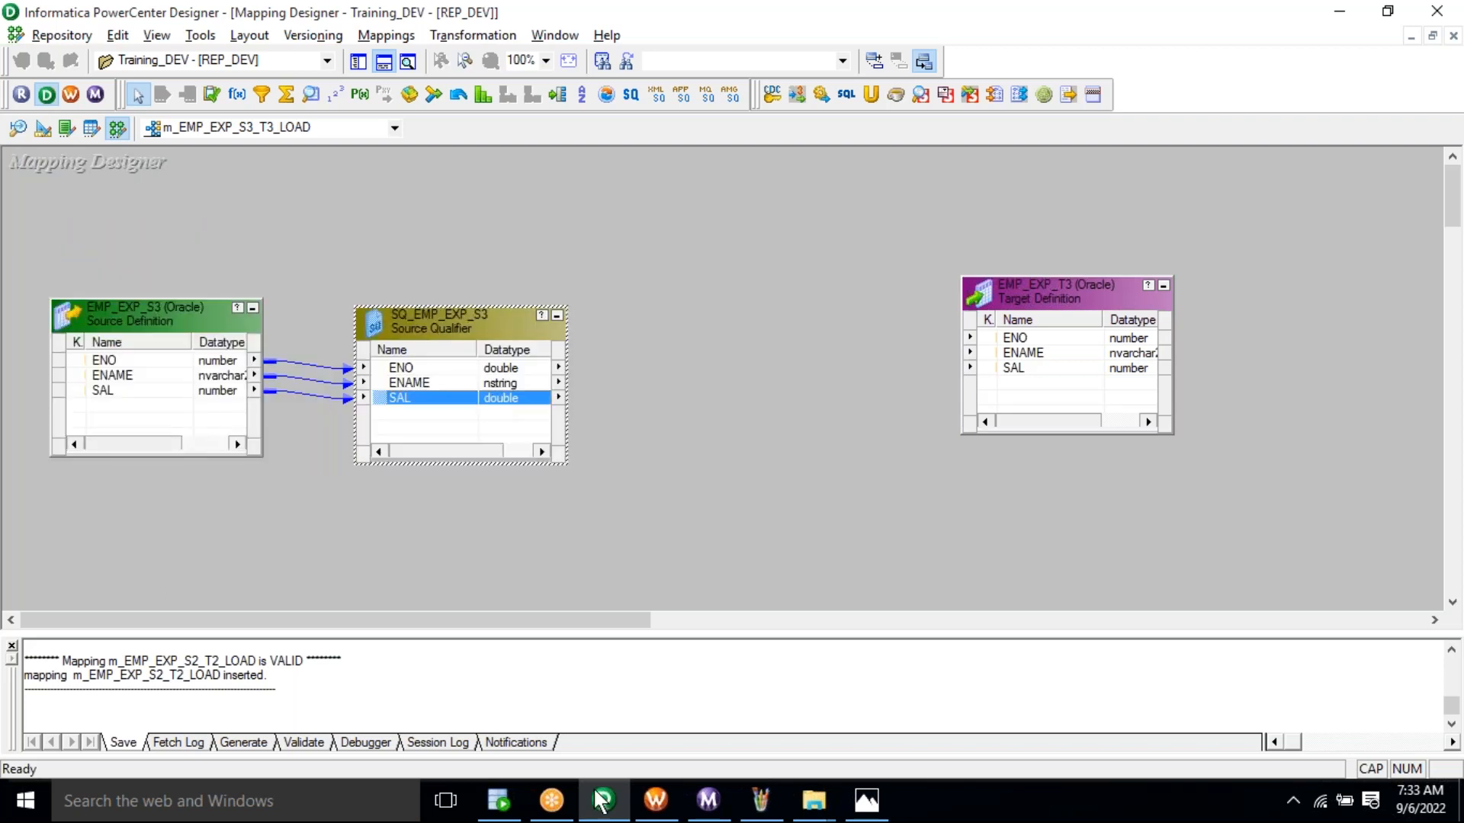
Switch to Oracle SQL Developer, run the SELECT * FROM EMP_EXP_S3 query and examine the SAL values.
left_click(499, 801)
left_click(504, 374)
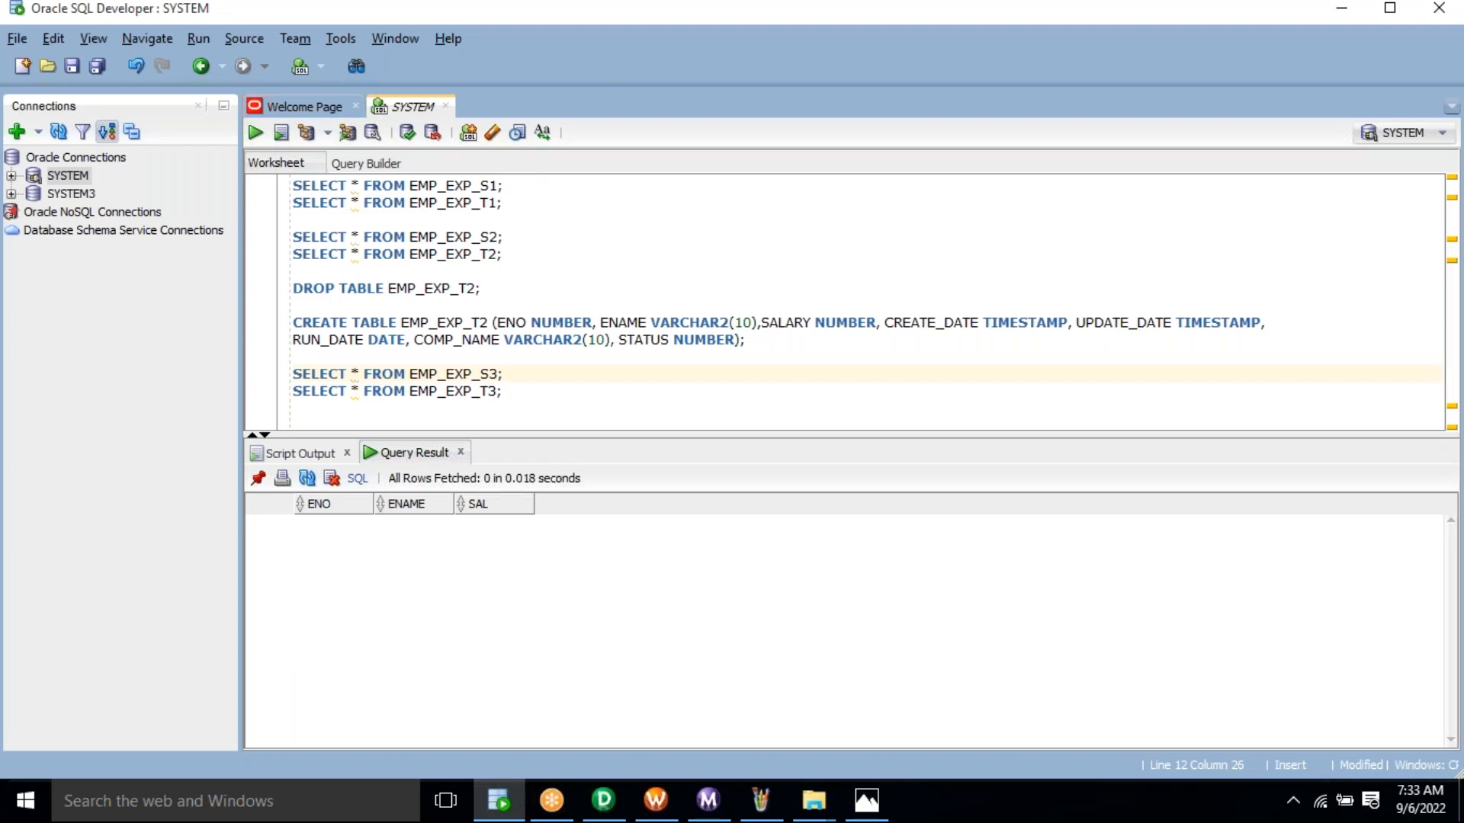
triple_click(504, 374)
key("ctrl+Return")
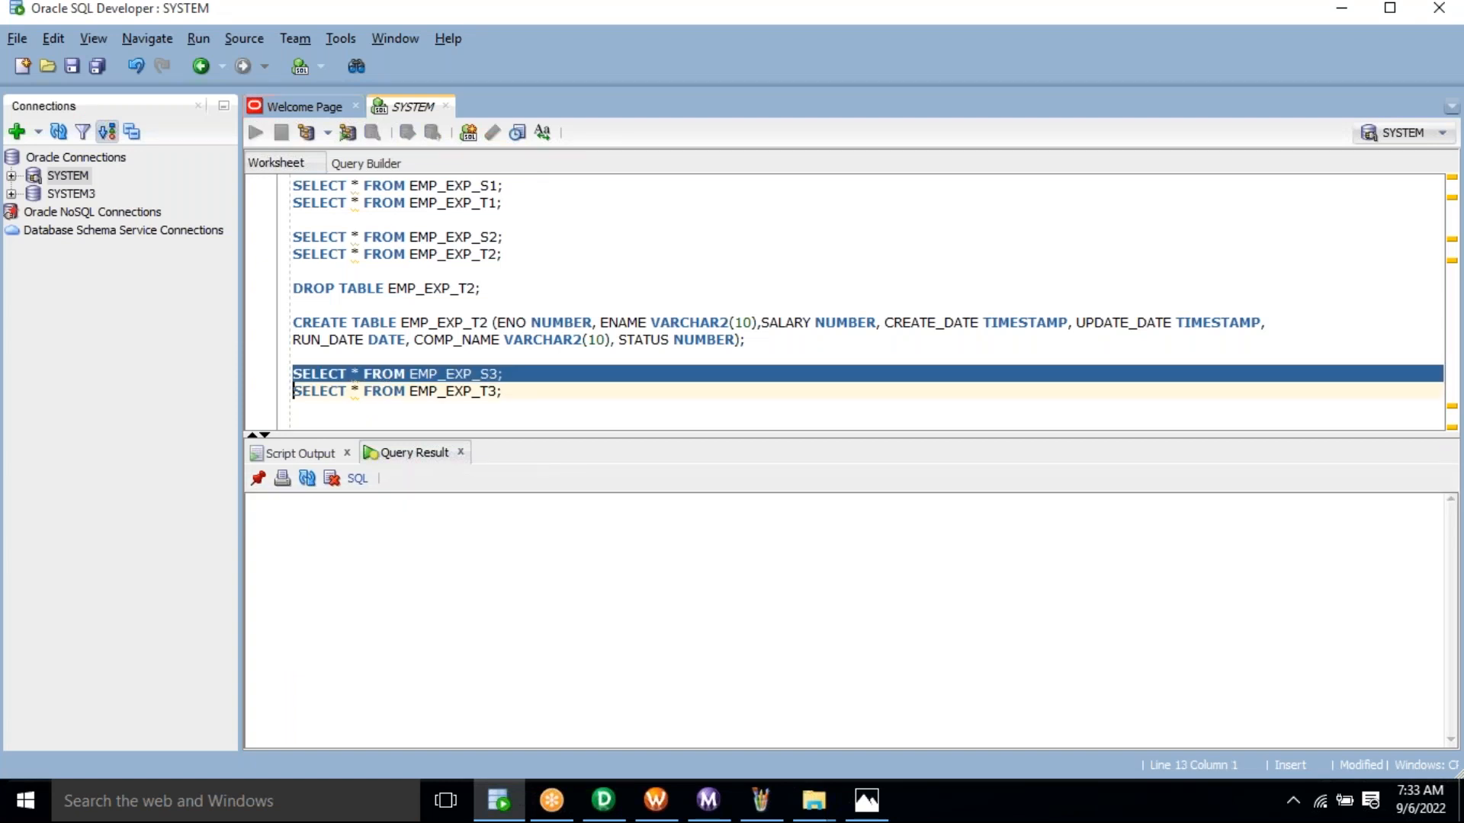
mouse_move(422, 549)
left_mouse_down()
mouse_move(417, 603)
mouse_move(421, 555)
left_mouse_up()
left_click(419, 546)
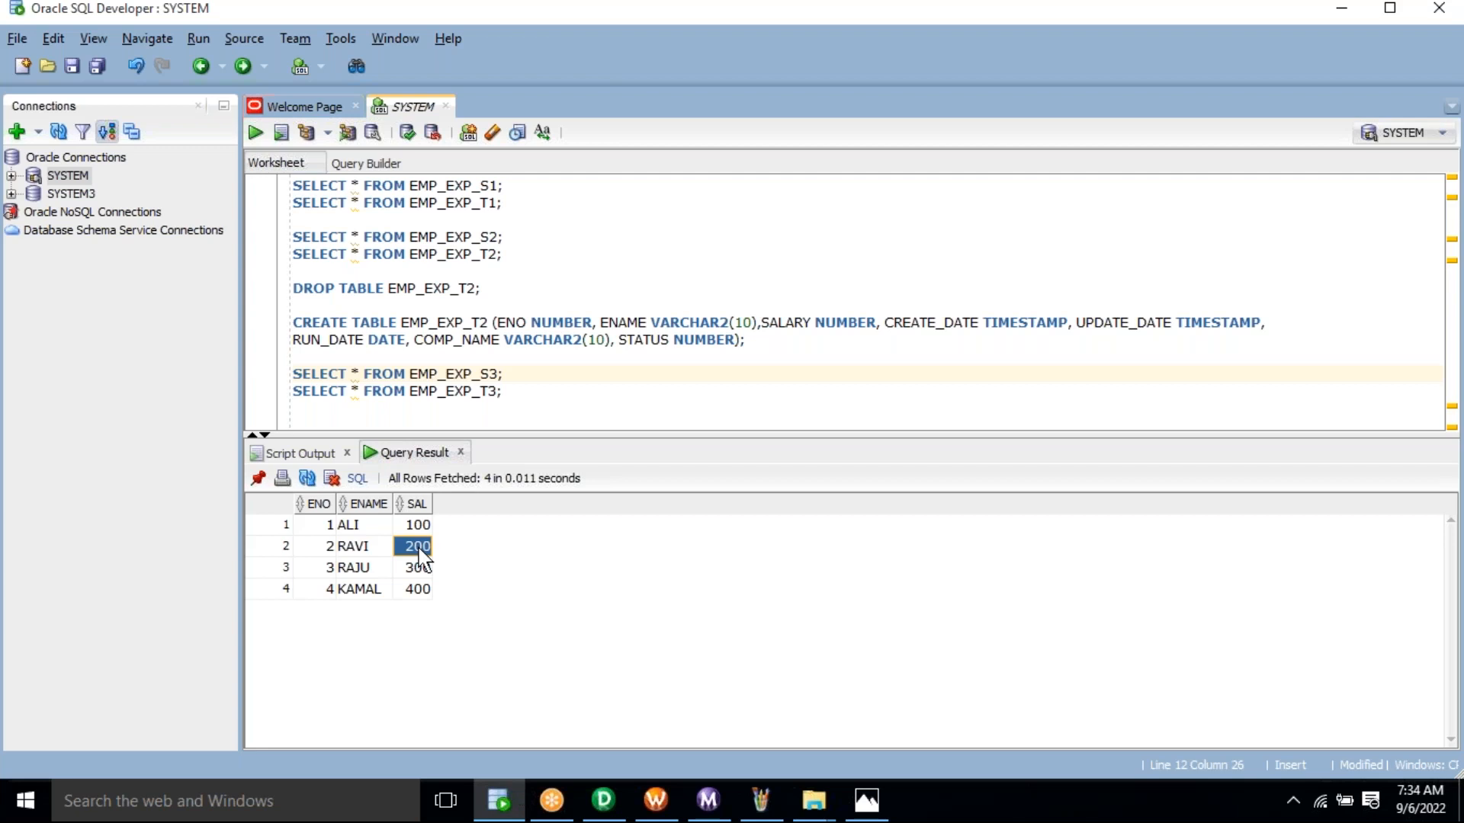
Switch to PowerCenter Designer, create an Expression transformation named EXP and place it between the source qualifier and the target.
key("alt+Tab")
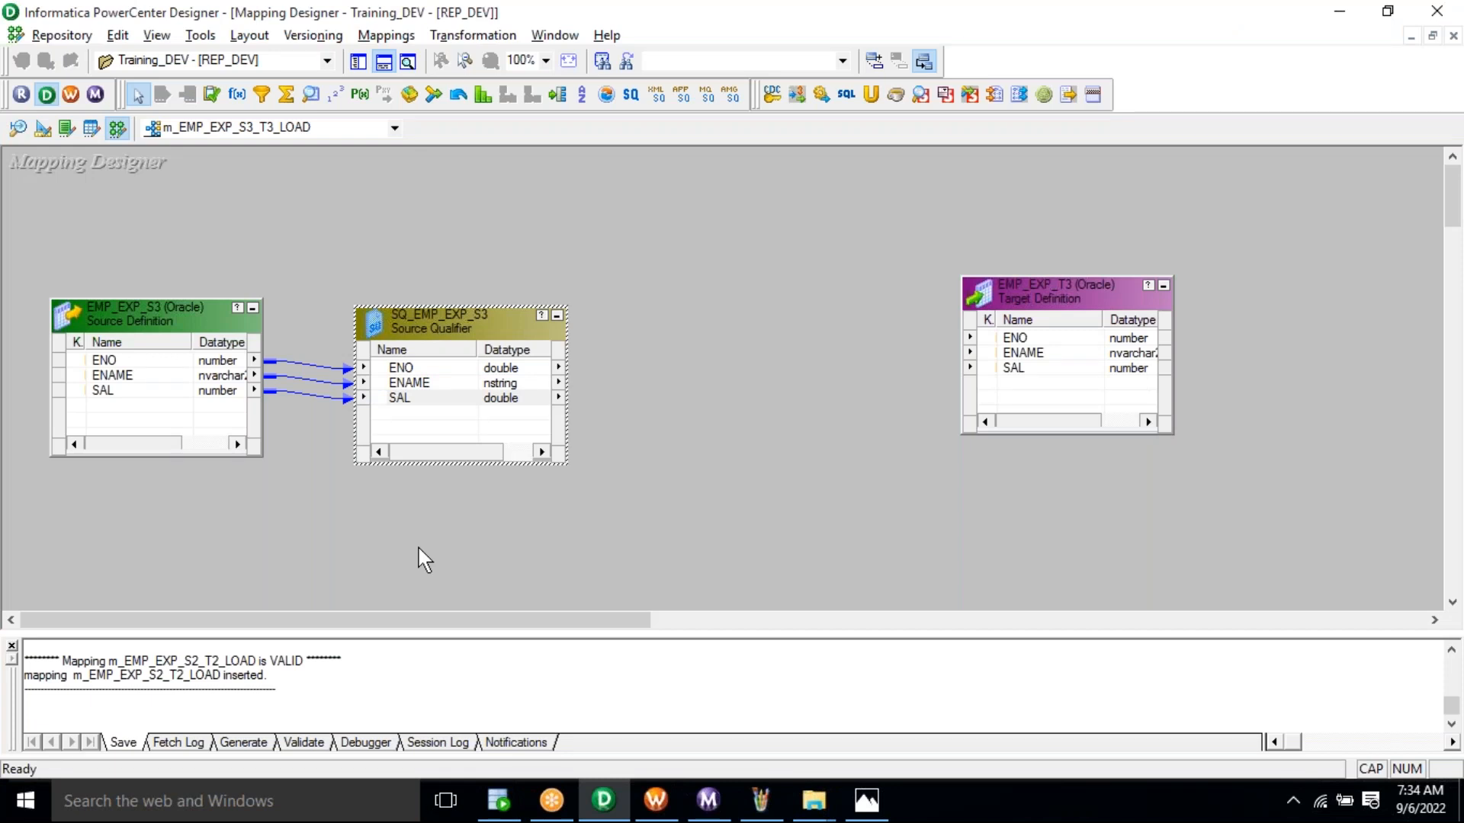
left_click(598, 336)
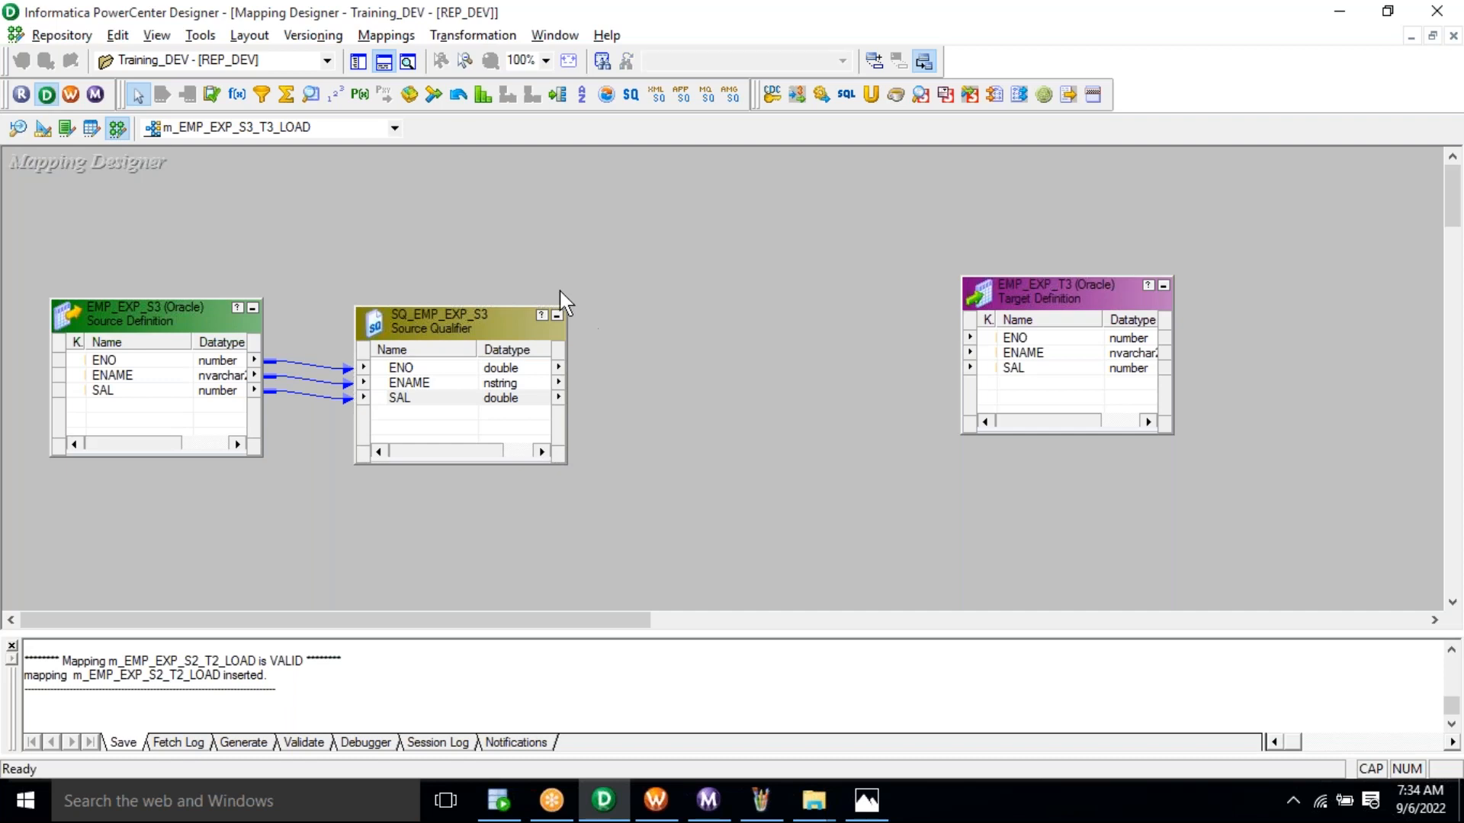
left_click(436, 36)
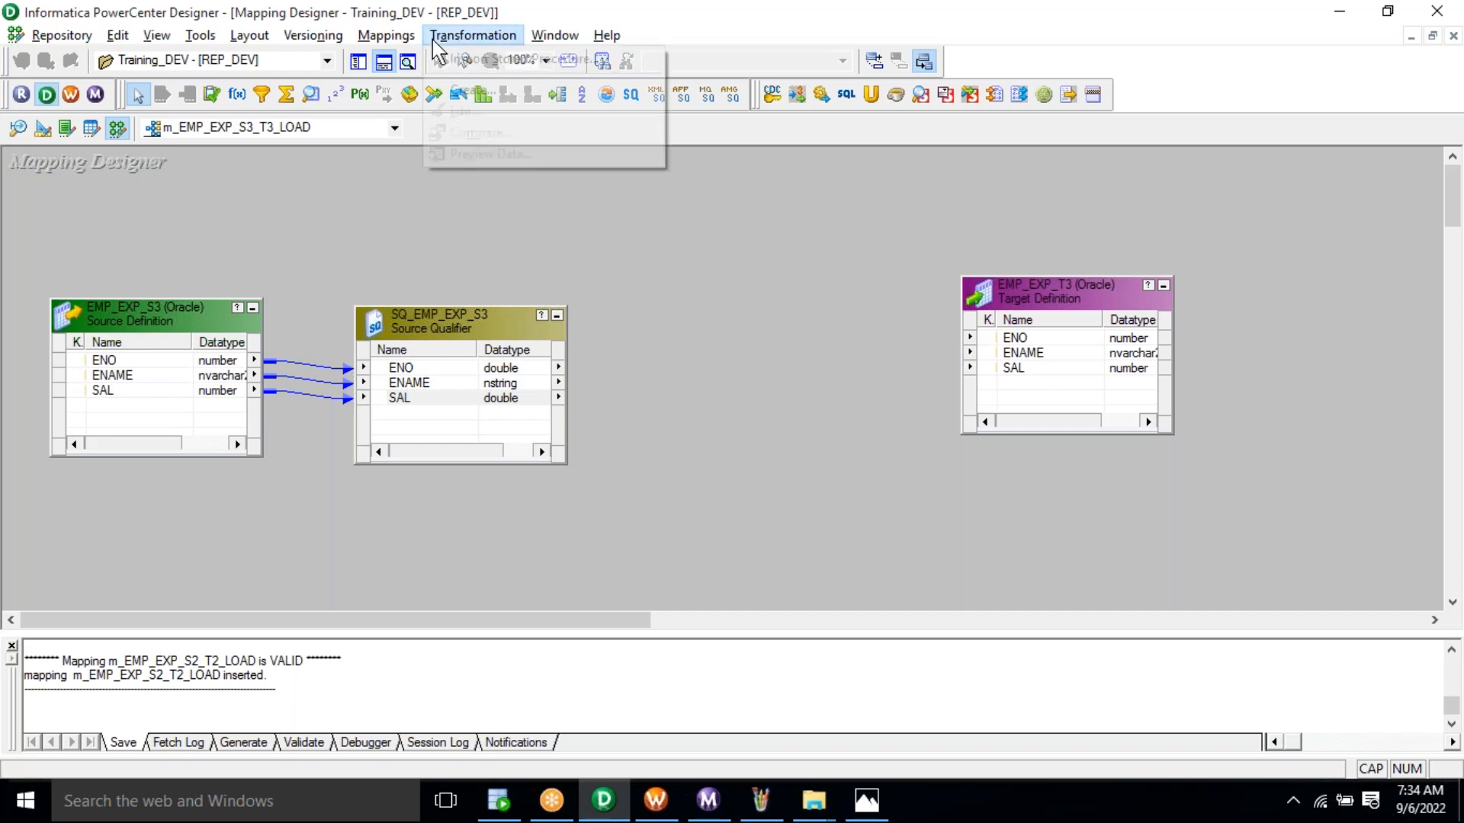
key("Return")
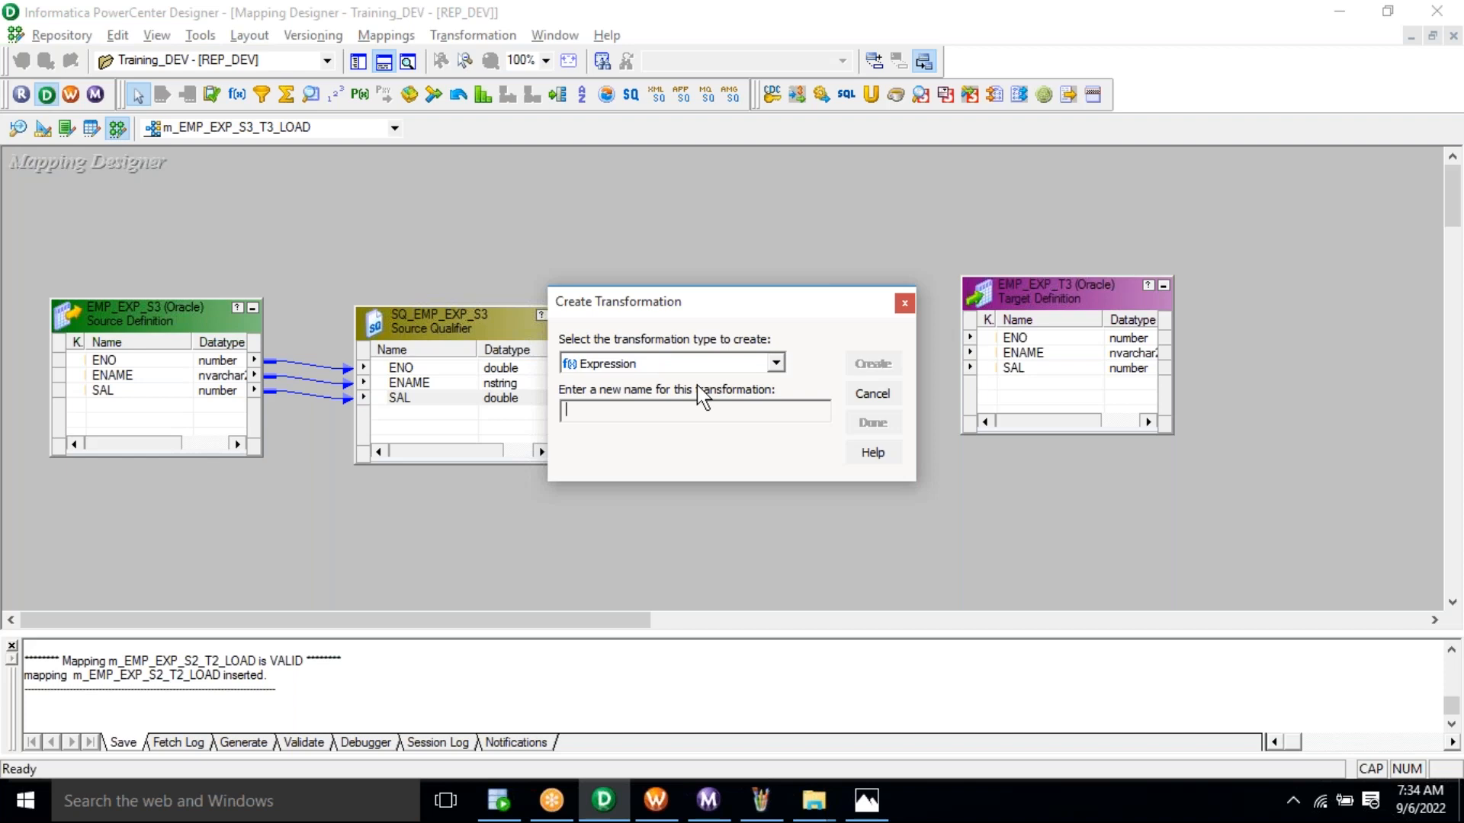
type("EXP")
left_click(875, 365)
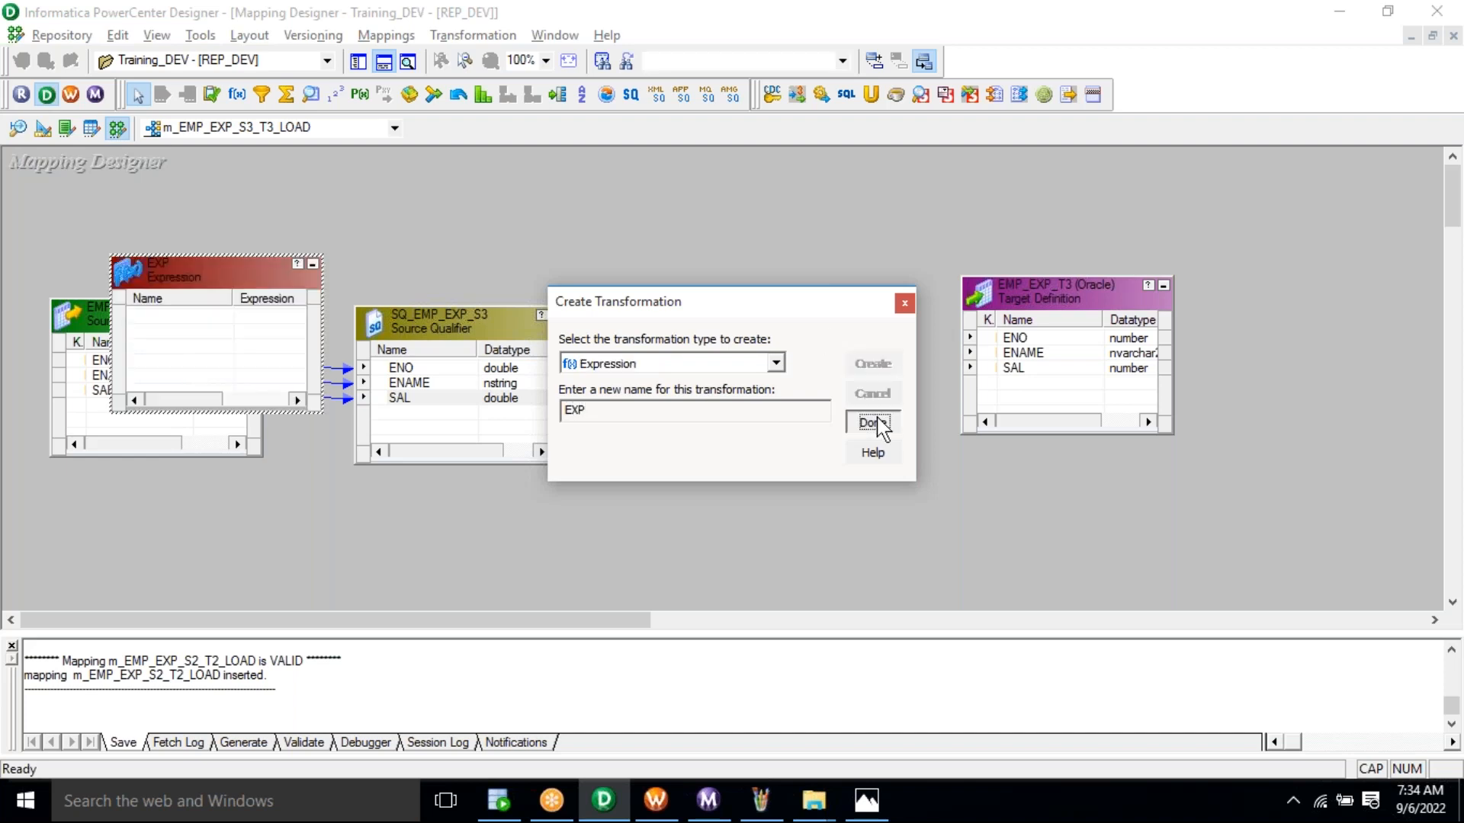
left_click(873, 424)
left_click_drag(191, 265, 734, 294)
Link all ports of the SQ_EMP_EXP_S3 source qualifier into the EXP transformation.
right_click(443, 385)
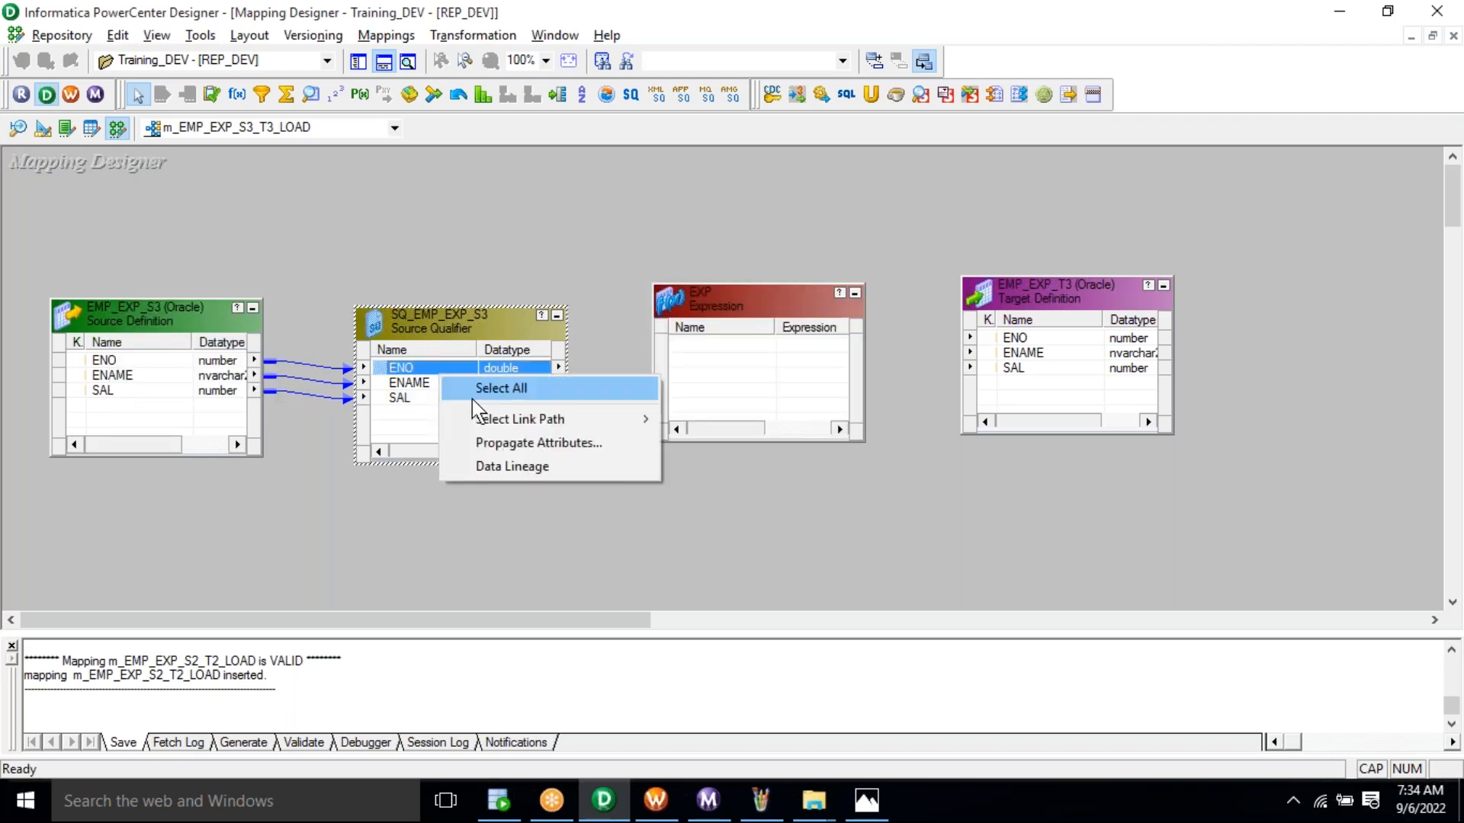
left_click(474, 392)
left_click_drag(396, 365, 690, 354)
left_click_drag(694, 346, 694, 346)
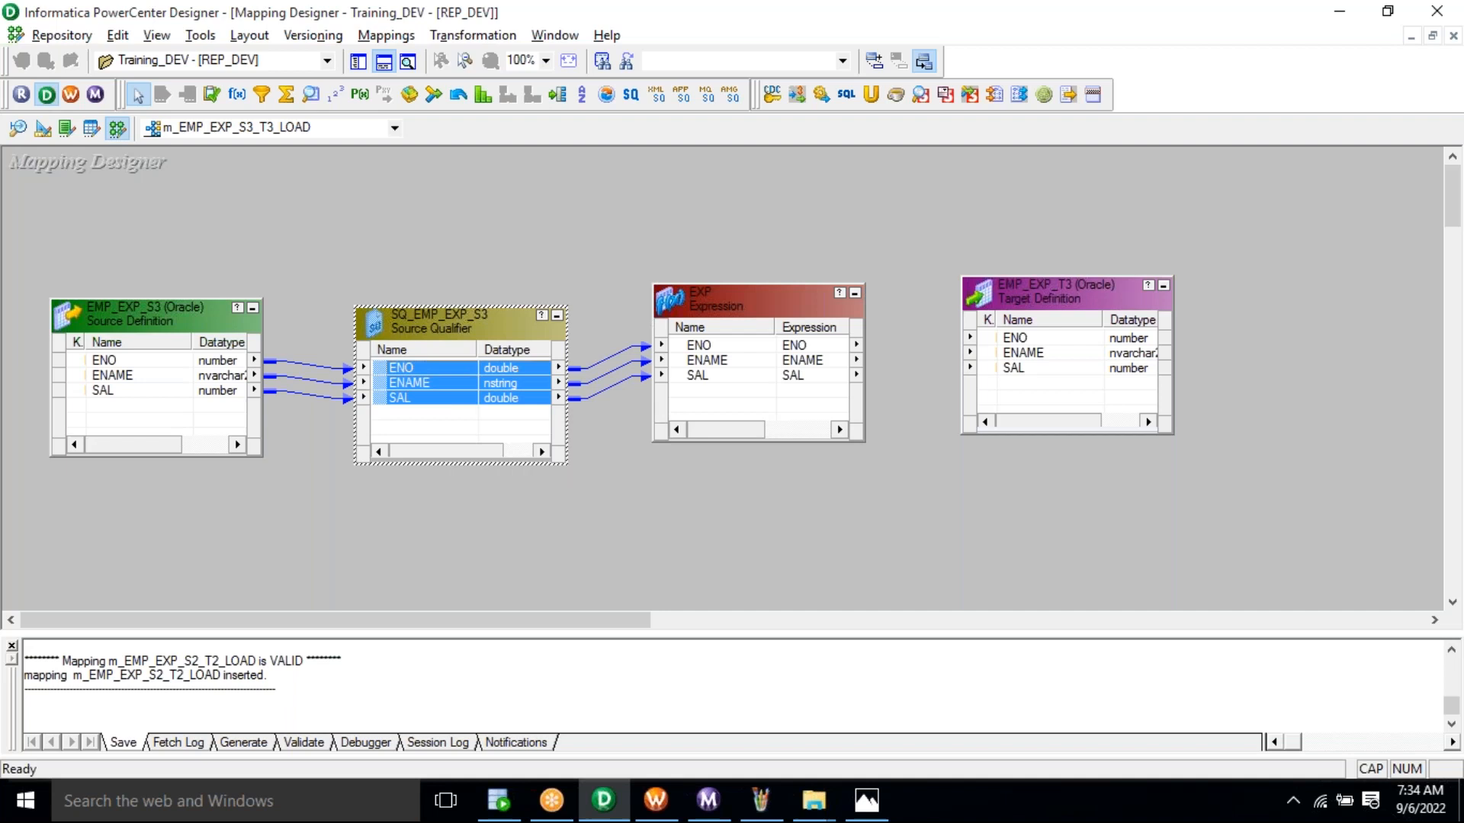
Link the ENO and ENAME ports of EXP to the matching columns of the EMP_EXP_T3 target.
left_click(694, 346)
key("shift+Down")
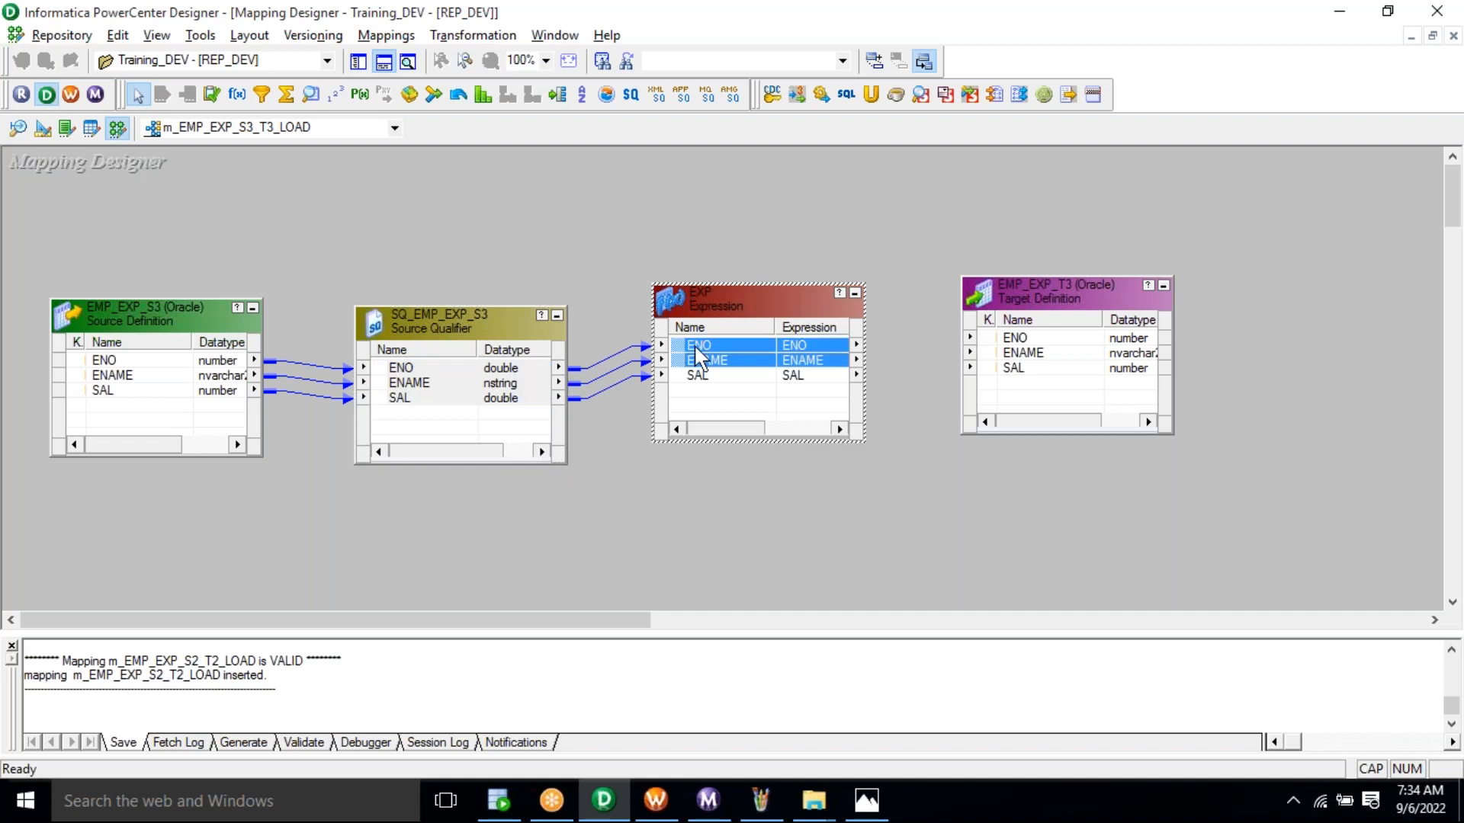
left_click_drag(691, 340, 1016, 351)
left_click_drag(889, 311, 904, 389)
left_click_drag(776, 376, 1003, 363)
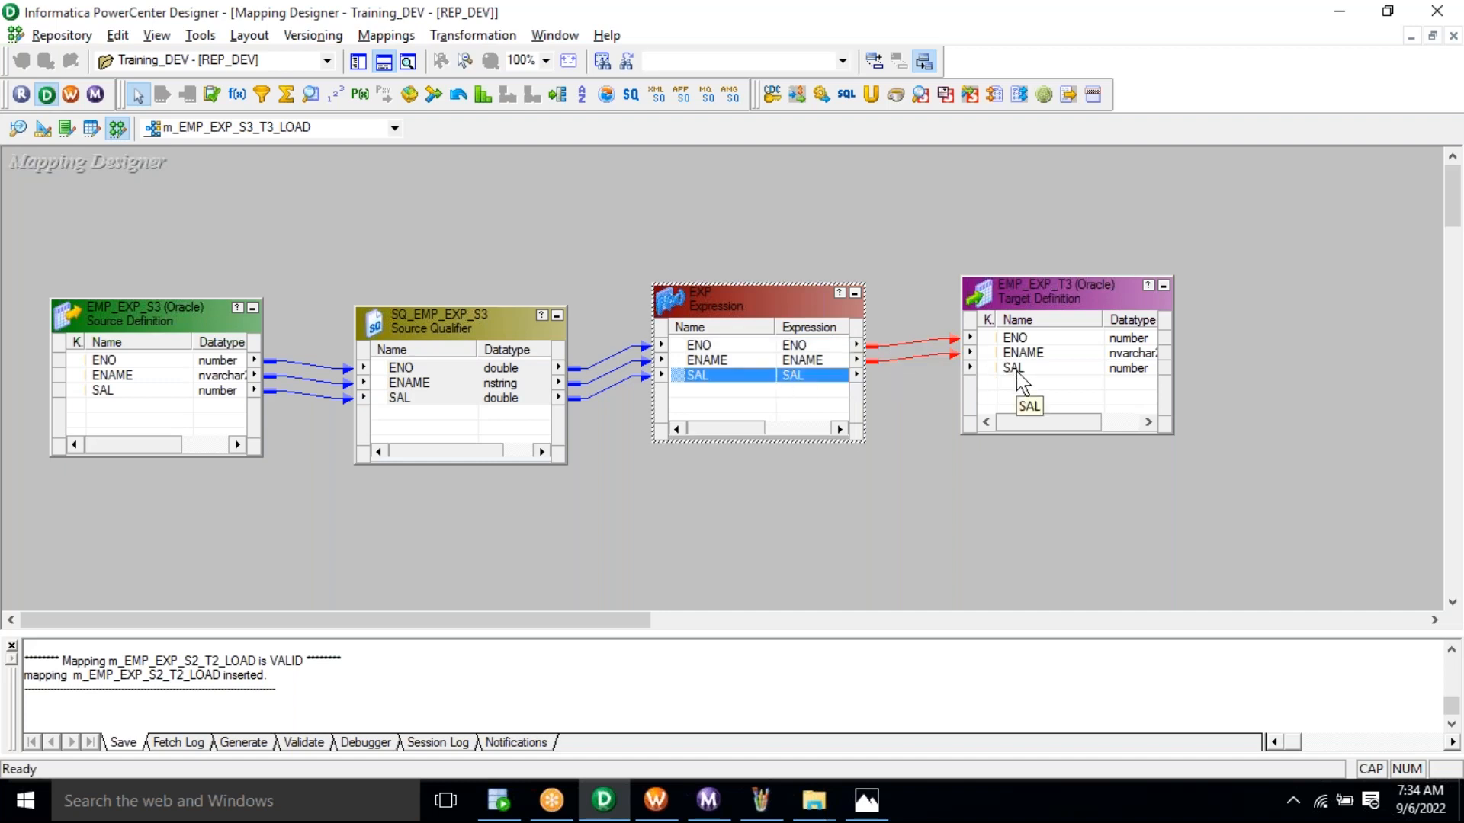
Add a port named SAL_O to the EXP transformation with datatype double, as output only.
double_click(786, 377)
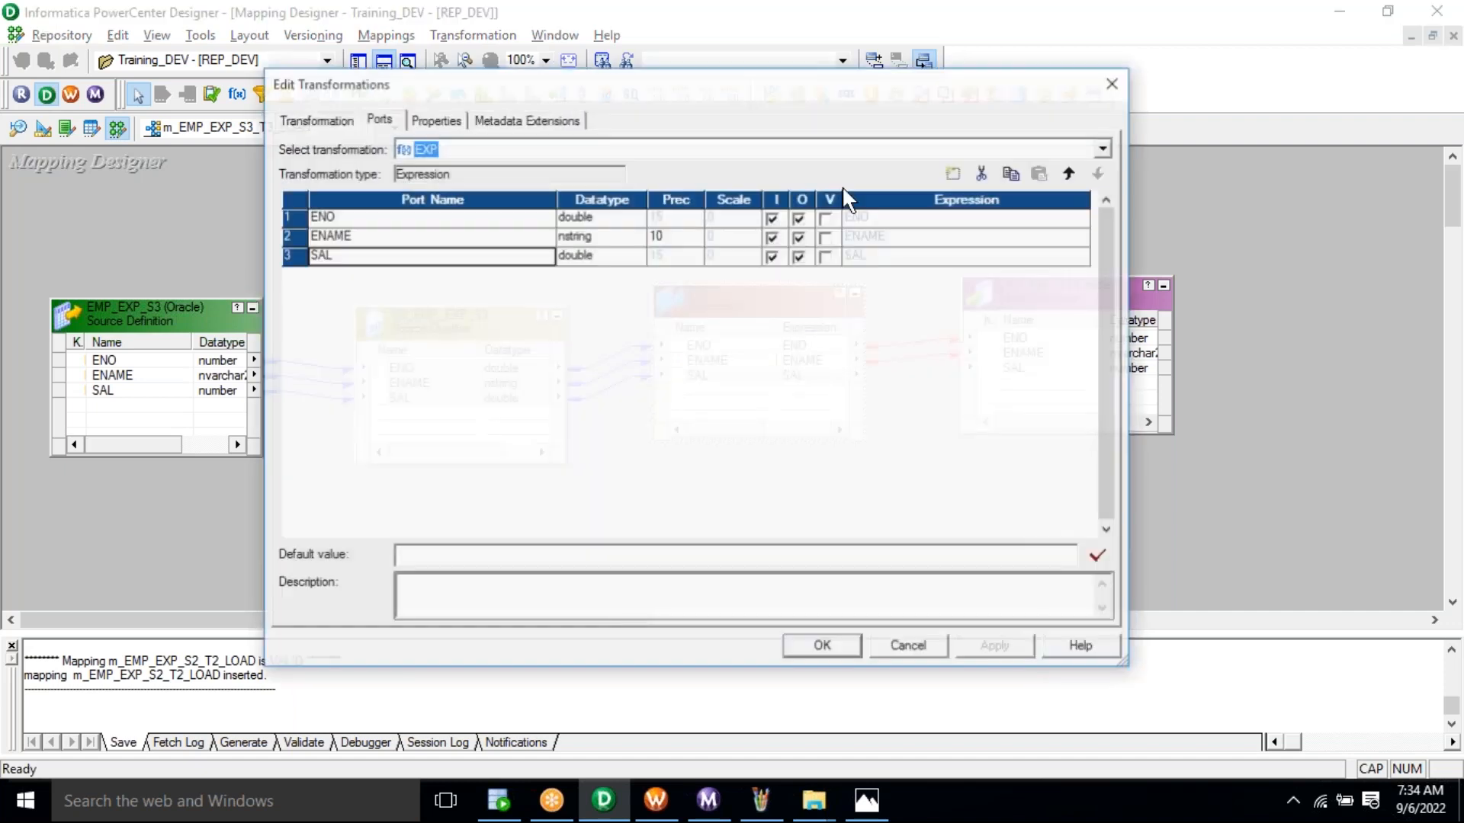
left_click(953, 173)
left_click(516, 271)
type("SAL_O")
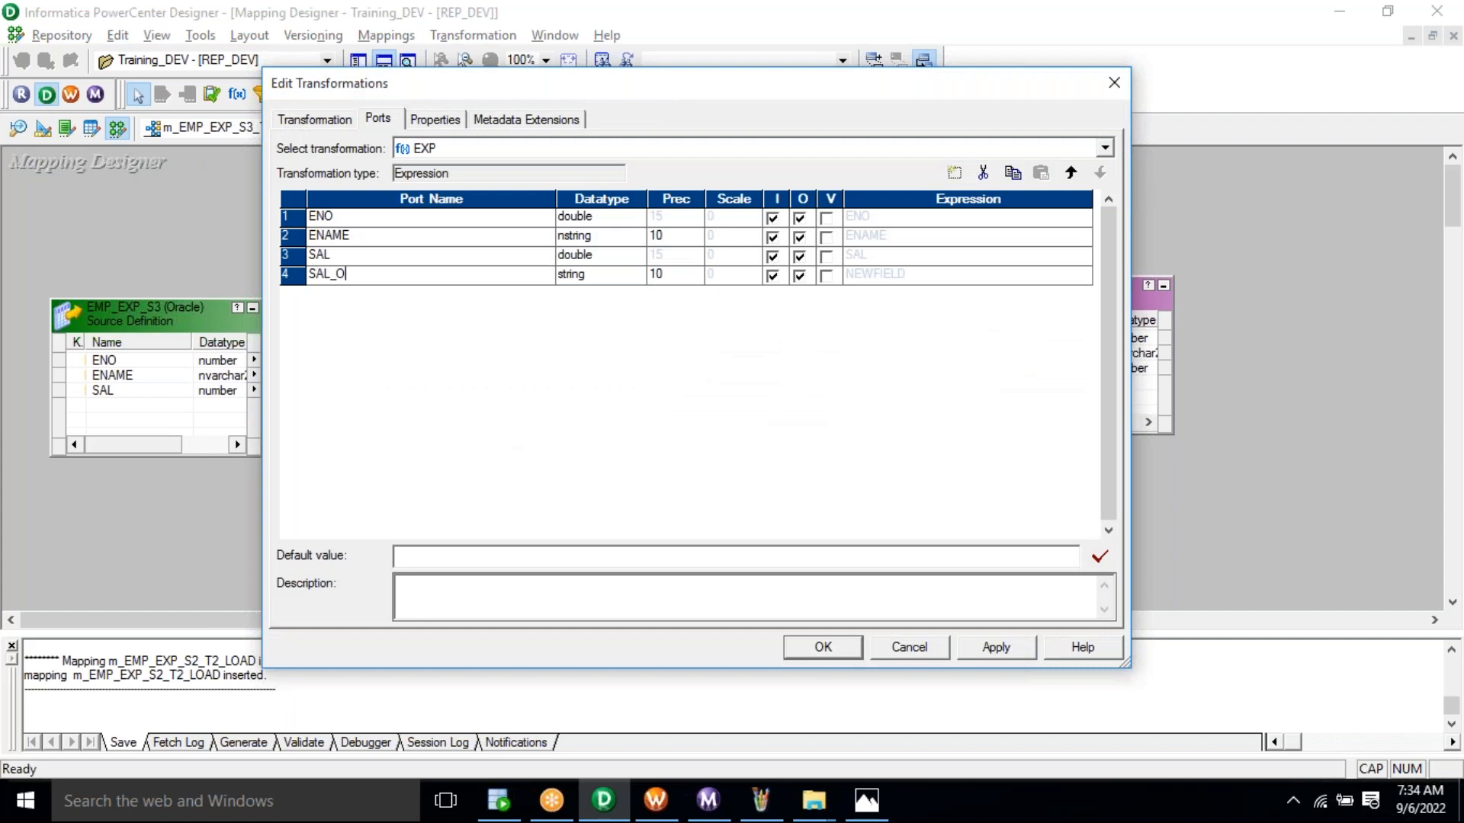
left_click(617, 281)
left_click(619, 280)
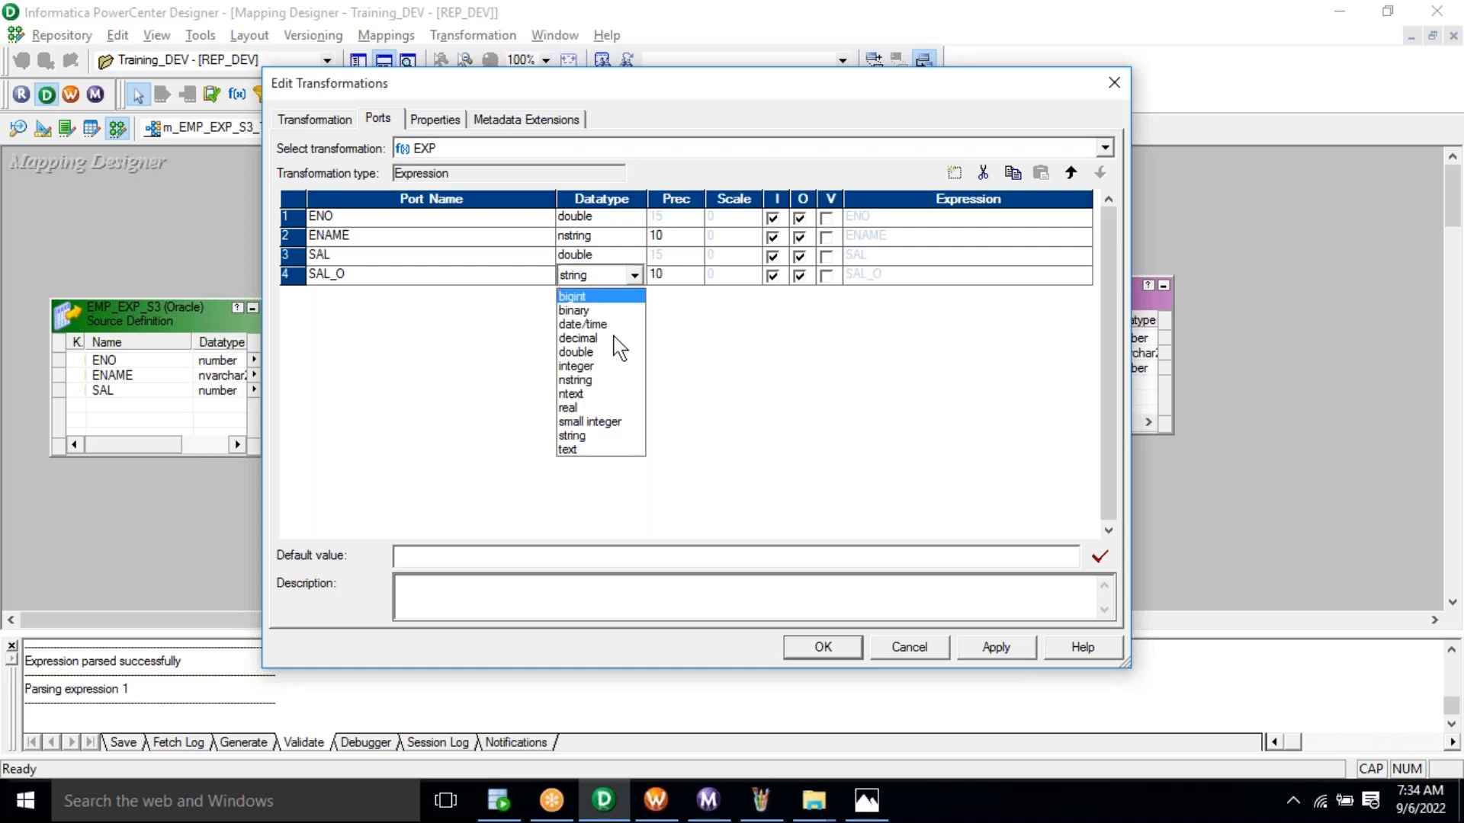
left_click(614, 353)
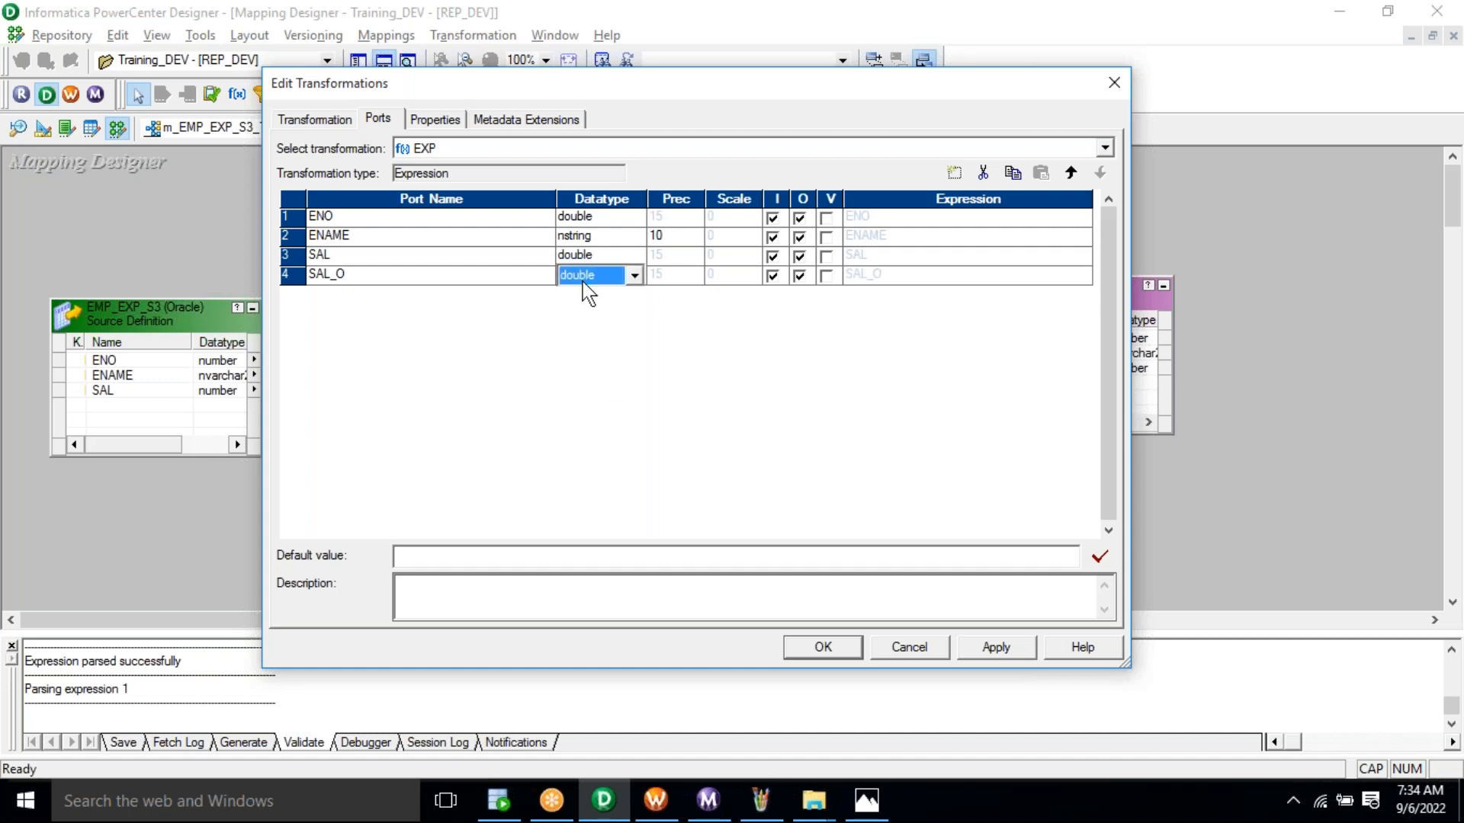
left_click(772, 276)
Enter the expression IIF(SAL<=200, SAL+100, SAL) for the SAL_O port in the Expression Editor.
left_click(919, 276)
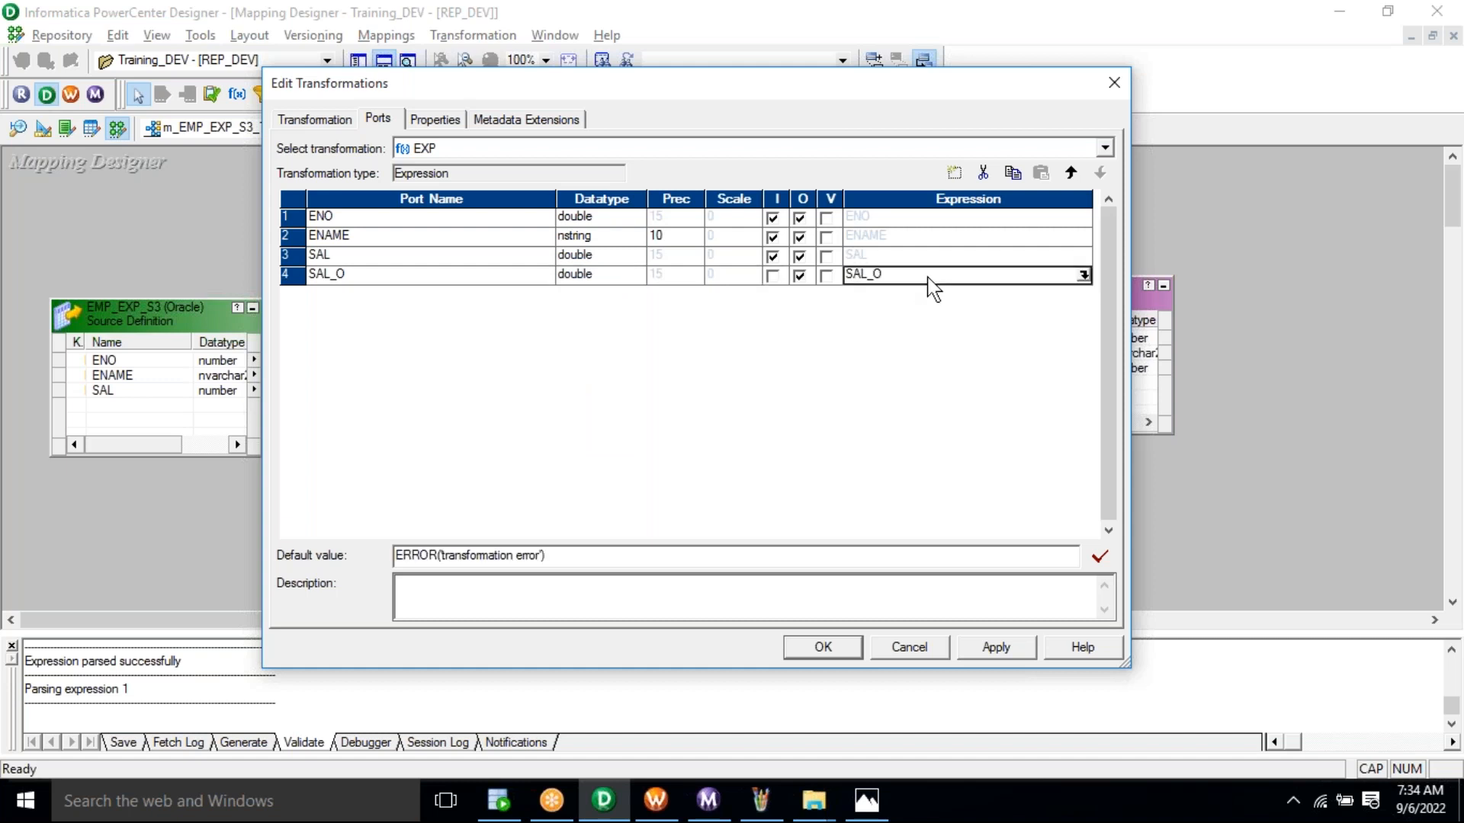
left_click(1082, 274)
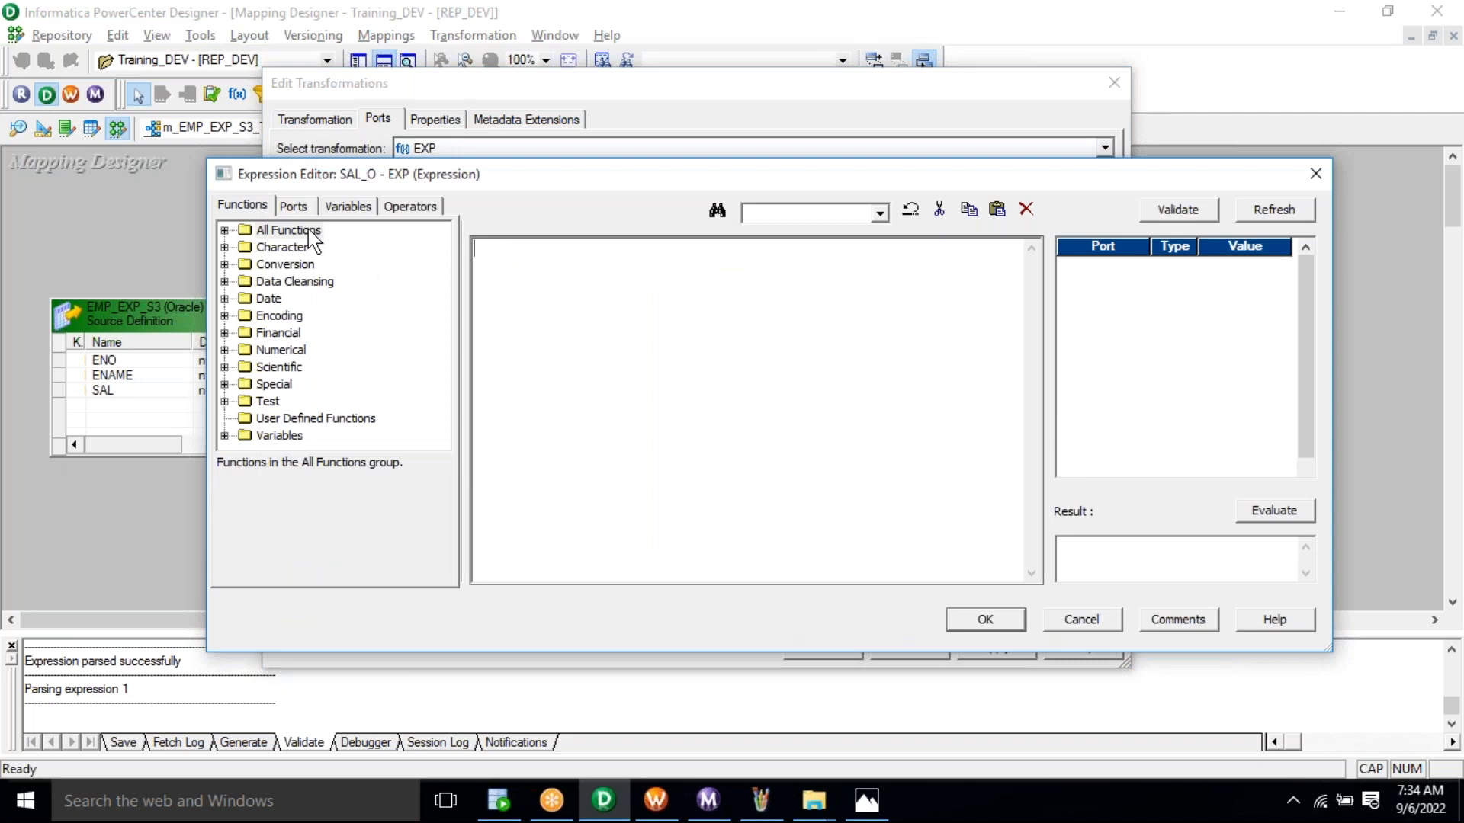
double_click(309, 228)
left_click(278, 320)
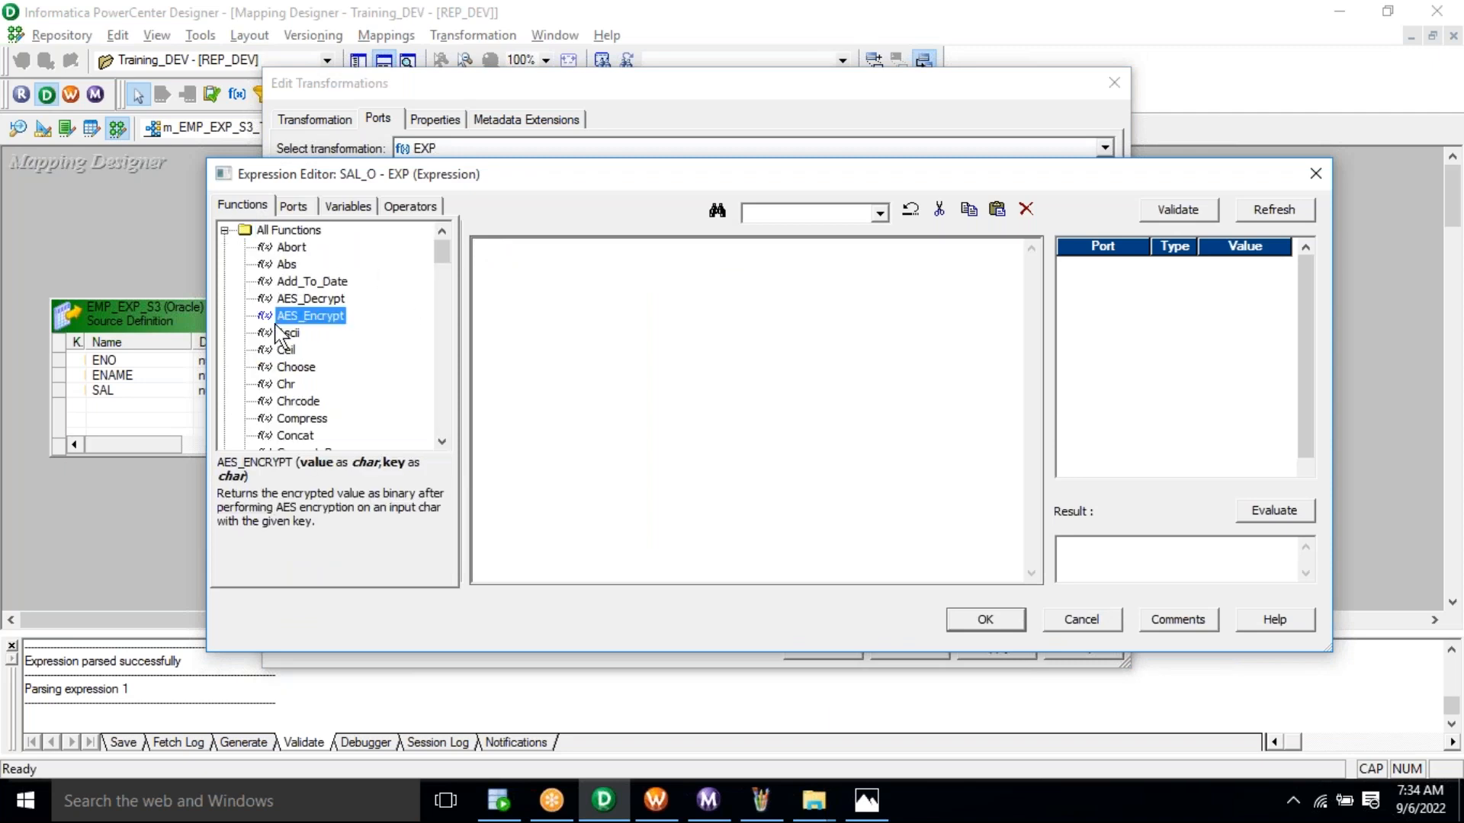
key("i")
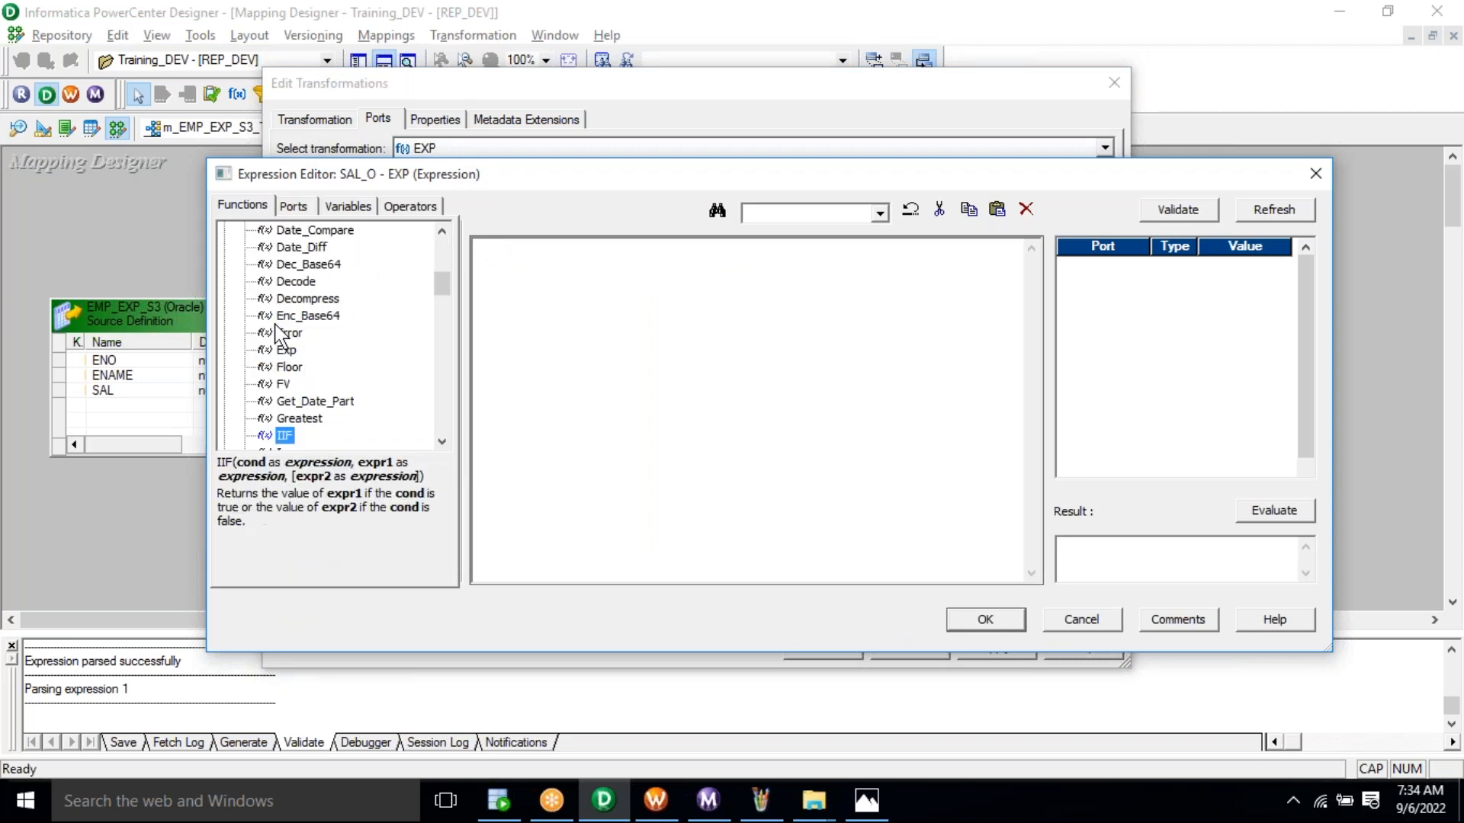
double_click(283, 436)
left_click(292, 205)
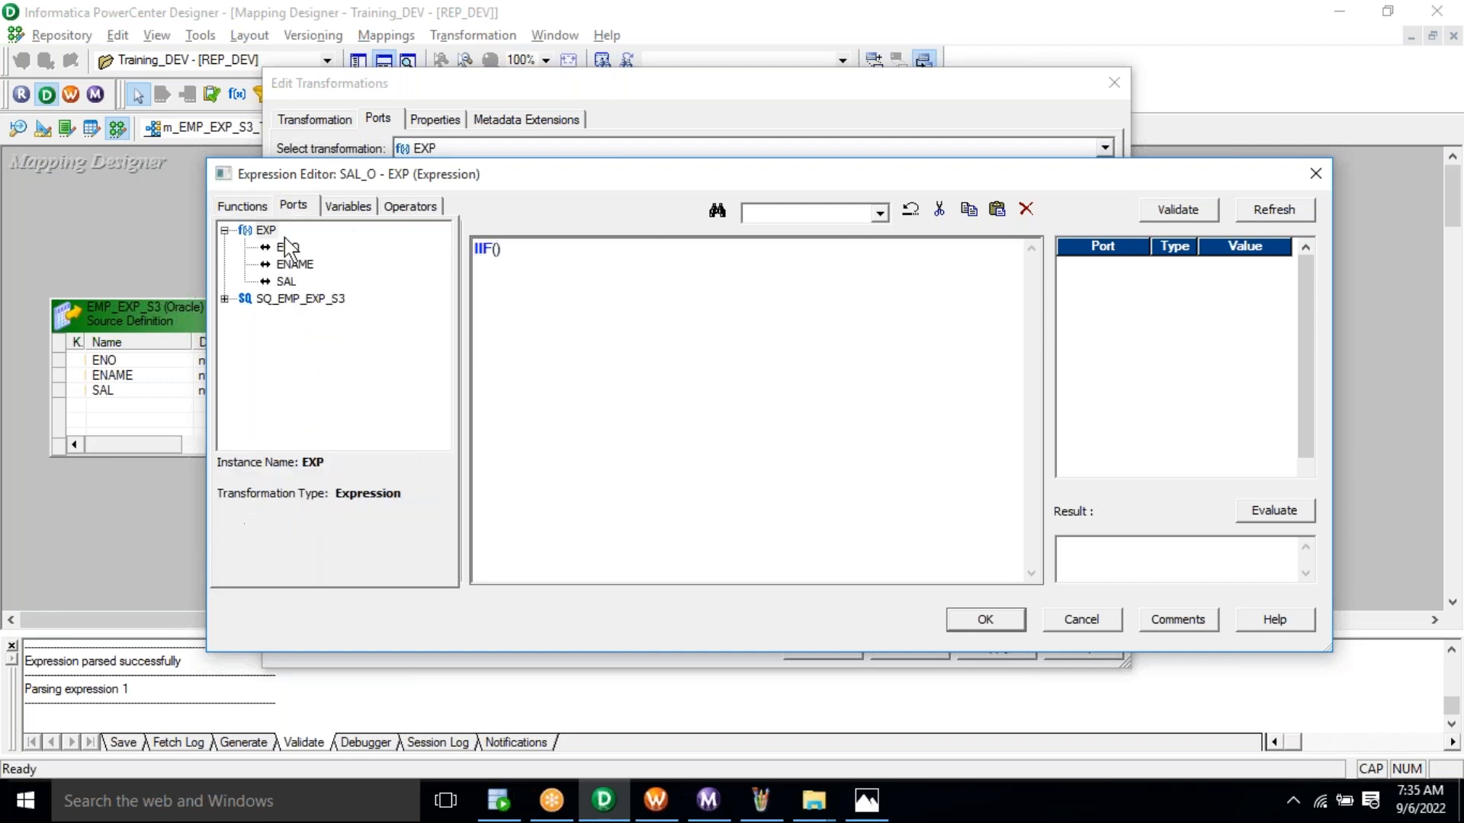
double_click(286, 282)
type("<=200, SAL+100, SAL")
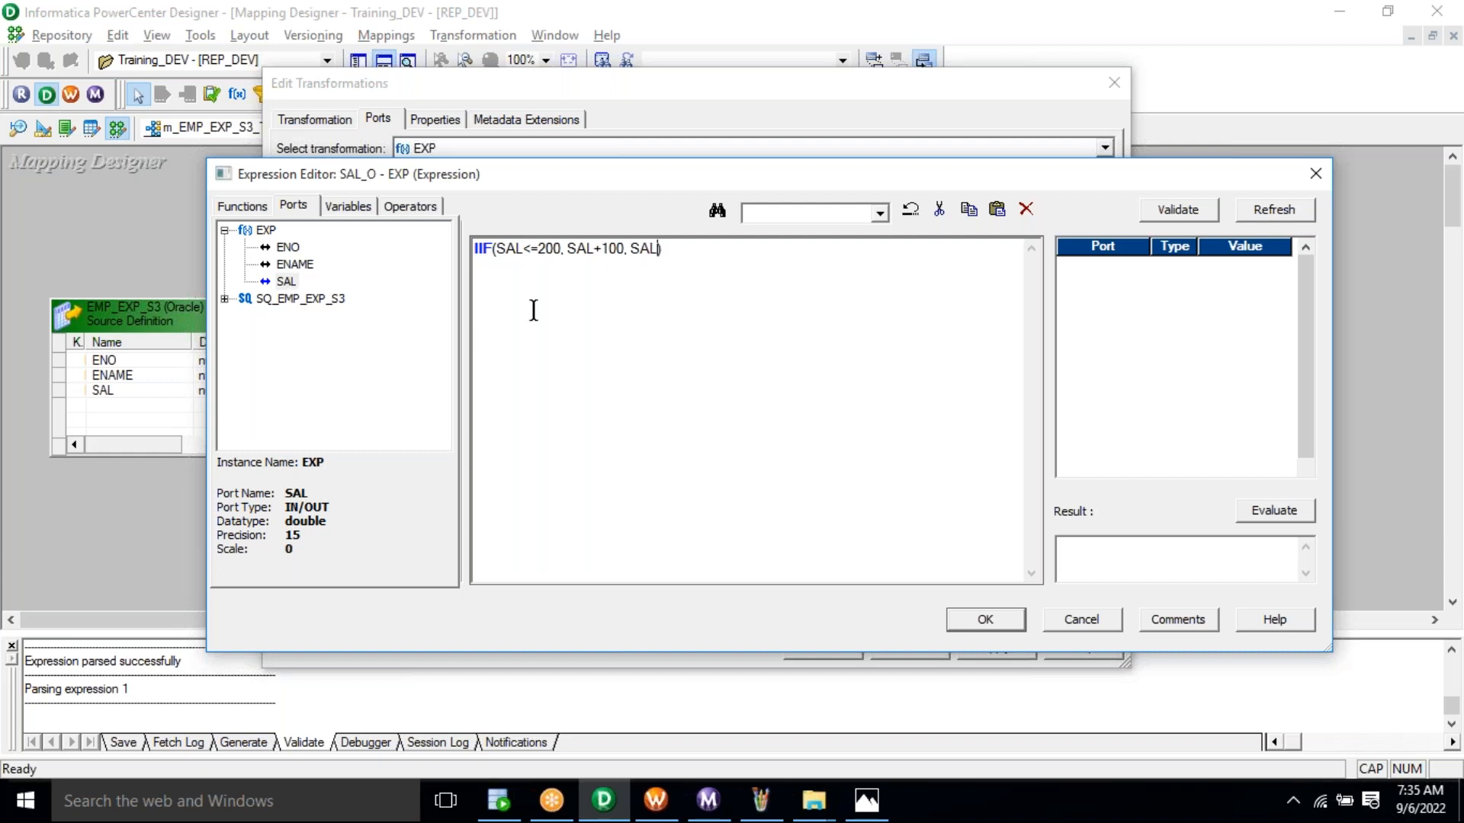
Review and validate the SAL_O expression, accept it and apply the changes to the EXP transformation.
left_click_drag(506, 249, 659, 250)
left_click(500, 252)
left_click_drag(501, 255, 625, 255)
left_click_drag(506, 252, 561, 252)
double_click(648, 252)
left_click(1179, 216)
left_click(857, 465)
left_click(986, 620)
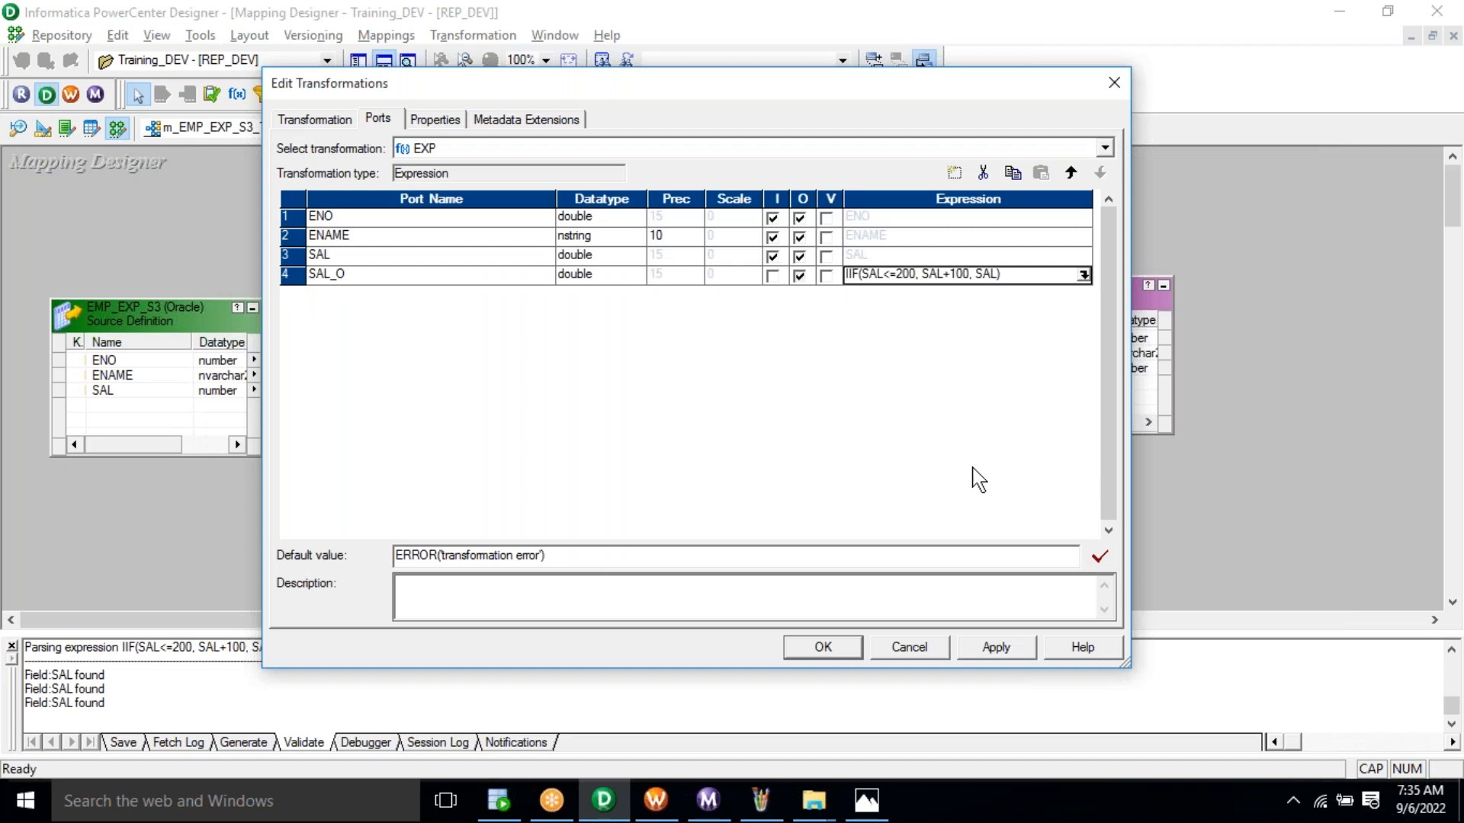
left_click(990, 647)
left_click(835, 641)
Link the SAL_O port of EXP to the SAL column of the EMP_EXP_T3 target and save the mapping.
left_click(751, 396)
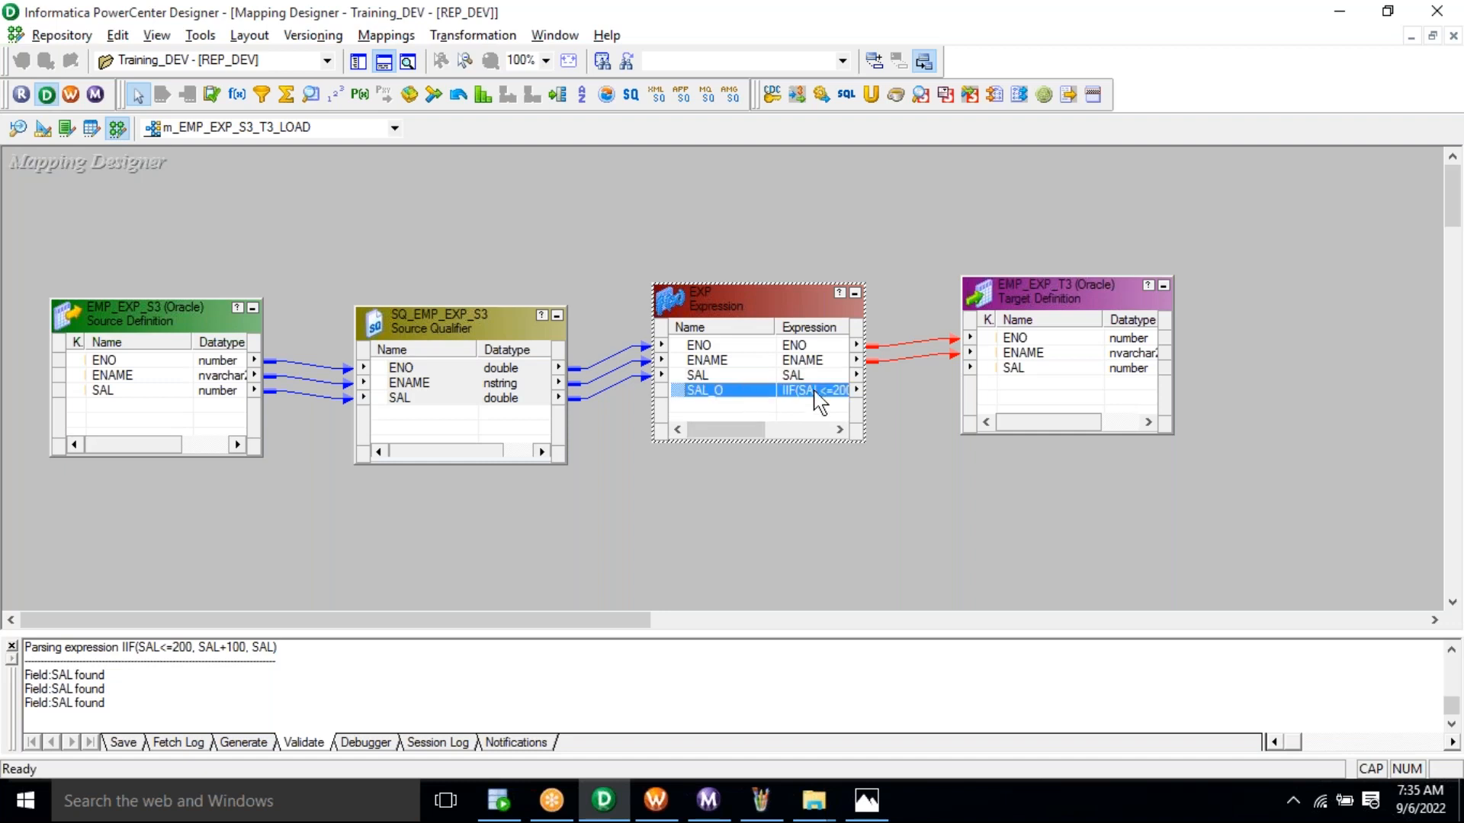
left_click_drag(723, 392, 1012, 371)
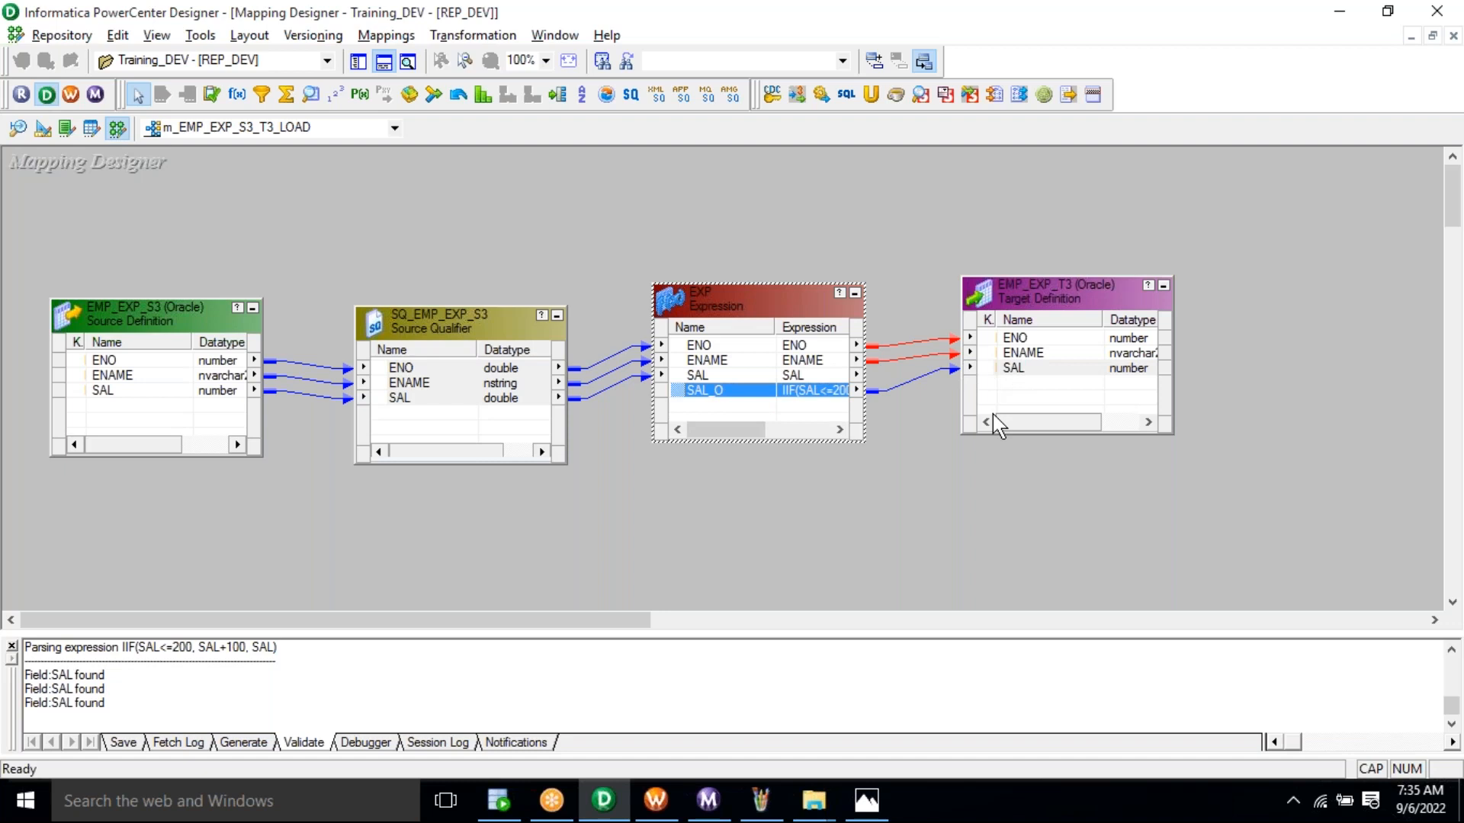
left_click(949, 492)
left_click(767, 391)
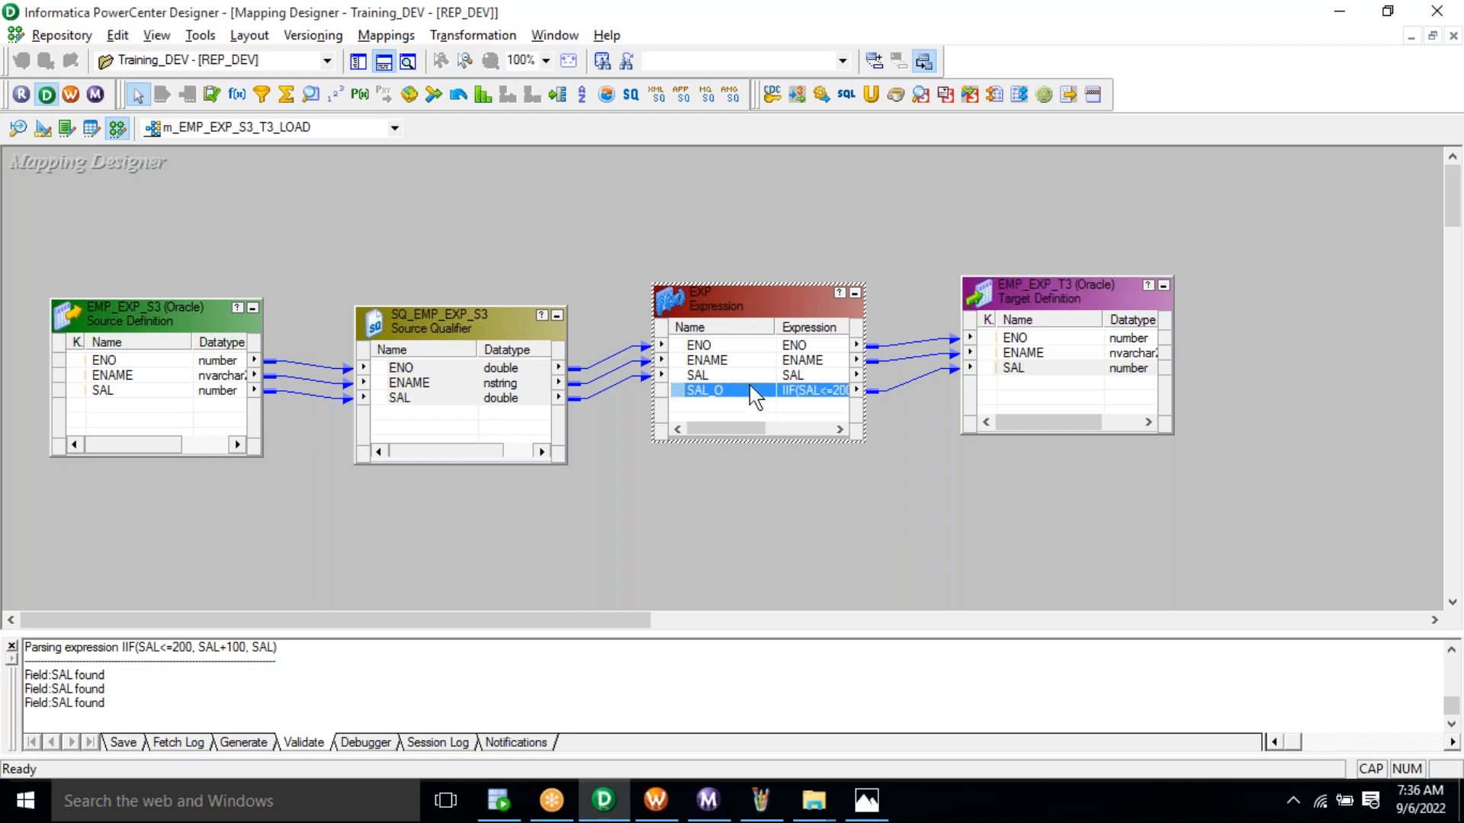
left_click_drag(749, 386, 648, 264)
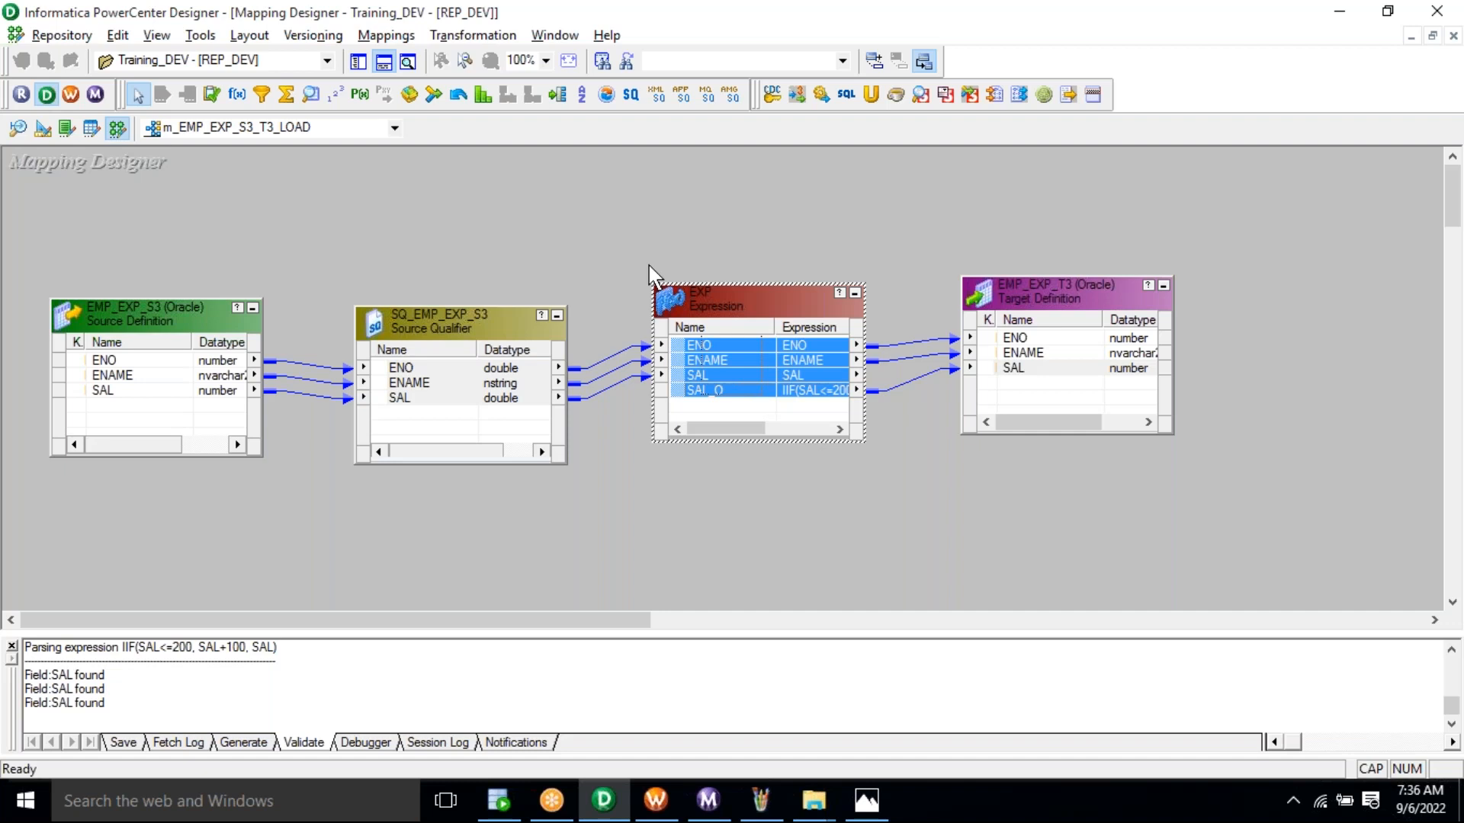
left_click(61, 35)
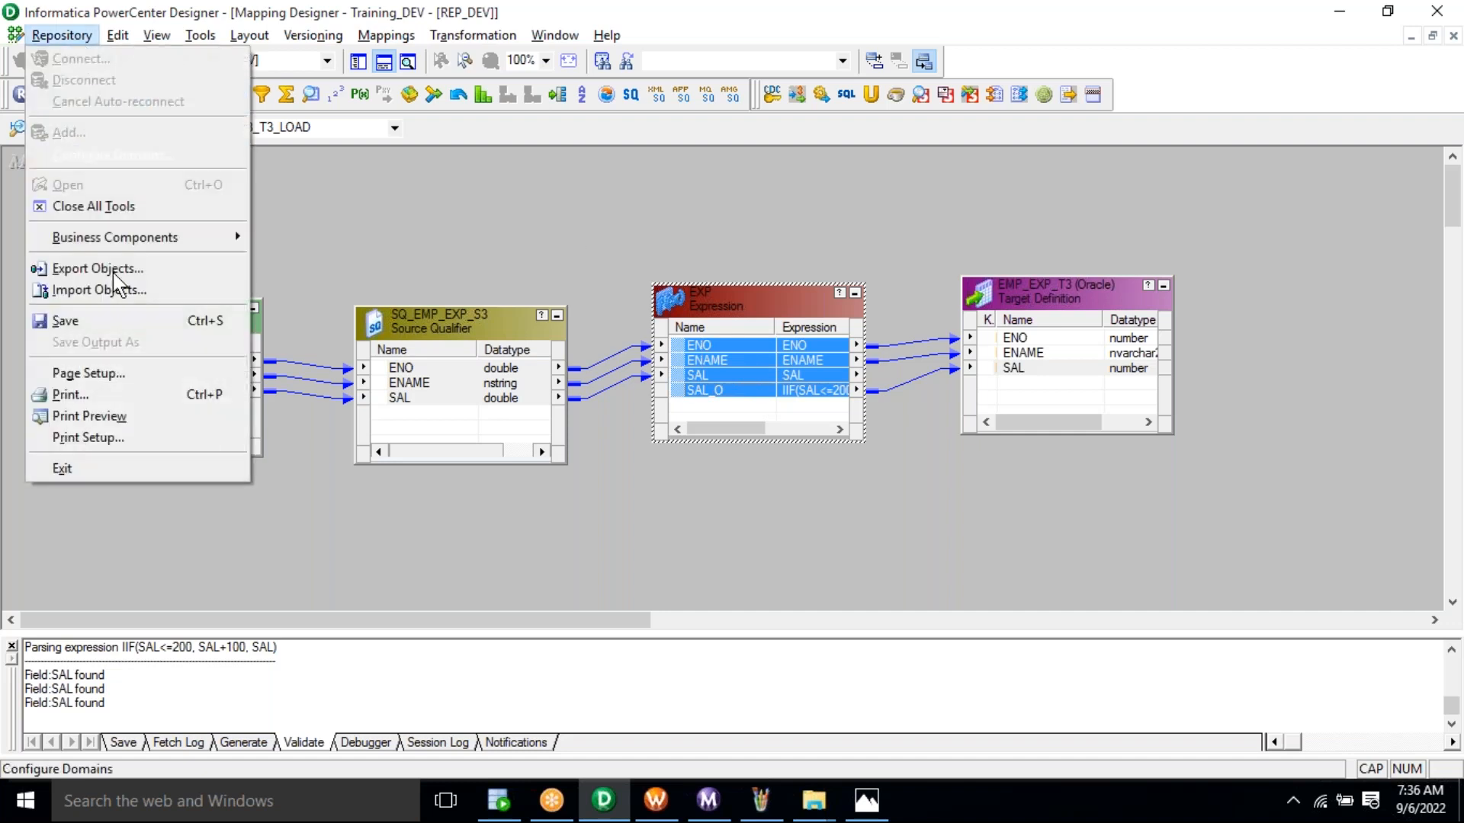
left_click(135, 321)
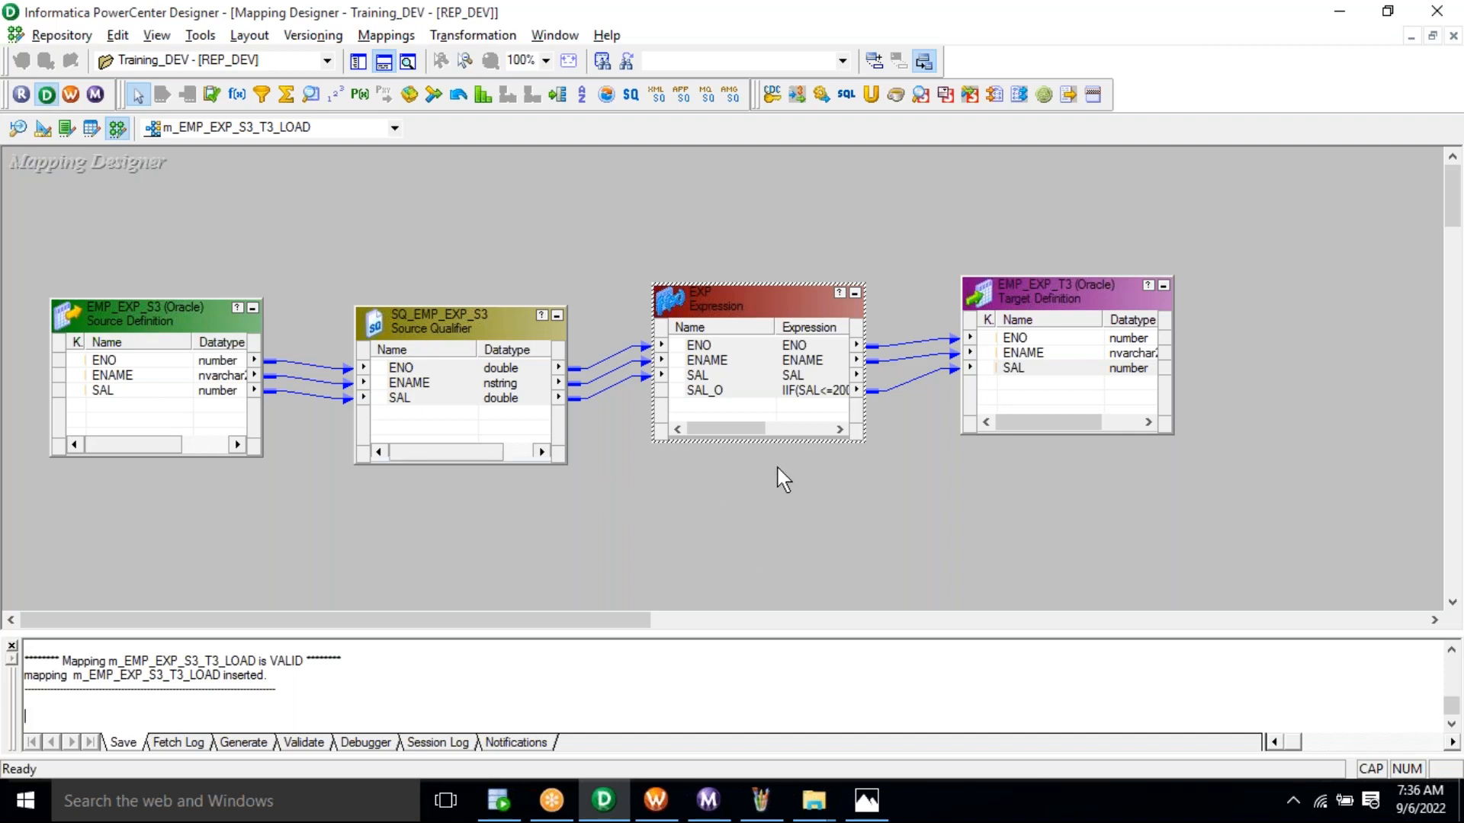
Switch to PowerCenter Workflow Manager and bring up an empty Task Developer workspace.
left_click(655, 810)
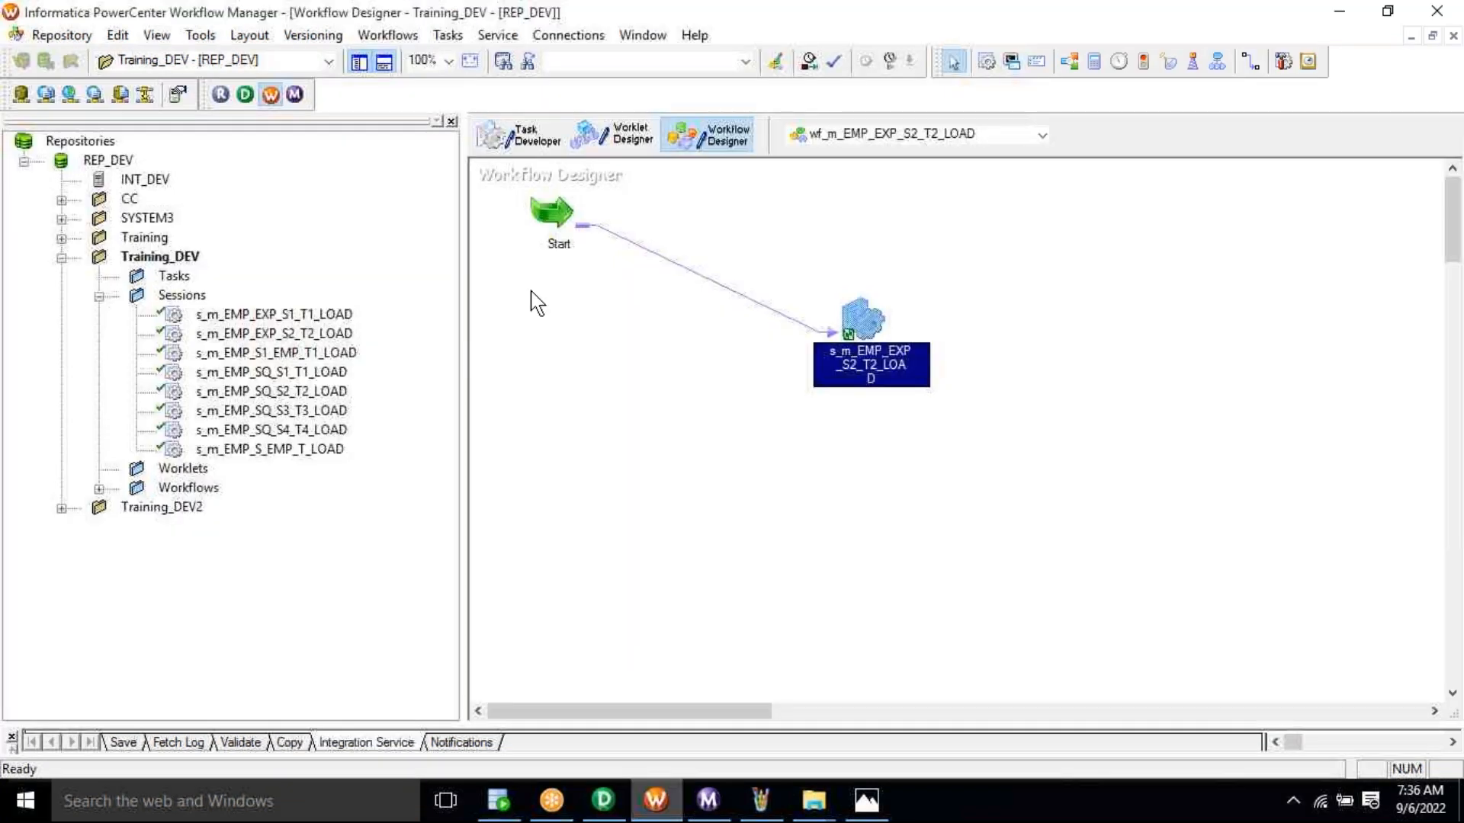
left_click(527, 137)
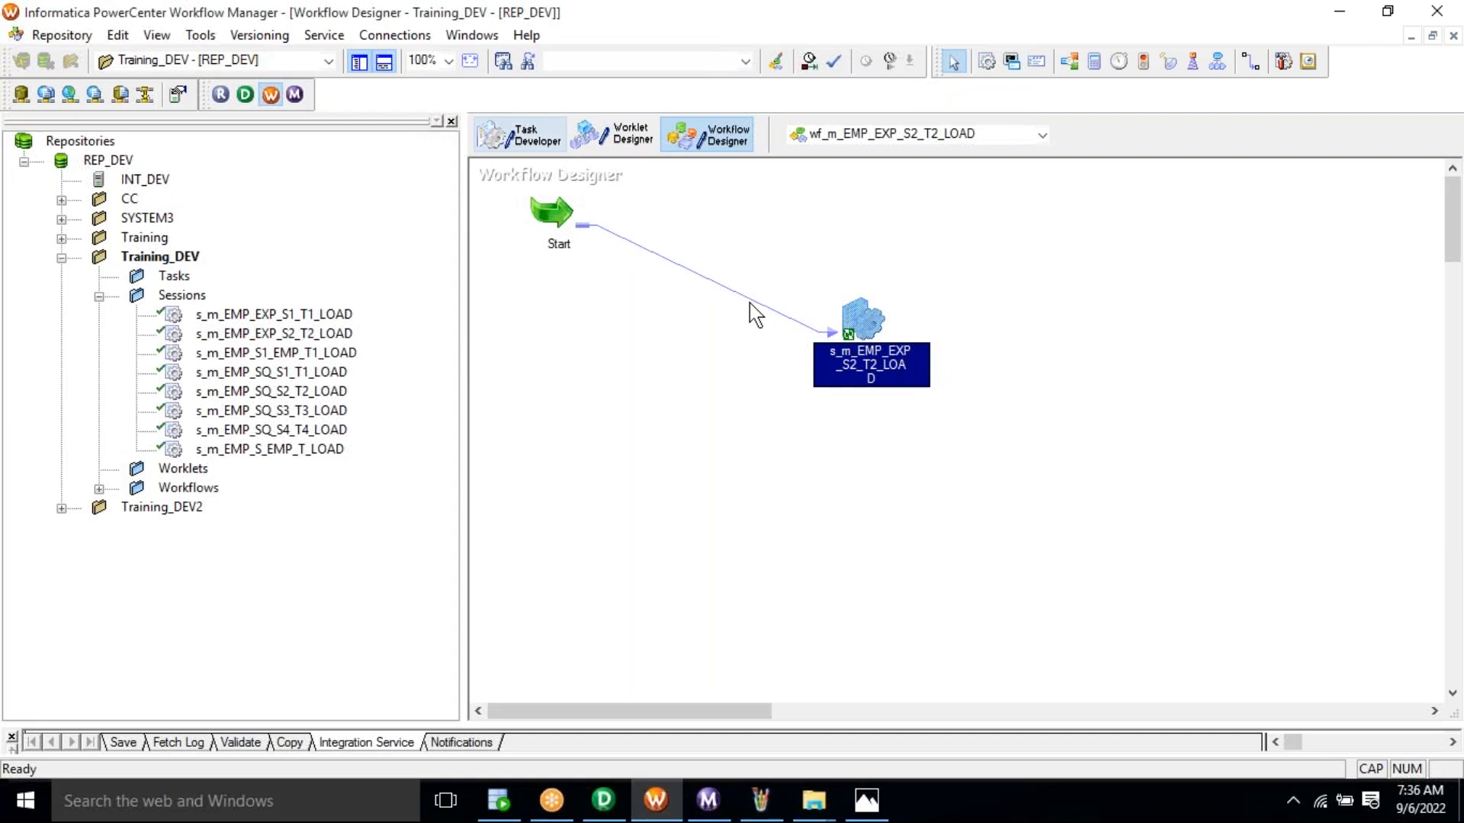
right_click(748, 304)
left_click(790, 336)
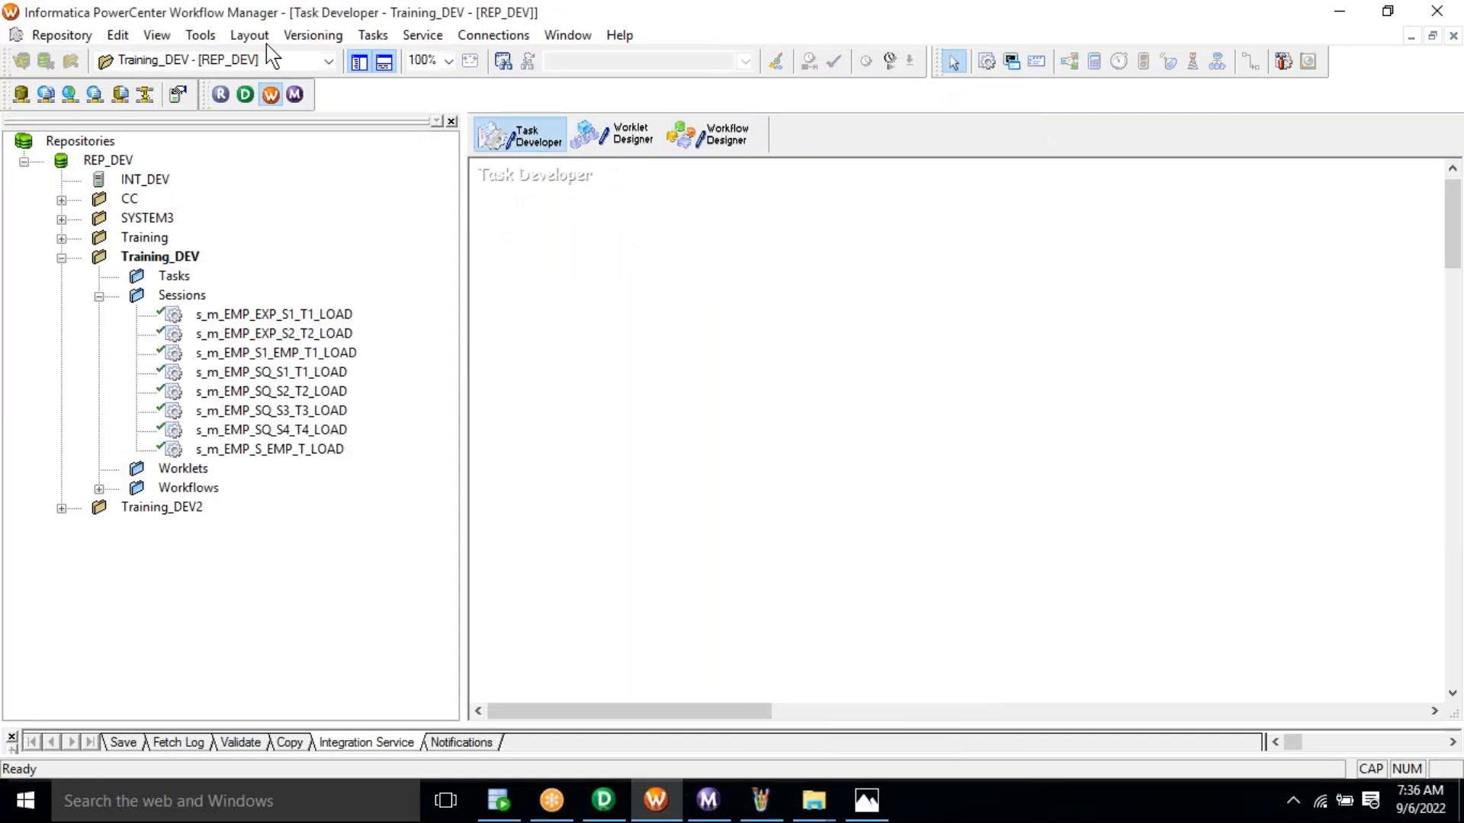
Create a session task named s_m_EMP_EXP_S3_T3_LOAD associated with the m_EMP_EXP_S3_T3_LOAD mapping.
left_click(374, 36)
left_click(405, 64)
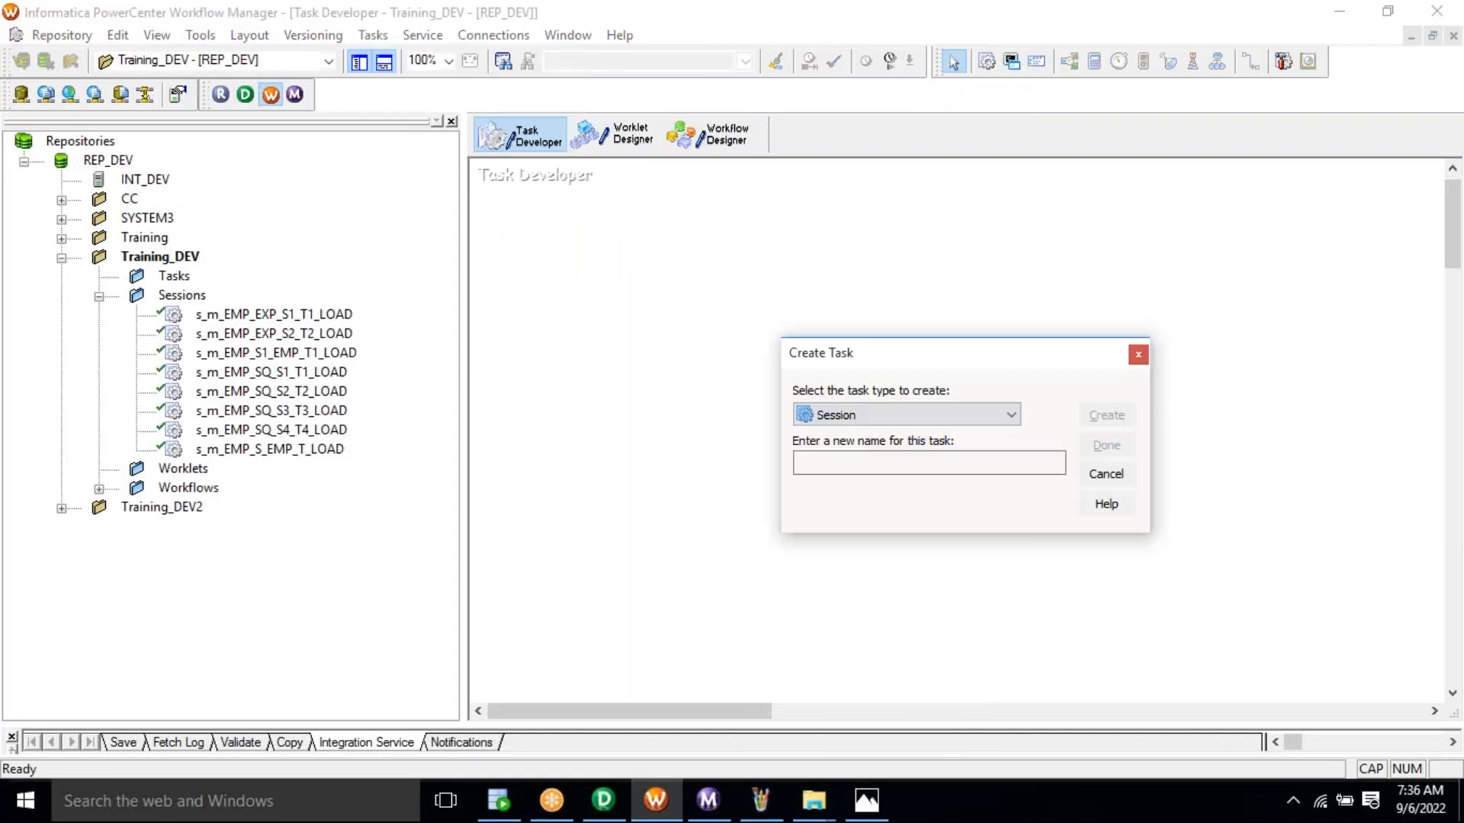
type("s_")
type("m_EMP_EXP_S1_T1_LOAD")
key("Return")
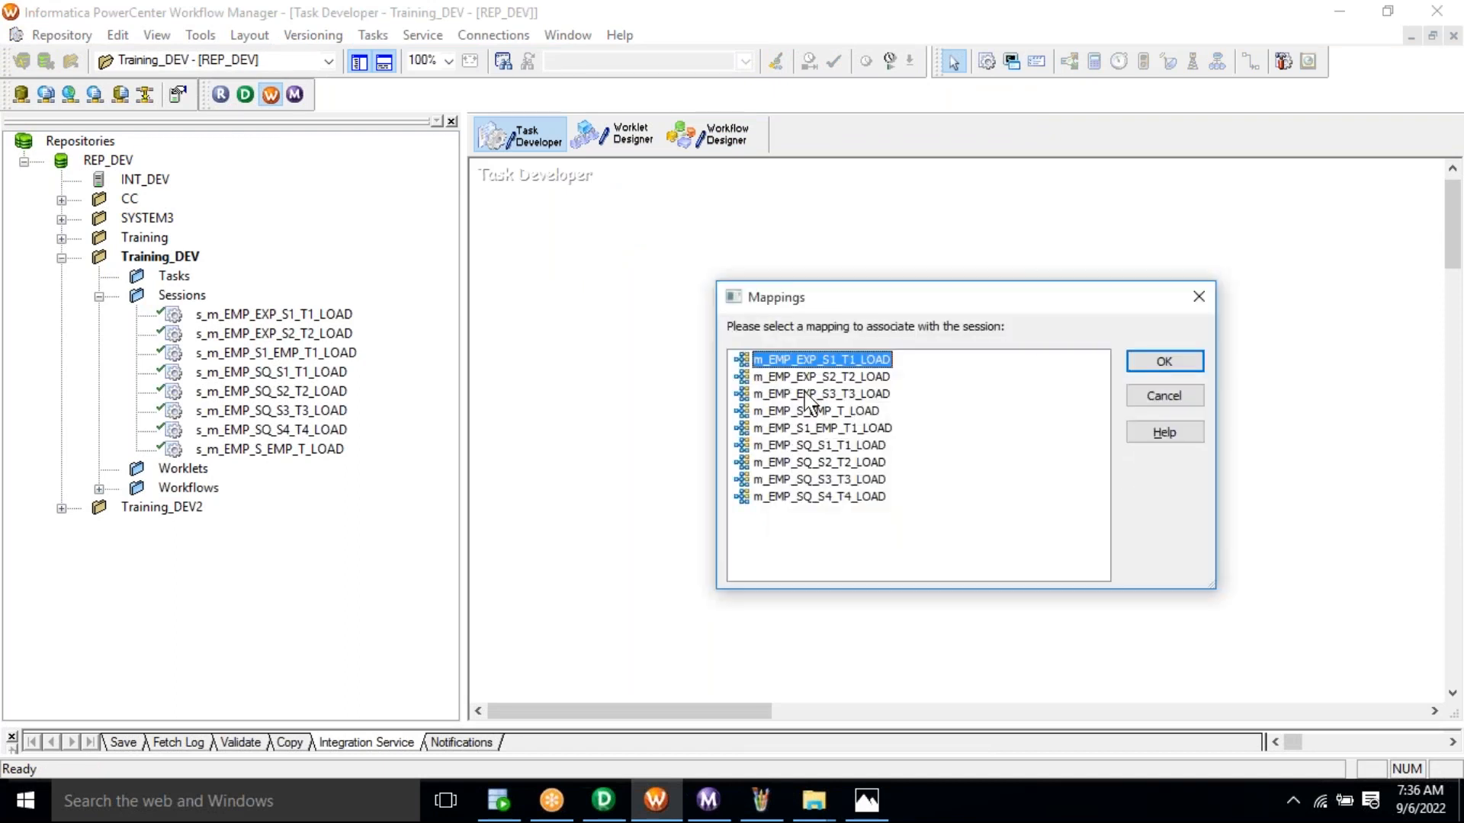
left_click(808, 395)
left_click(1177, 363)
left_click(1106, 446)
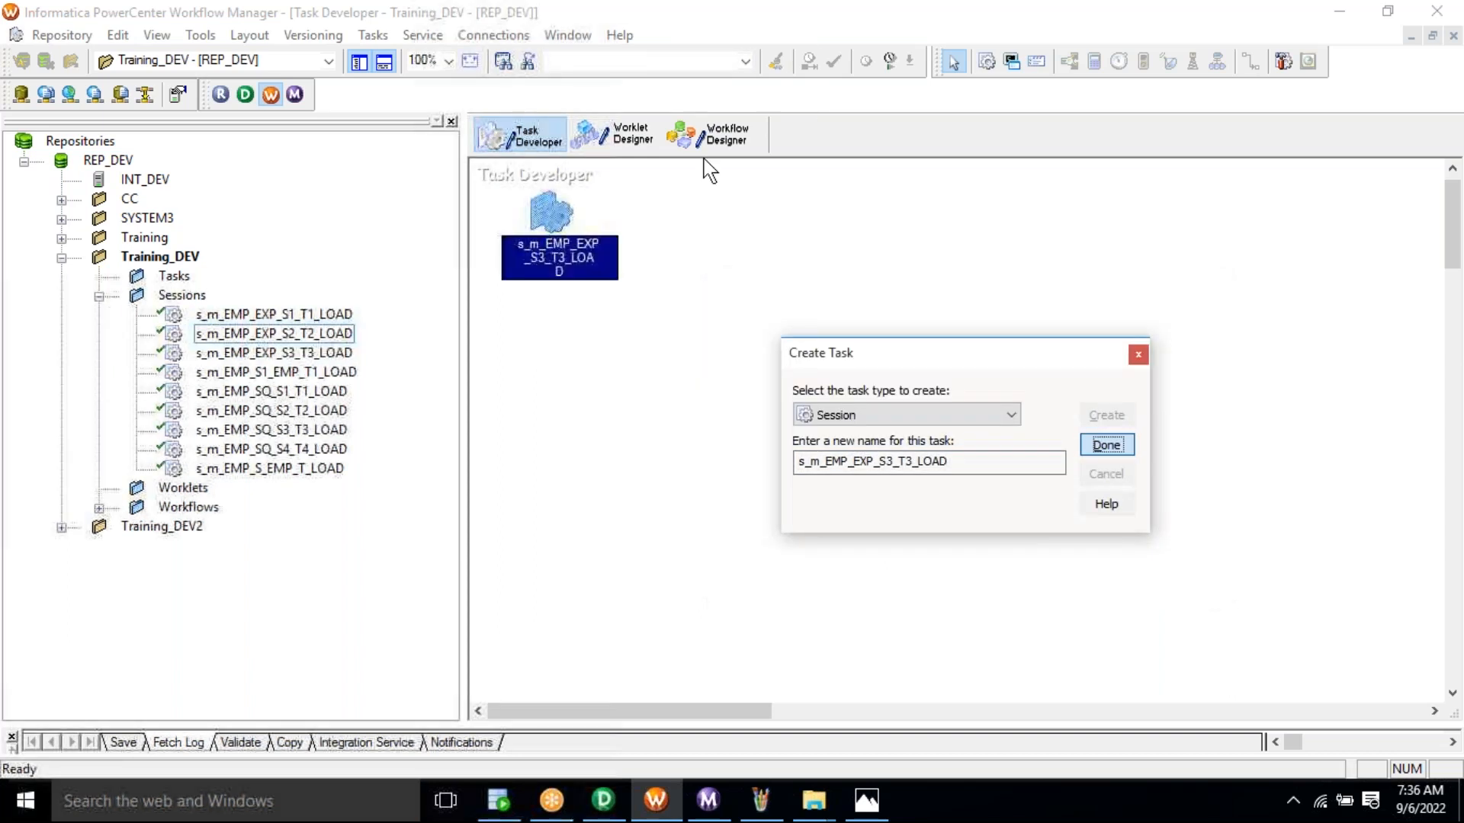
Create a new workflow named wf_m_EMP_EXP_S3_T3_LOAD in the Workflow Designer.
left_click(695, 144)
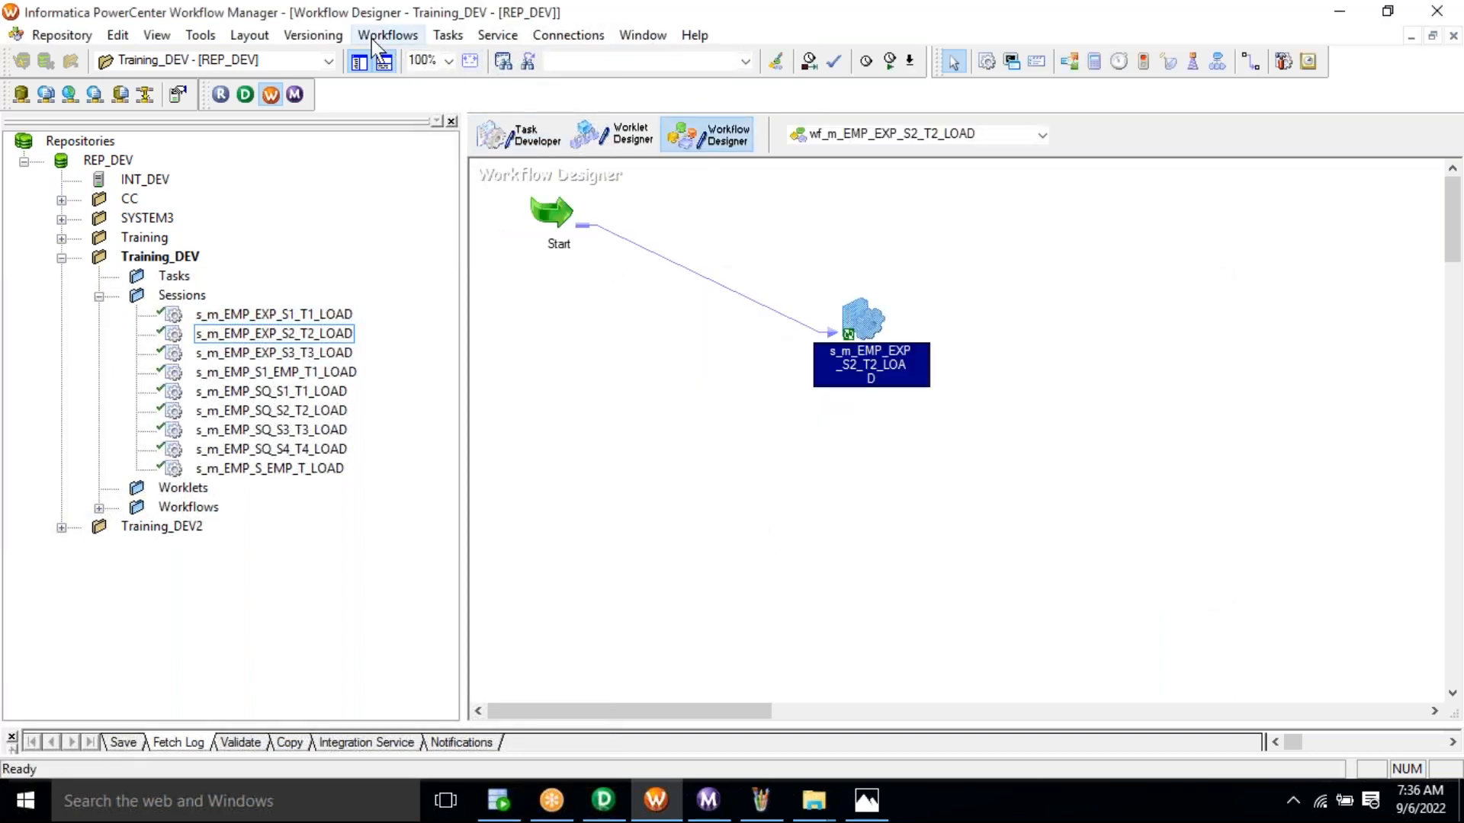
left_click(373, 40)
left_click(393, 58)
type("wf_")
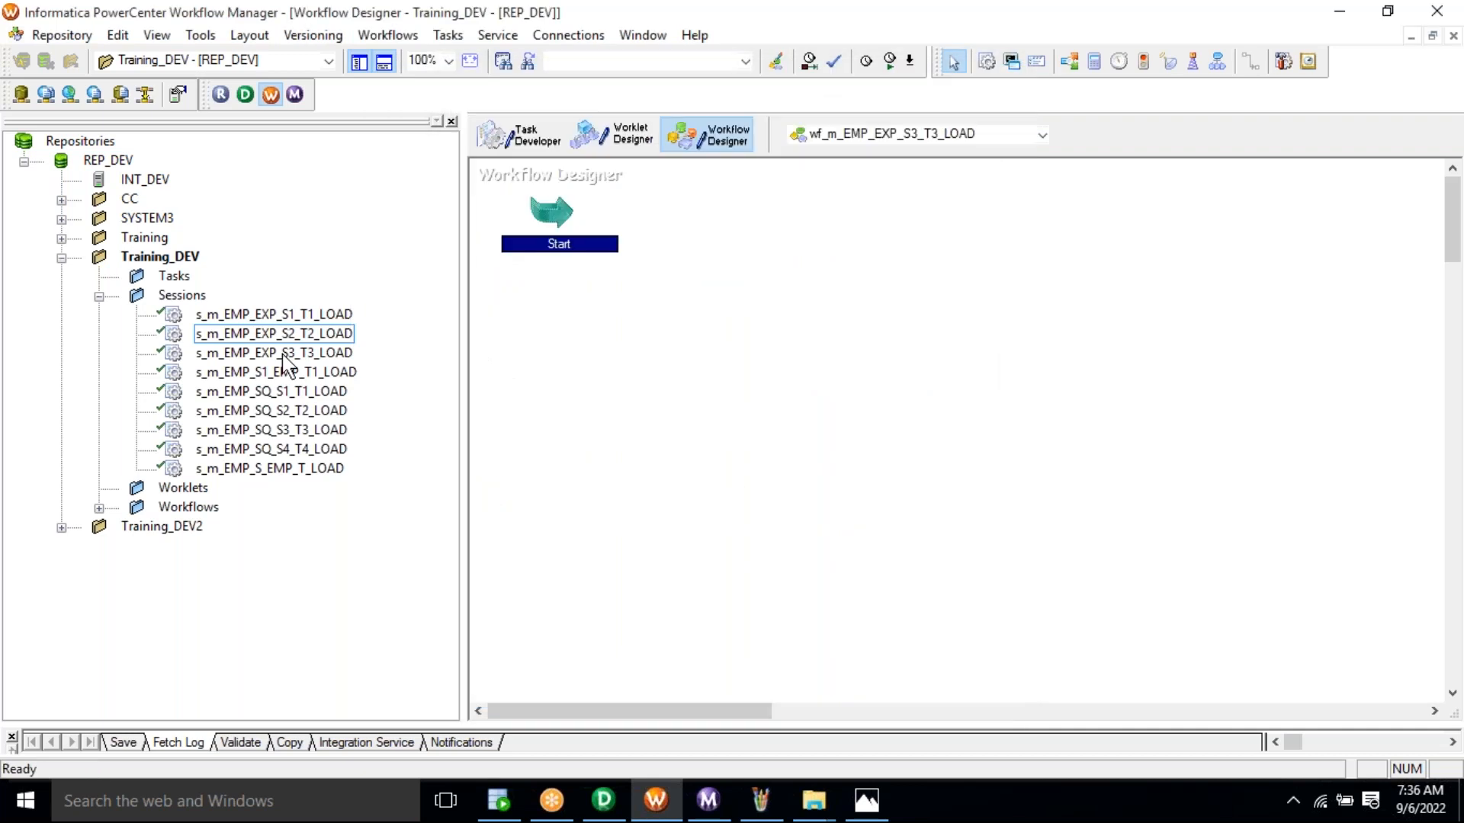
Add the s_m_EMP_EXP_S3_T3_LOAD session to the workflow and link the Start task to it.
left_click(283, 353)
left_click_drag(282, 354, 820, 289)
left_click(448, 36)
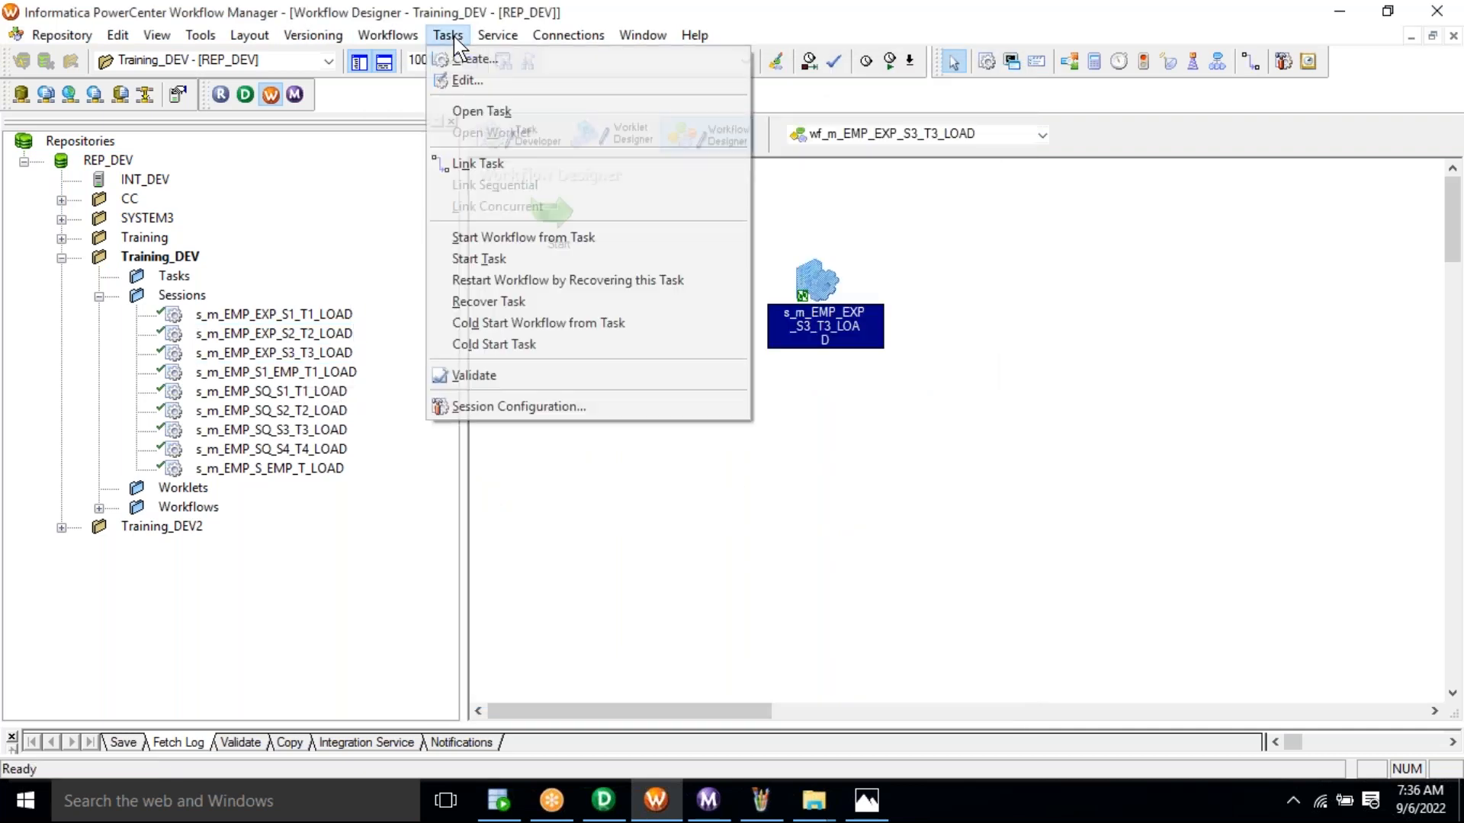
left_click(508, 170)
left_click_drag(552, 212, 834, 294)
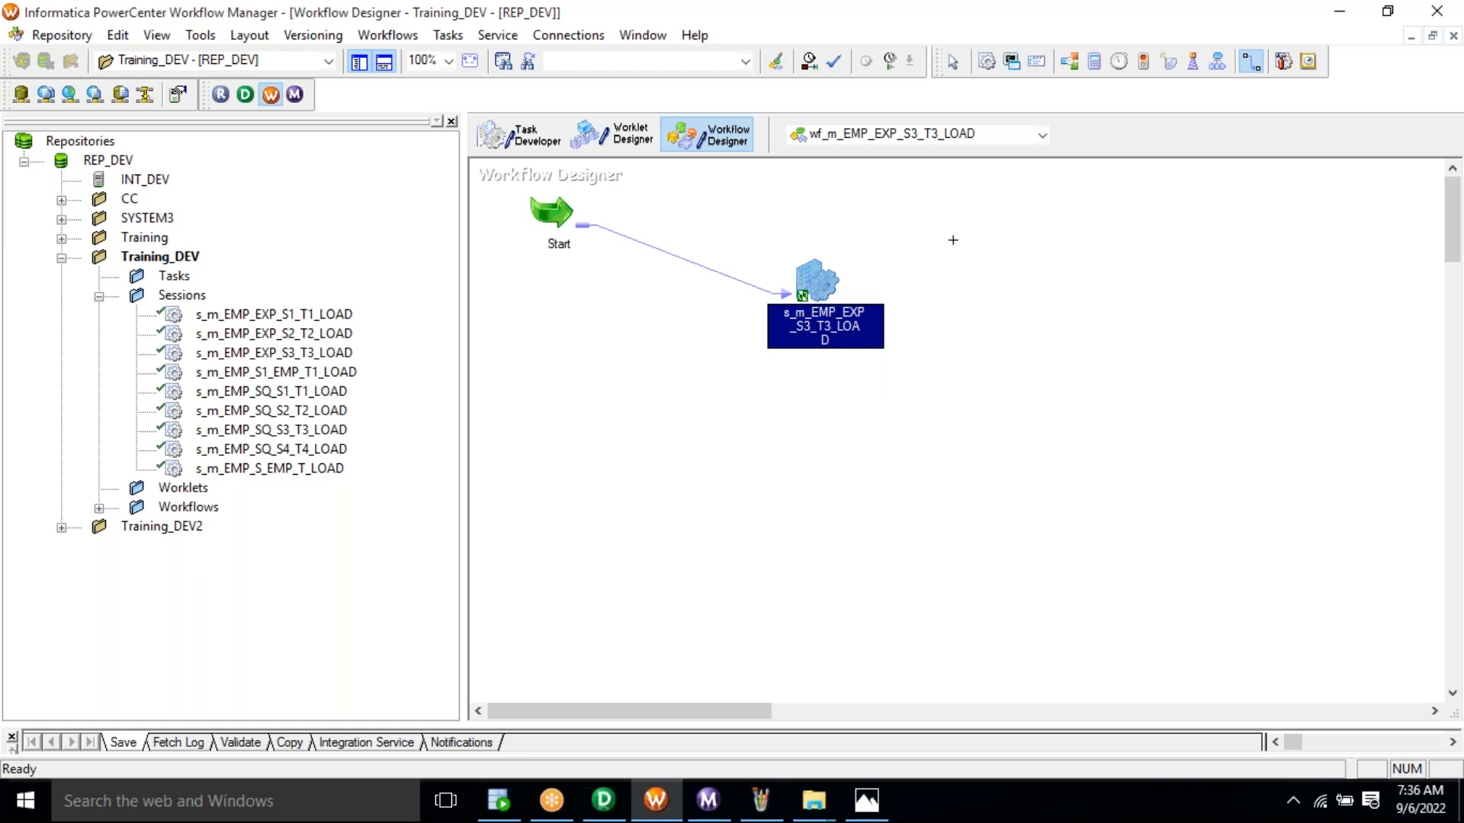
Return to the selection tool and start the wf_m_EMP_EXP_S3_T3_LOAD workflow.
left_click(953, 61)
right_click(953, 240)
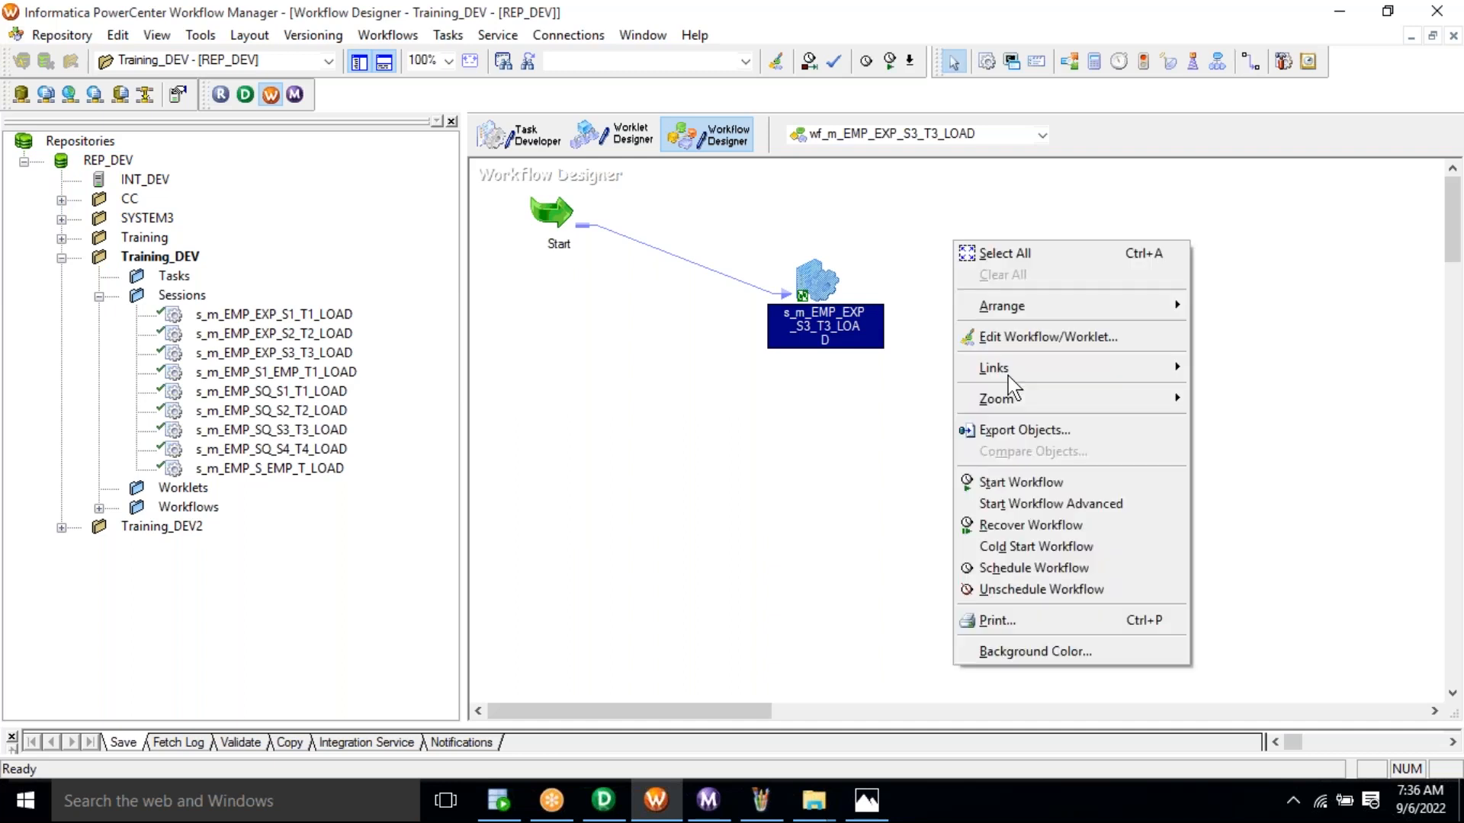
left_click(1021, 485)
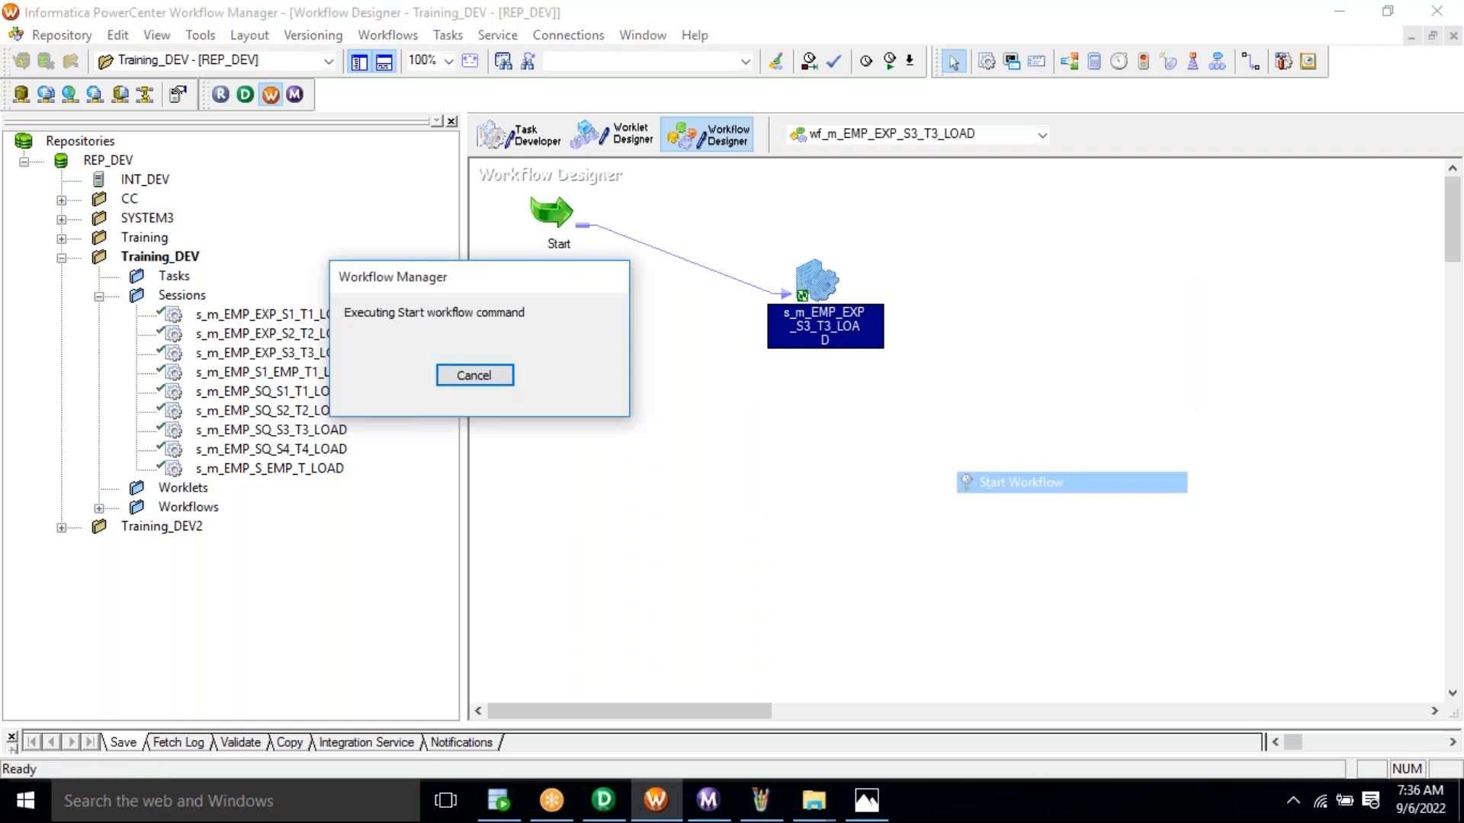
Switch to PowerCenter Designer and review the SAL_O port of EXP and its link to the target.
left_click(708, 802)
left_click(604, 803)
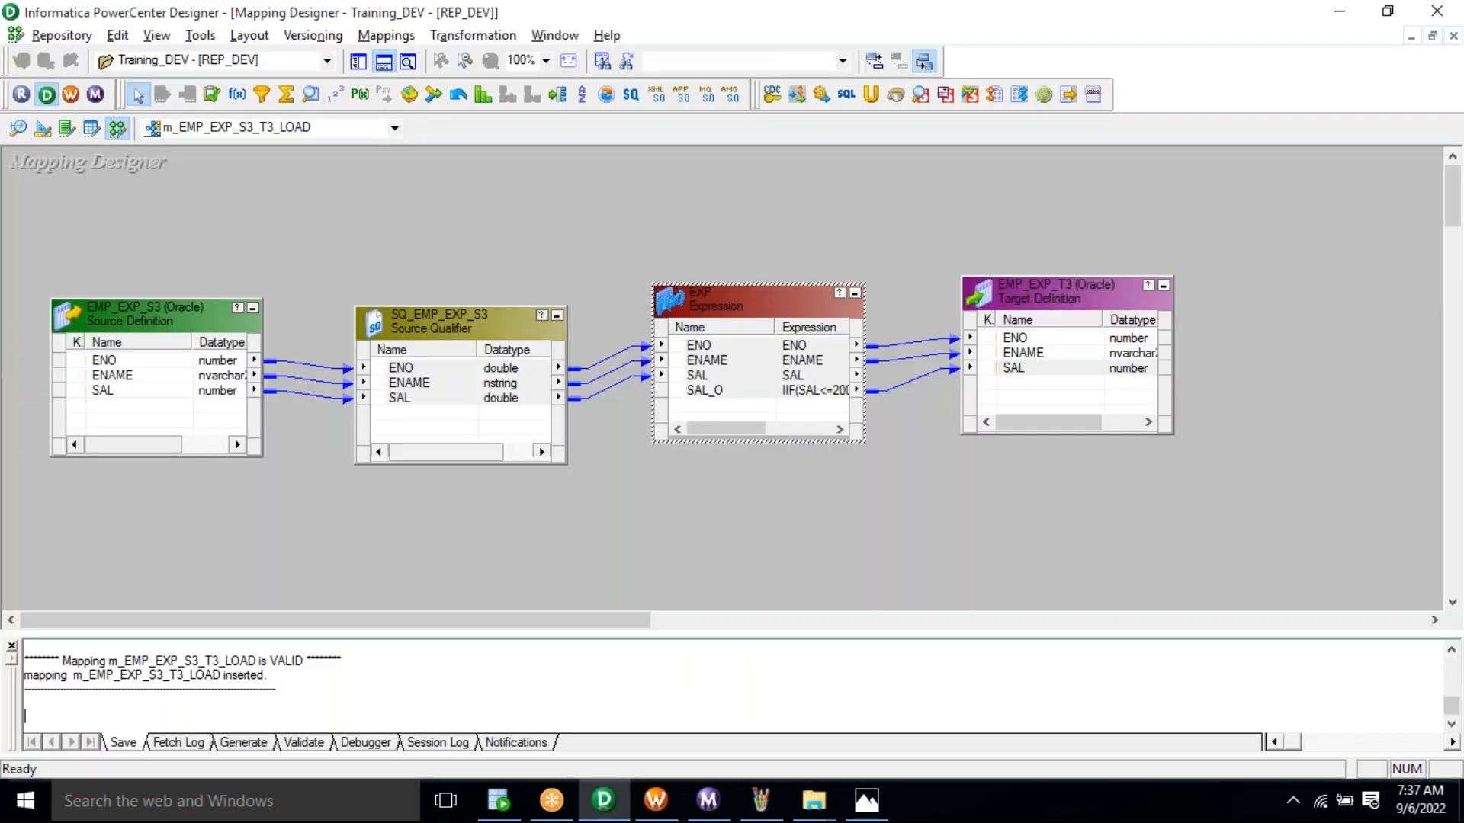
left_click(805, 393)
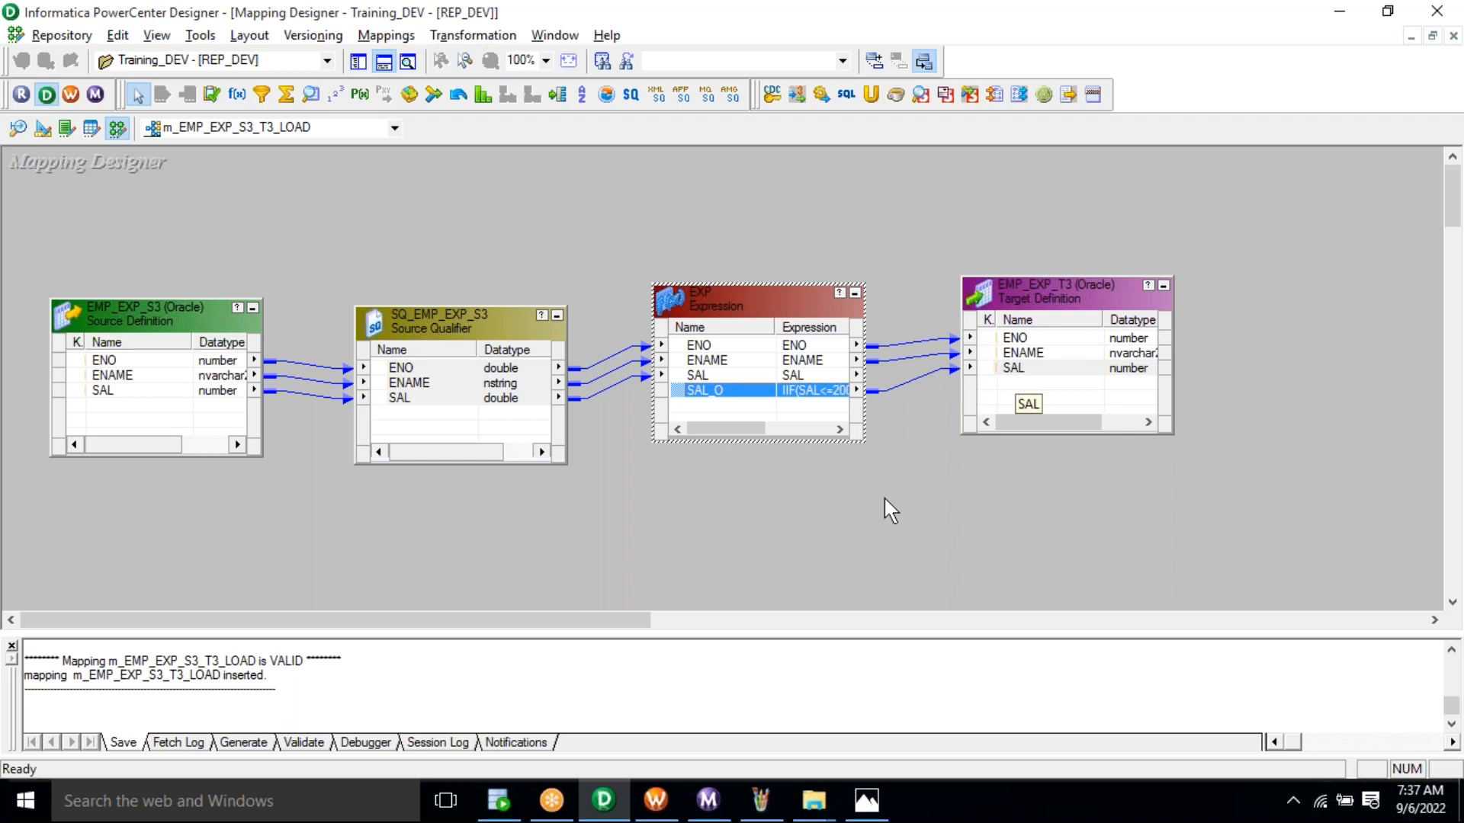
Switch to PowerCenter Workflow Monitor and view the source/target statistics of the s_m_EMP_EXP_S3_T3_LOAD session run.
left_click(708, 799)
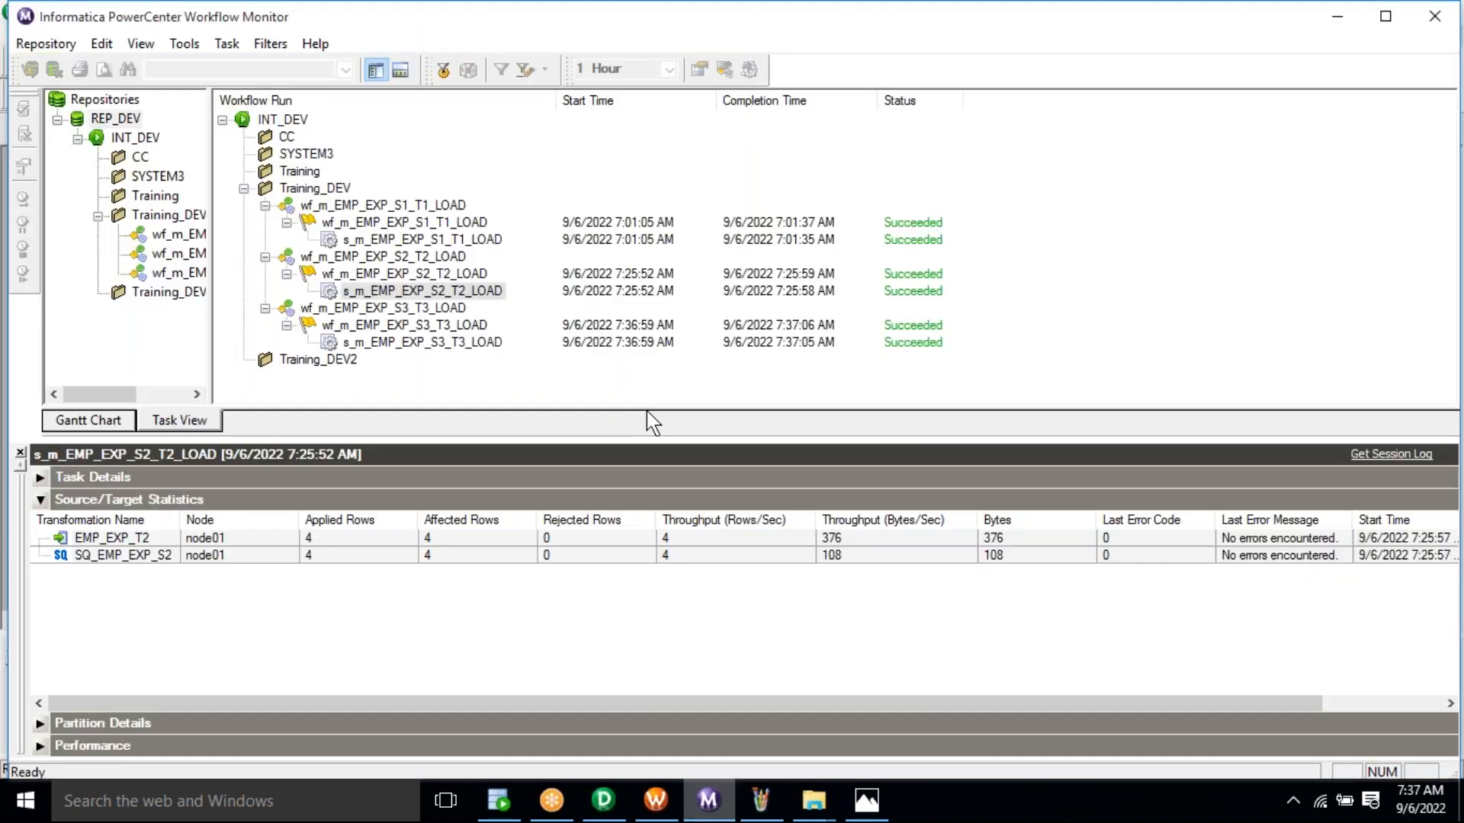
left_click(464, 342)
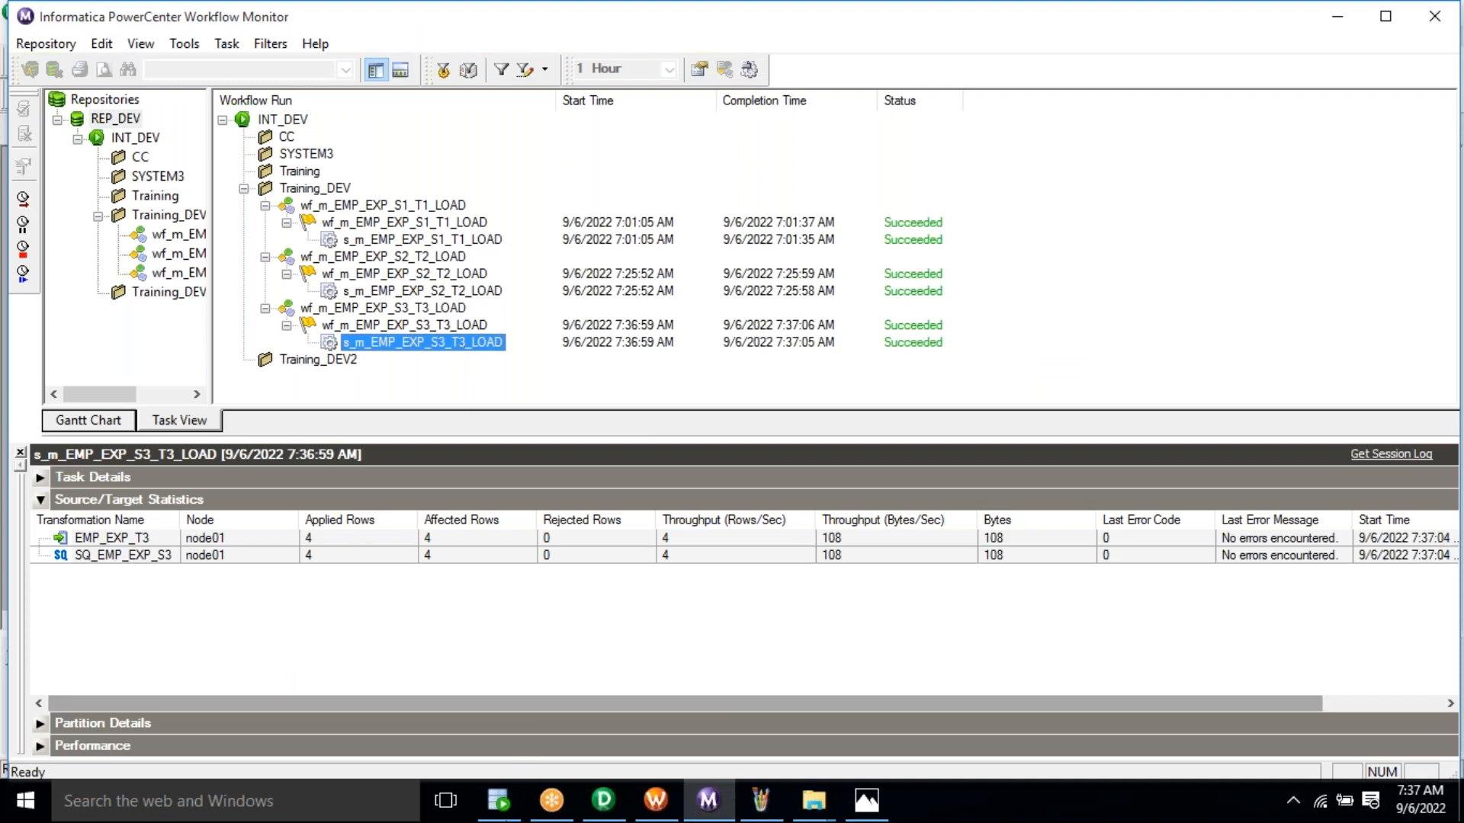
Switch to Oracle SQL Developer, query all rows of EMP_EXP_T3 and check the SAL values of the first two rows.
key("alt+Tab")
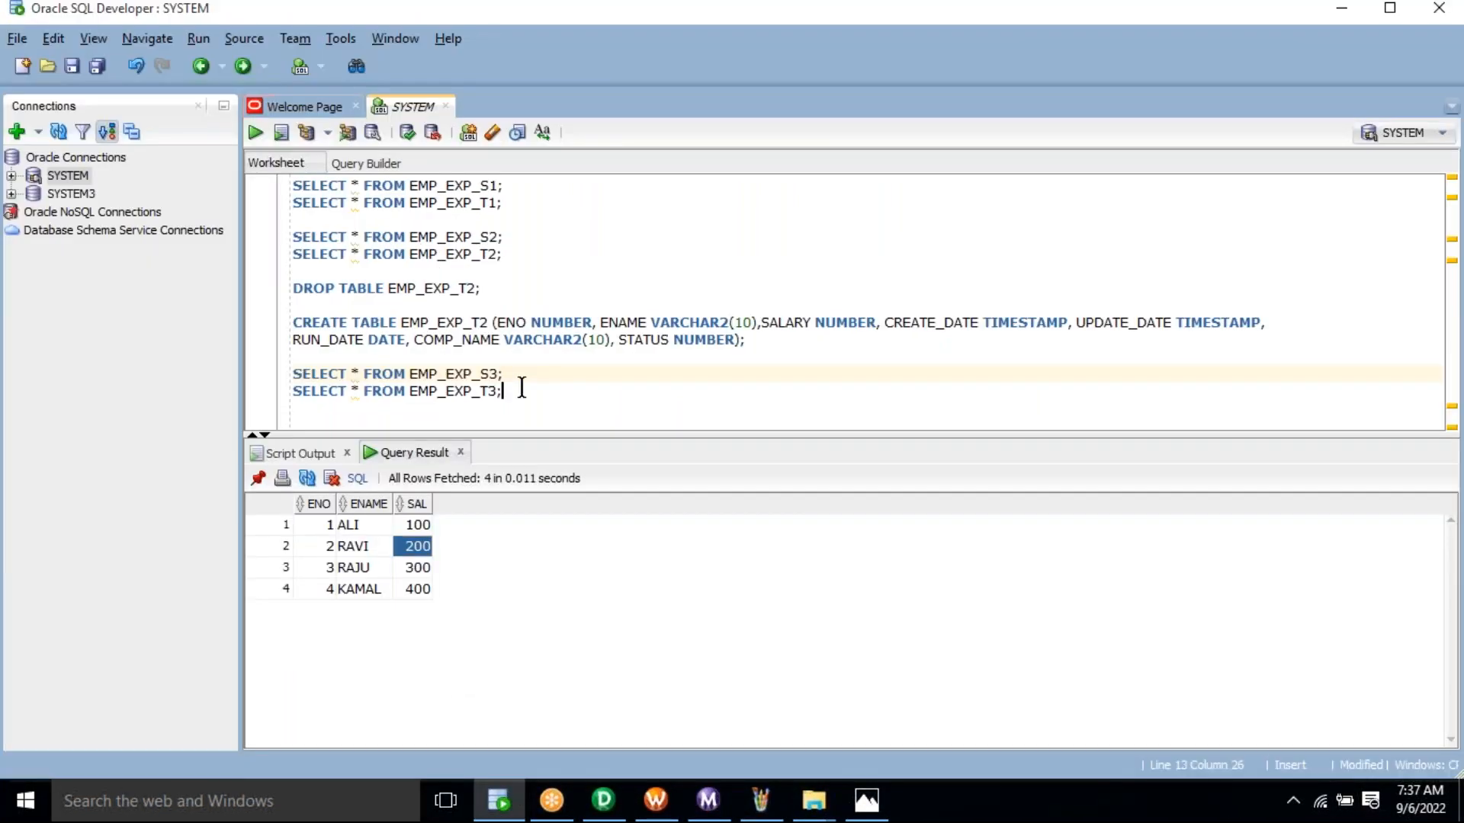
key("ctrl+Return")
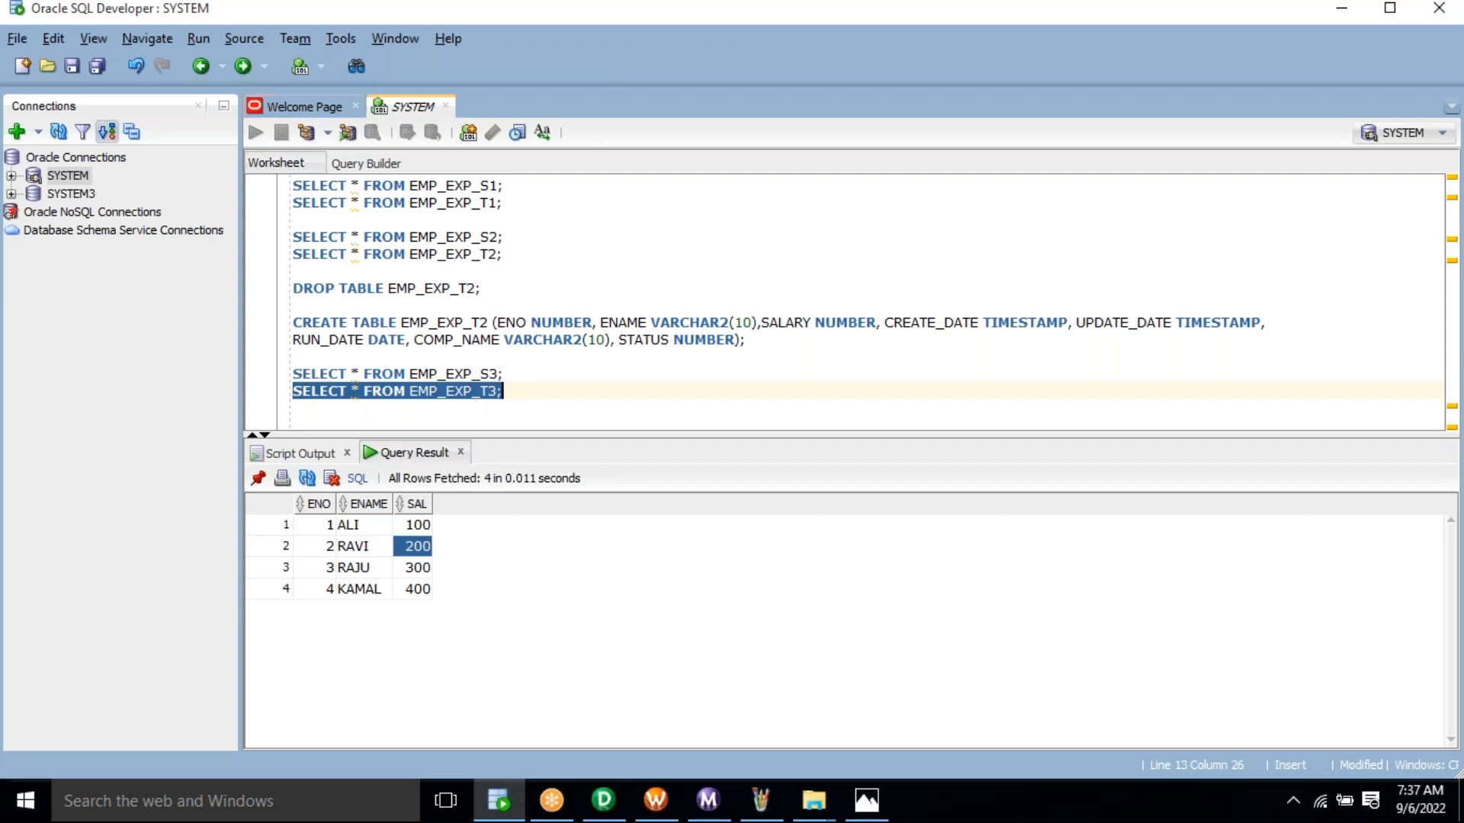
left_click(417, 527)
left_click(418, 546, "shift")
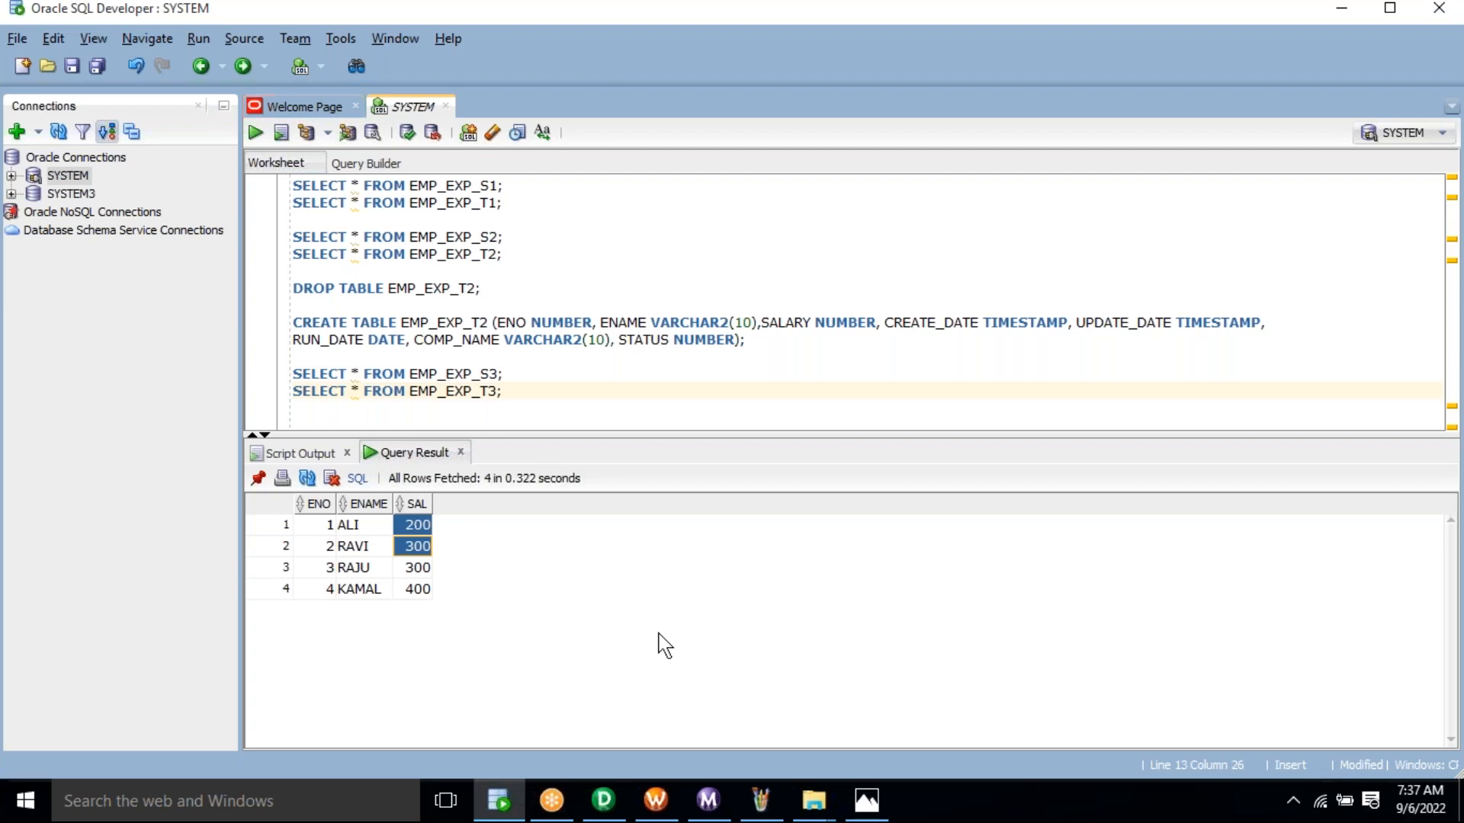